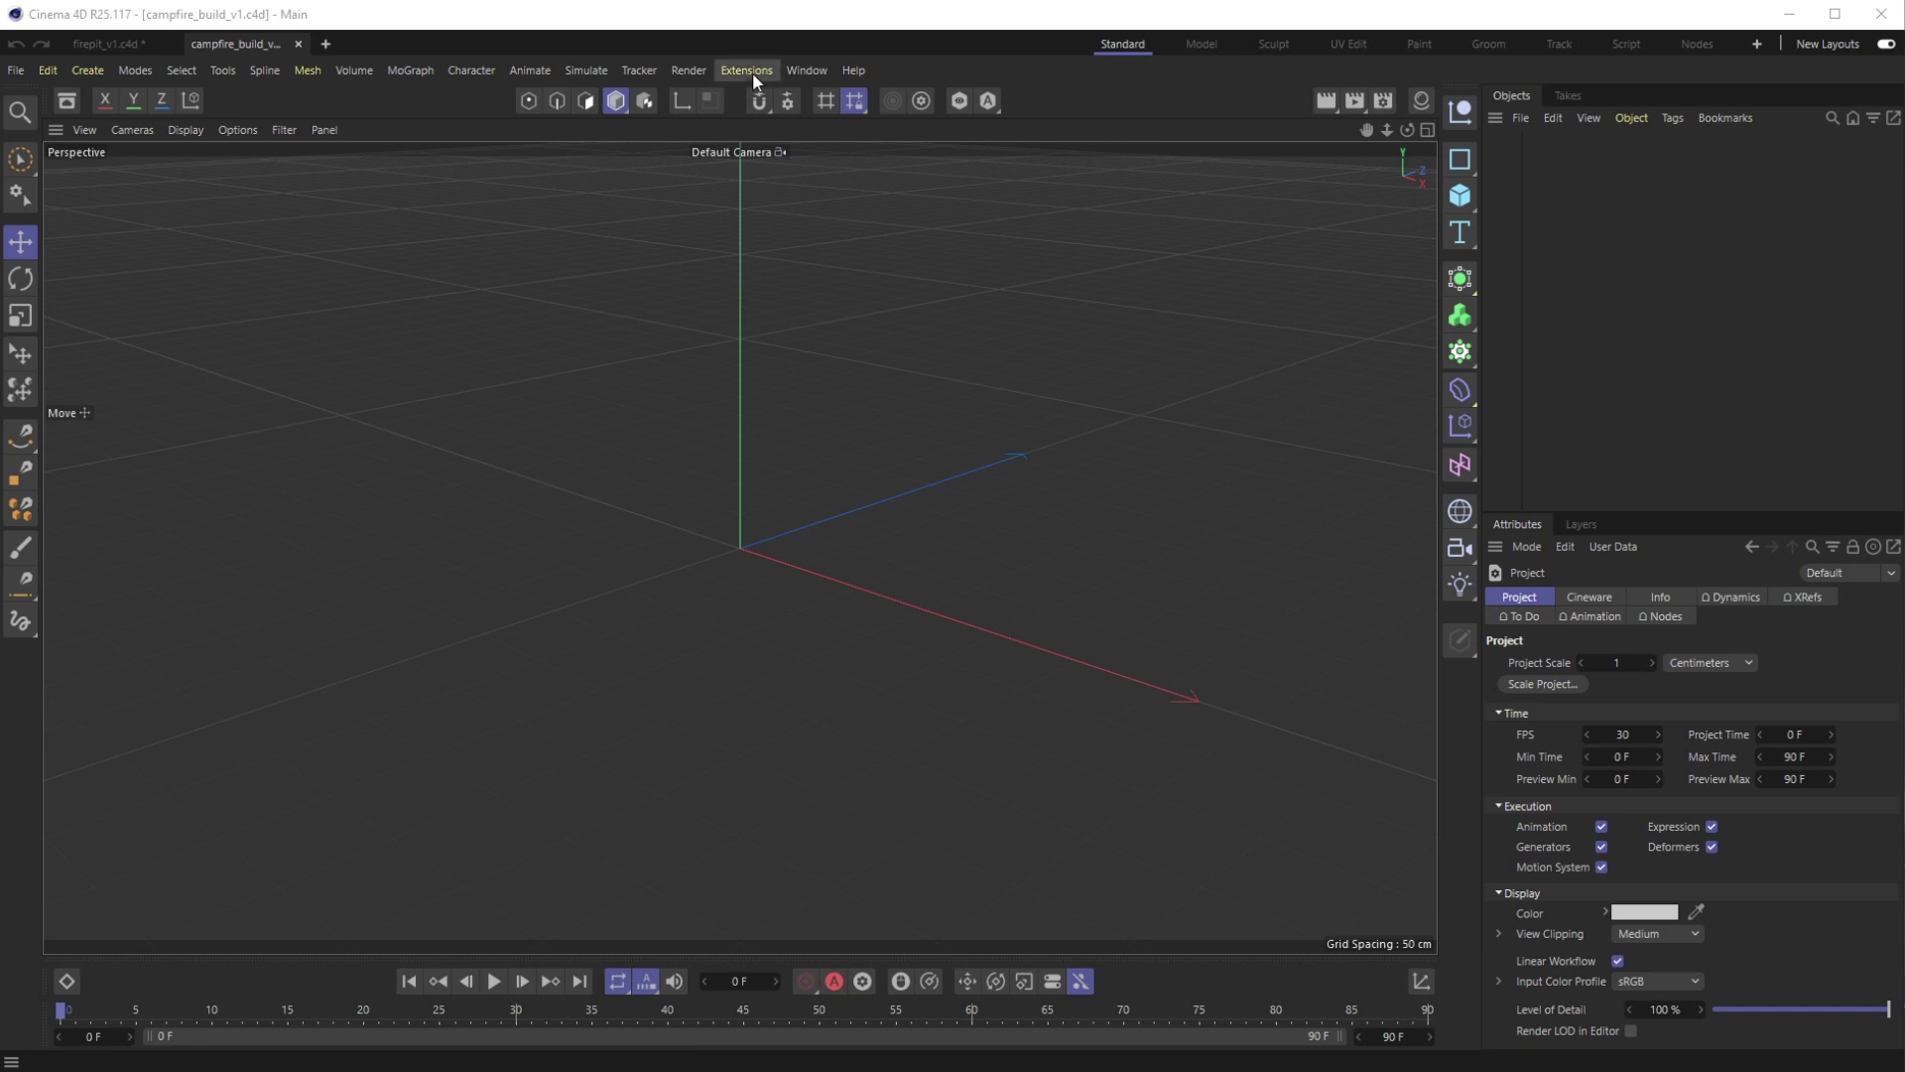
Open the Asset Browser to The Happy Toolbox's THT_Outdoor pack with enlarged thumbnails showing the fire asset
left_click(804, 70)
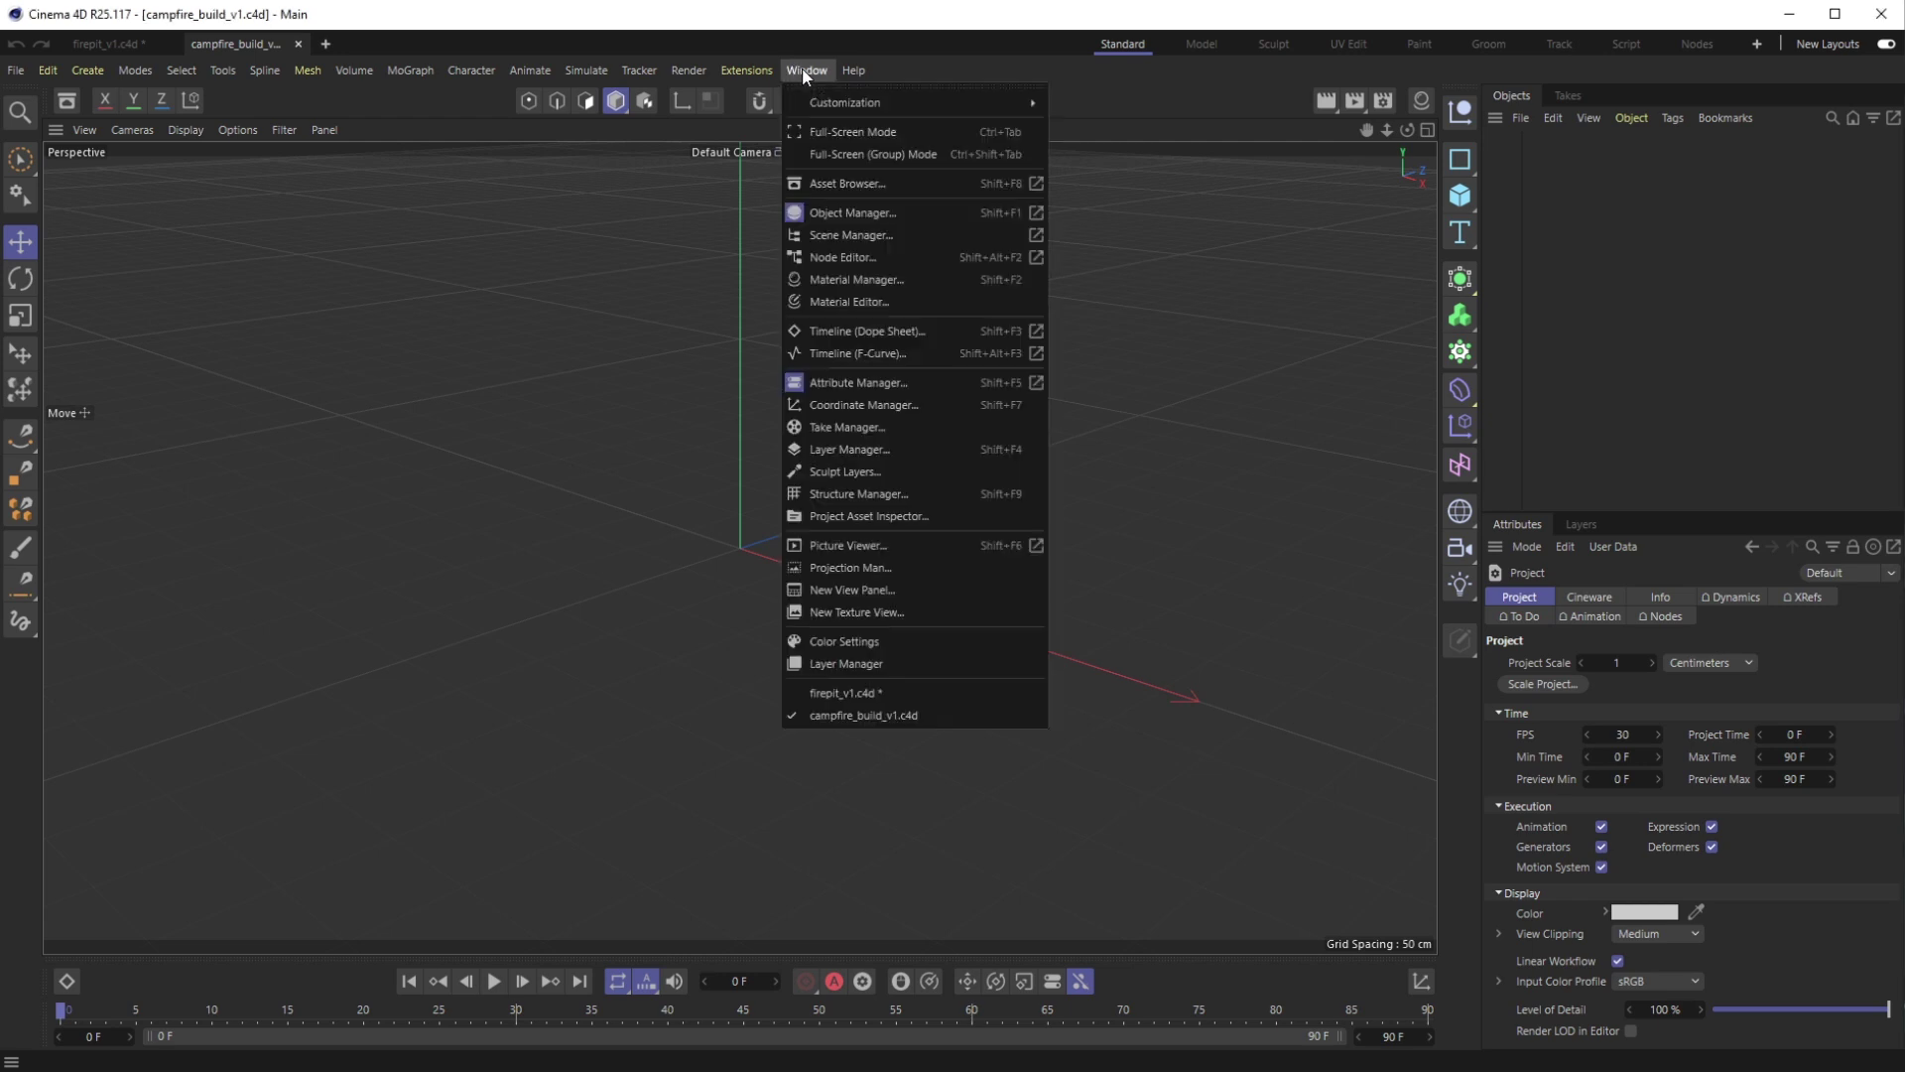
left_click(842, 184)
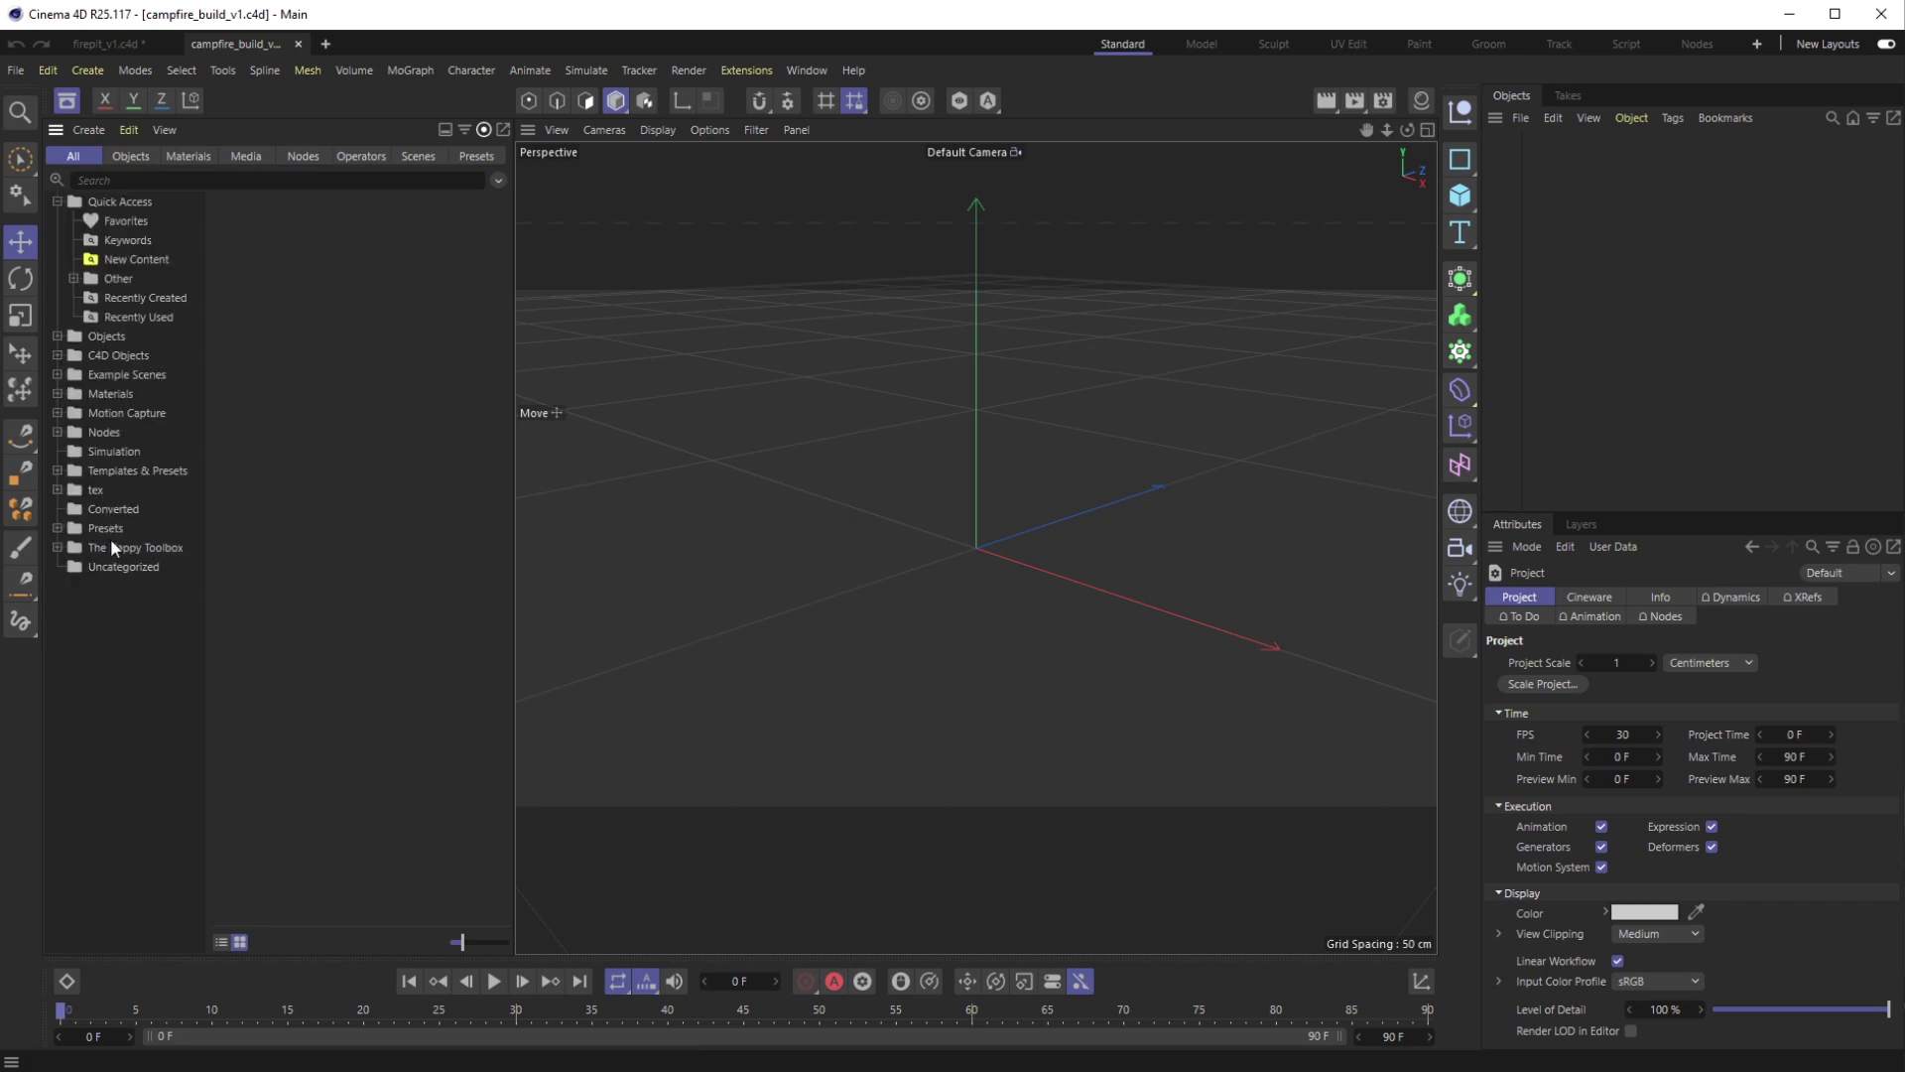
left_click(114, 546)
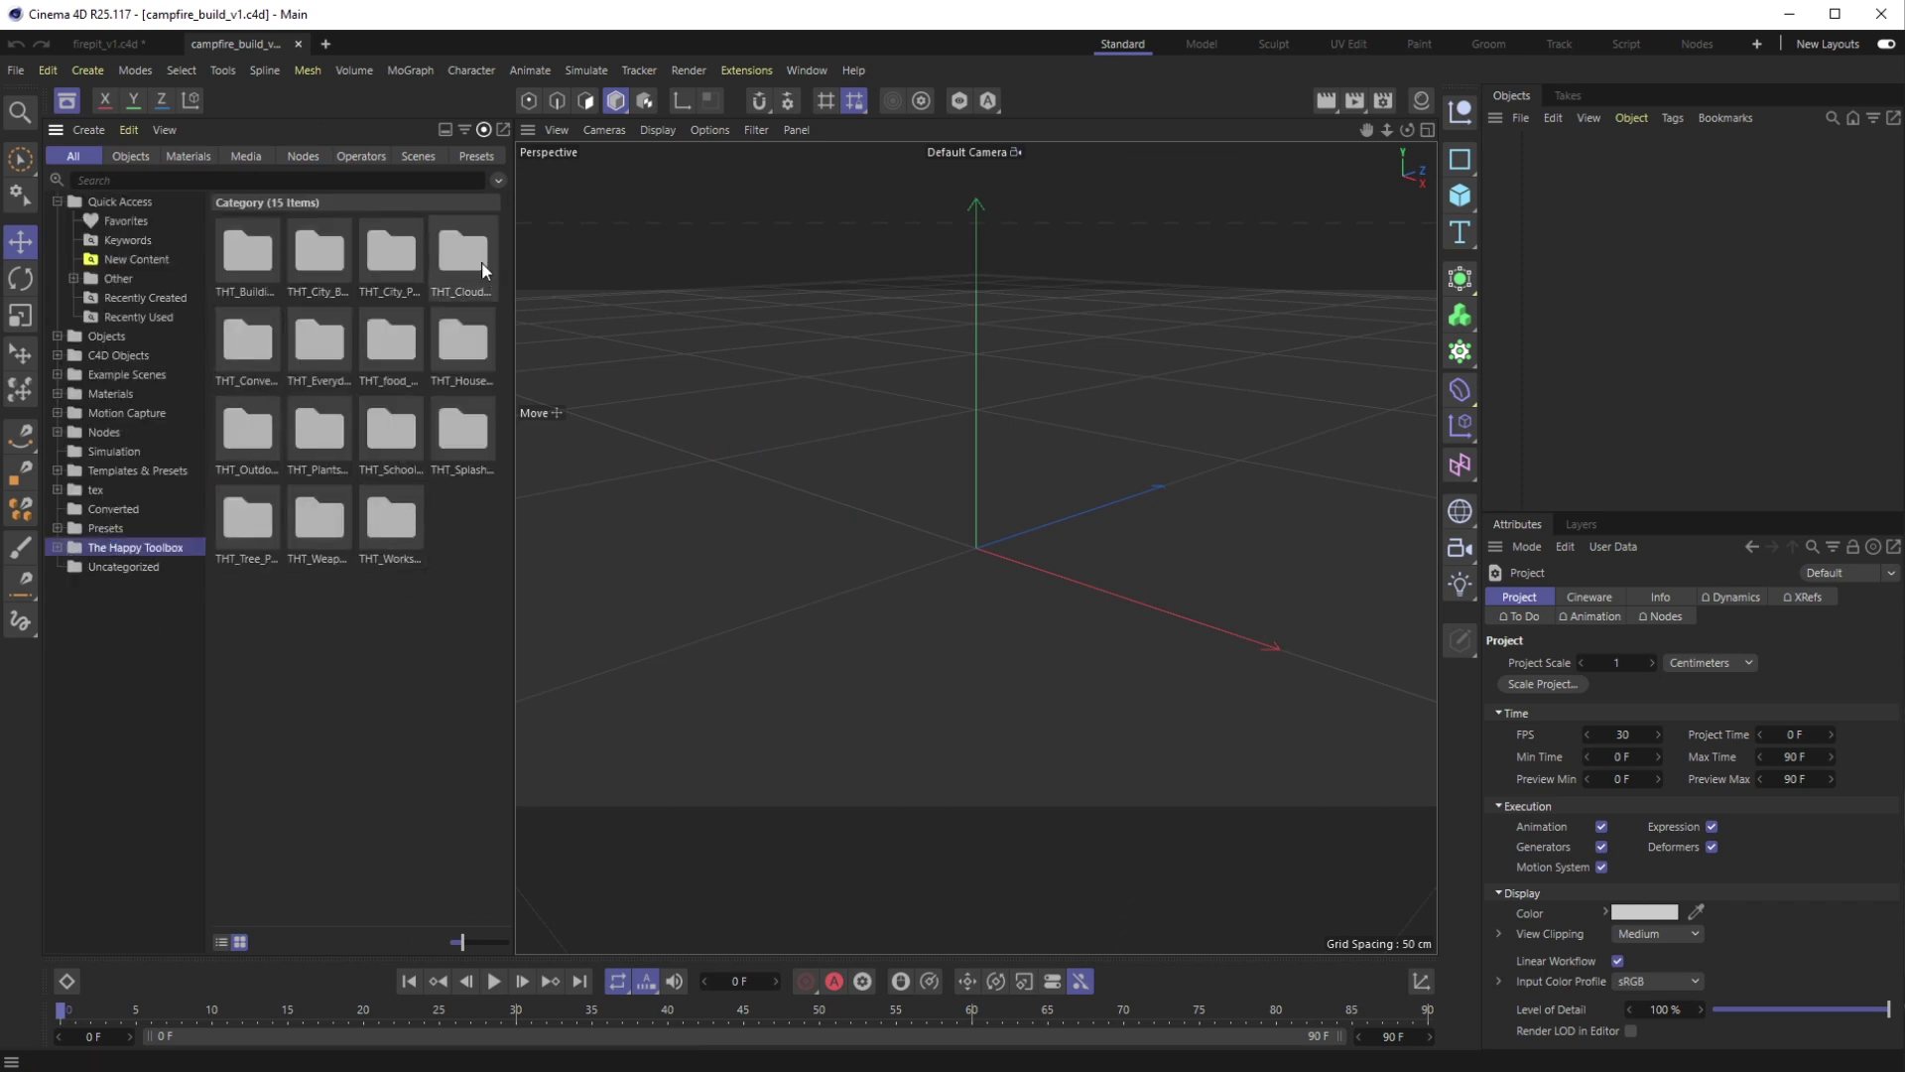
double_click(260, 447)
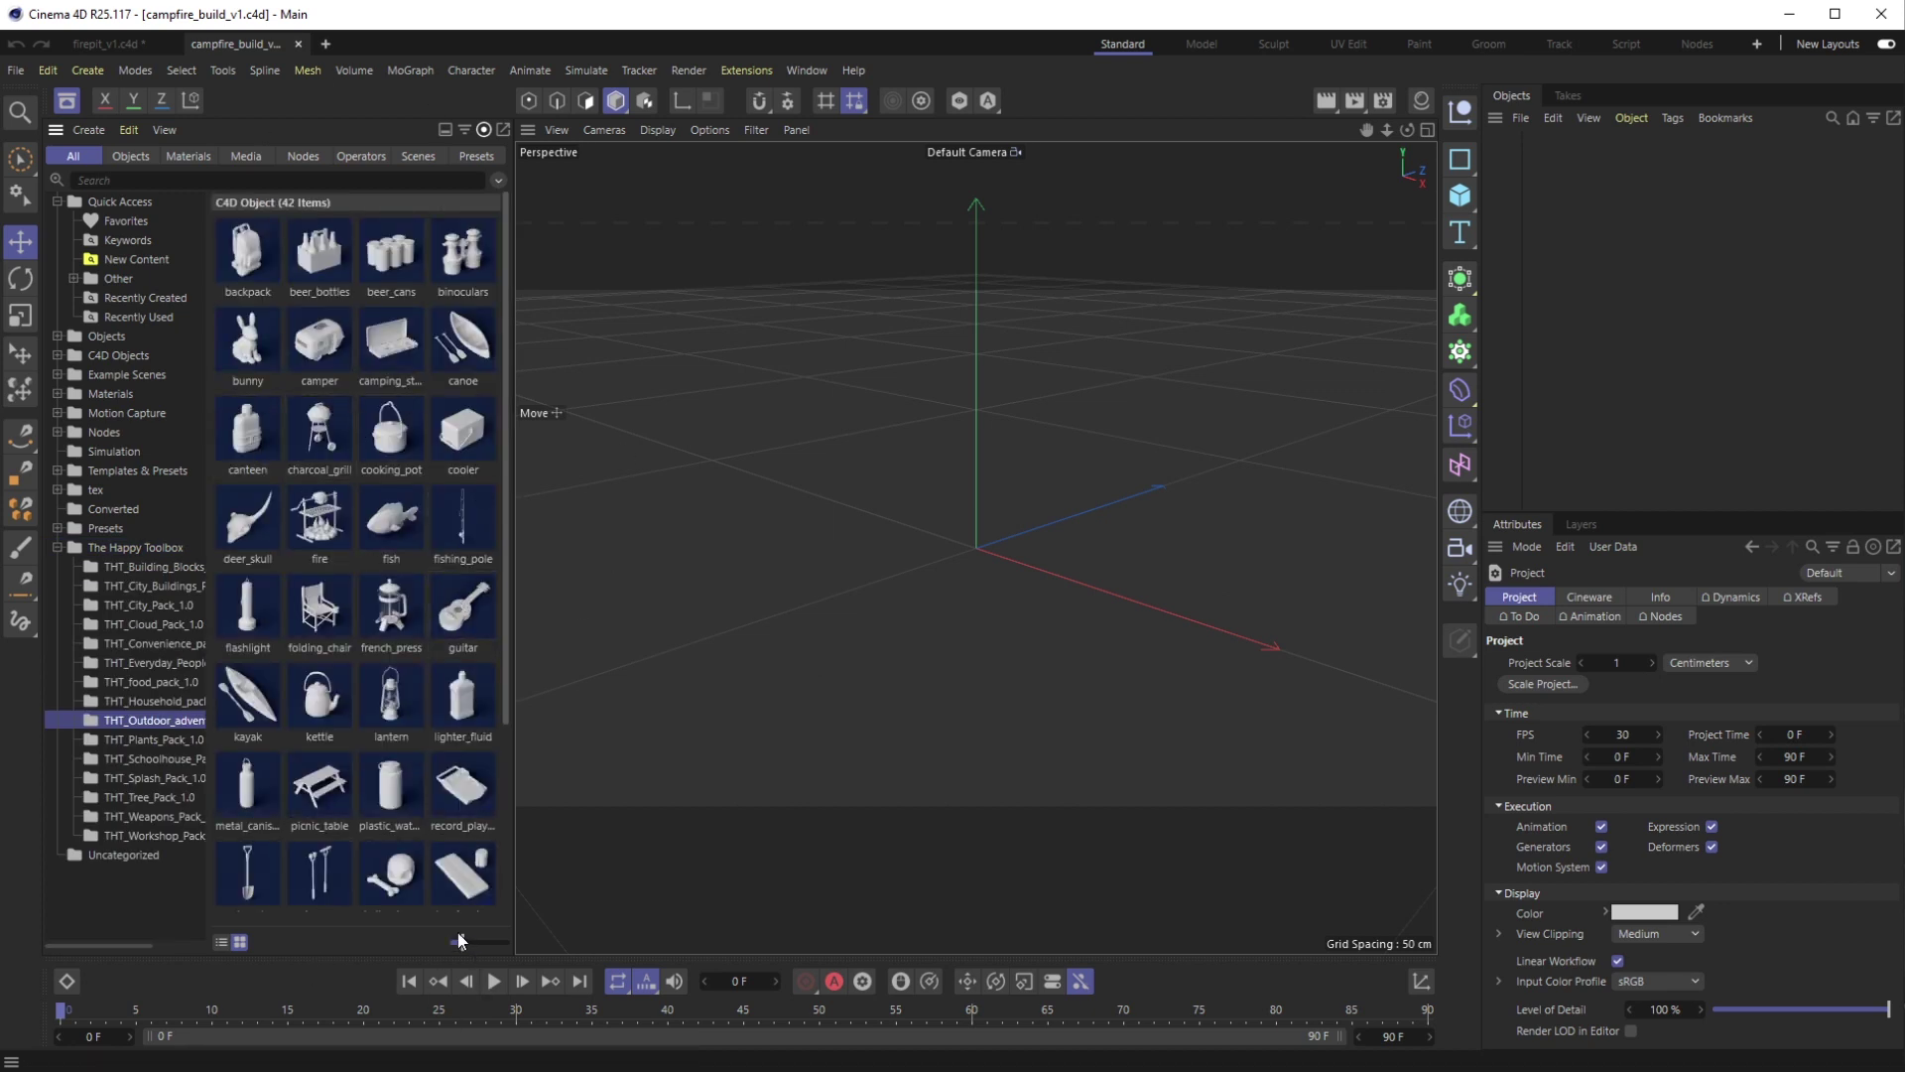
left_click_drag(460, 939, 475, 943)
scroll(397, 487, "down", 5)
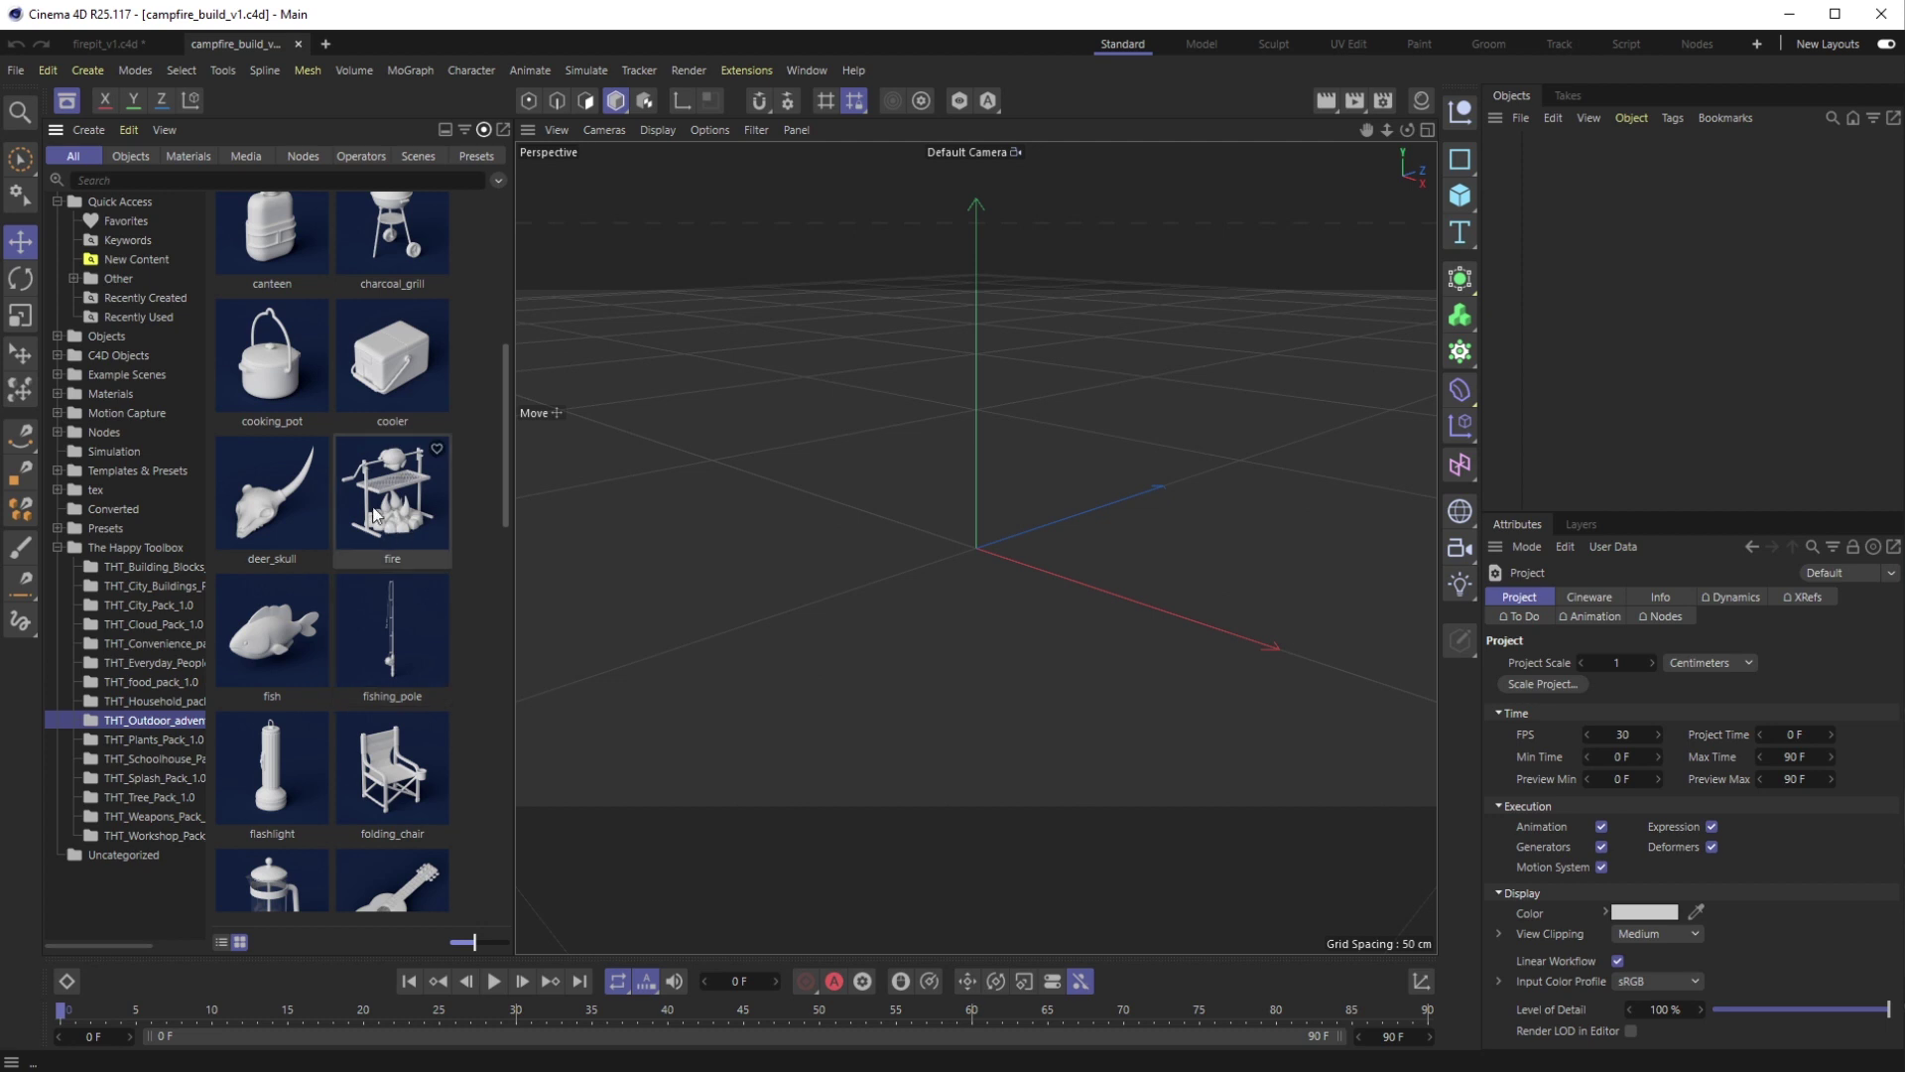
Add the fire asset to the scene and orbit around it
double_click(377, 499)
left_click_drag(944, 457, 1207, 464, "alt")
middle_click_drag(1208, 463, 1163, 581, "alt")
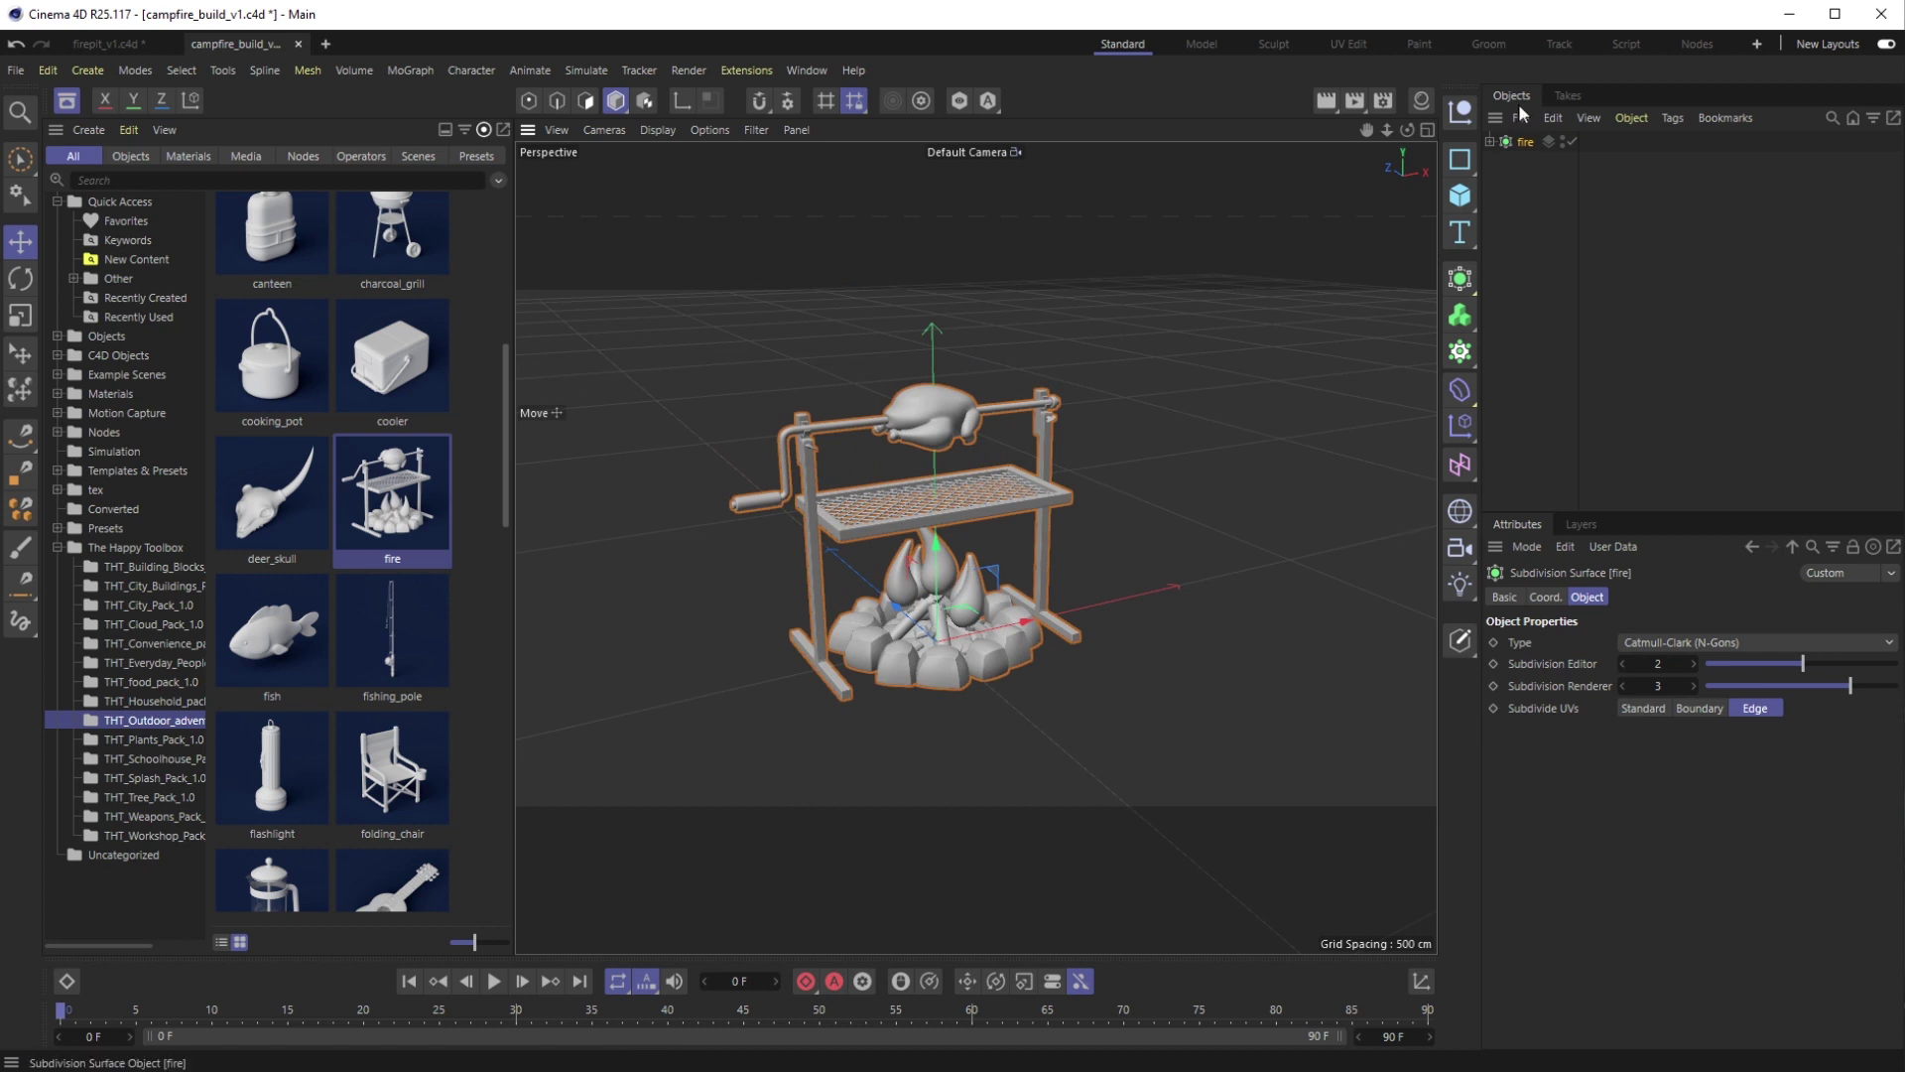
Expand fire > fire_smoother and delete the spit_roaster and grill parts
left_click(1492, 142)
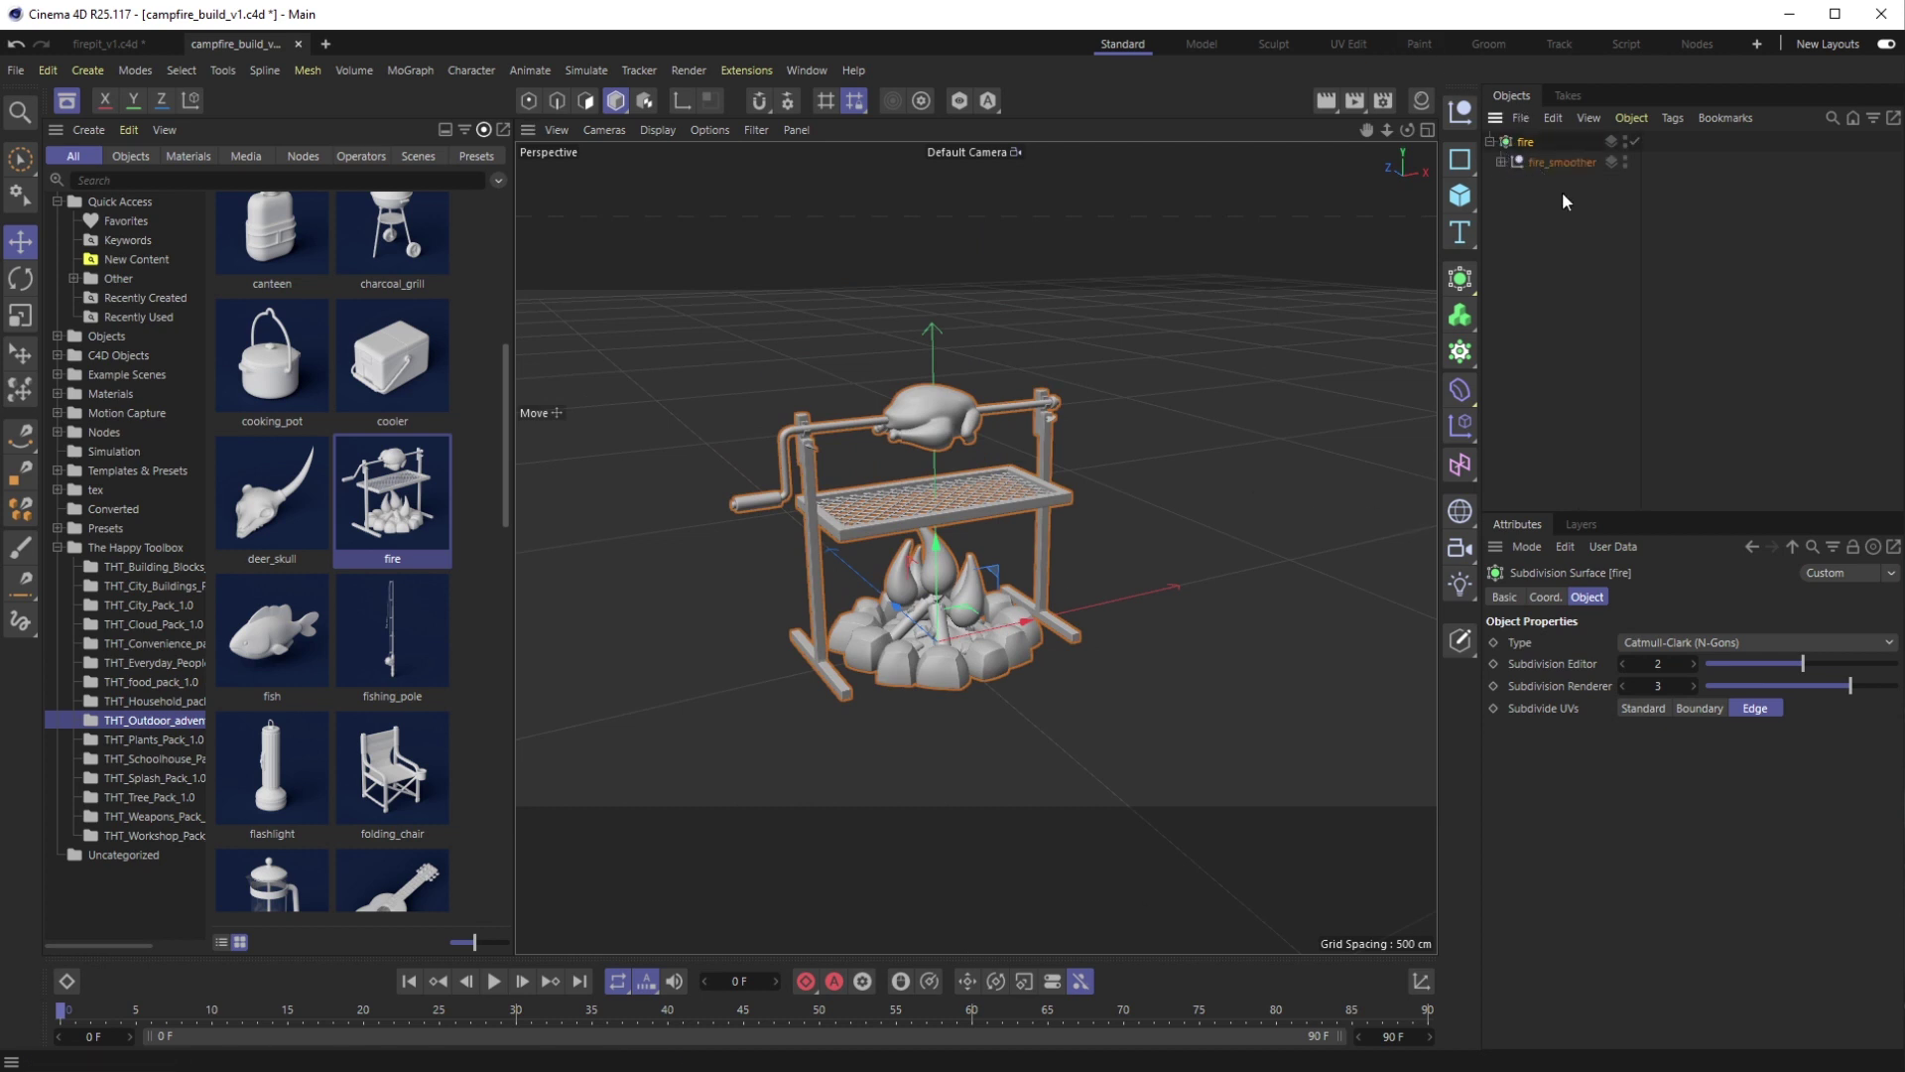
left_click(1501, 162)
left_click(1558, 185)
key("Delete")
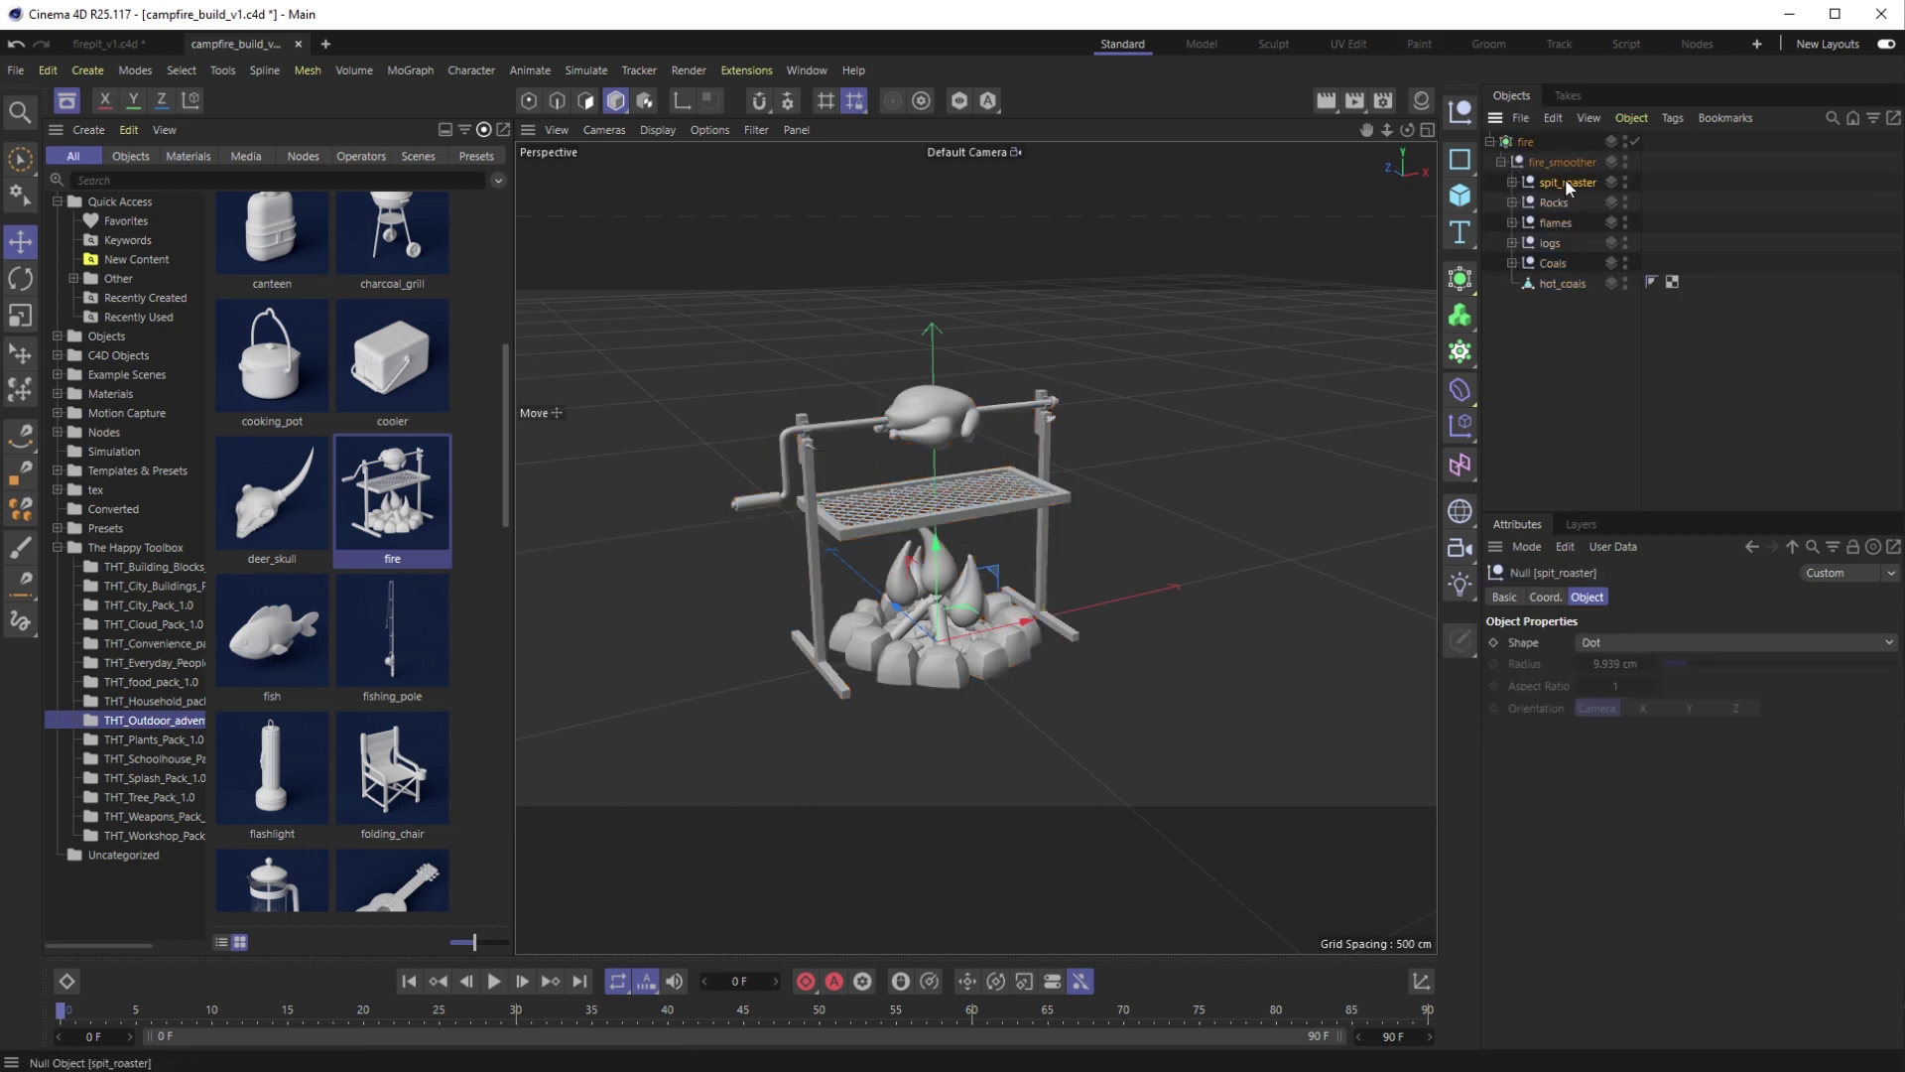
left_click(1566, 206)
key("Delete")
Orbit and zoom around the remaining campfire to inspect it
left_click_drag(924, 585, 877, 569, "alt")
scroll(960, 664, "up", 5)
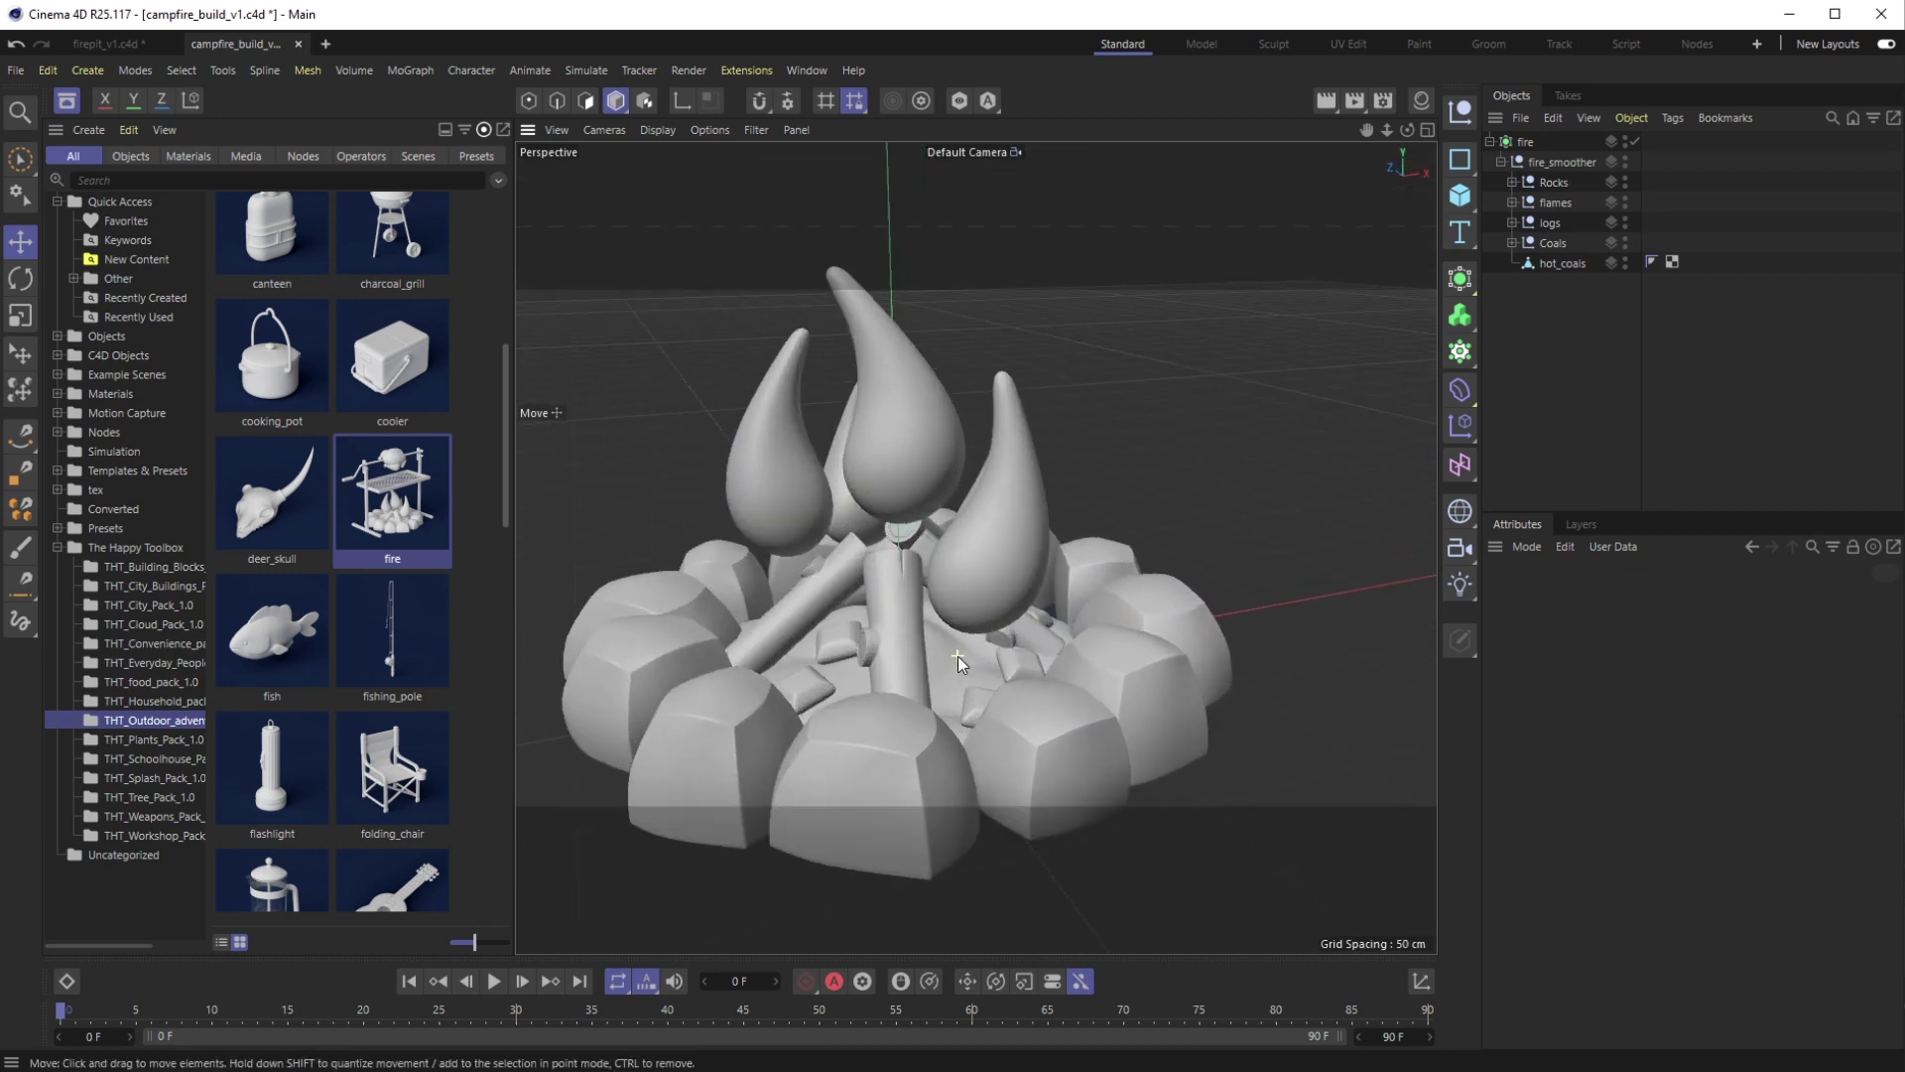
scroll(959, 658, "up", 4)
mouse_move(917, 657)
left_mouse_down("alt")
mouse_move(786, 633)
mouse_move(841, 738)
mouse_move(931, 625)
left_mouse_up("alt")
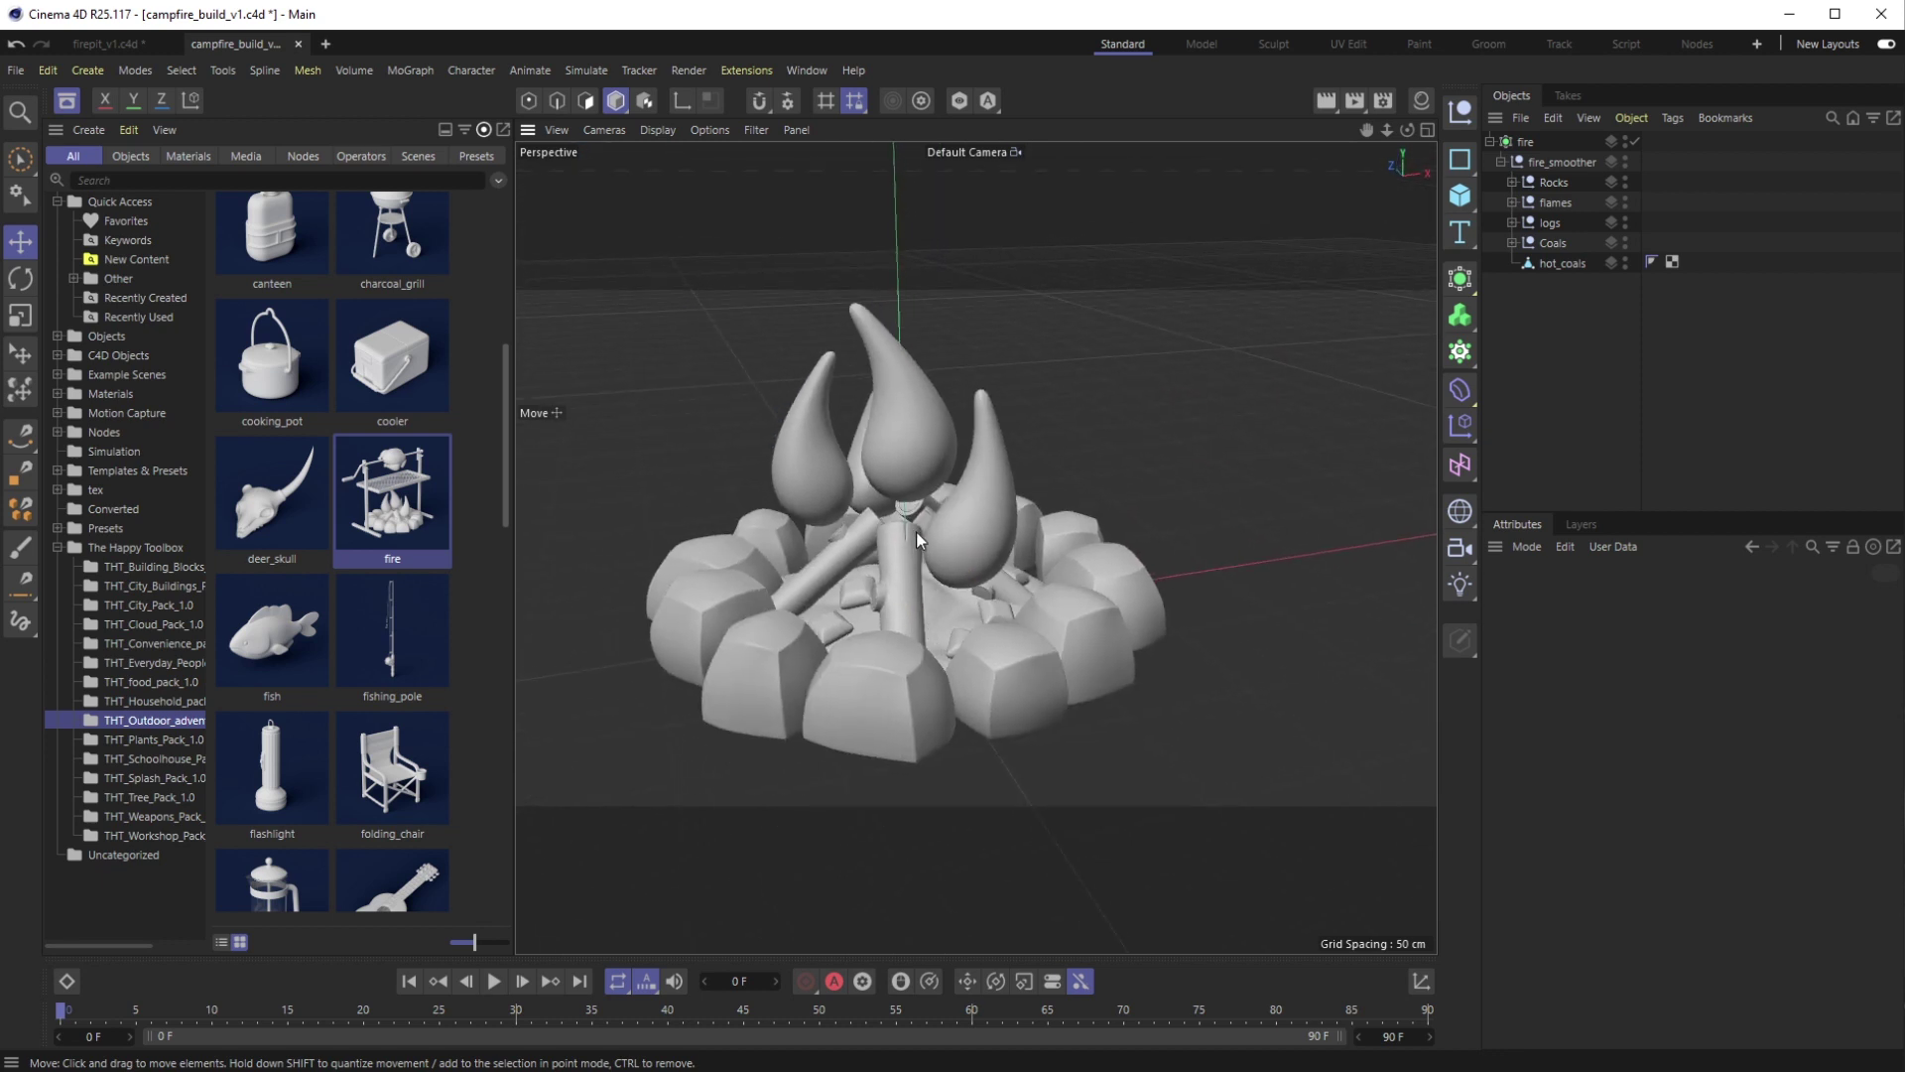
scroll(916, 532, "down", 3)
scroll(916, 536, "up", 1)
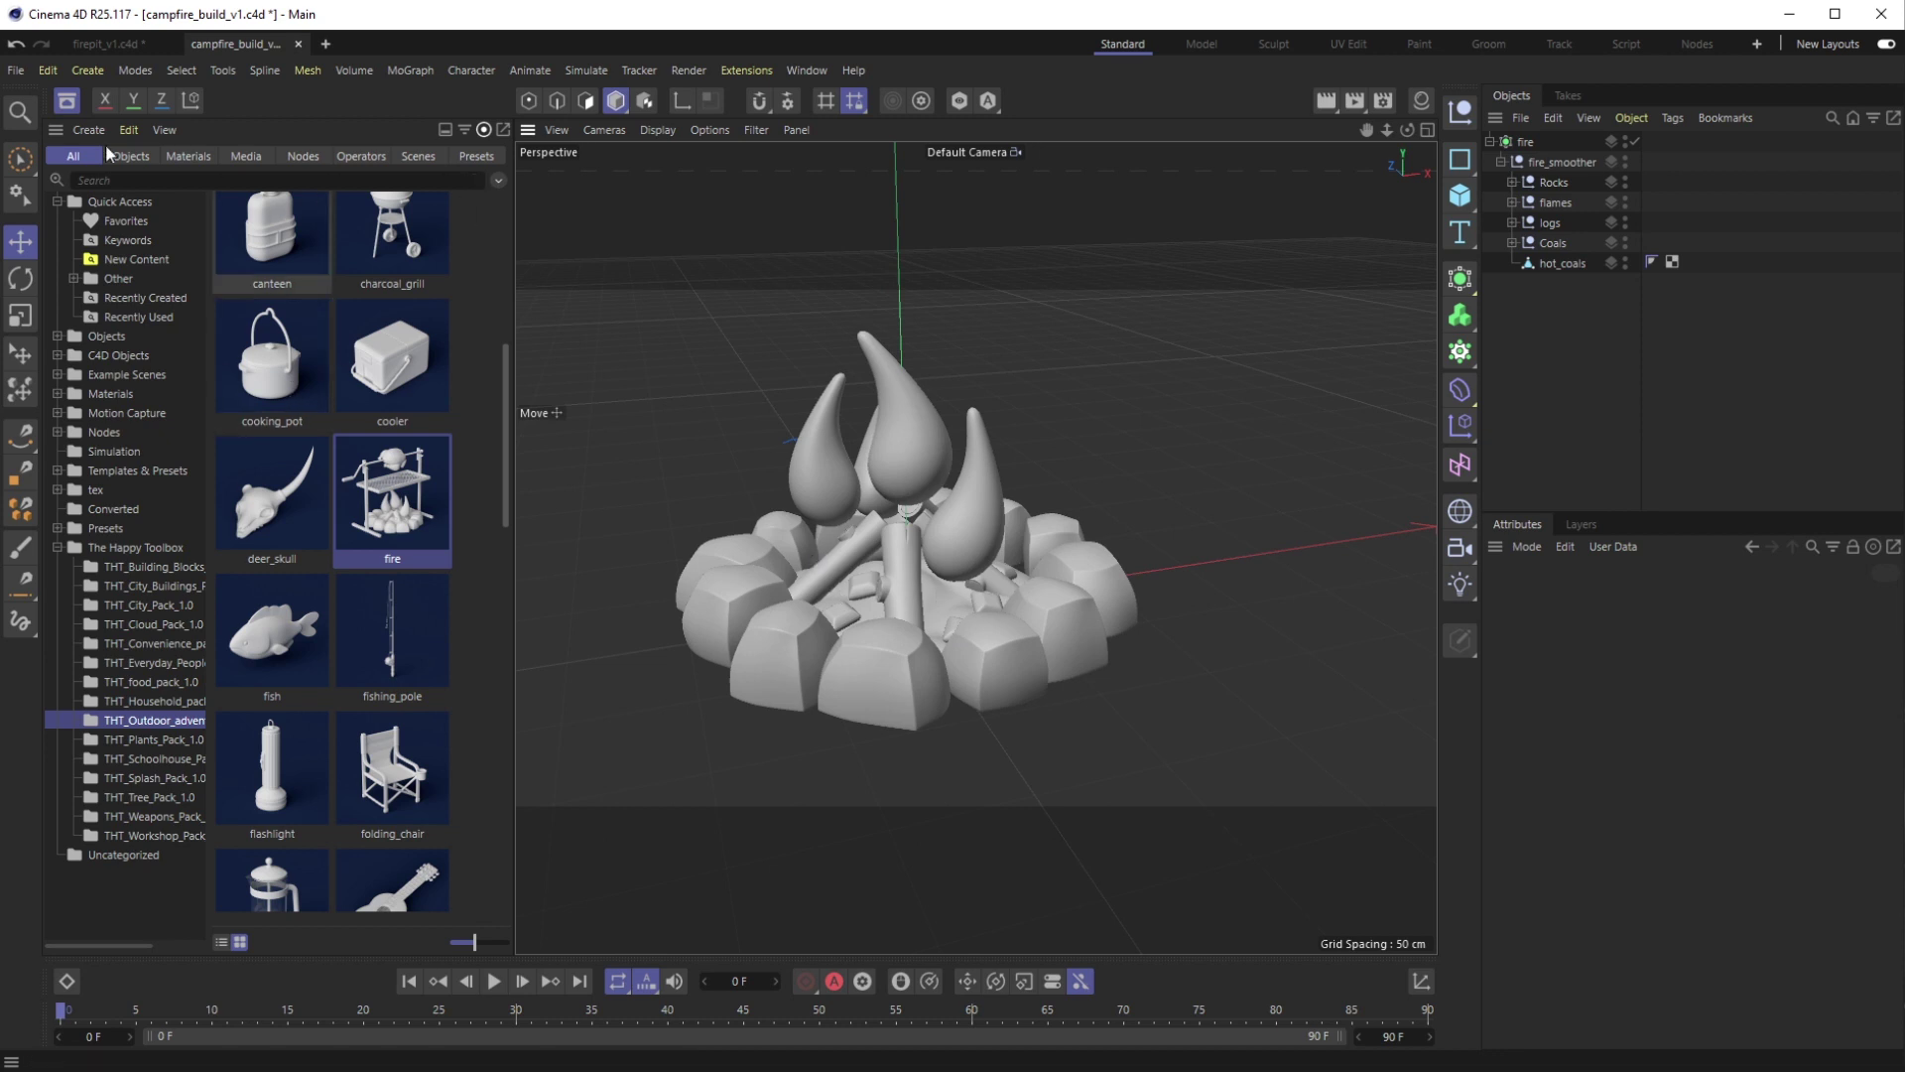
left_click(117, 182)
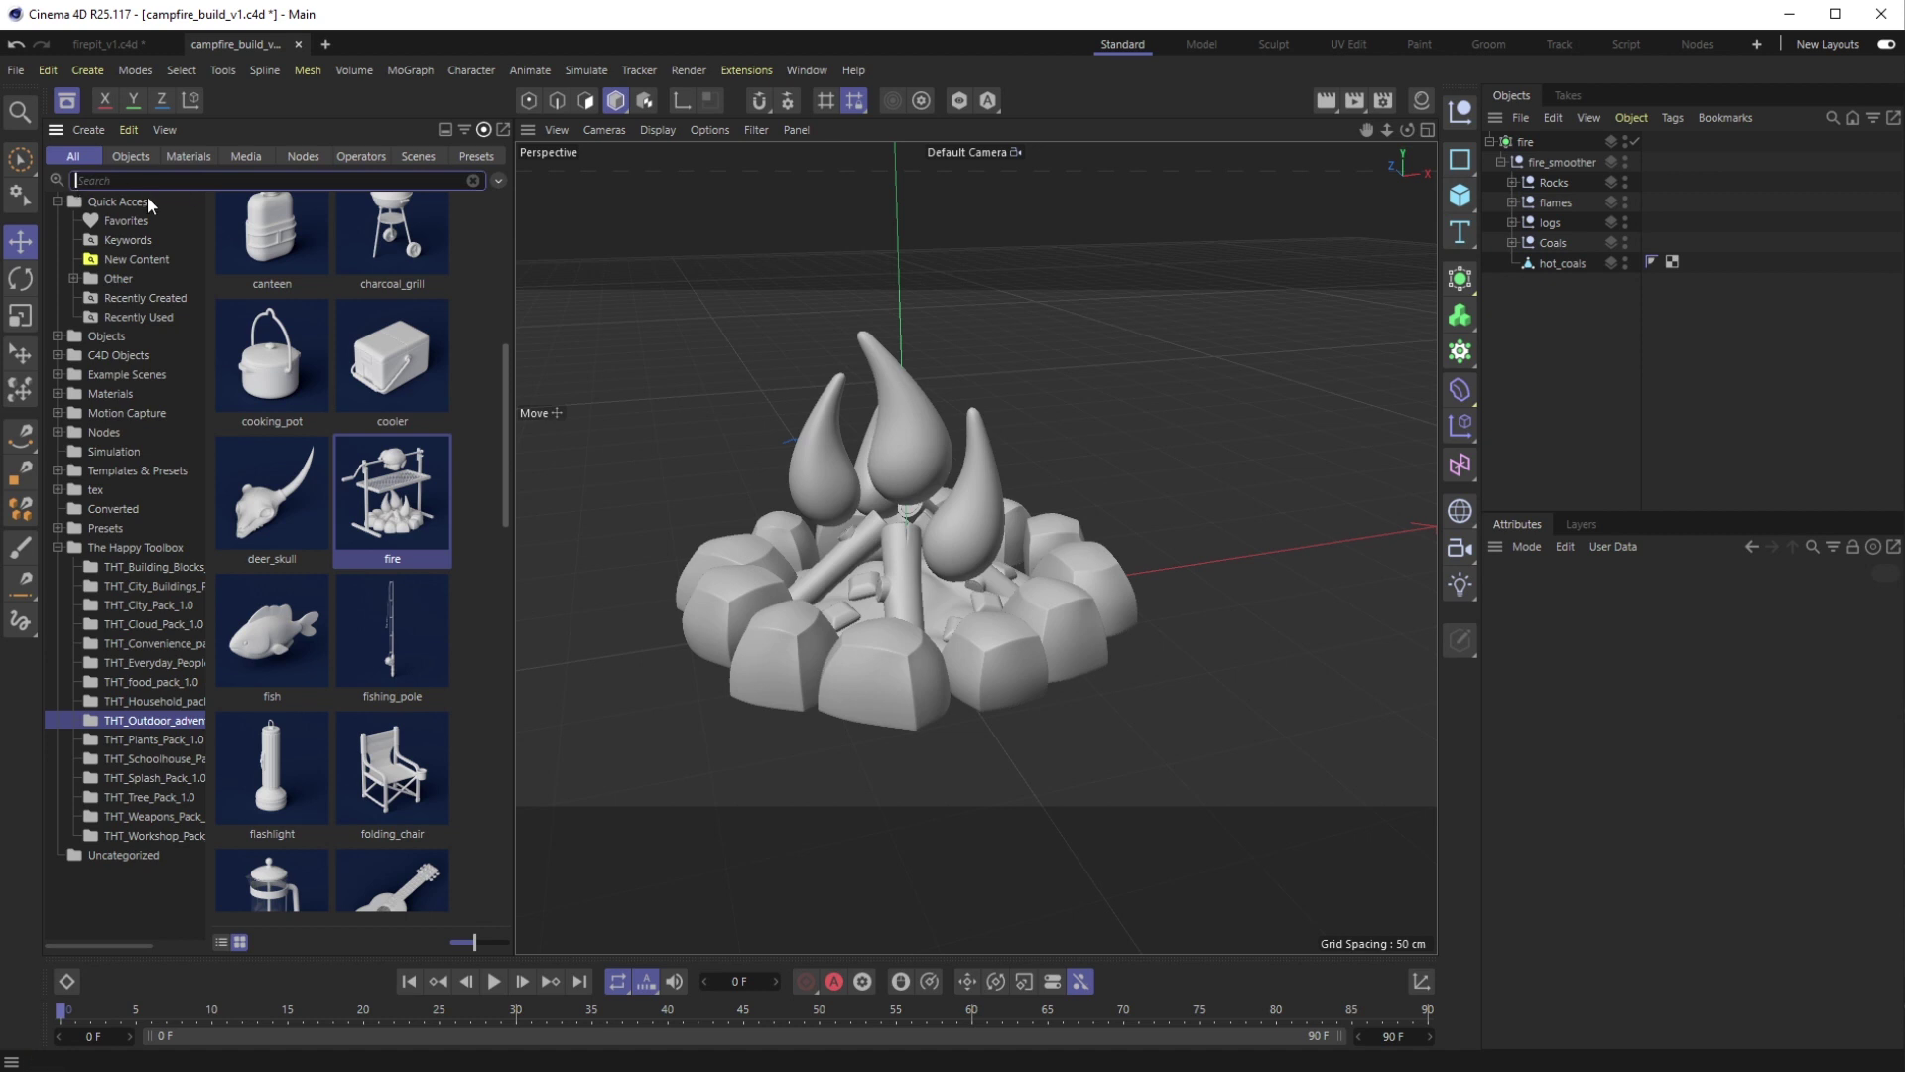
Search 'spline prim' and drag the Spline Primitive asset into the Object Manager as a 400 × 400 cm rectangle
type("spline")
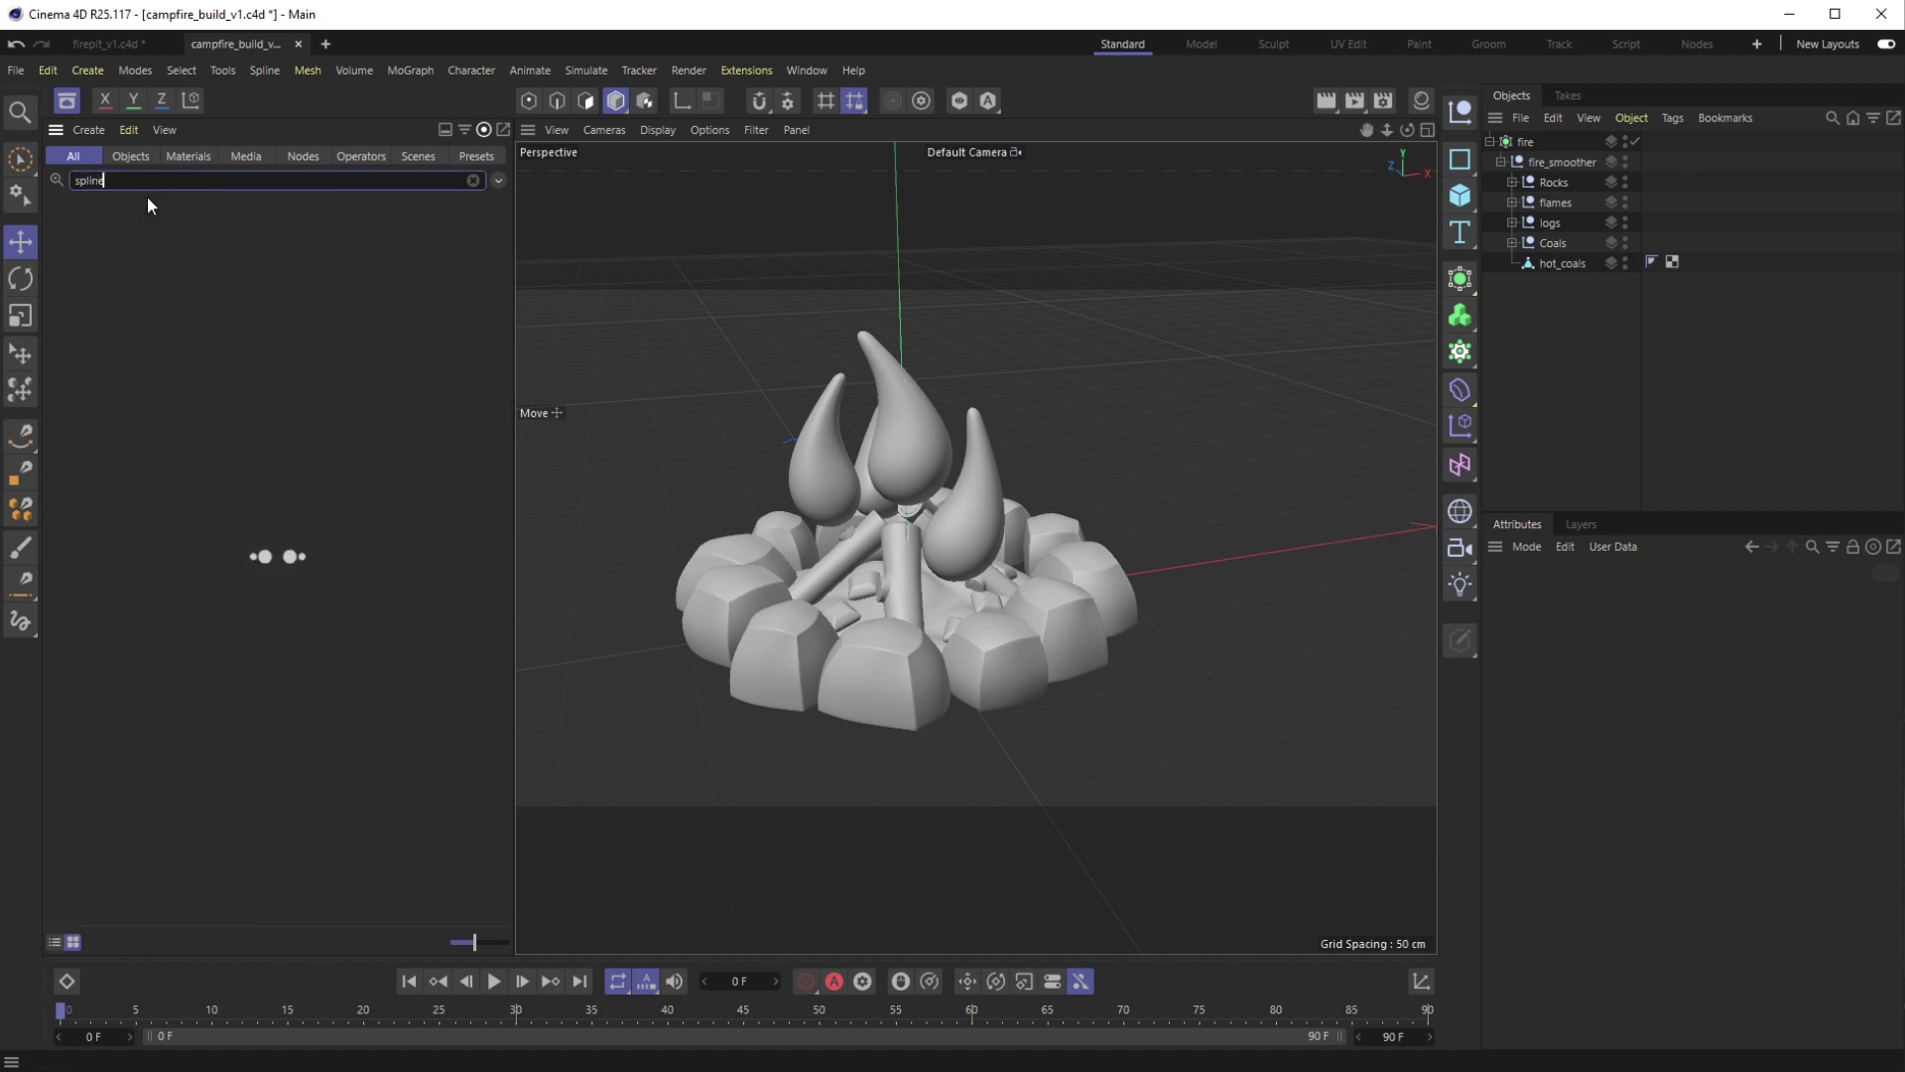
type(" prim")
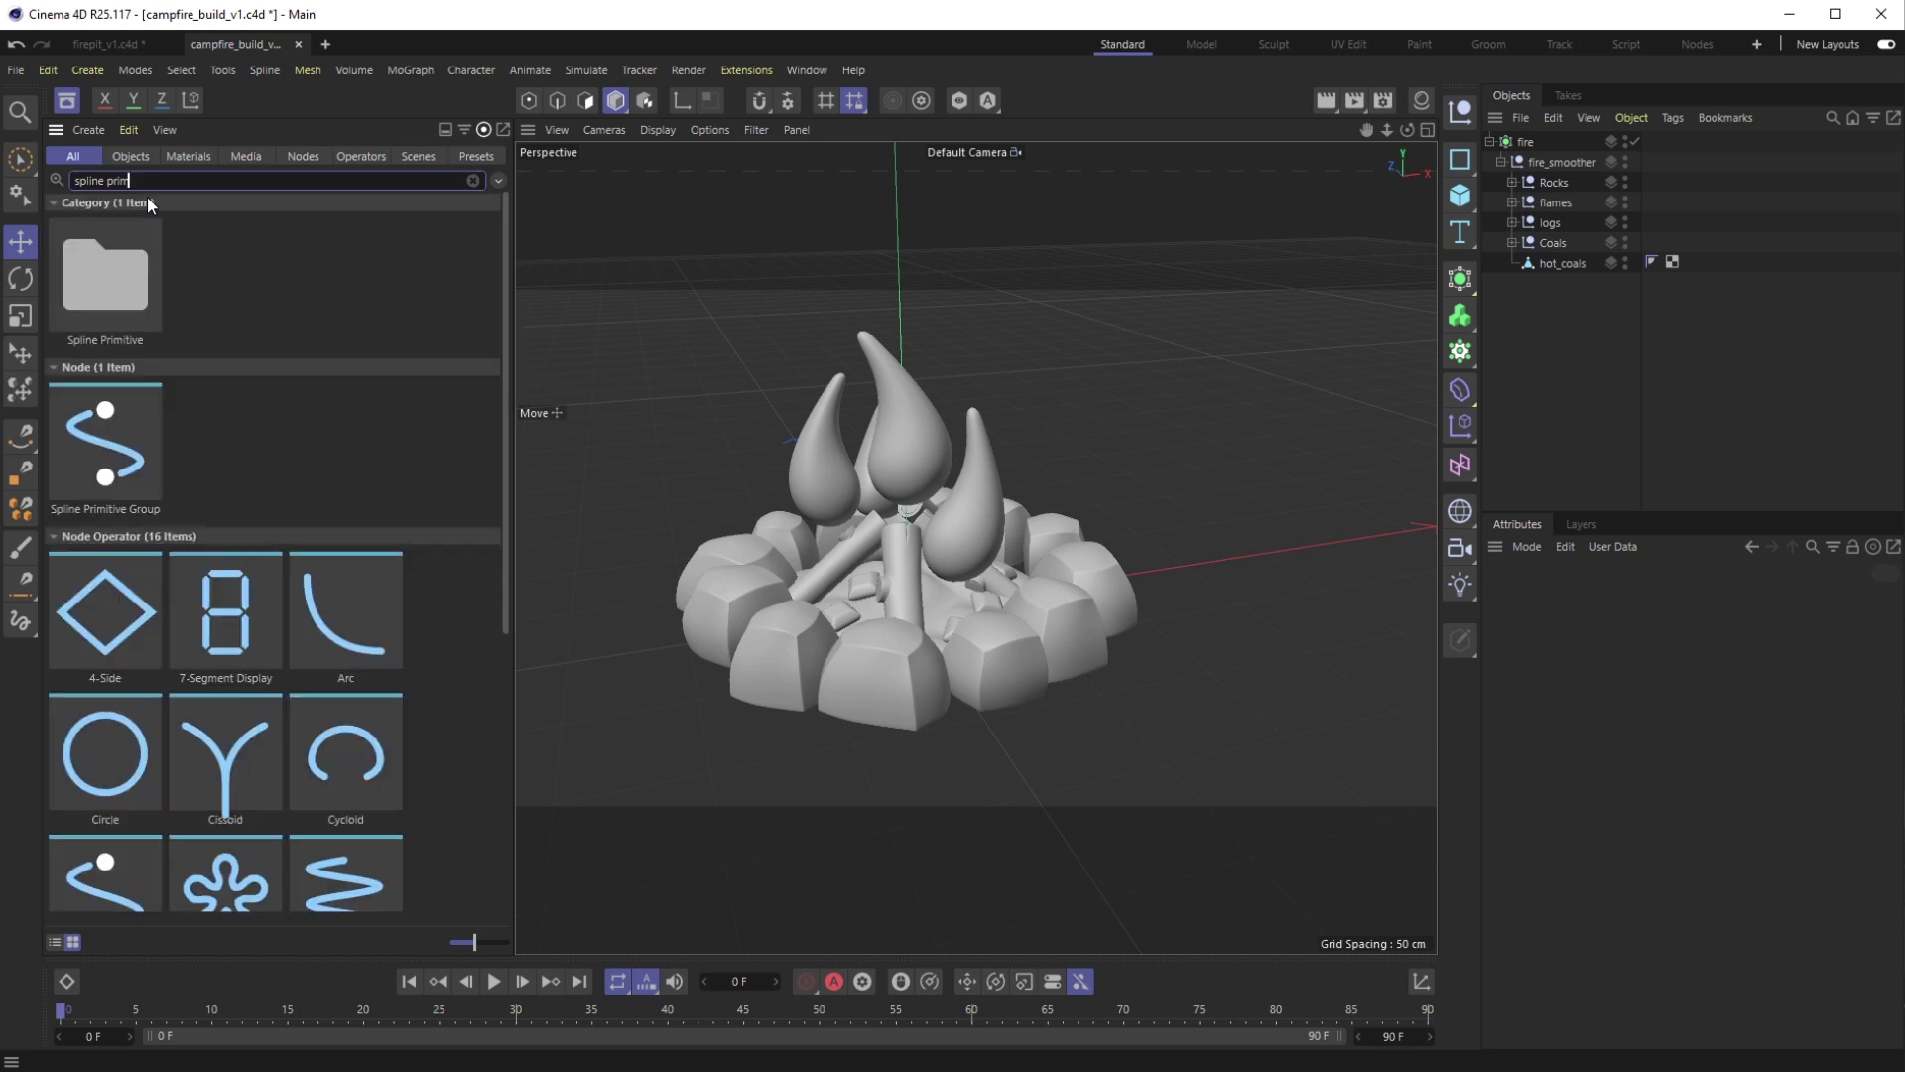
scroll(268, 625, "down", 3)
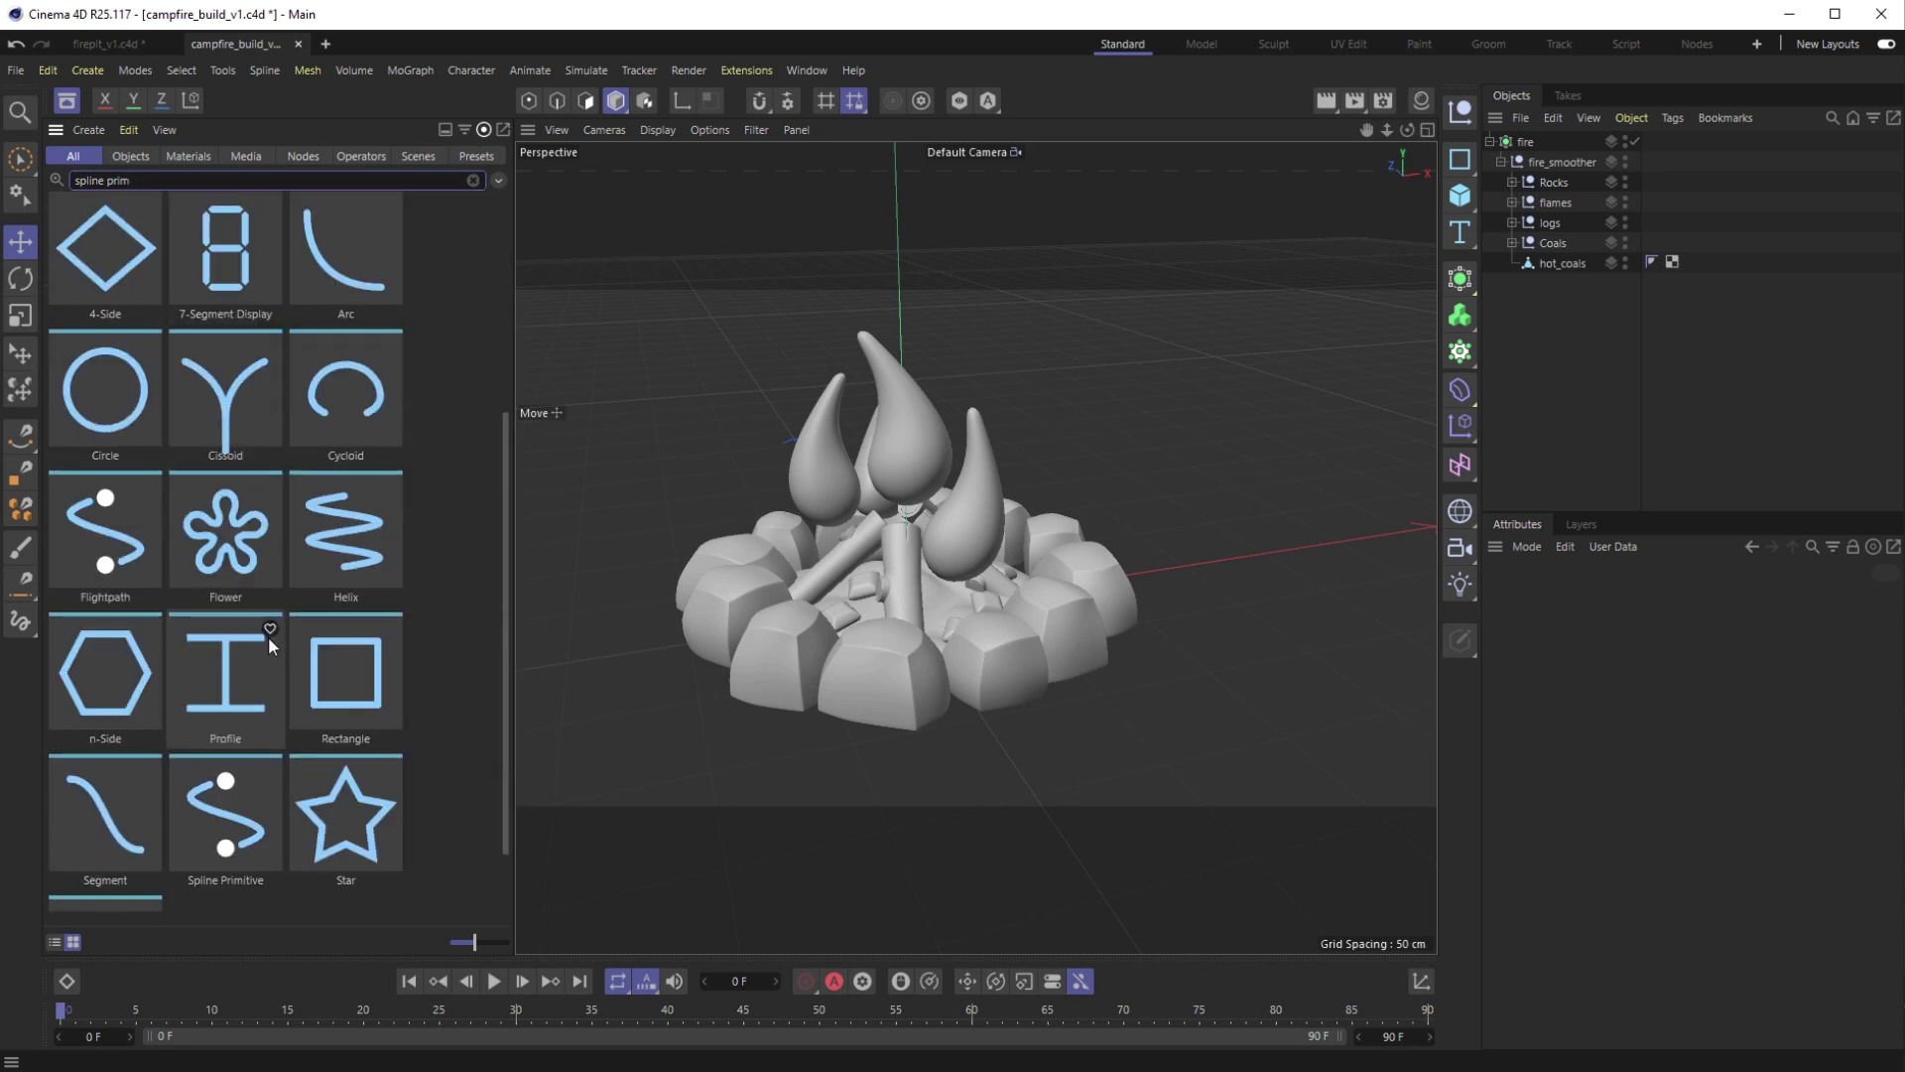
scroll(190, 617, "down", 1)
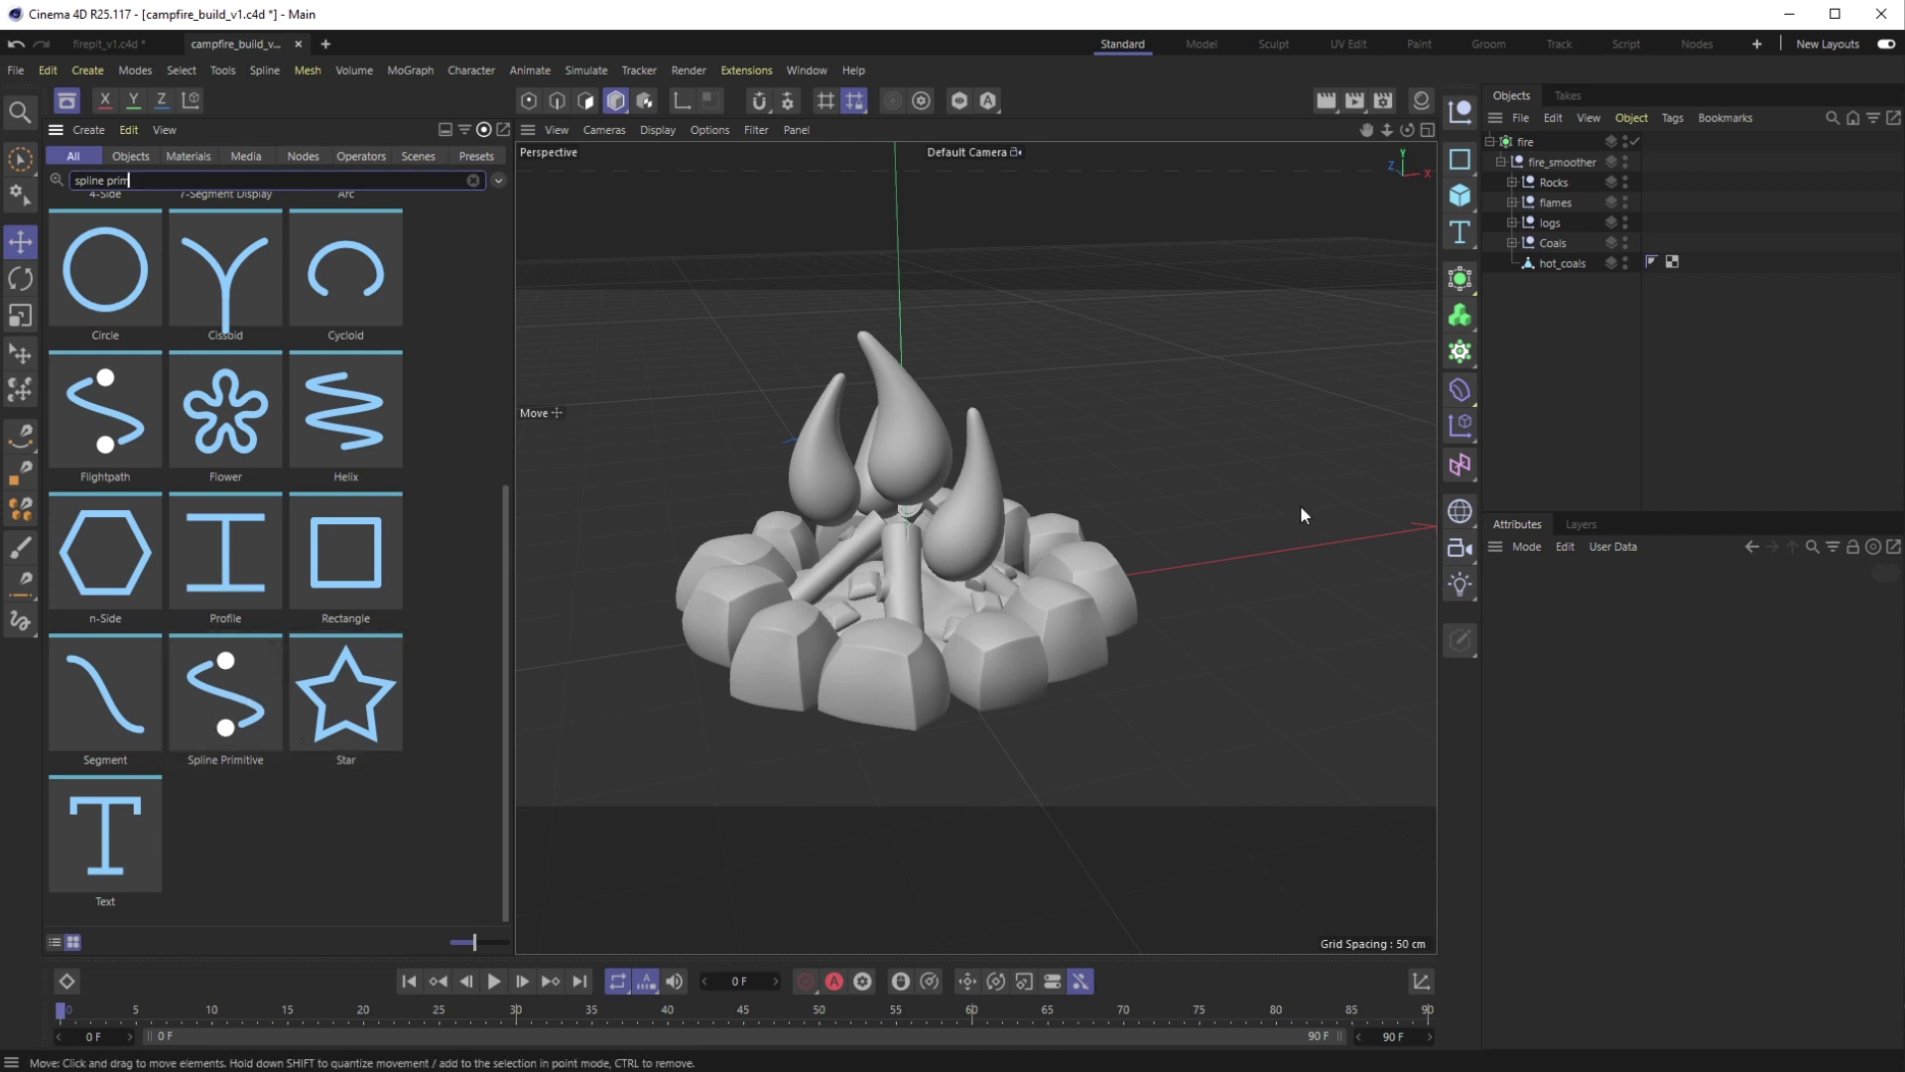
left_click(1459, 159)
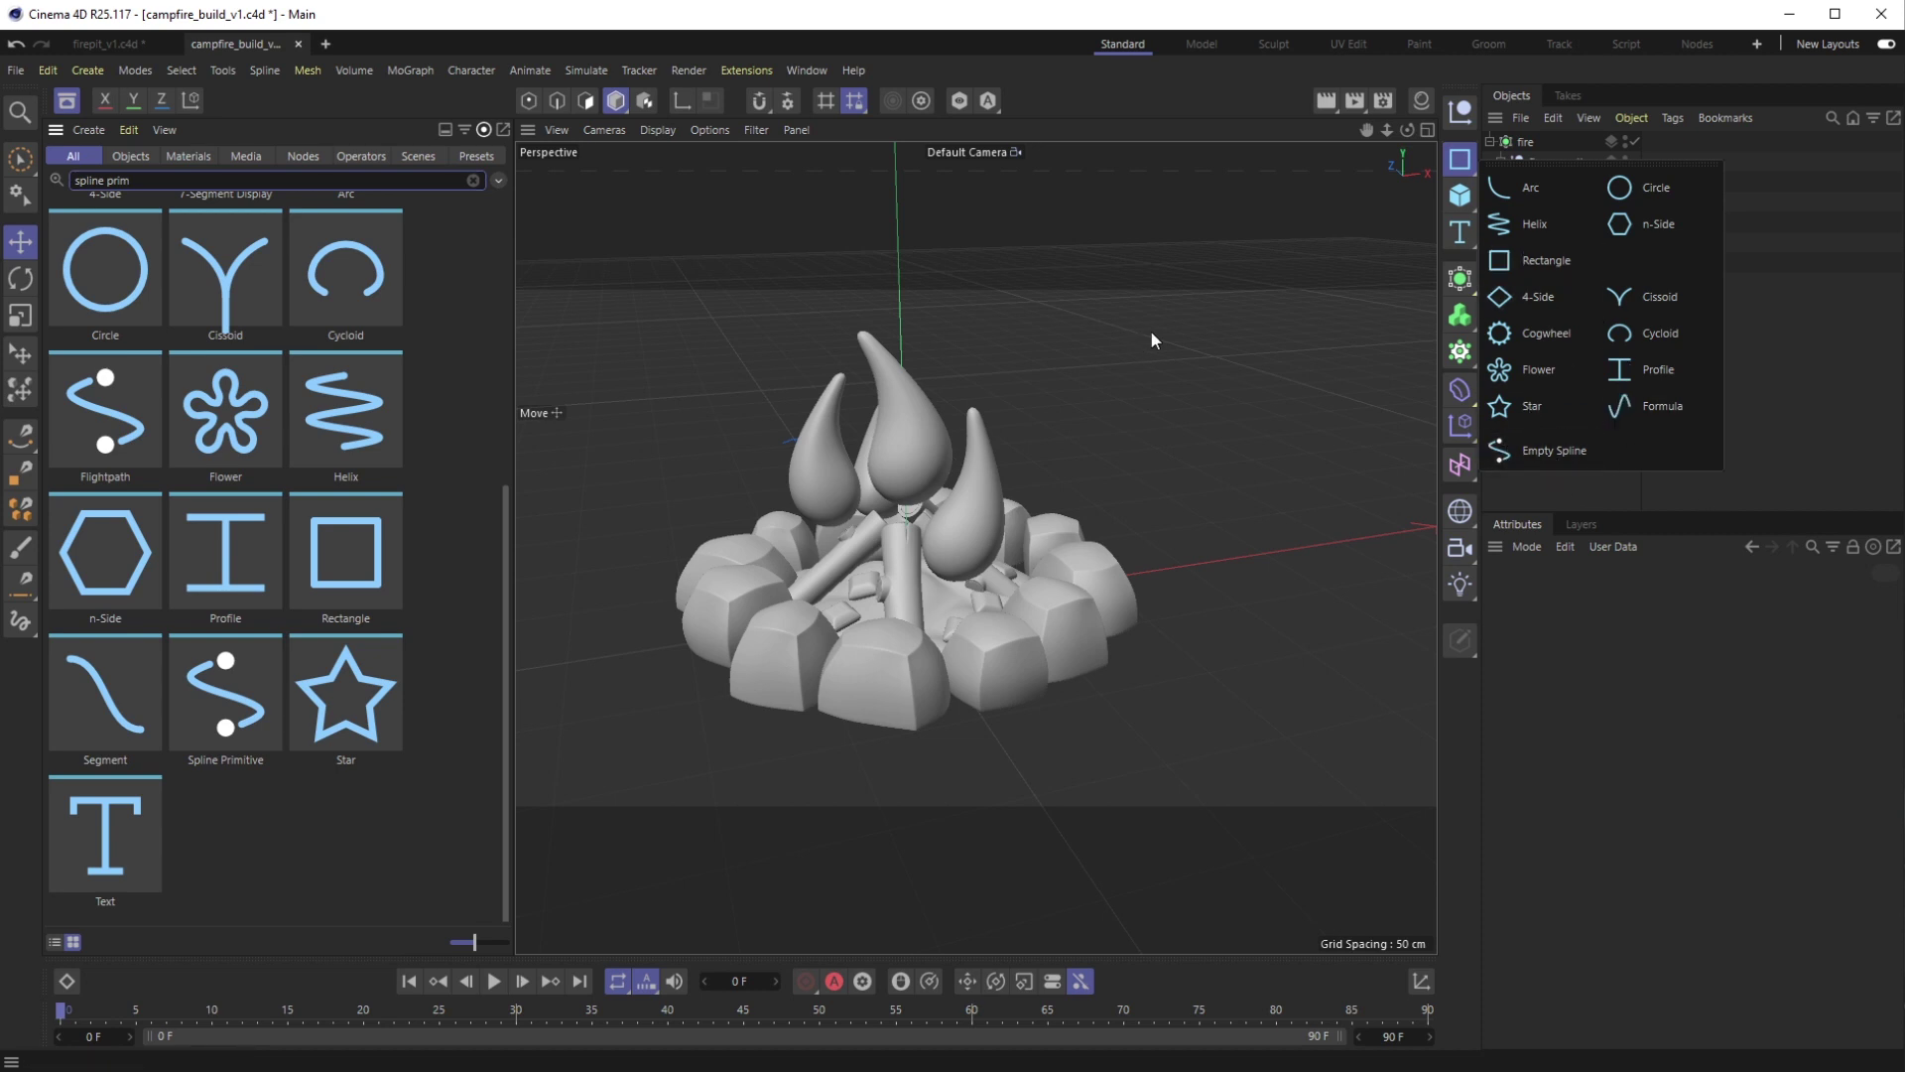
left_click(1151, 239)
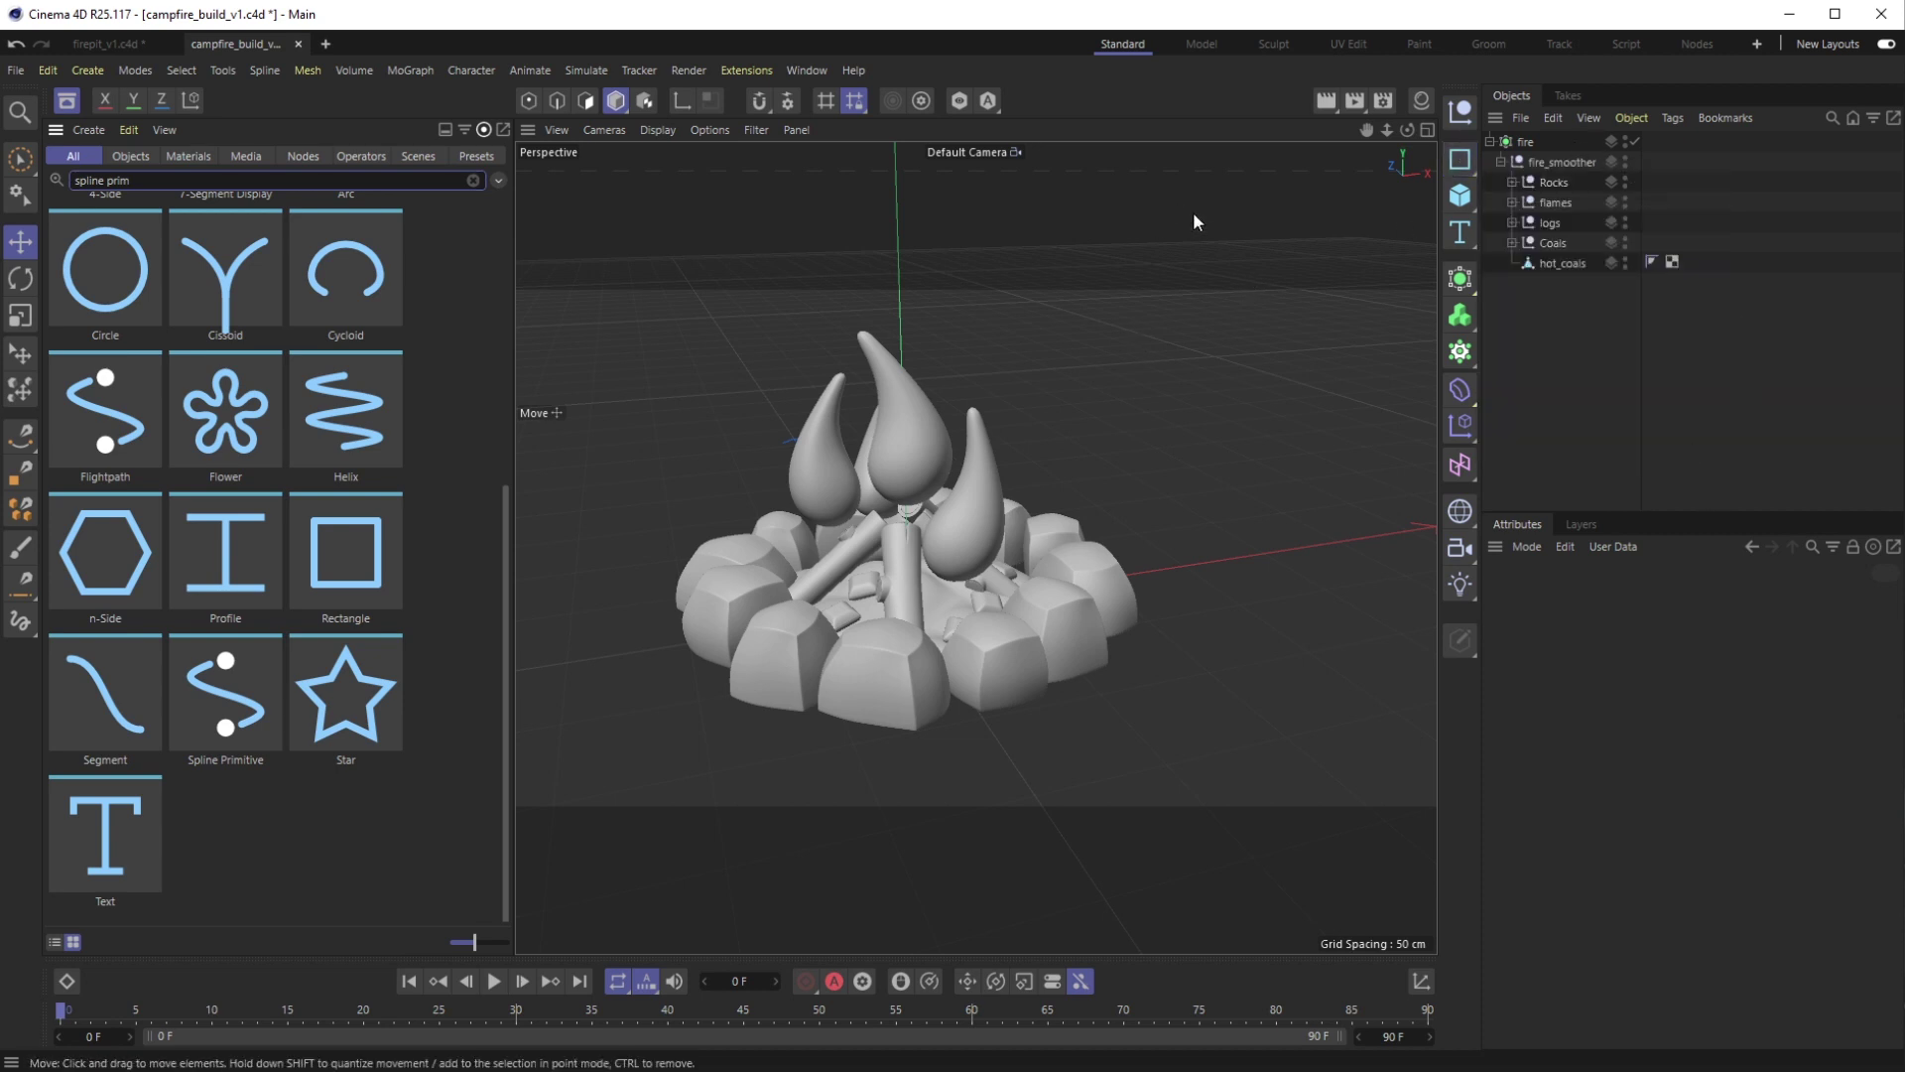
left_click_drag(225, 726, 1548, 363)
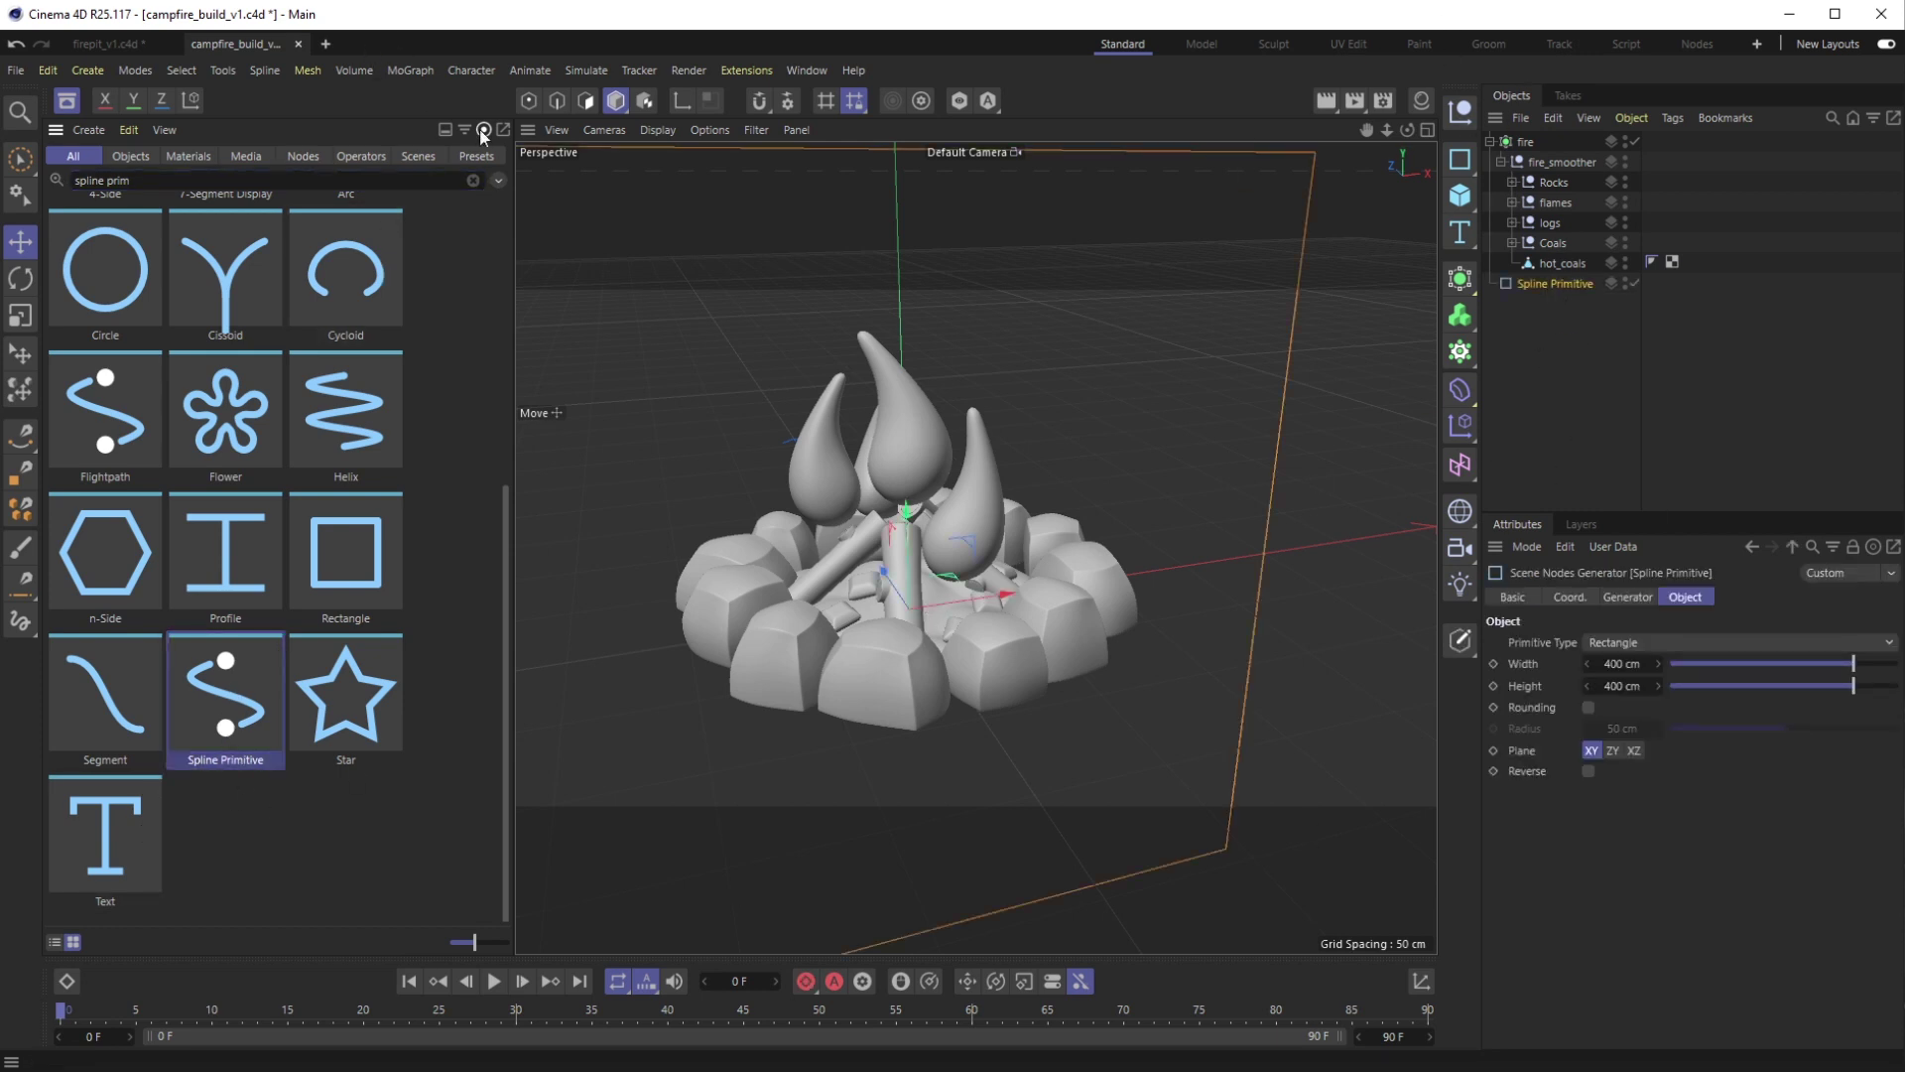
Close the Asset Browser, reframe the view on the rectangle, and collapse the fire hierarchy
left_click(806, 69)
left_click(844, 183)
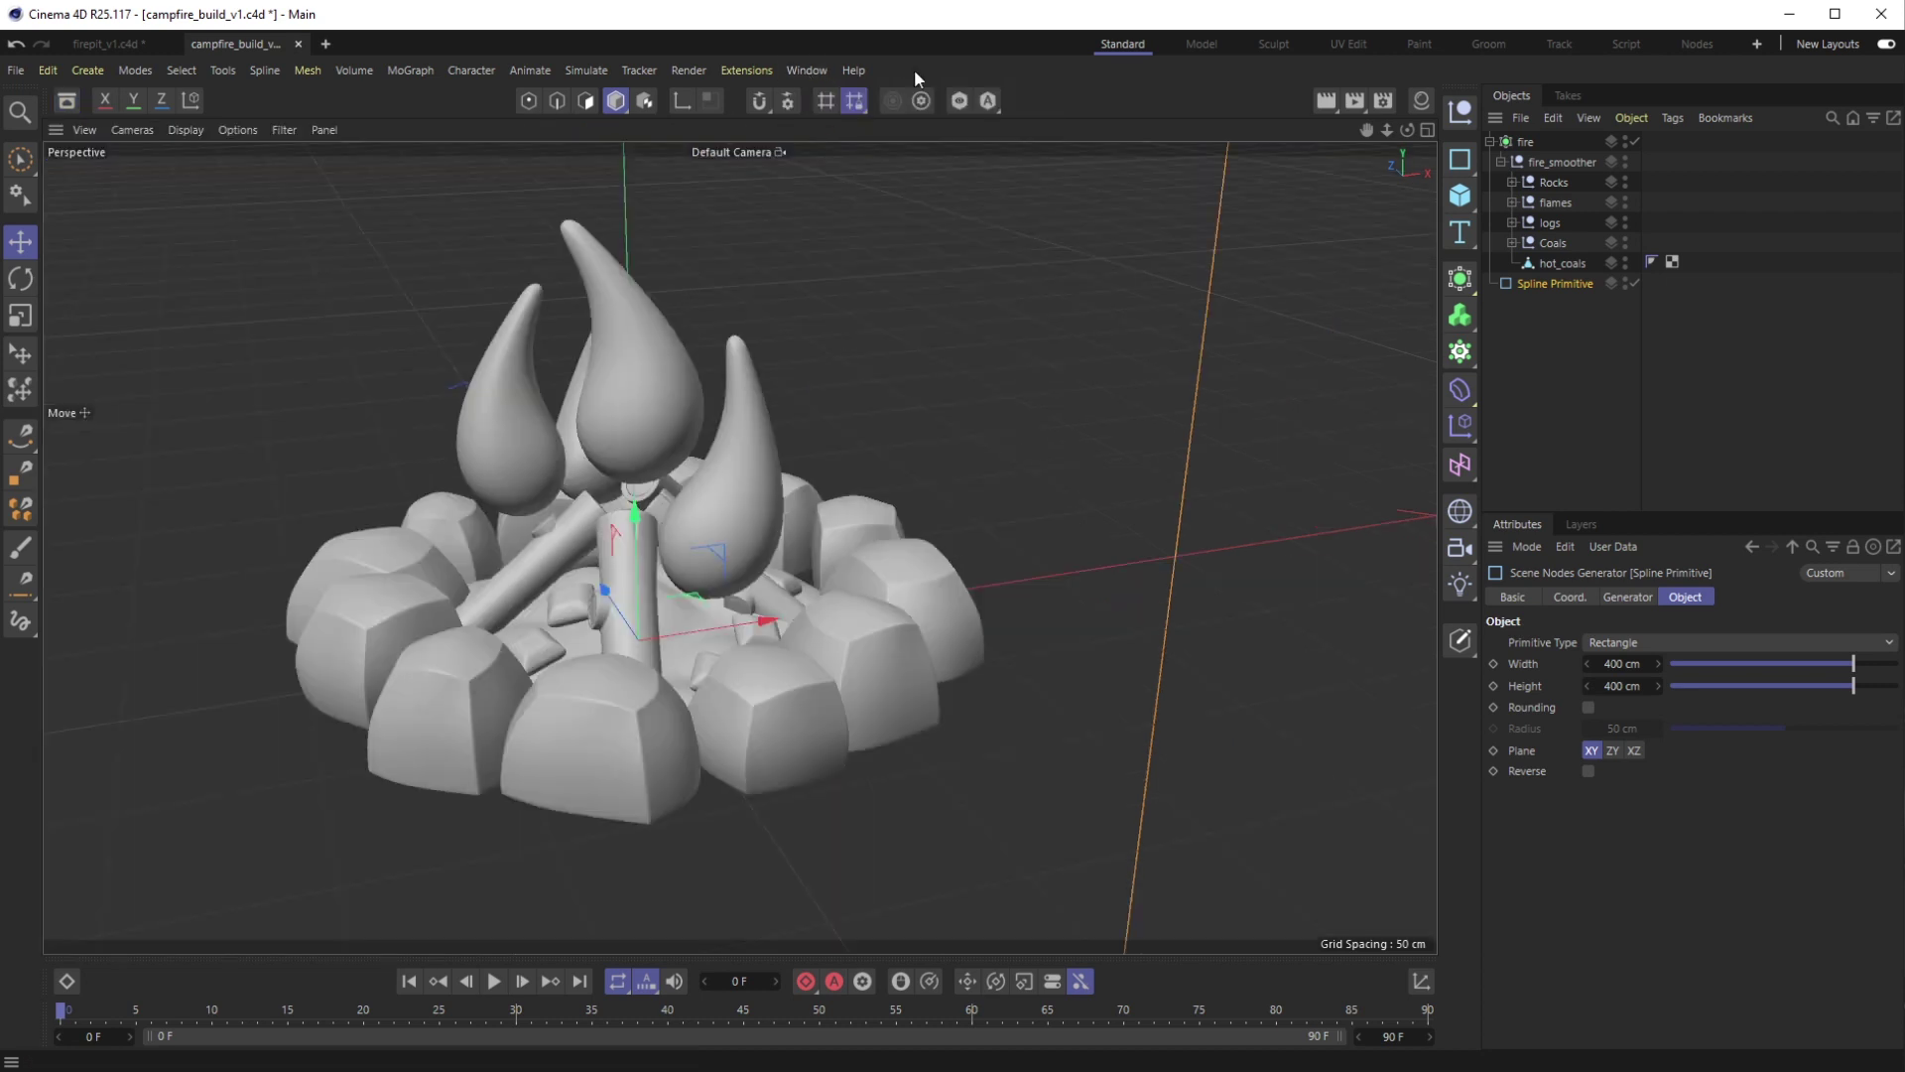
scroll(685, 627, "down", 5)
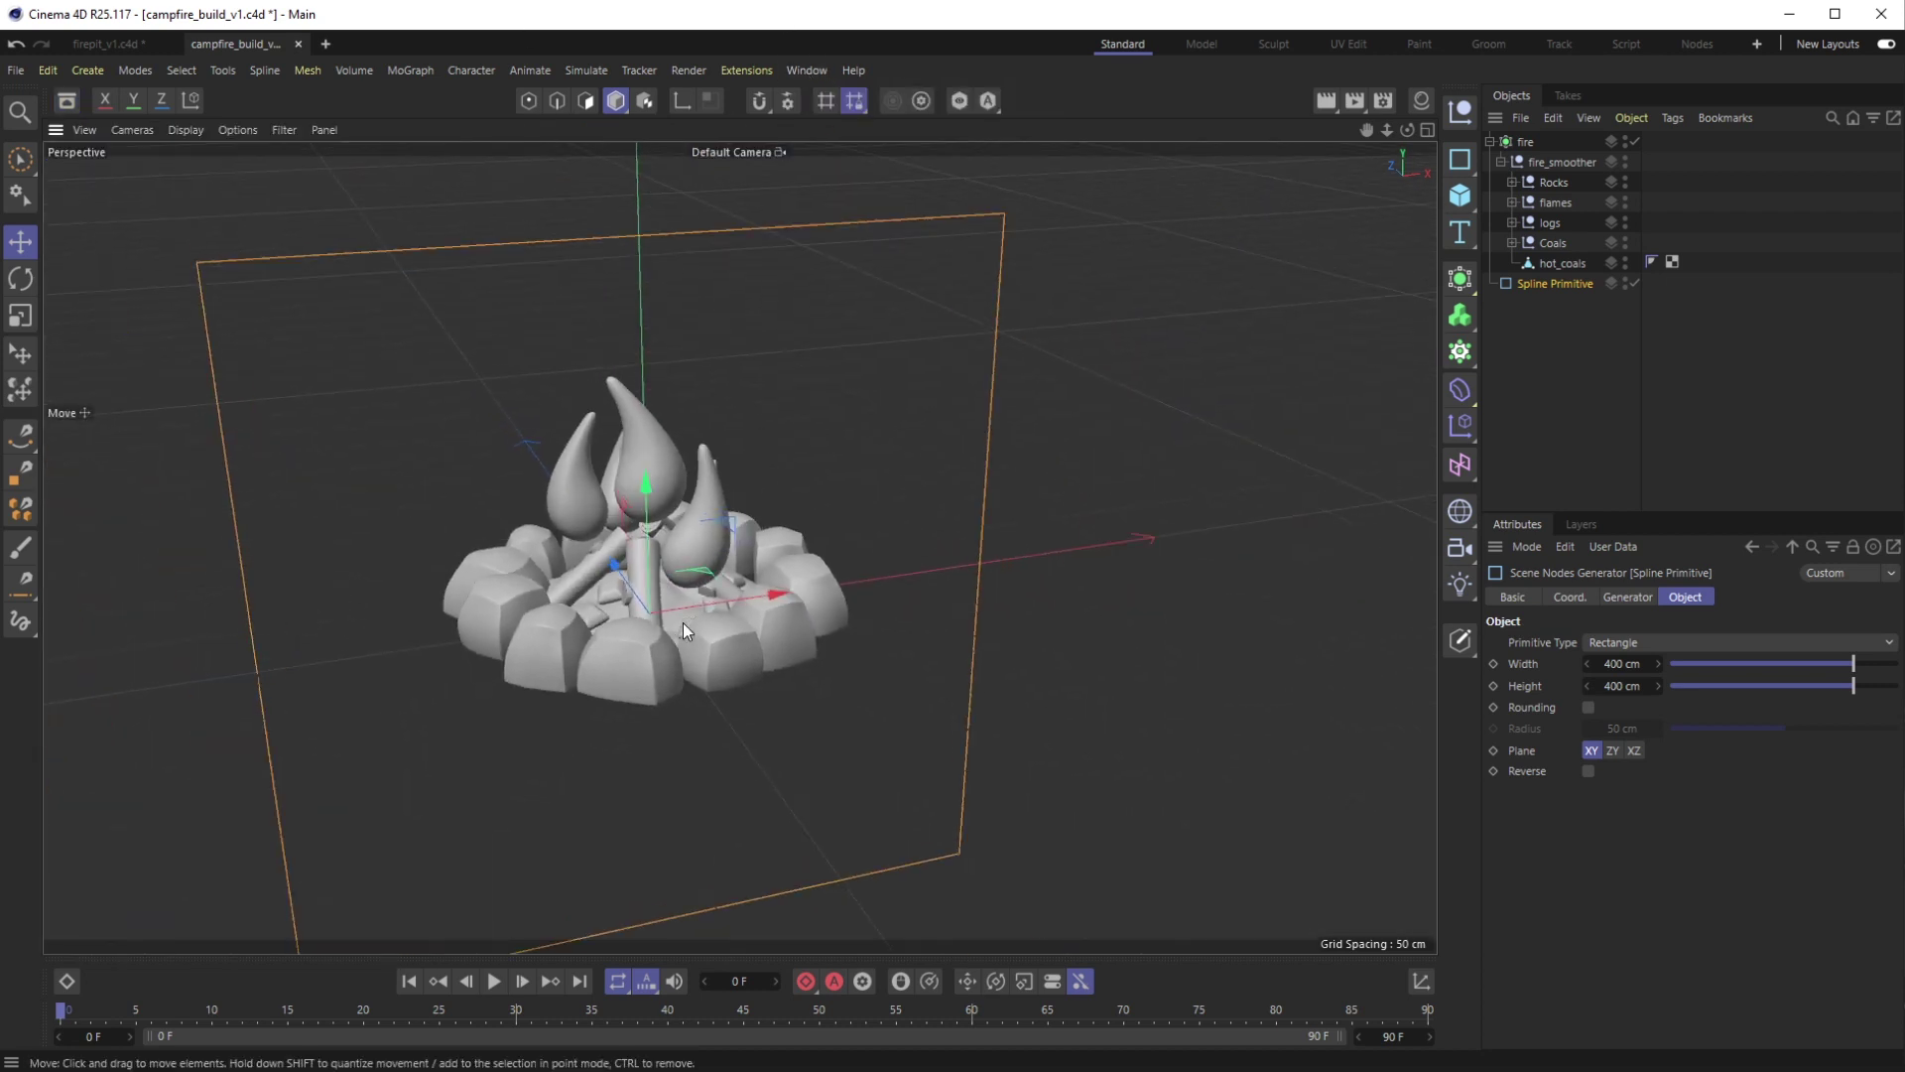
left_click_drag(683, 622, 706, 599, "alt")
left_click_drag(901, 564, 982, 566, "alt")
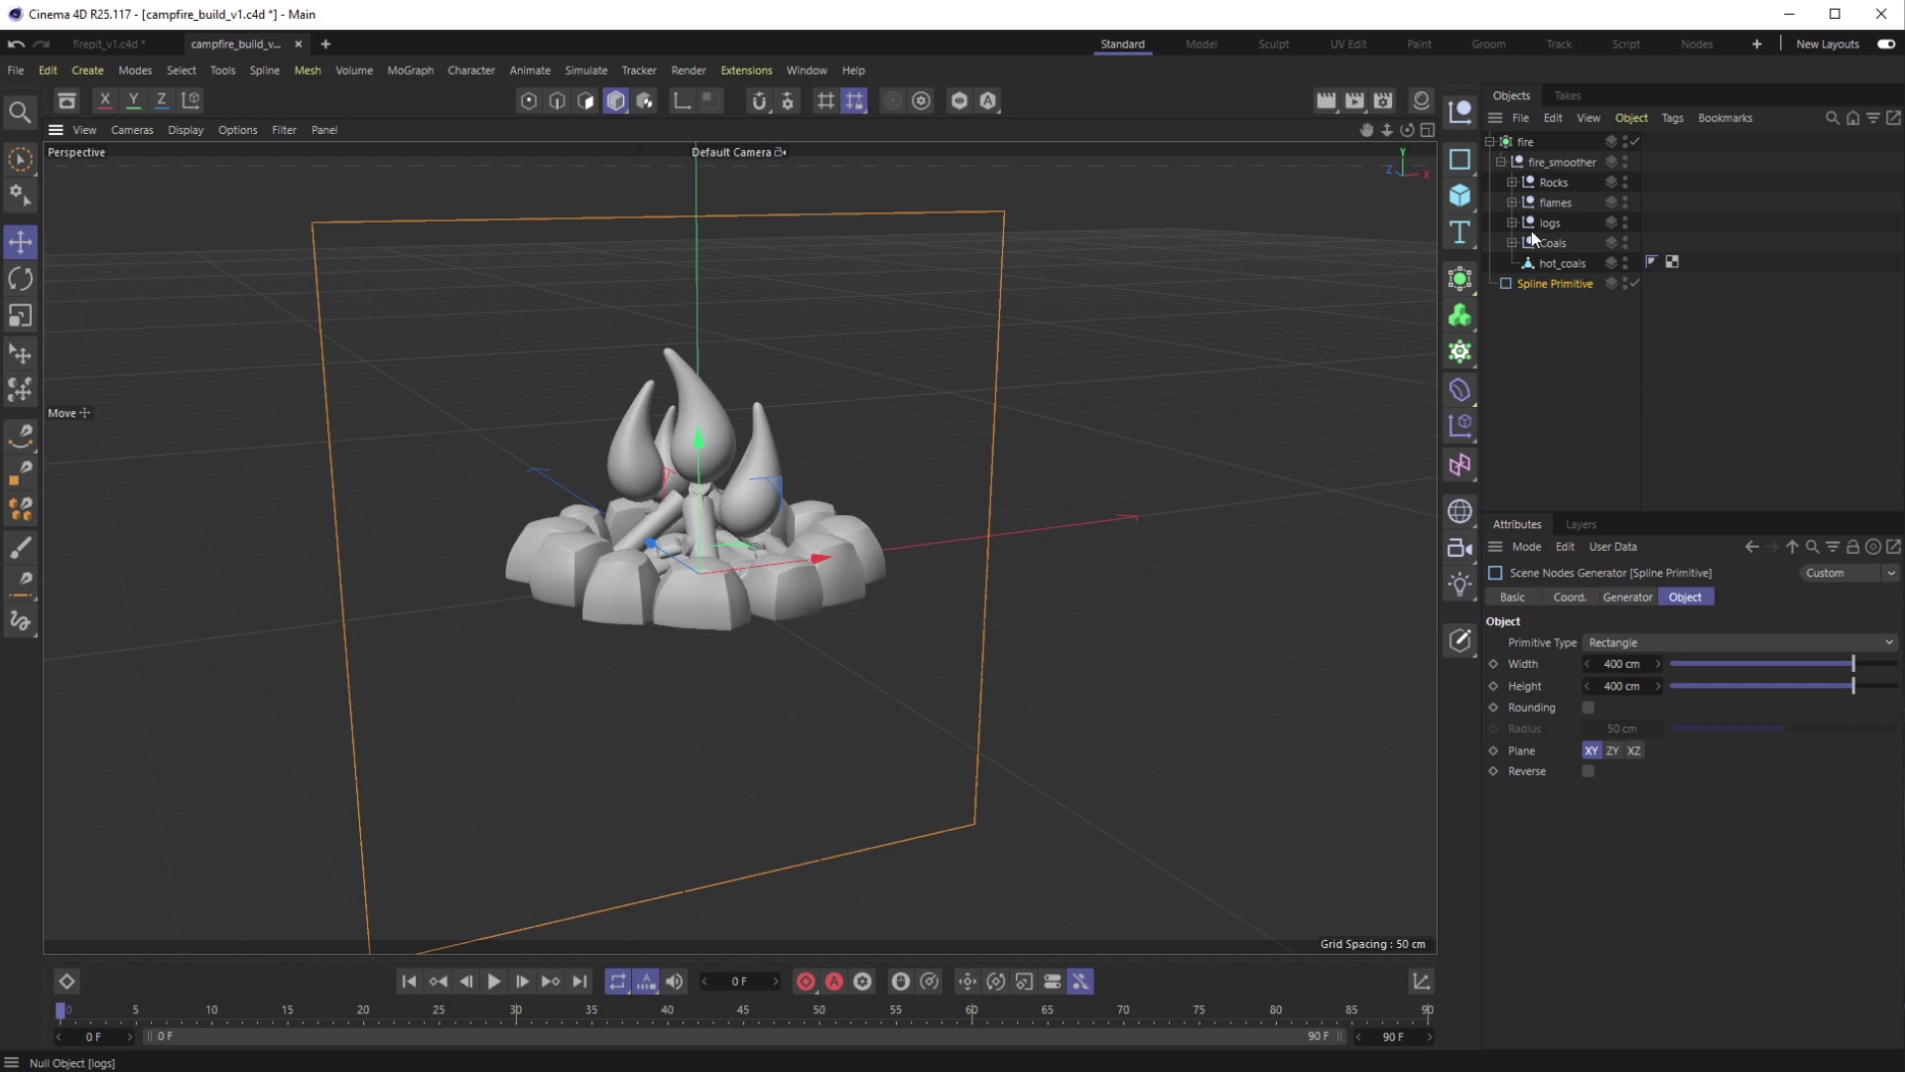
left_click(1490, 139)
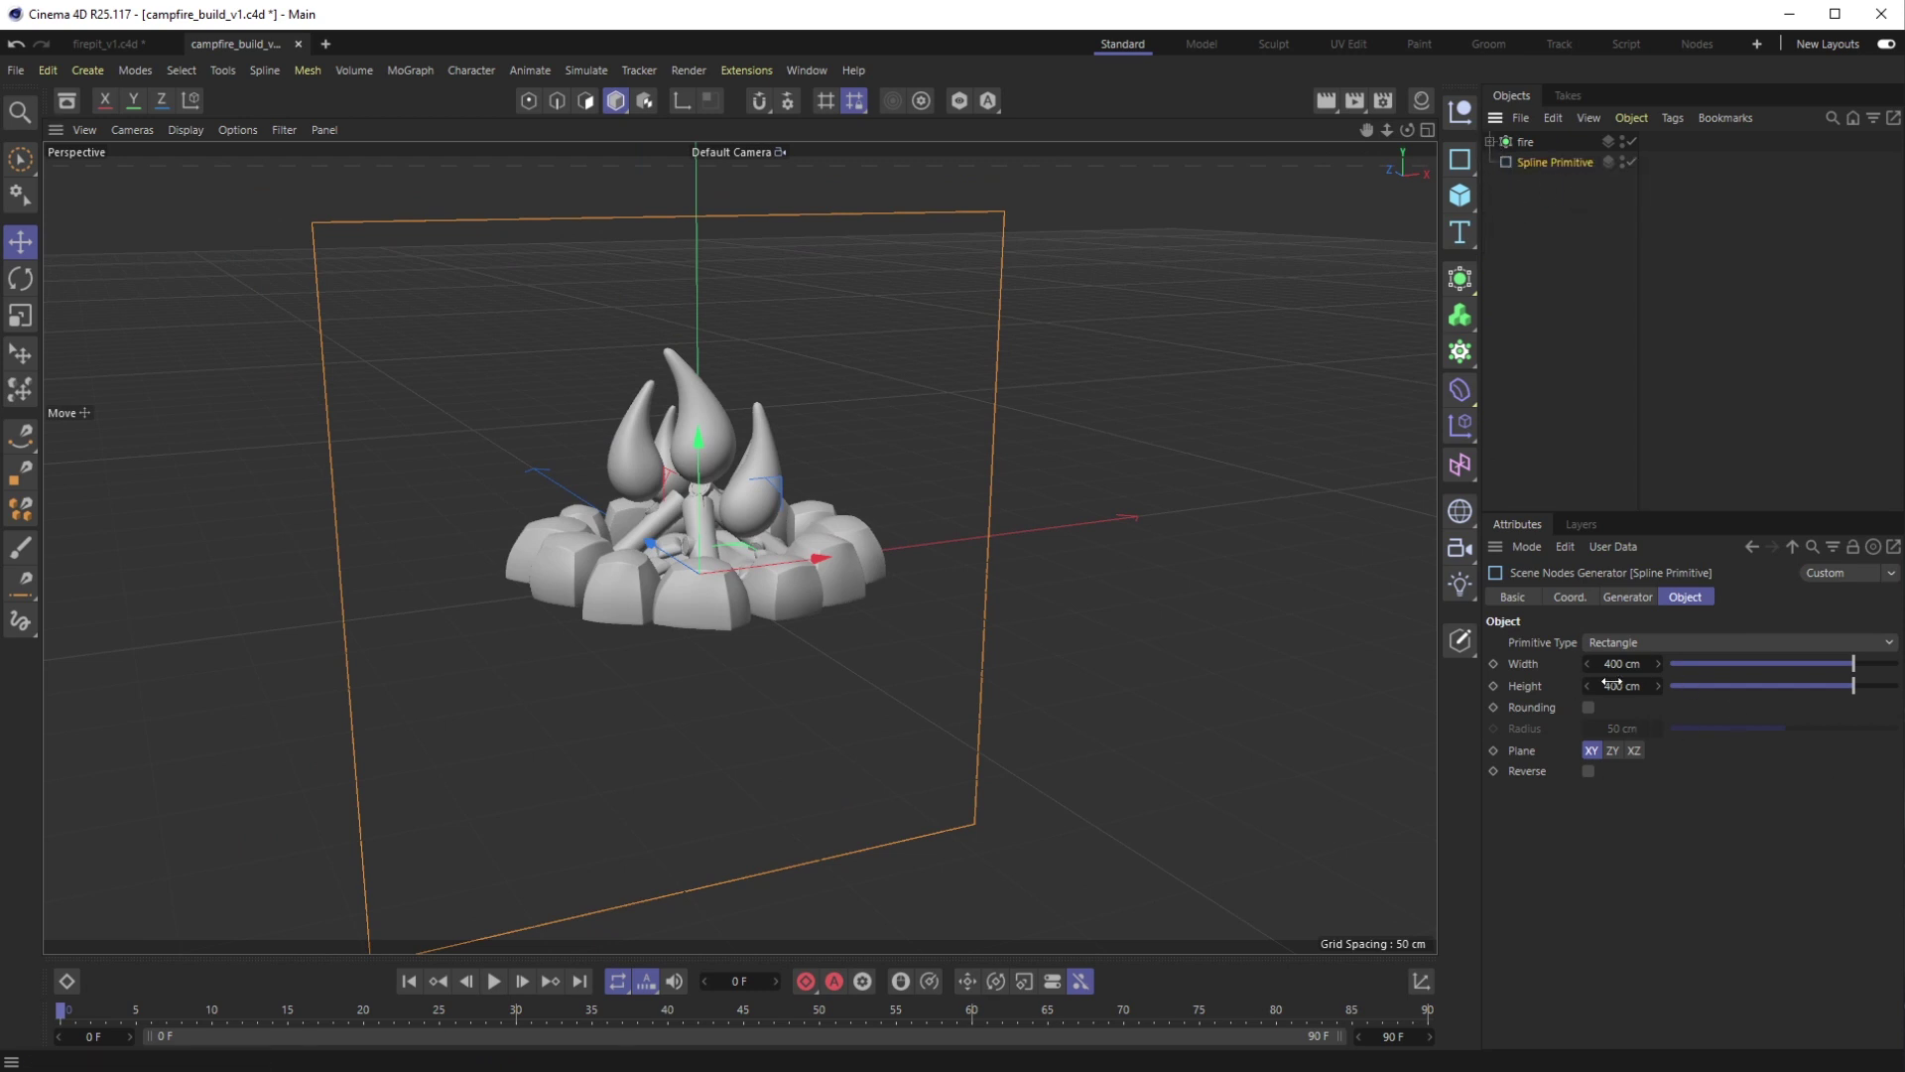
Change the Primitive Type to Segment and set its Length to 400 cm
left_click(1618, 645)
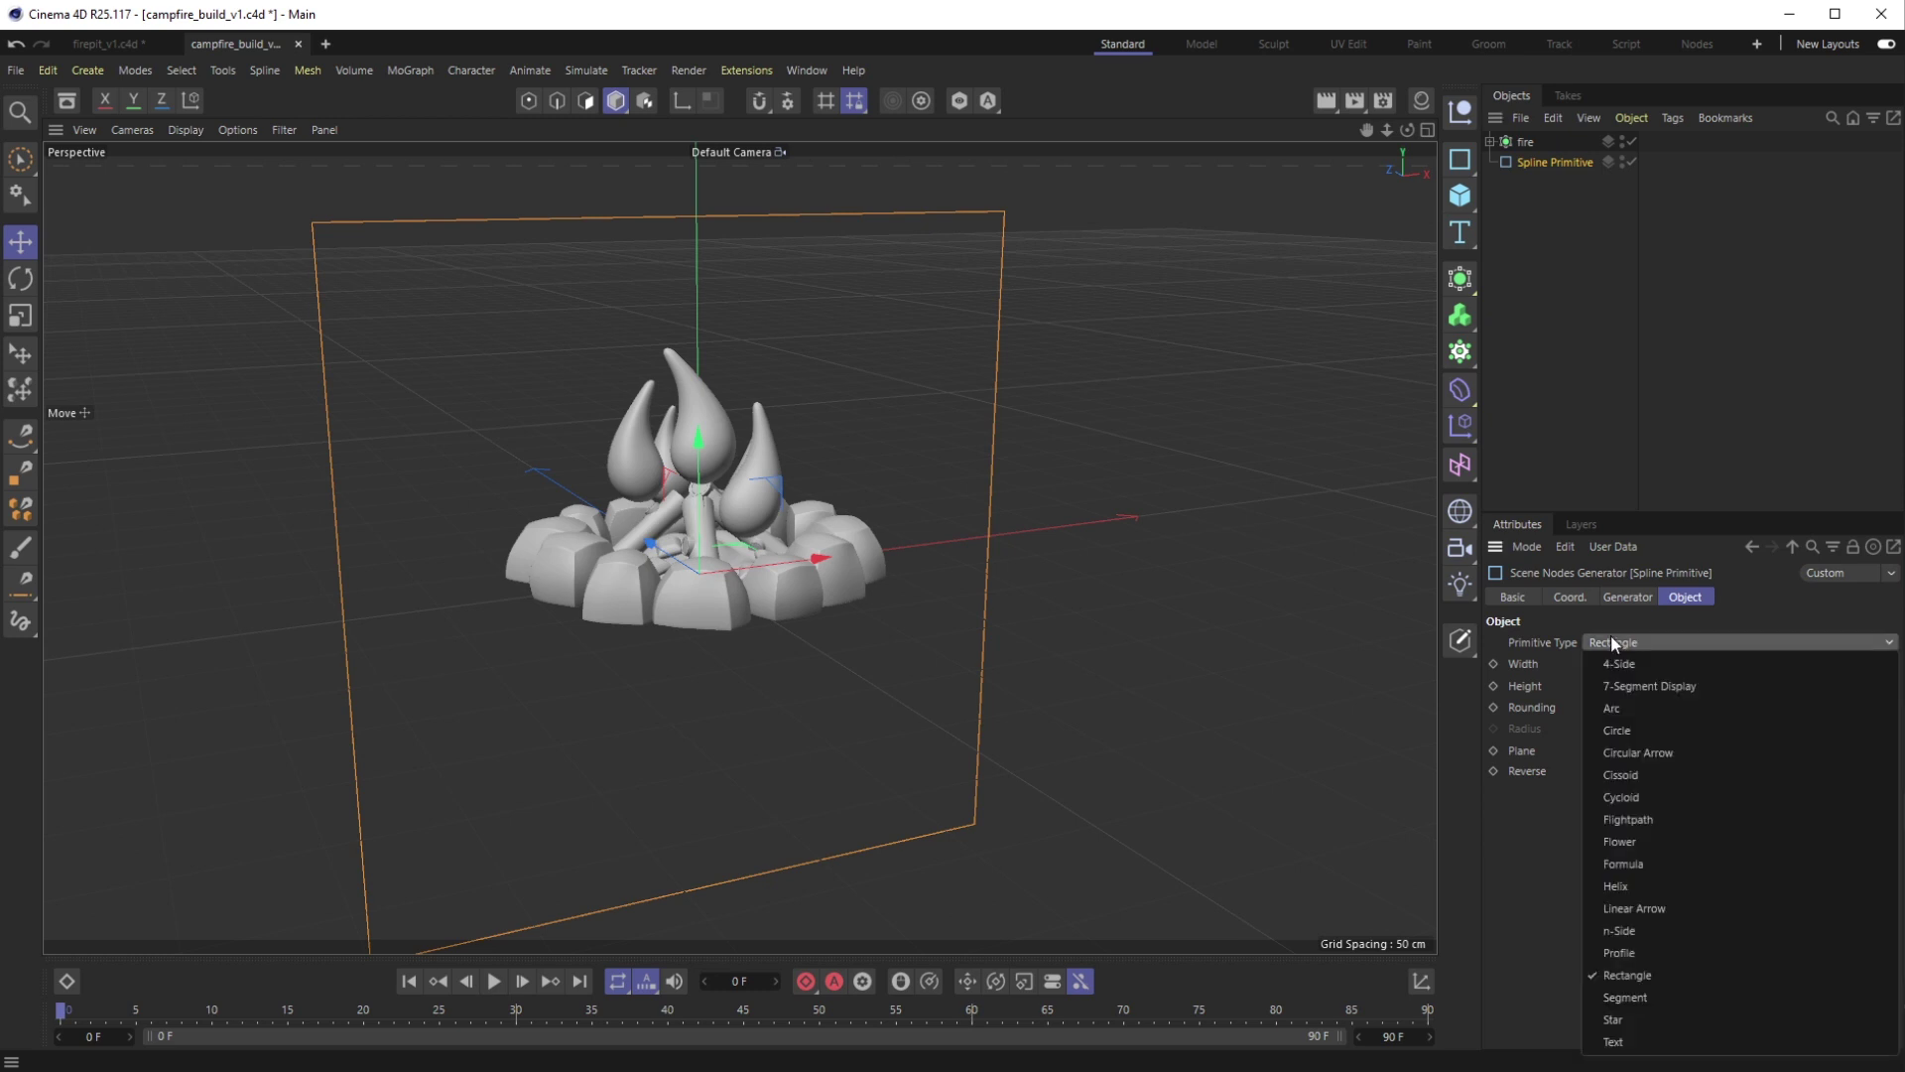
left_click(1646, 998)
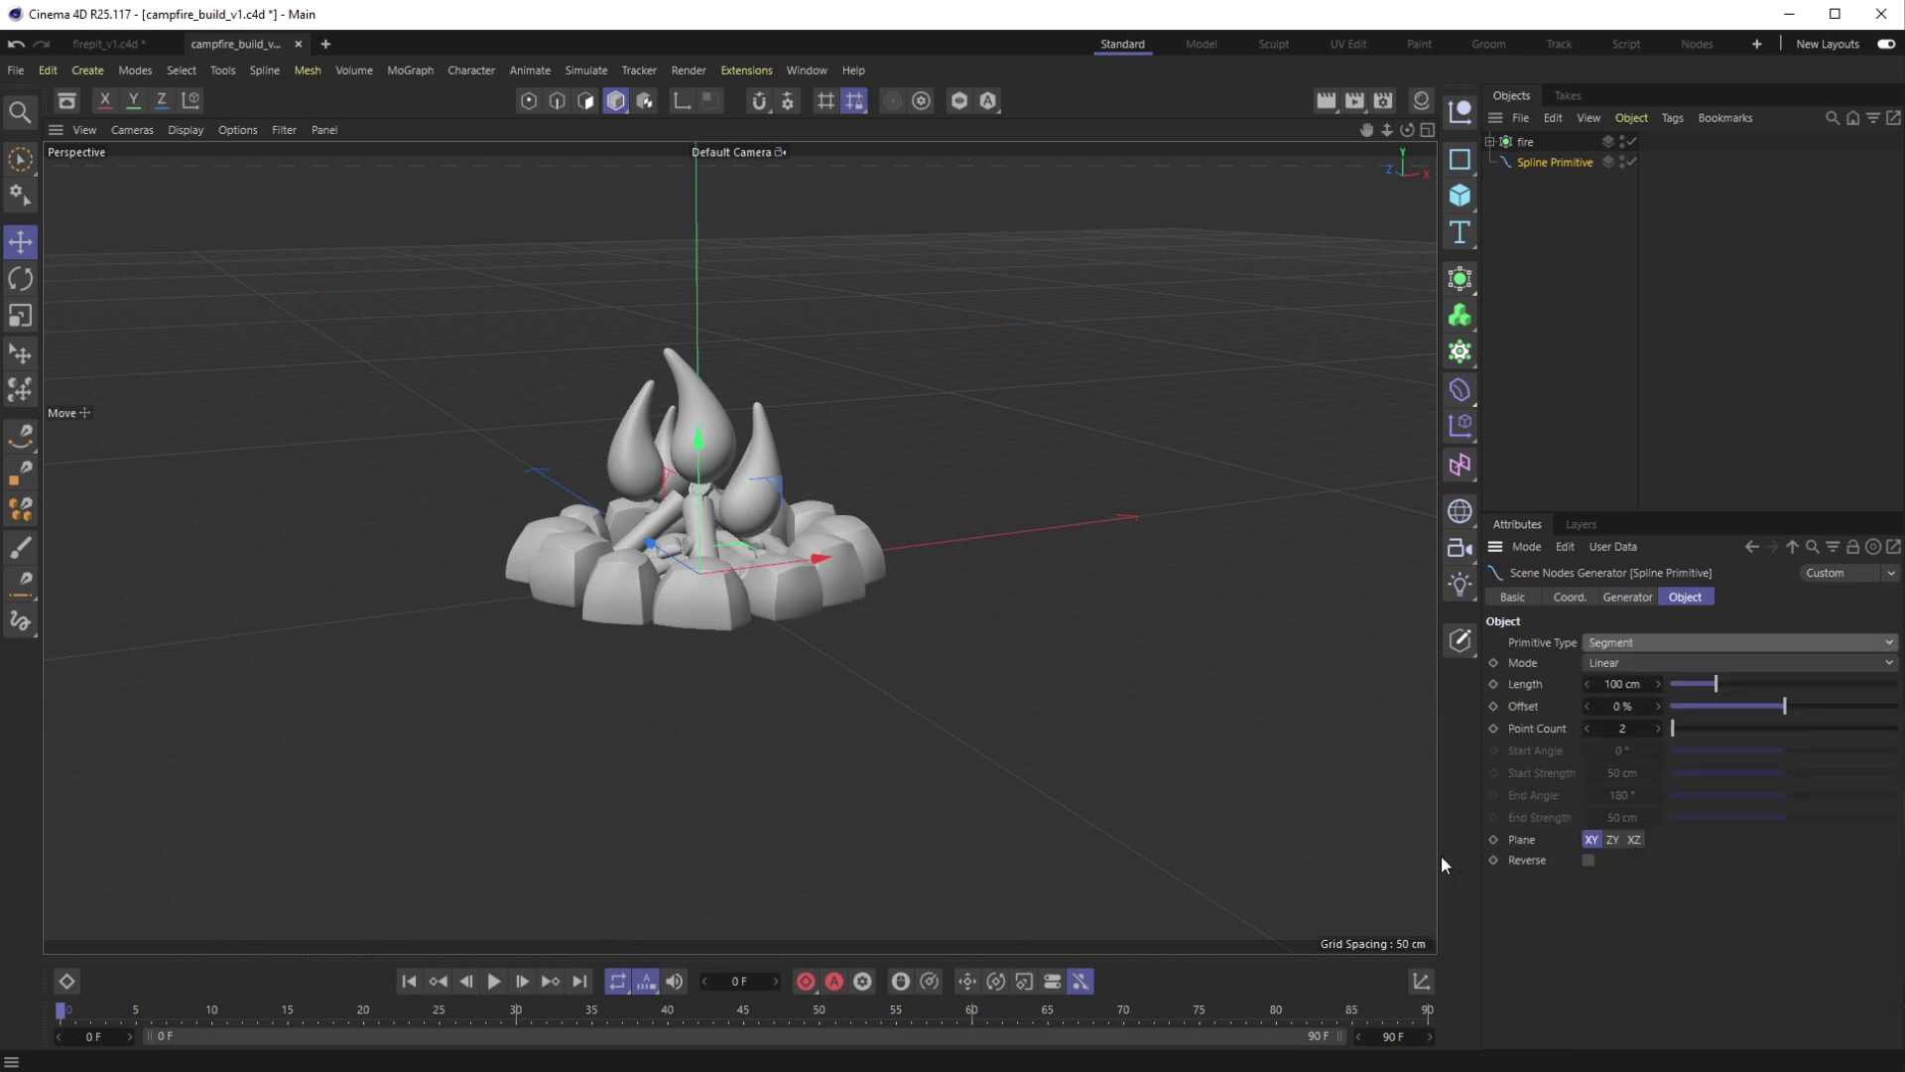
mouse_move(1001, 633)
left_mouse_down("alt")
mouse_move(1155, 700)
mouse_move(1033, 617)
mouse_move(1023, 637)
left_mouse_up("alt")
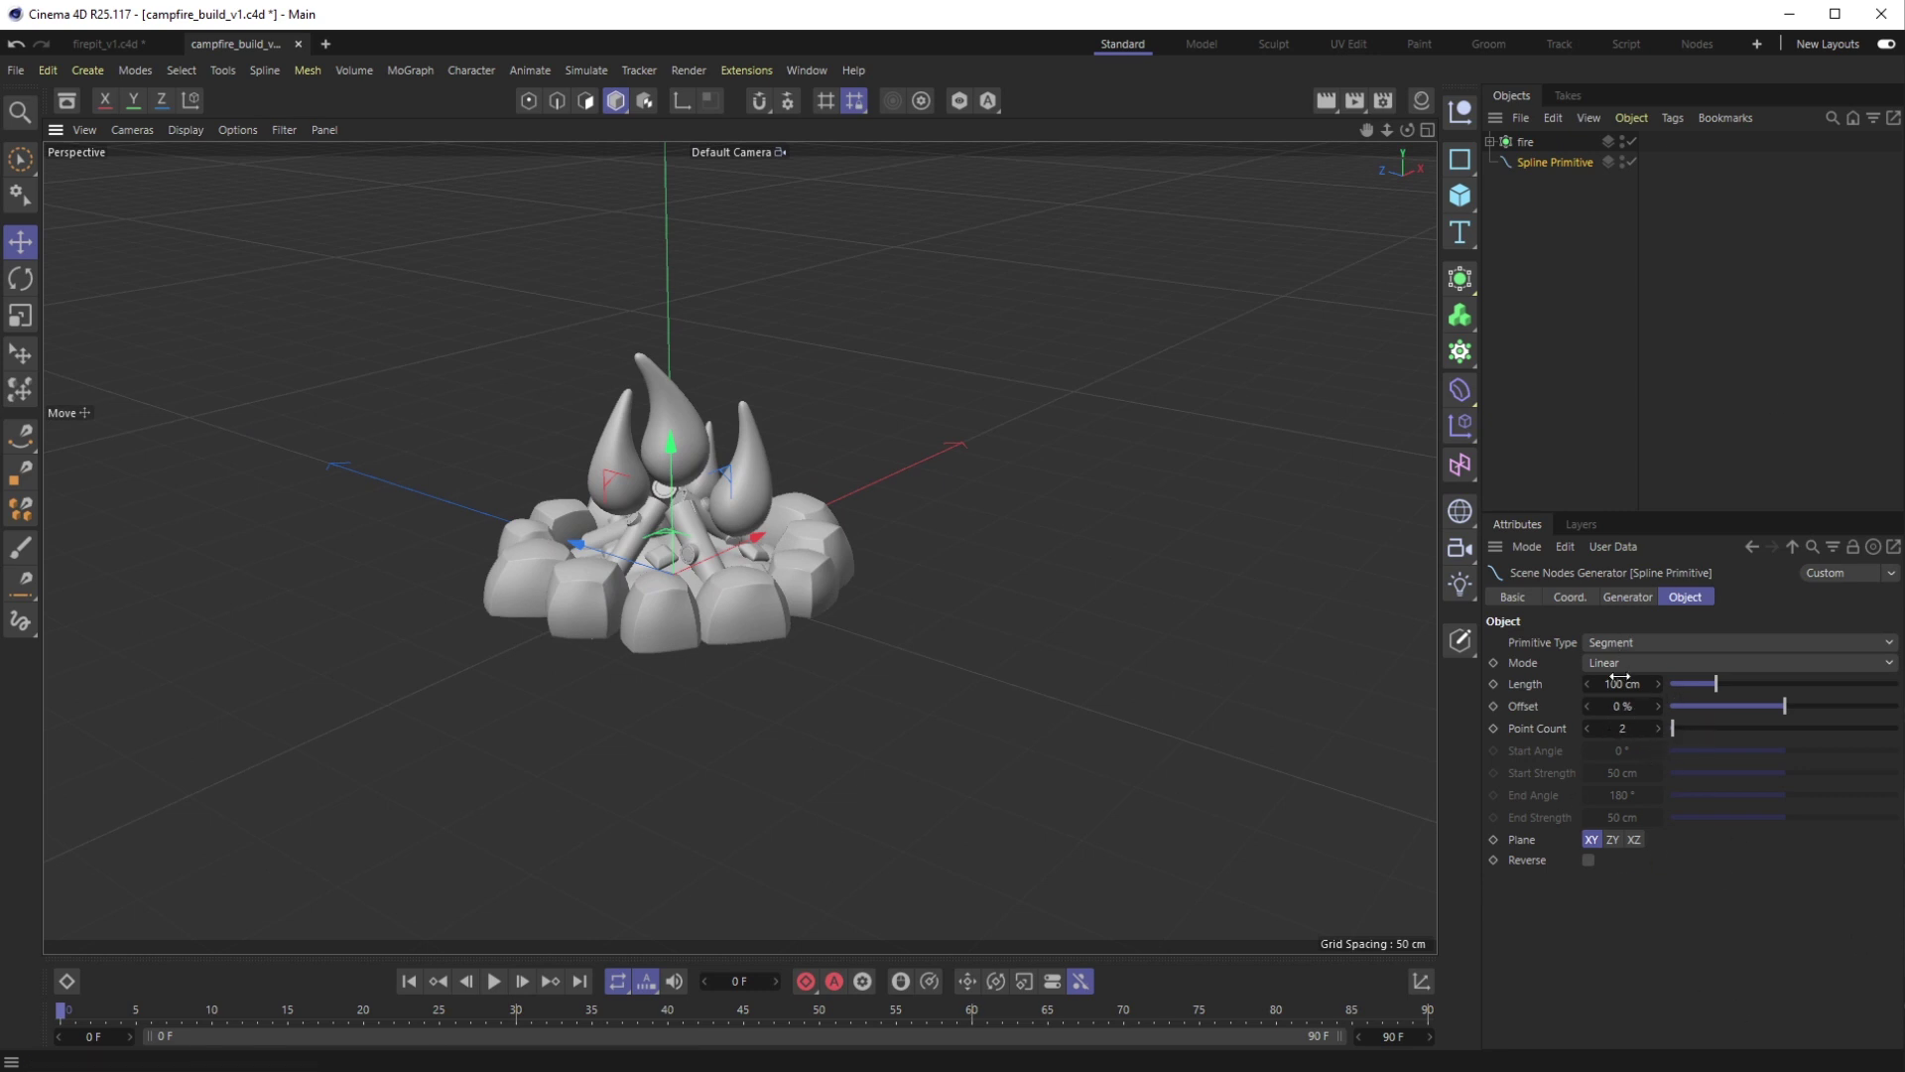
left_click_drag(1699, 686, 1829, 689)
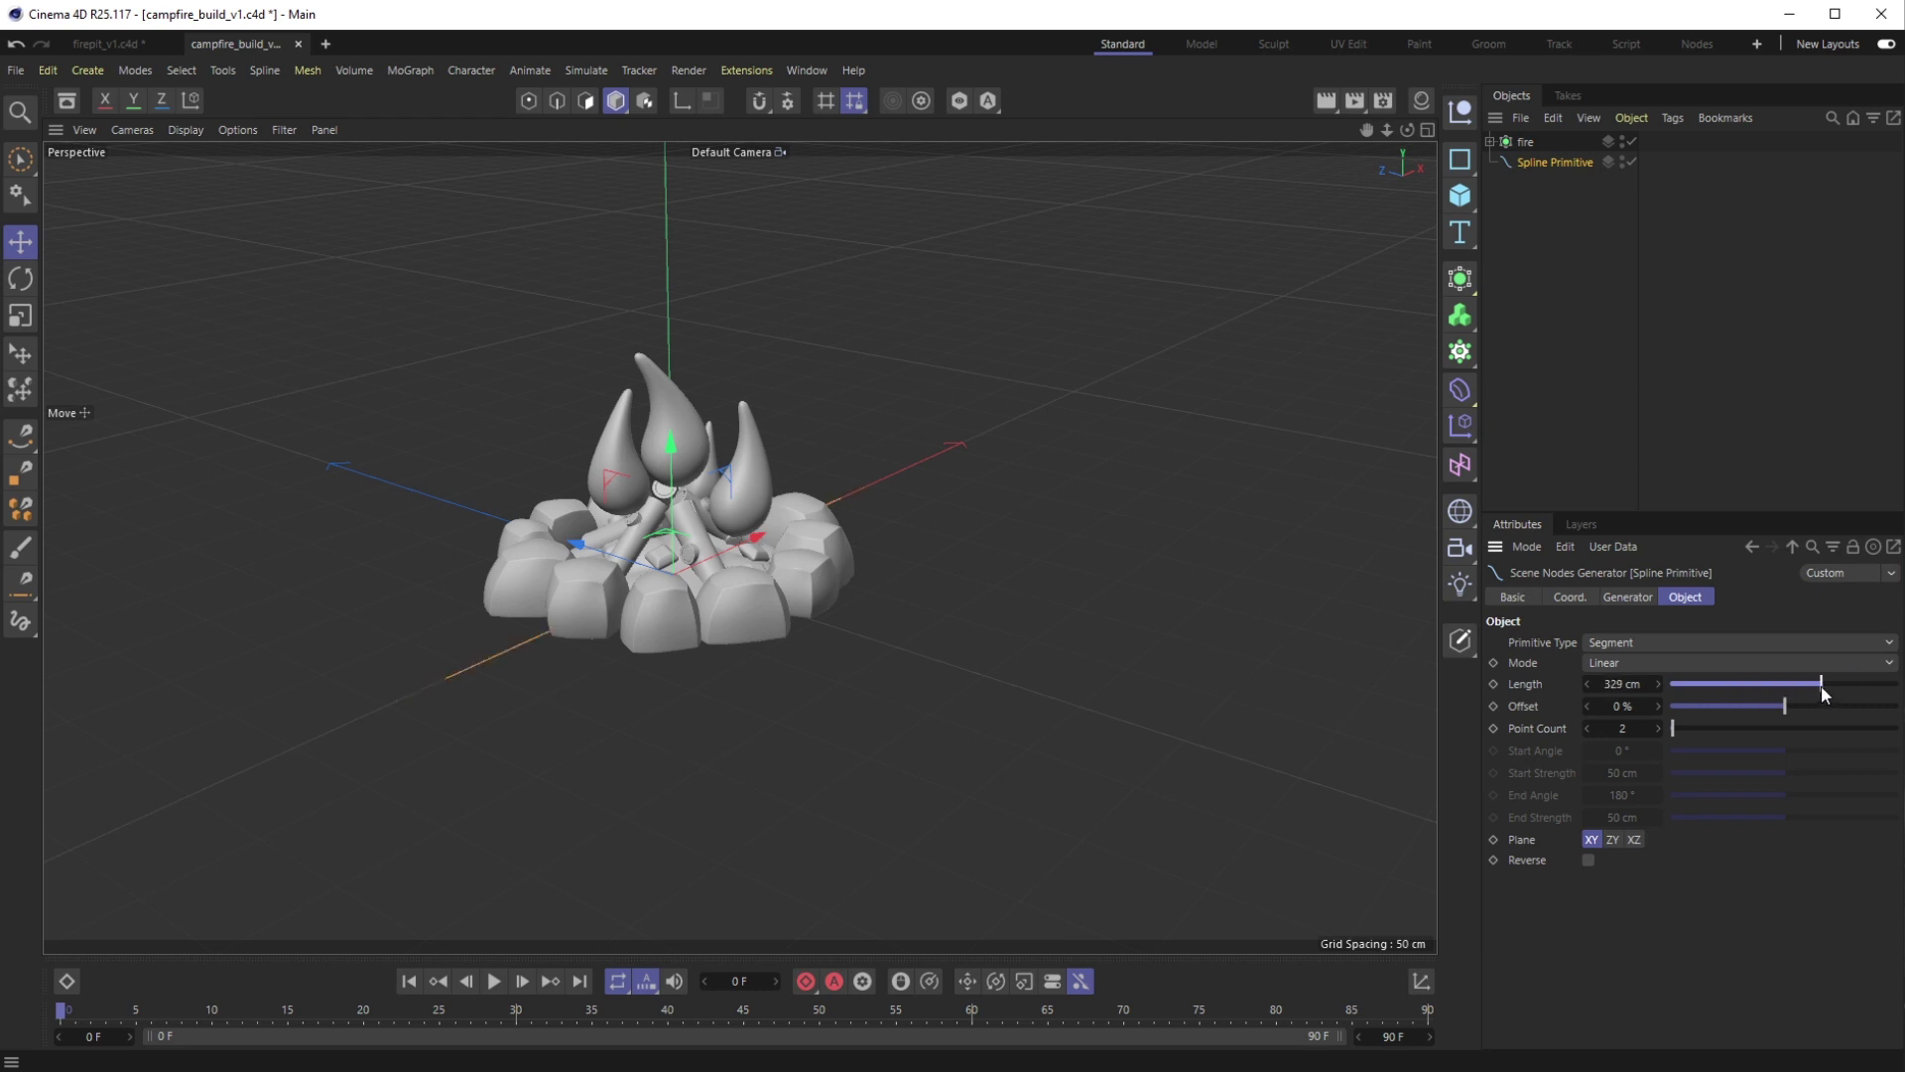
left_click_drag(1839, 699, 1853, 701)
left_click(1637, 683)
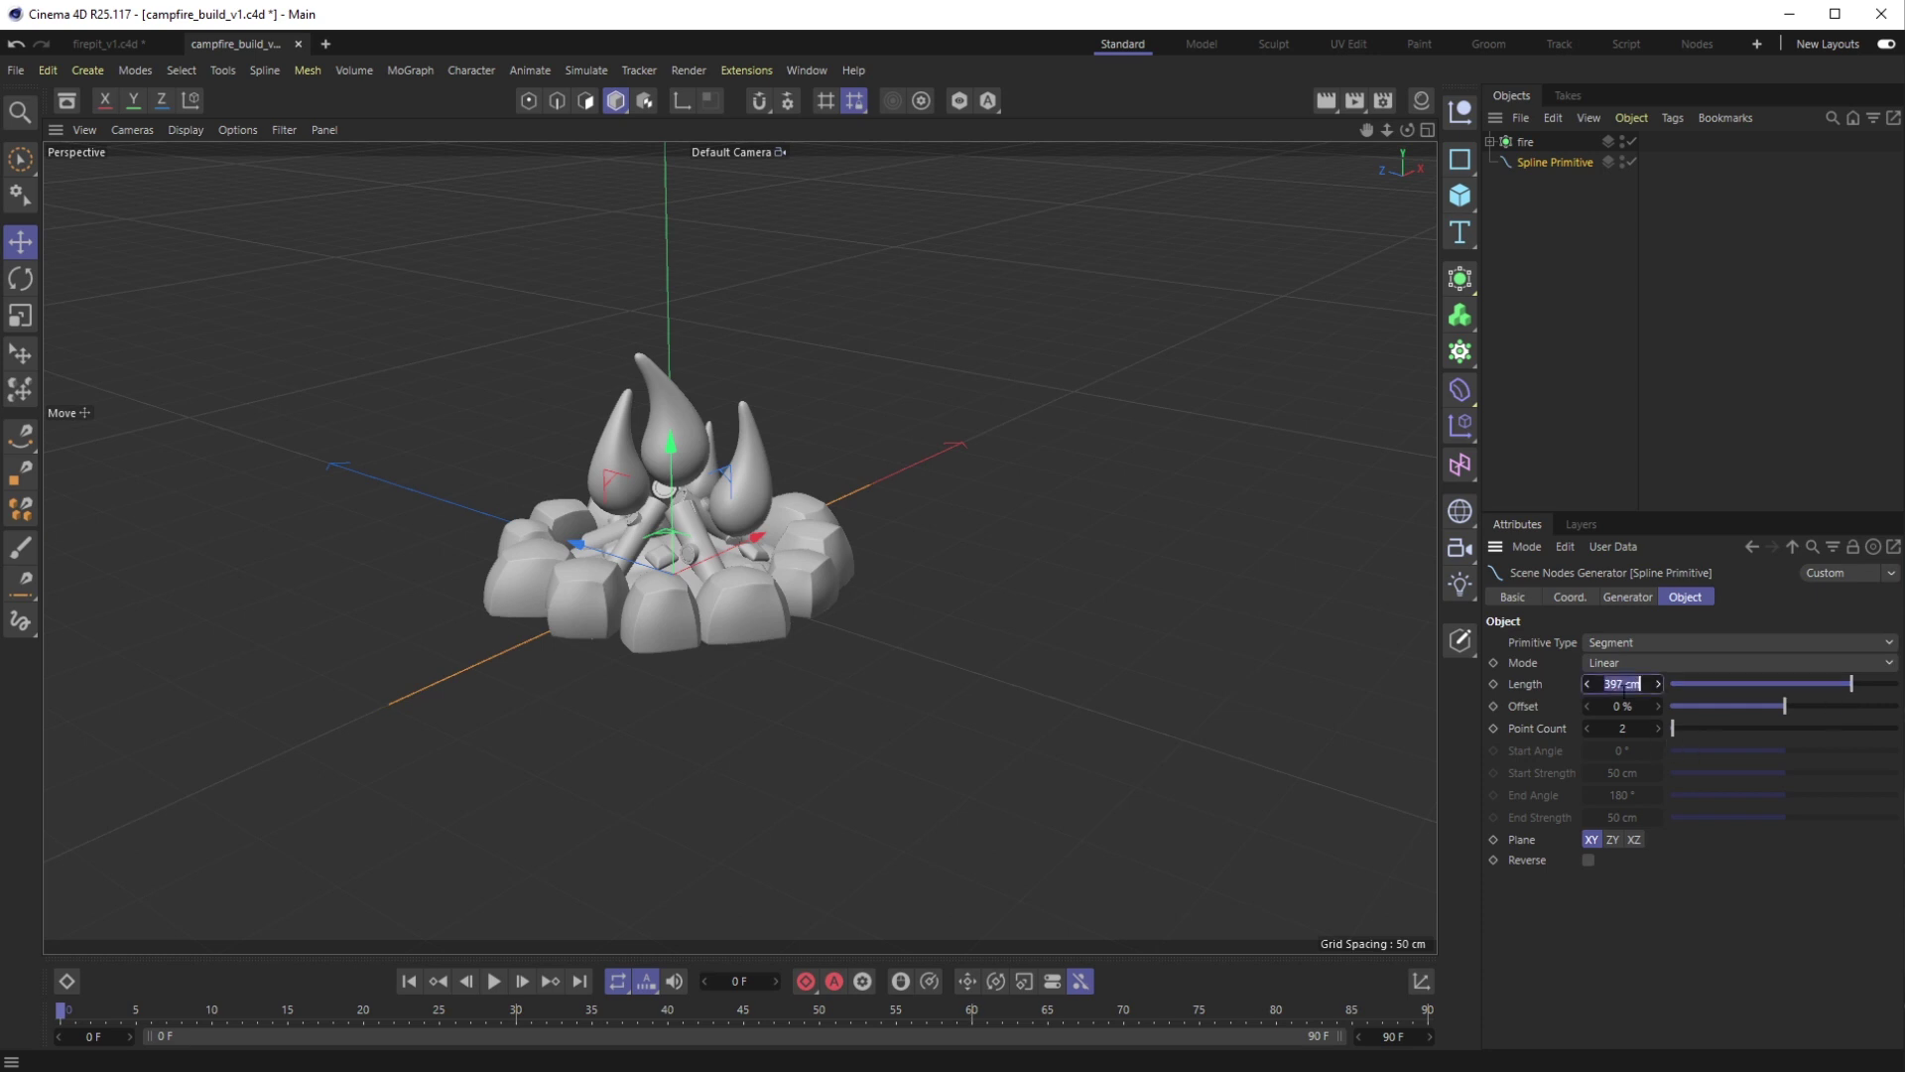
type("400")
key("Return")
left_click_drag(1758, 702, 1784, 734)
Hide the campfire and give the segment a -50% offset and 30 points on the XY plane
left_click(1620, 139)
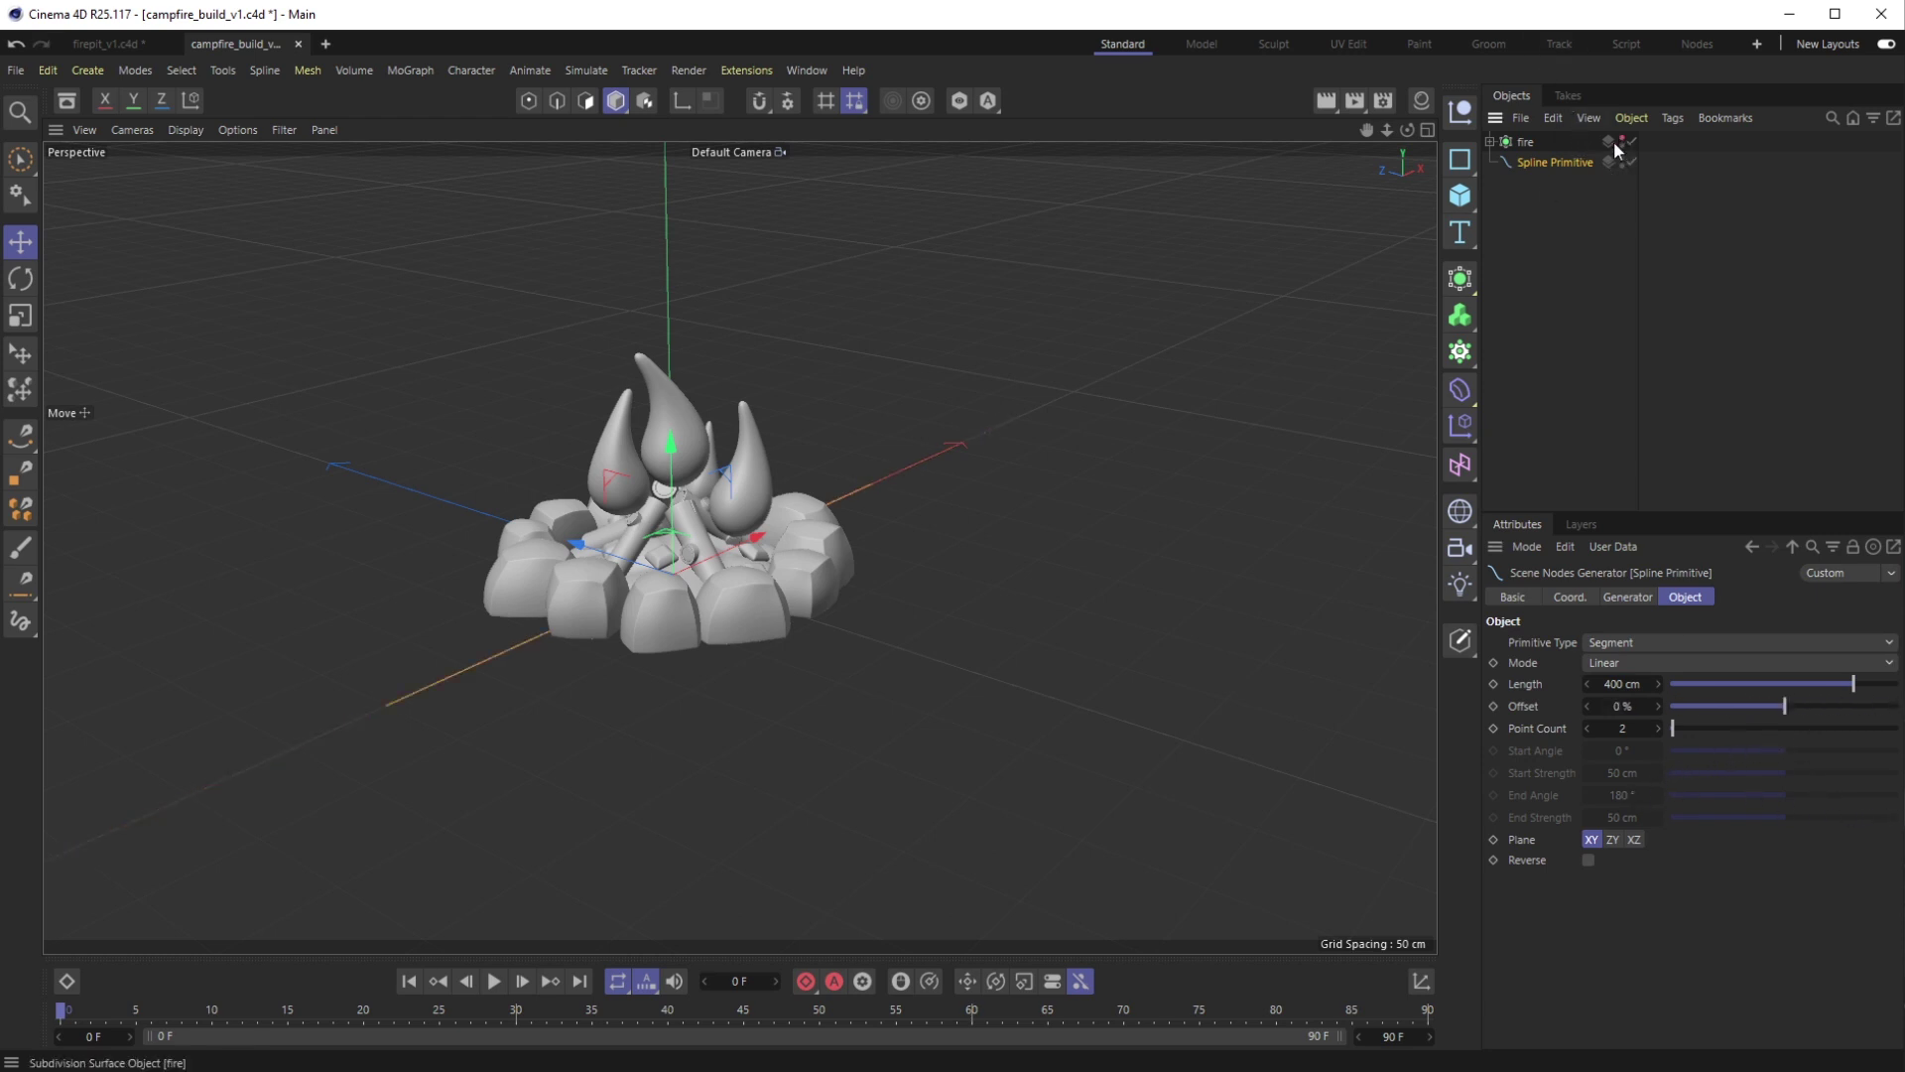
left_click(1620, 139)
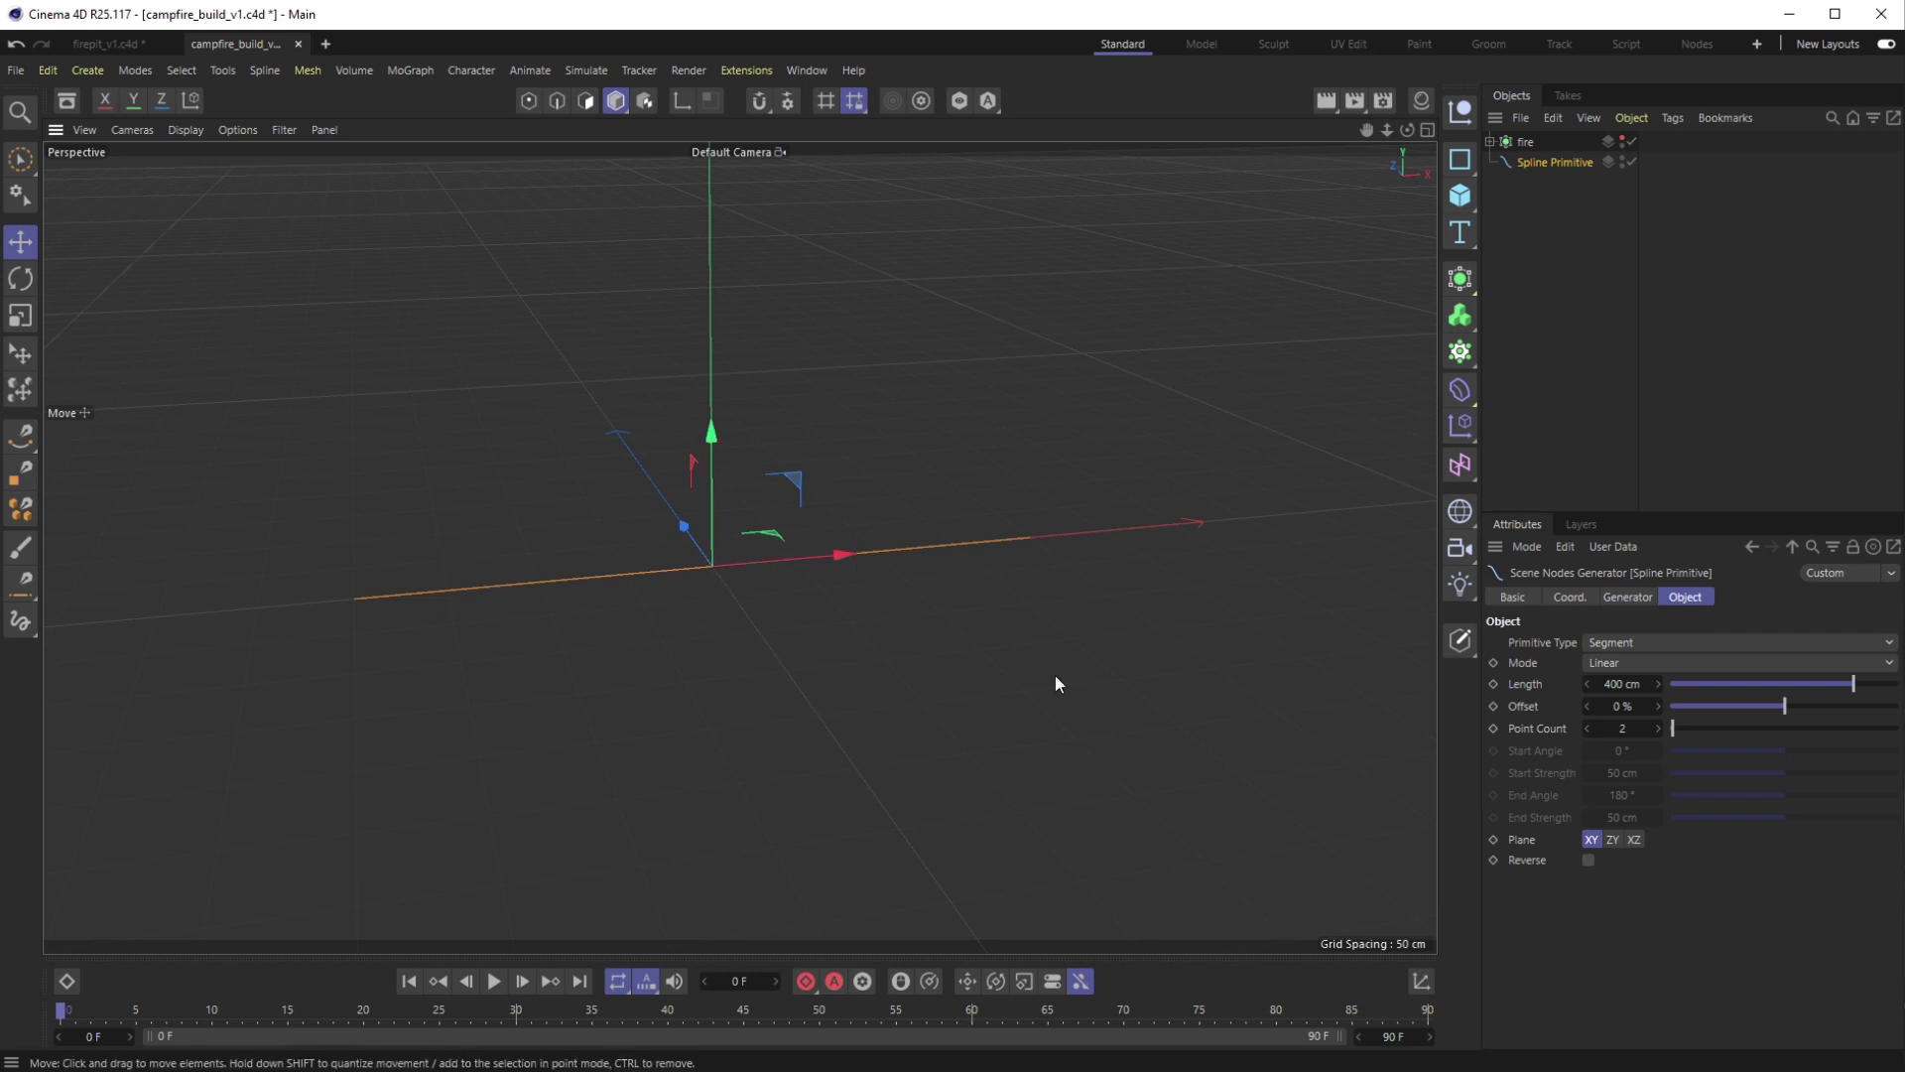
mouse_move(1644, 706)
left_mouse_down()
mouse_move(1684, 734)
mouse_move(1667, 719)
left_mouse_up()
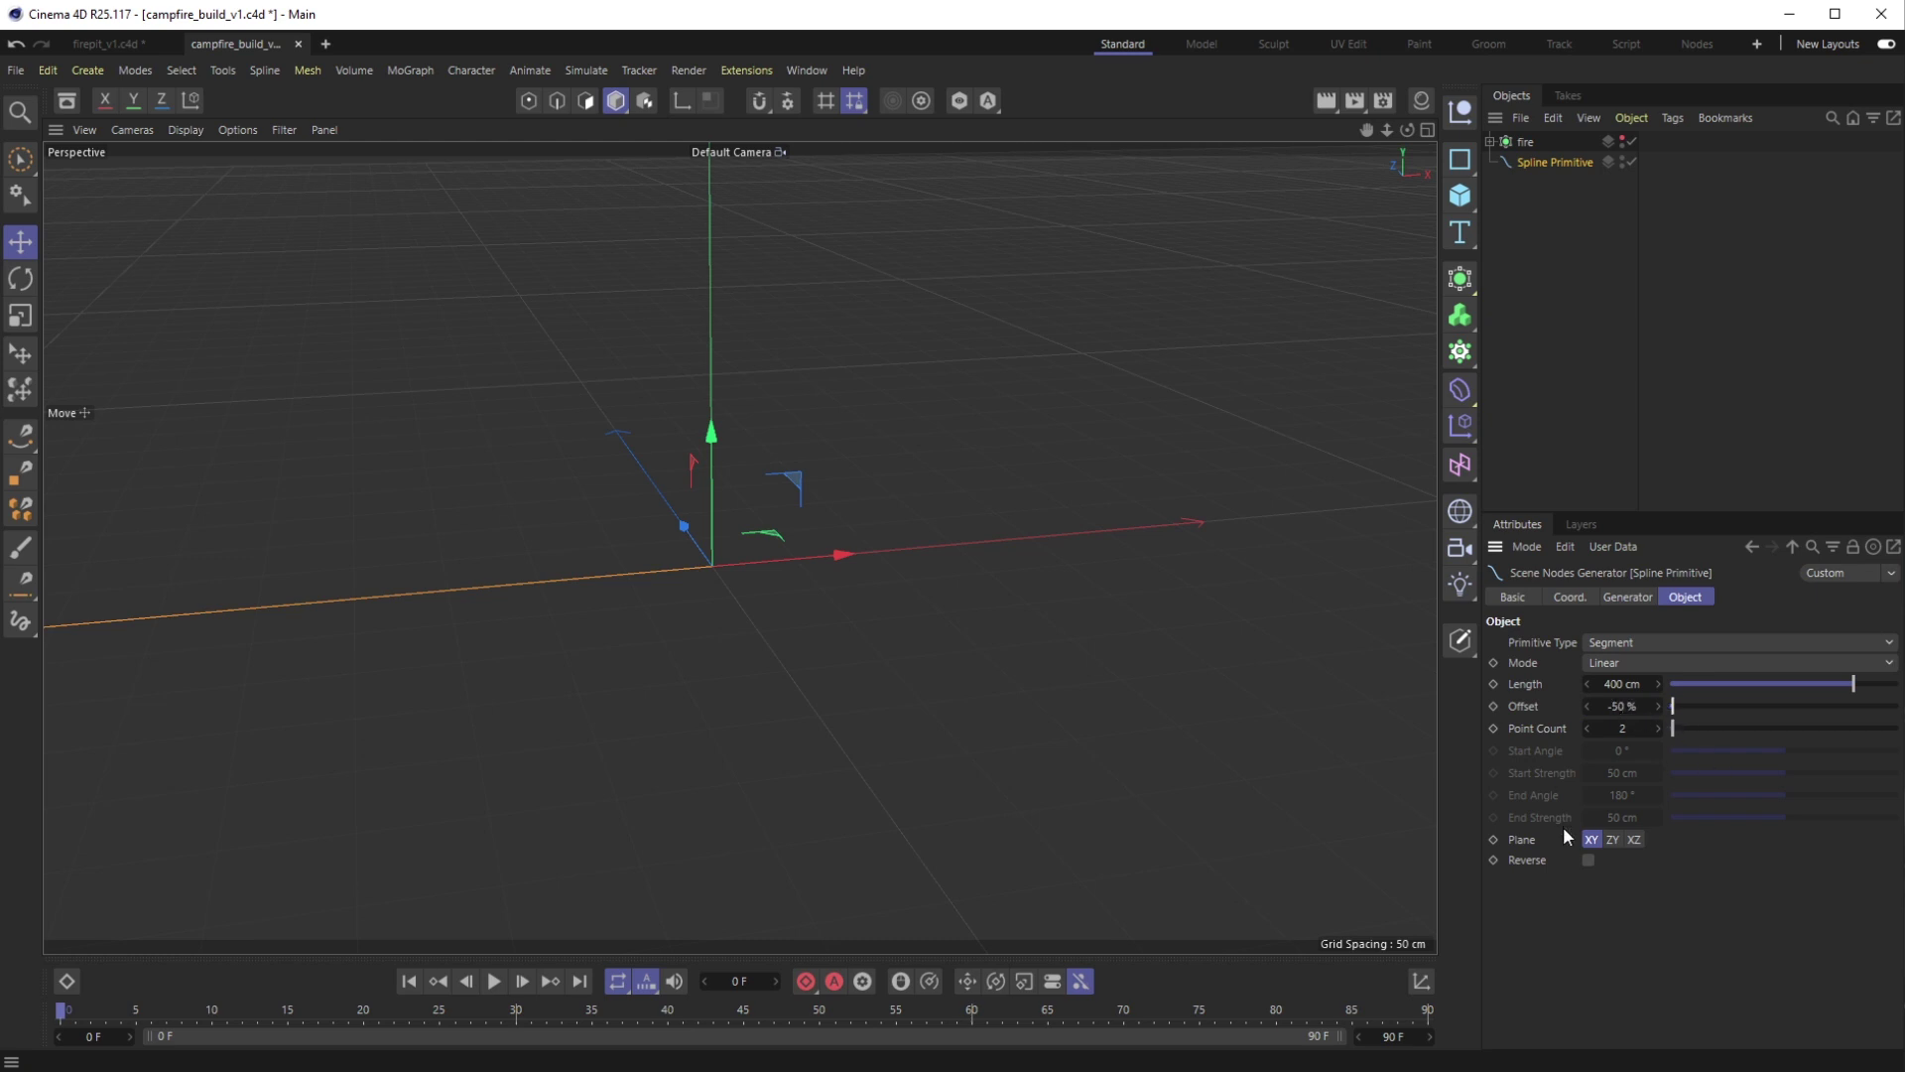
left_click(1644, 732)
type("30")
key("Return")
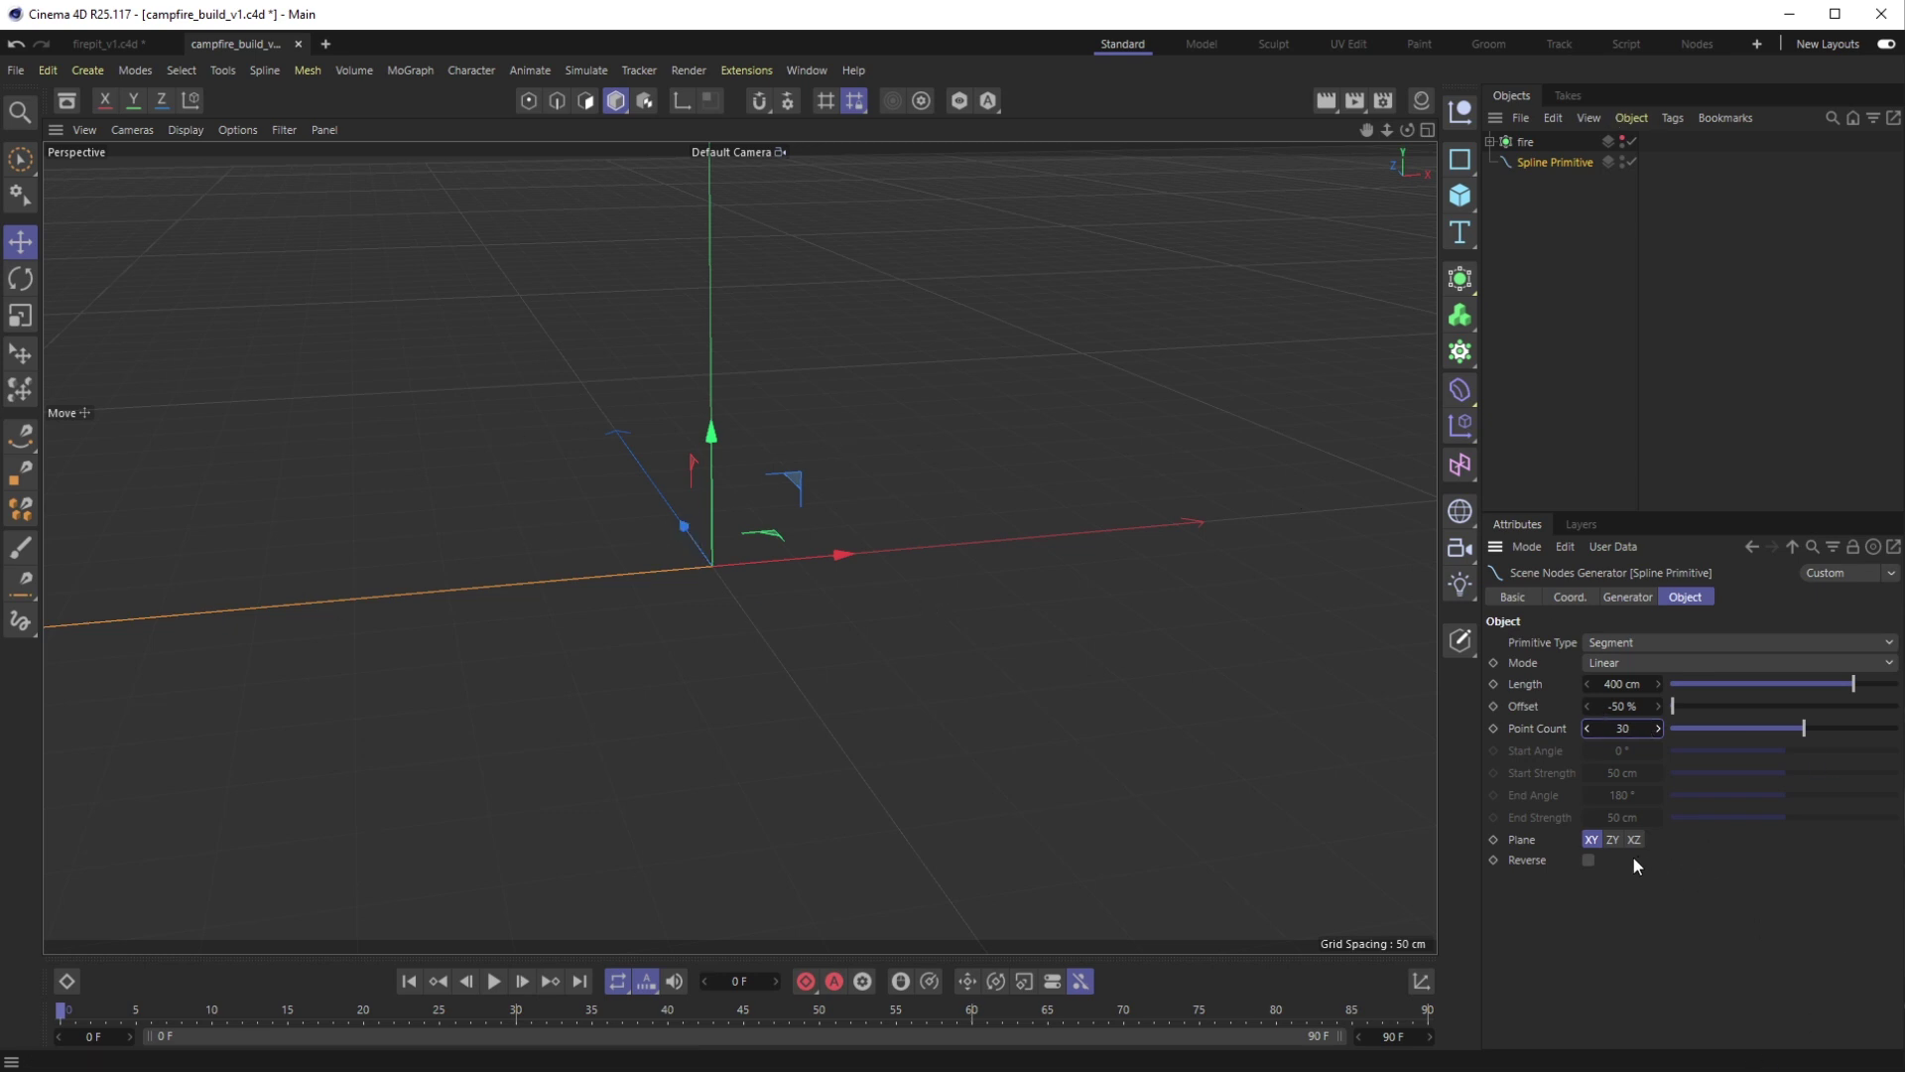
left_click(1614, 840)
left_click(1596, 839)
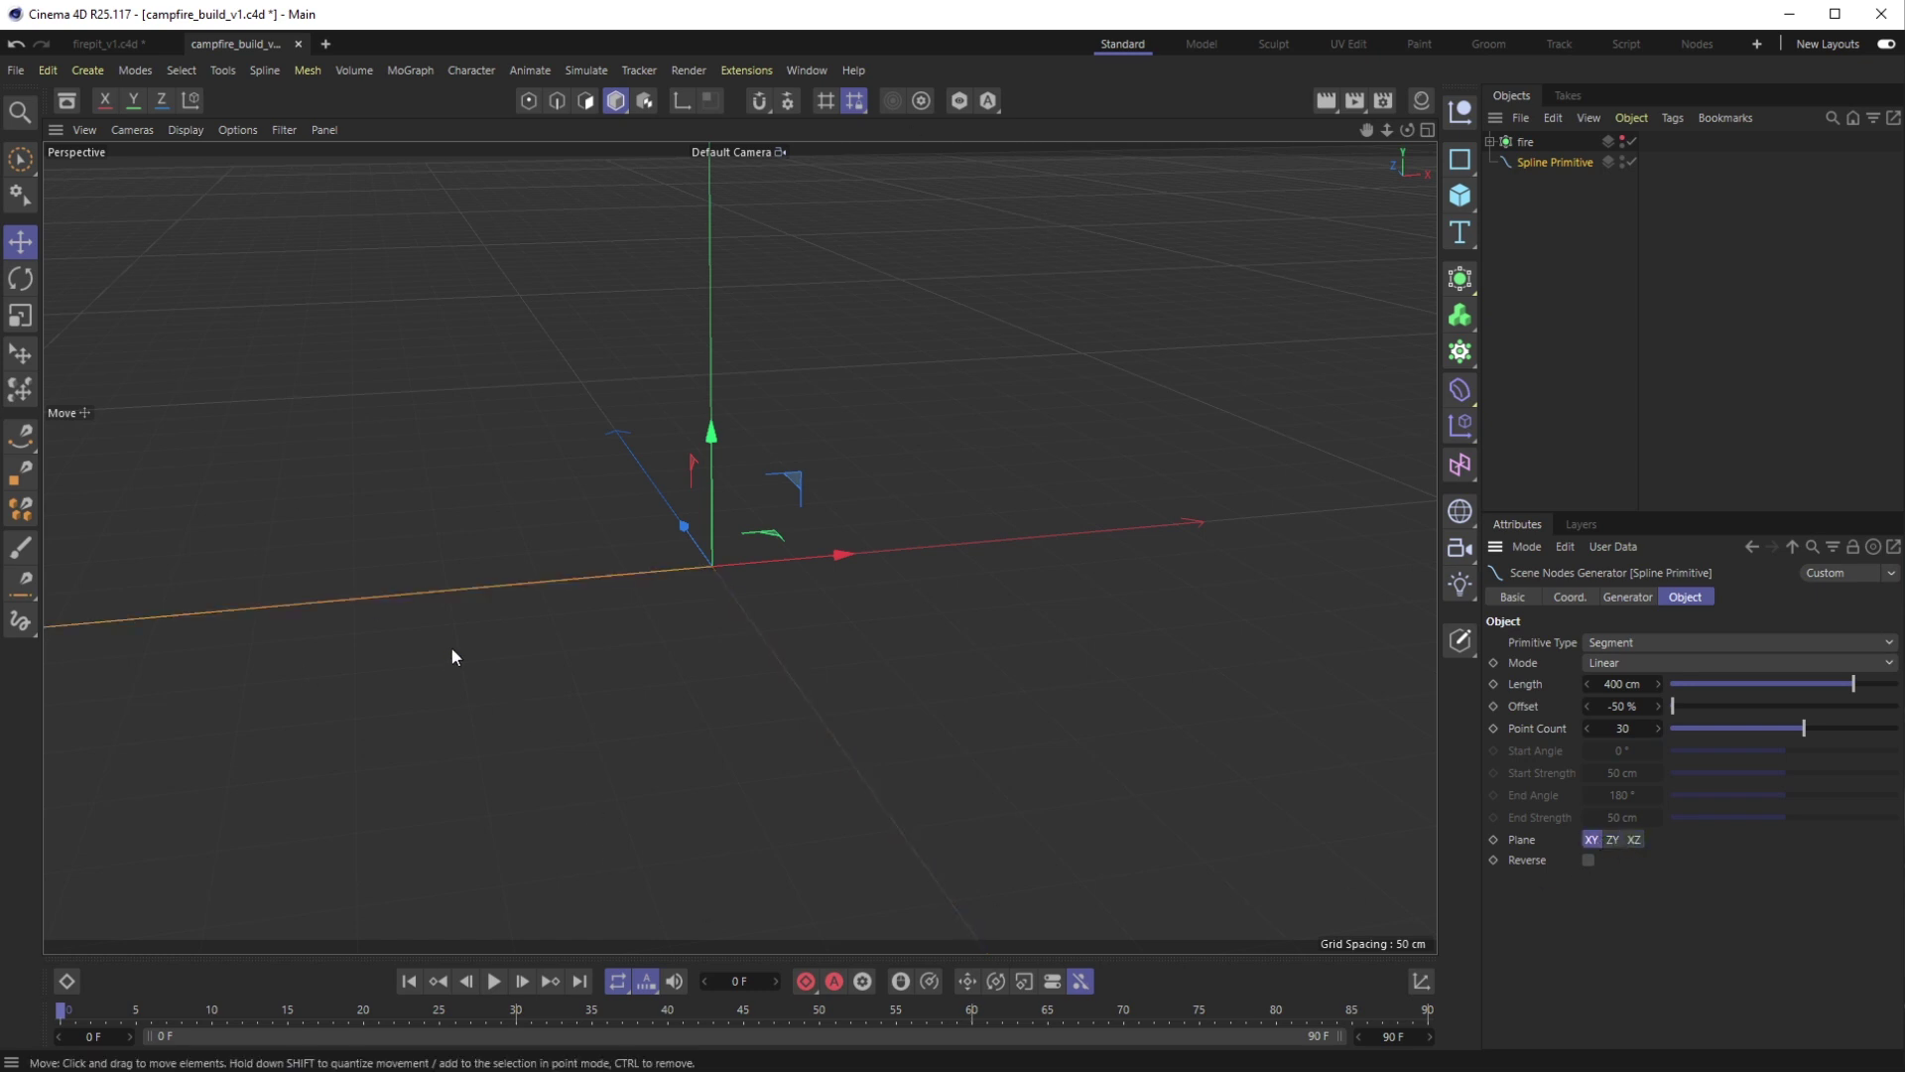
key("r")
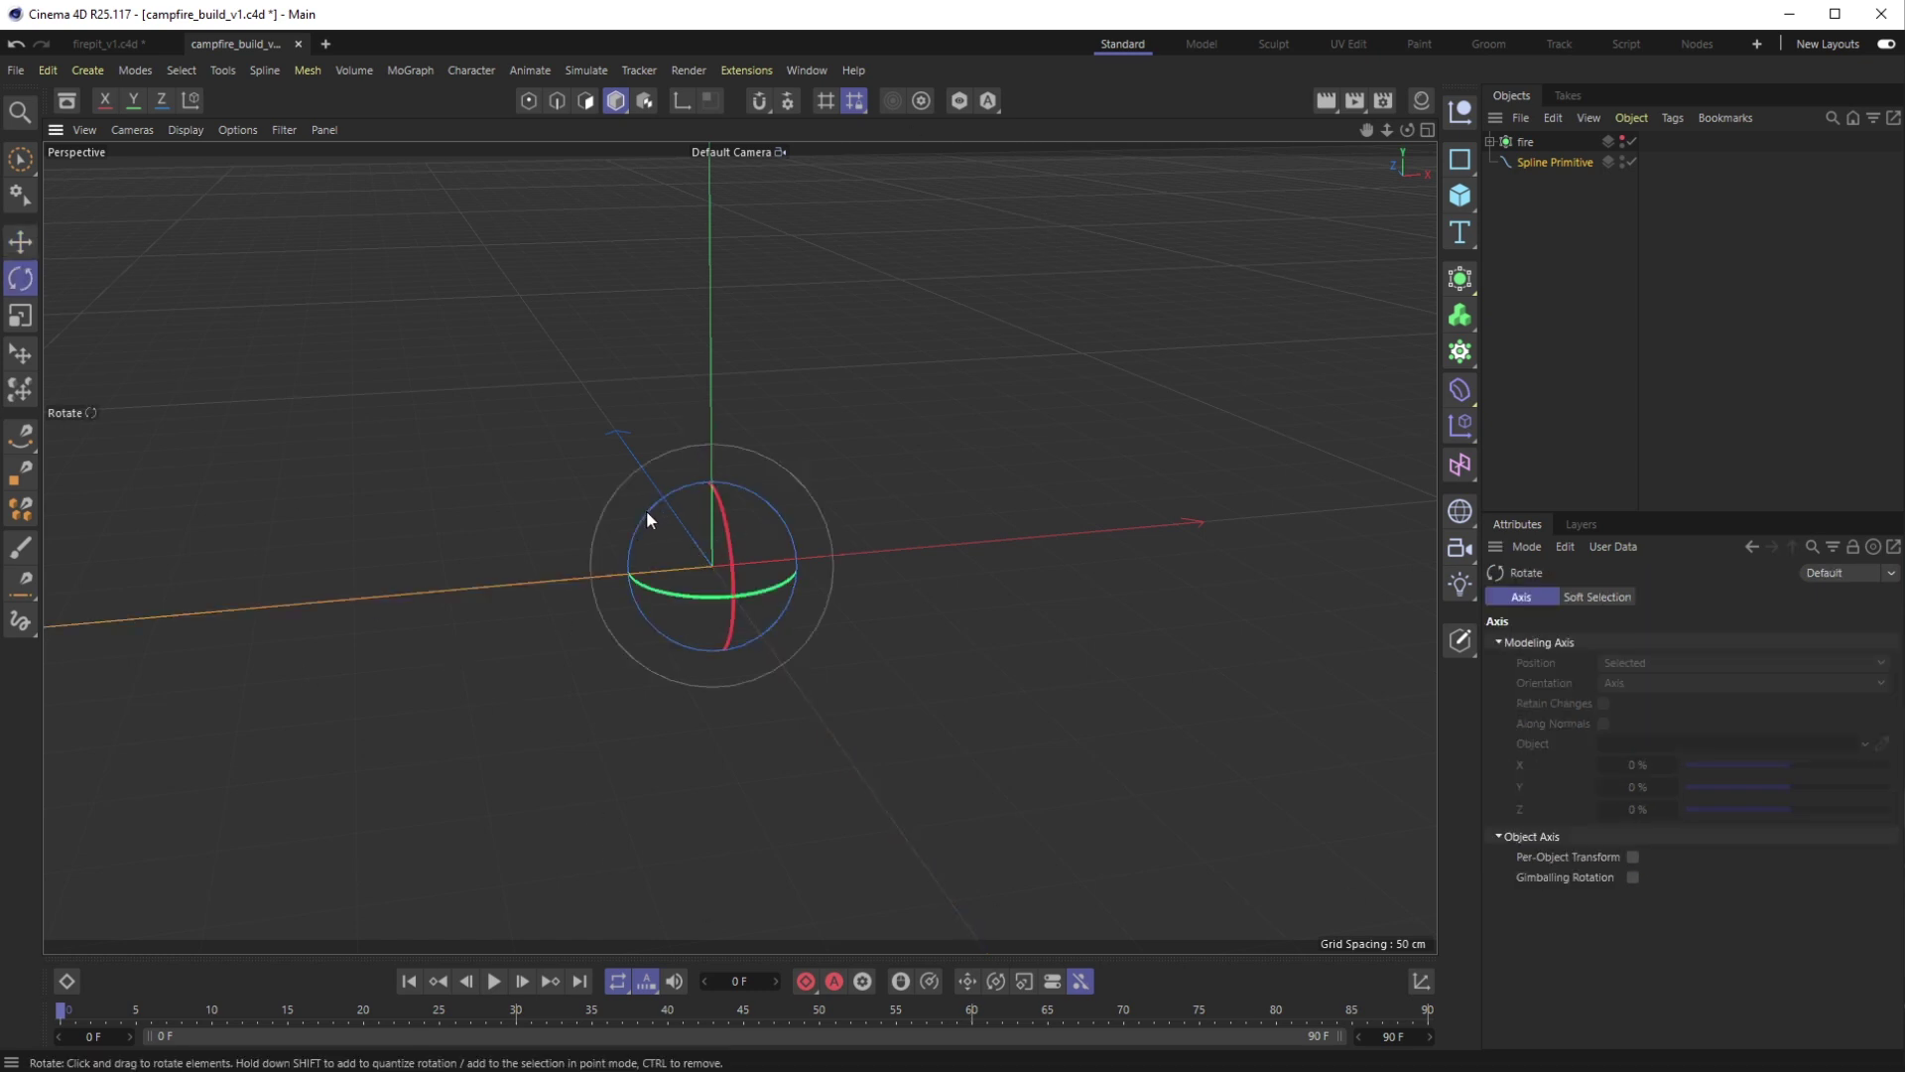
Rotate the segment spline 90° to stand upright, then reselect Spline Primitive
left_click_drag(647, 514, 769, 512)
middle_click_drag(777, 451, 750, 690, "alt")
scroll(732, 655, "down", 3)
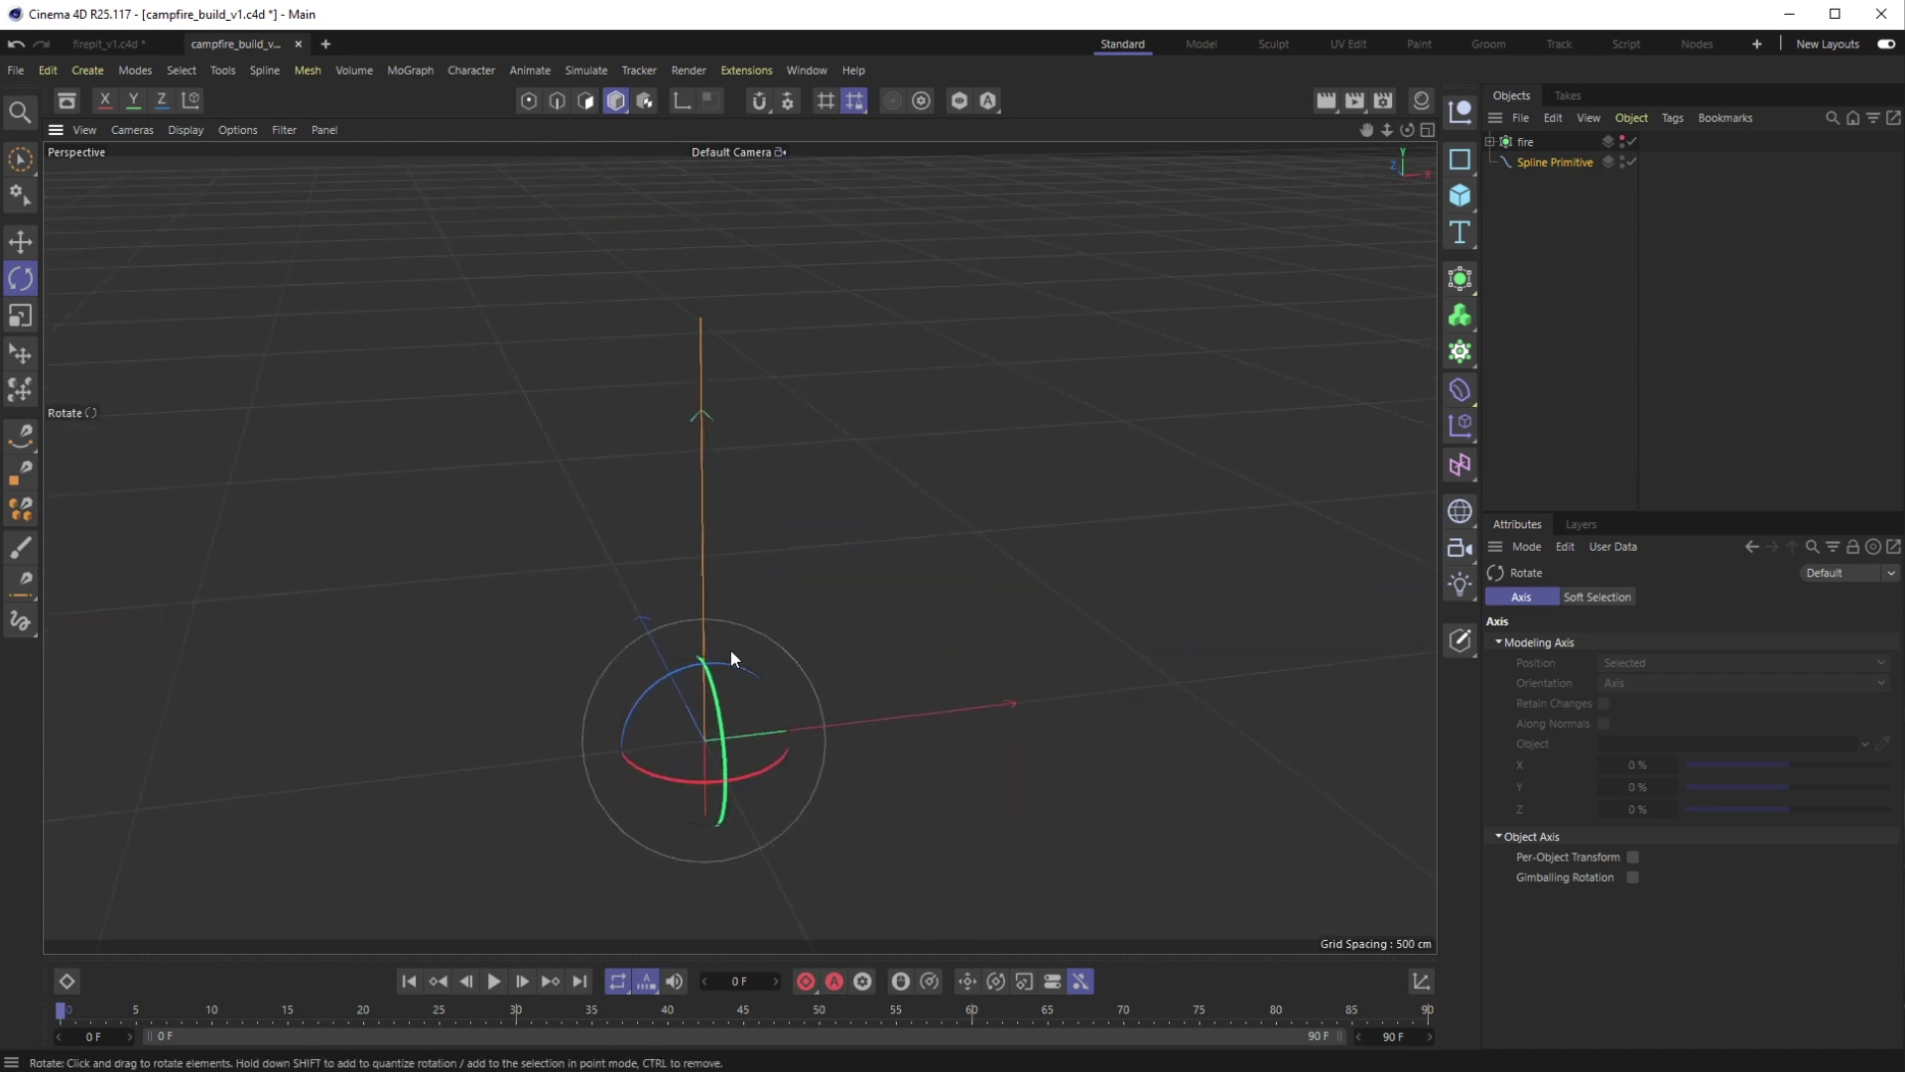
scroll(736, 594, "up", 4)
scroll(741, 754, "down", 5)
left_click(1572, 182)
left_click(1555, 162)
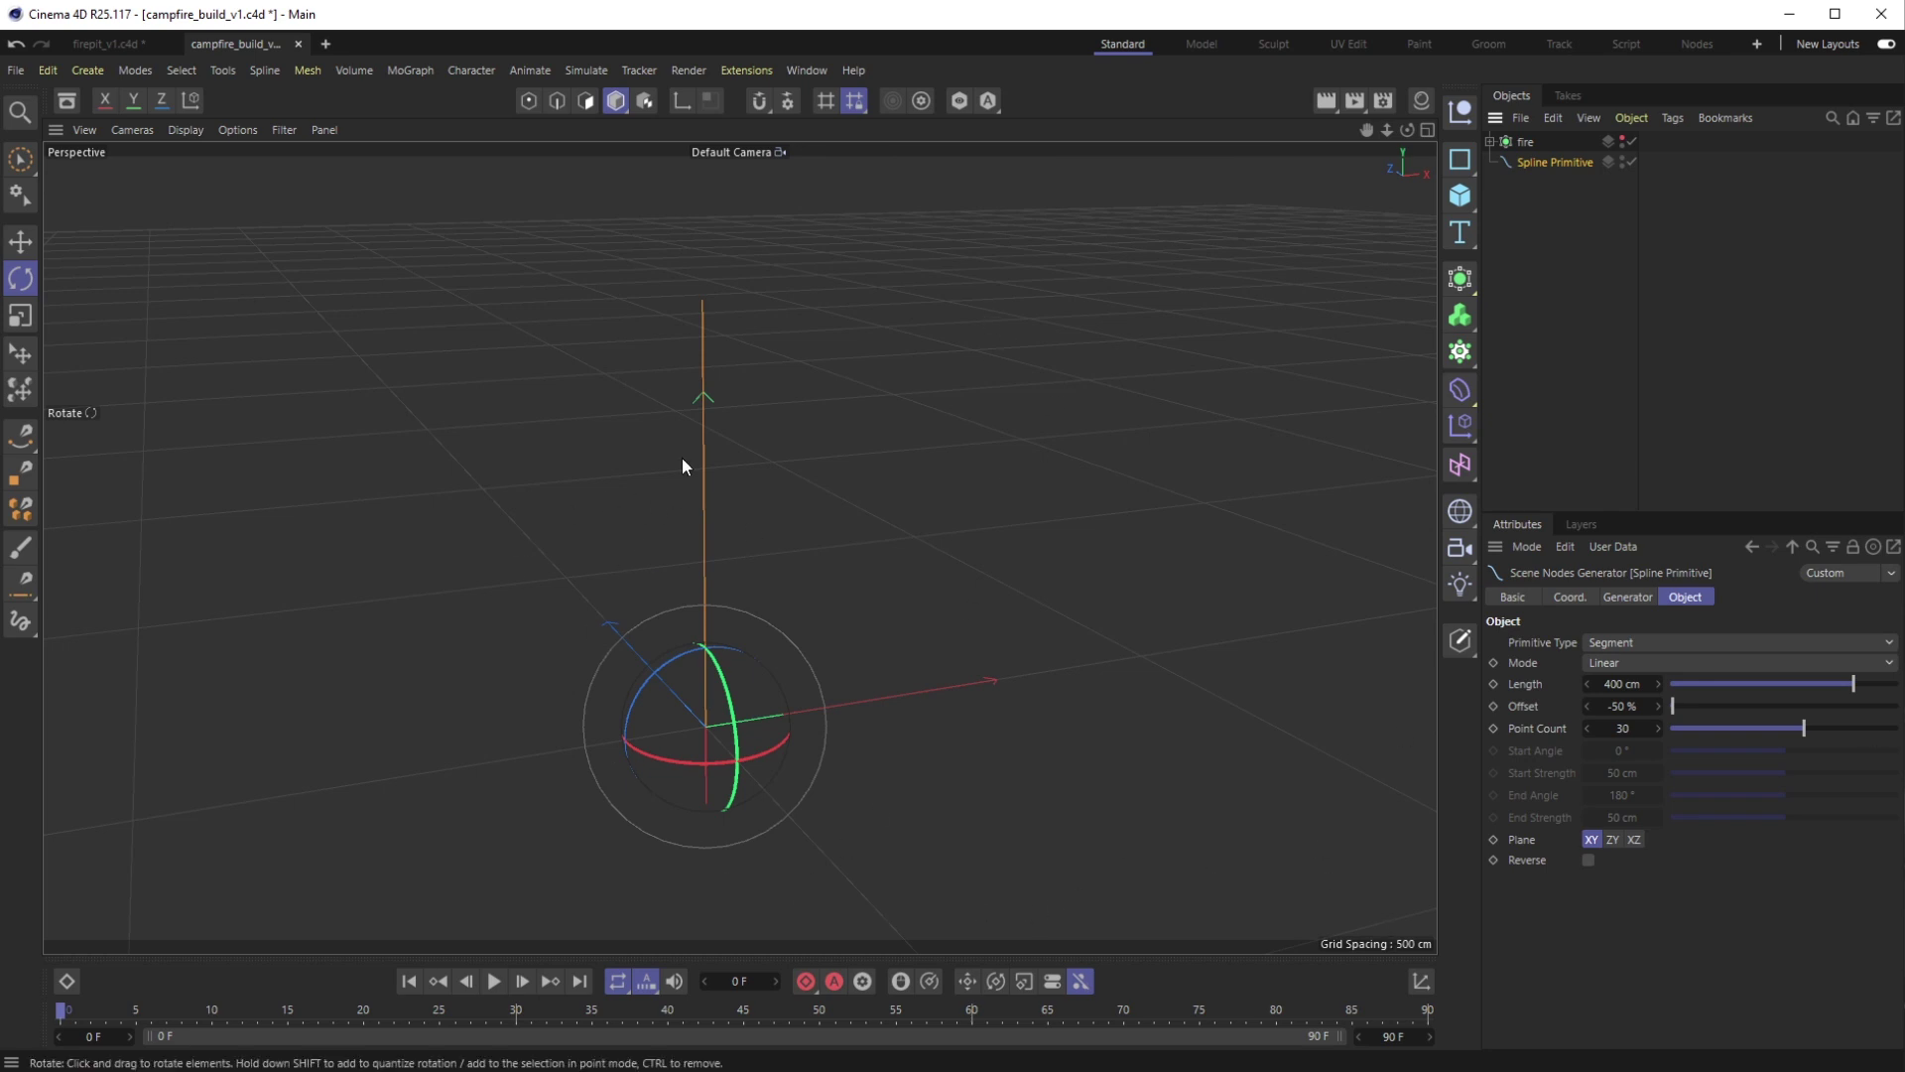
Add a Formula deformer from the deformer palette and parent it under Spline Primitive
left_click(1458, 389)
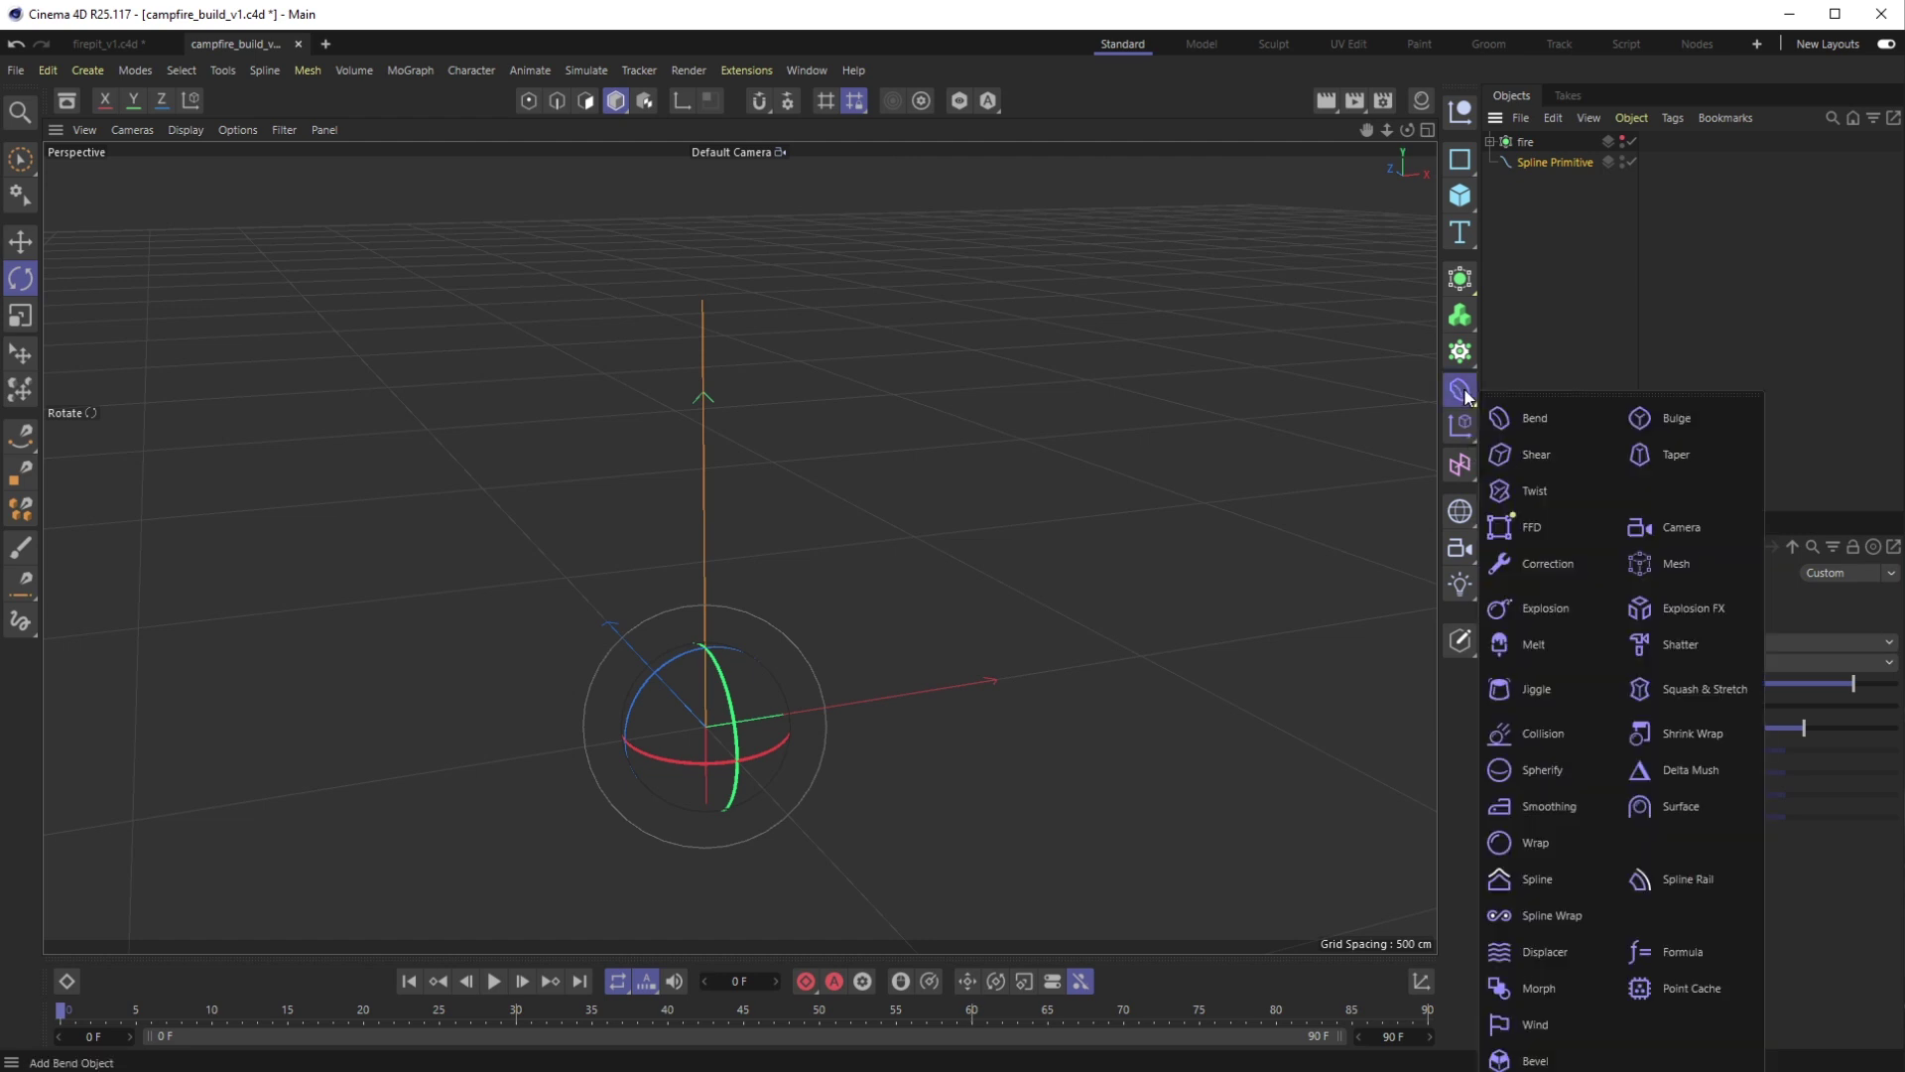
left_click(1675, 952)
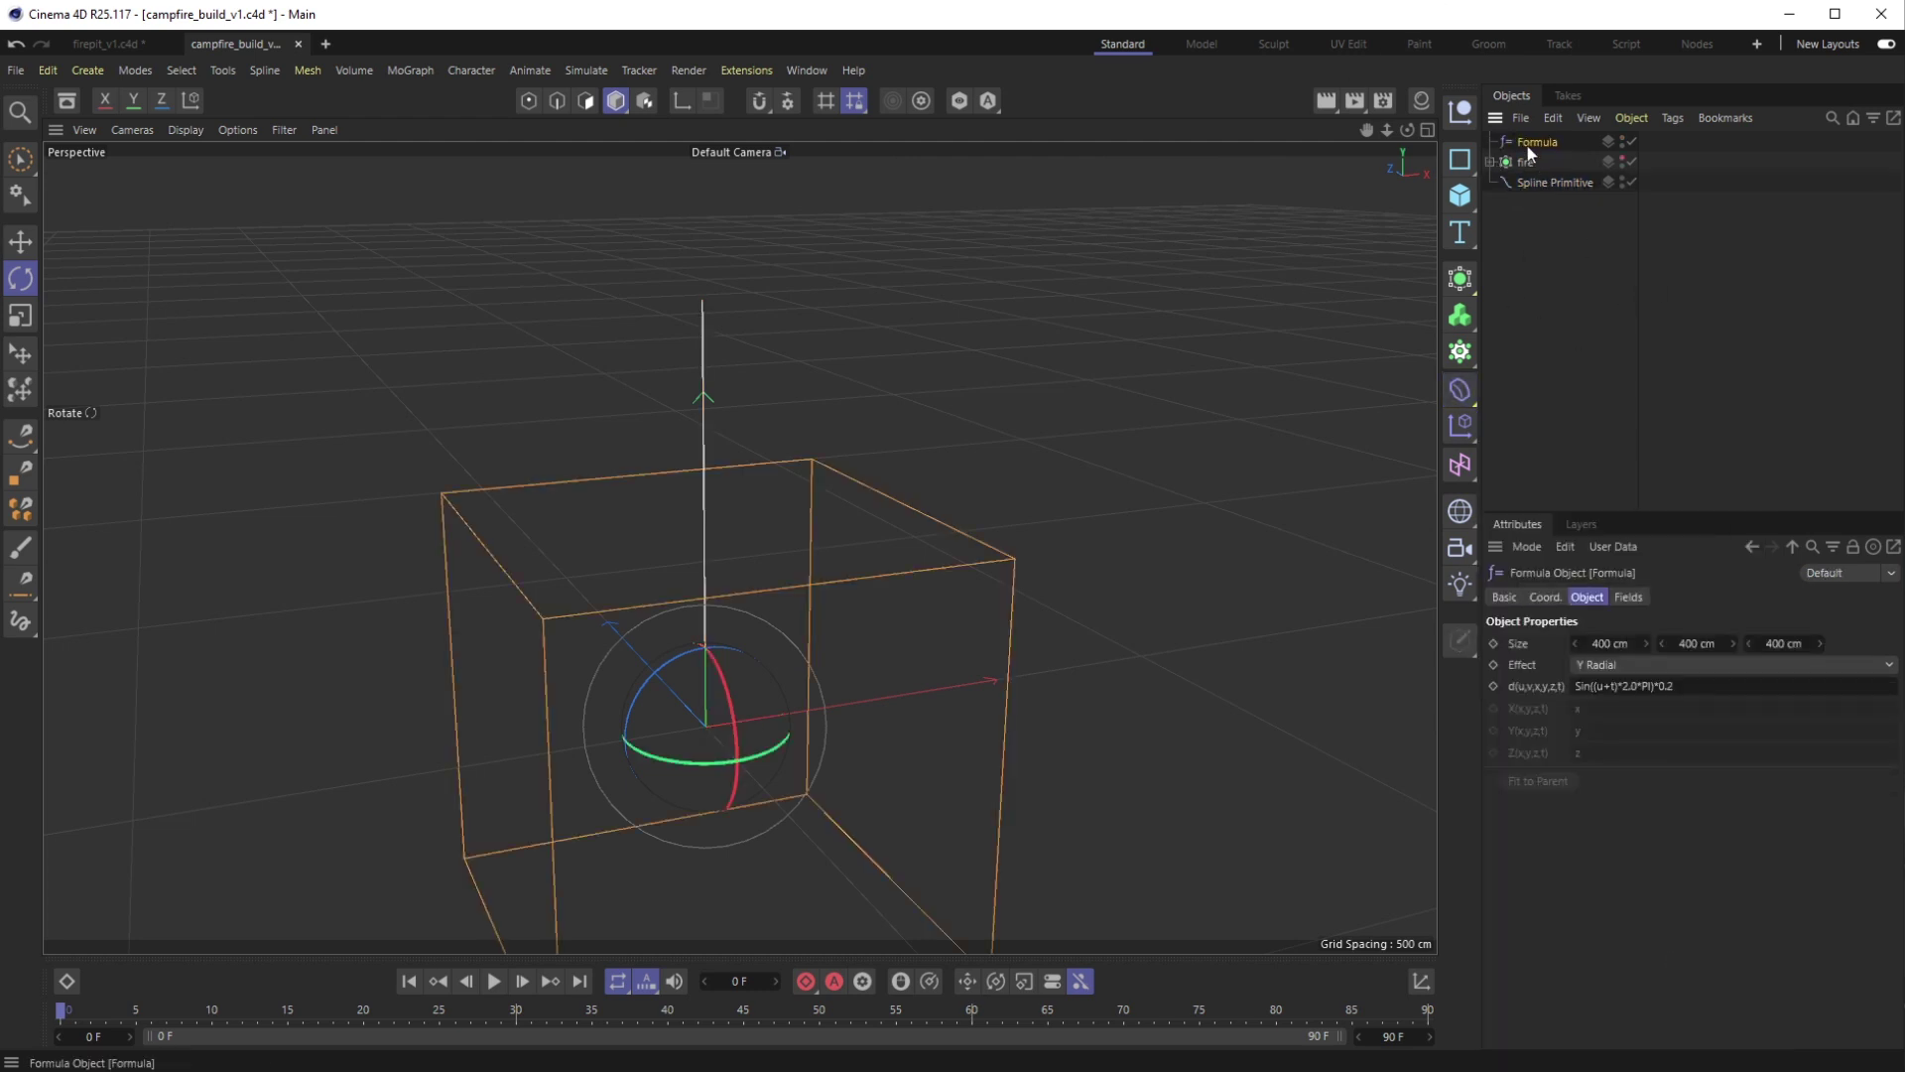
left_click_drag(1523, 142, 1550, 185)
mouse_move(1071, 635)
left_mouse_down("alt")
mouse_move(1057, 586)
mouse_move(1080, 620)
left_mouse_up("alt")
left_click(494, 981)
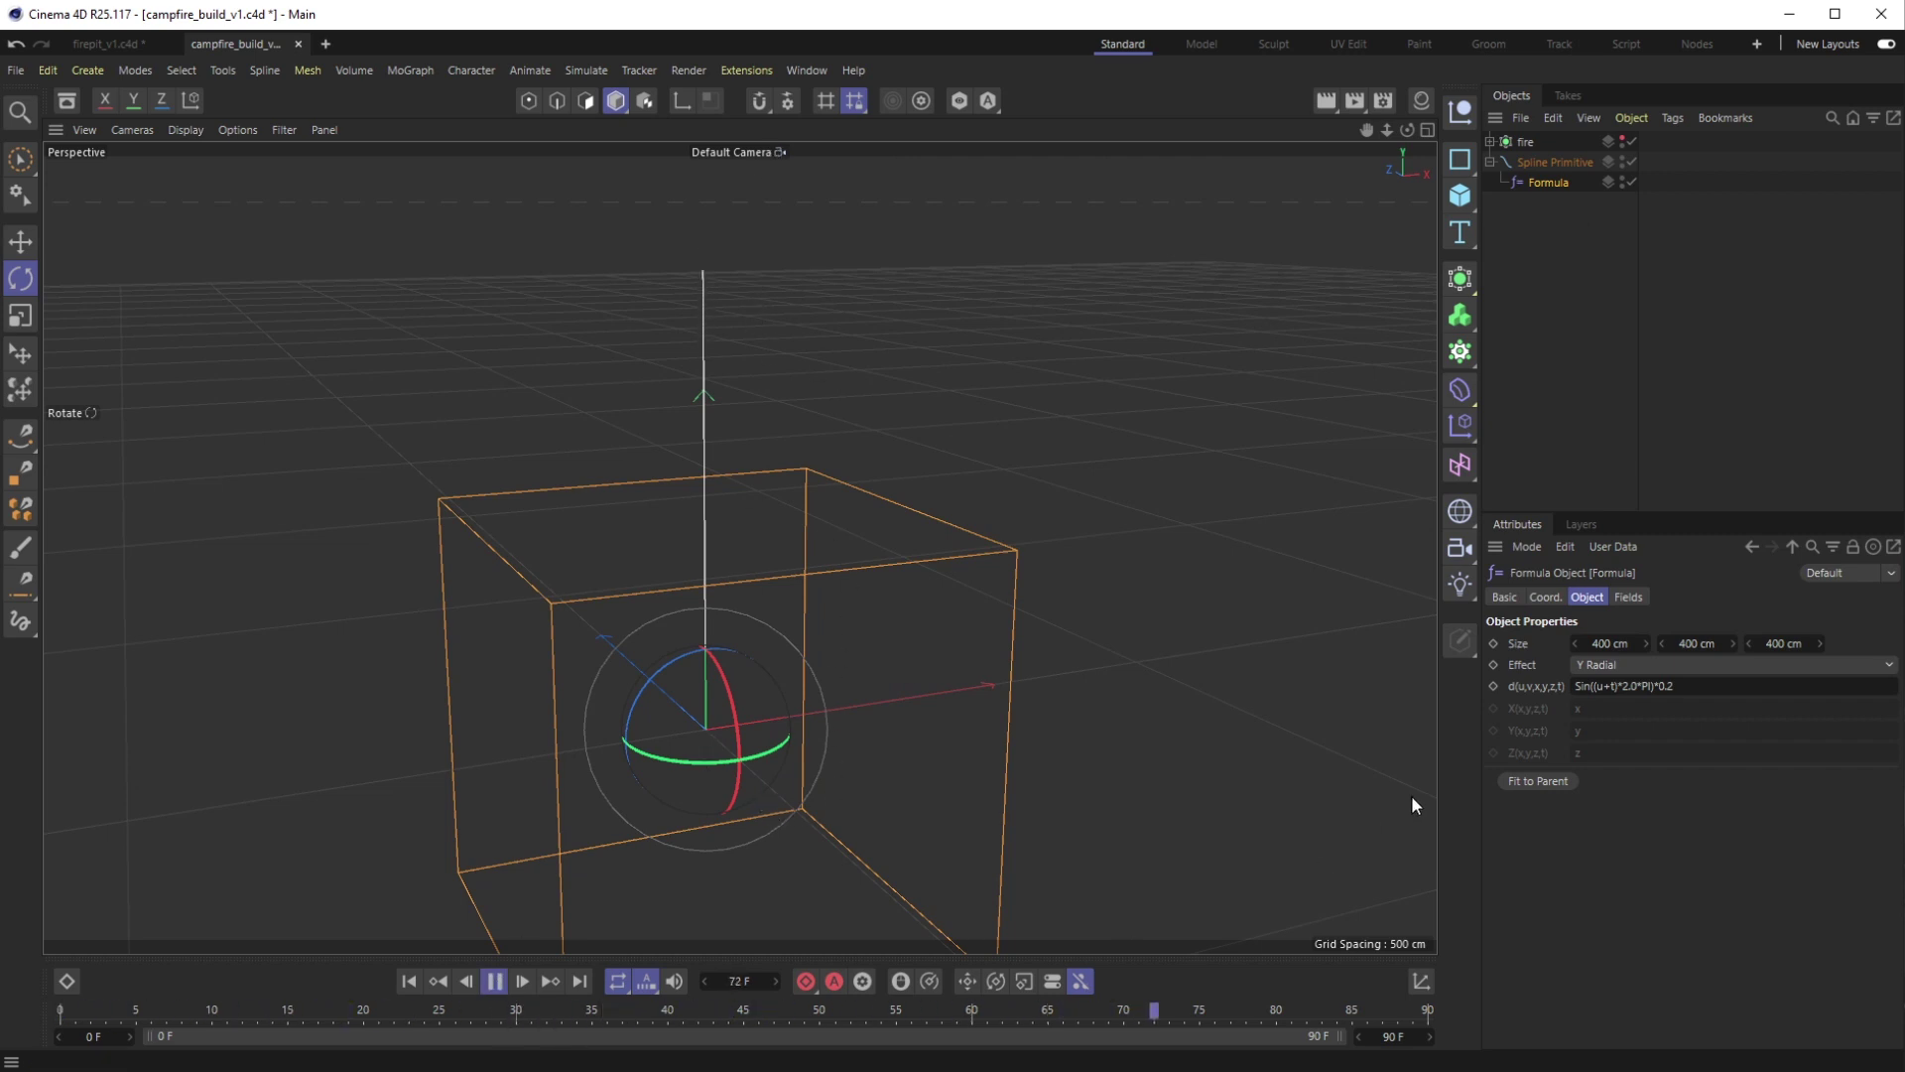
Set the Formula effect to Z Radial with the formula Sin((u+t)*1*PI)*0.2
left_click(1640, 665)
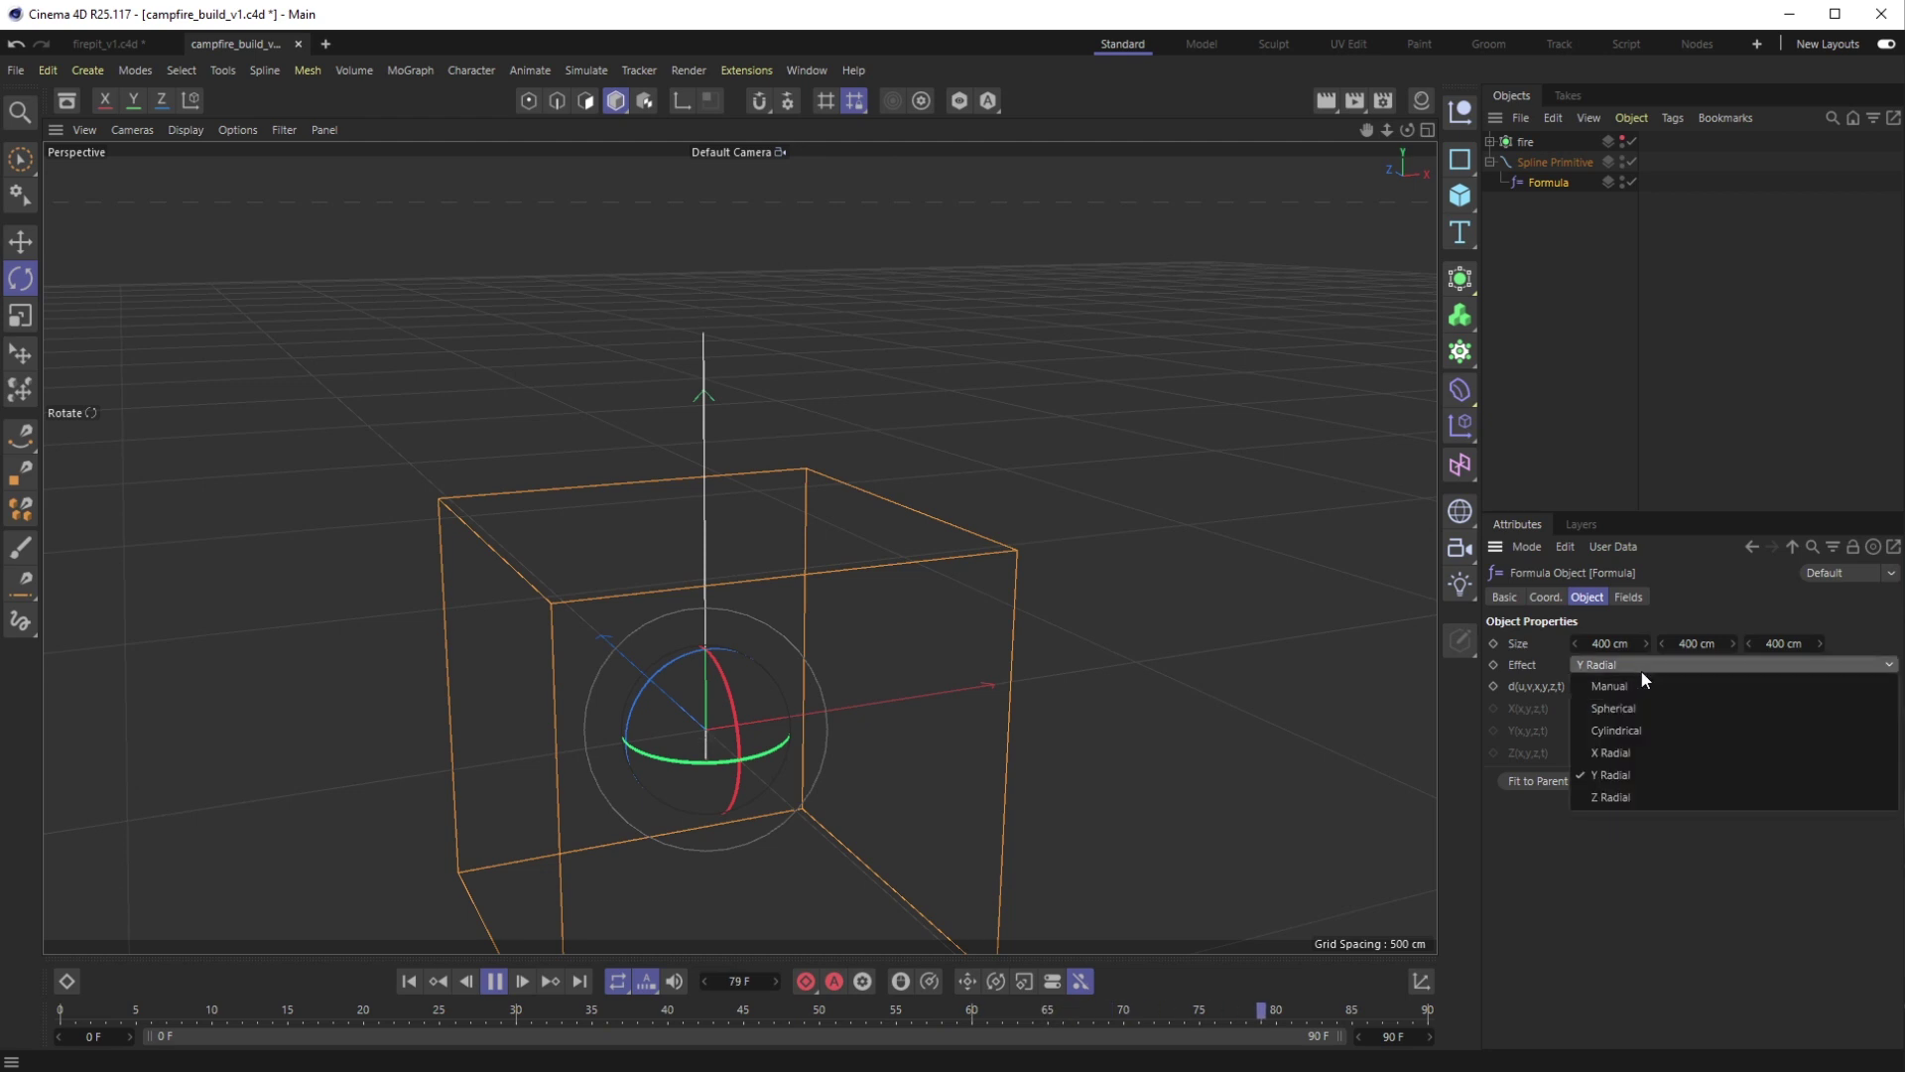
left_click(1669, 796)
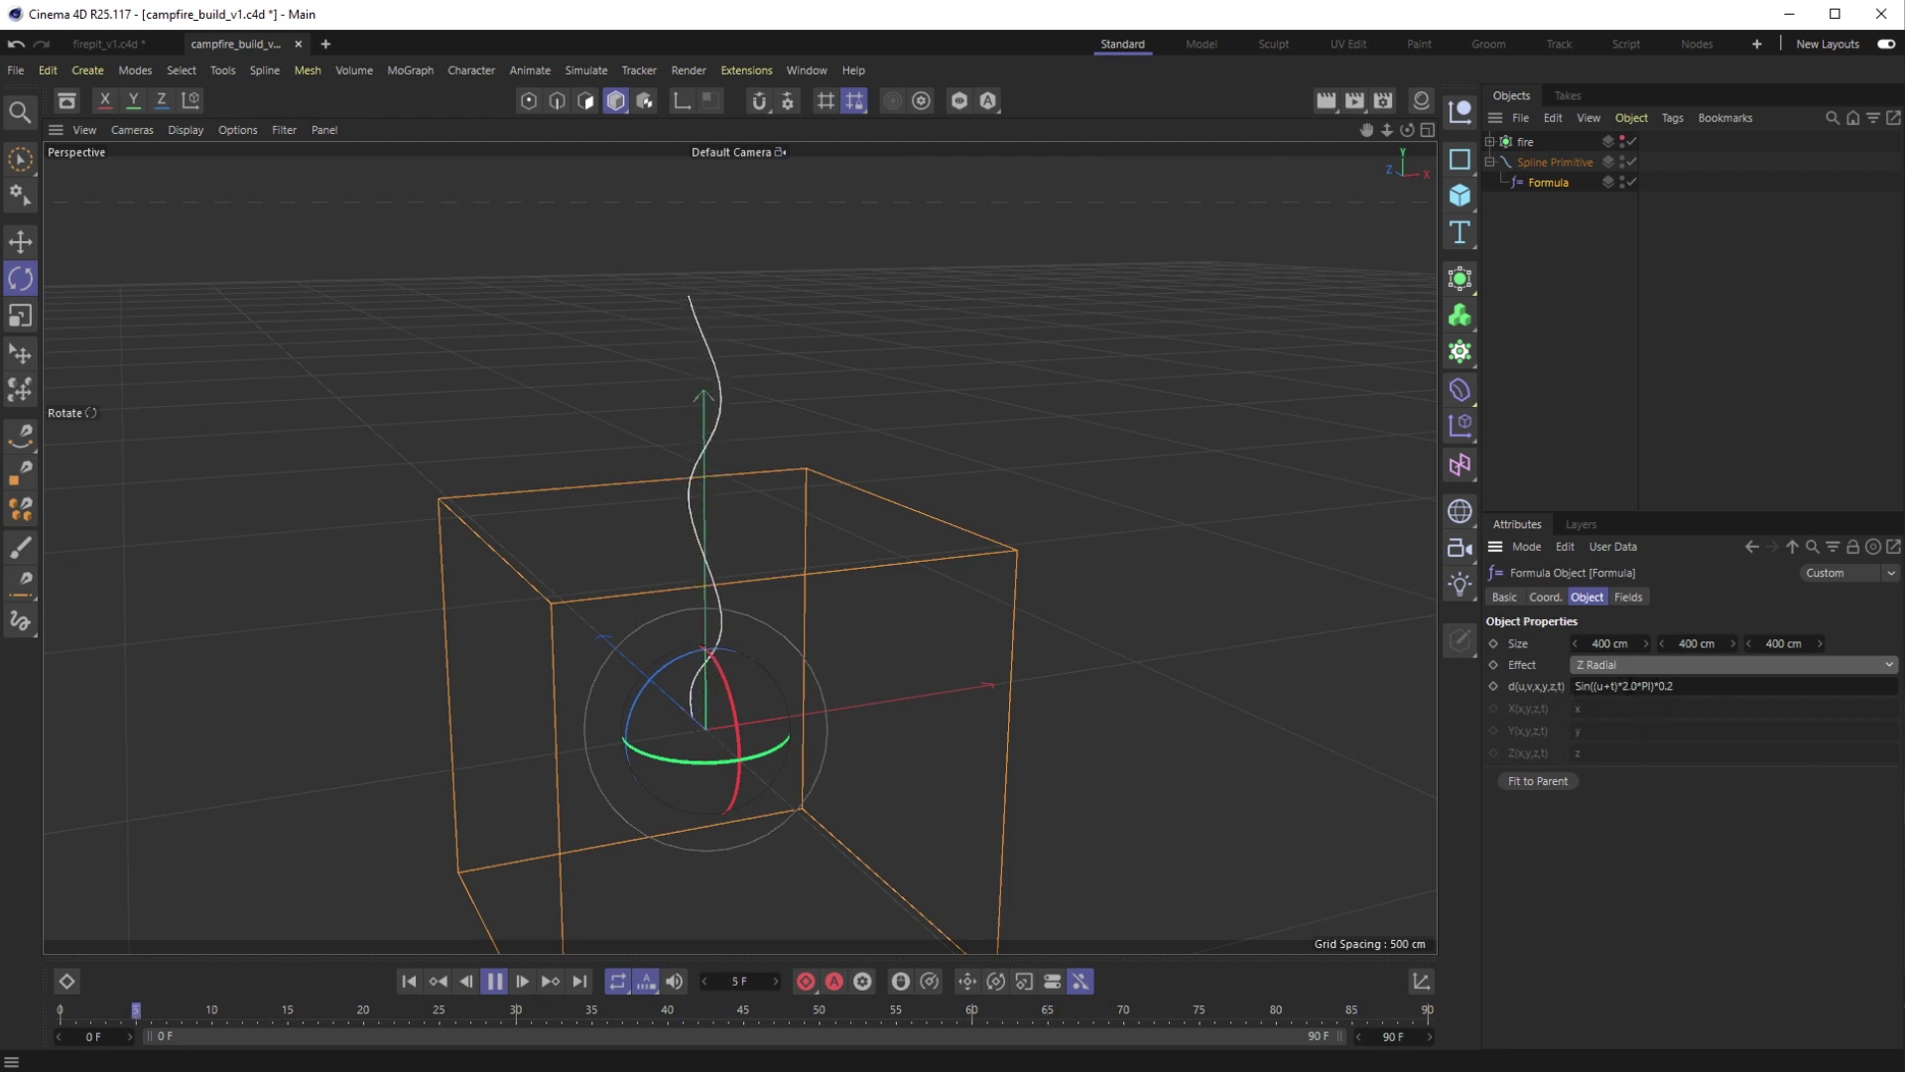
double_click(1627, 686)
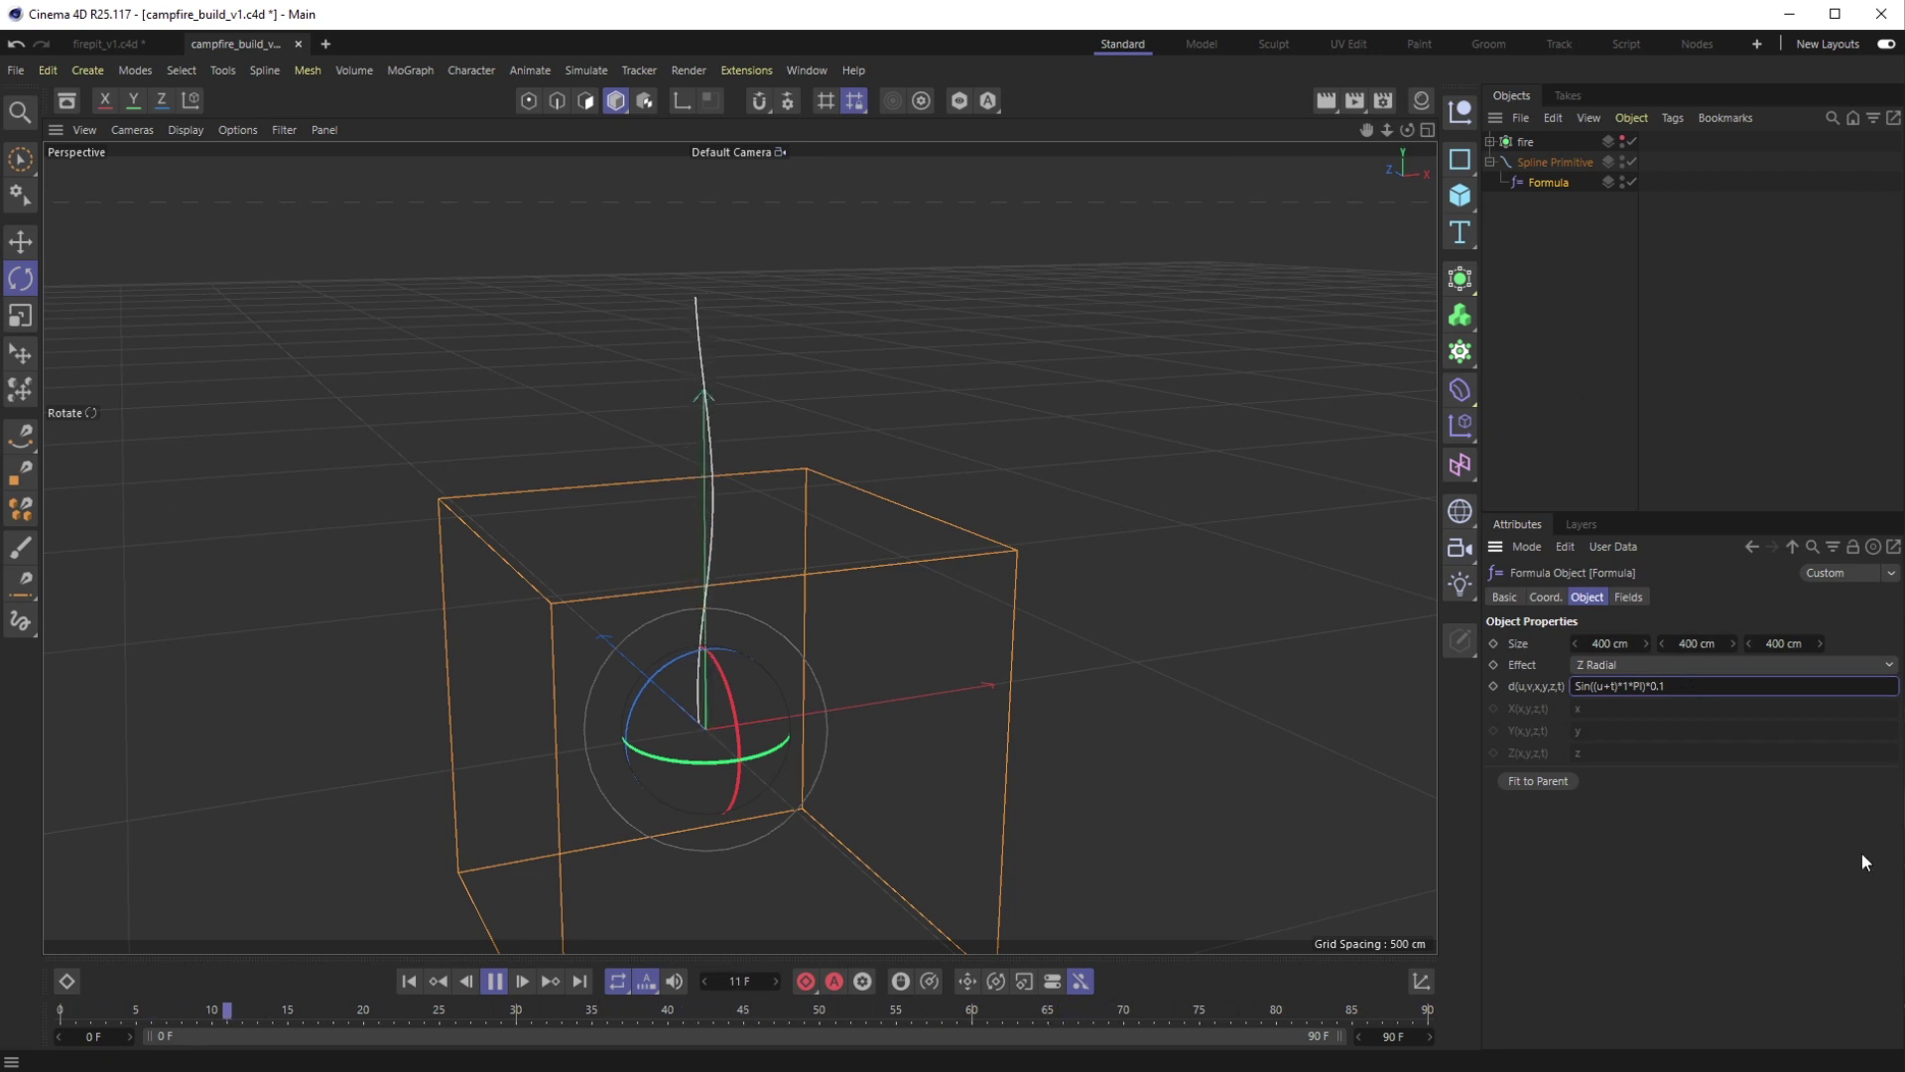
key("ctrl+z")
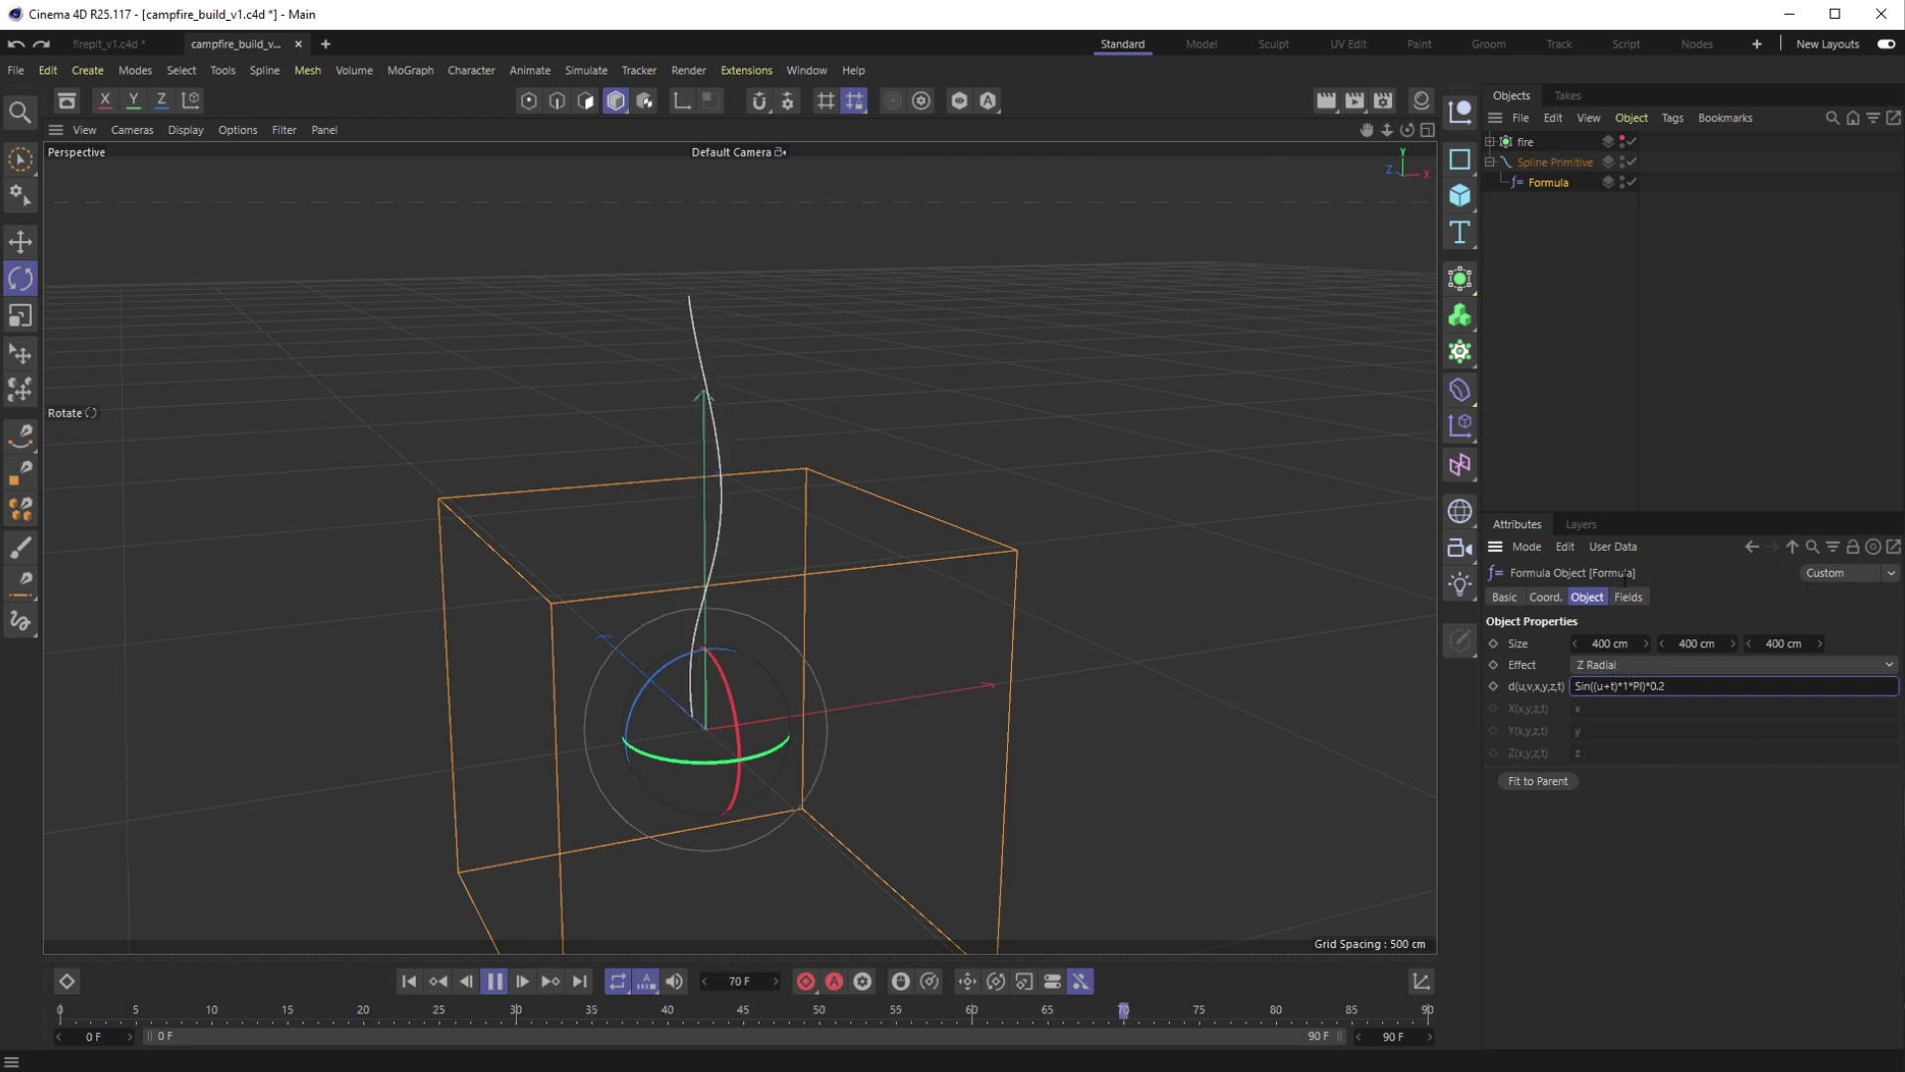
Set the Formula deformer's Y size to 800 cm
left_click_drag(1695, 644, 1811, 644)
double_click(1700, 644)
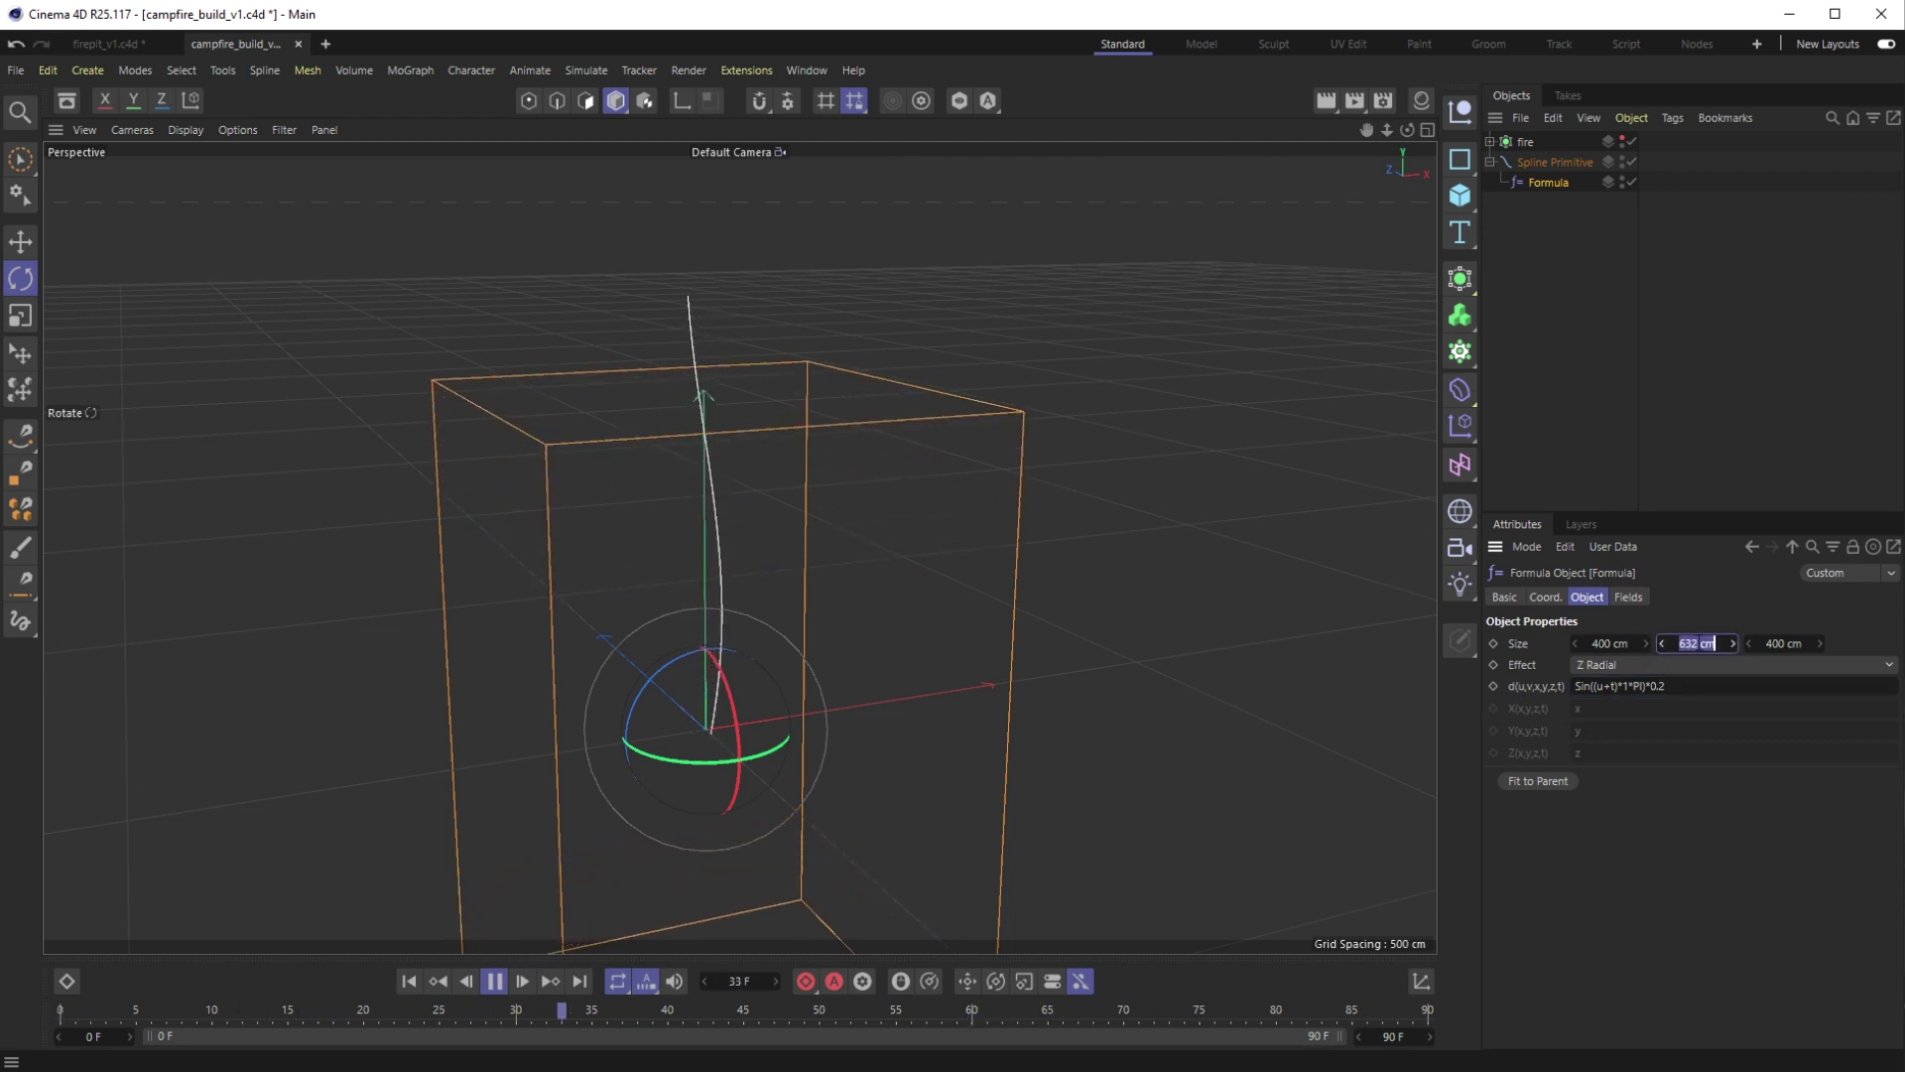
type("800")
key("Return")
left_click_drag(635, 635, 823, 558, "alt")
Move the Formula deformer up along Y so the upright spline bends into a wave
key("e")
scroll(711, 450, "down", 2)
scroll(710, 450, "up", 5)
left_click_drag(711, 520, 653, 414, "alt")
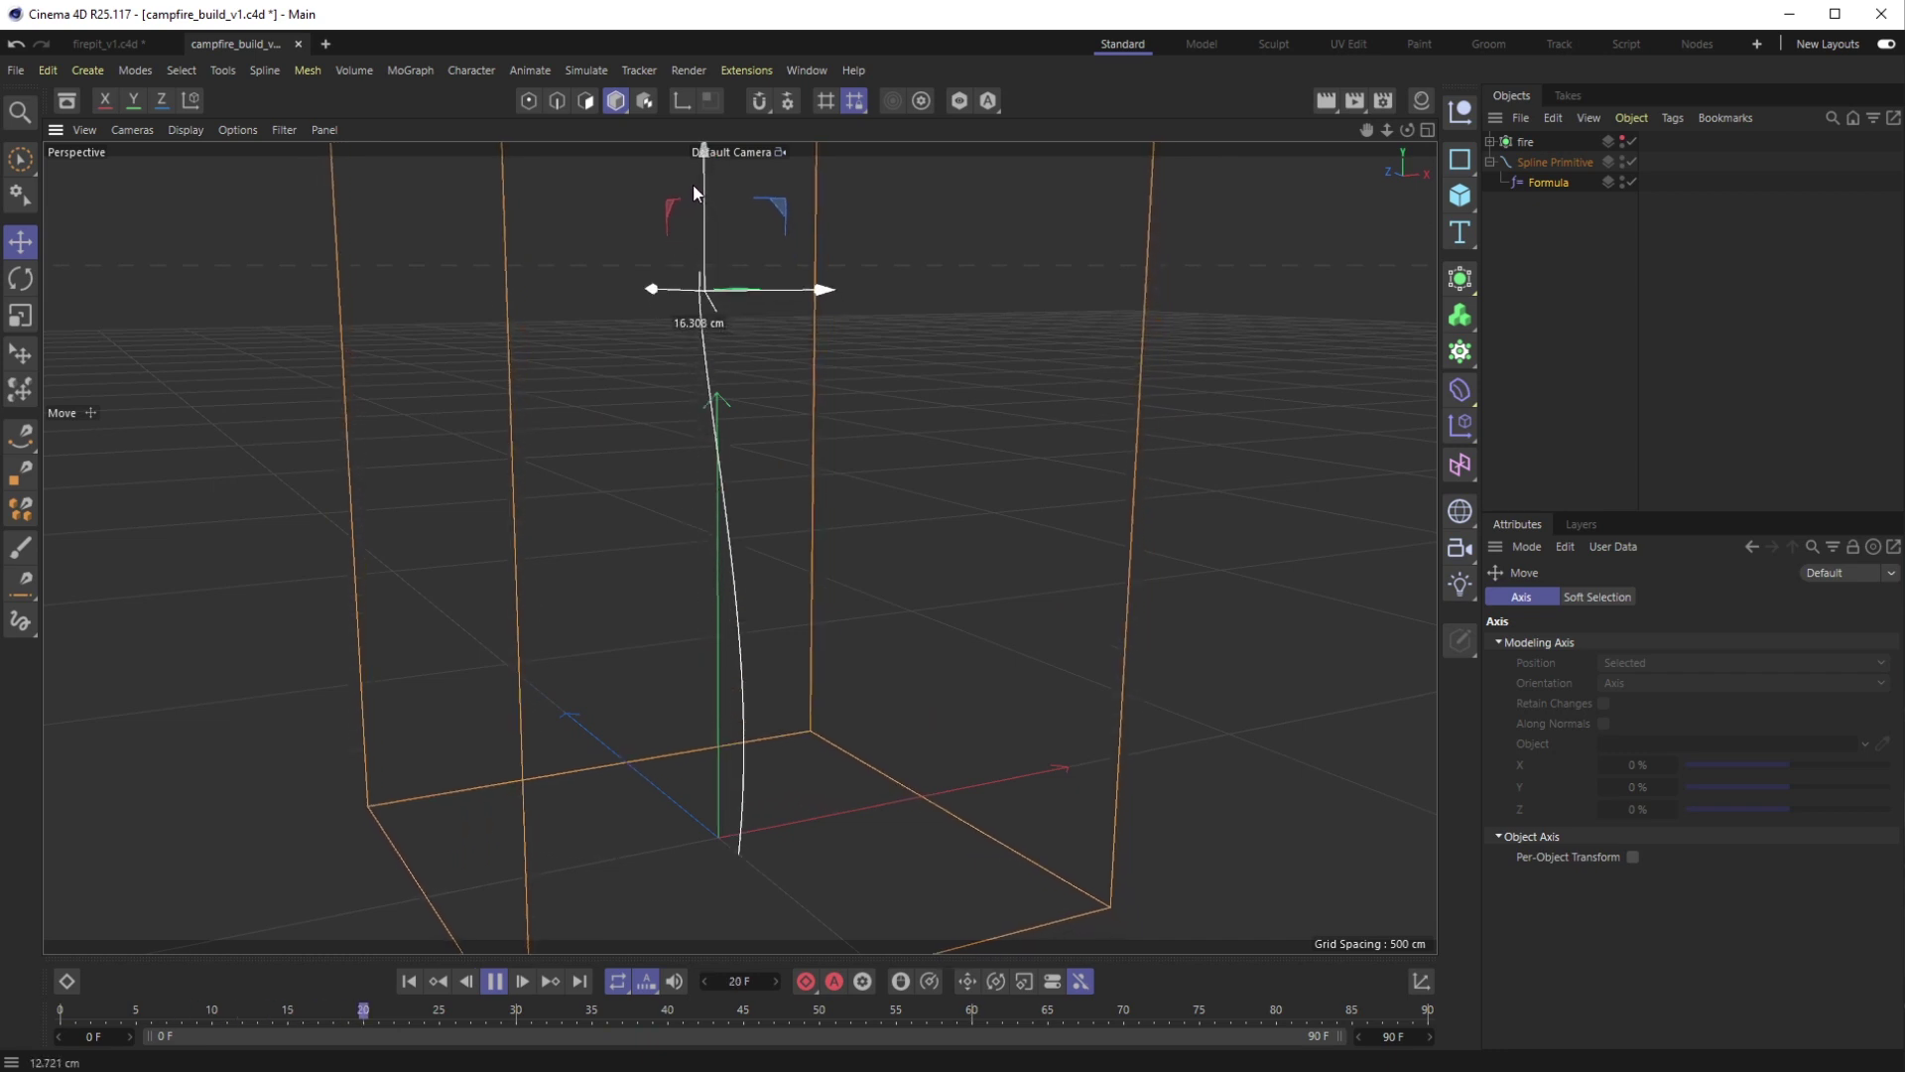
left_click_drag(774, 523, 737, 349, "alt")
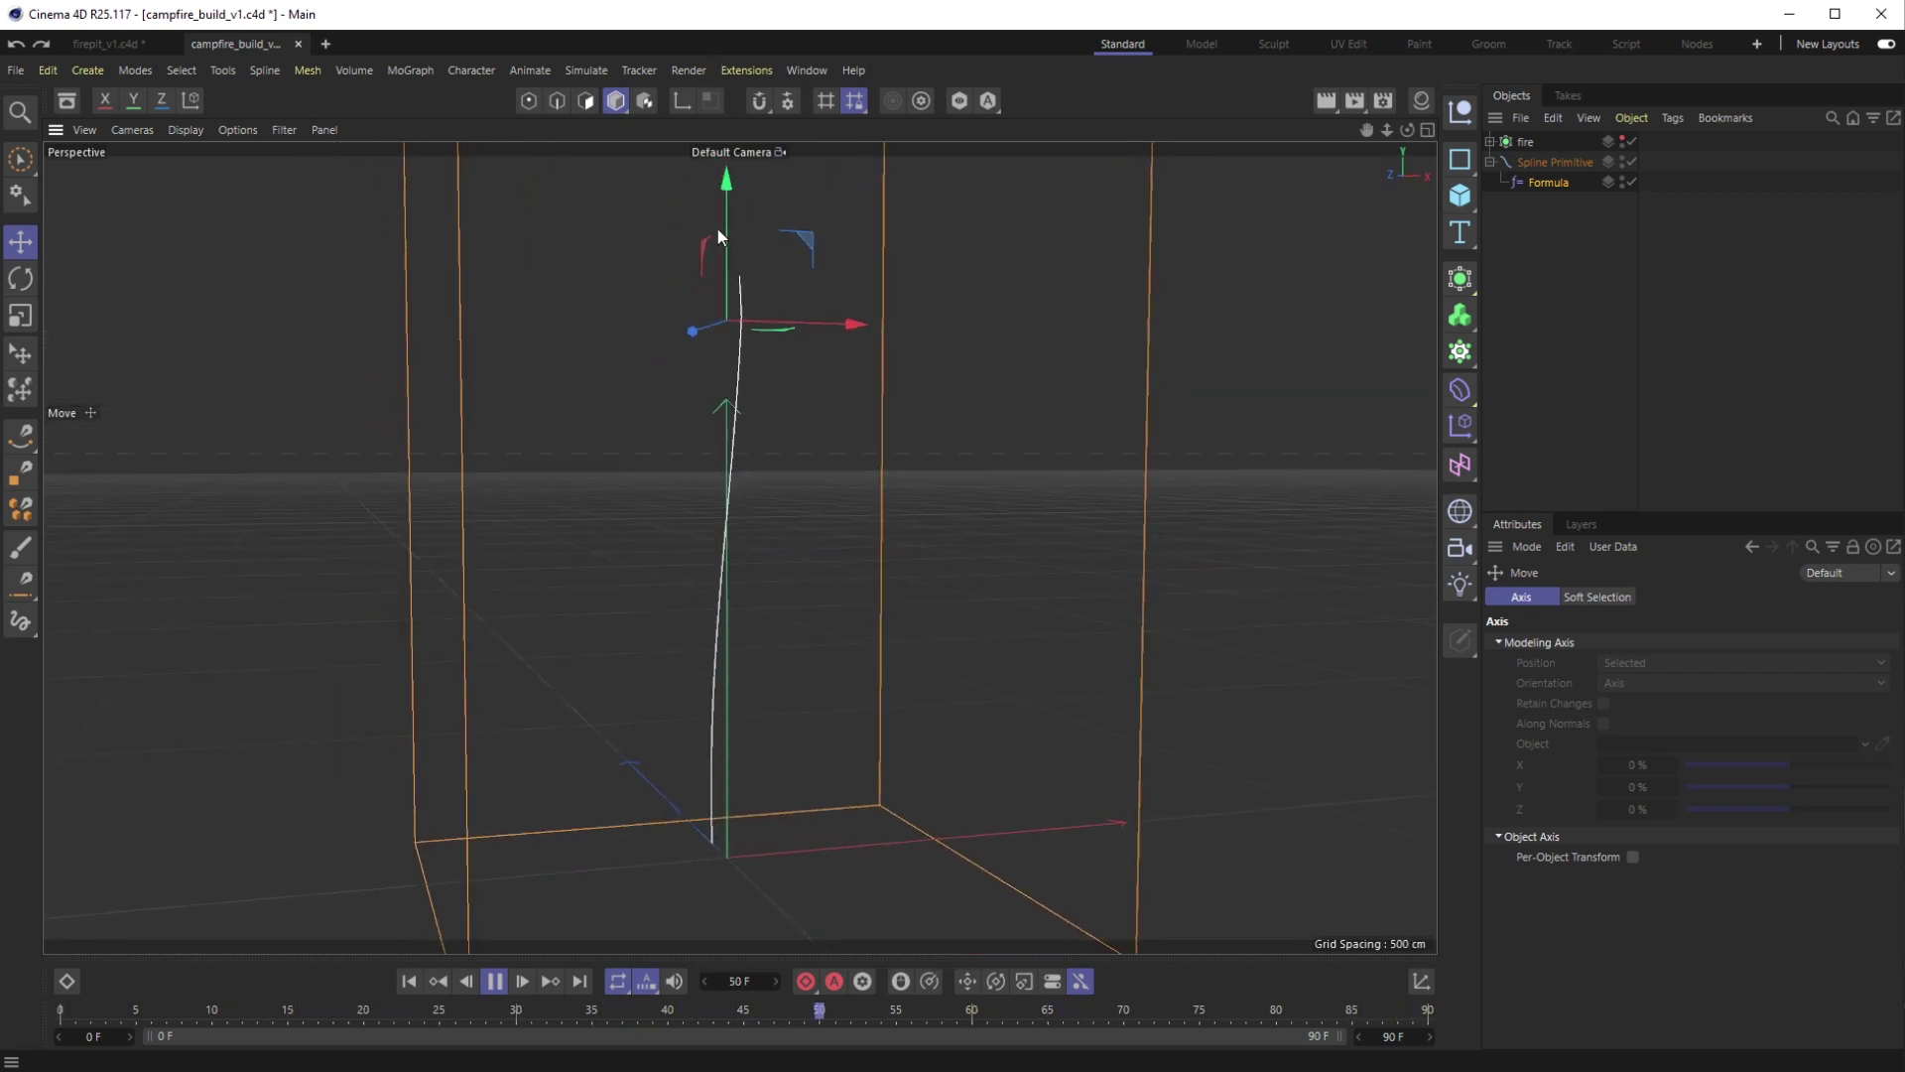
left_click_drag(725, 221, 873, 490)
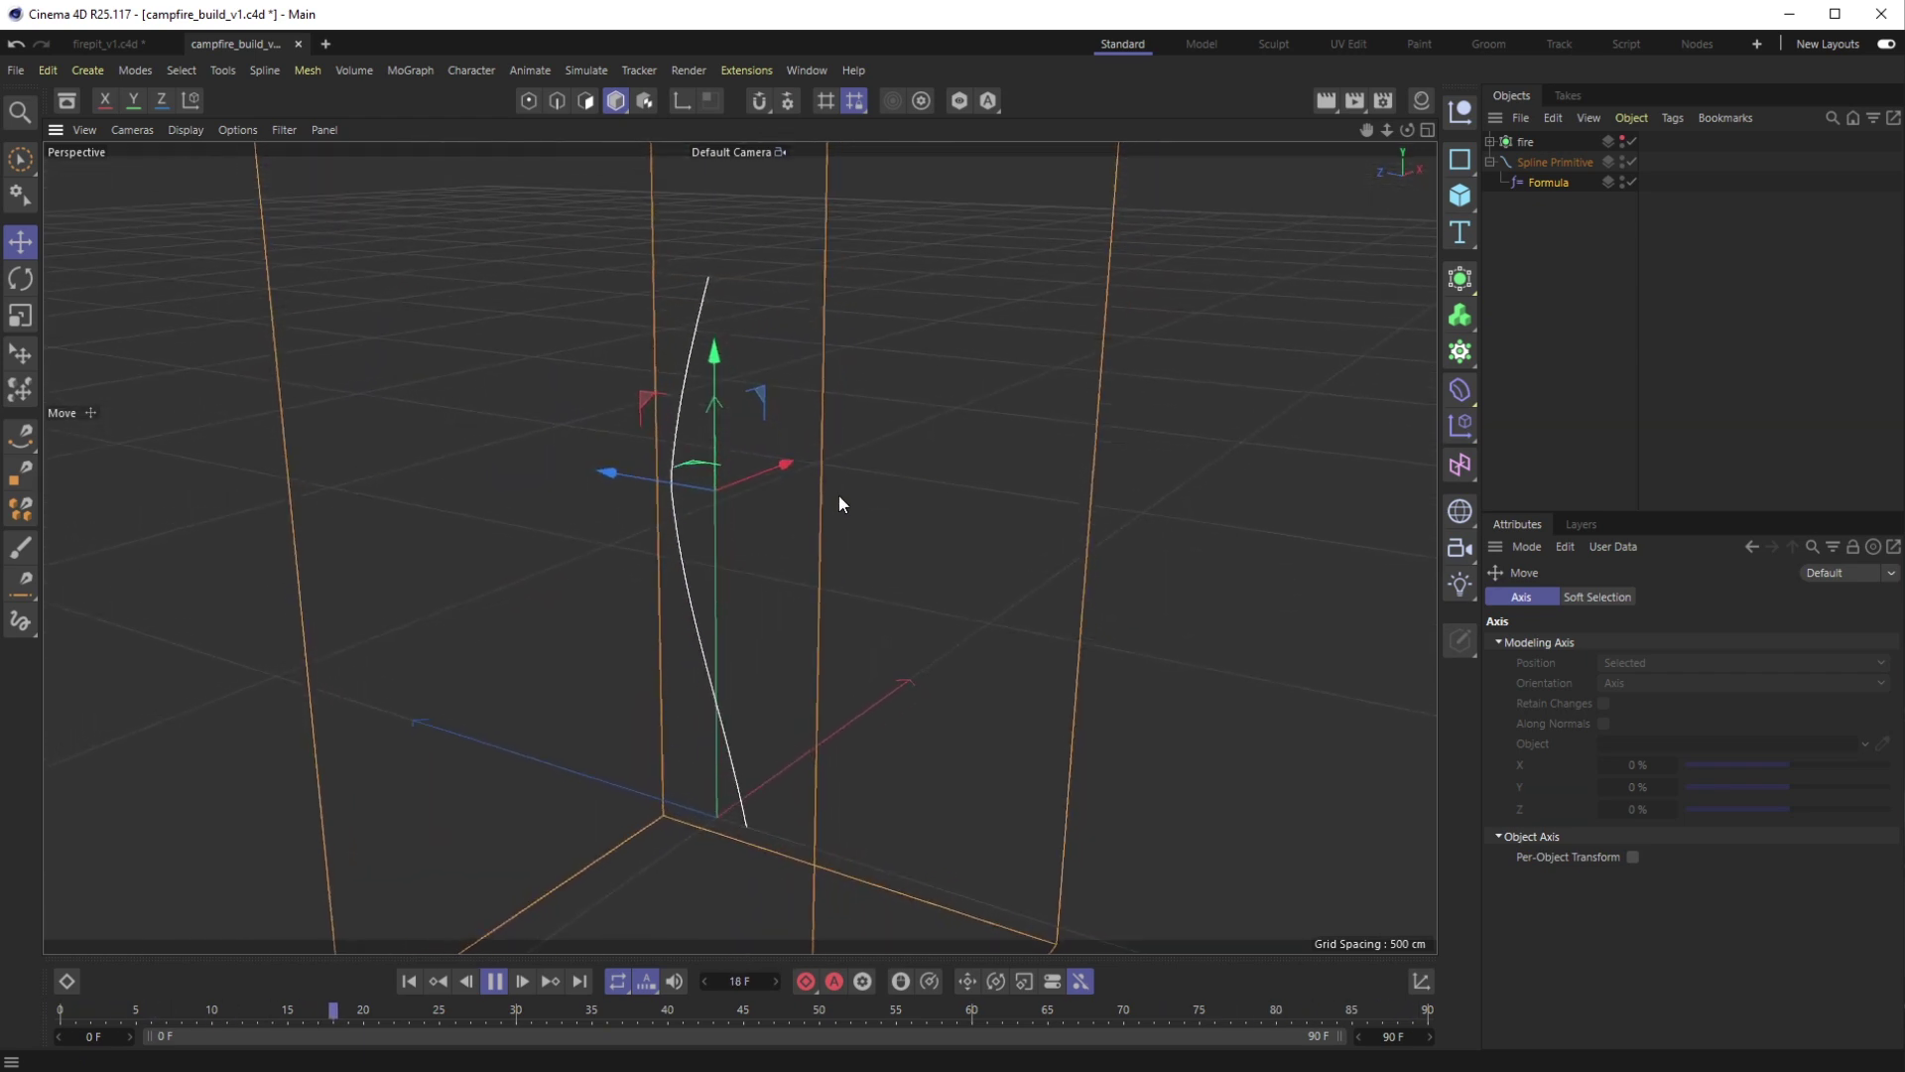
left_click_drag(661, 514, 744, 160, "alt")
left_click_drag(766, 508, 629, 527, "alt")
left_click_drag(788, 787, 910, 829, "alt")
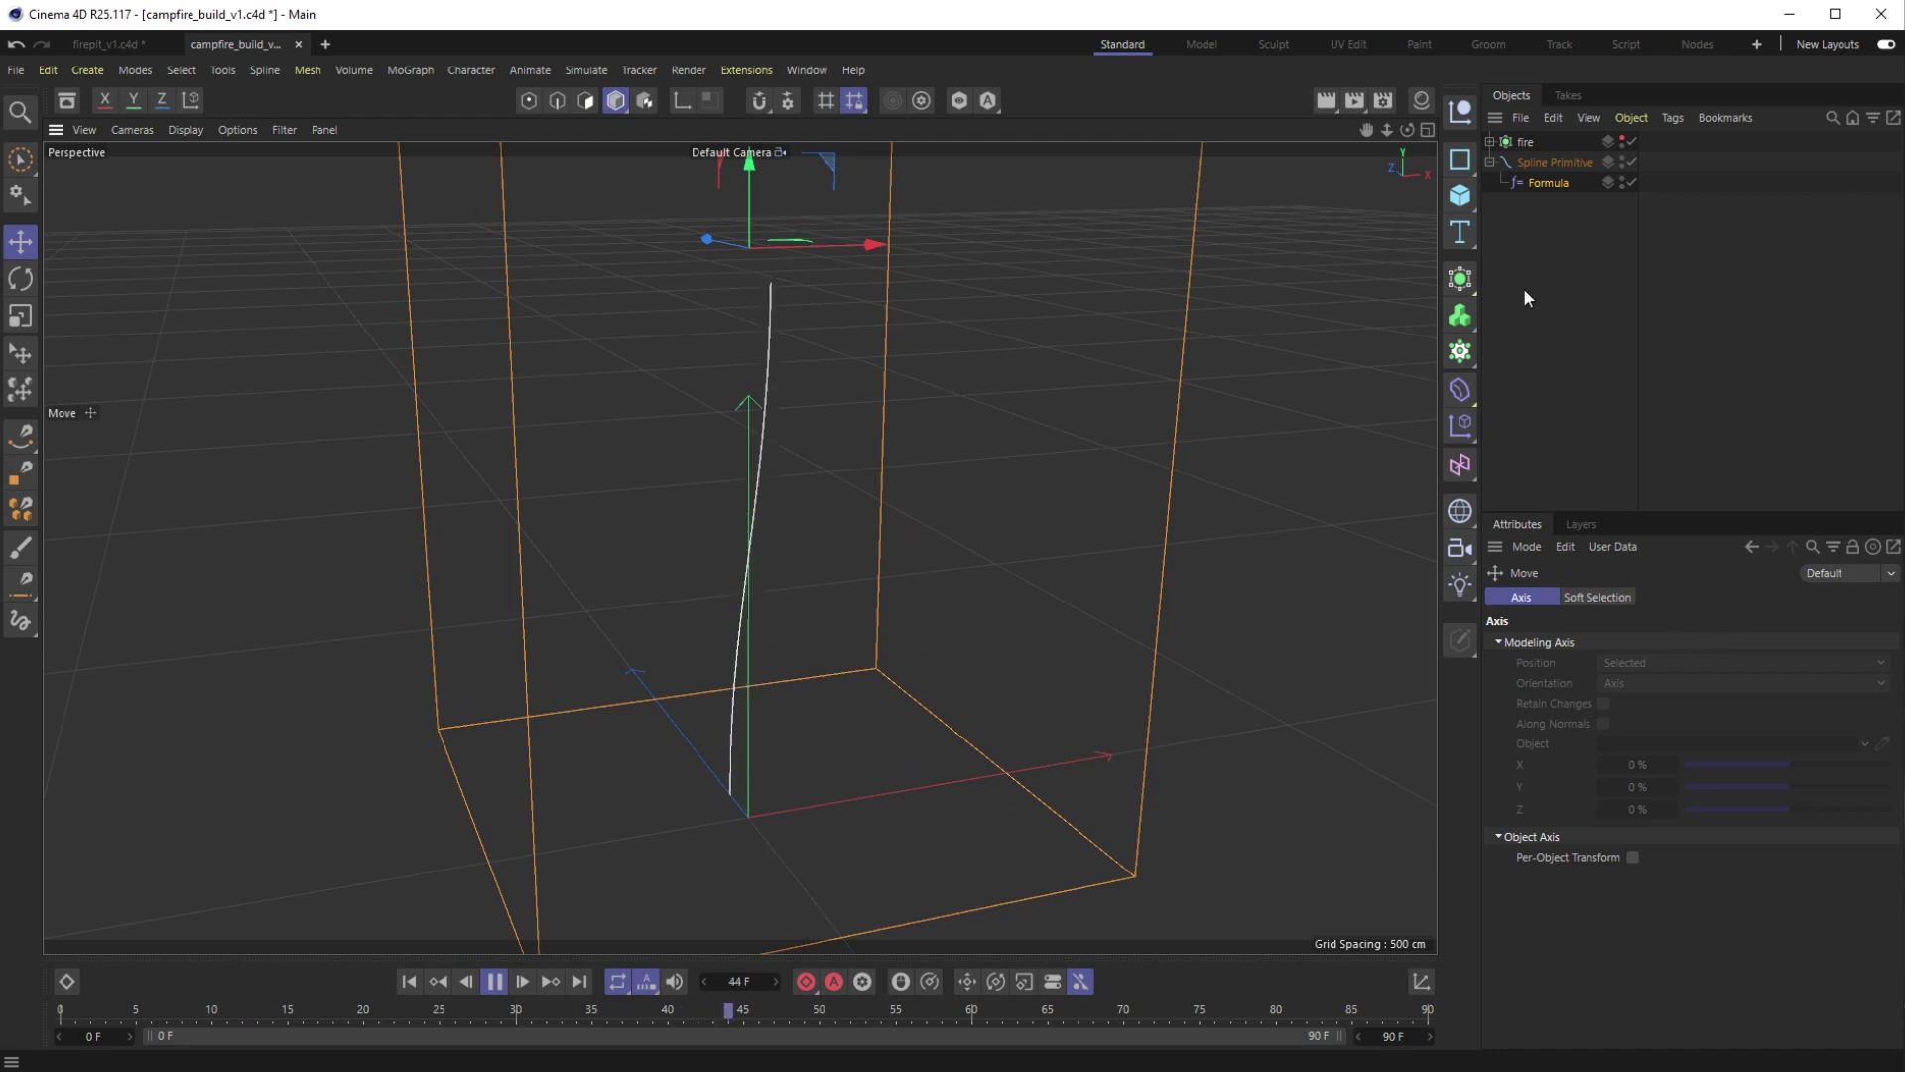
Change the formula's multiplier from 1 to 1.4, then deselect and orbit to a front view
left_click(1544, 184)
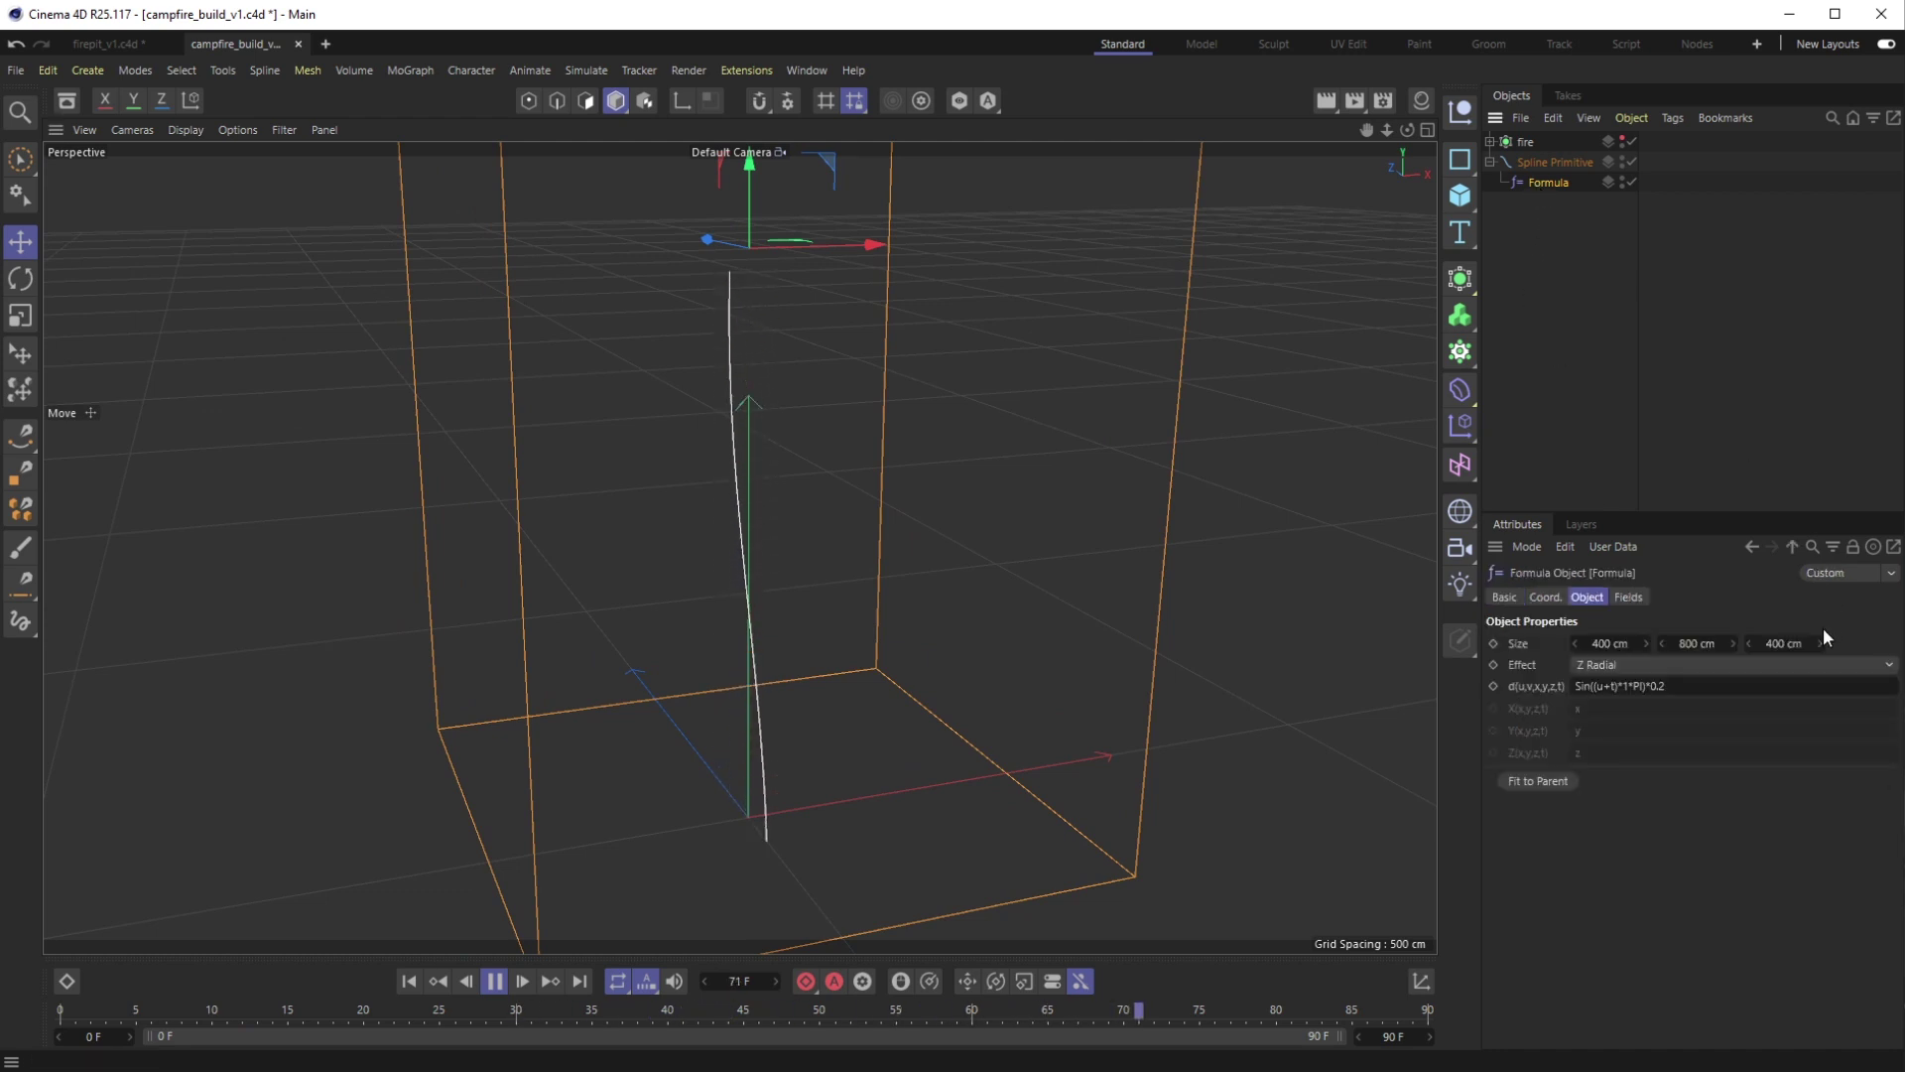
double_click(1624, 685)
type("1.")
type(".4")
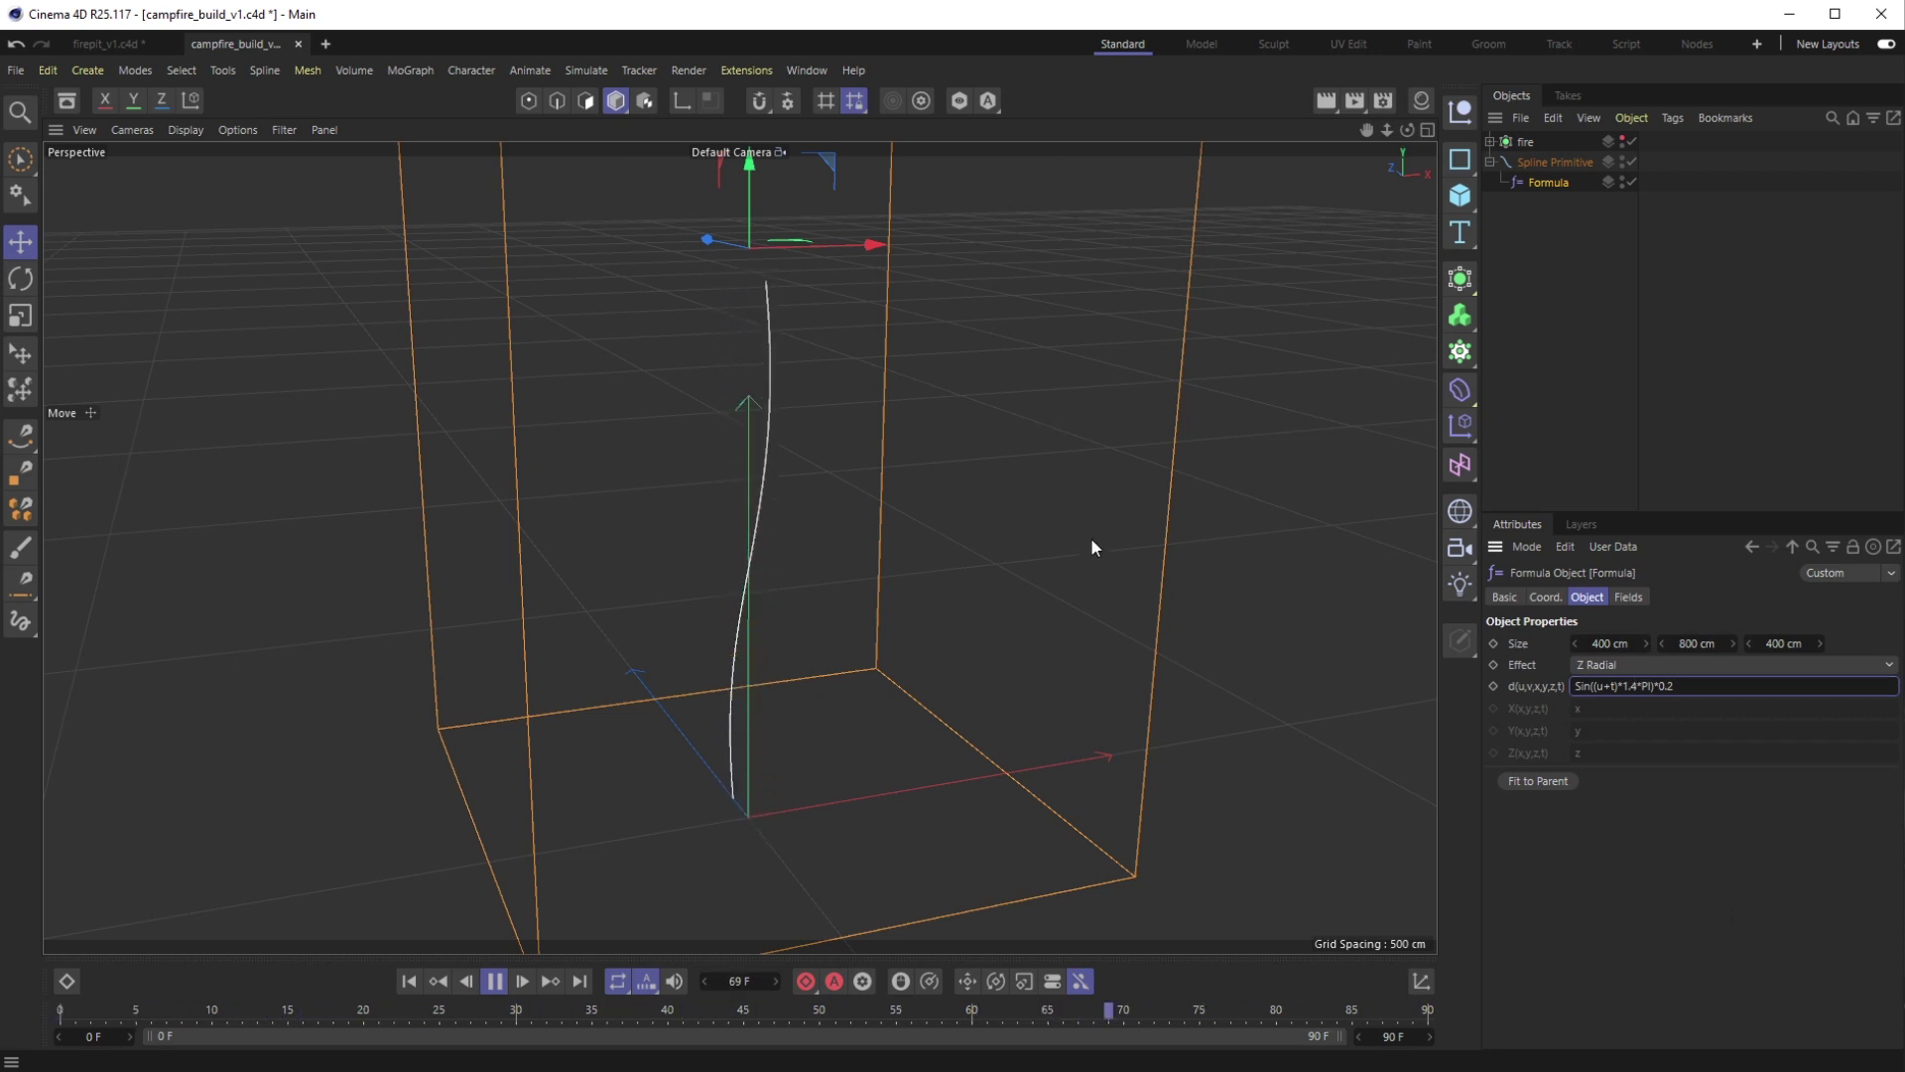
left_click(1544, 227)
left_click_drag(845, 382, 923, 389, "alt")
Unhide the campfire, then scale the Spline Primitive toward 120.8 cm and slide it along depth
left_click(1623, 138)
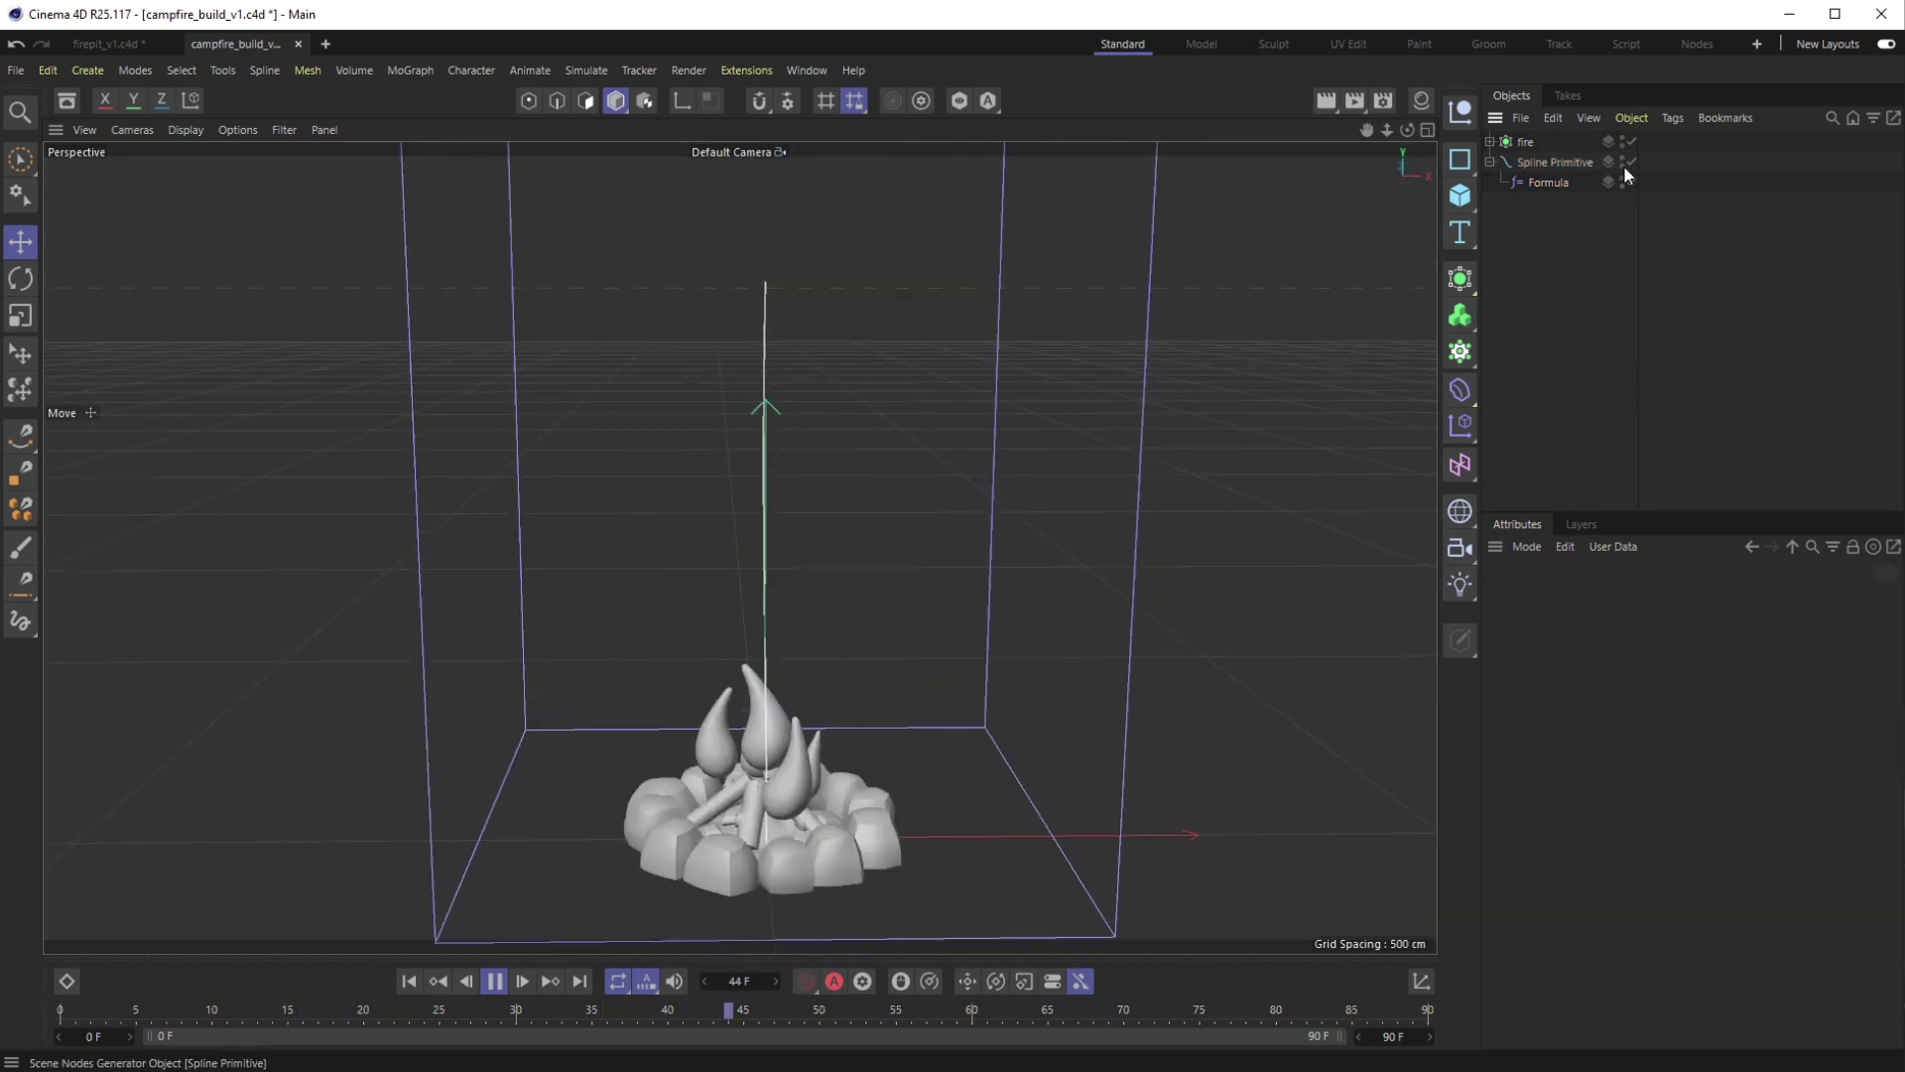
left_click(1527, 143)
left_click(1556, 162)
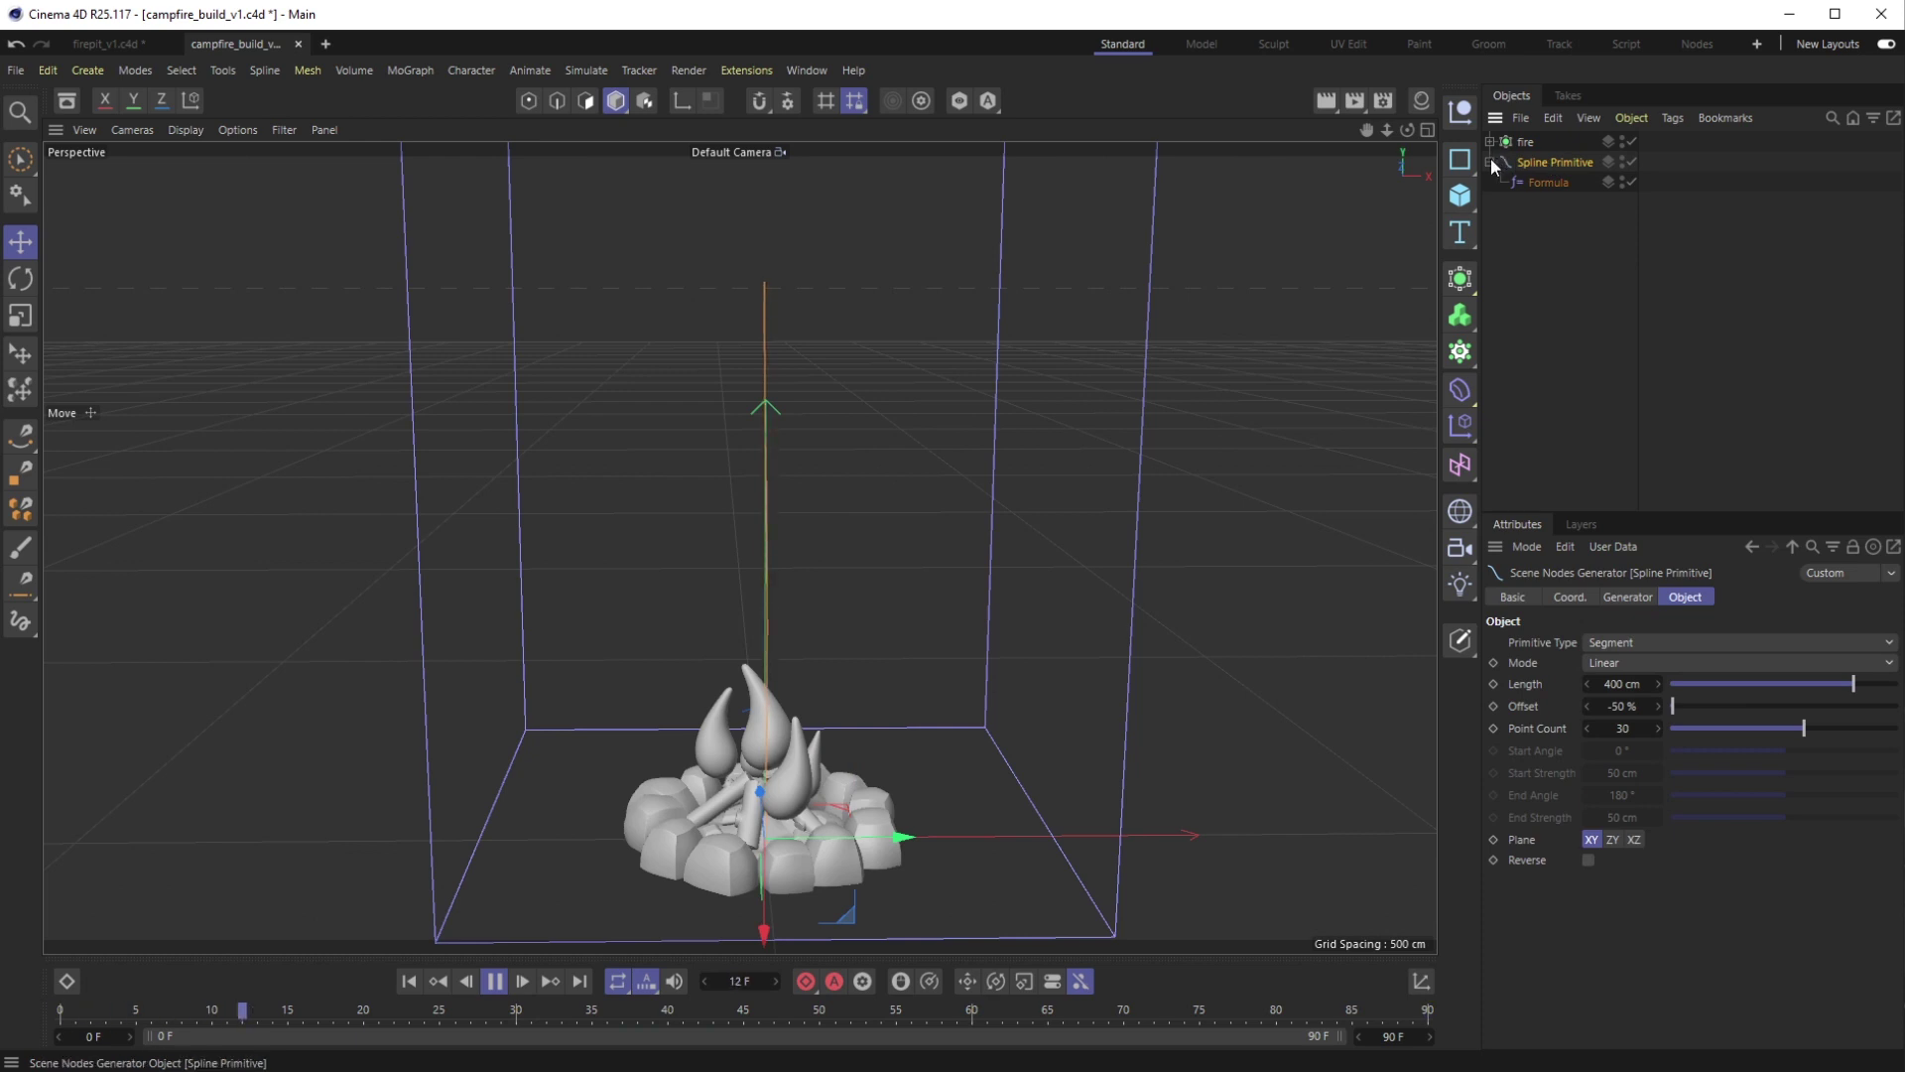
key("t")
left_click_drag(1223, 602, 811, 751)
key("e")
left_click_drag(769, 949, 825, 852)
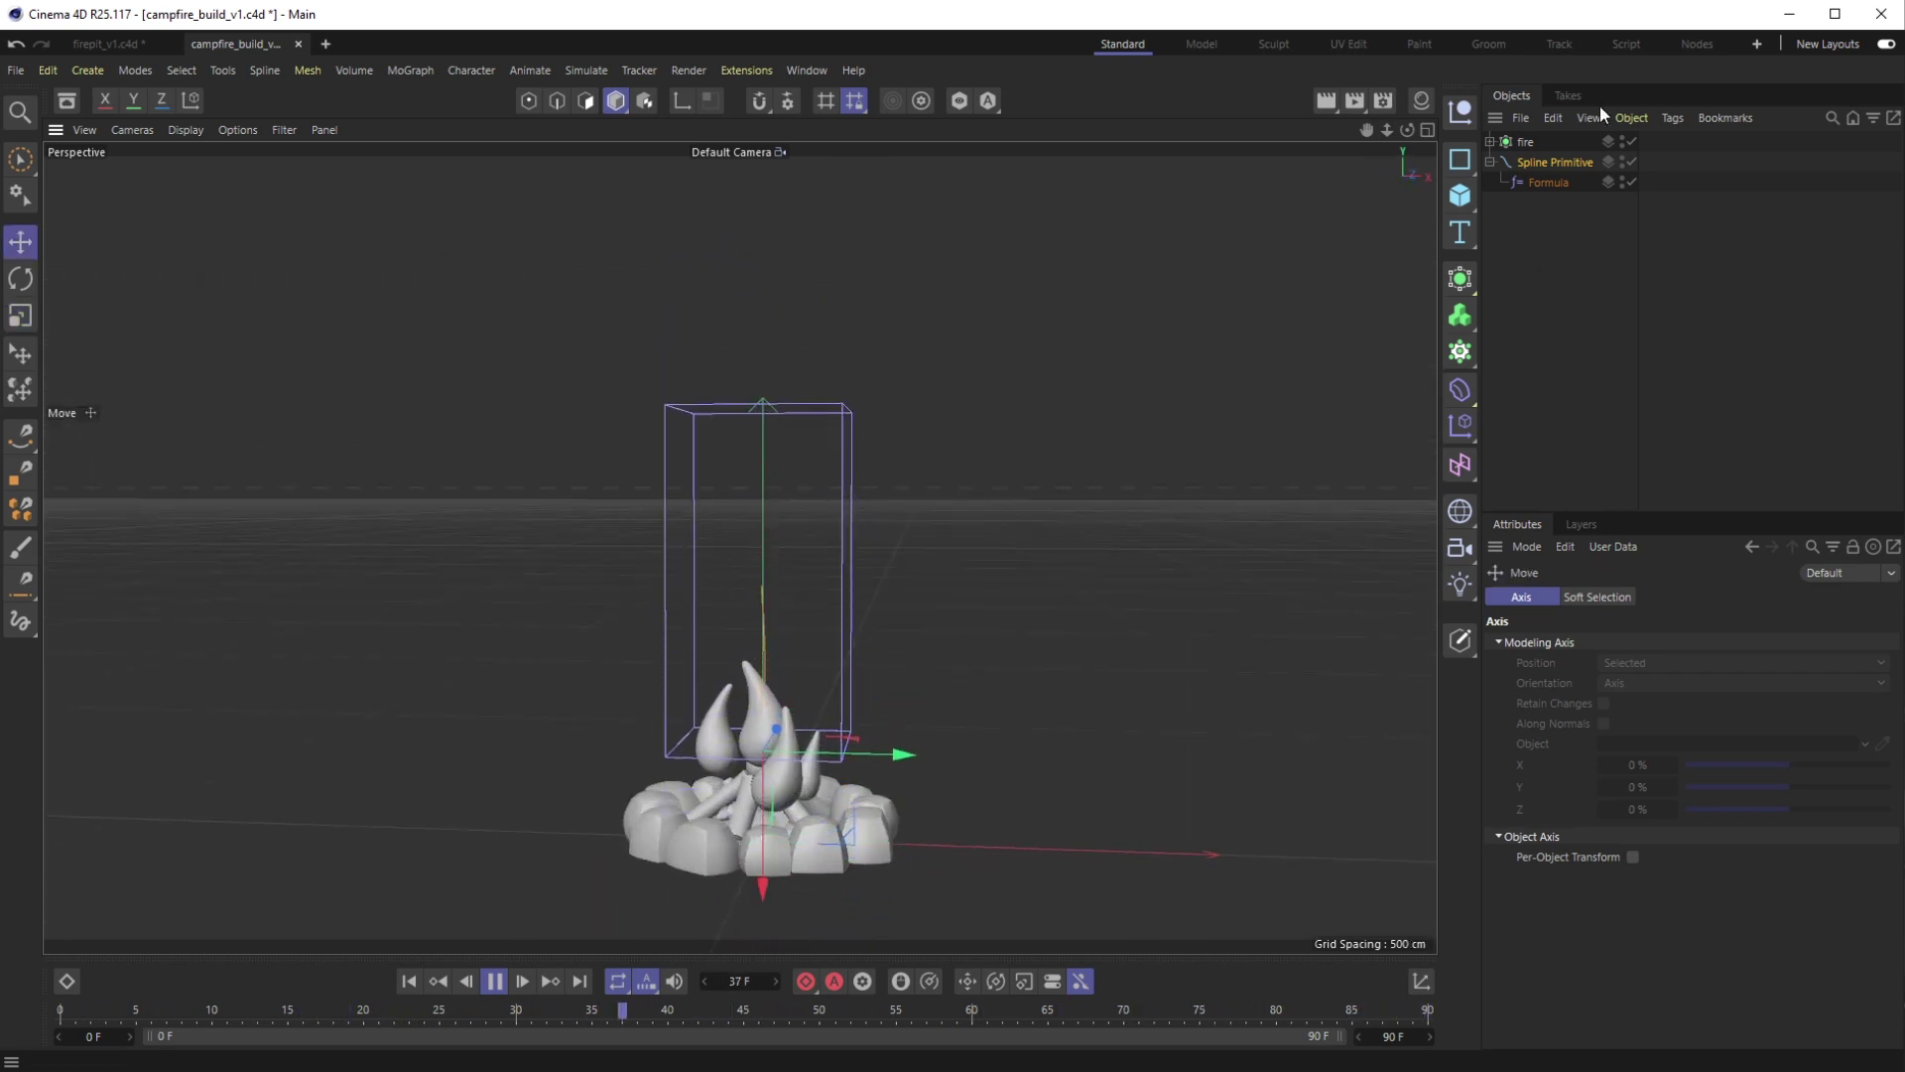
Select flame_2 in the fire's flames group and move the view closer to the campfire
left_click(1489, 142)
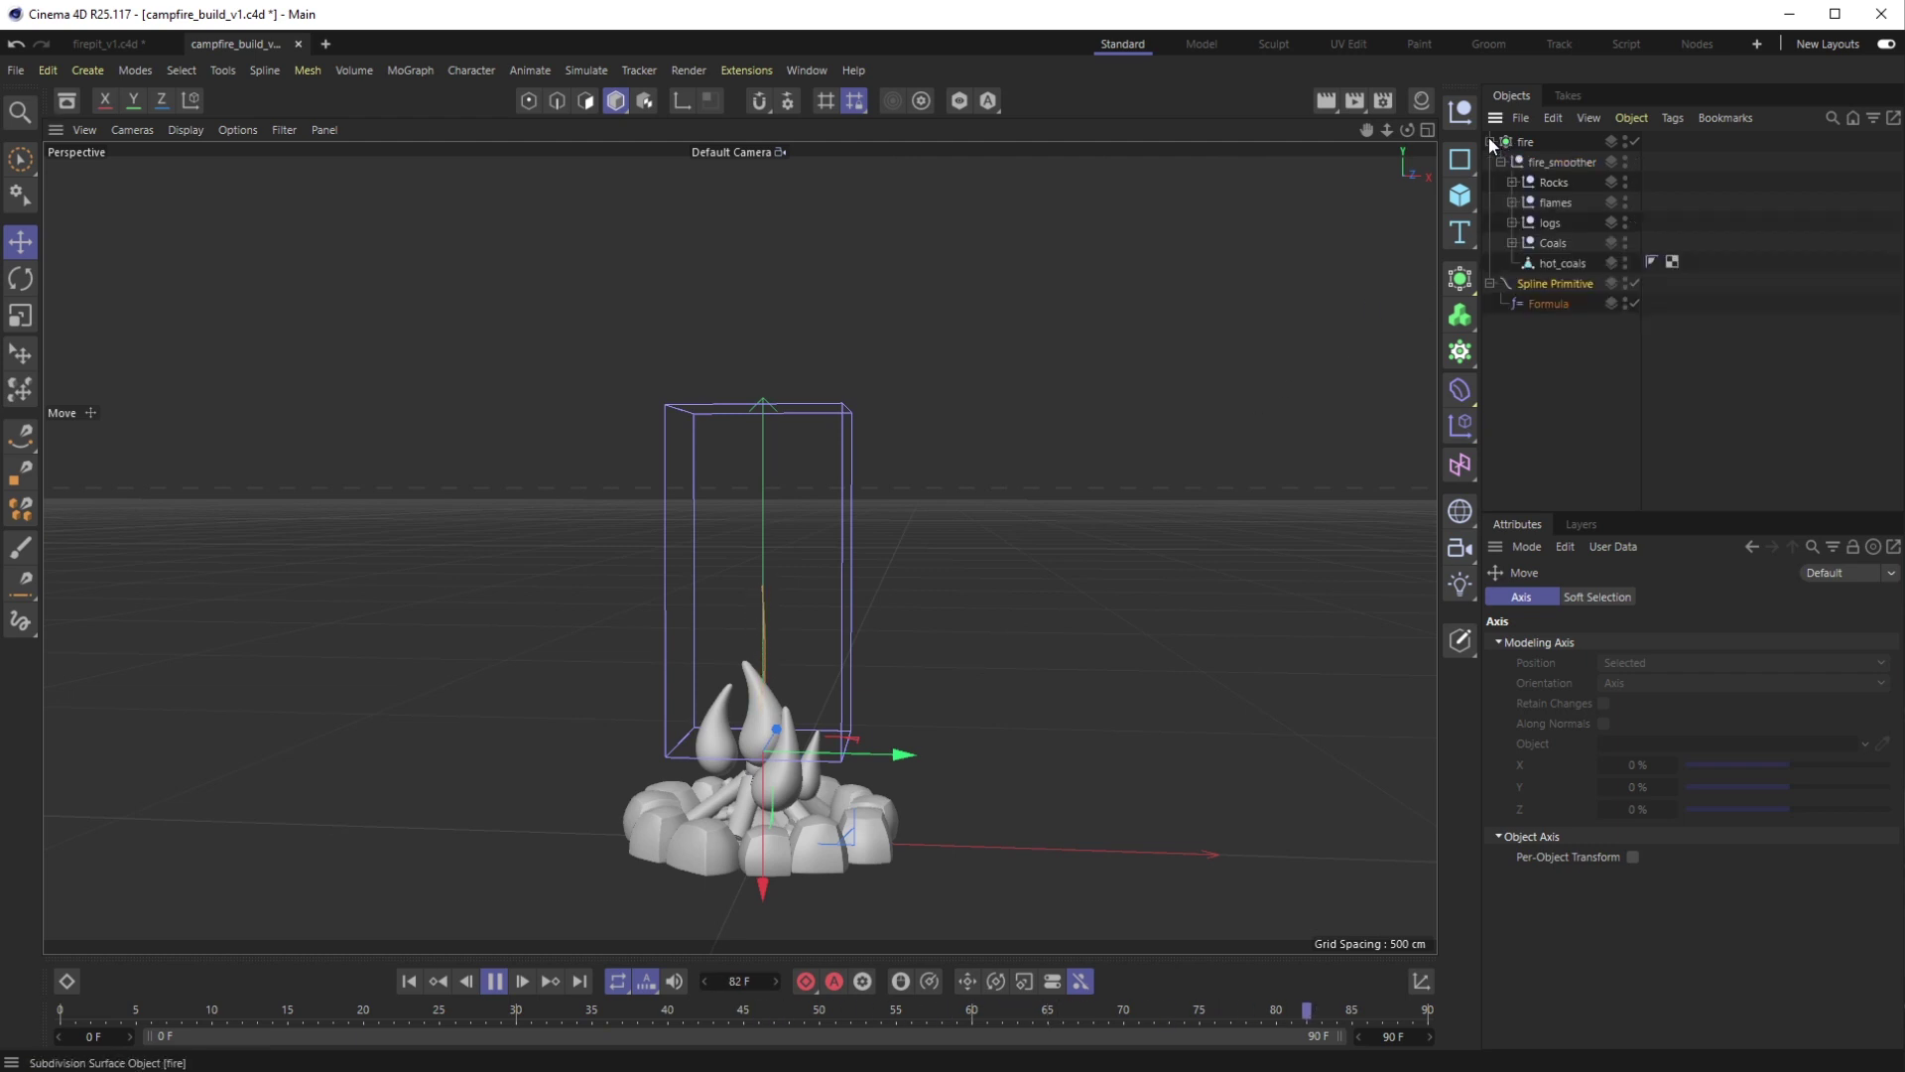
left_click(1512, 203)
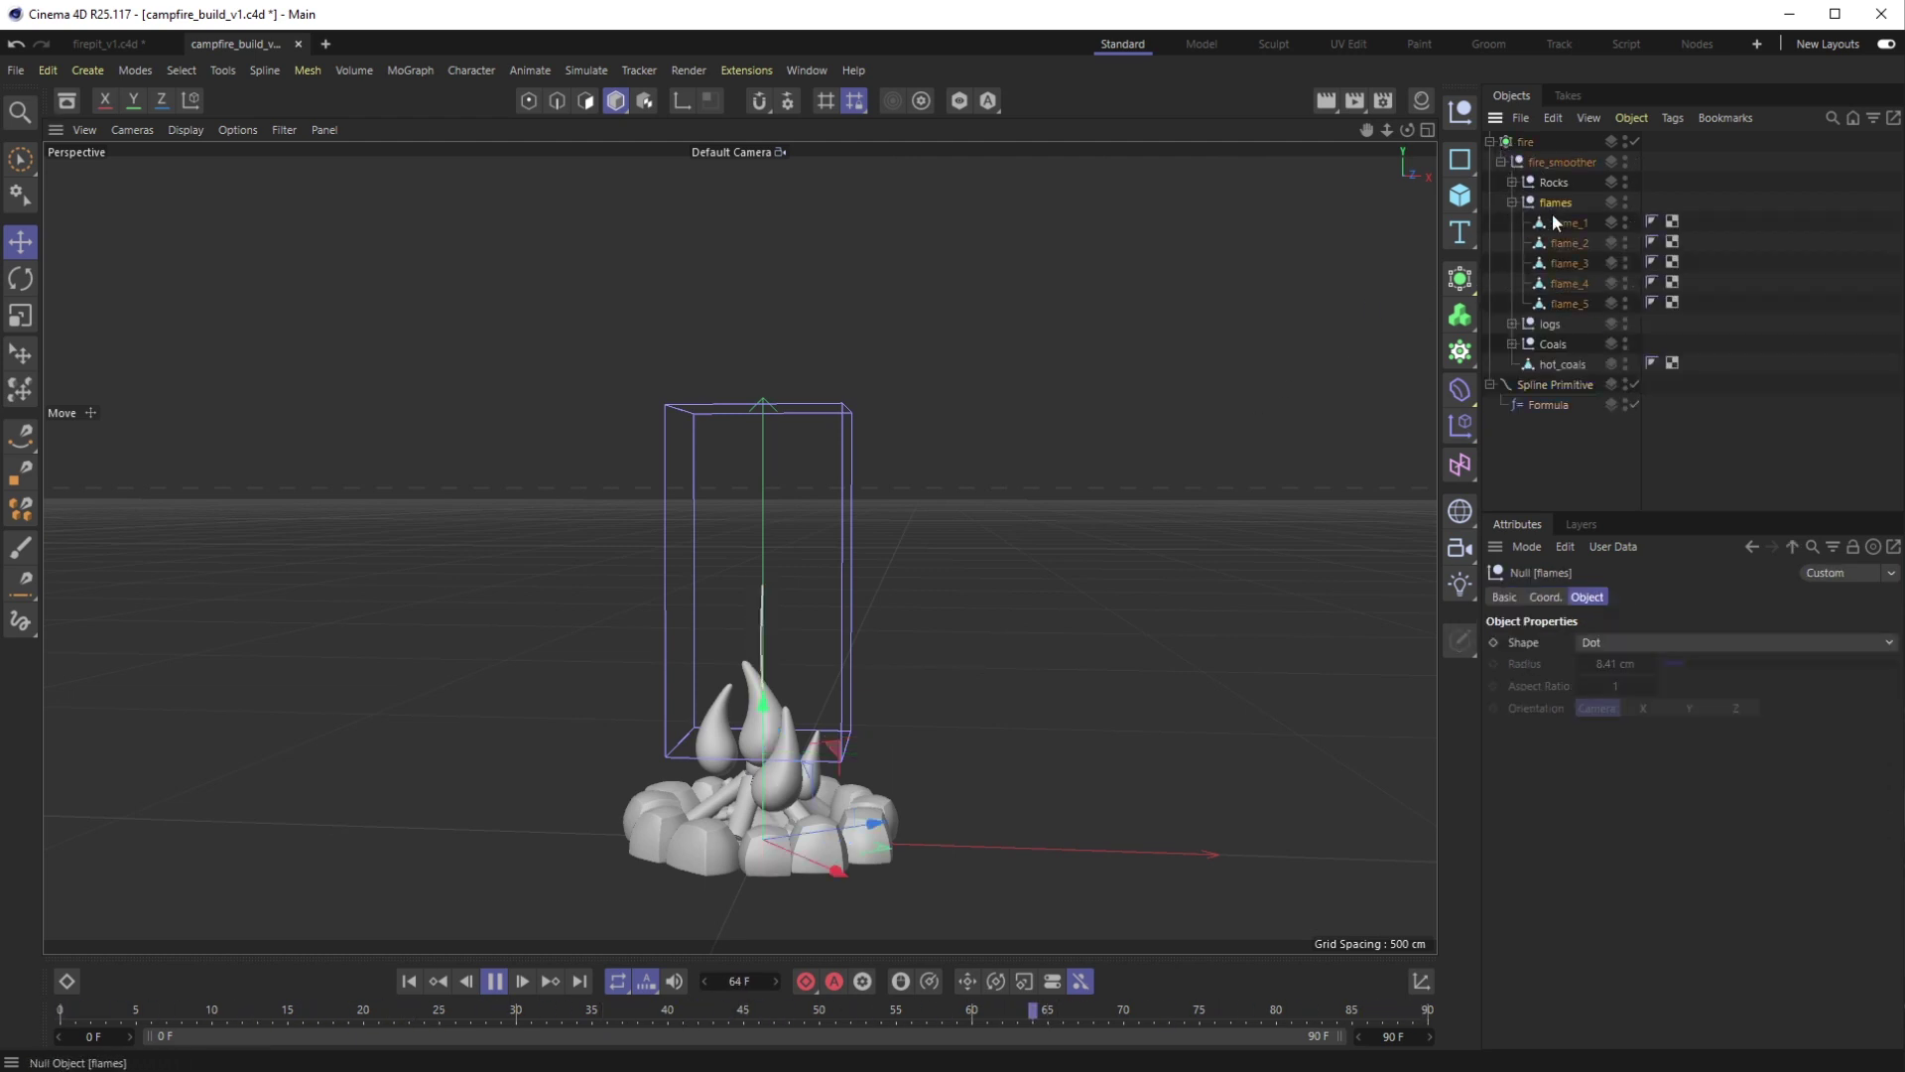
left_click(1568, 242)
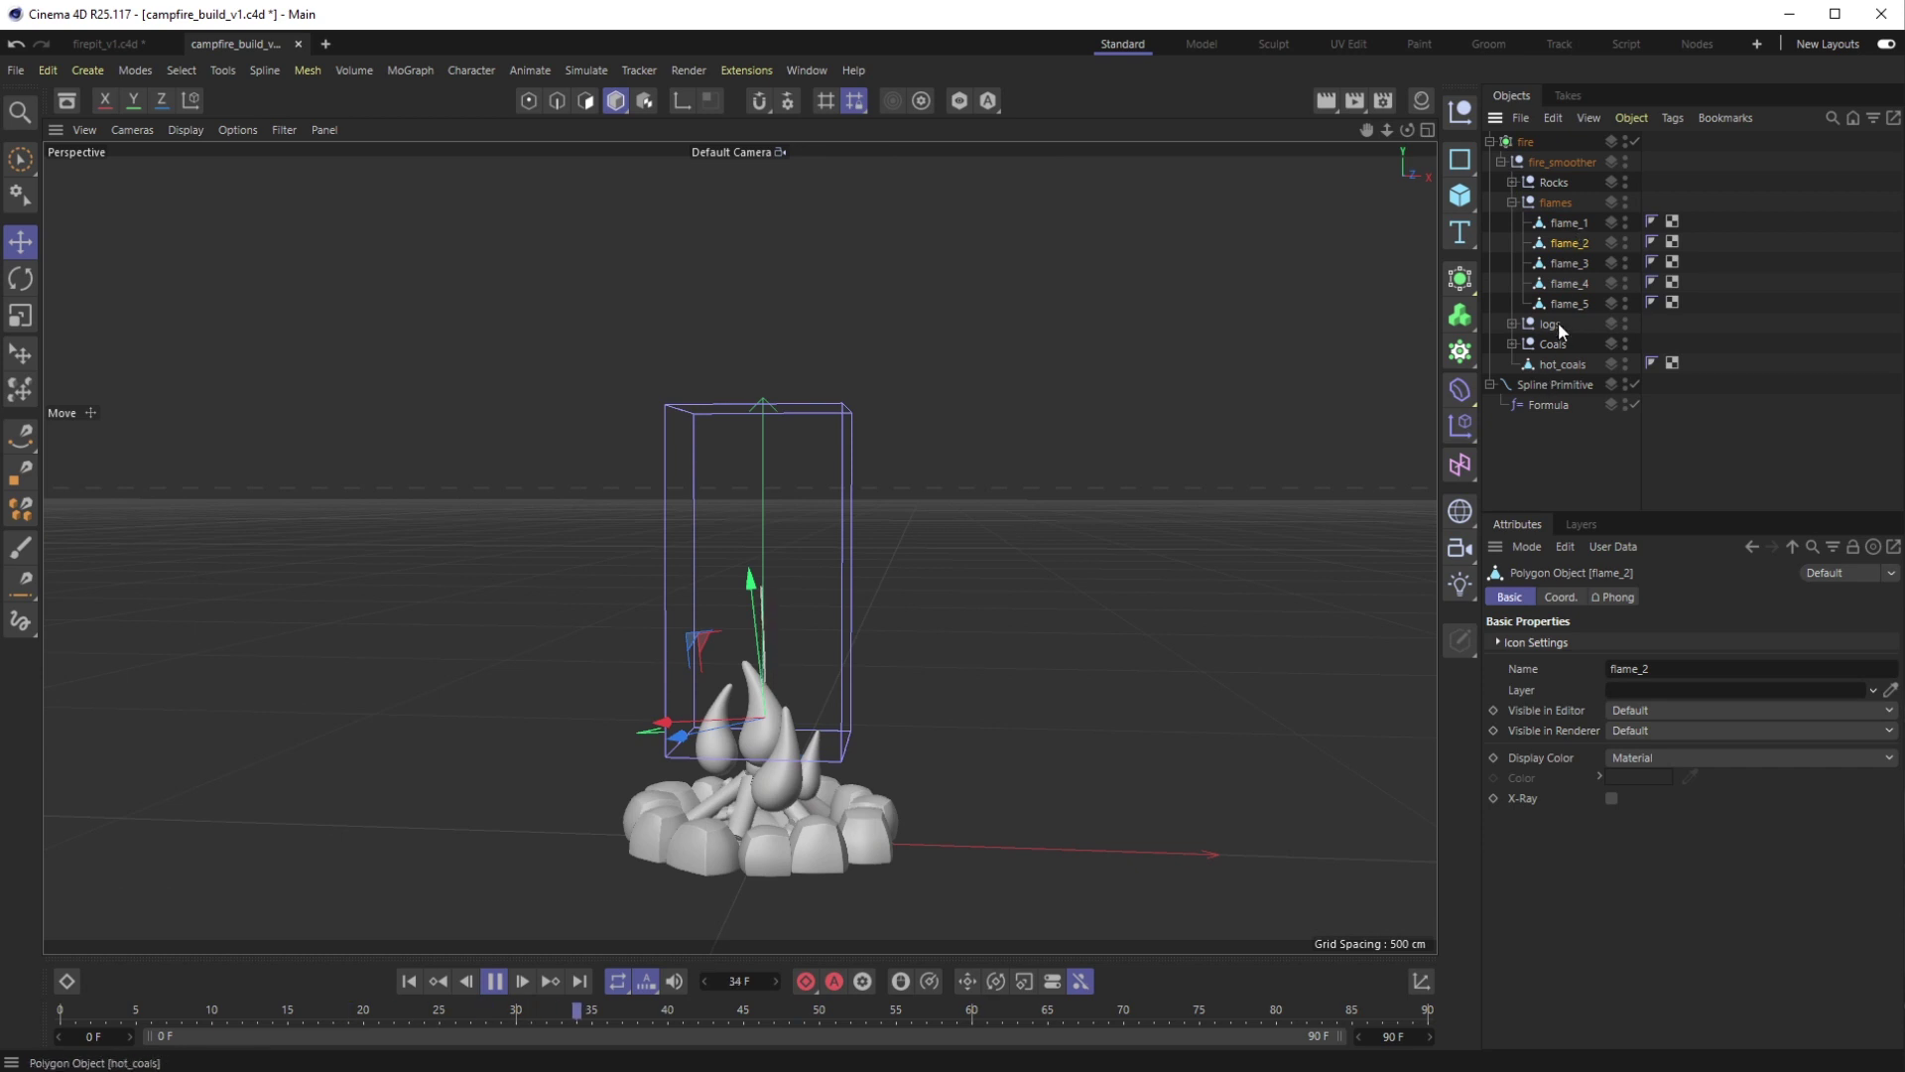
left_click_drag(854, 596, 932, 635, "alt")
right_click_drag(788, 778, 903, 938, "alt")
middle_click_drag(903, 937, 907, 729, "alt")
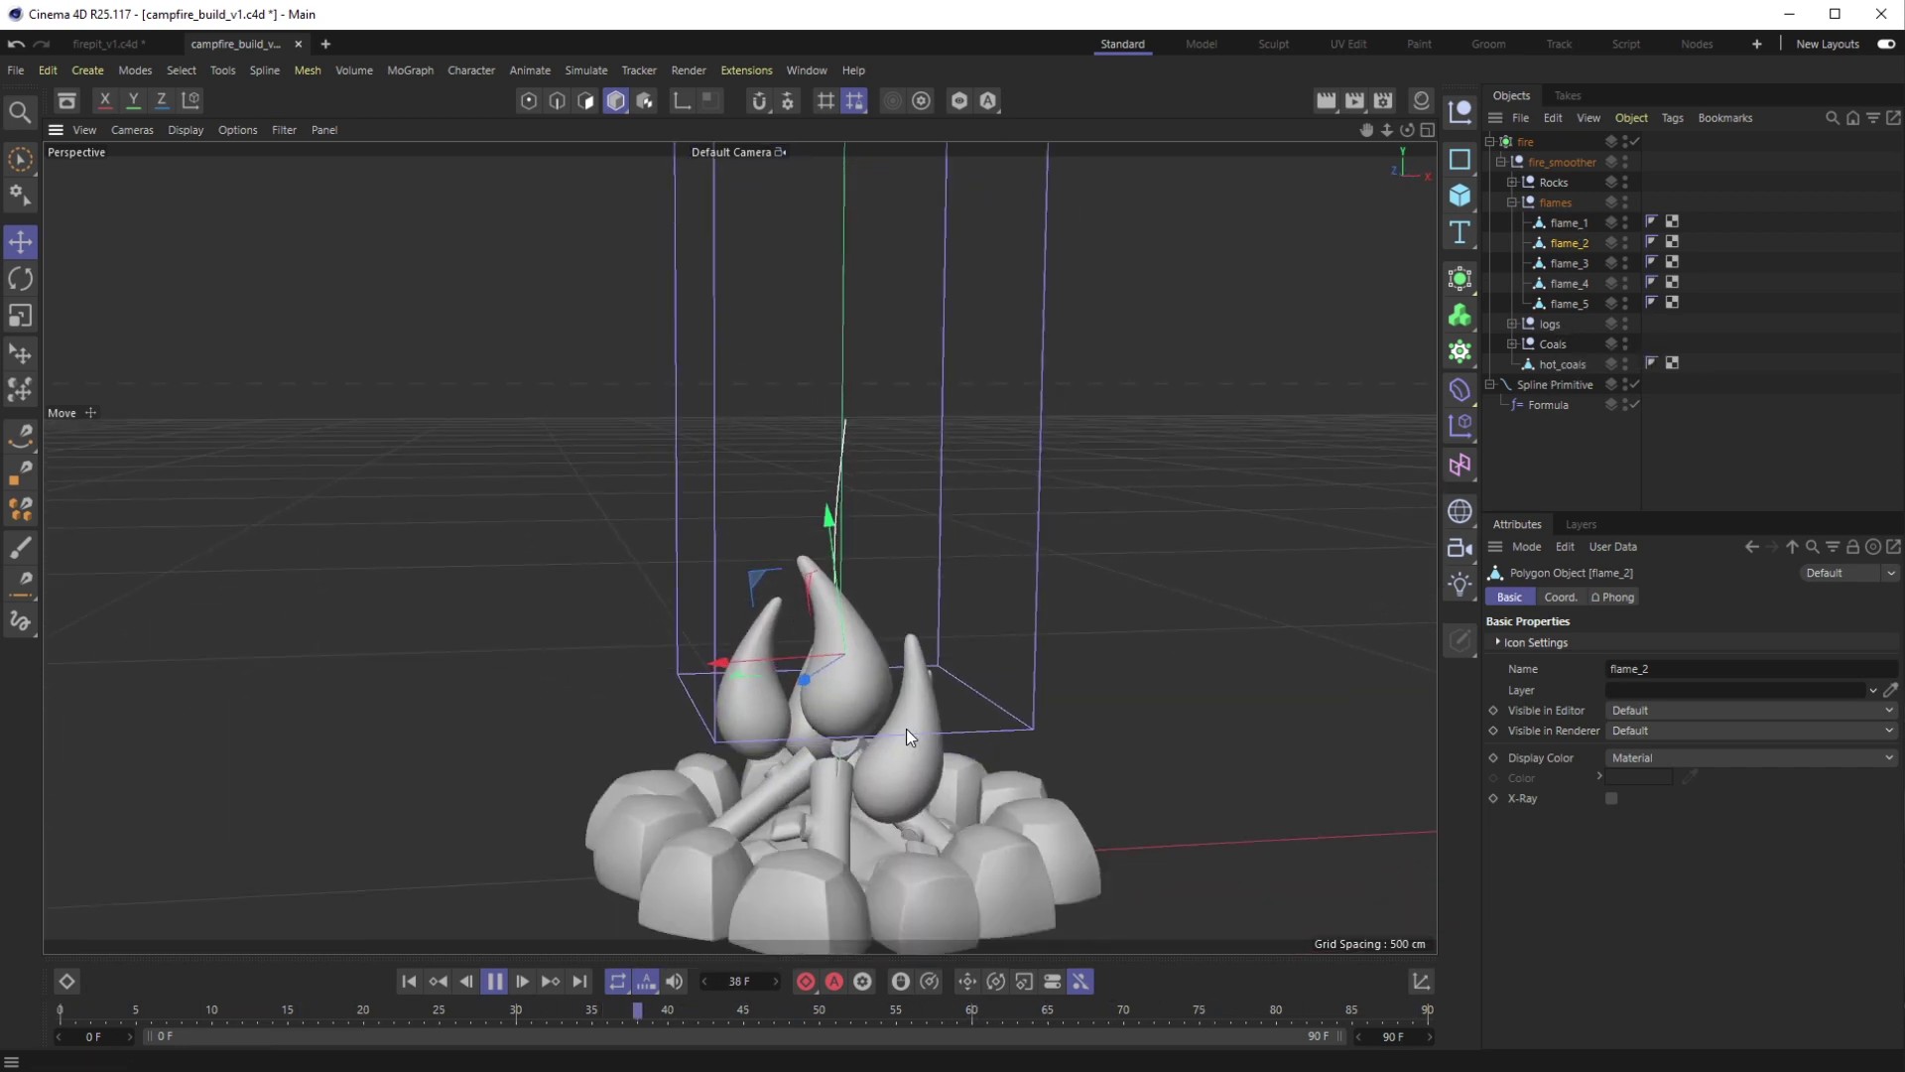
Lower the Spline Primitive into the flames in the side view, then return to a high perspective view
middle_click(893, 628)
middle_click(357, 731)
scroll(781, 469, "up", 6)
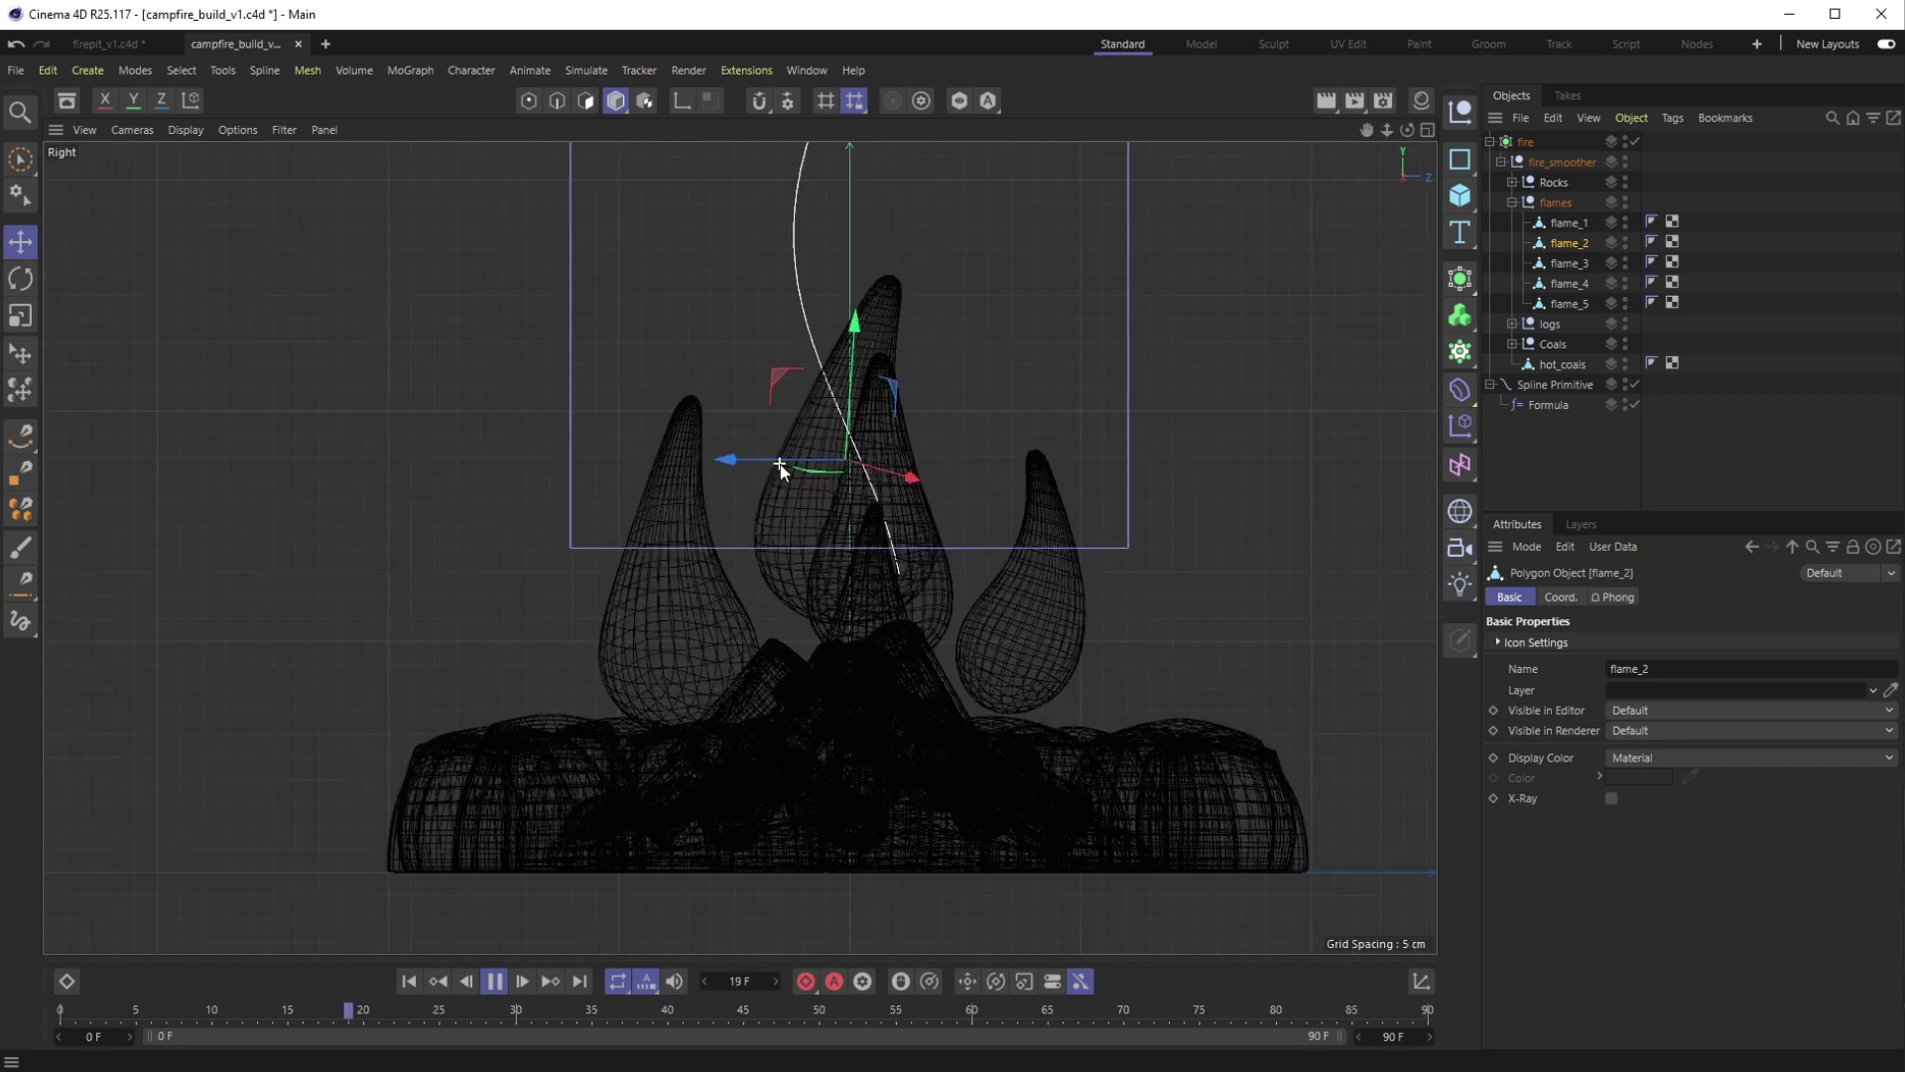
left_click(871, 378)
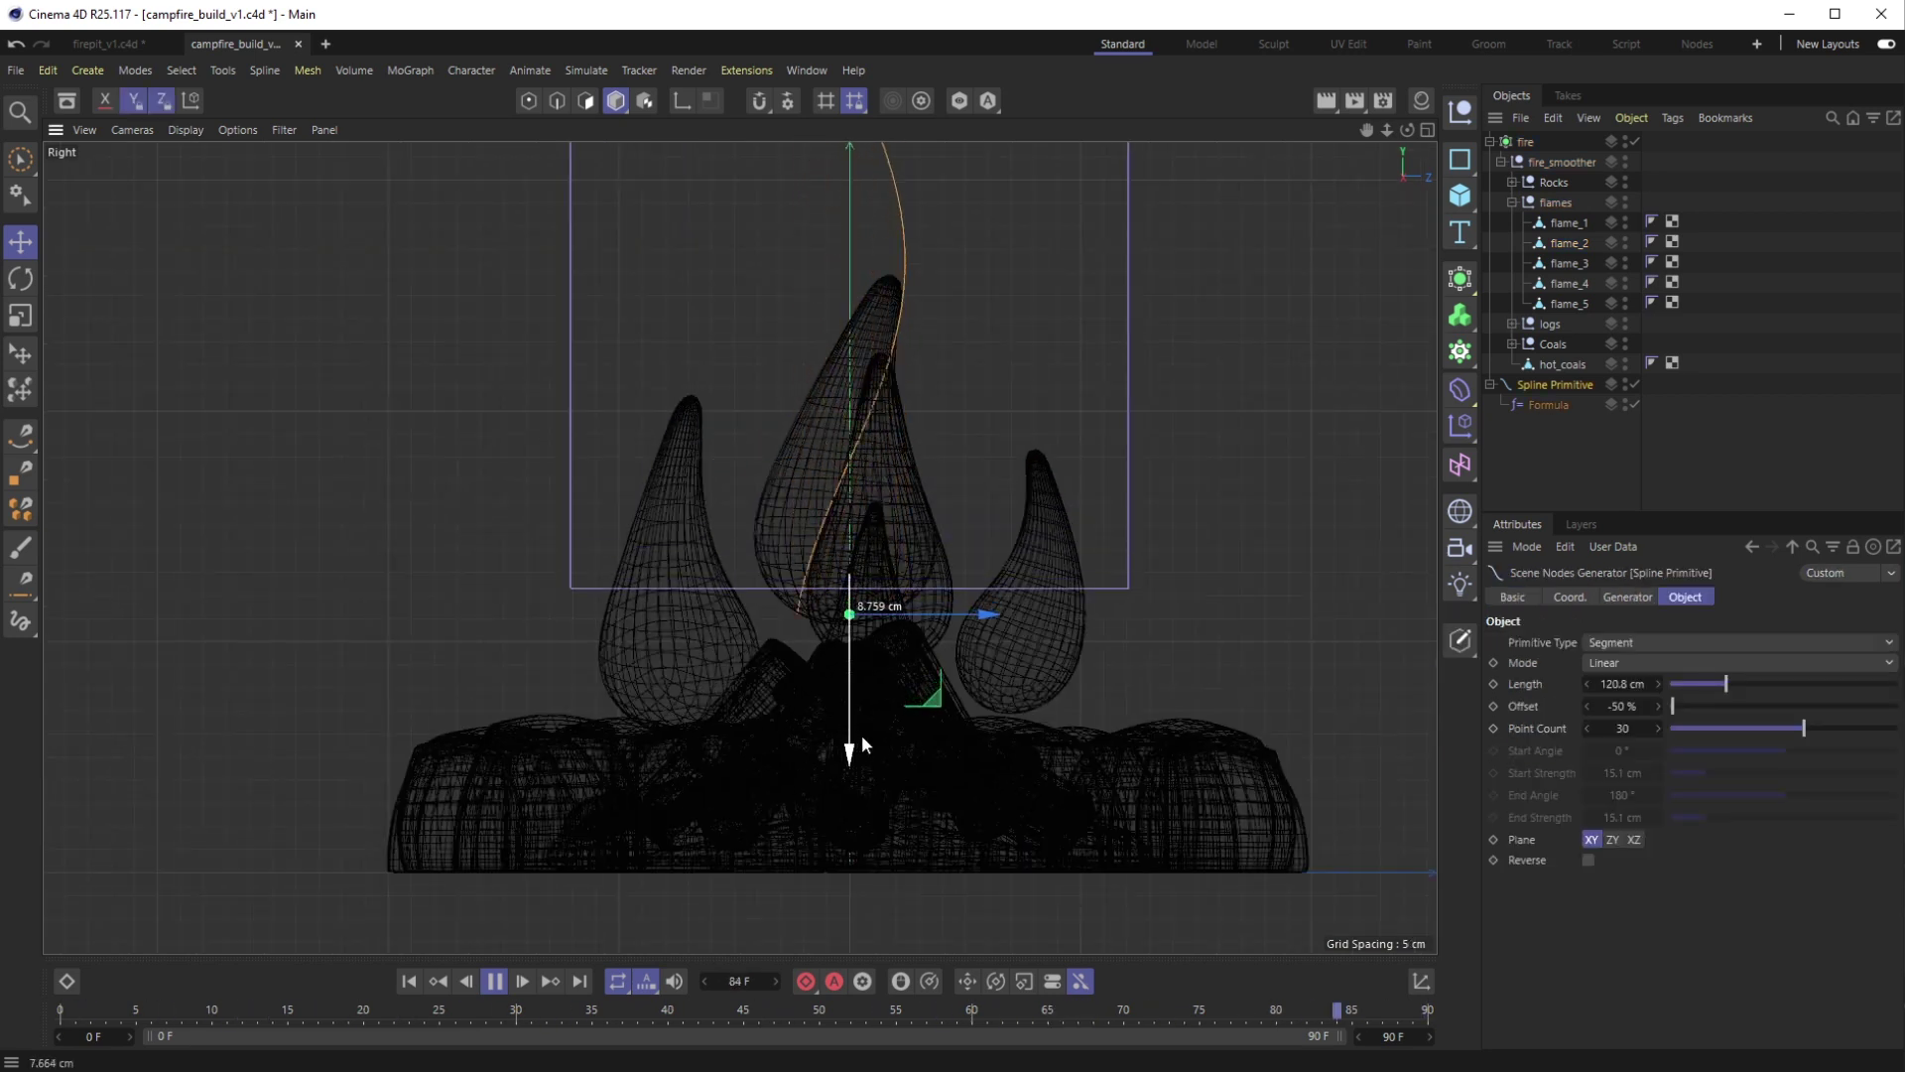
left_click_drag(861, 737, 862, 741)
middle_click(898, 531)
middle_click(637, 477)
middle_click_drag(722, 727, 718, 643, "alt")
left_click_drag(758, 705, 1280, 472, "alt")
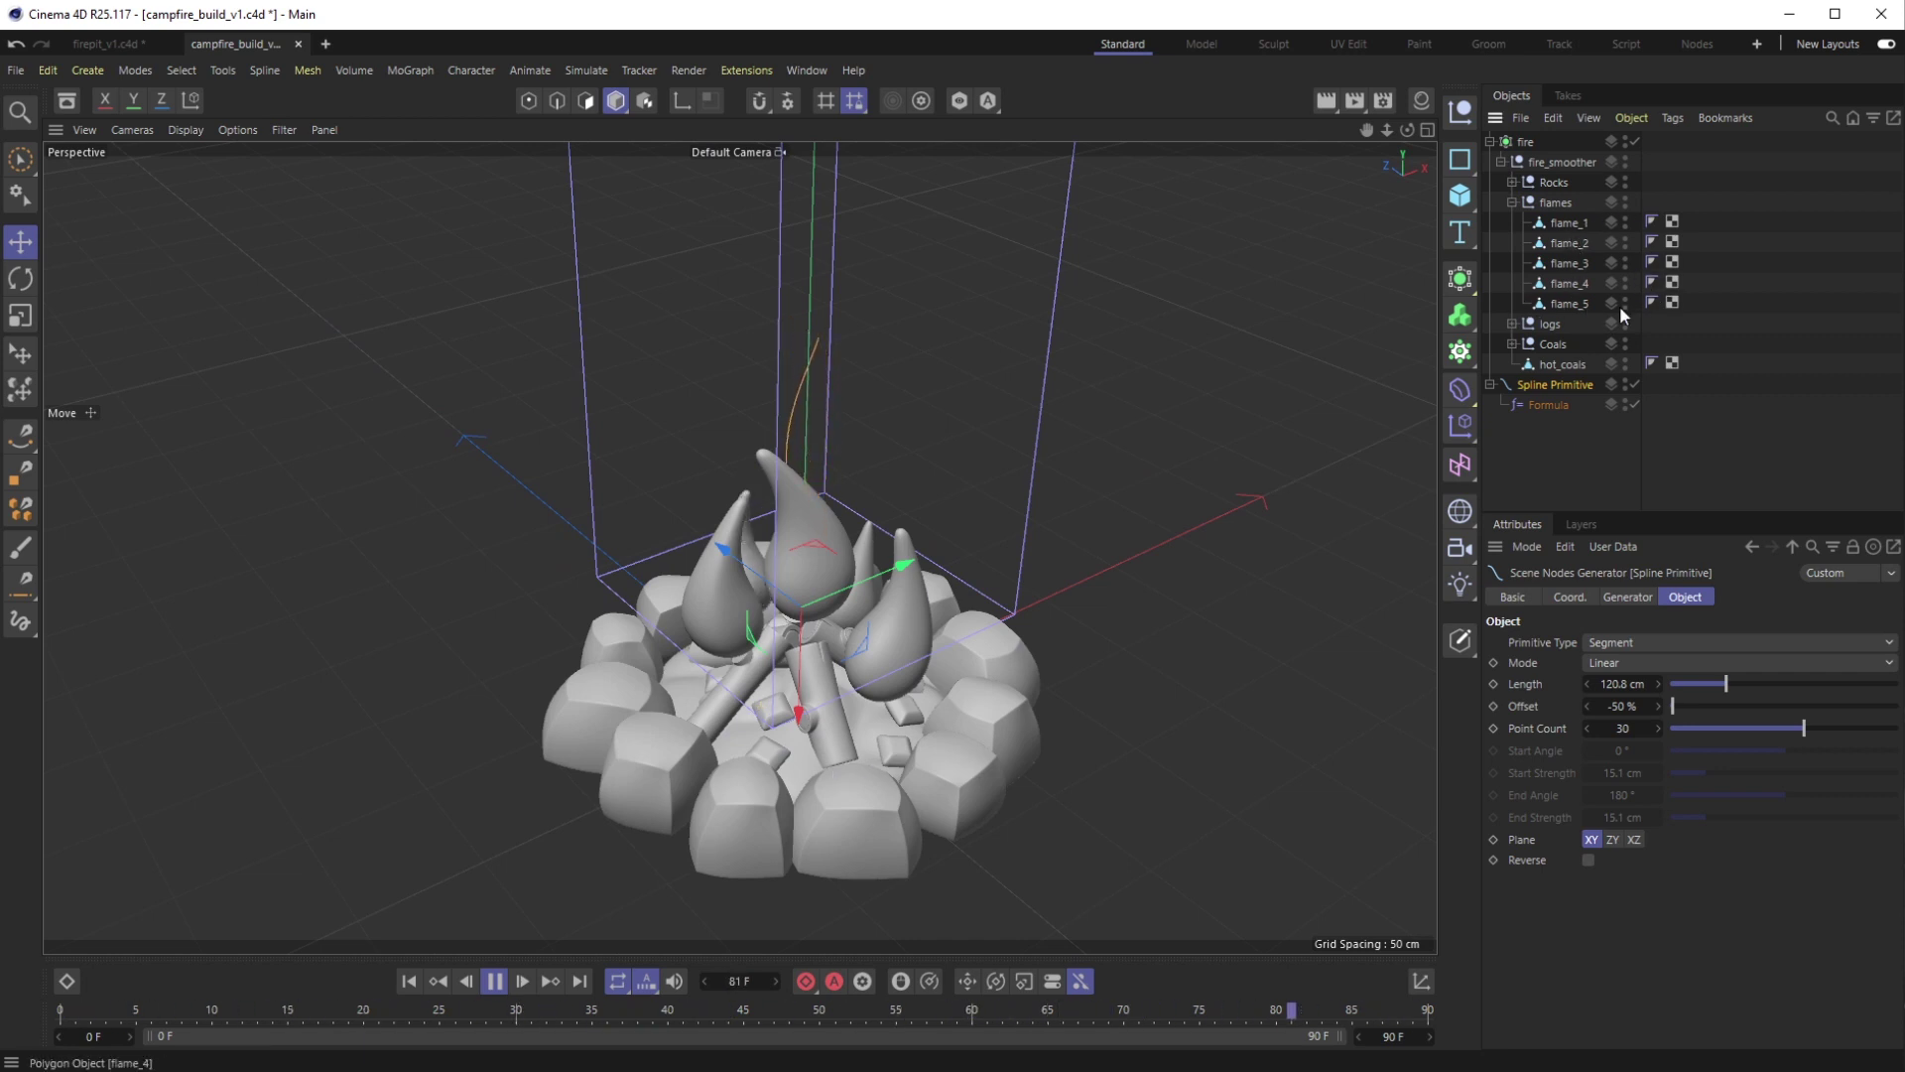
Set flame_2's editor and render visibility to off, then reselect the Spline Primitive
left_click(1564, 301)
left_click(1544, 243)
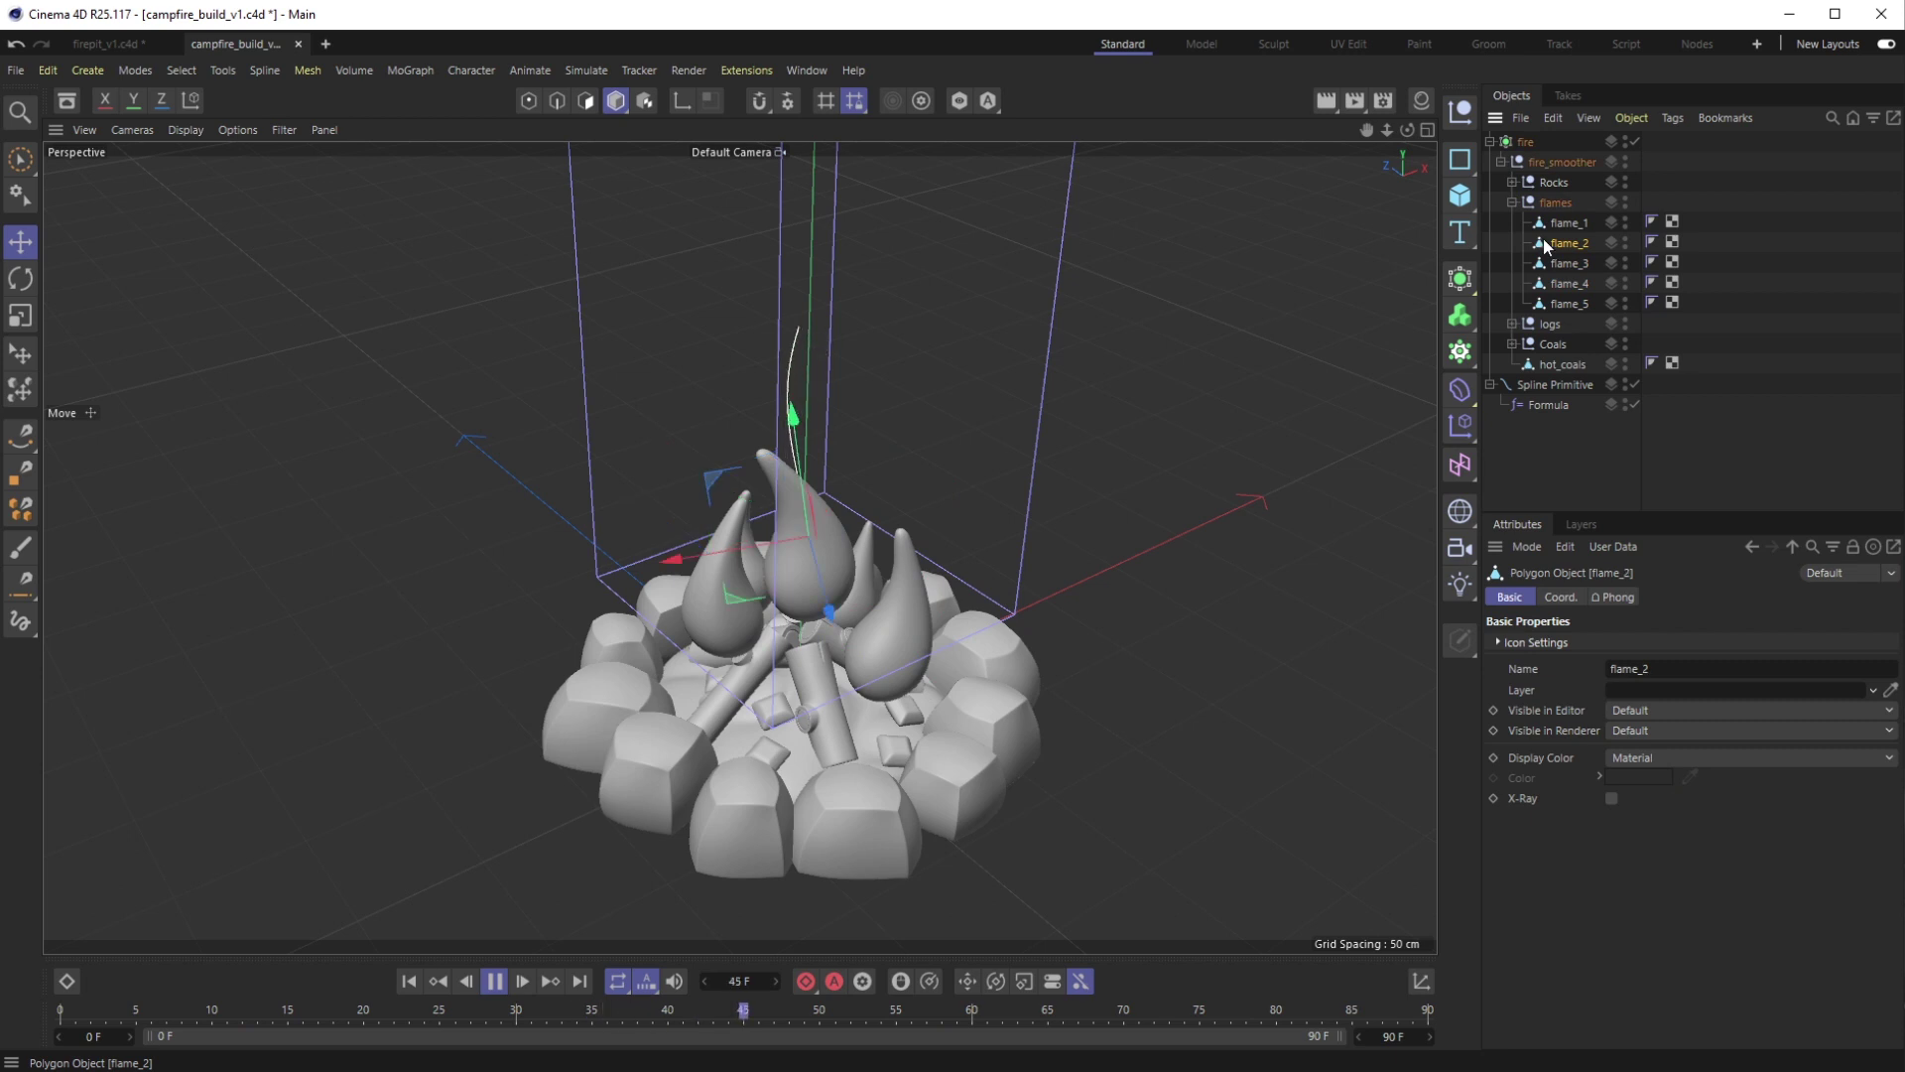
double_click(1625, 239)
double_click(1626, 247)
left_click_drag(1131, 610, 1159, 509, "alt")
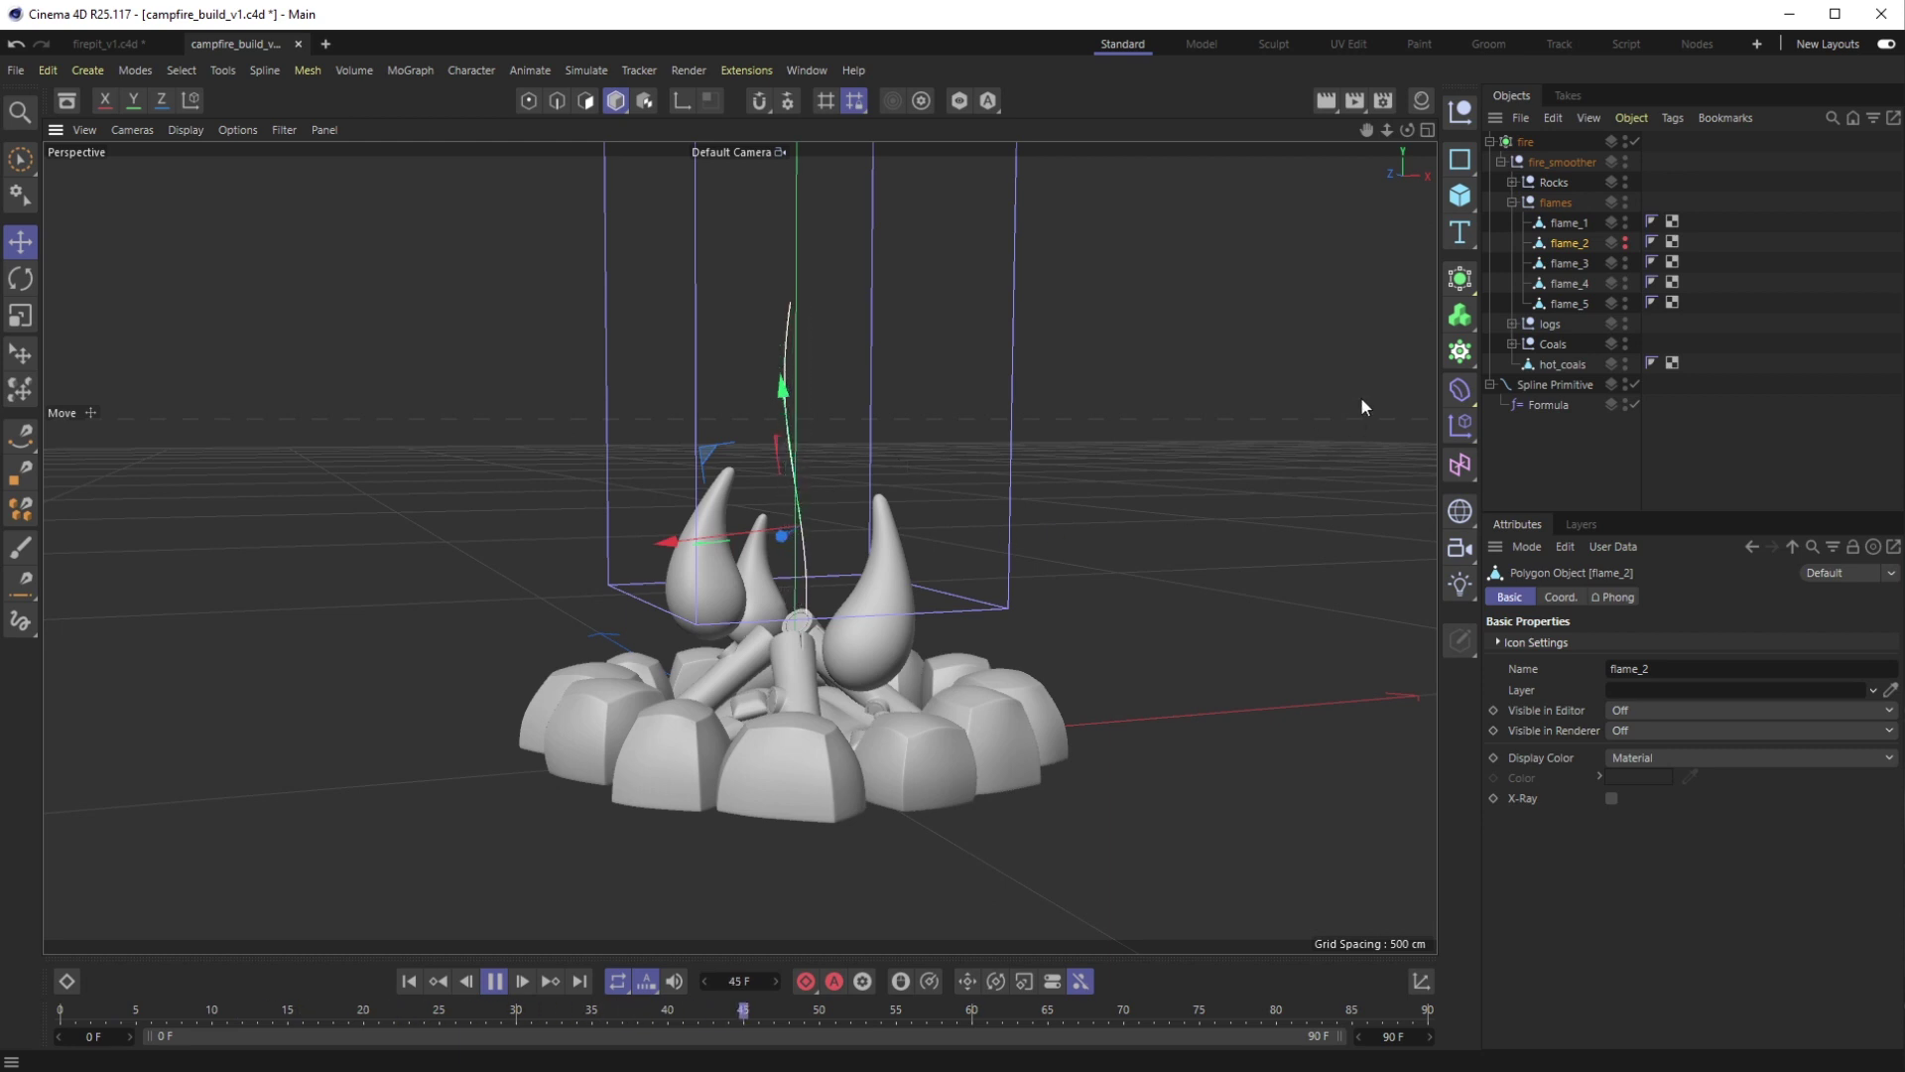
left_click(1553, 385)
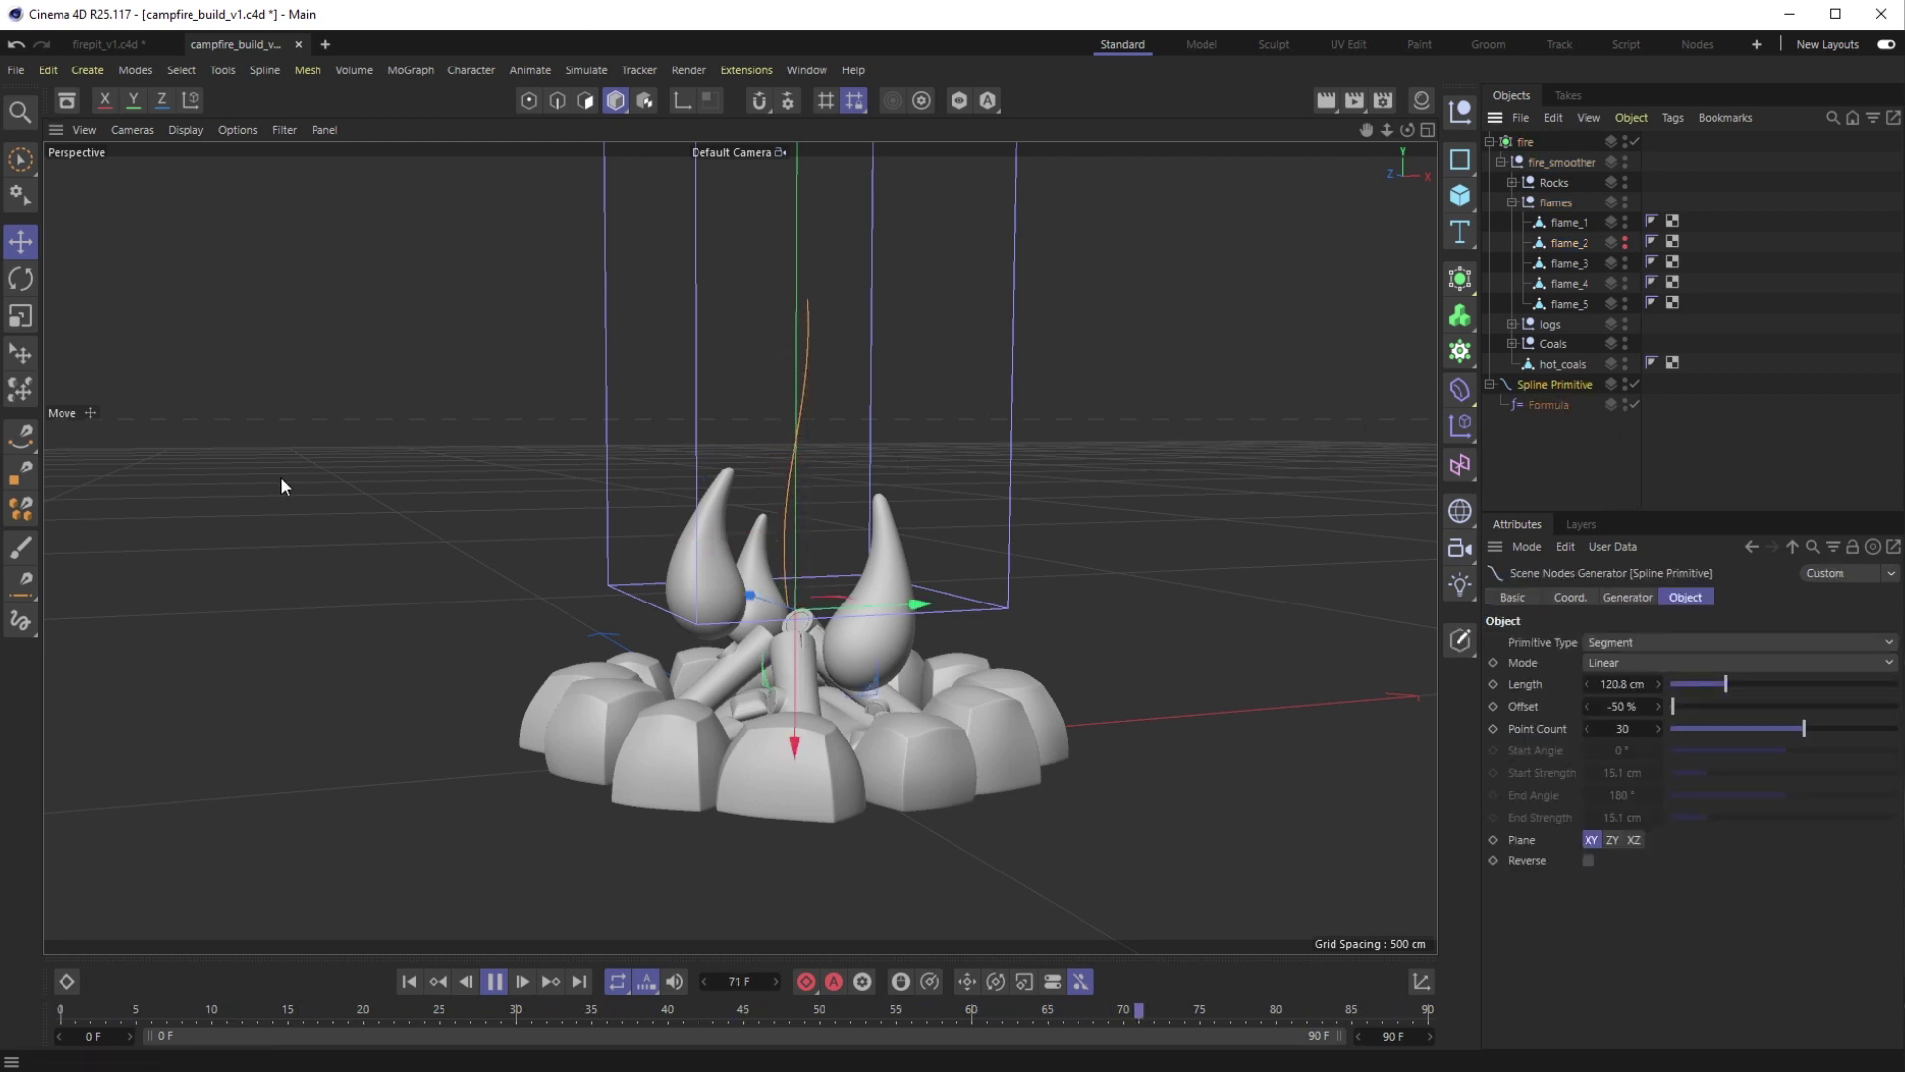
Add a Sweep generator and place the wavy Spline Primitive inside it
left_click(1460, 281)
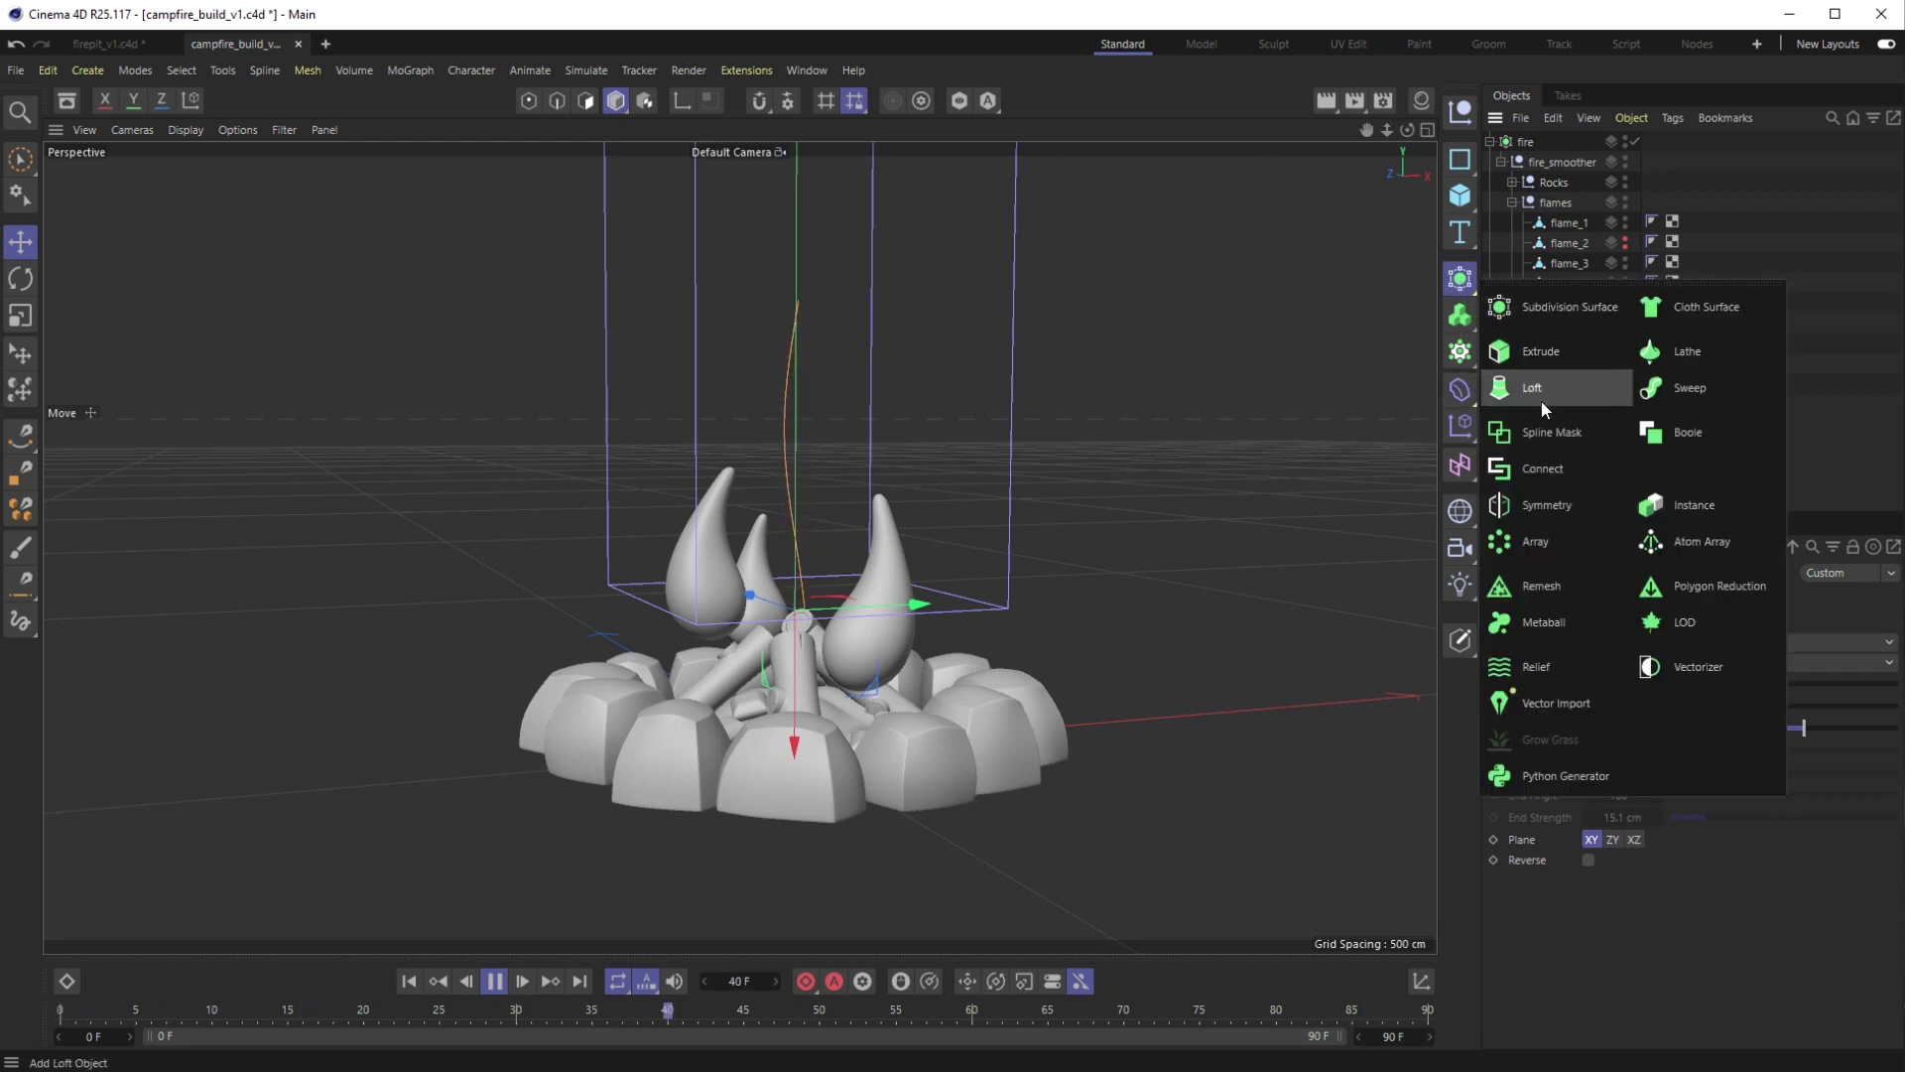
left_click(1692, 386)
mouse_move(1556, 403)
left_mouse_down()
mouse_move(1515, 402)
mouse_move(1534, 385)
left_mouse_up()
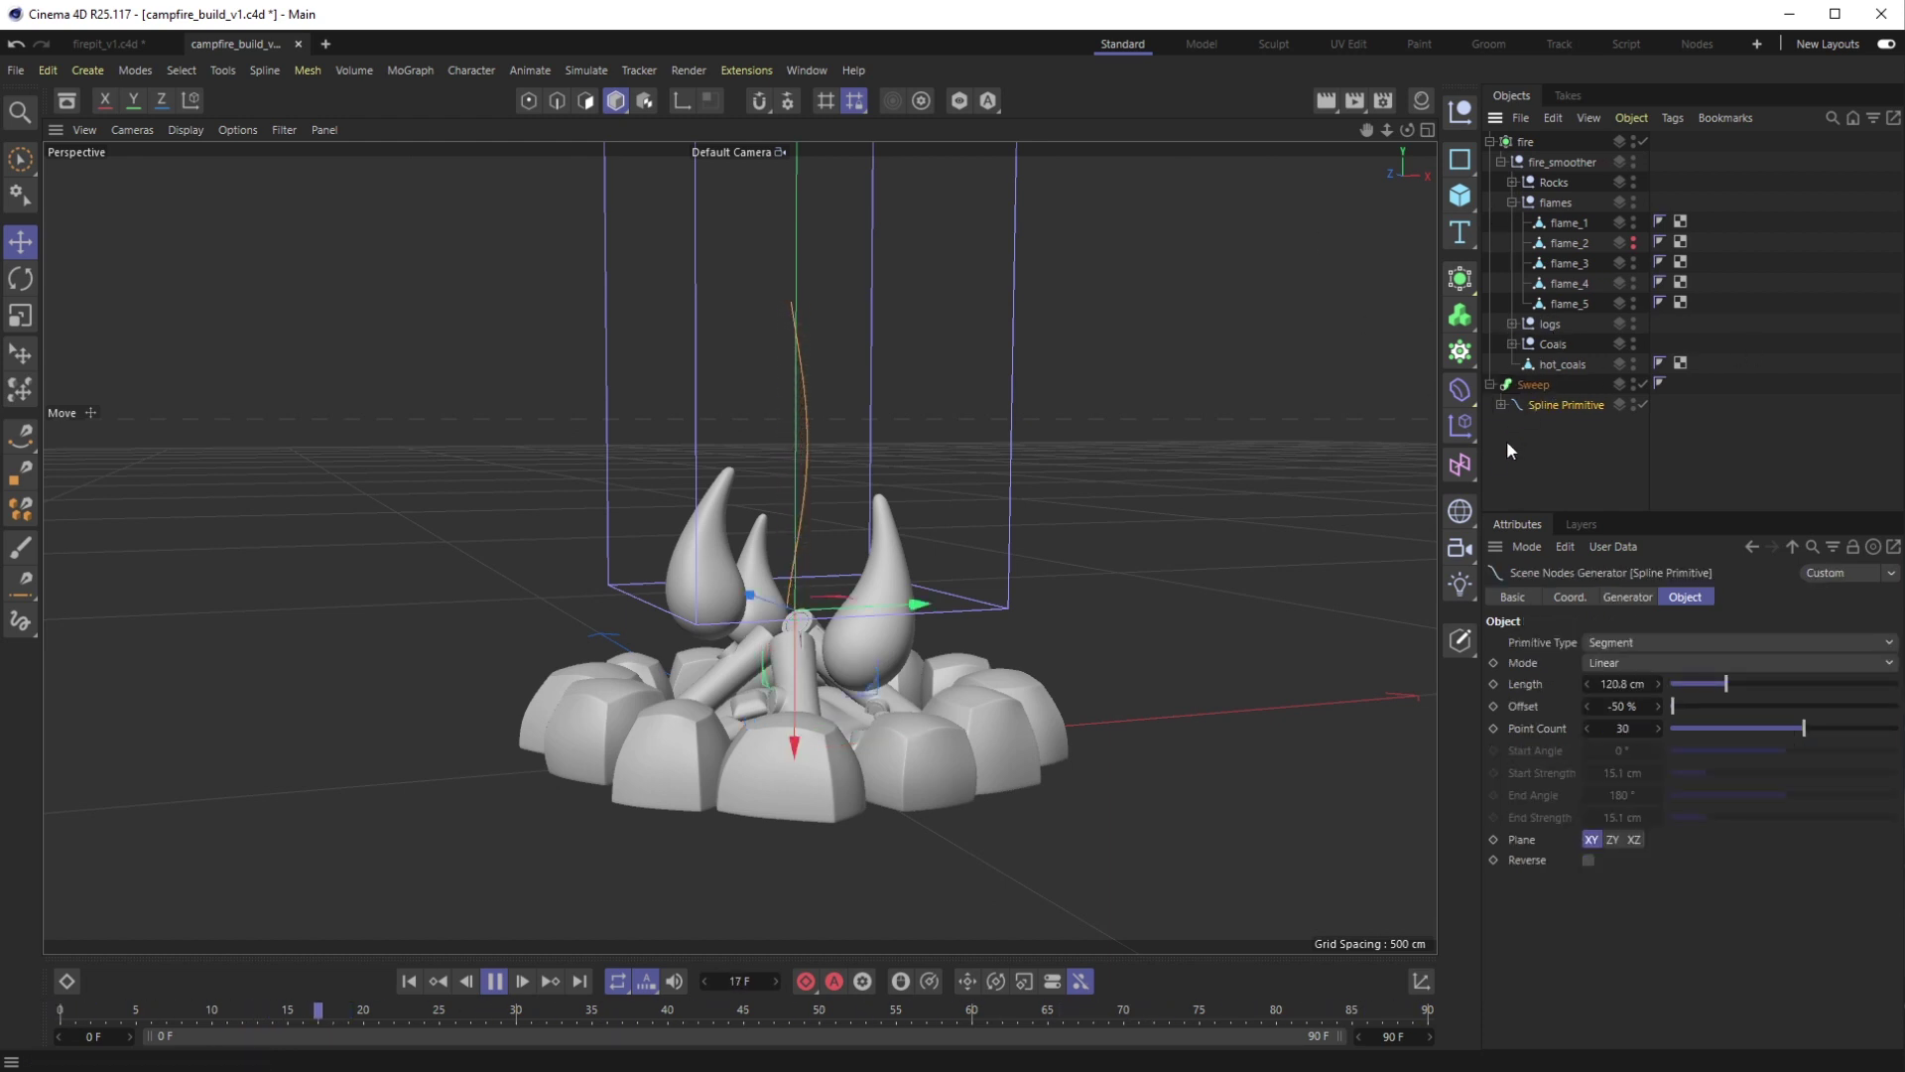
left_click(1460, 158)
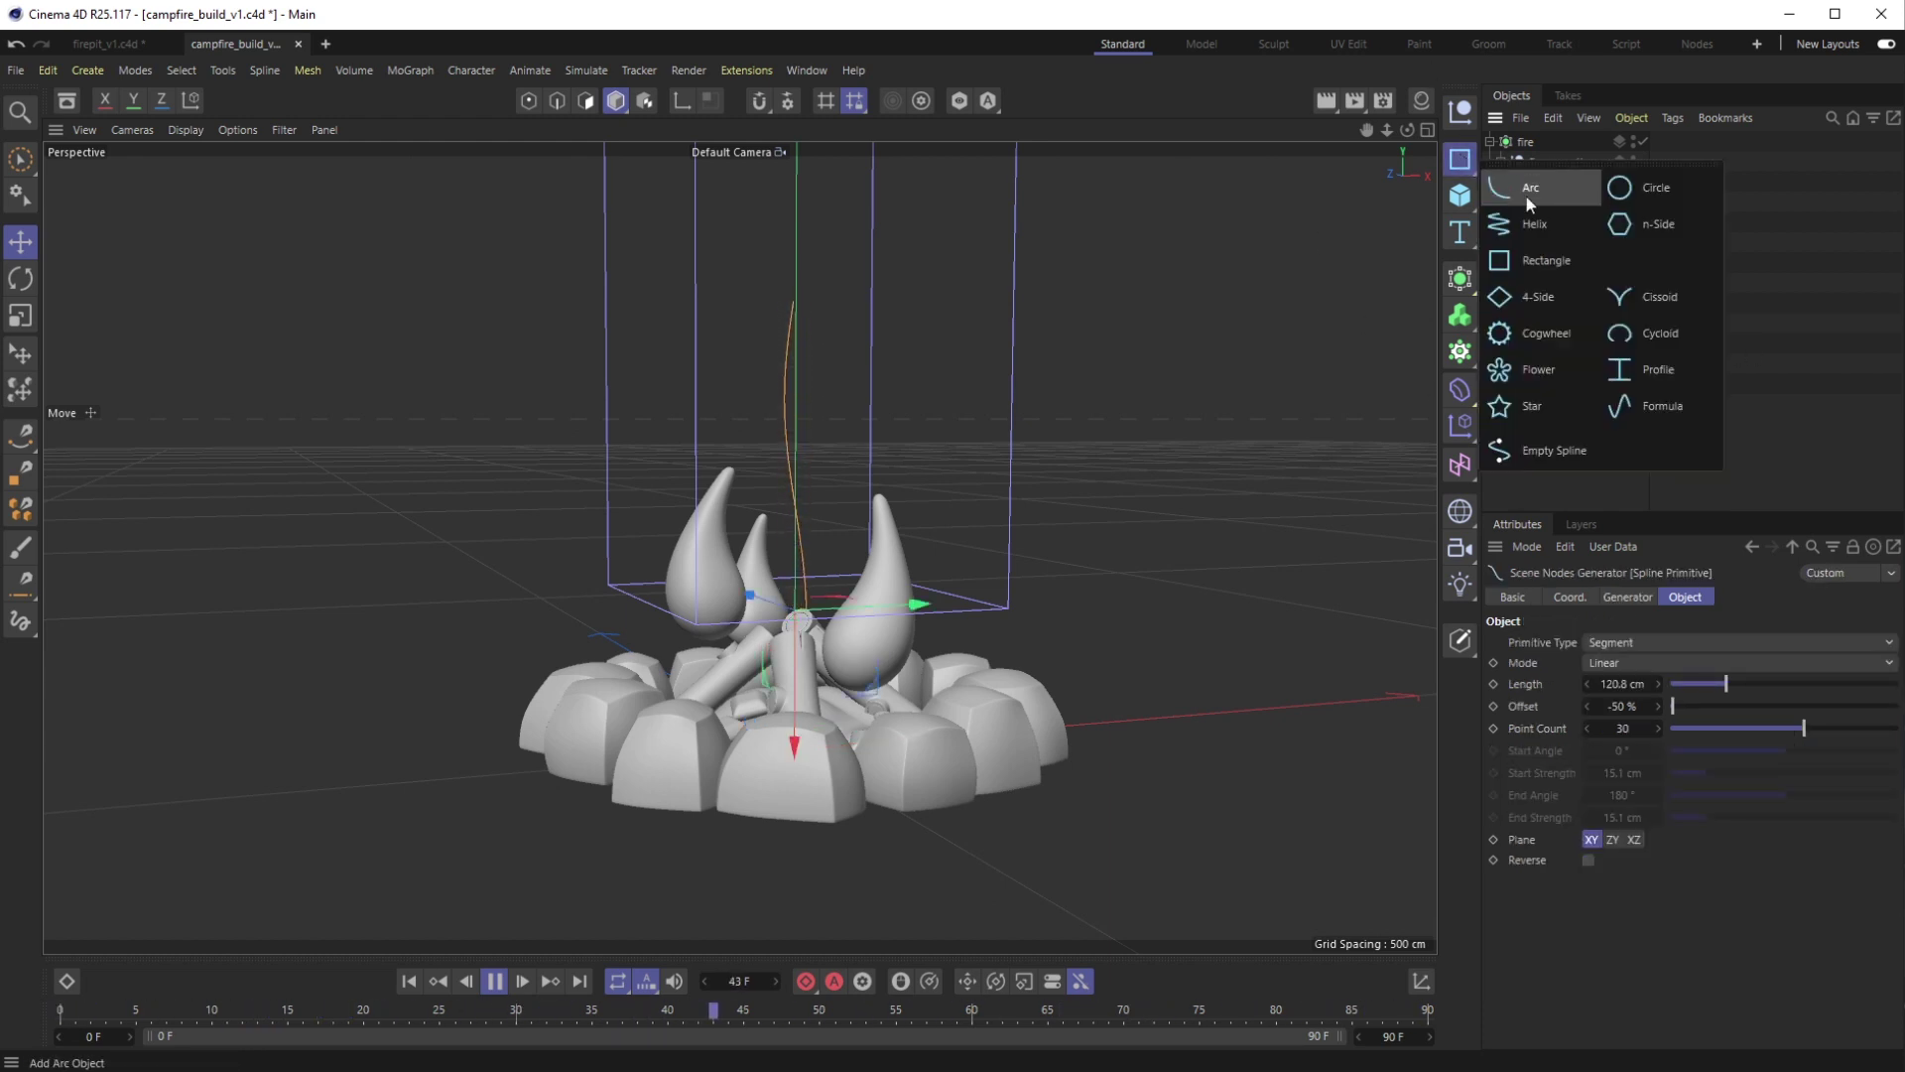
left_click(1655, 193)
left_click_drag(1522, 139, 1541, 413)
key("t")
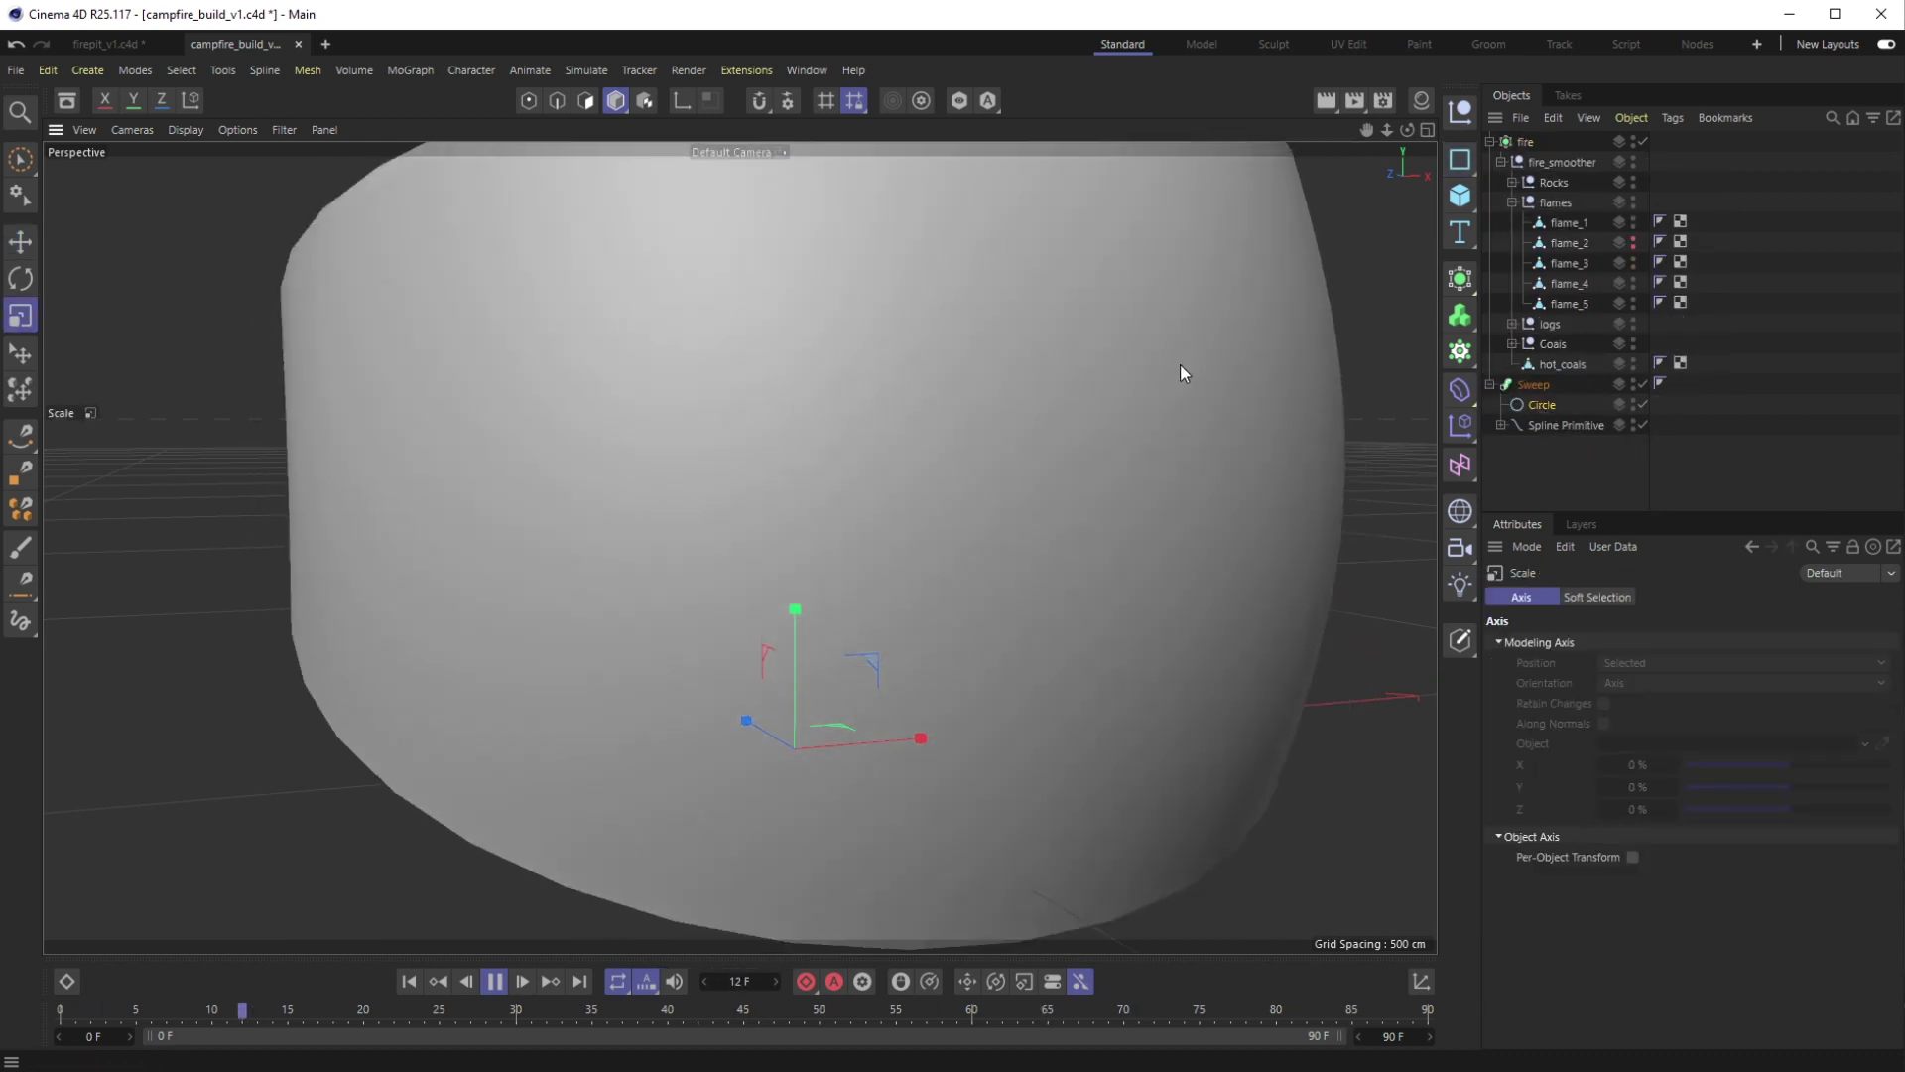
left_click_drag(896, 514, 670, 690)
mouse_move(905, 644)
left_mouse_down("alt")
mouse_move(944, 664)
mouse_move(920, 657)
left_mouse_up("alt")
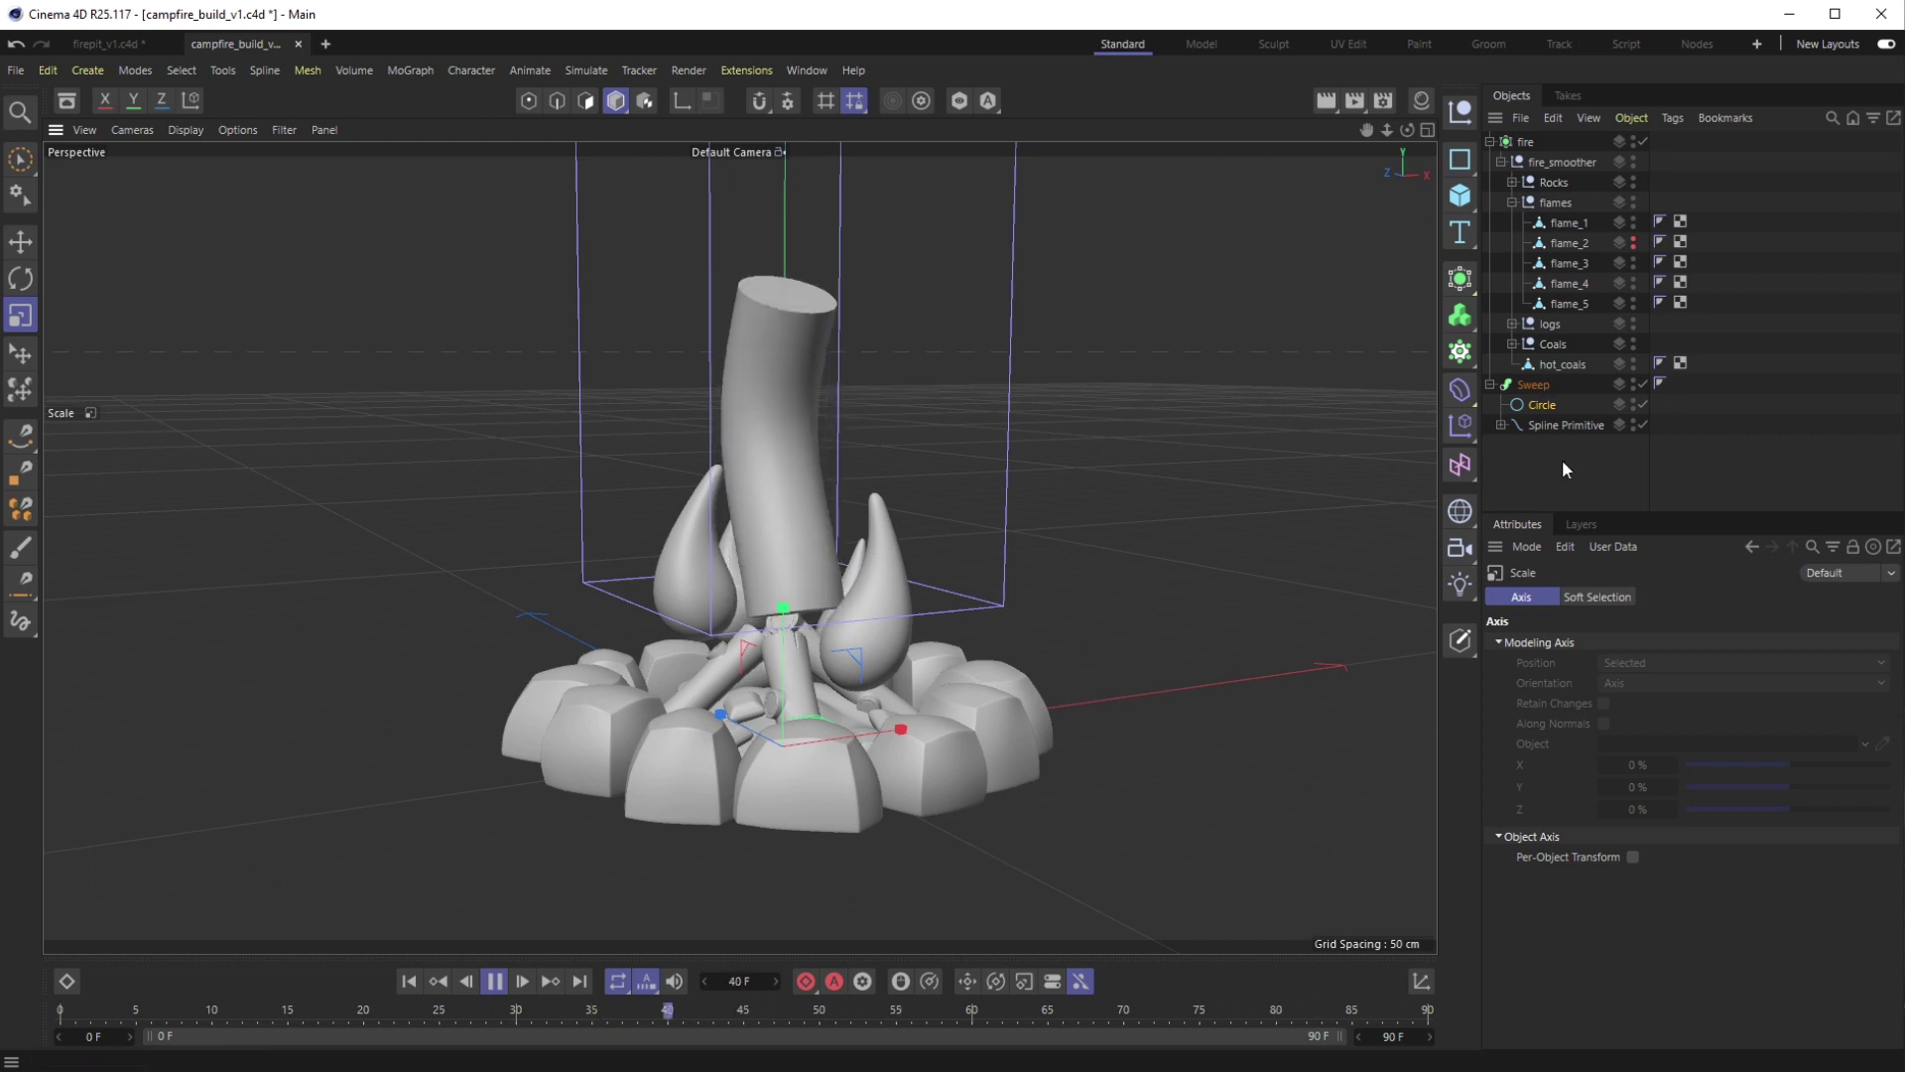
Expand the Sweep's Details settings to reveal its Scale and Rotation curves
left_click(1533, 387)
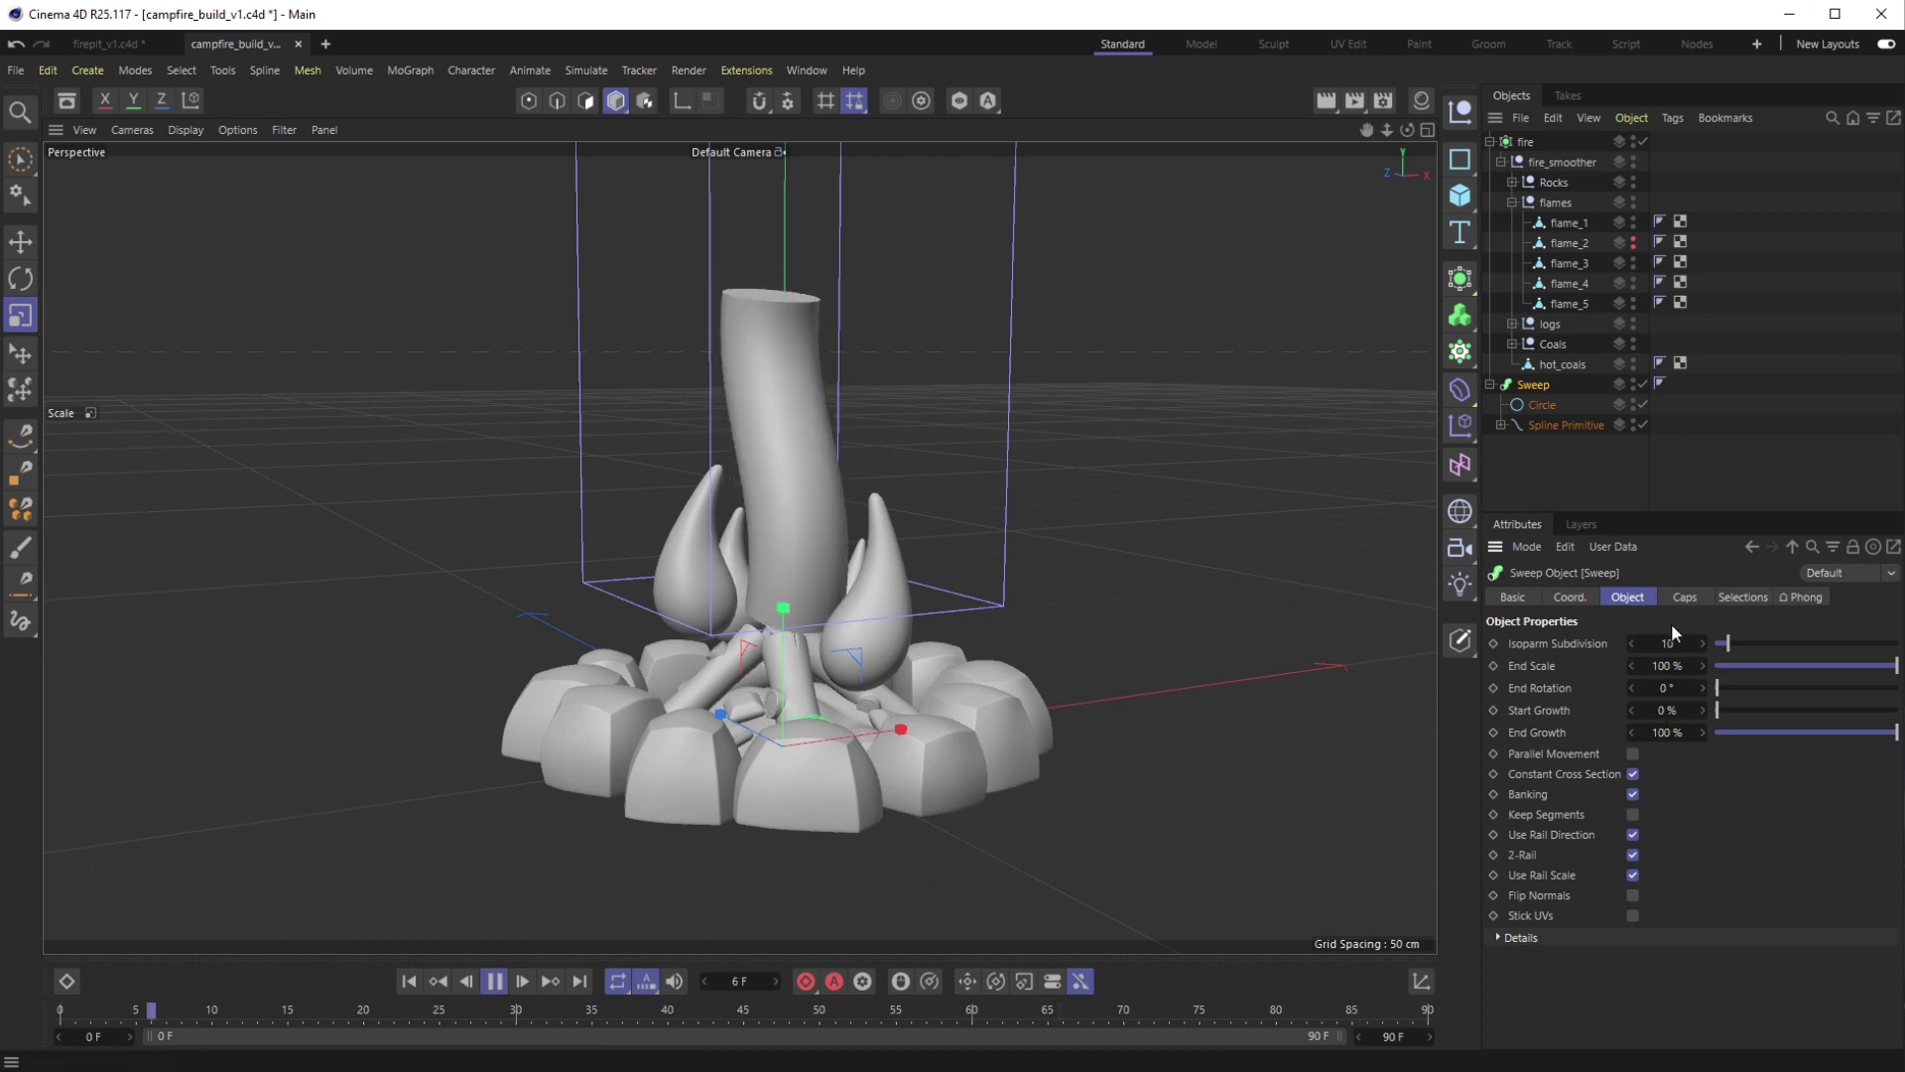
left_click(1499, 937)
scroll(1526, 895, "down", 5)
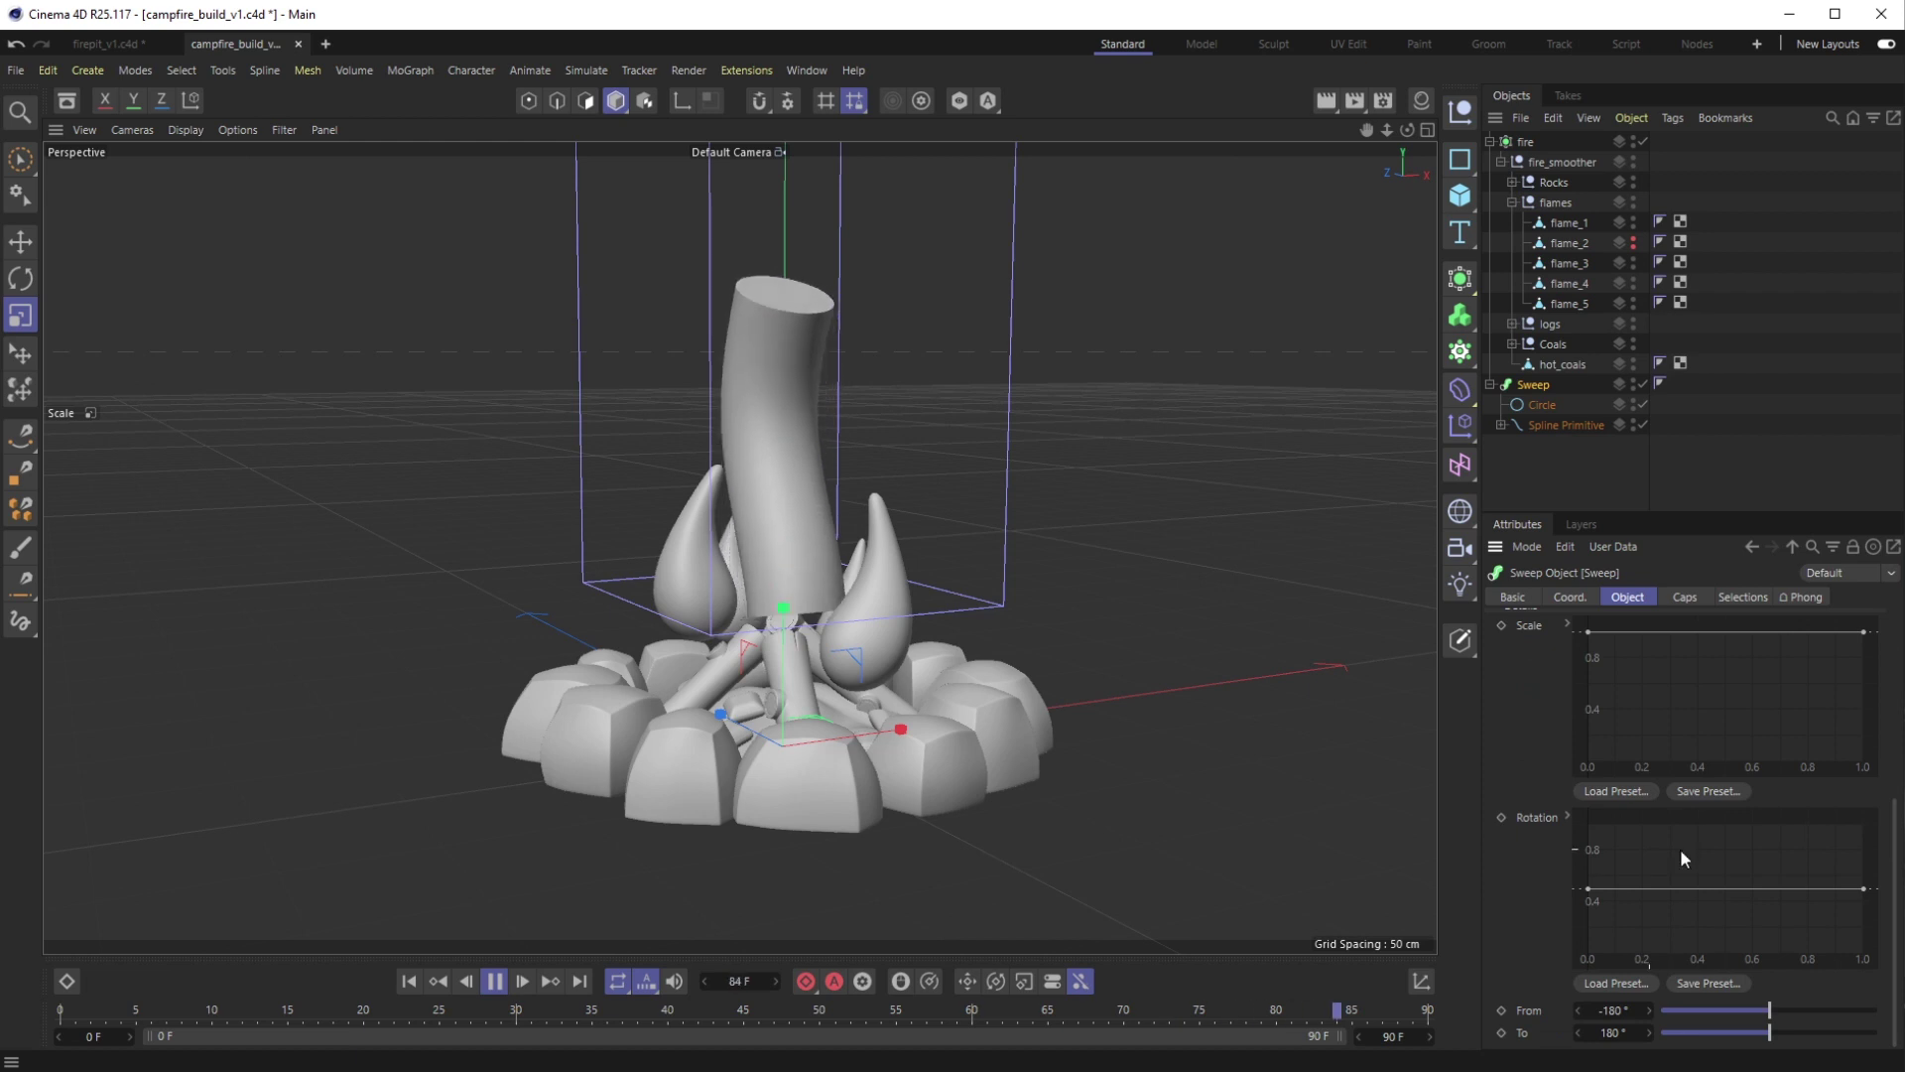
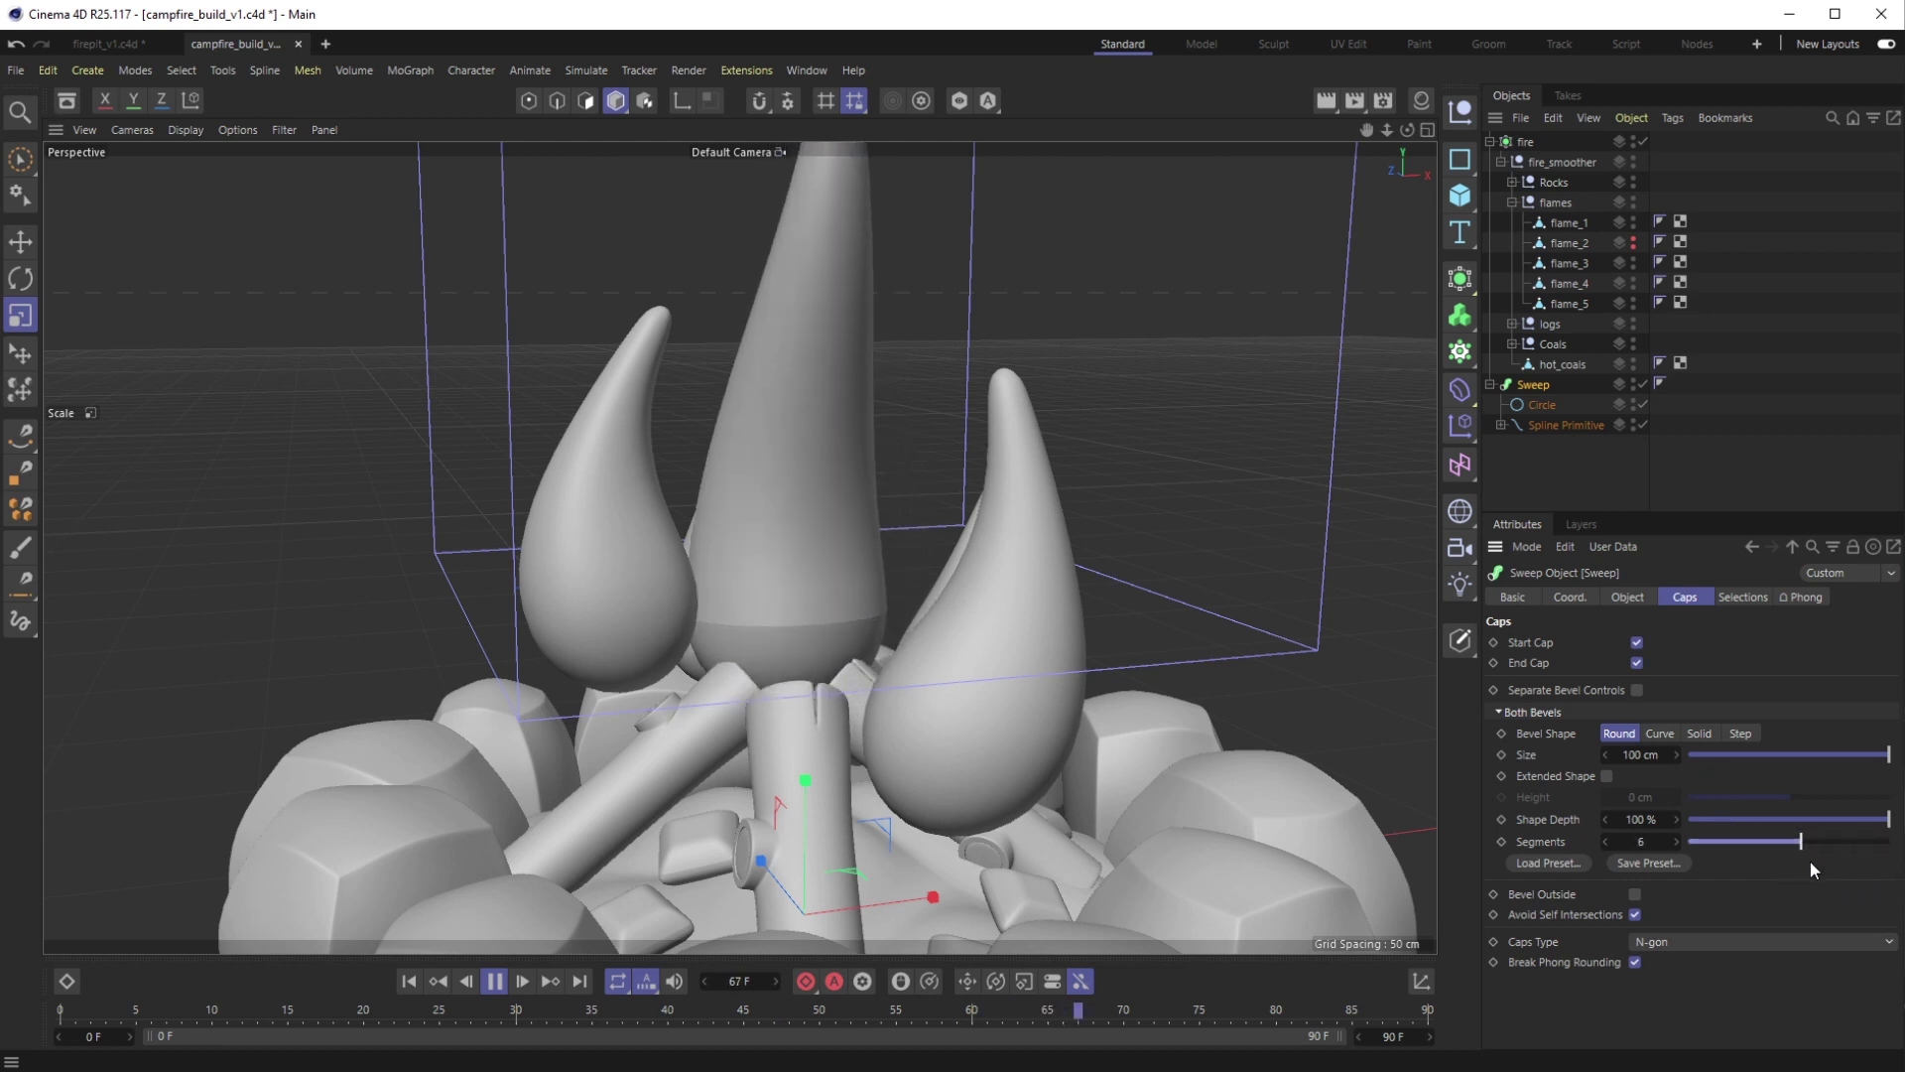
Undo the Caps bevel Segments change, restoring the round cap bevel to 3 segments
key("ctrl+z")
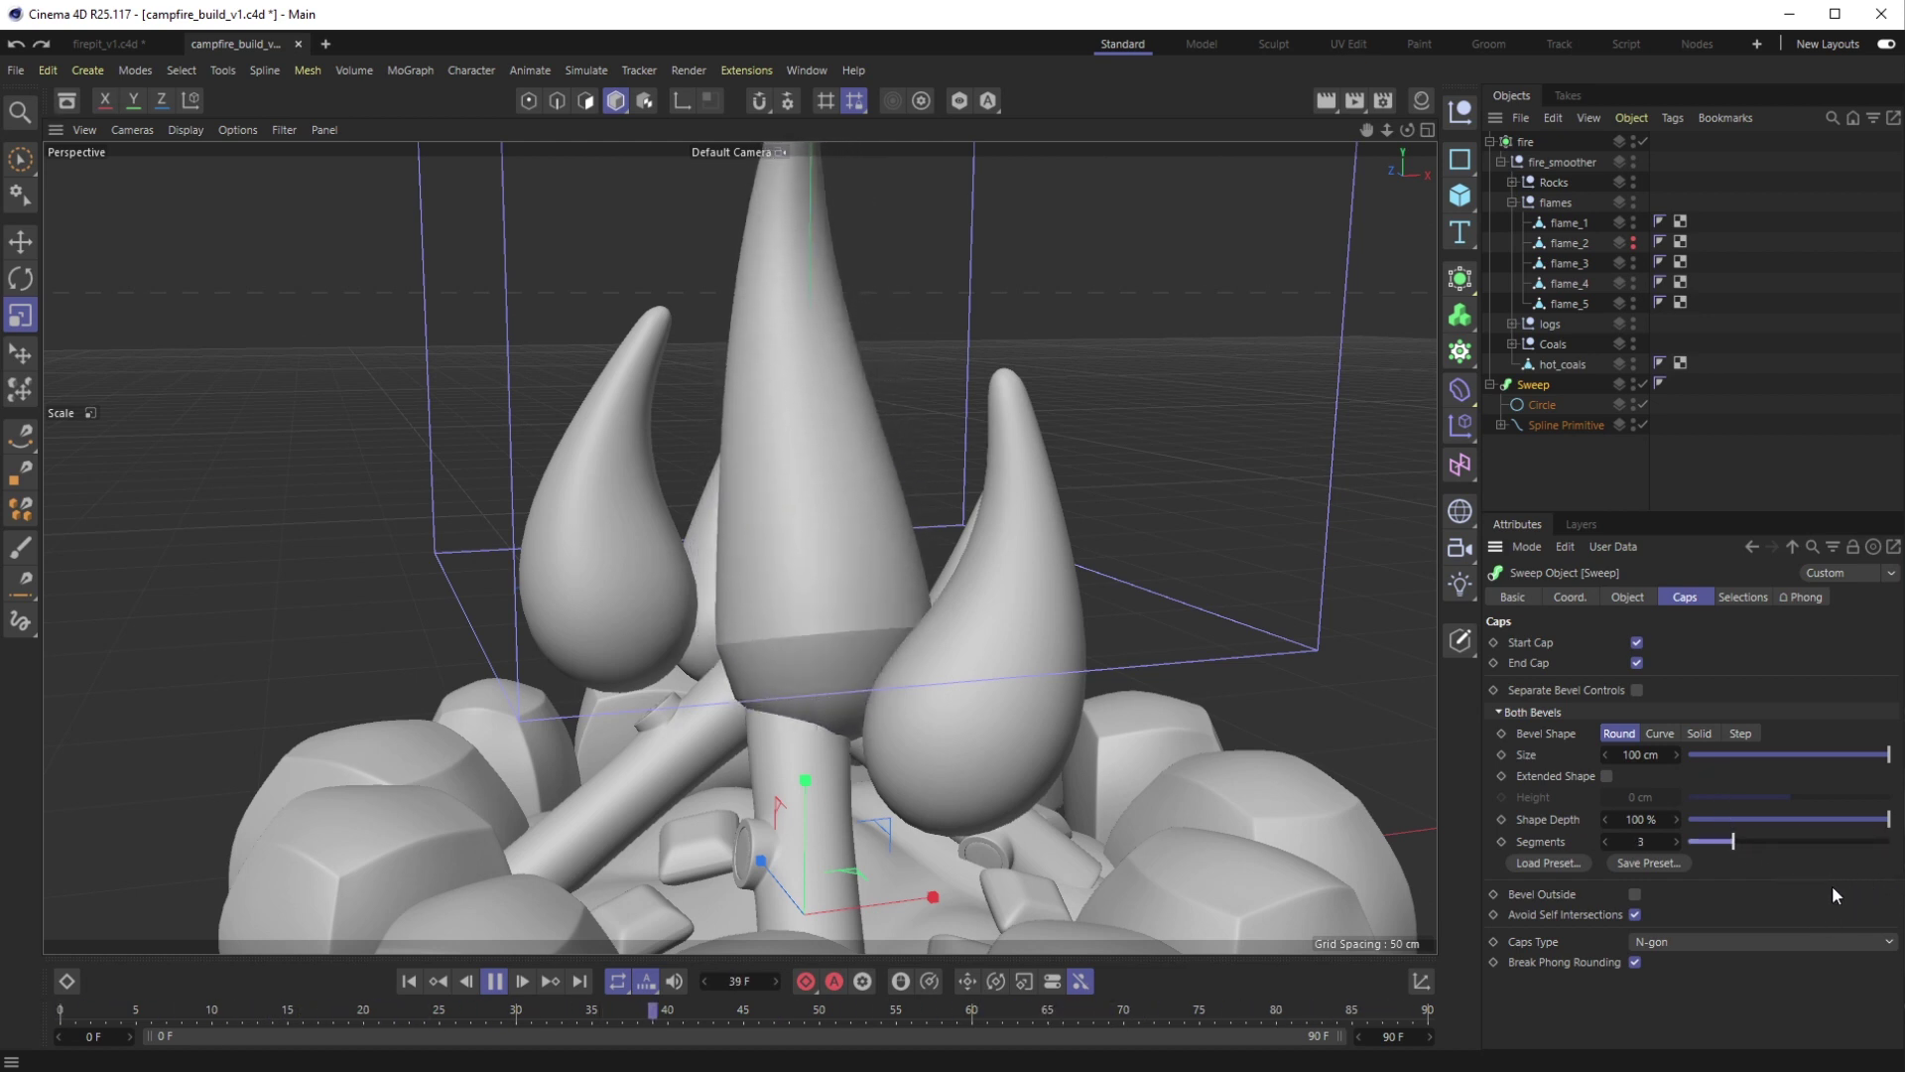
left_click(187, 129)
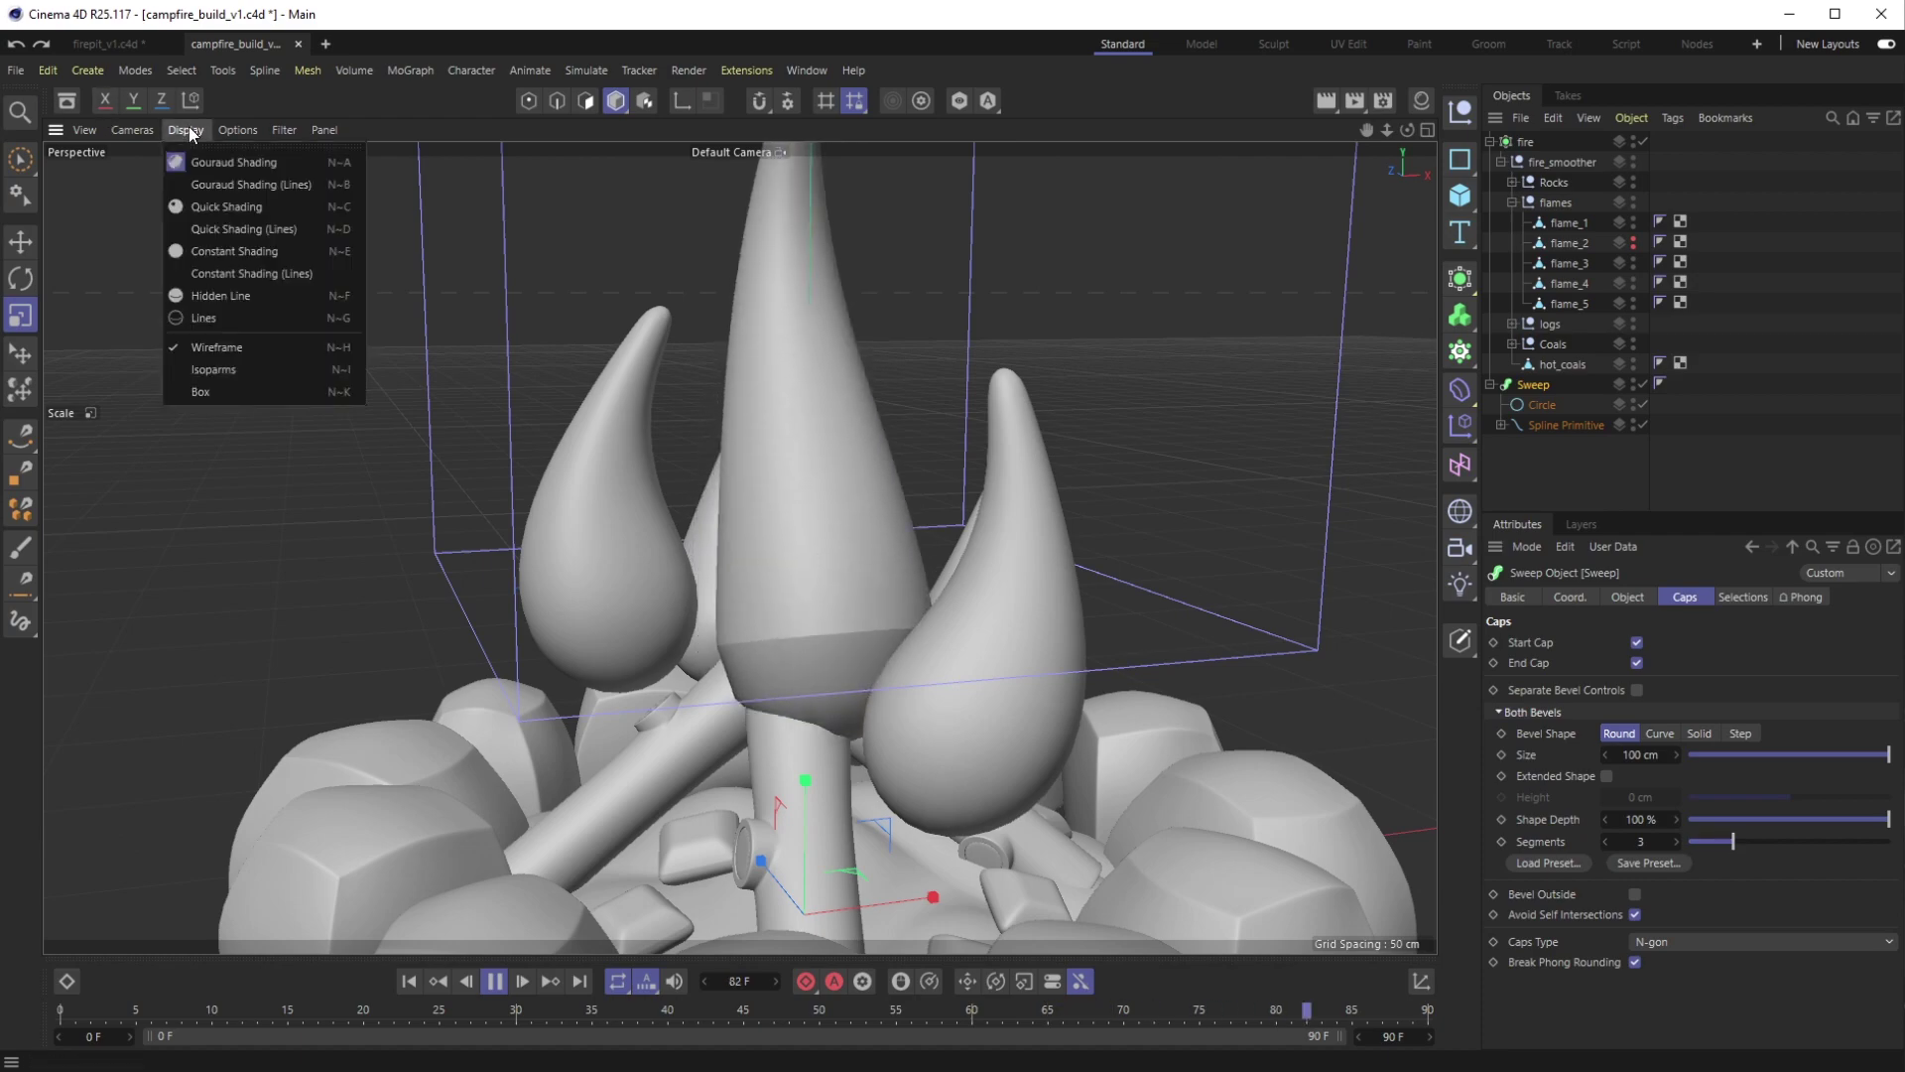
Switch the viewport to Gouraud Shading (Lines) and set the Sweep's cap bevel to 5 segments
left_click(199, 182)
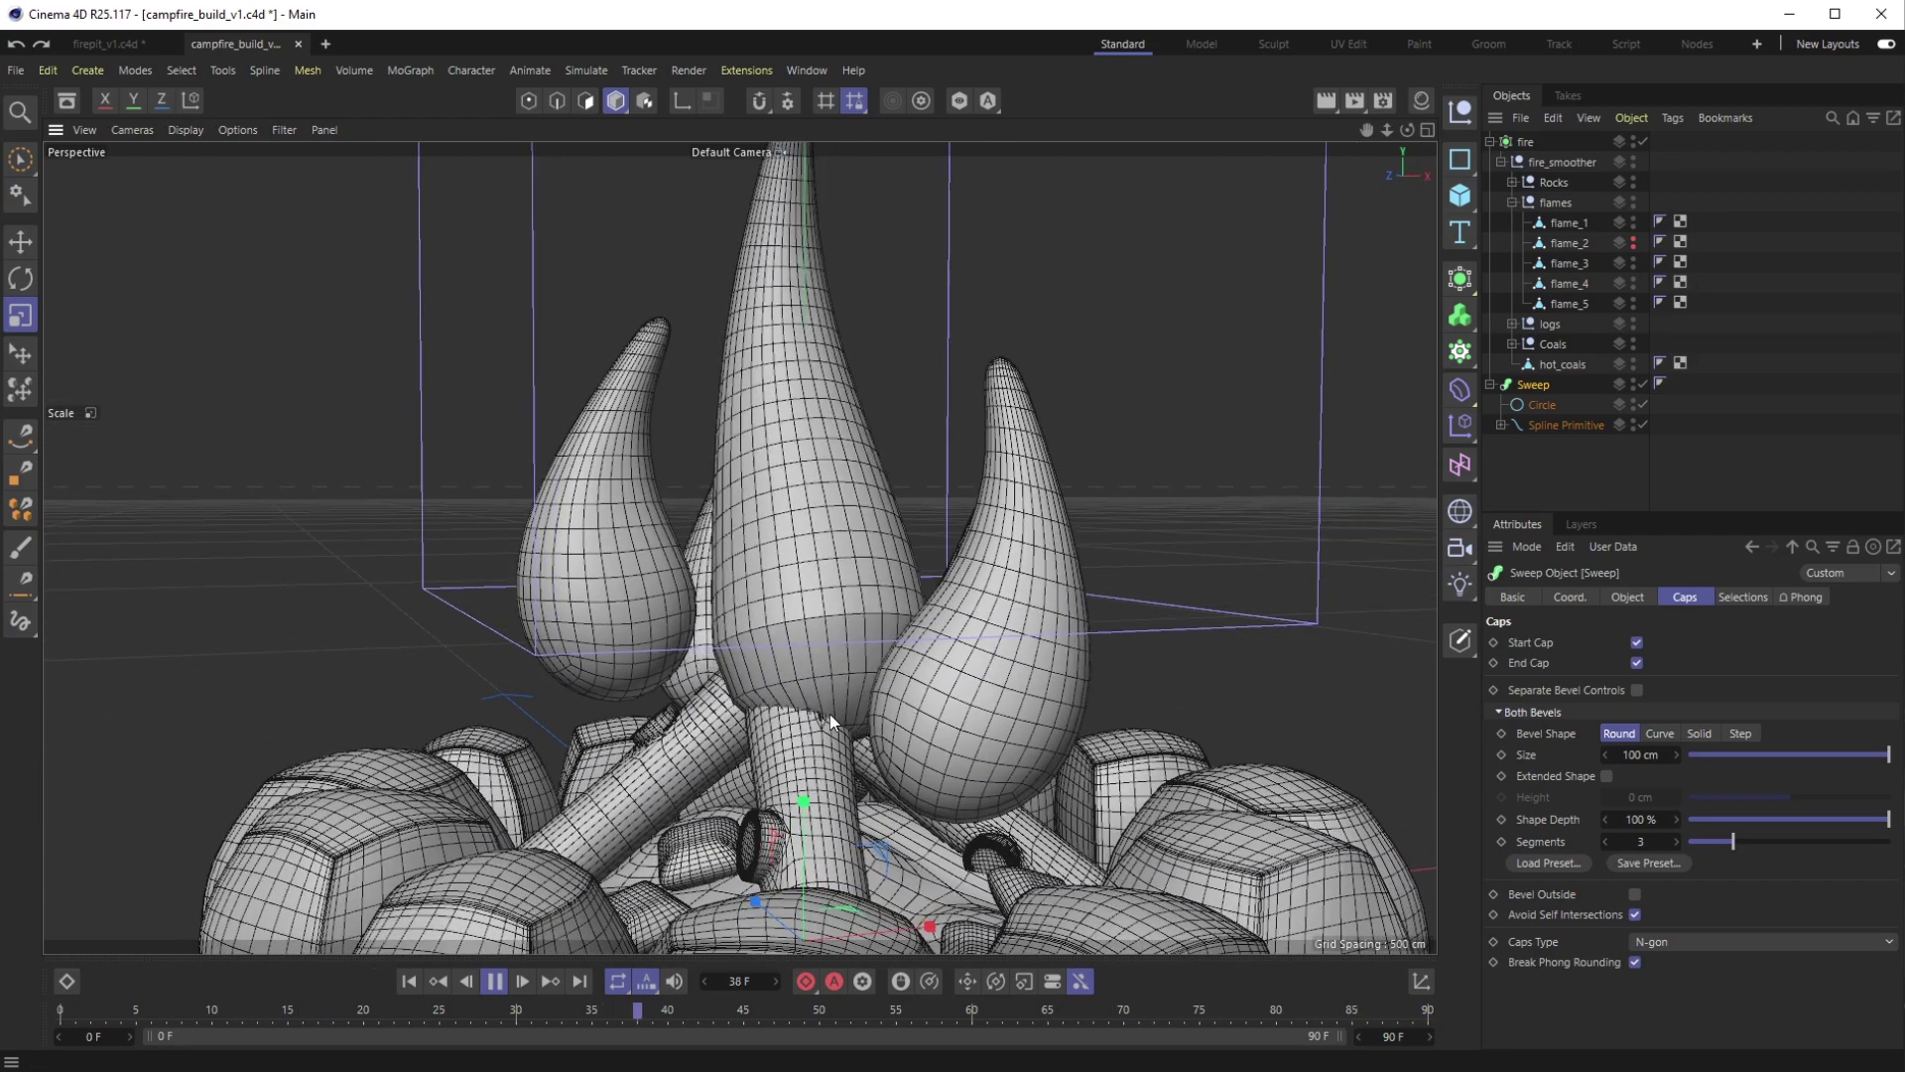
left_click_drag(1733, 841, 1778, 841)
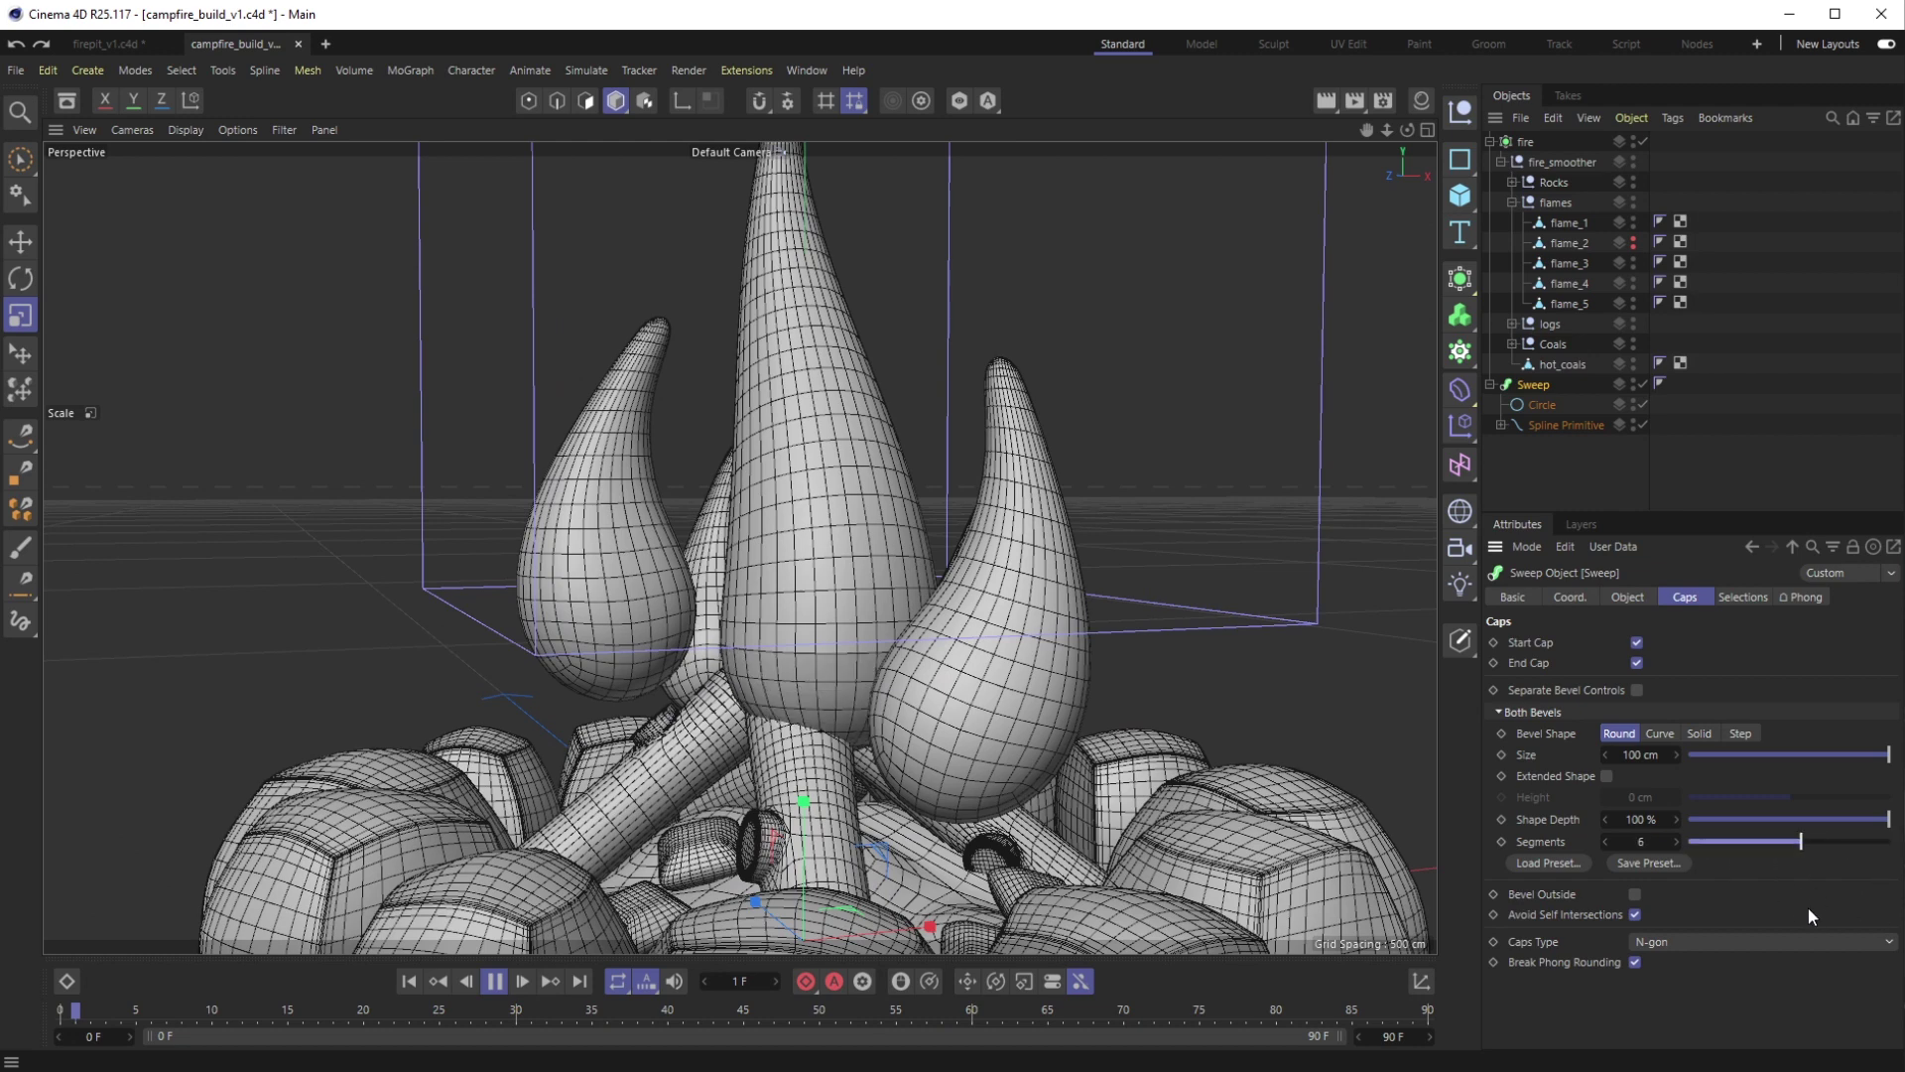
left_click_drag(1776, 842, 1753, 844)
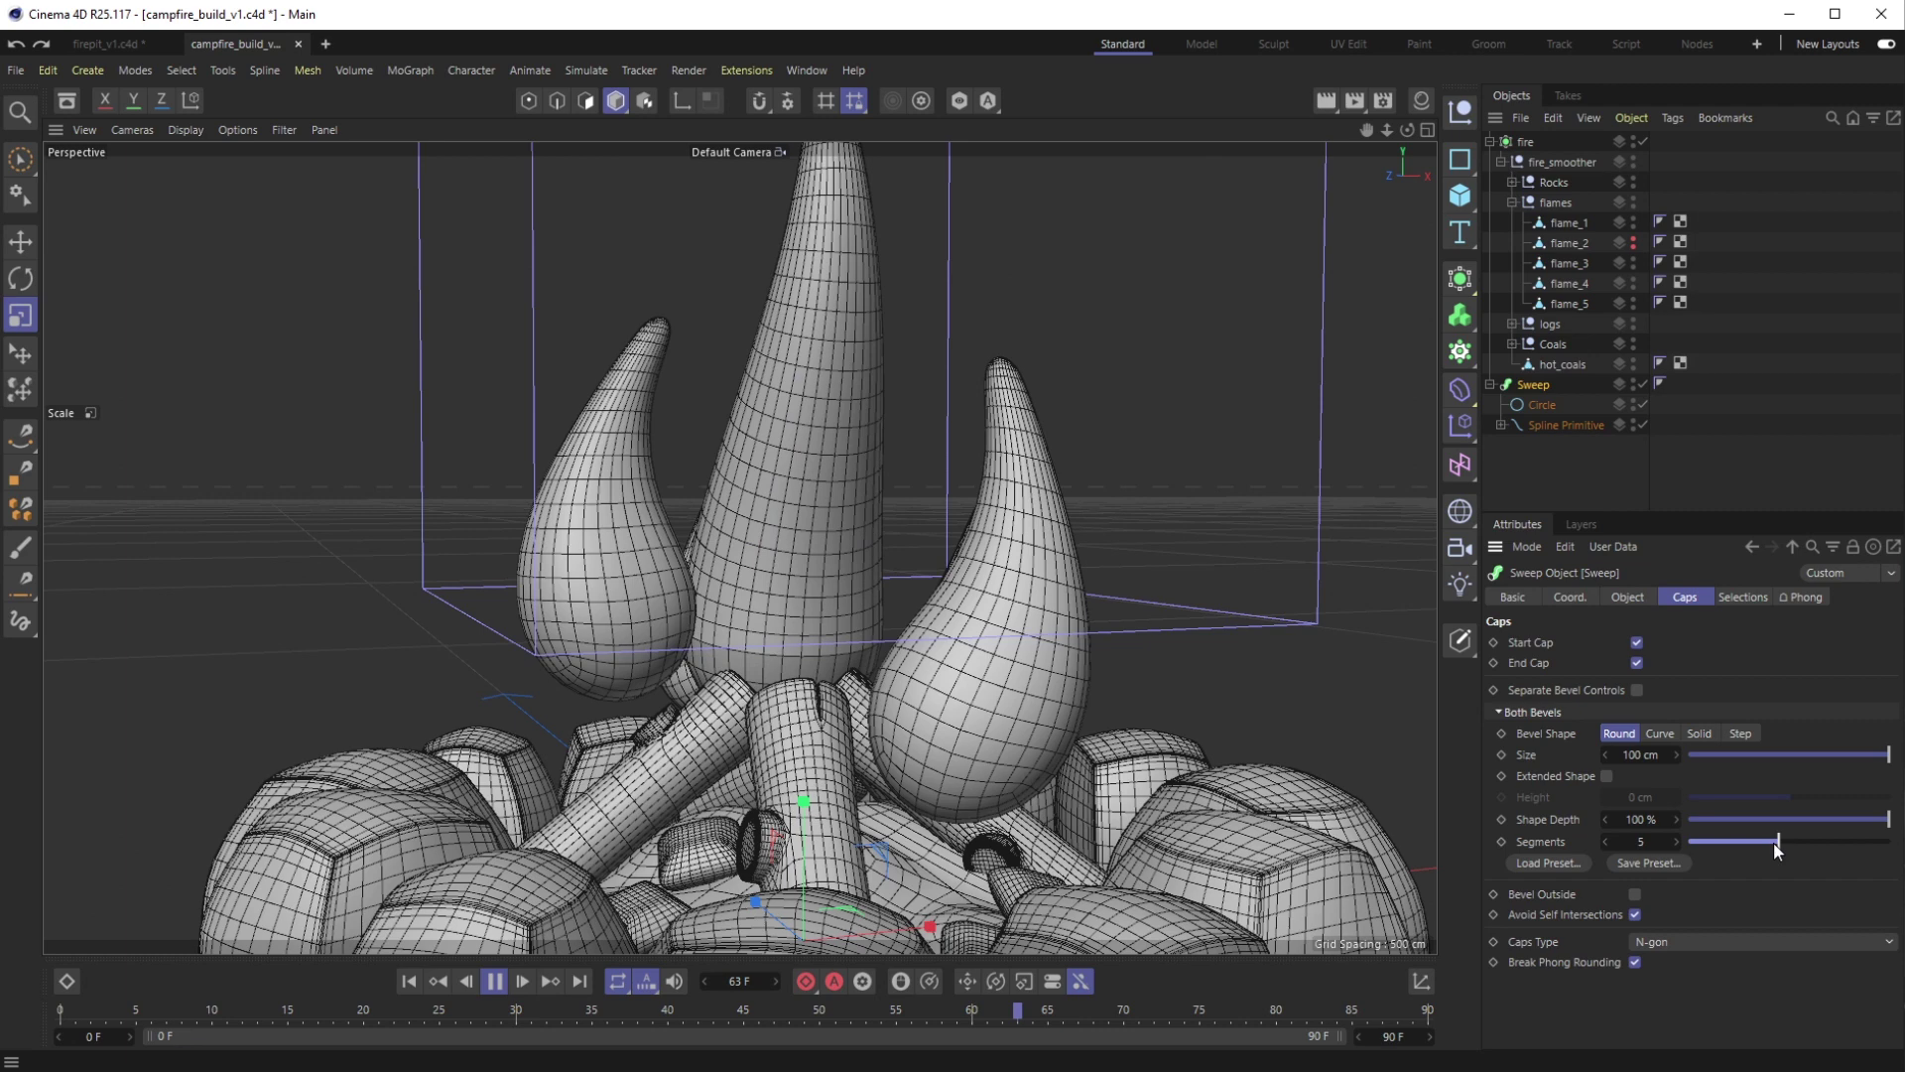
left_click(1543, 405)
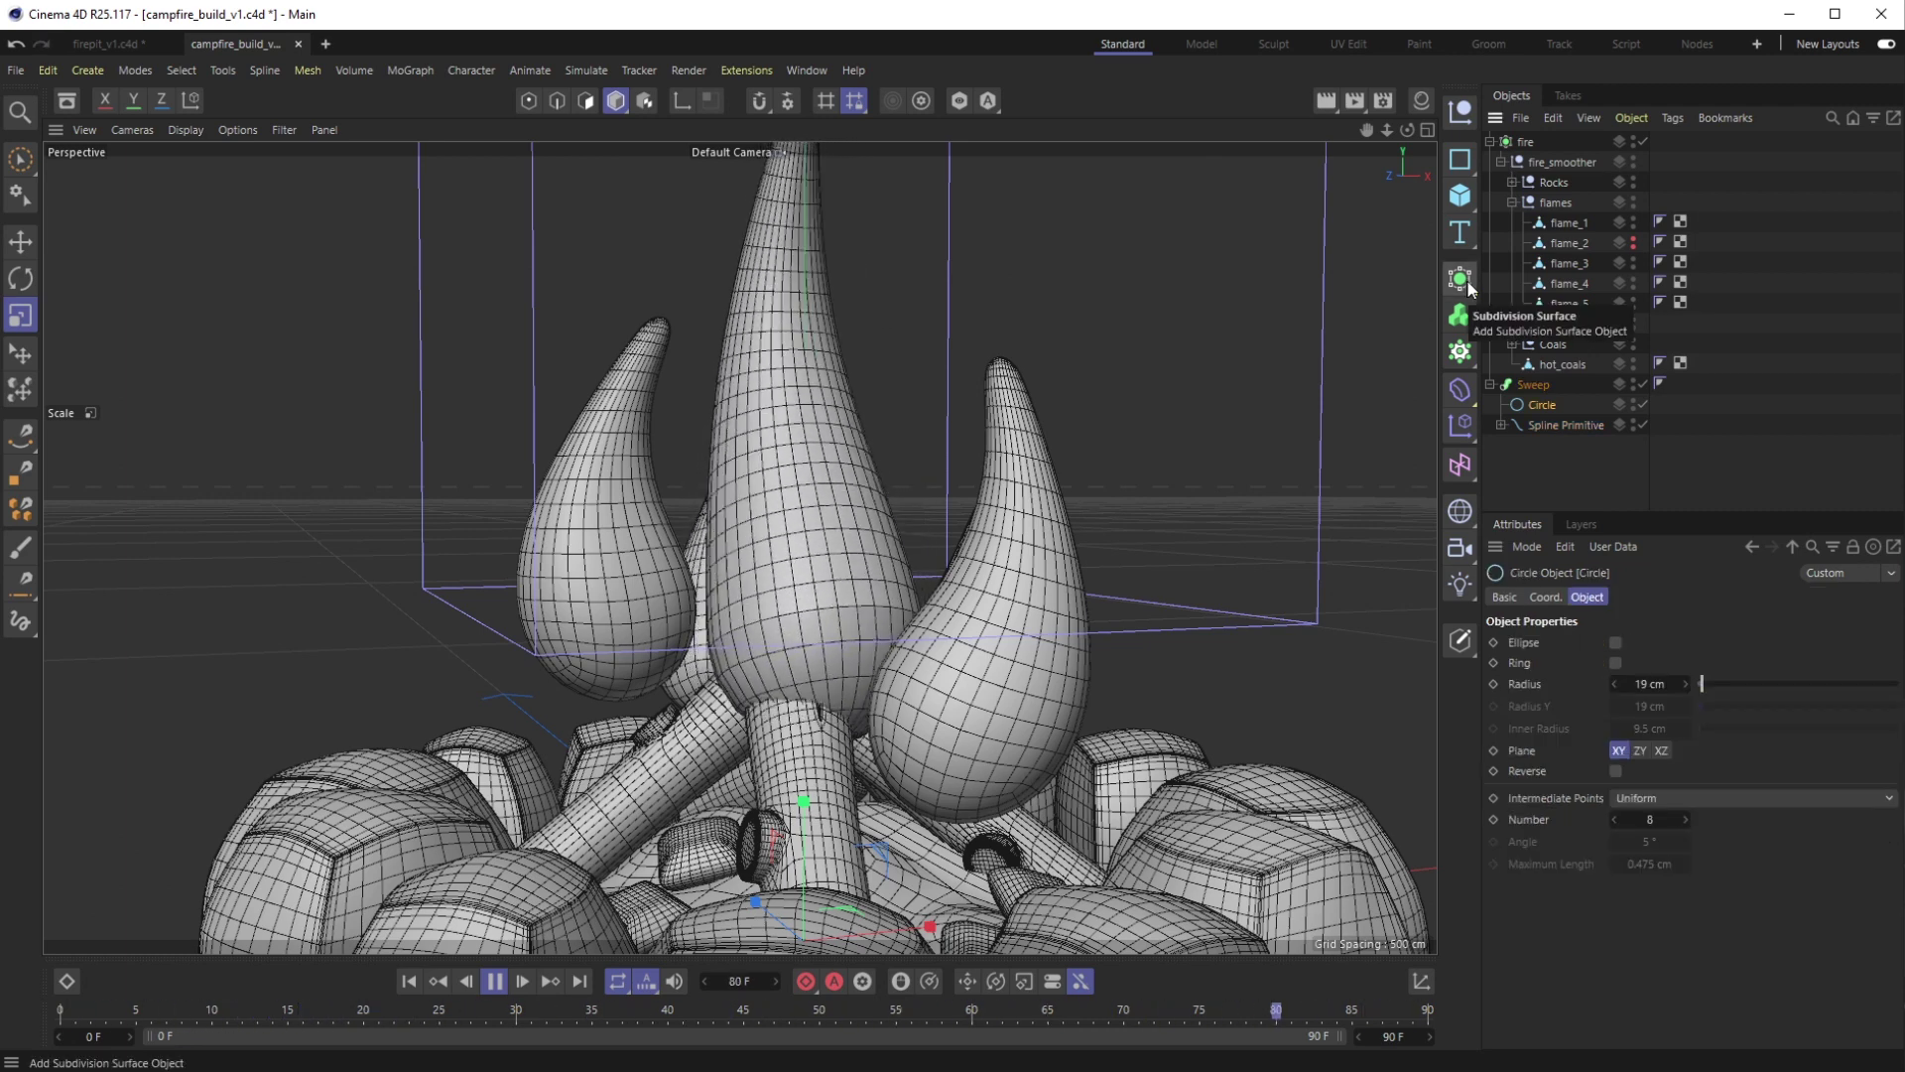
Reduce the Circle profile's intermediate points from 8 to 1 and collapse the Sweep
left_click(1469, 286)
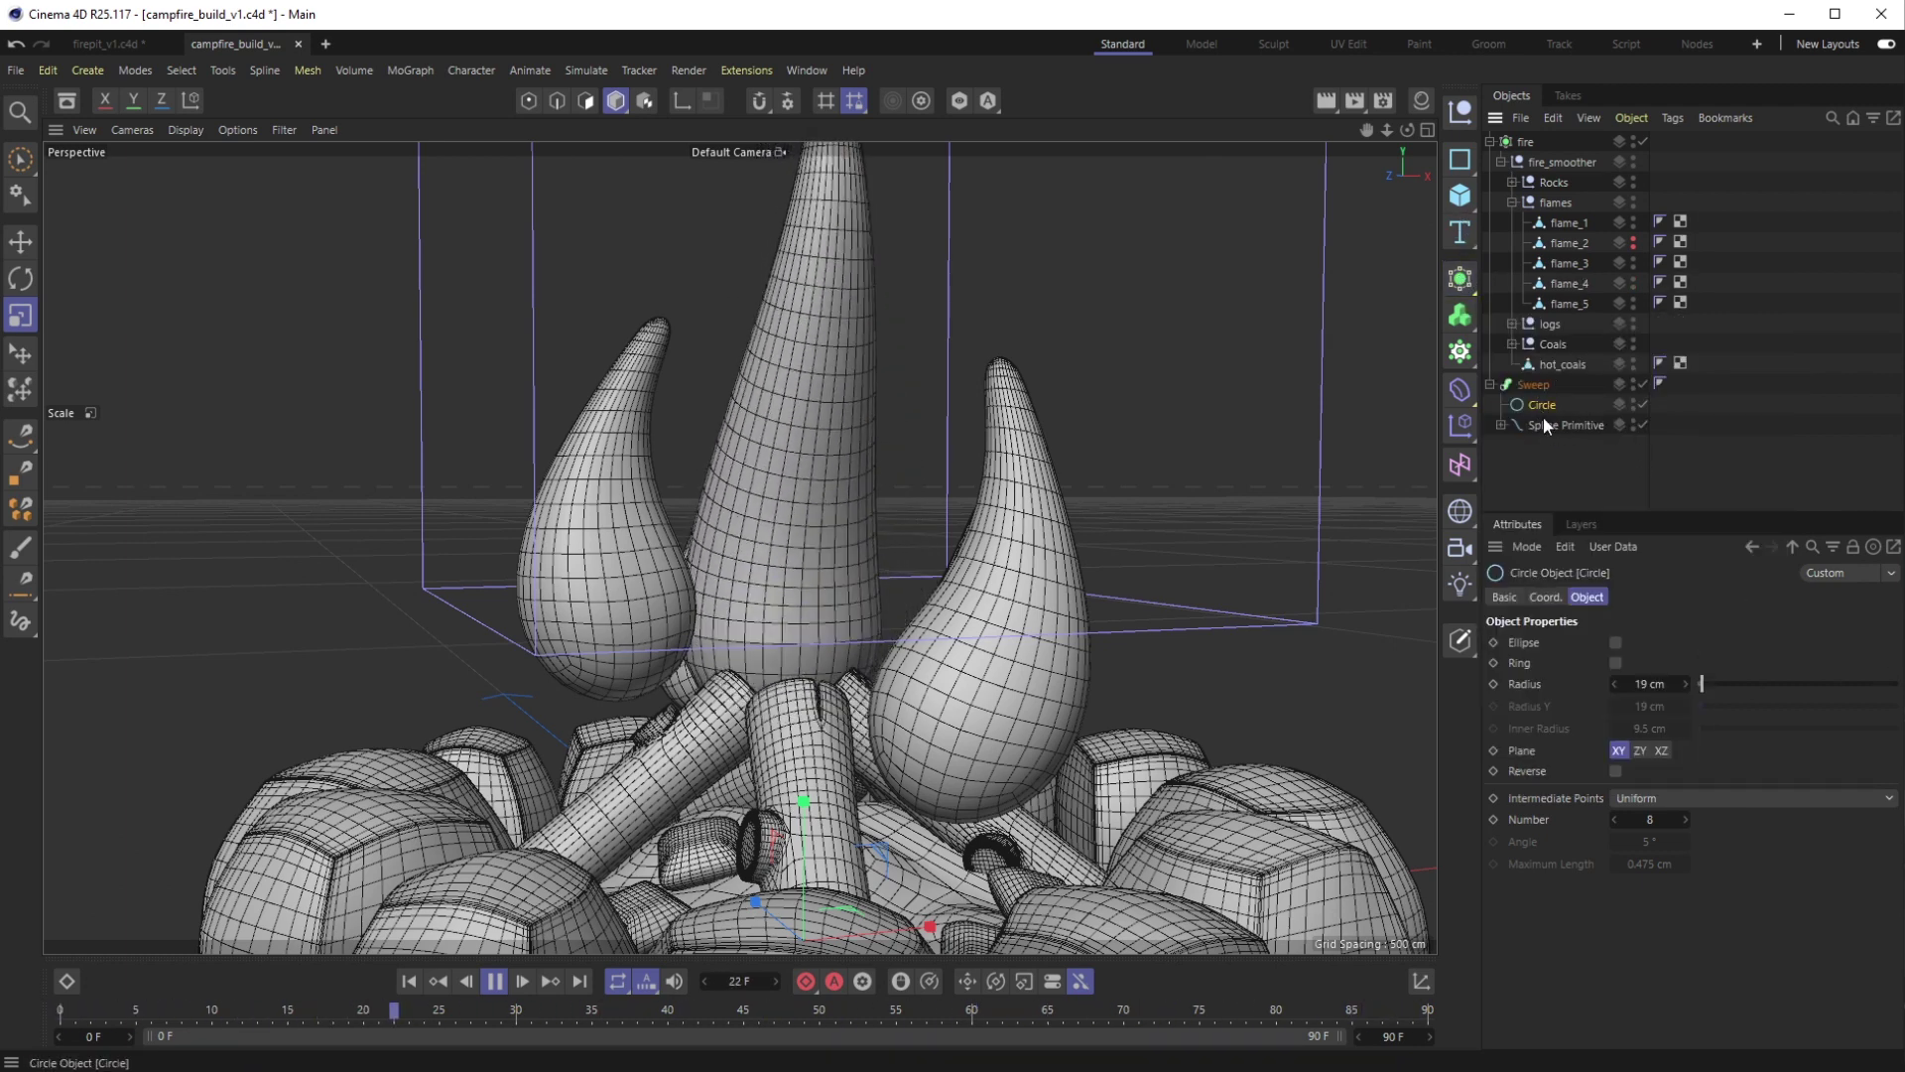
mouse_move(1626, 820)
left_mouse_down()
mouse_move(1587, 821)
mouse_move(1608, 820)
left_mouse_up()
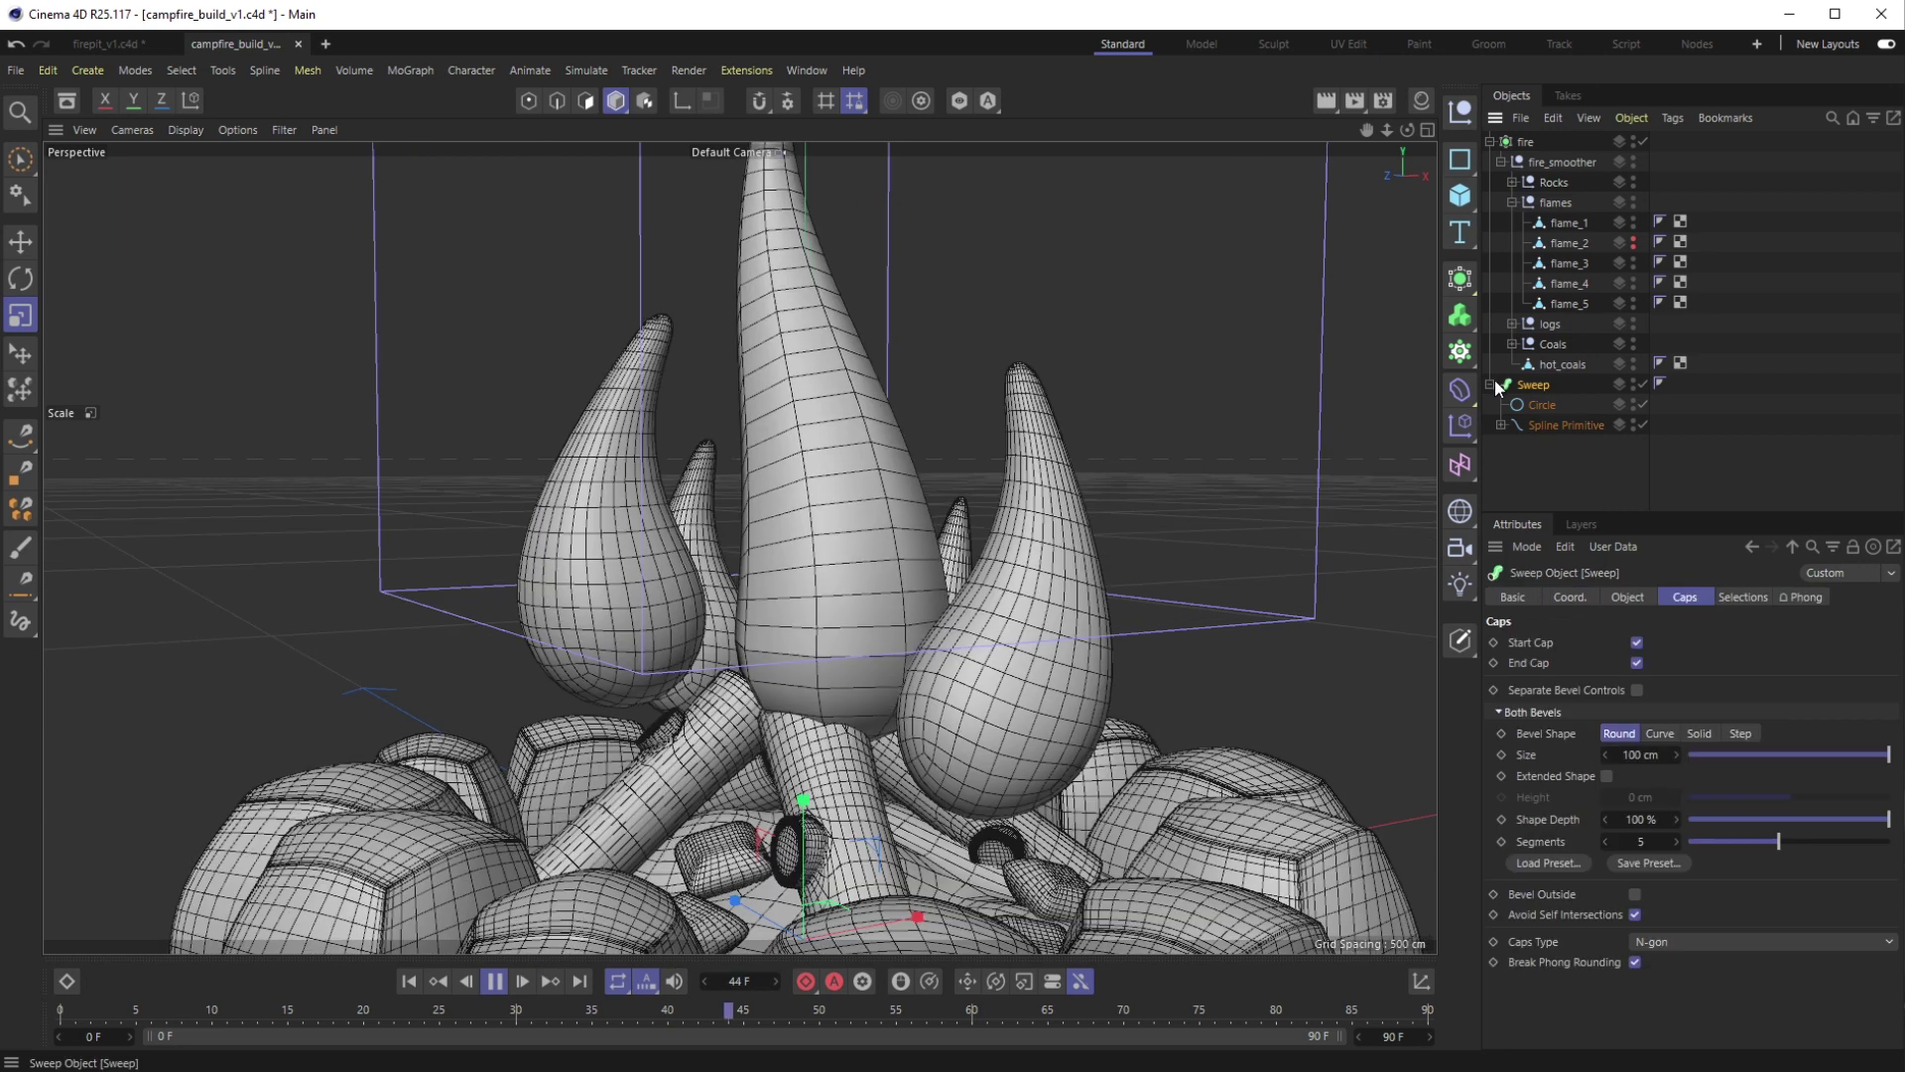
left_click(1490, 384)
Hide the fire group and nest the Sweep inside a Null under a new Subdivision Surface
left_click(1565, 421)
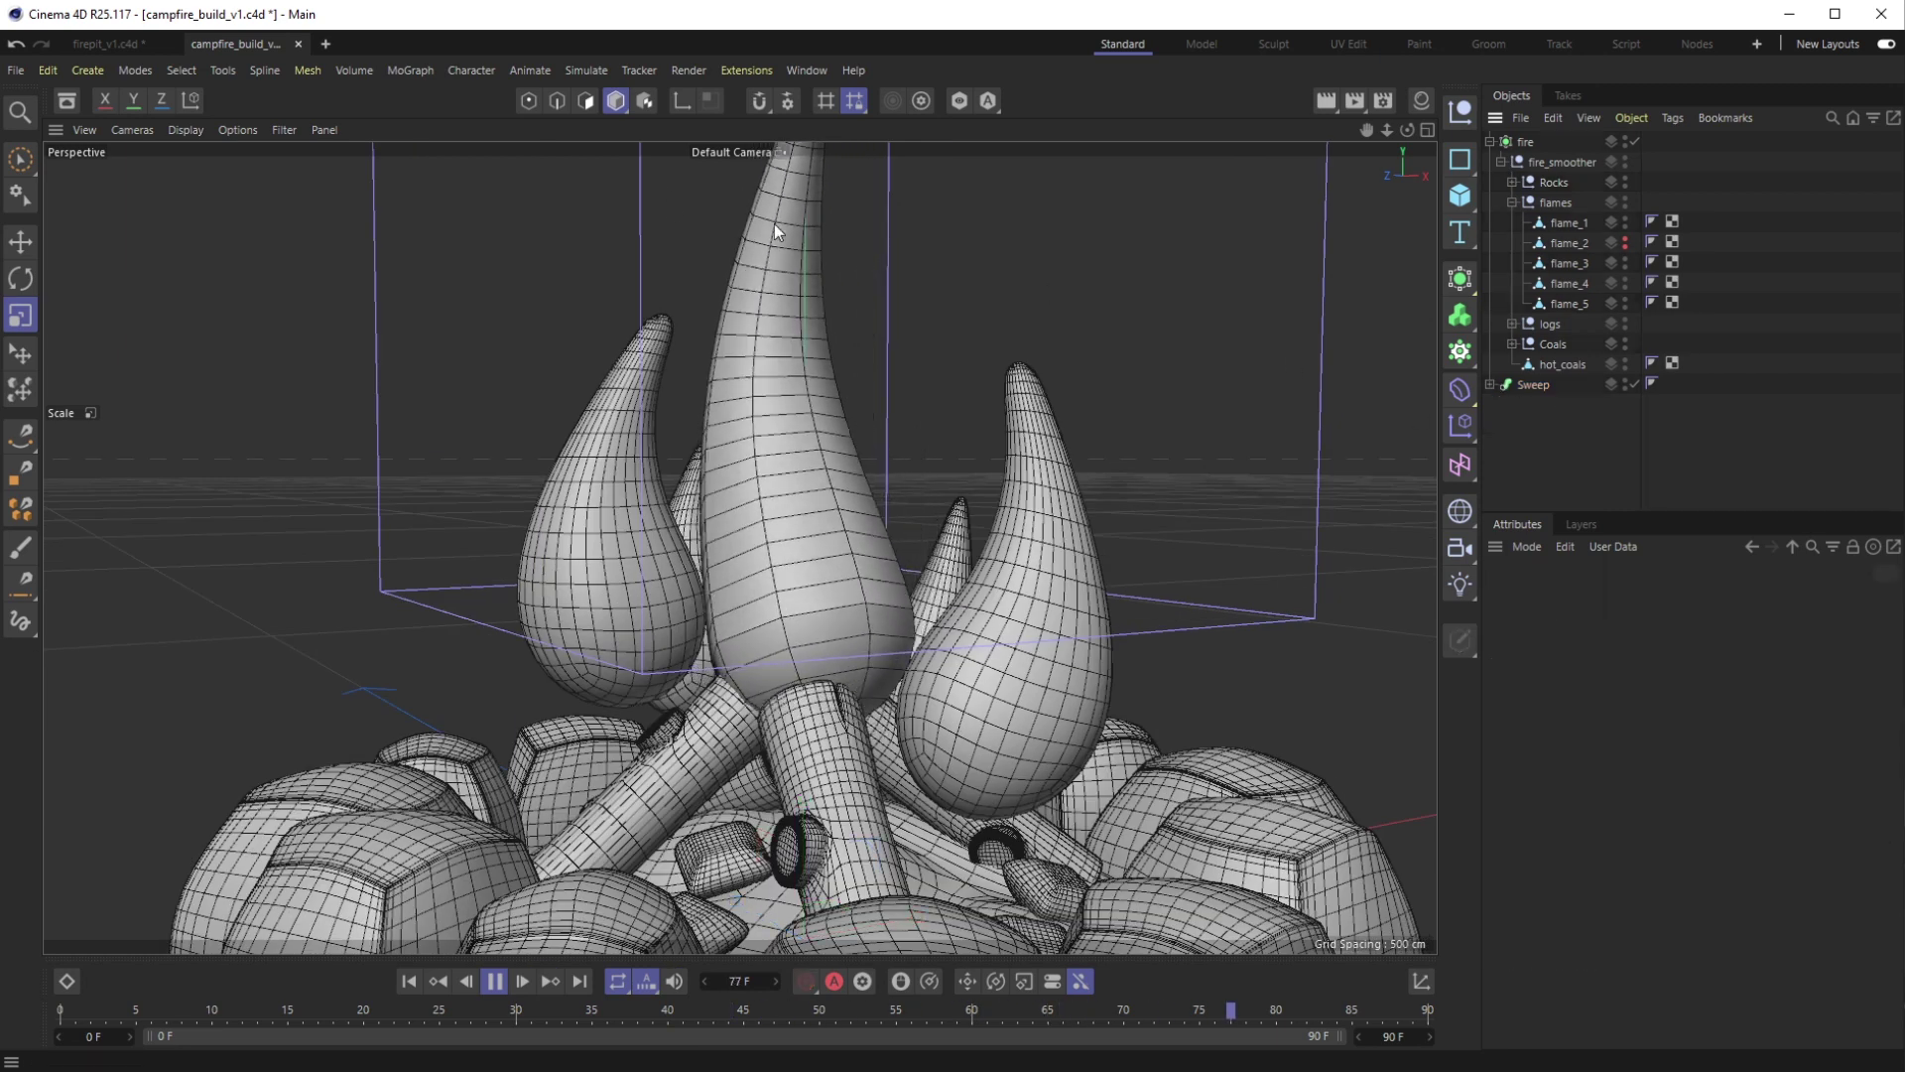
left_click(1624, 137)
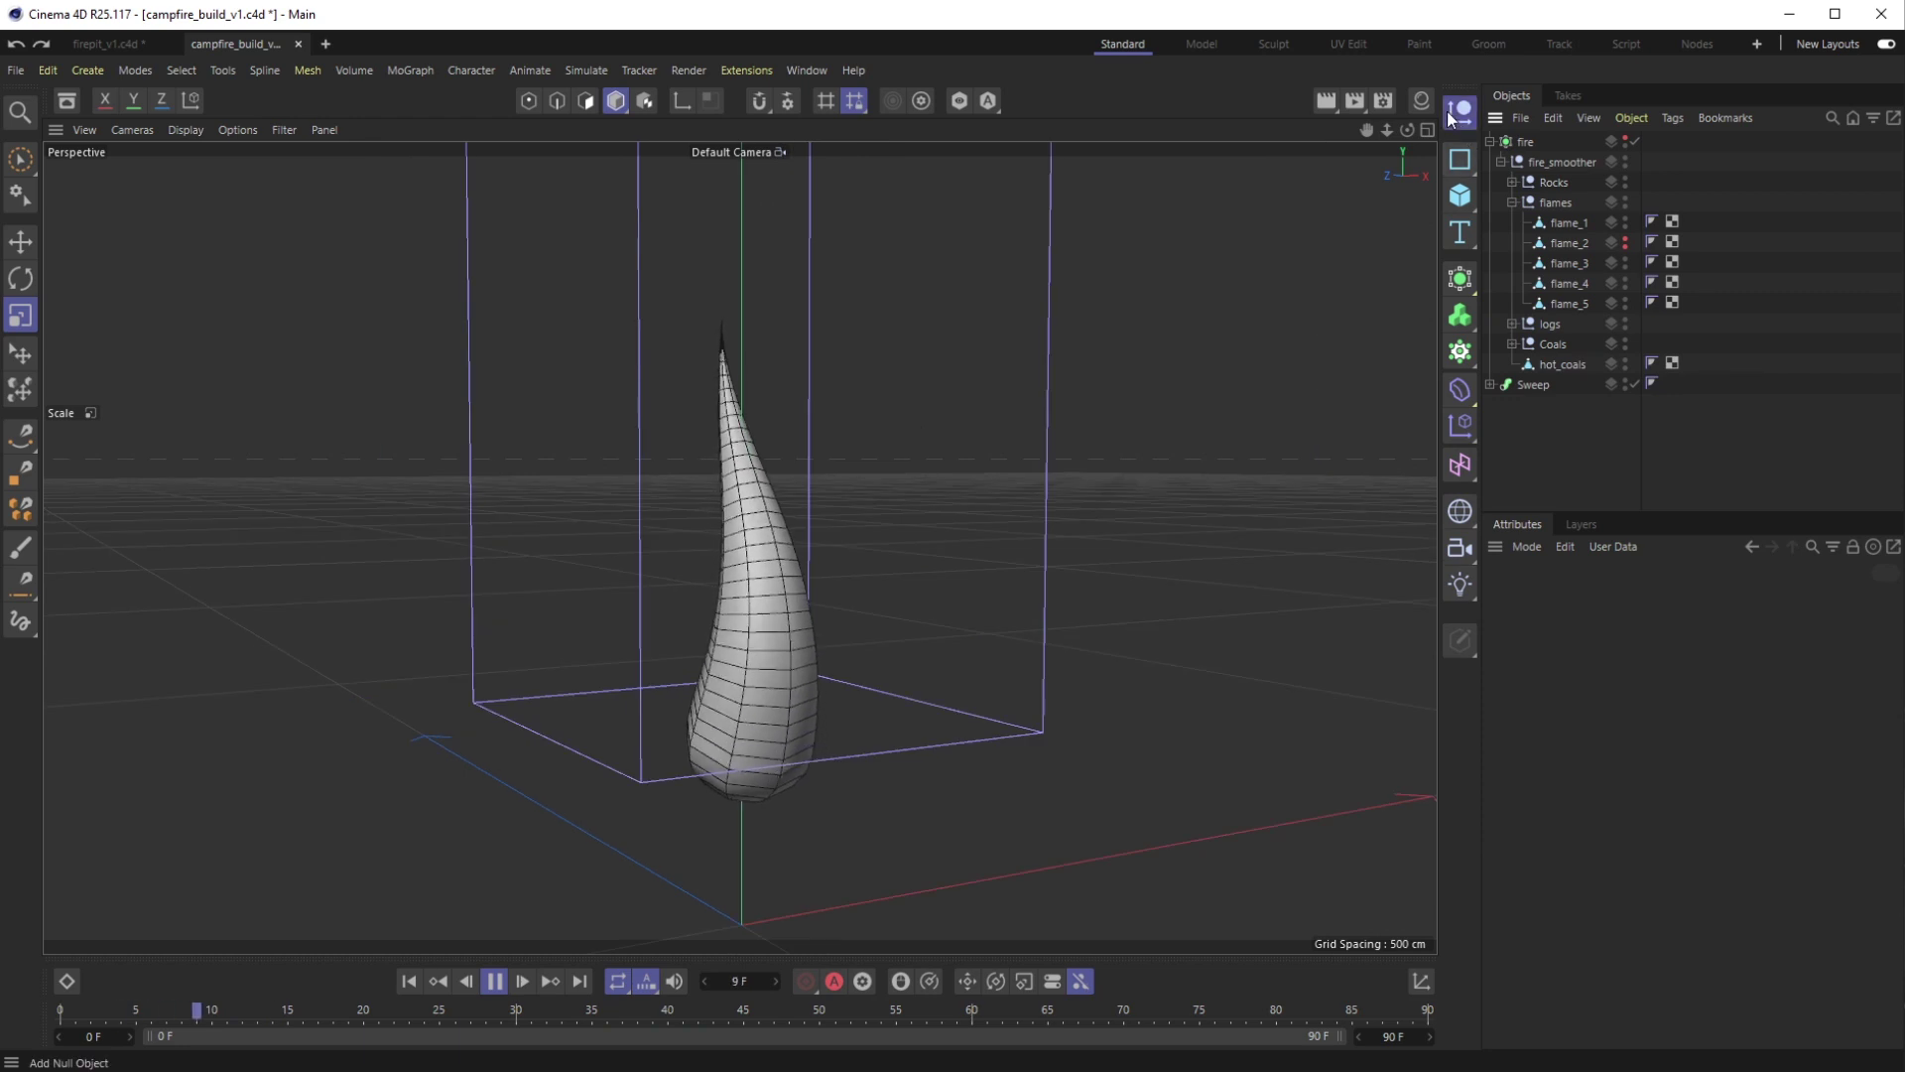
left_click(1460, 112)
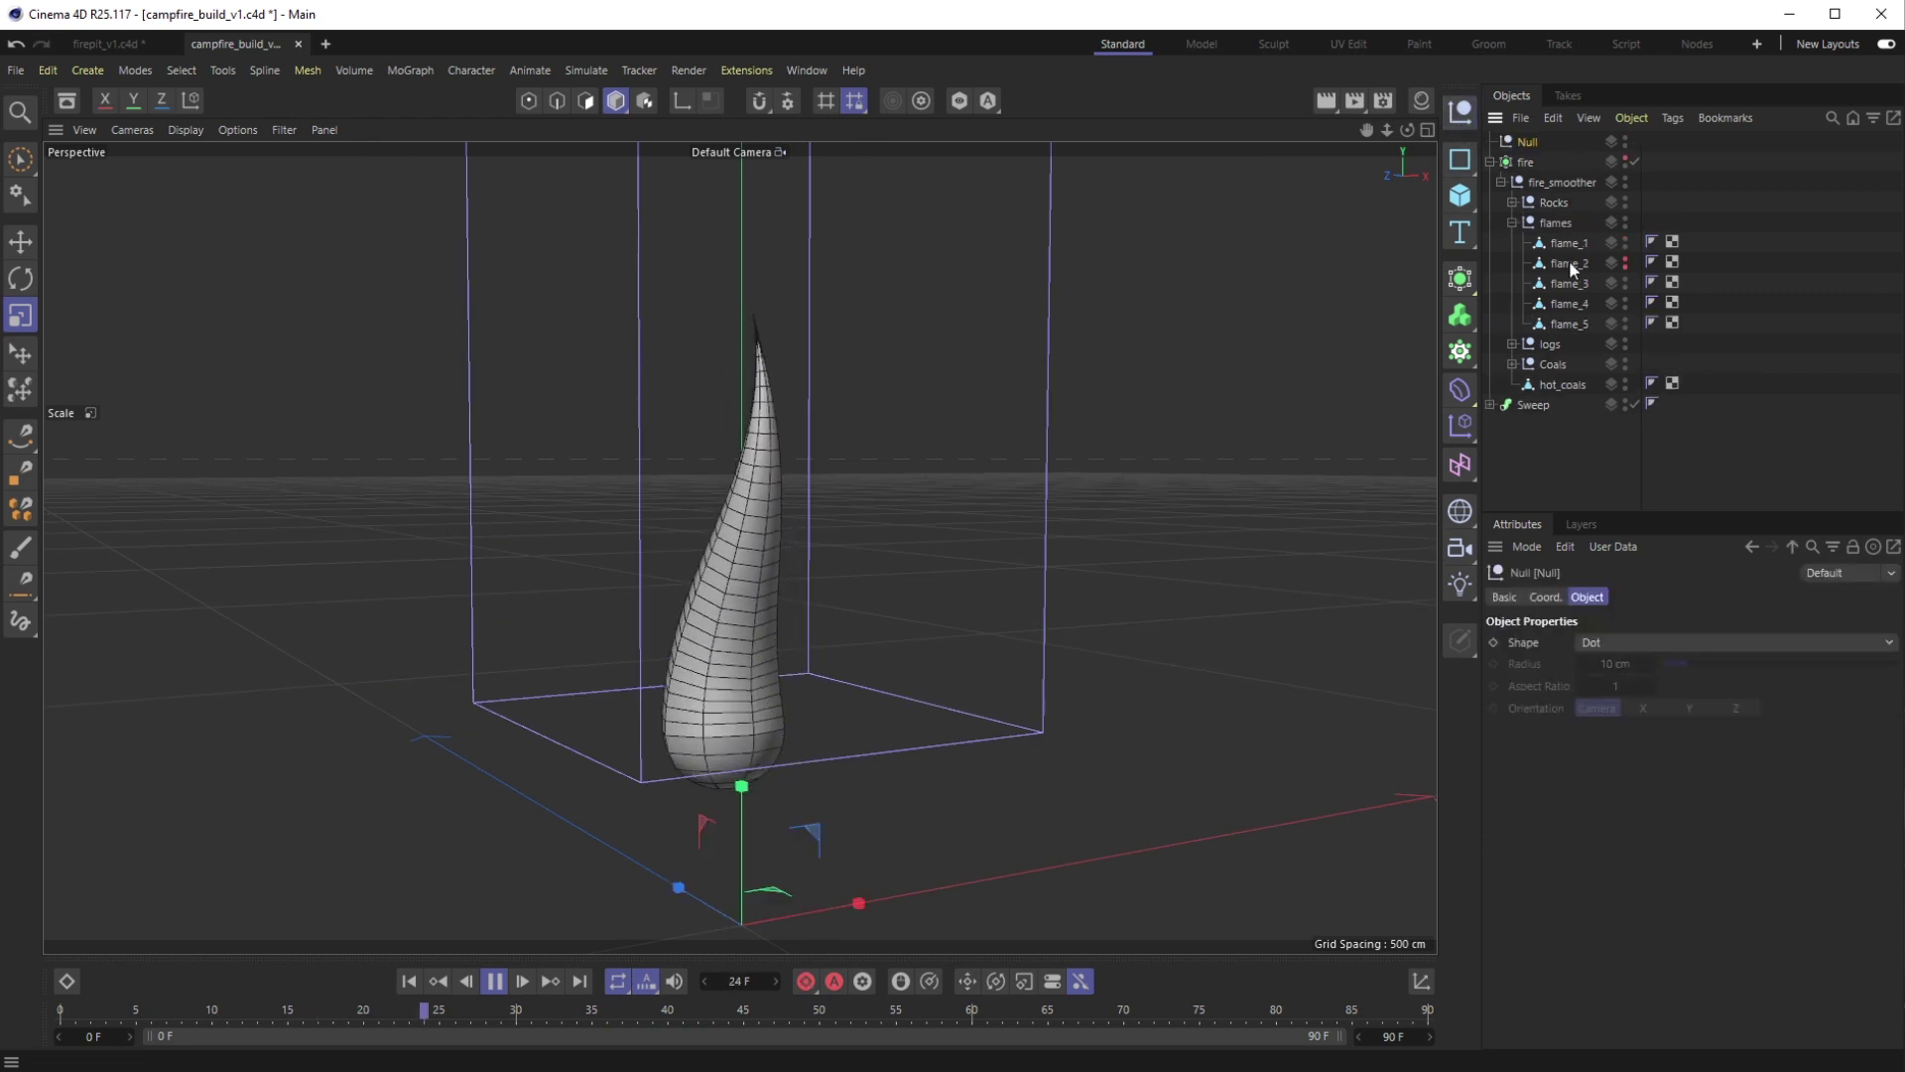
left_click(1459, 282)
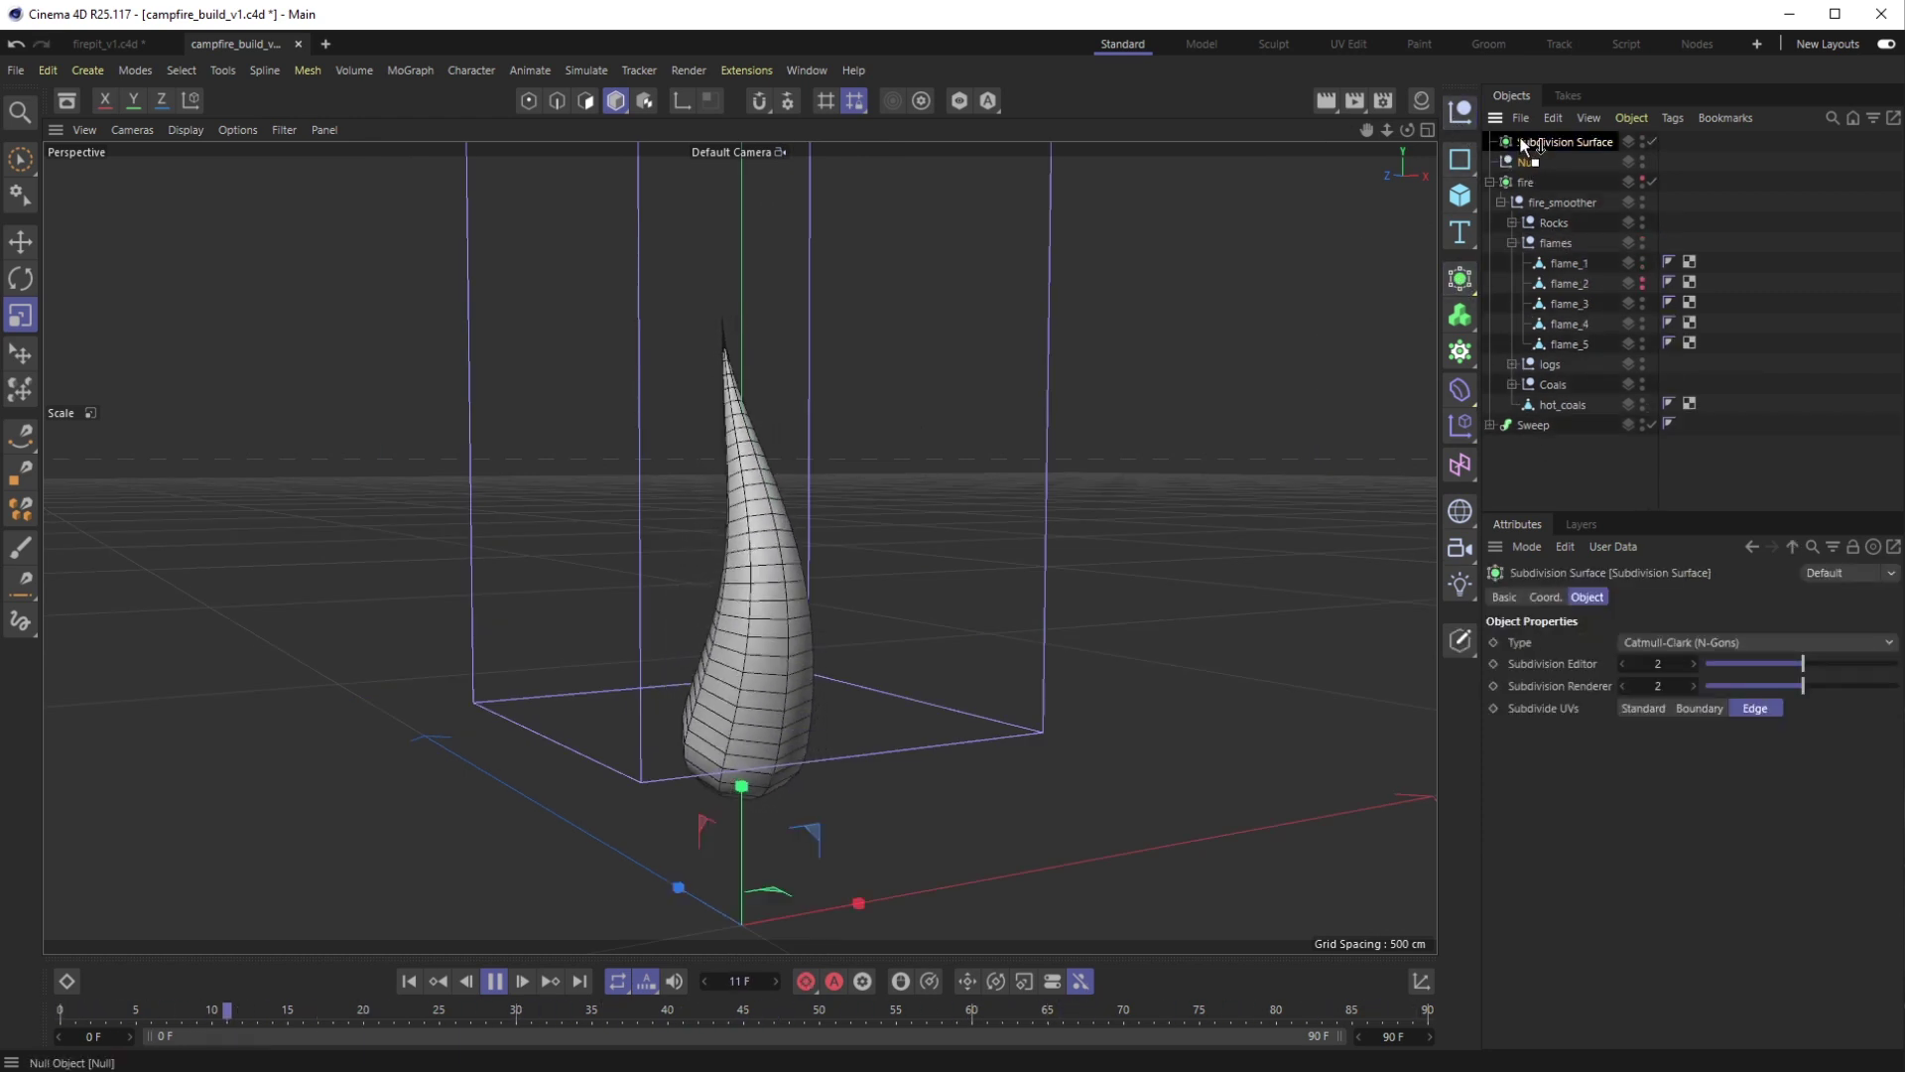
left_click_drag(1525, 144, 1526, 144)
left_click_drag(1533, 426, 1559, 246)
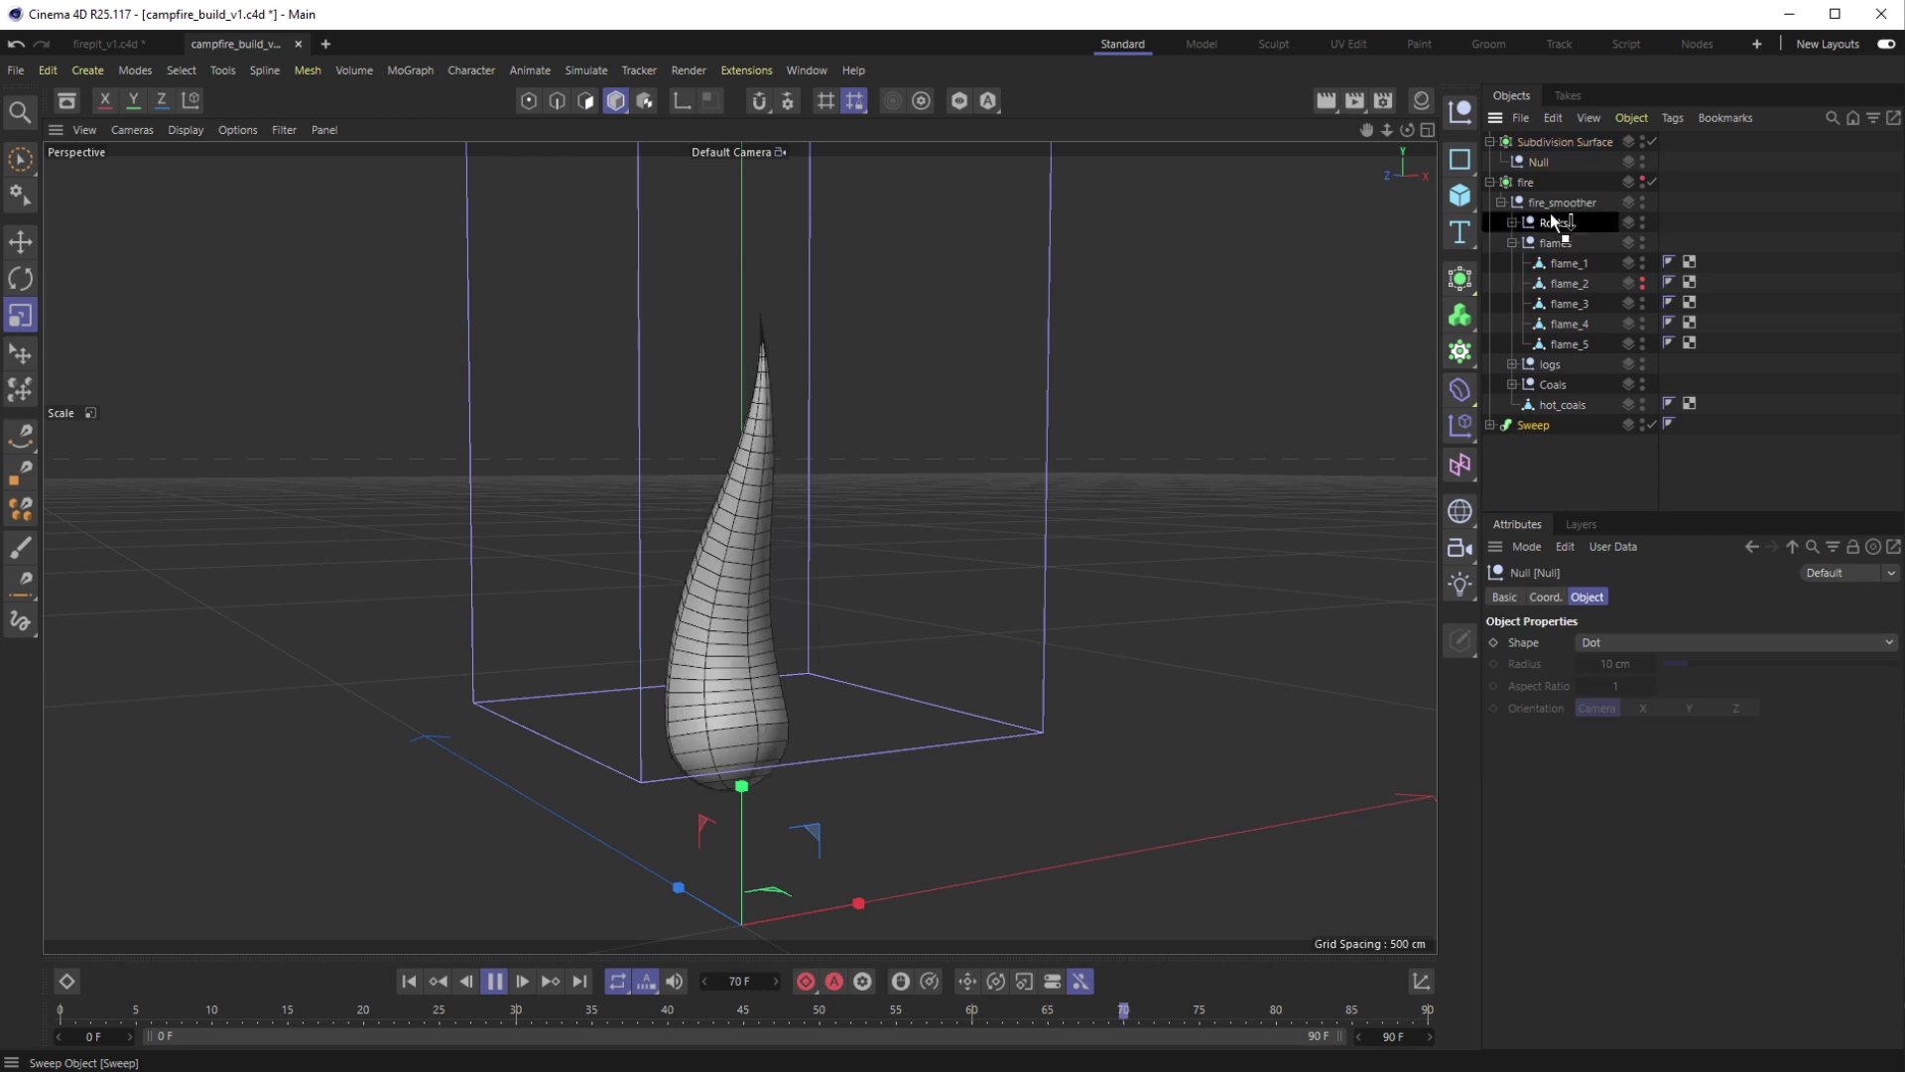
left_click_drag(1537, 166, 1537, 164)
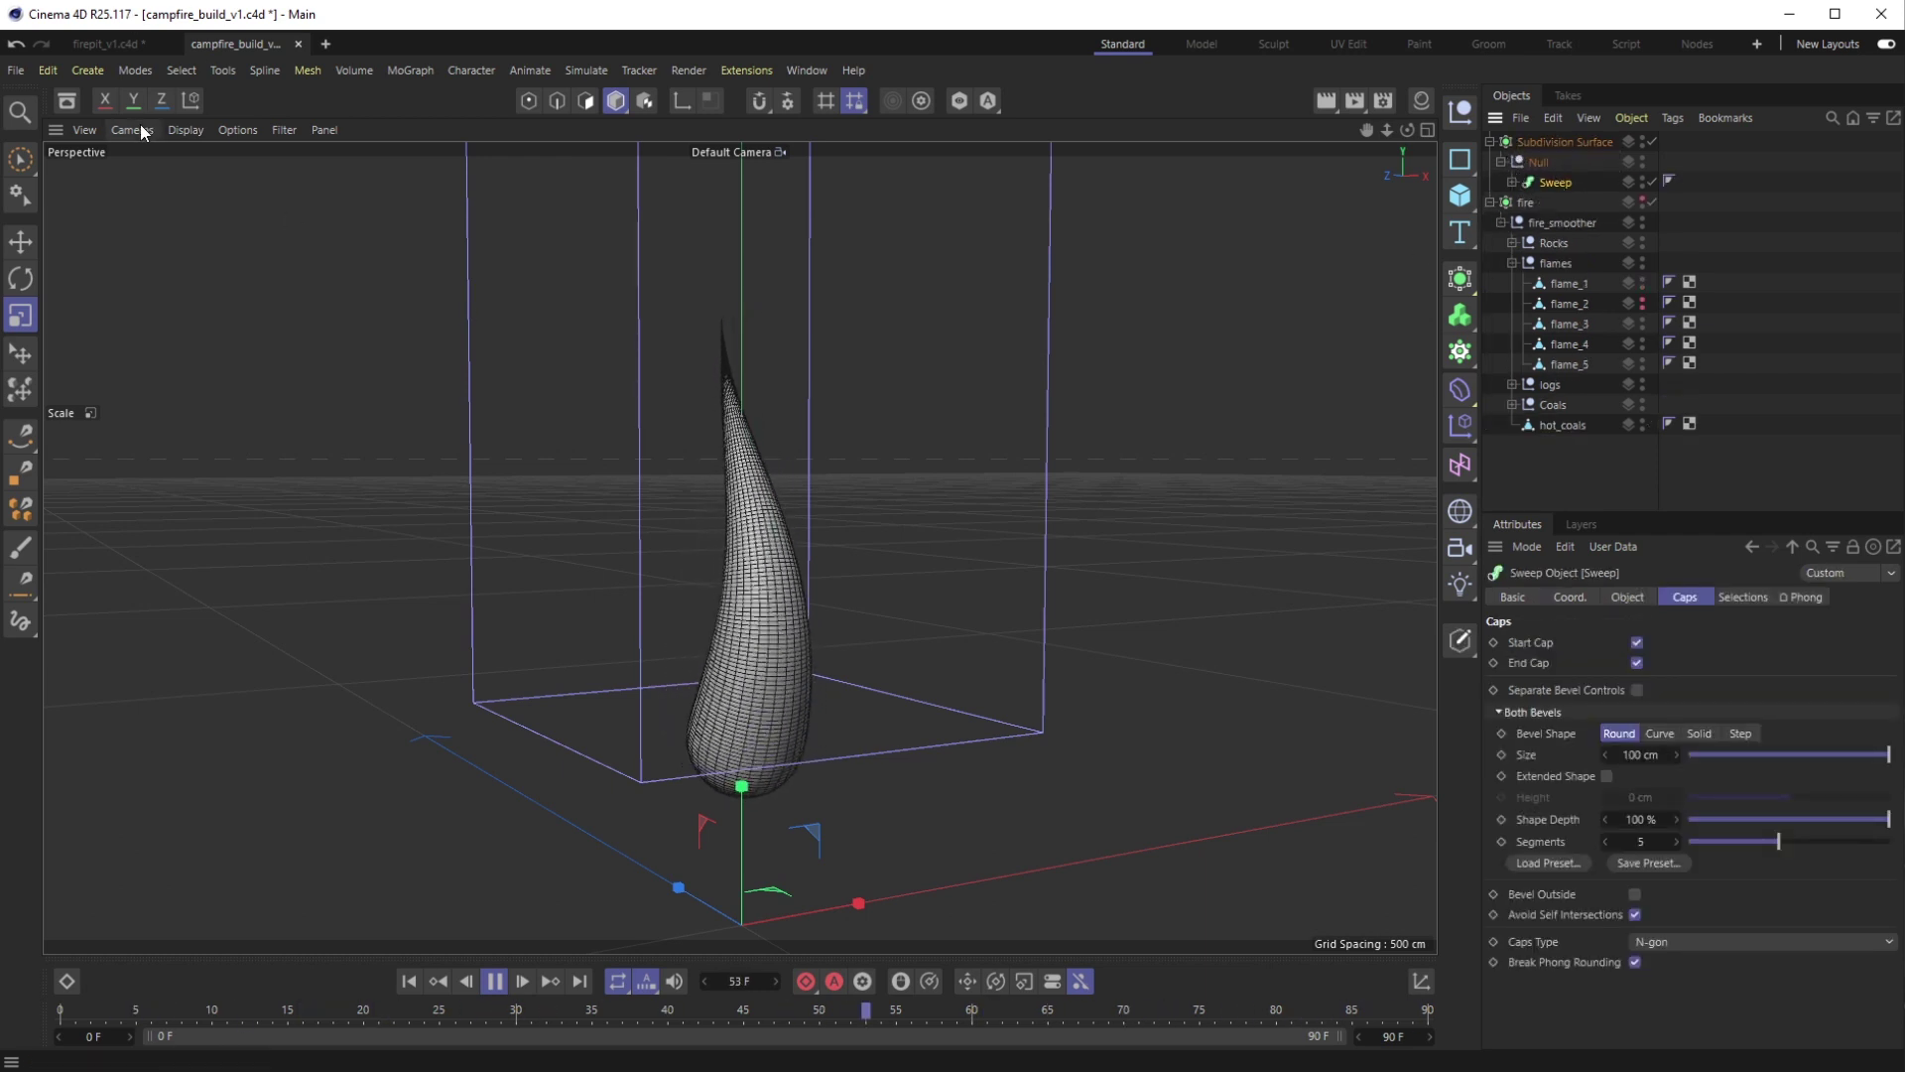
Switch the viewport to plain Gouraud Shading and frame the smoothed teardrop flame
left_click(179, 130)
left_click(188, 165)
mouse_move(702, 967)
left_mouse_down("alt")
mouse_move(710, 770)
mouse_move(736, 746)
mouse_move(782, 546)
left_mouse_up("alt")
scroll(781, 546, "up", 4)
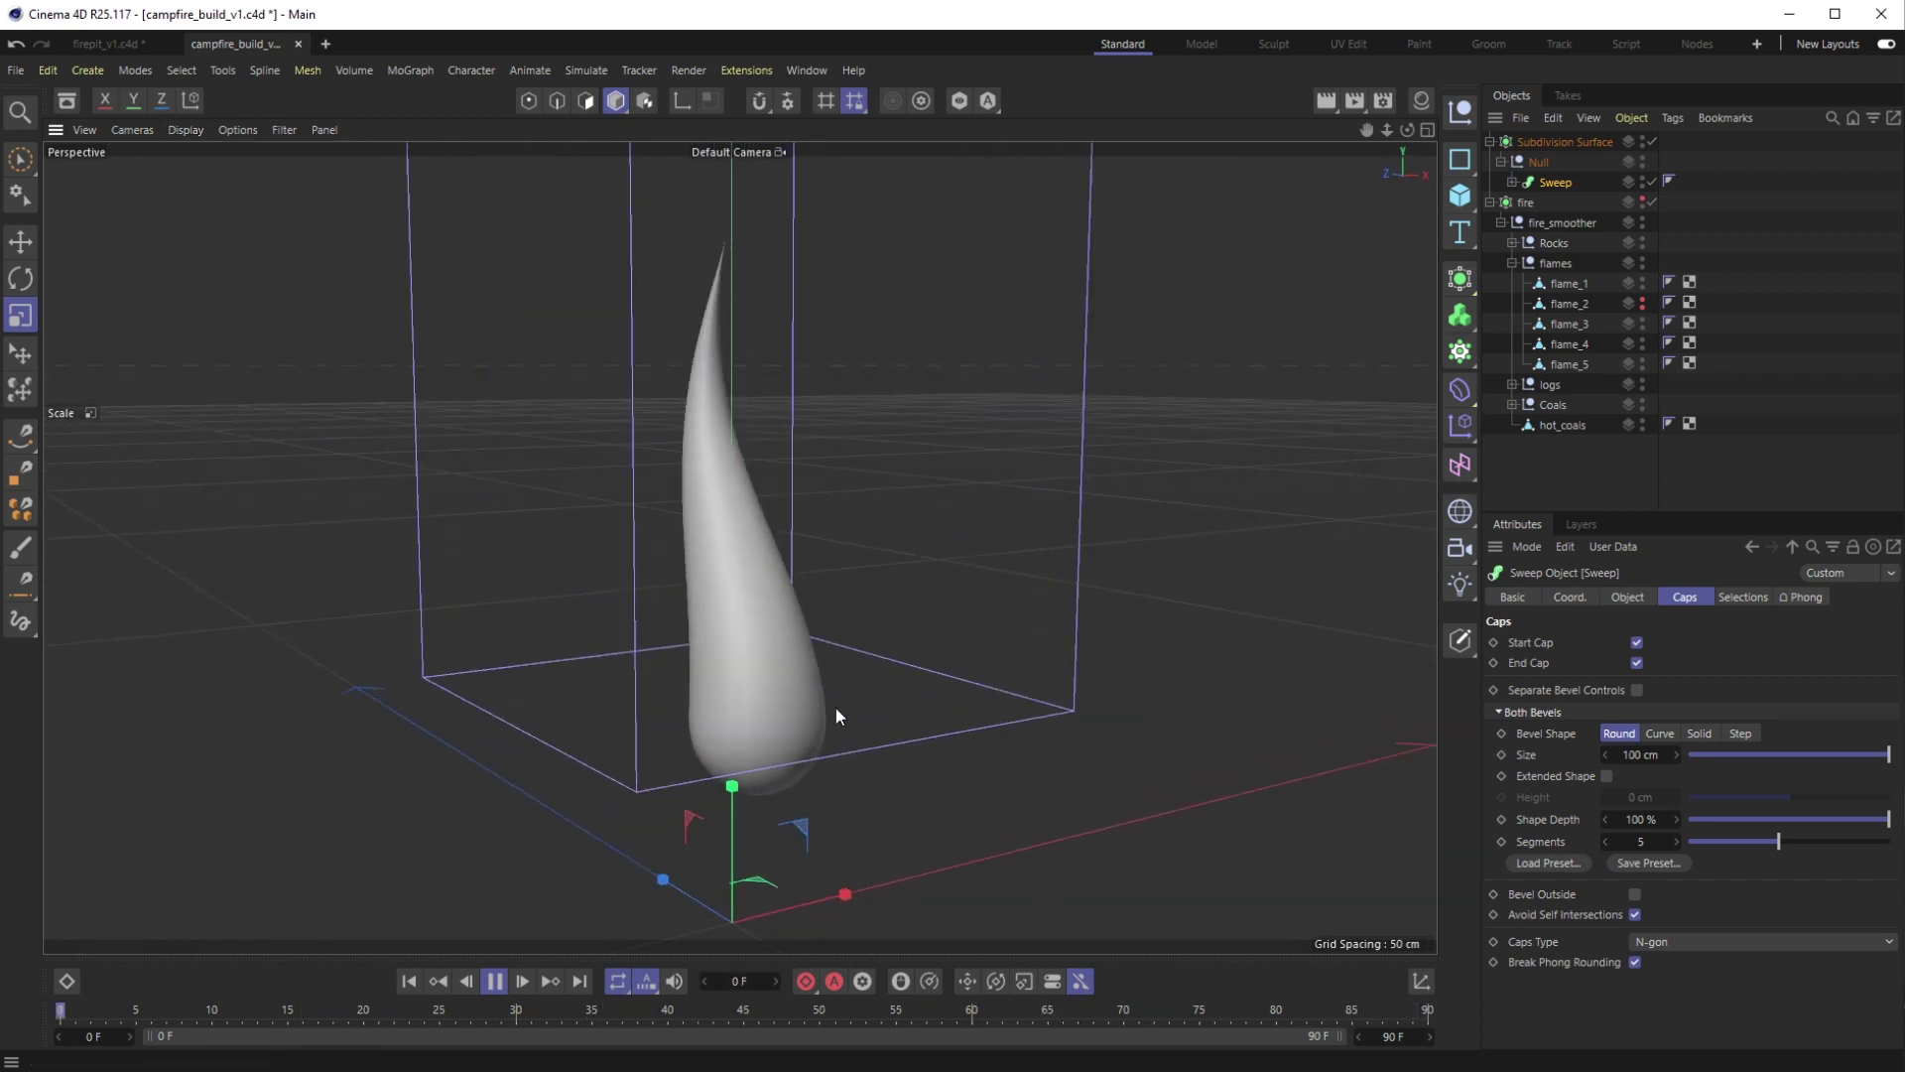
middle_click_drag(931, 770, 891, 746, "alt")
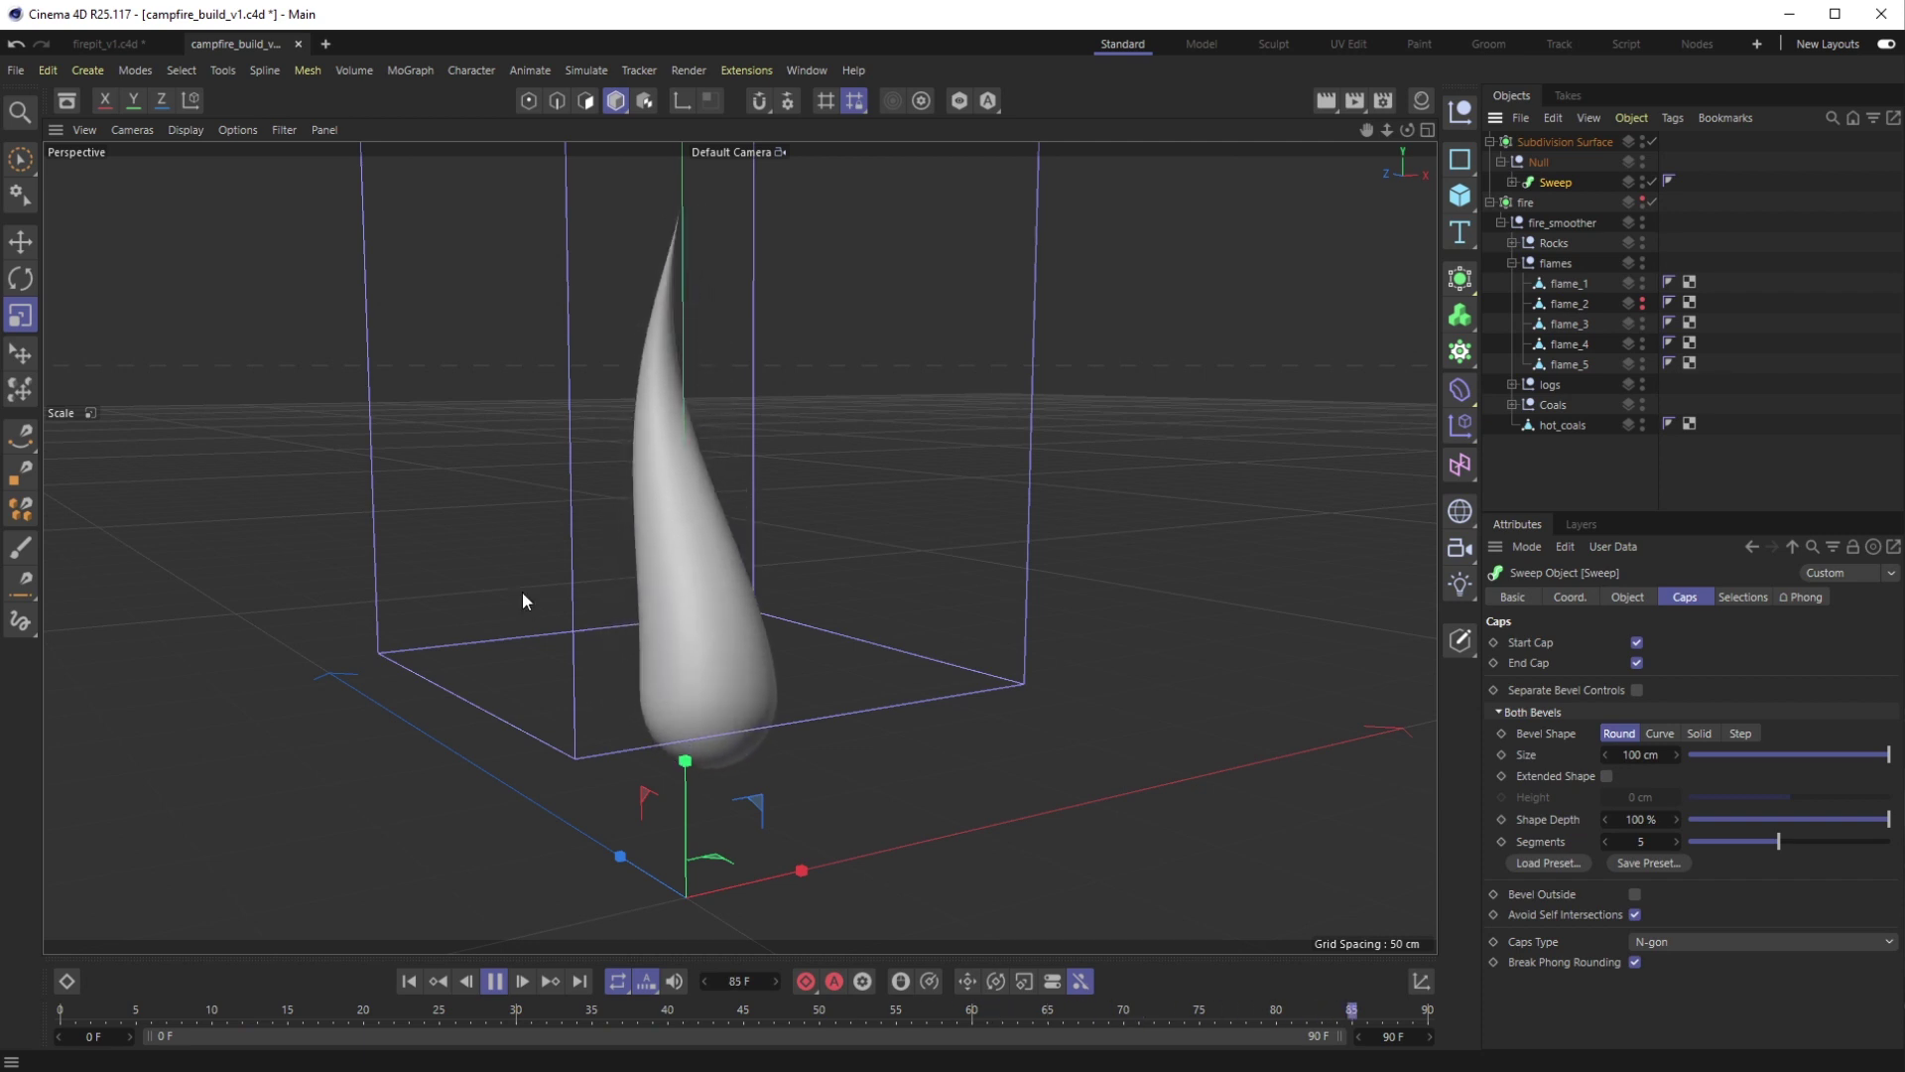
left_click(1512, 182)
Select the Formula deformer under the Spline Primitive and show its empty Fields list
left_click(1586, 224)
left_click(1523, 222)
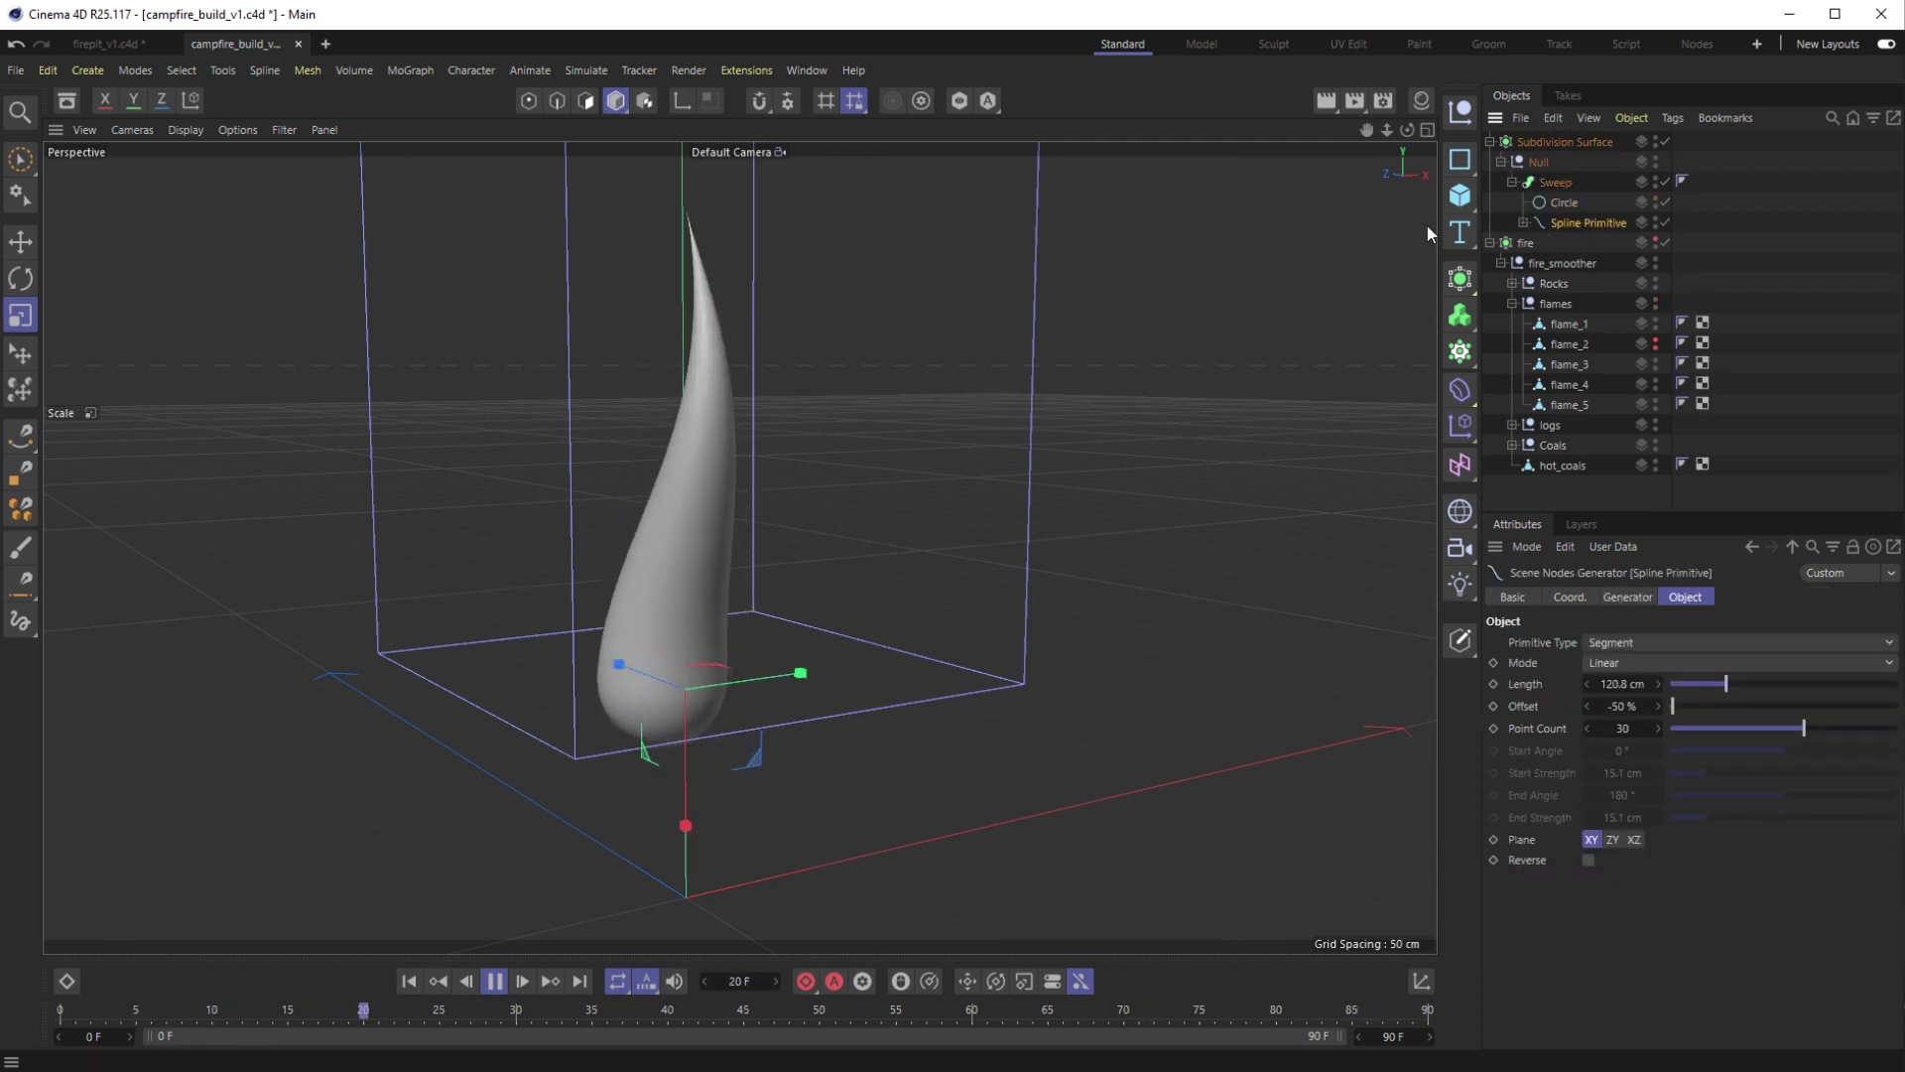
left_click(1580, 243)
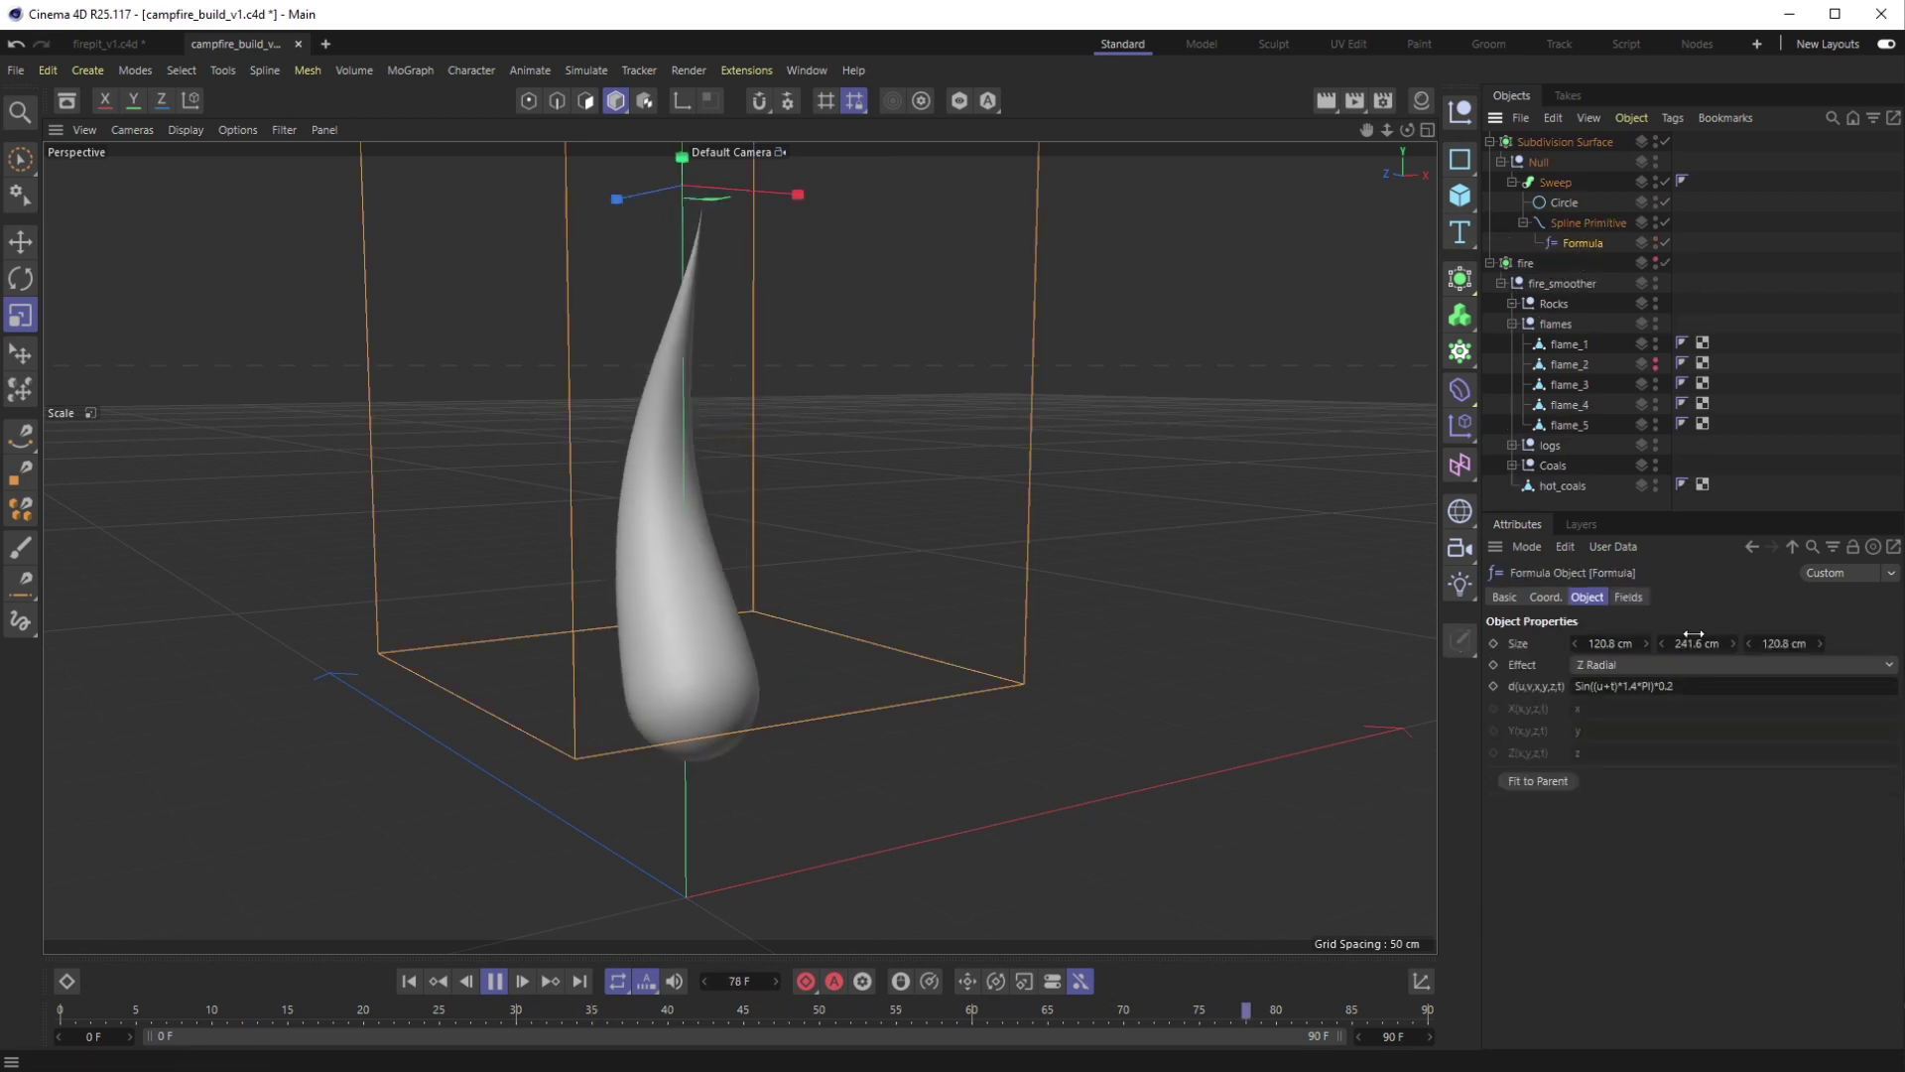
left_click(1627, 598)
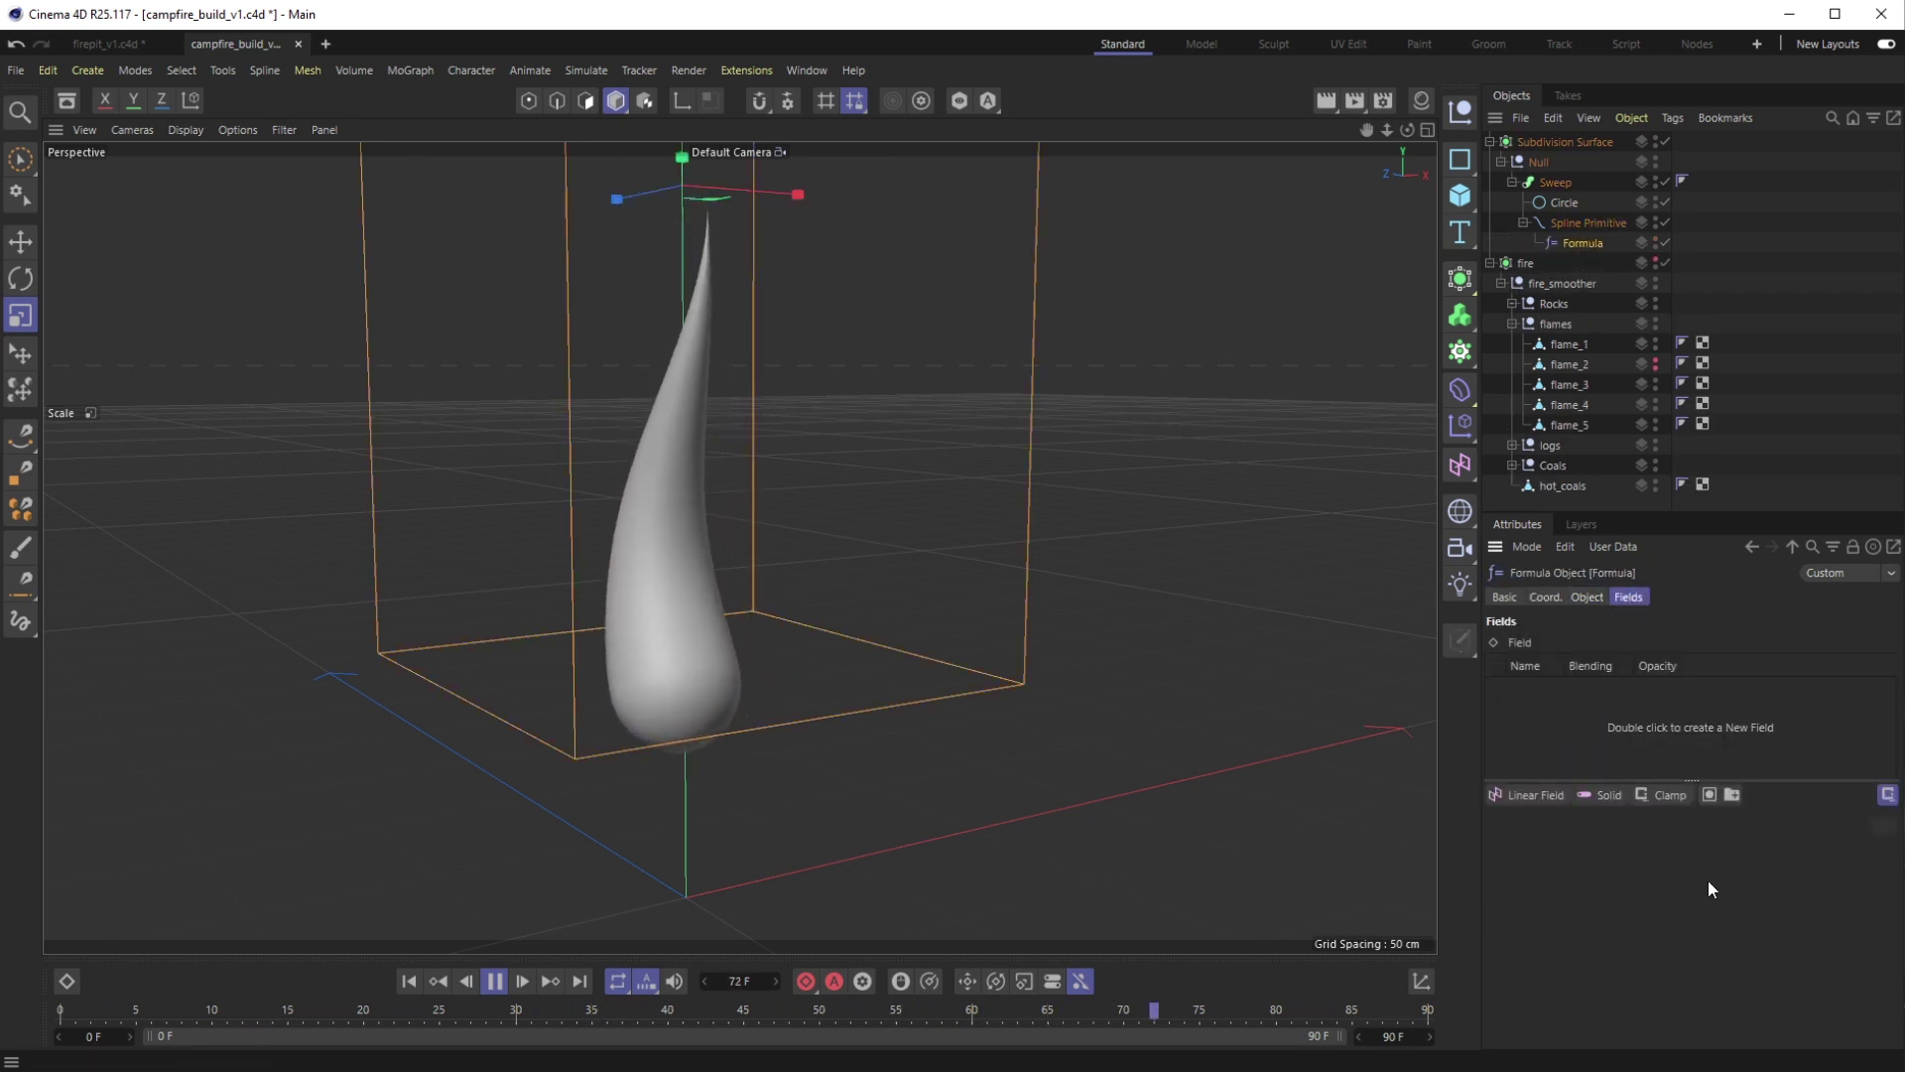
Add a Linear Field to the Formula, point it Y+, and move it down the flame
left_click(1523, 797)
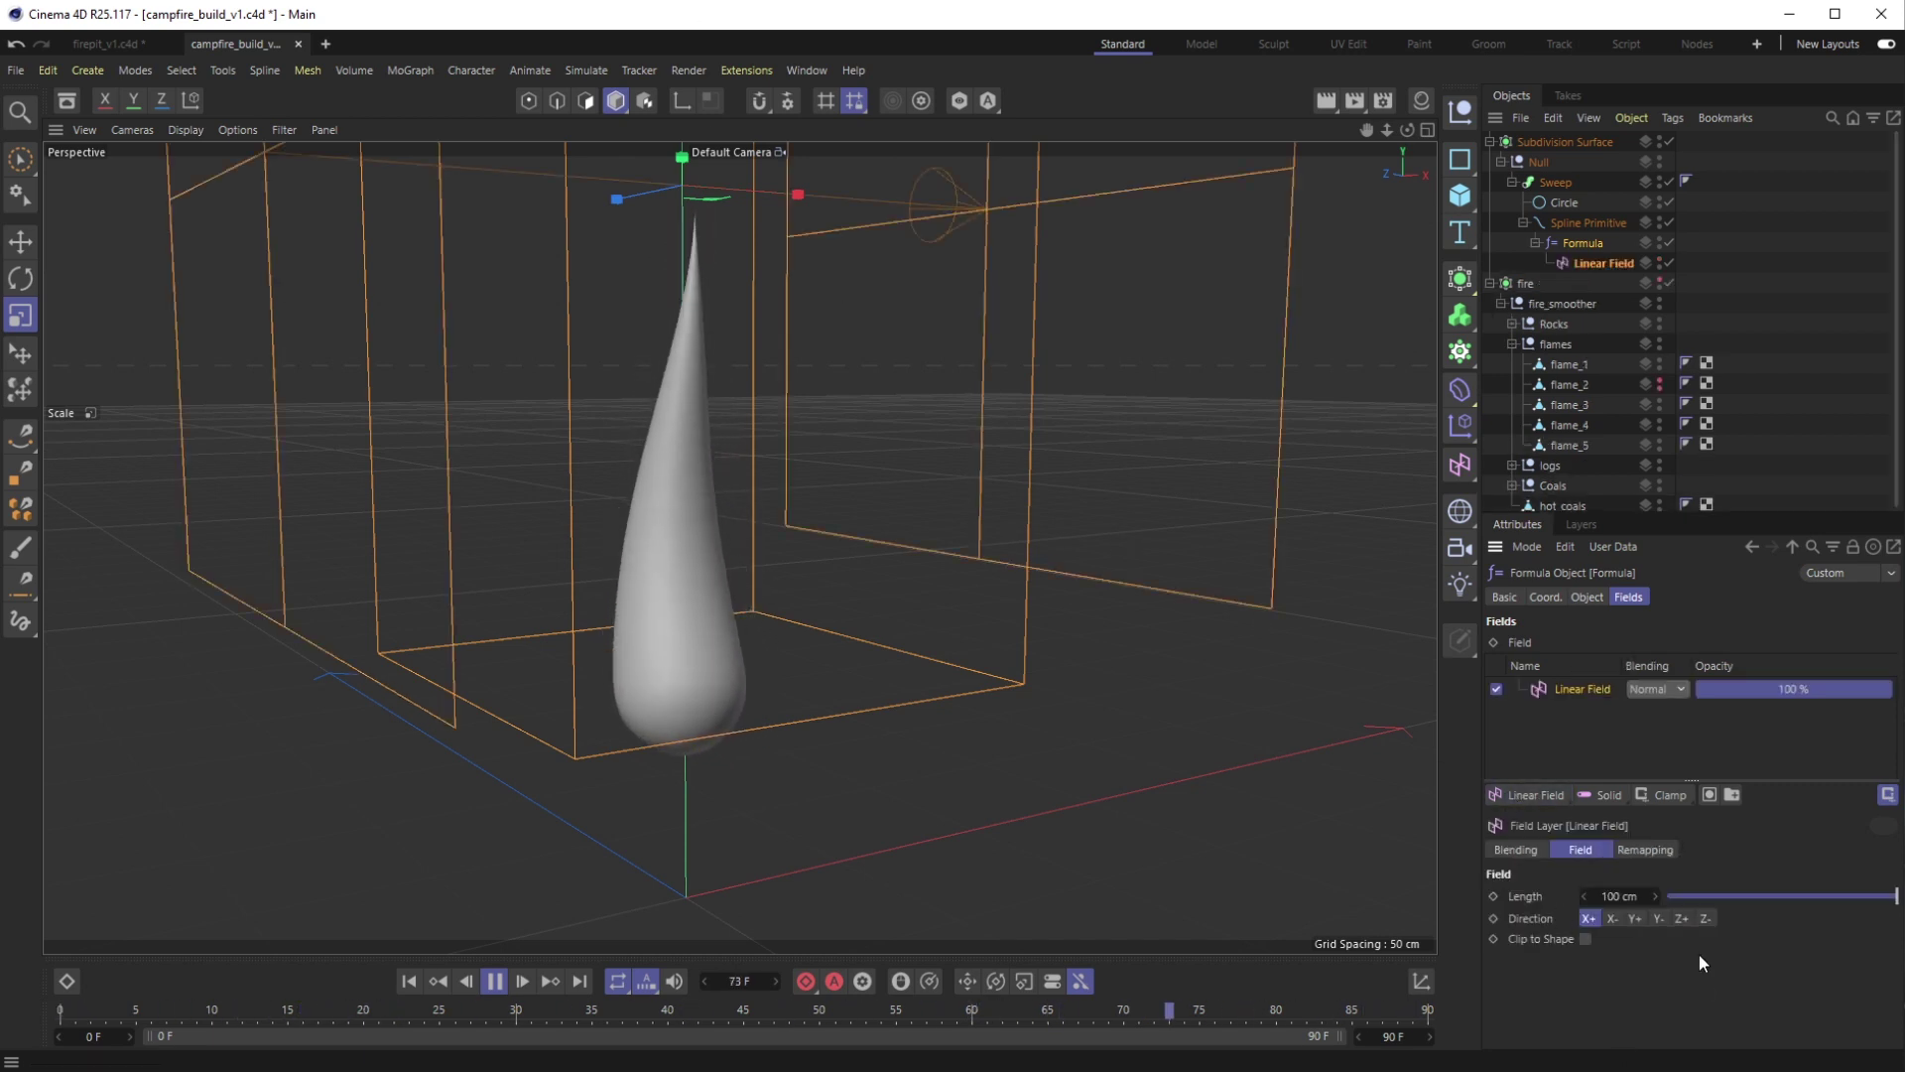
left_click(1634, 919)
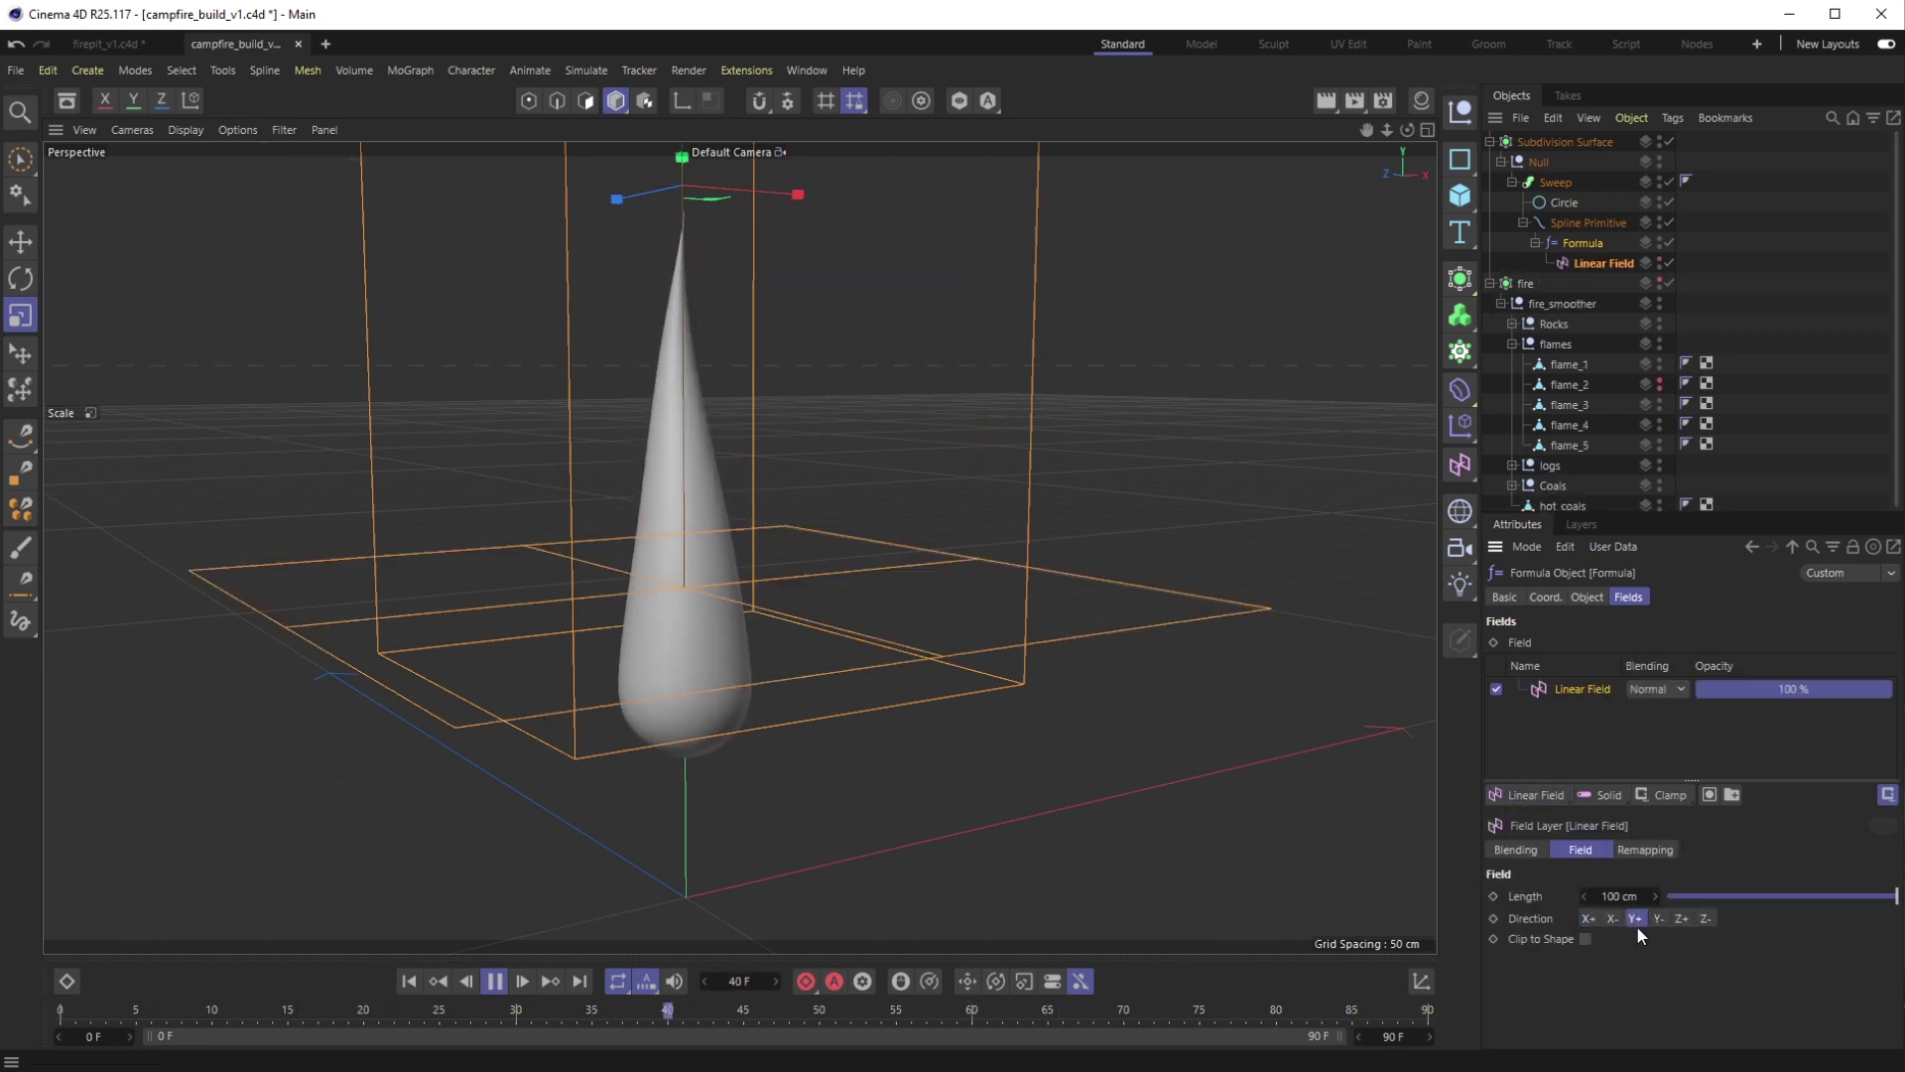
left_click_drag(687, 187, 866, 580)
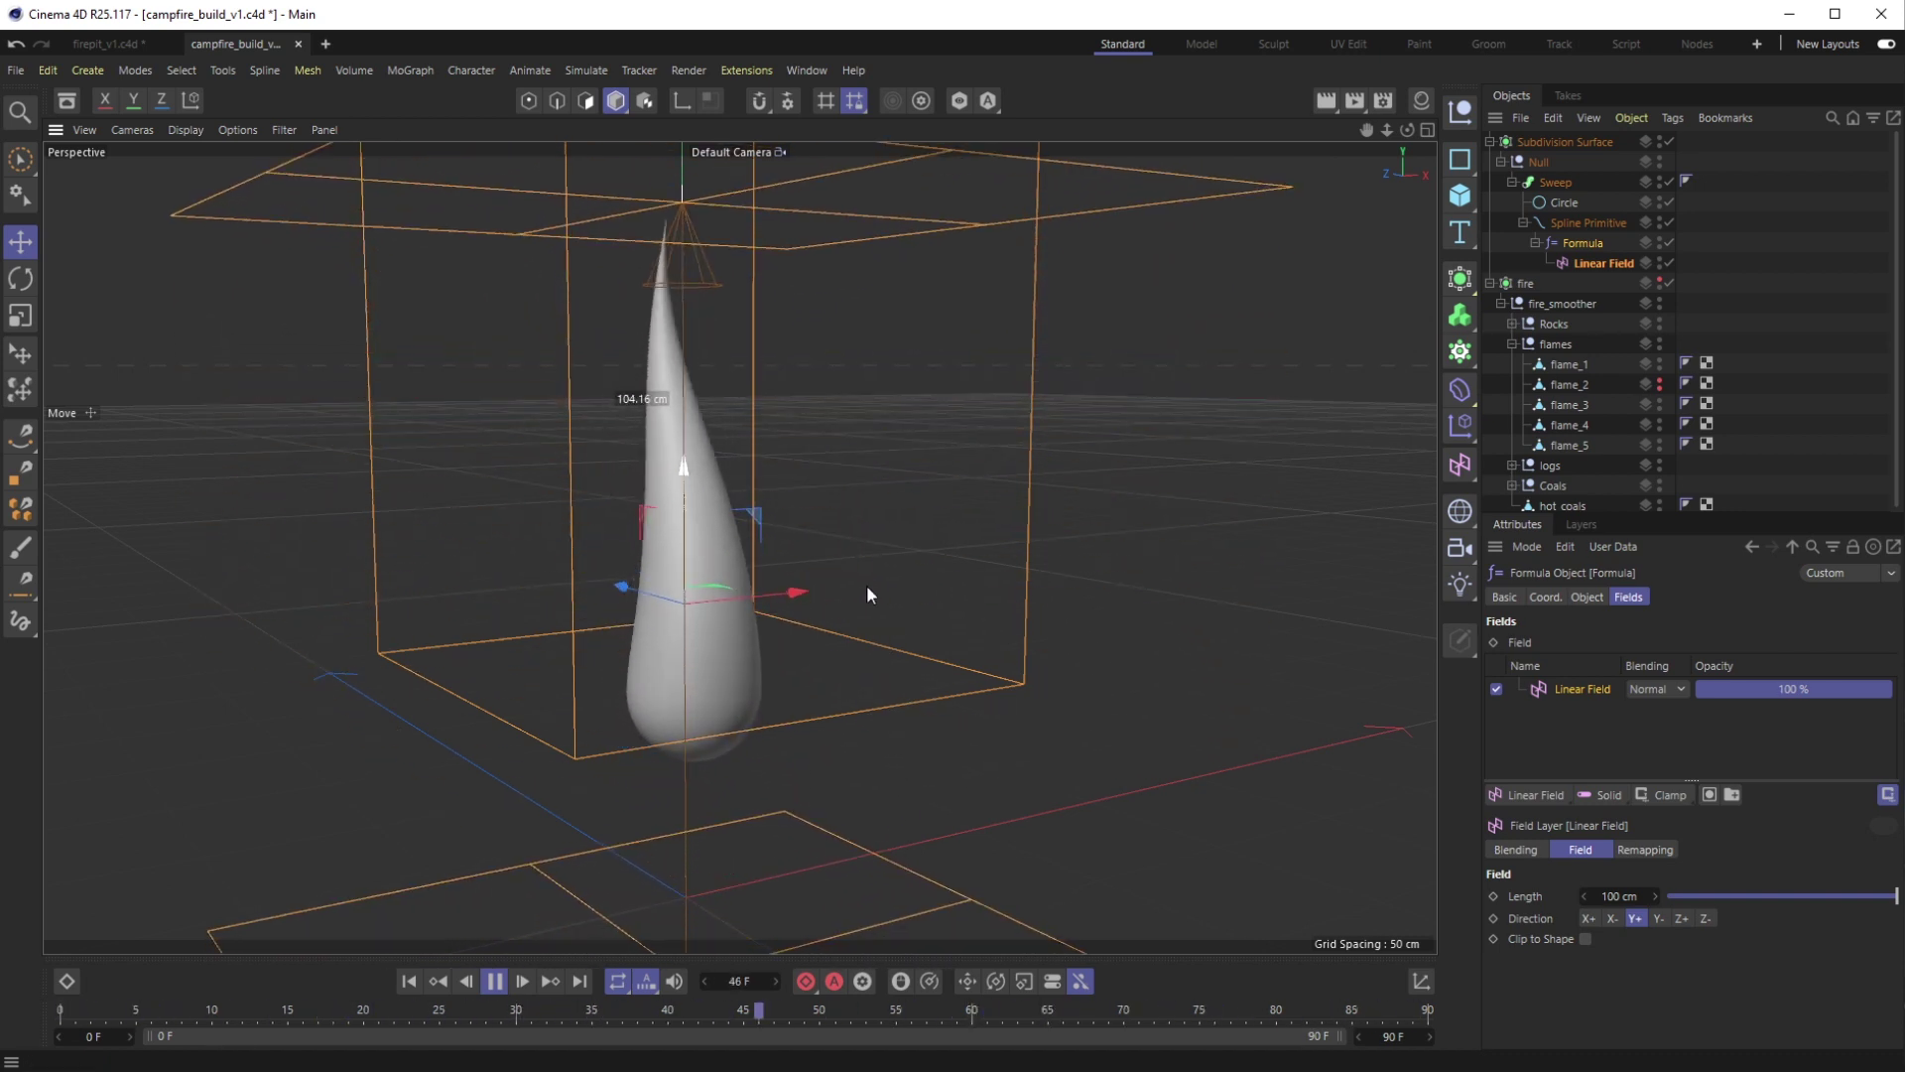
Scale and reposition the Linear Field along the flame to a 44.618 cm length
key("t")
left_click_drag(1074, 575, 859, 783)
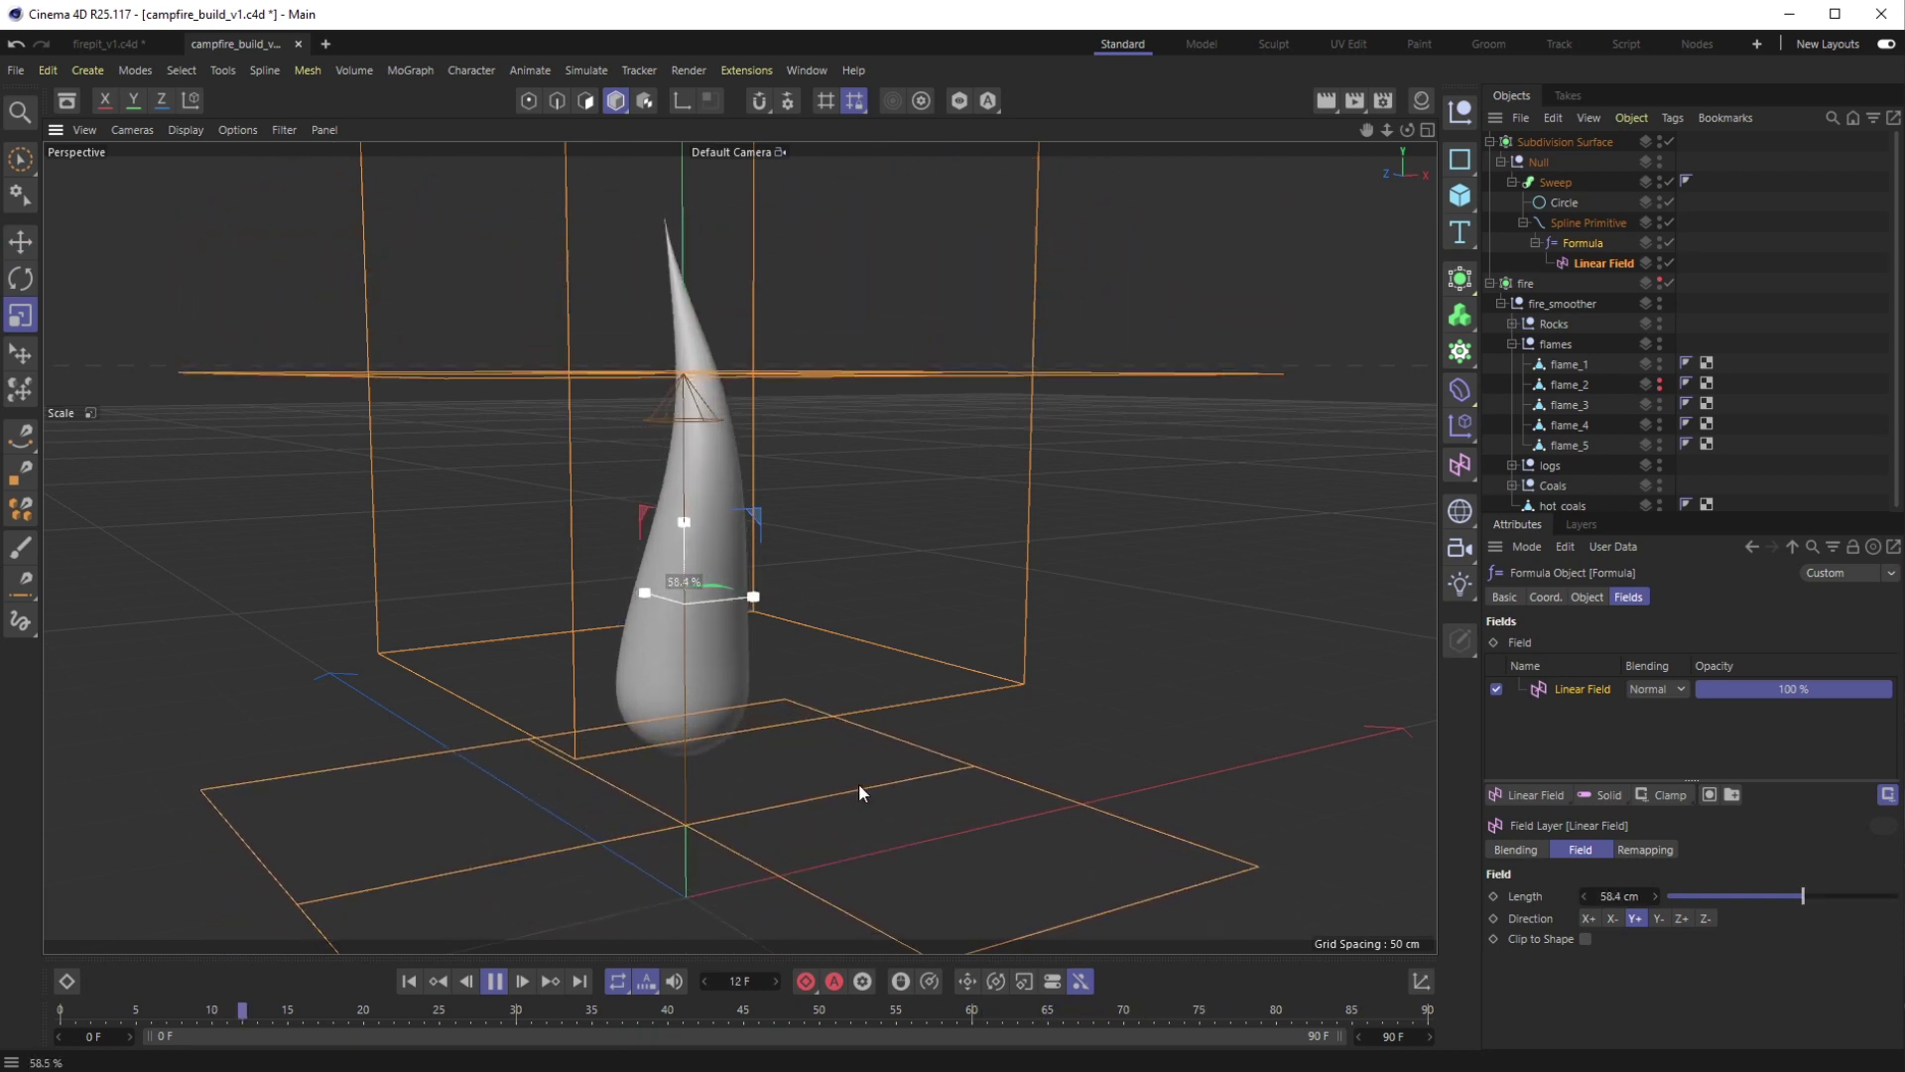
key("e")
left_click_drag(672, 508, 693, 454)
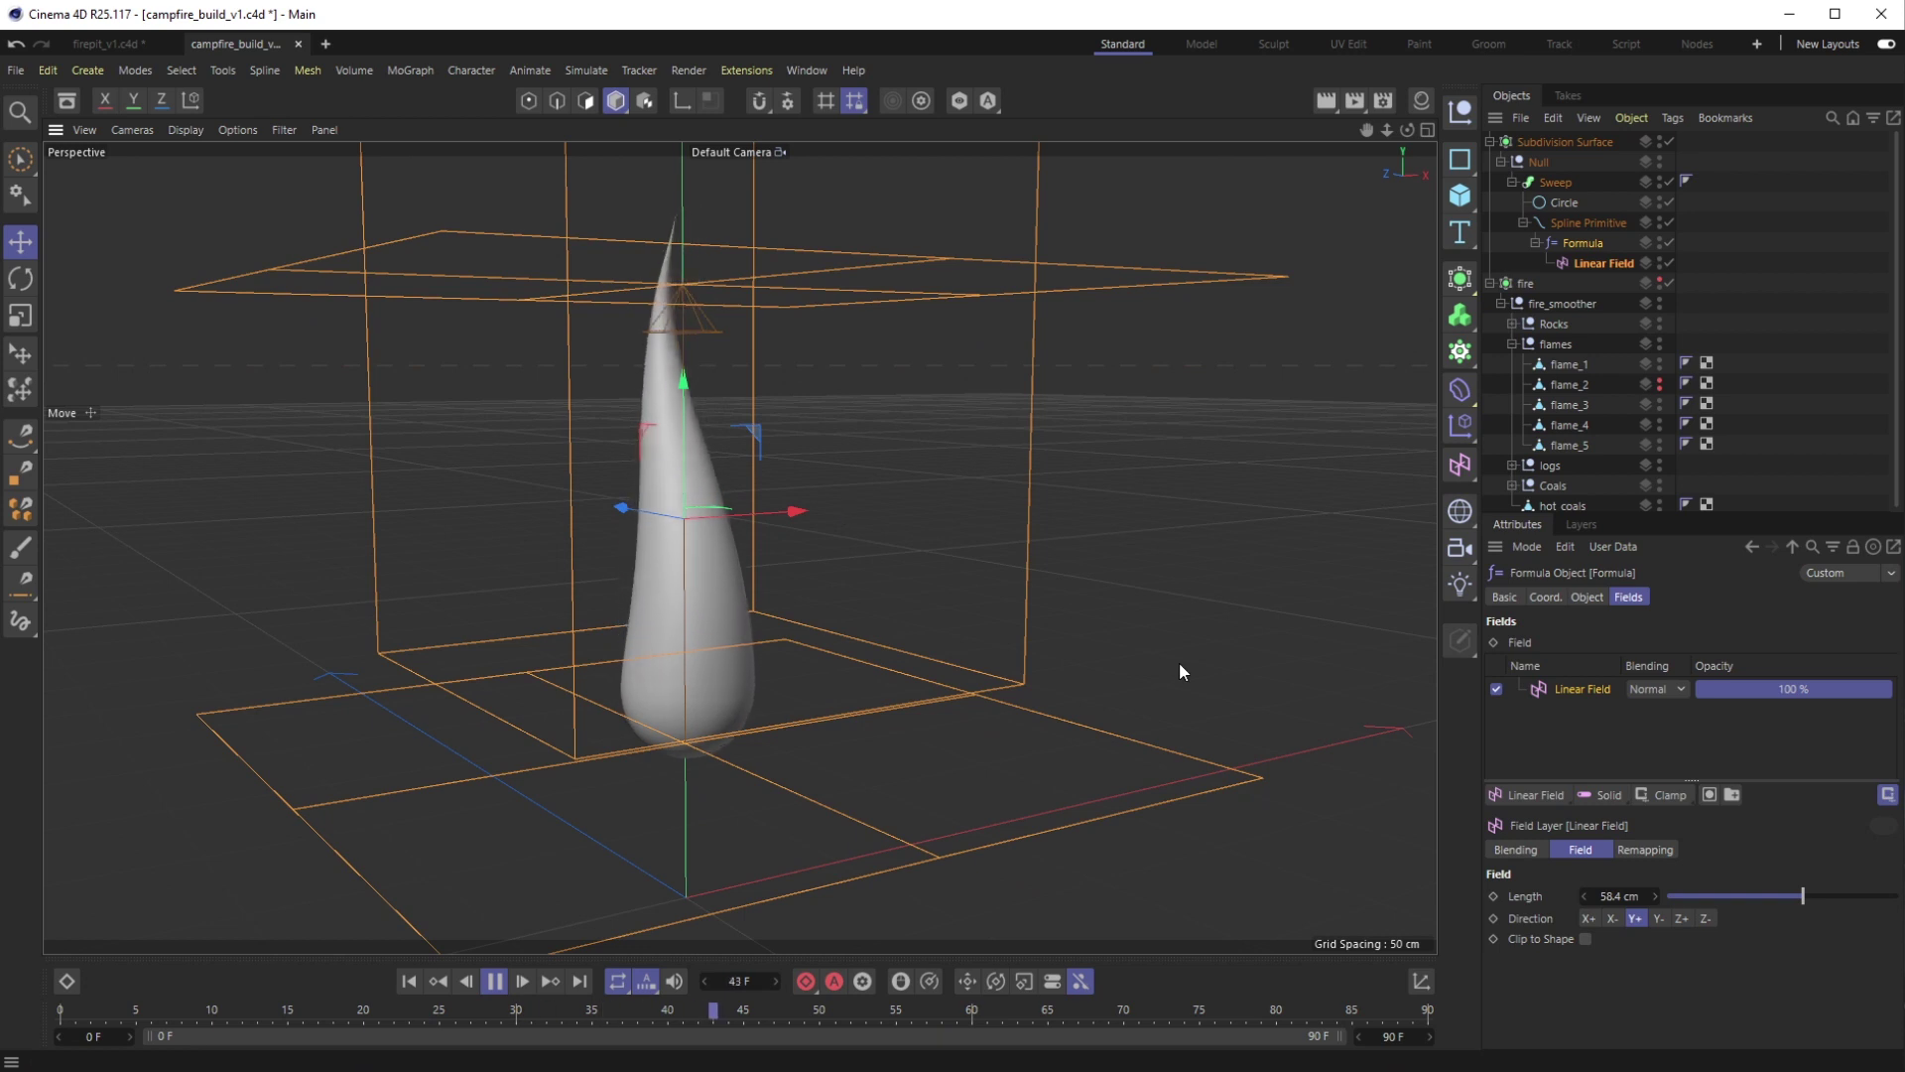
key("t")
left_click_drag(853, 489, 726, 554)
key("e")
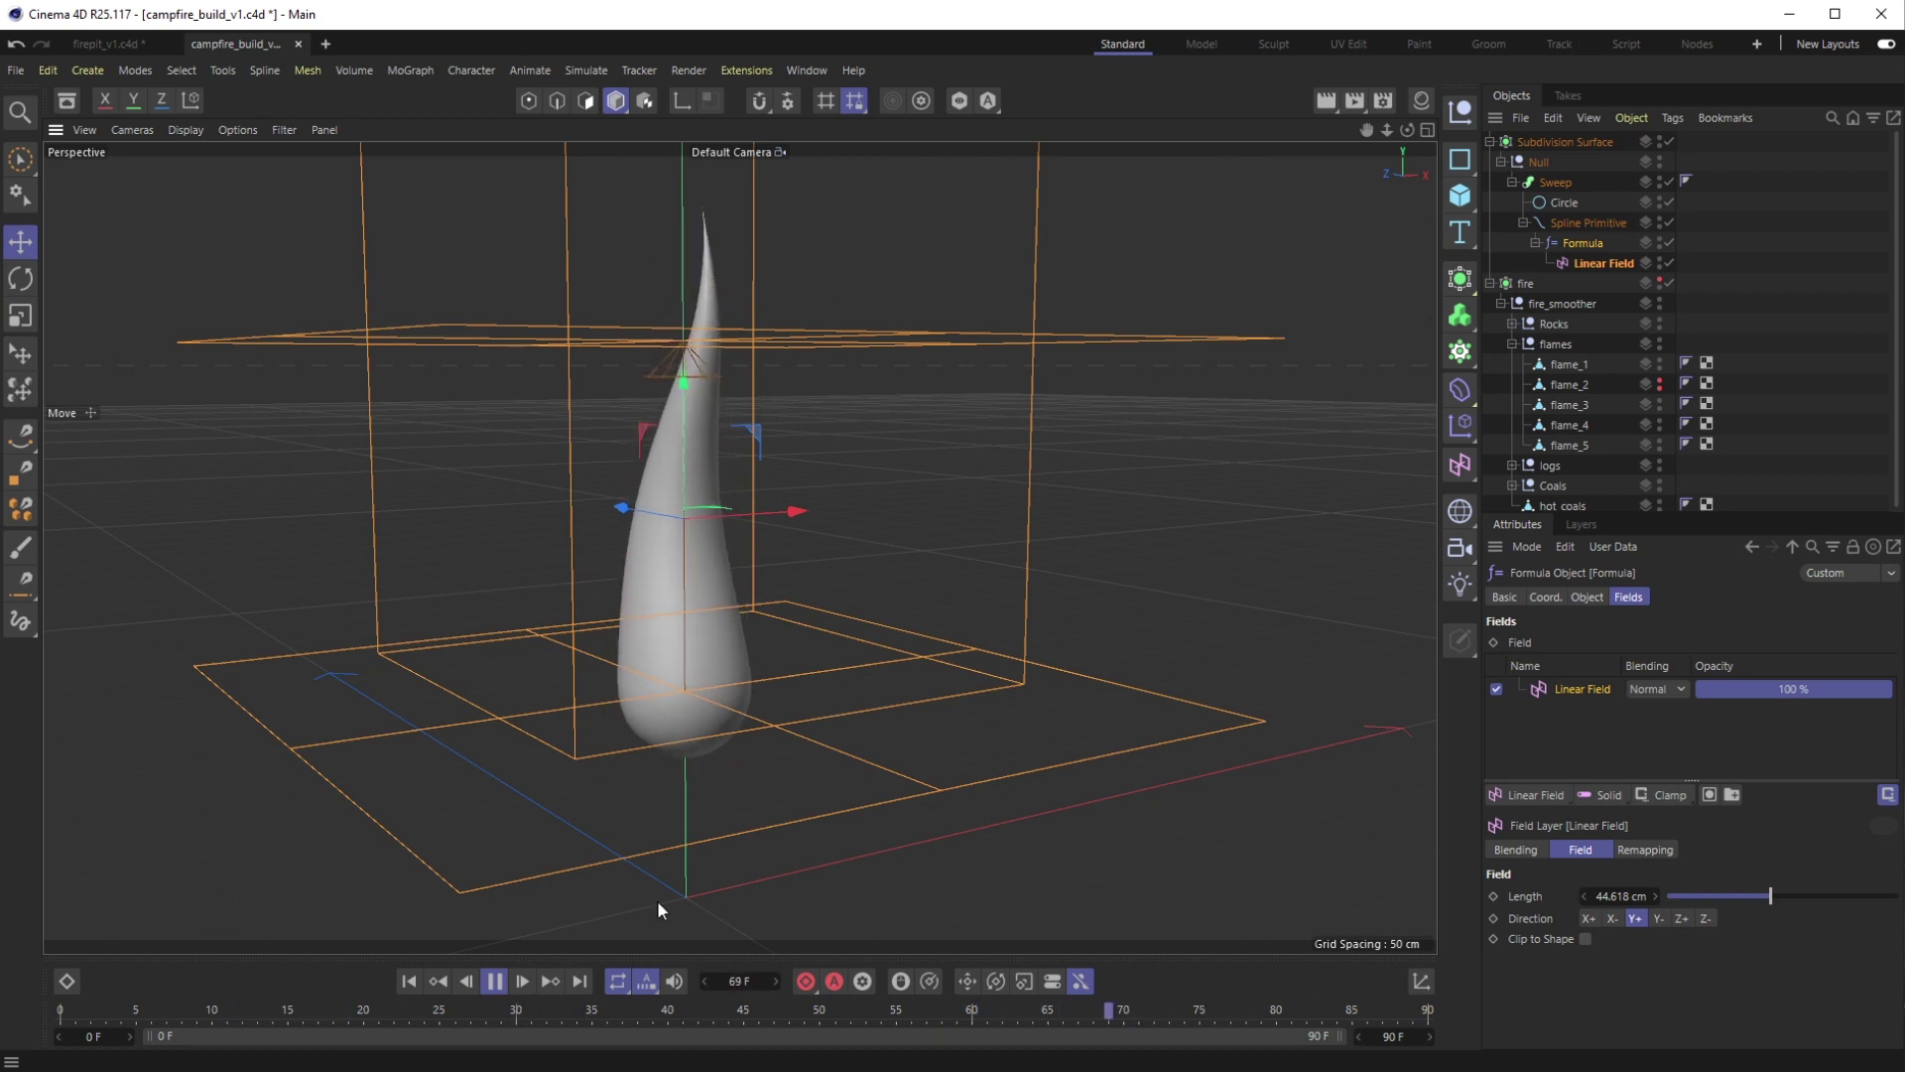
Toggle the Linear Field off and on to compare the sway, then reframe and deselect
left_click(1671, 260)
left_click(1672, 260)
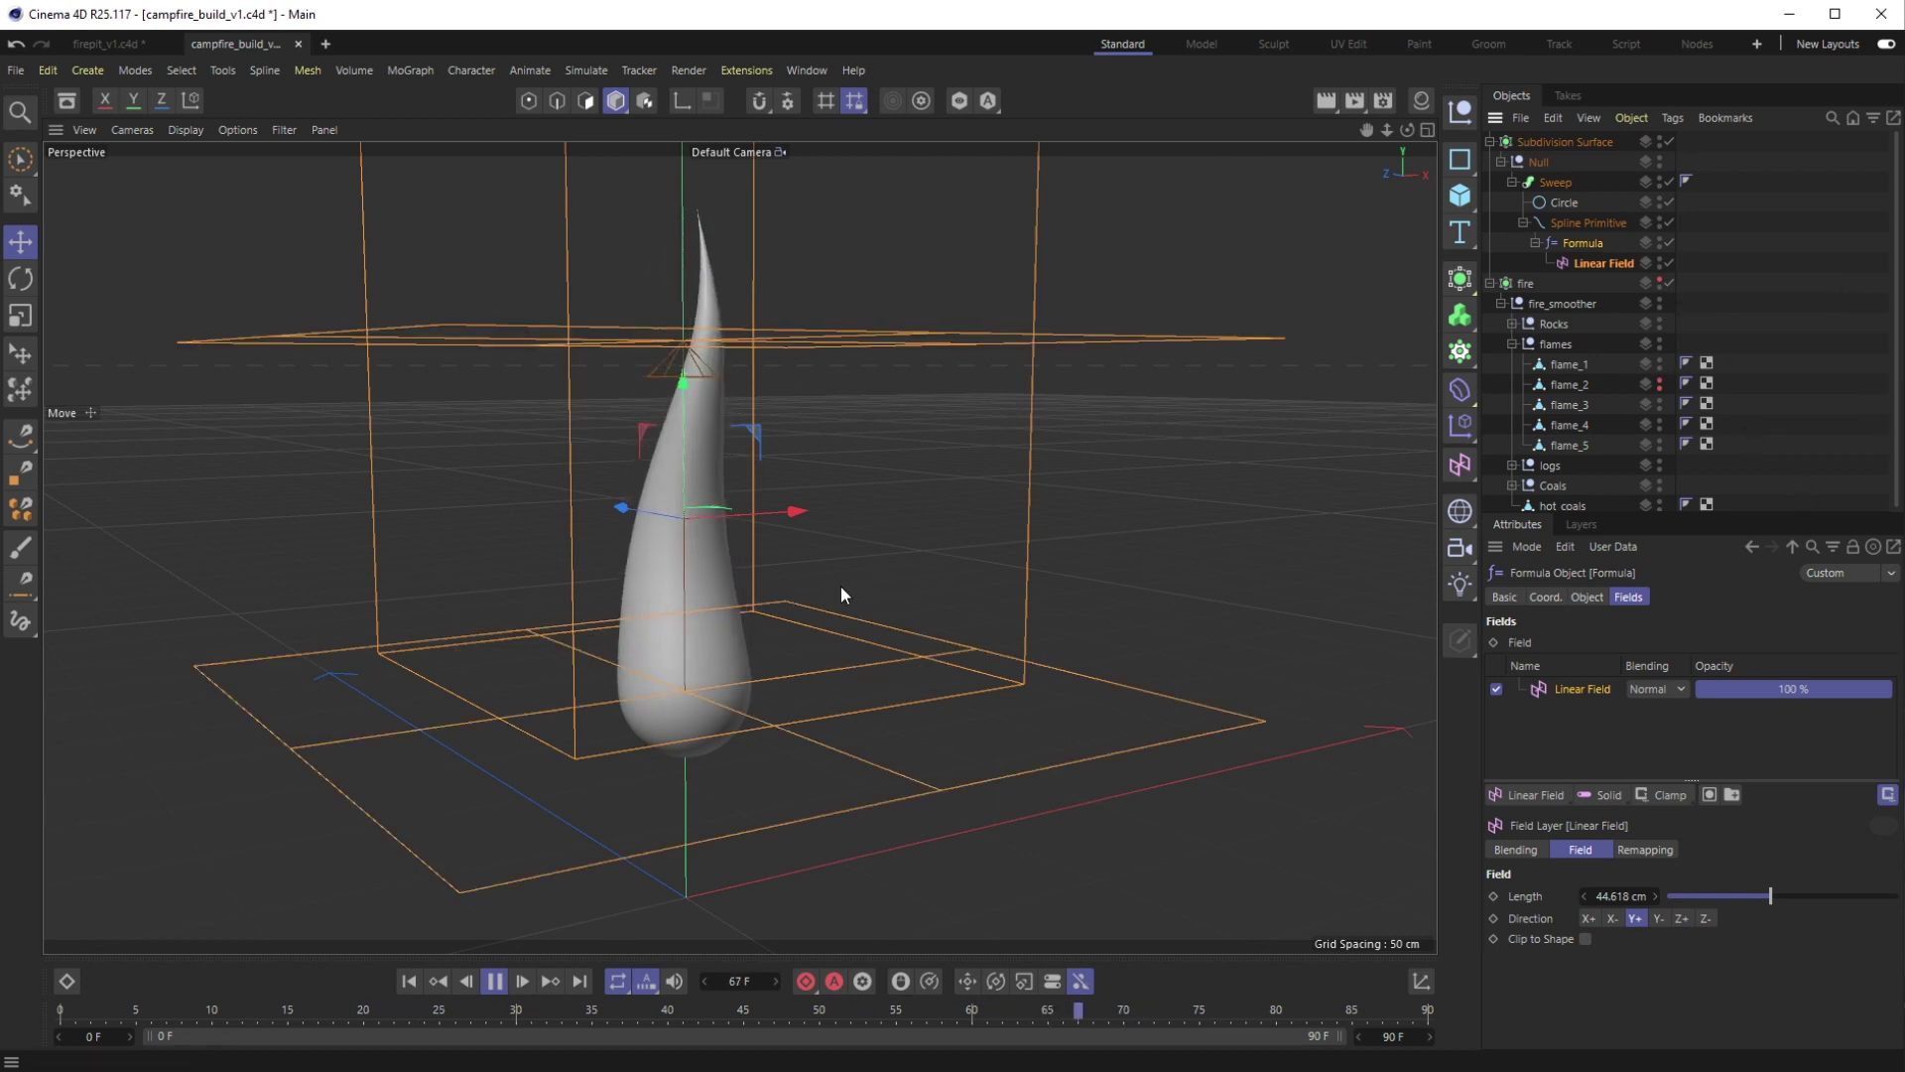
scroll(777, 641, "down", 2)
middle_click_drag(808, 659, 728, 663, "alt")
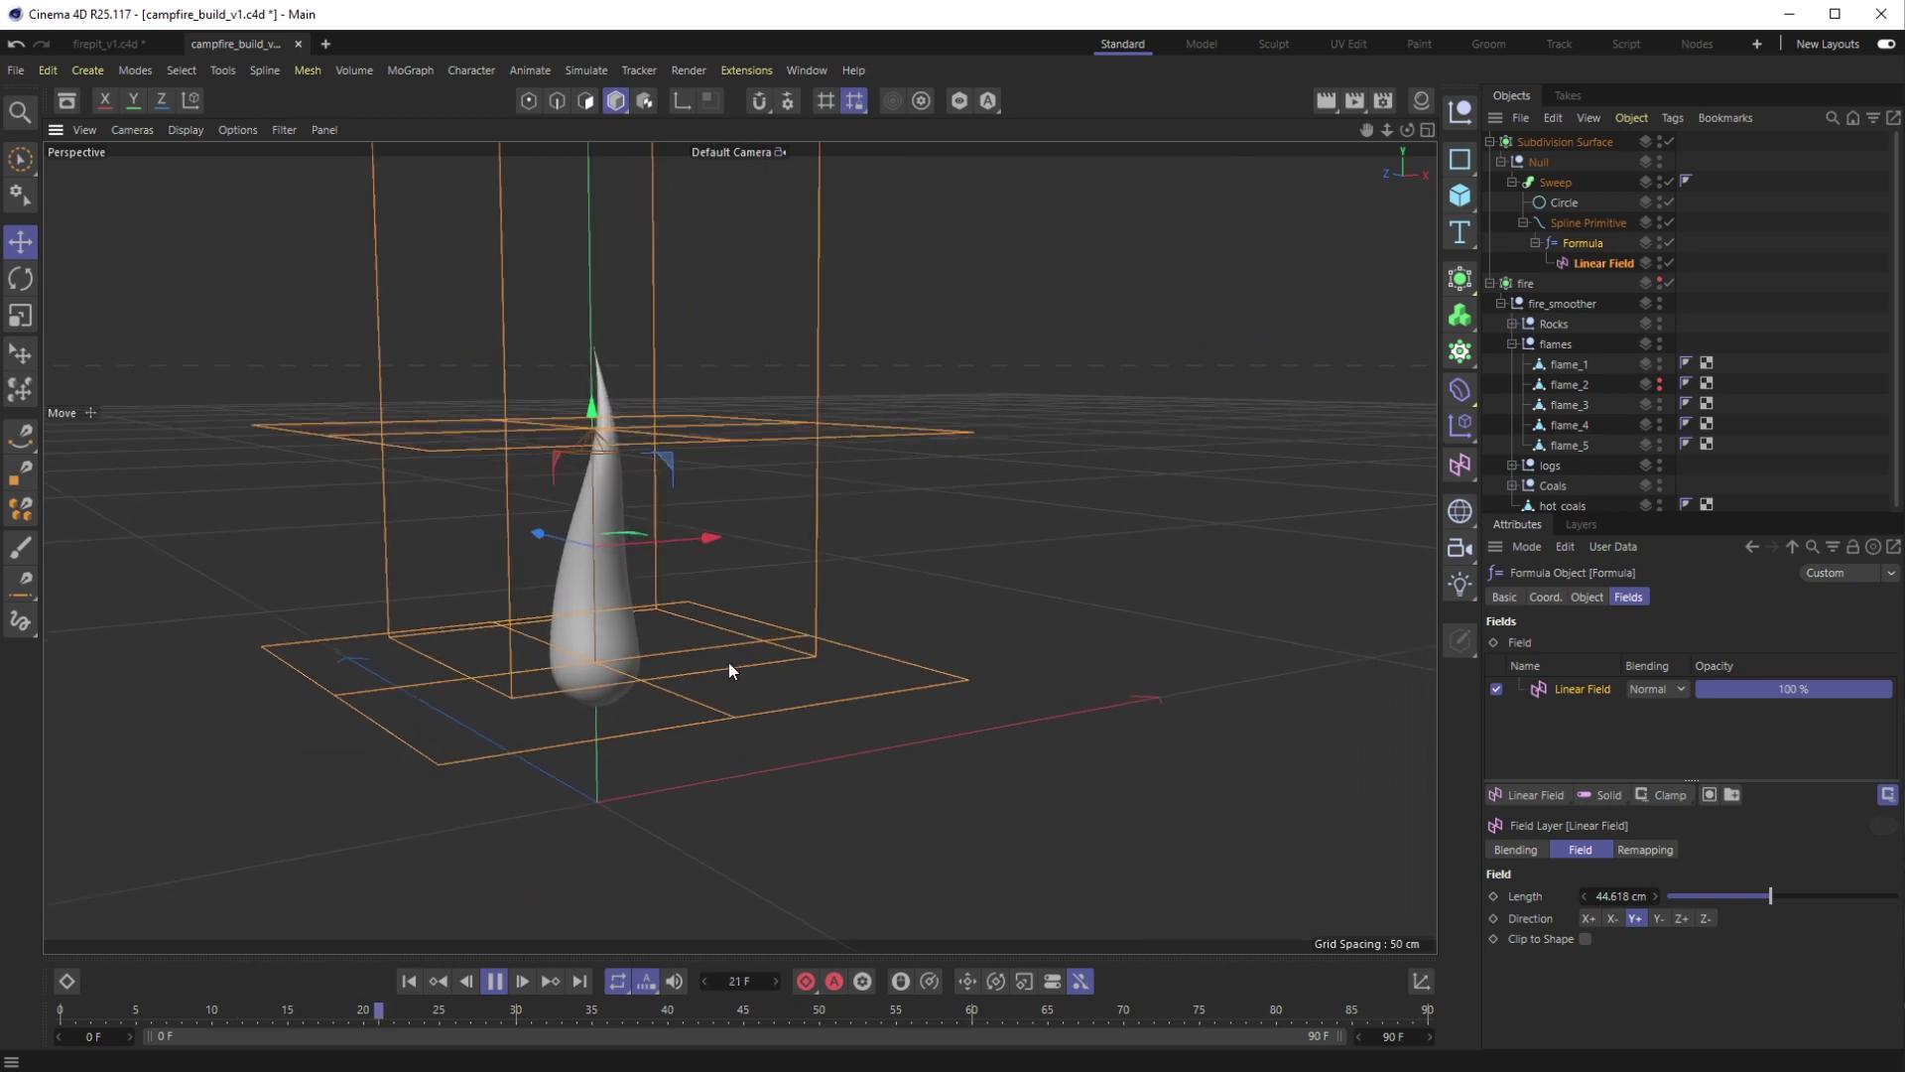
left_click_drag(728, 663, 757, 697, "alt")
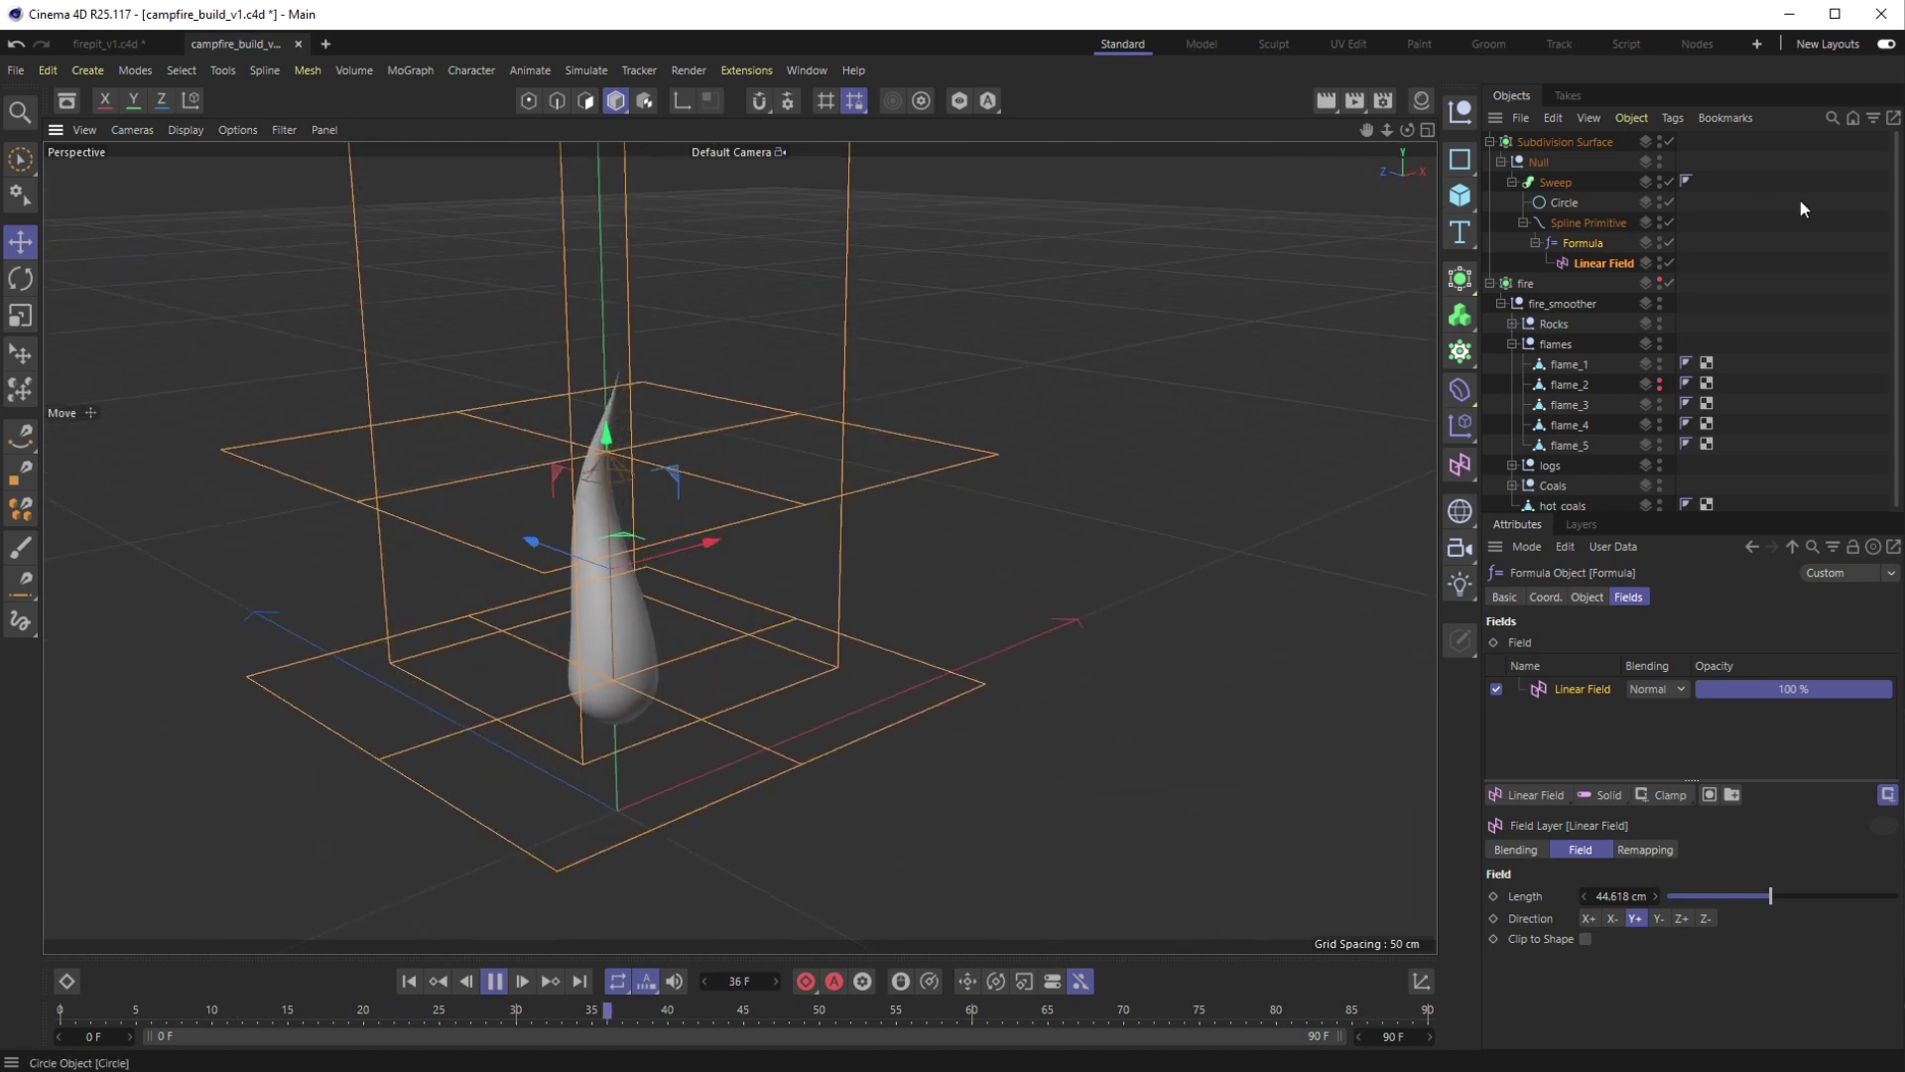
left_click(1718, 238)
Unhide the campfire models and orbit around the logs and rocks
mouse_move(564, 490)
left_mouse_down("alt")
mouse_move(455, 472)
mouse_move(555, 479)
left_mouse_up("alt")
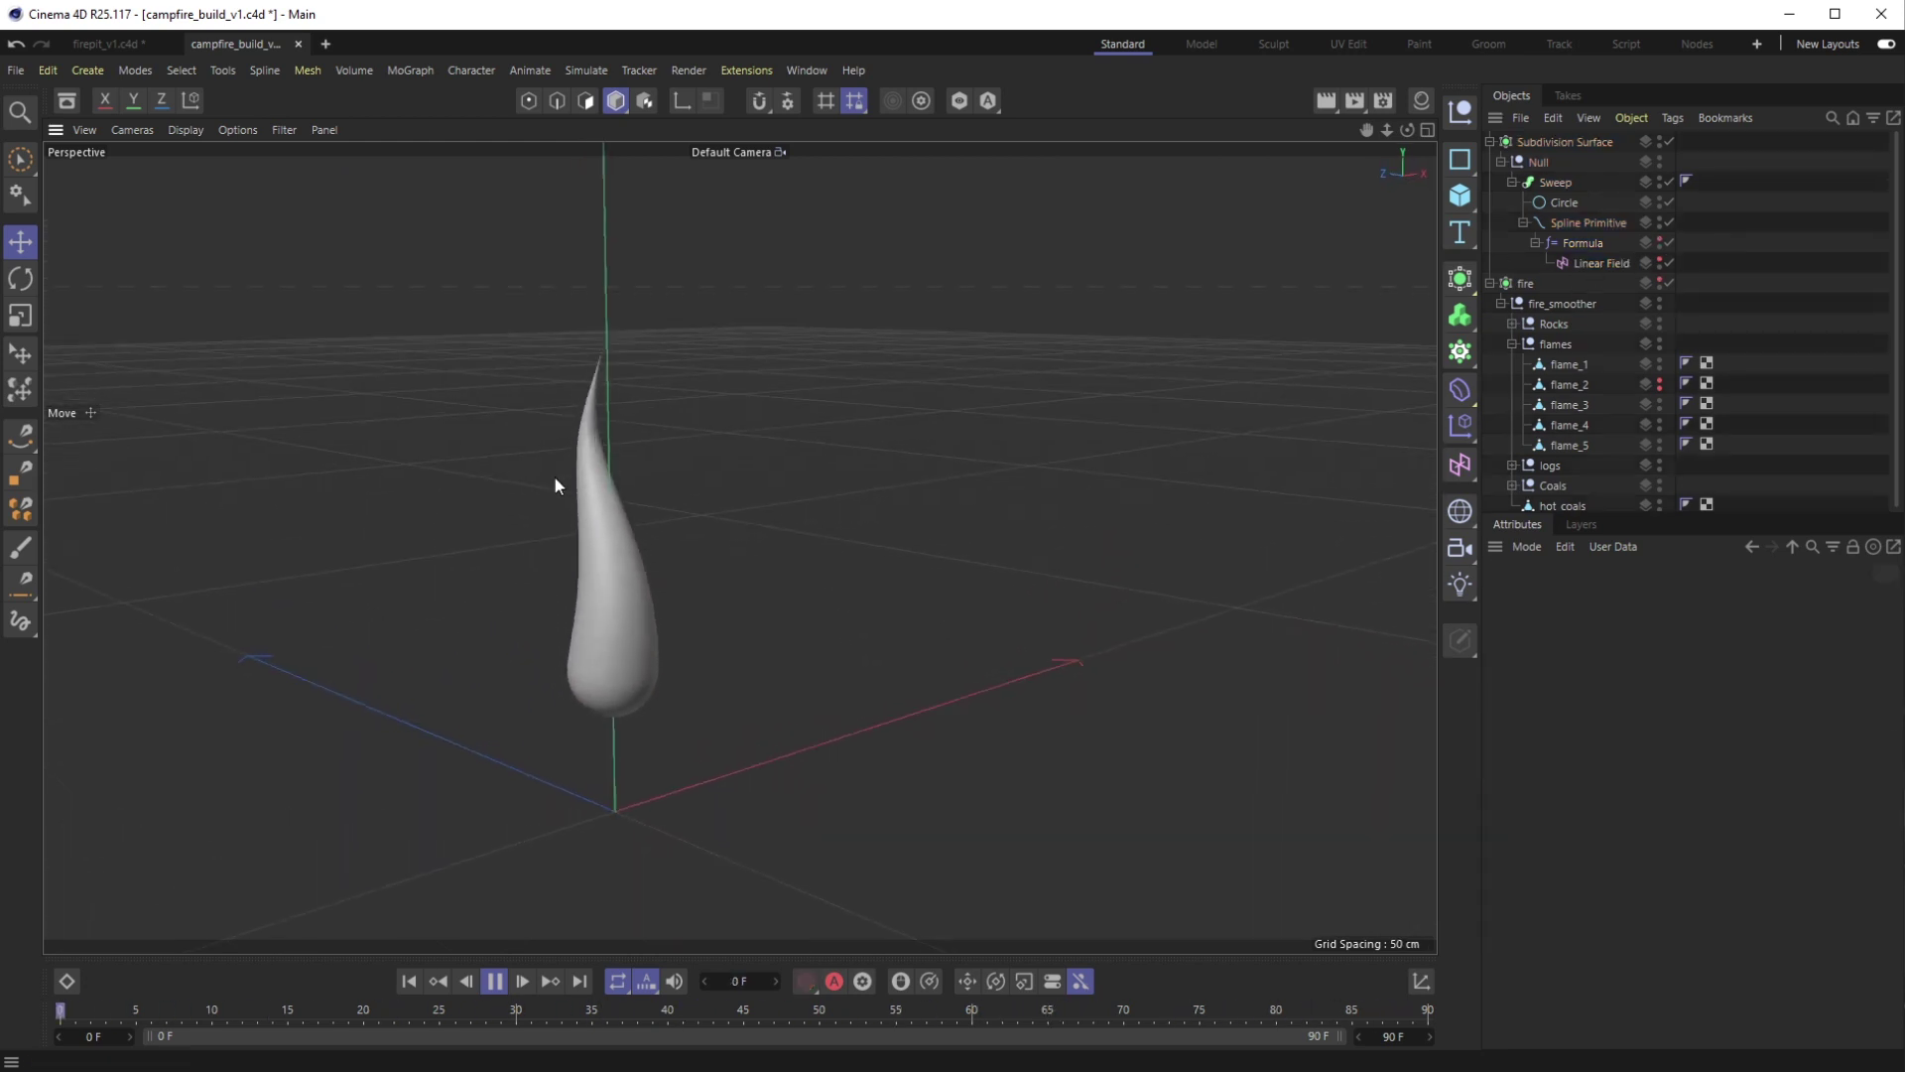
left_click(1660, 279)
left_click_drag(725, 592, 625, 591, "alt")
scroll(611, 680, "up", 6)
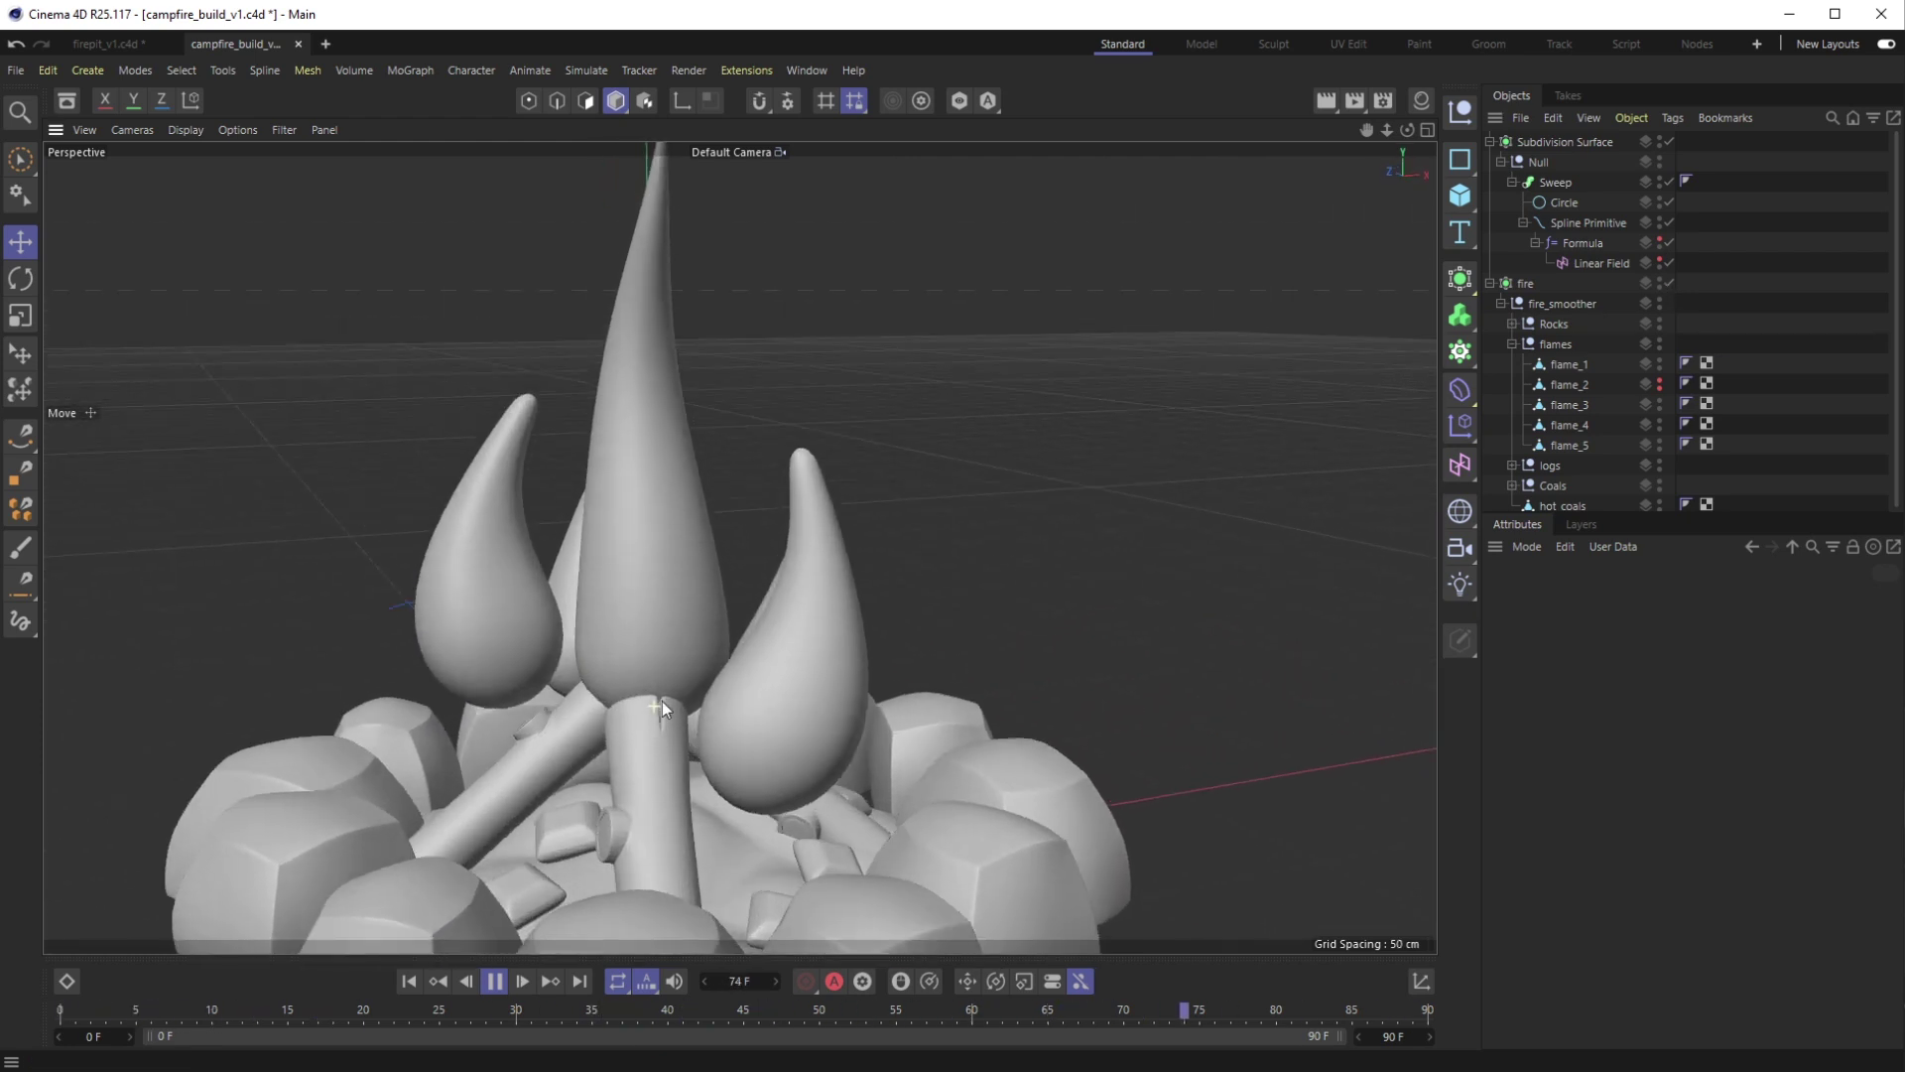
scroll(663, 683, "down", 5)
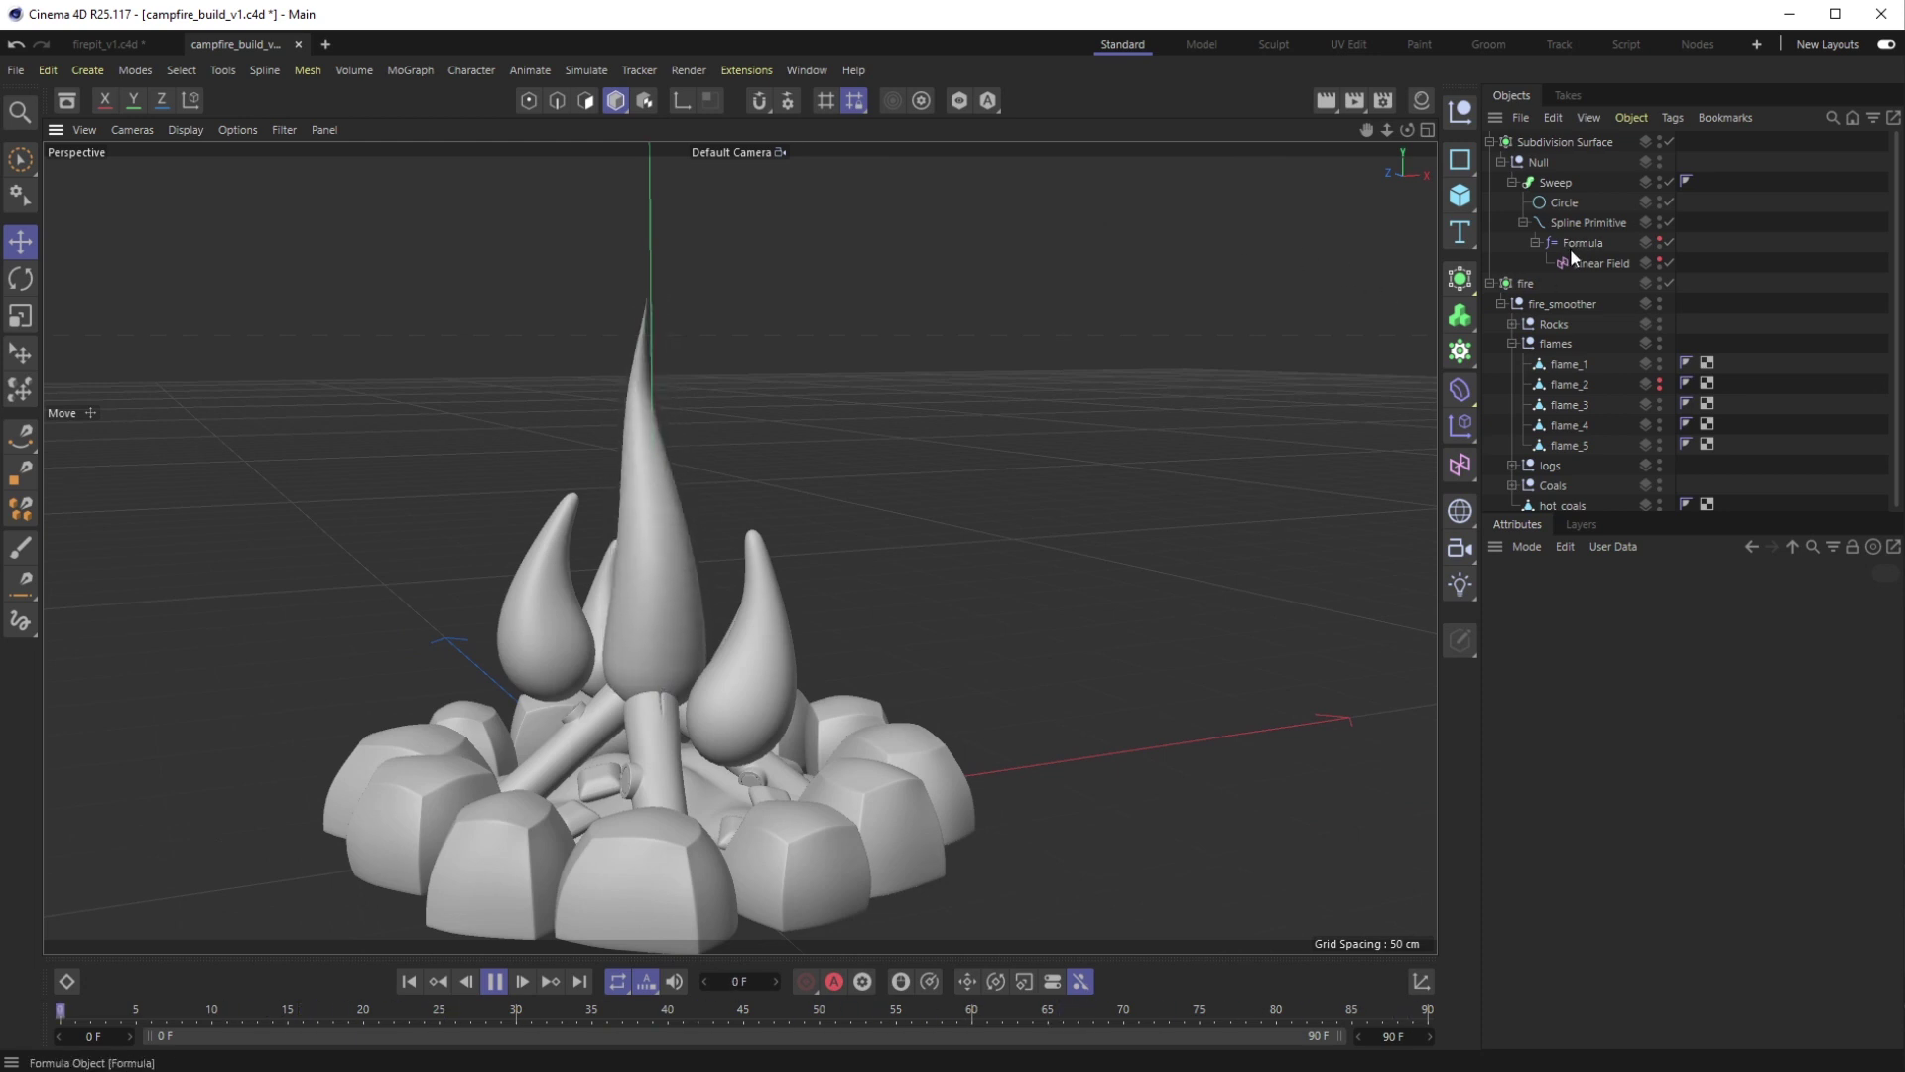
Shorten the Spline Primitive to 75 cm and raise the flame above the logs
left_click(1582, 224)
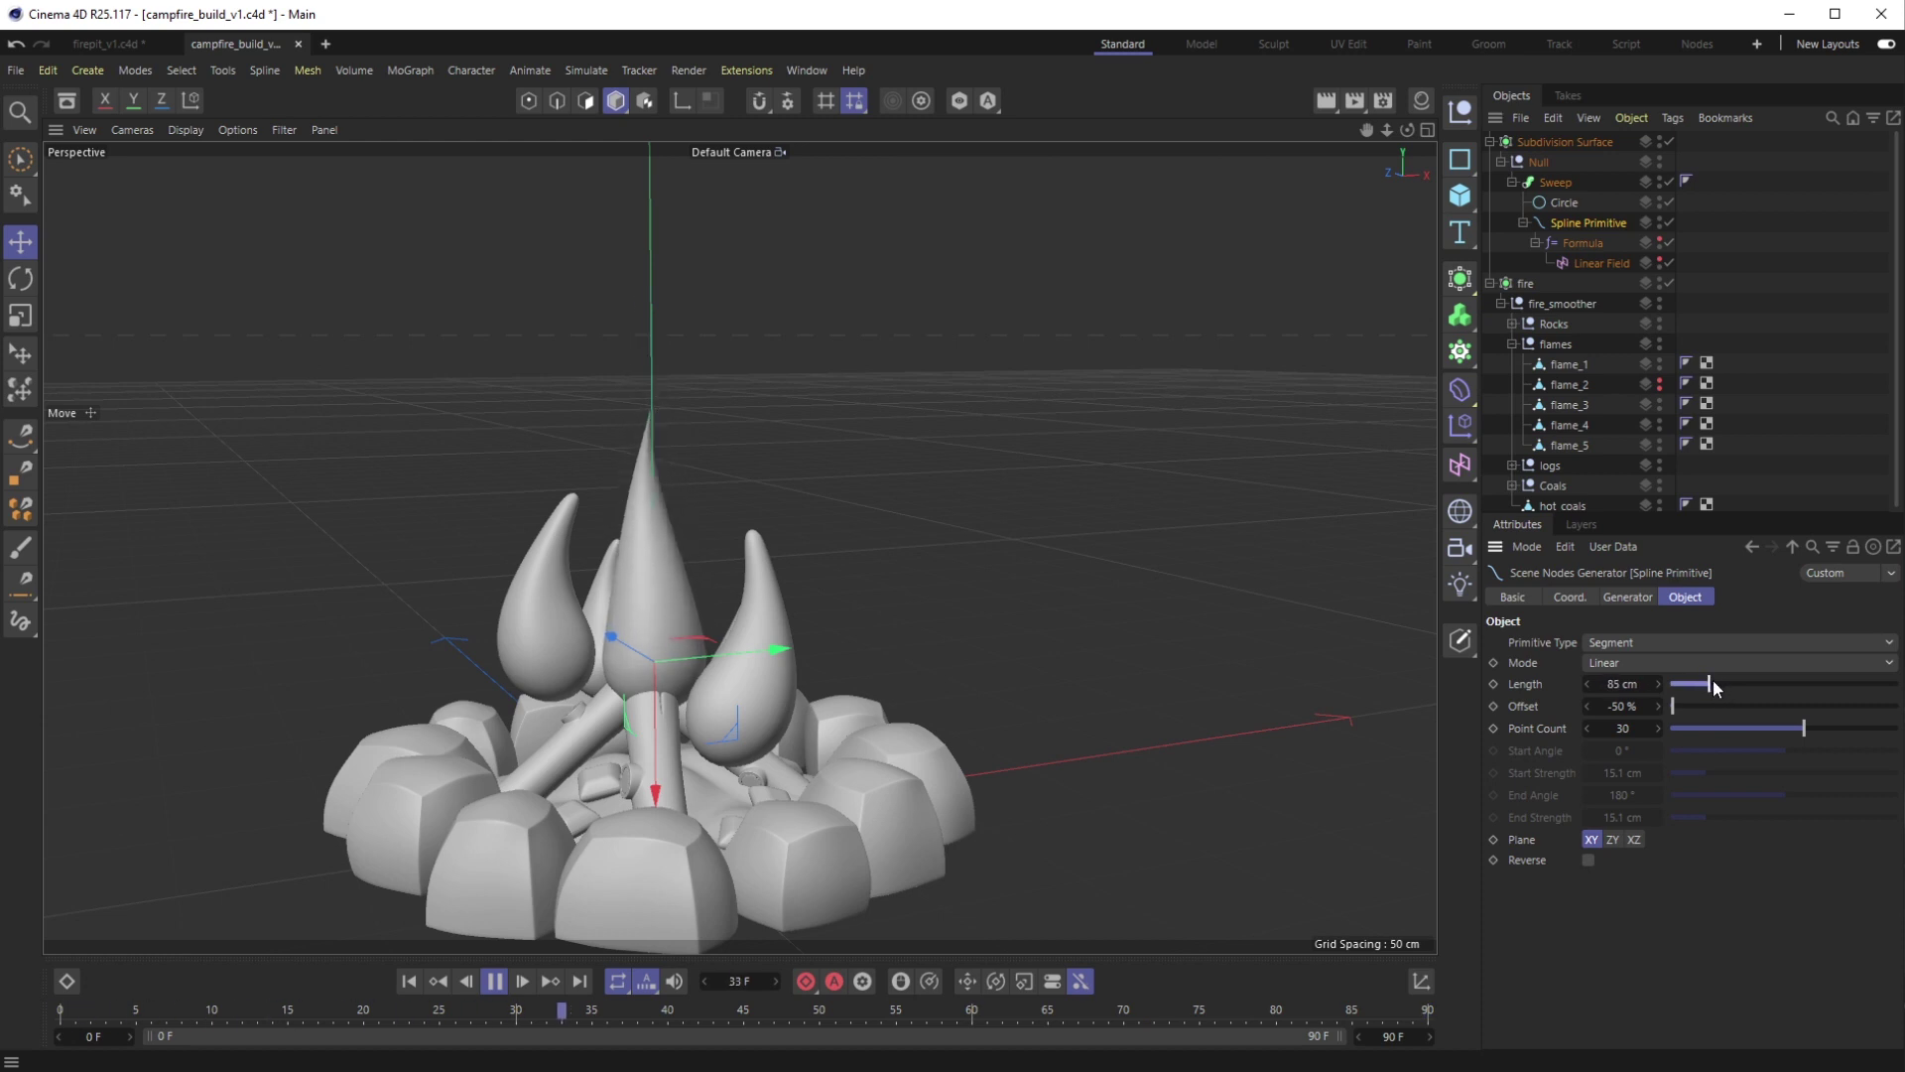
left_click_drag(1708, 675, 1699, 676)
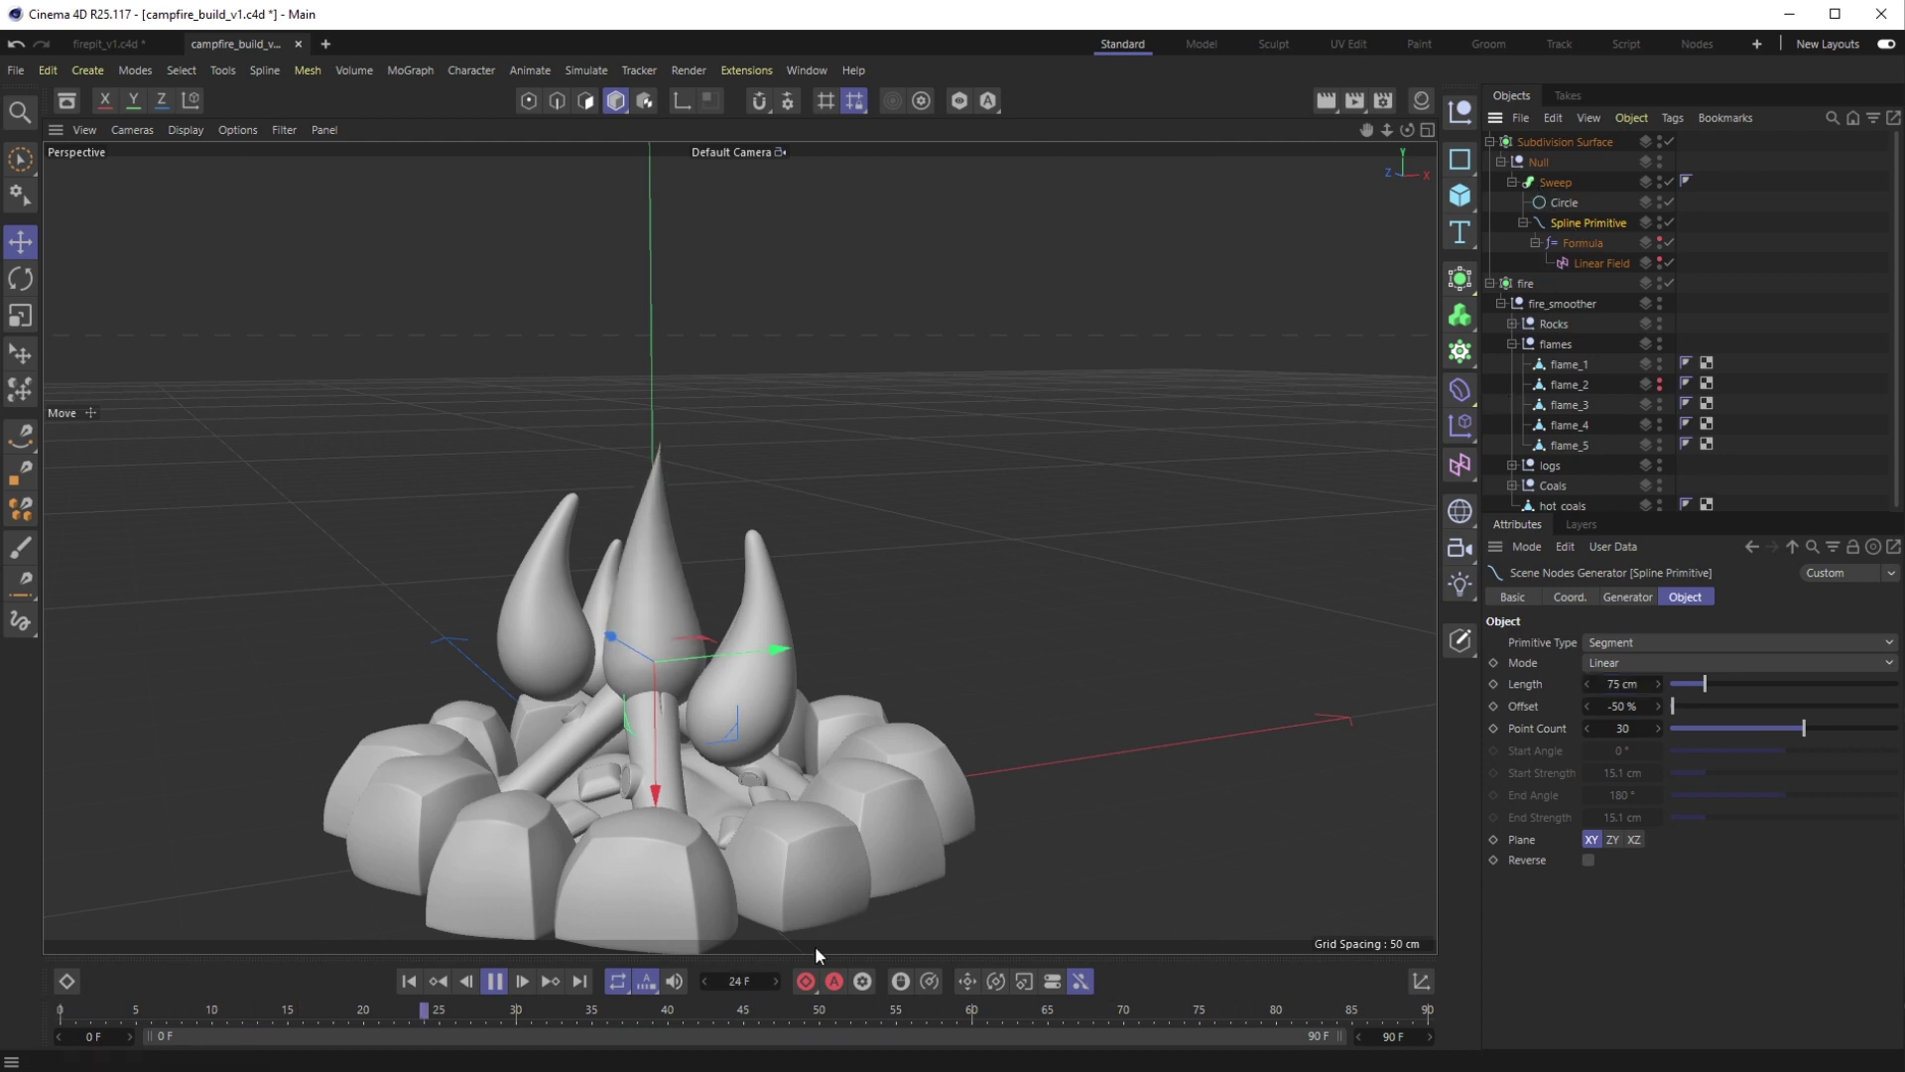
left_click_drag(652, 732, 659, 702)
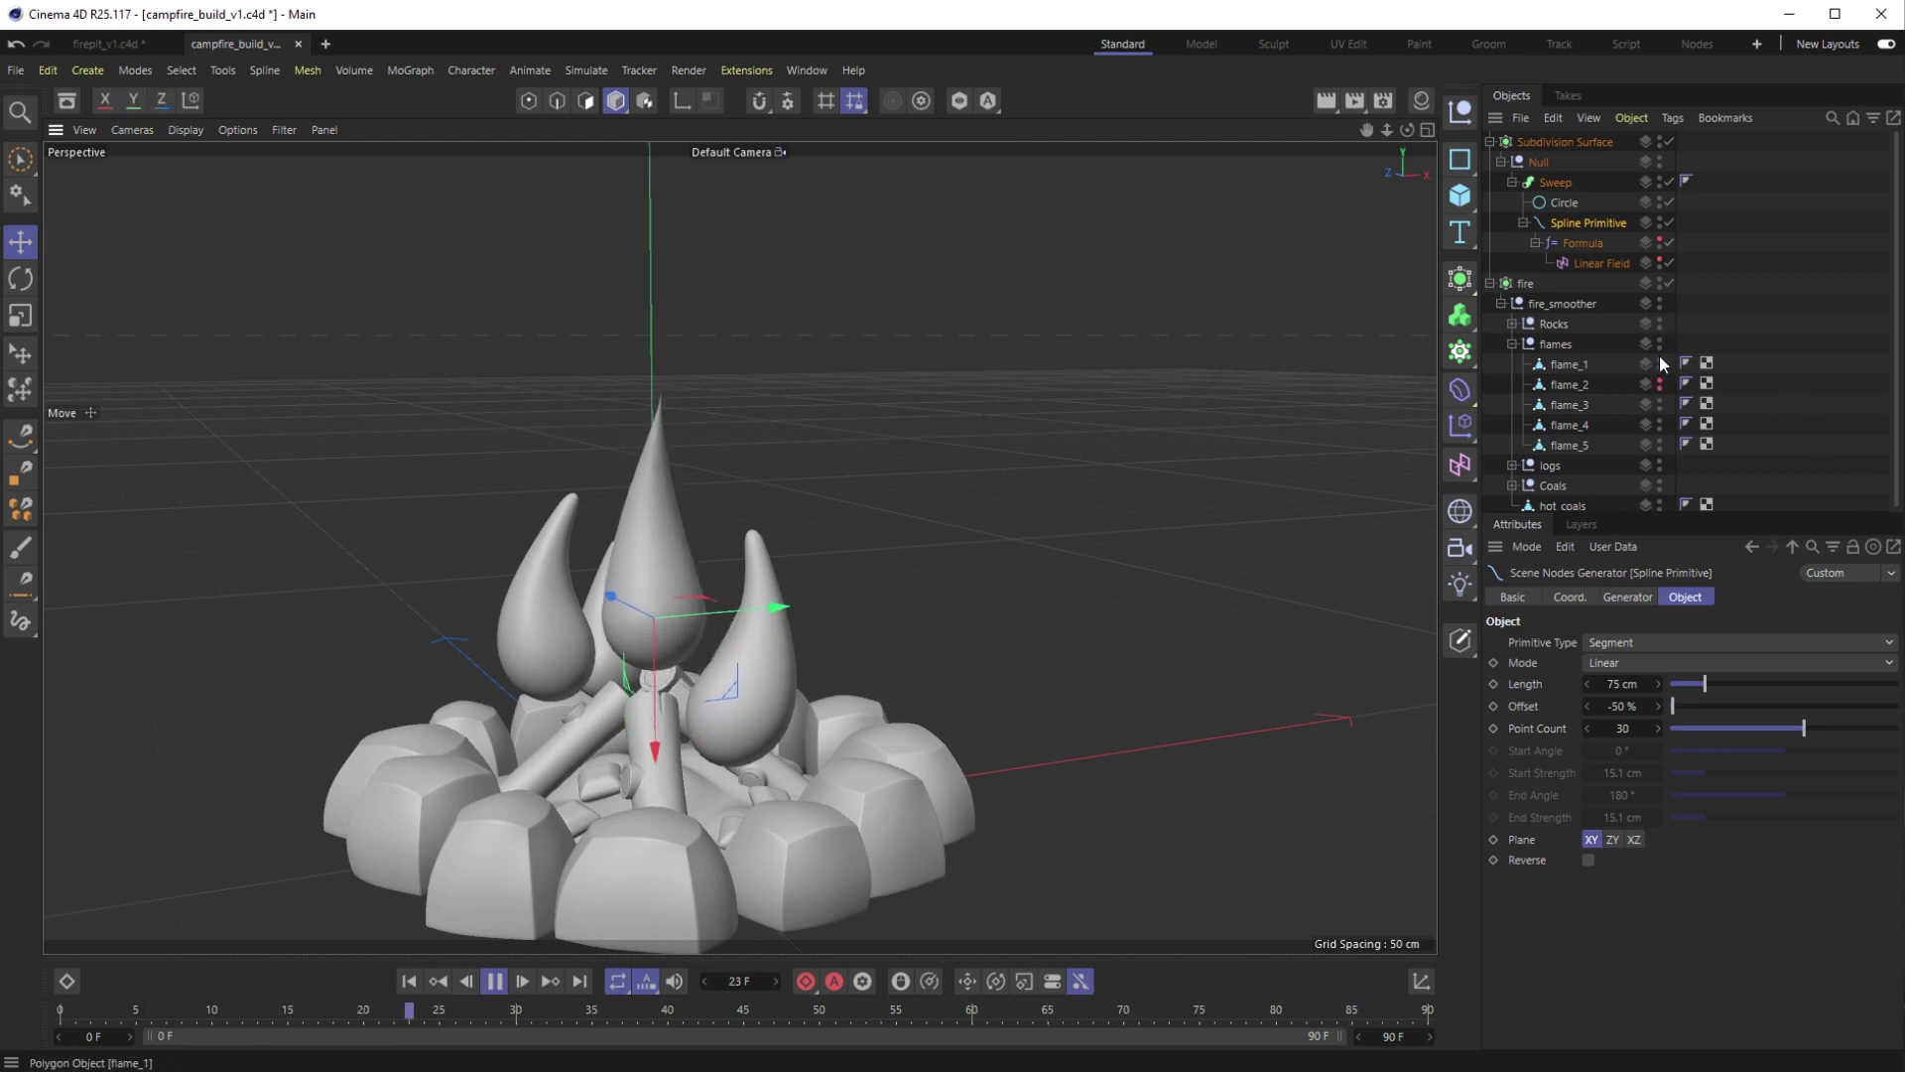
Extend the scene's animation end from 90 to 400 frames
left_click(1666, 399)
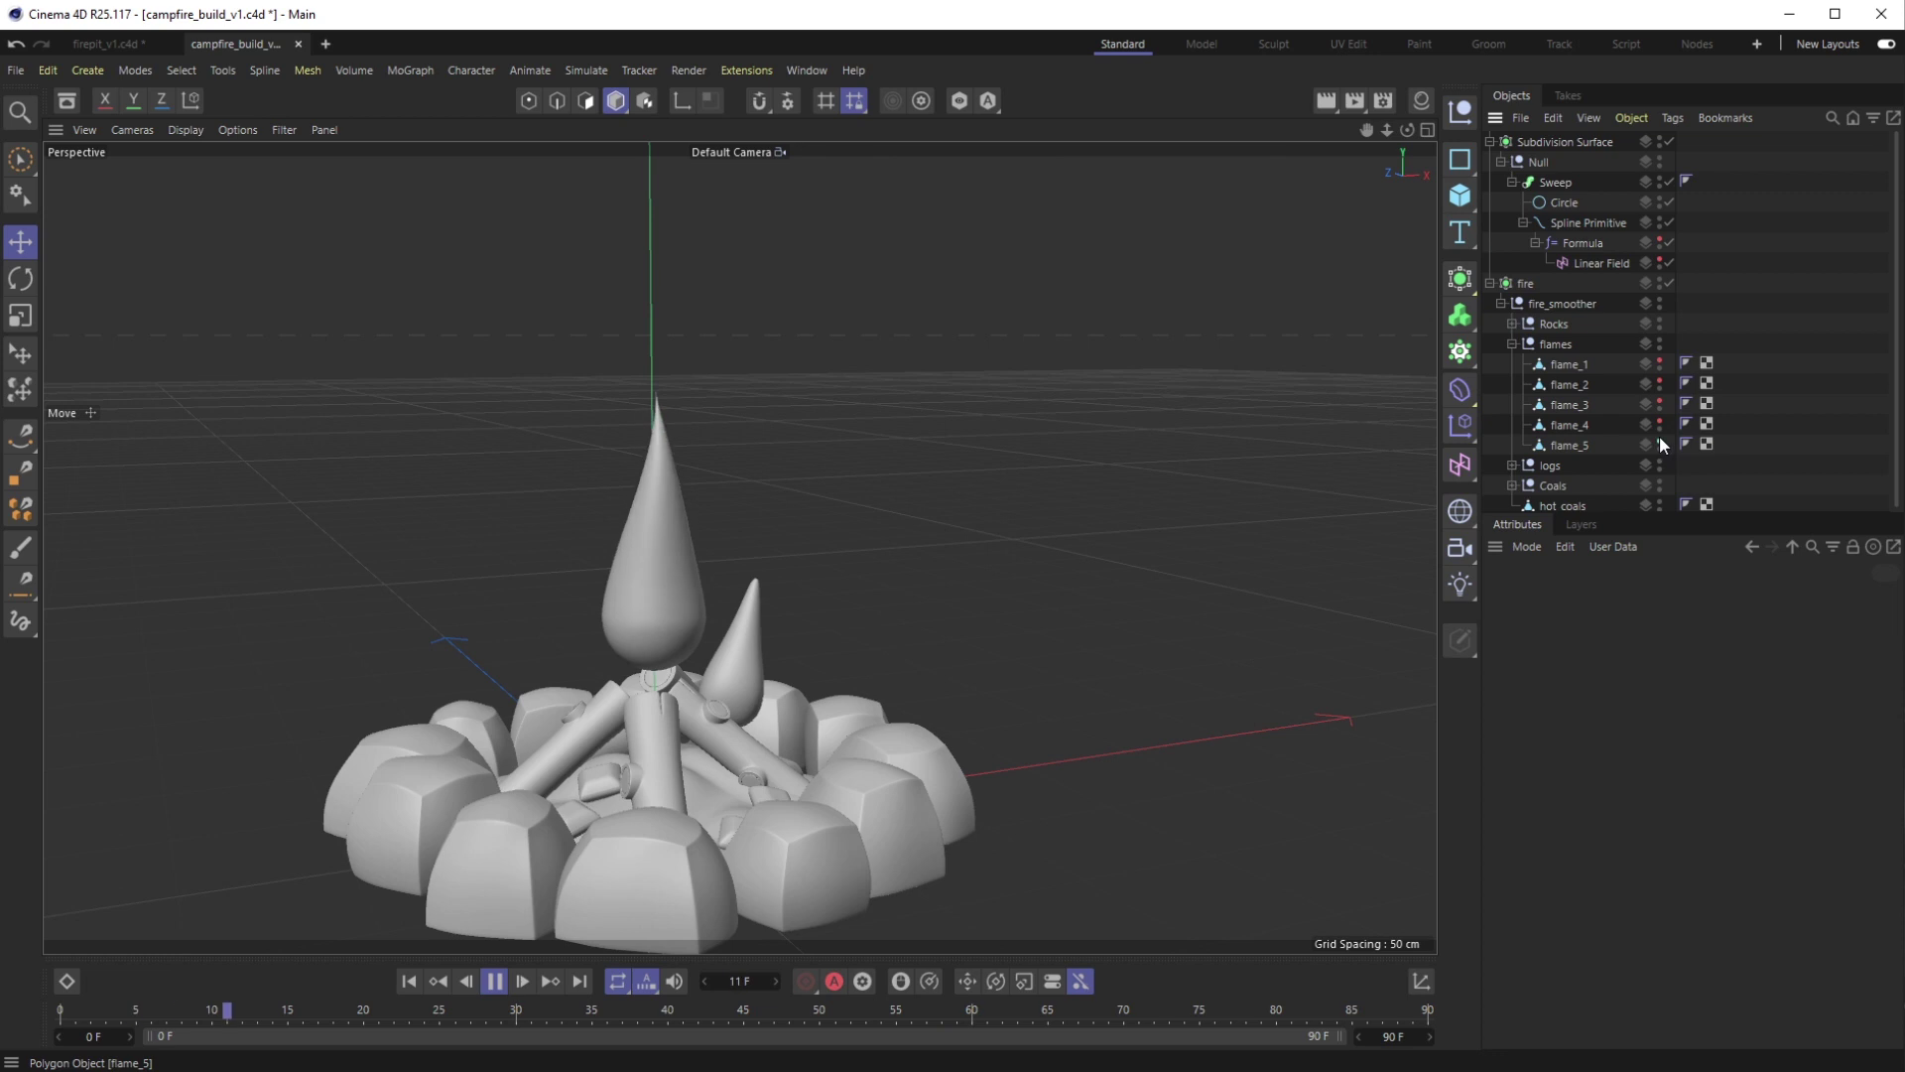
left_click_drag(879, 801, 818, 266, "alt")
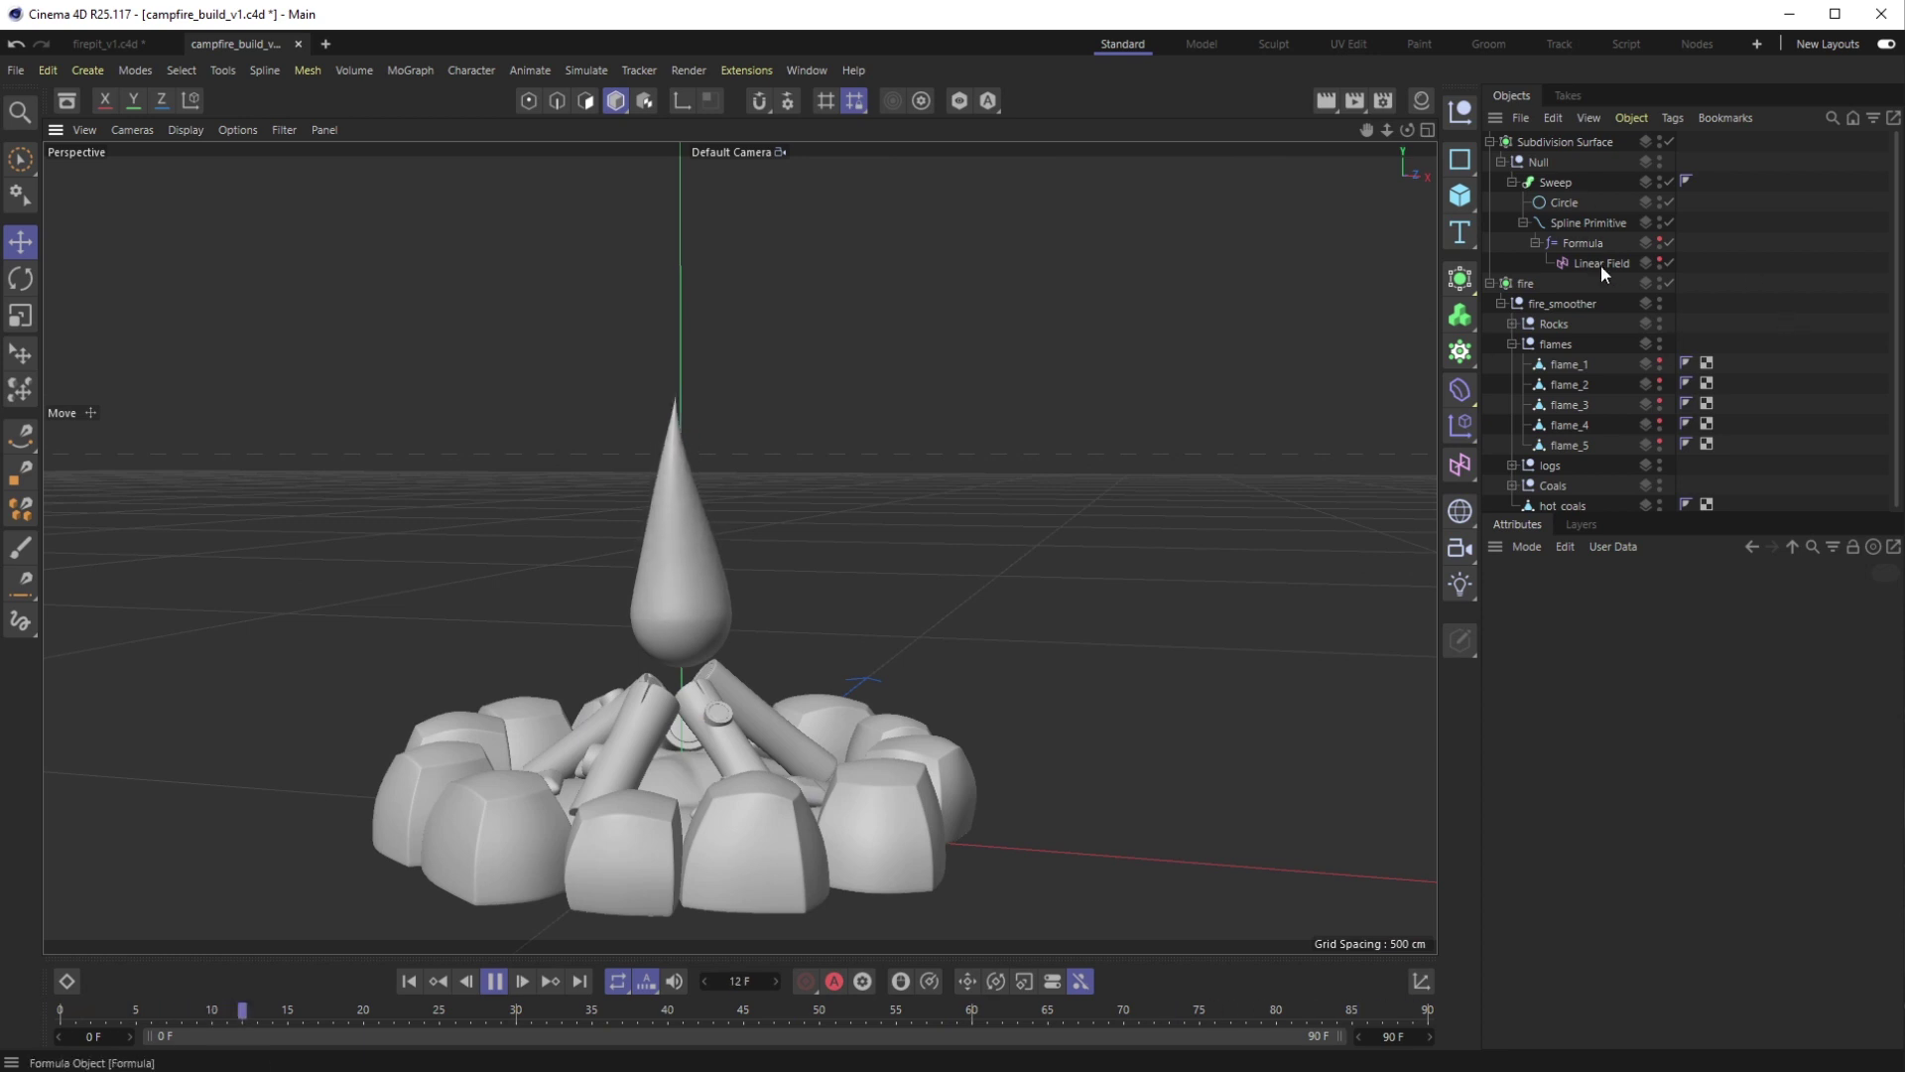
left_click(1587, 243)
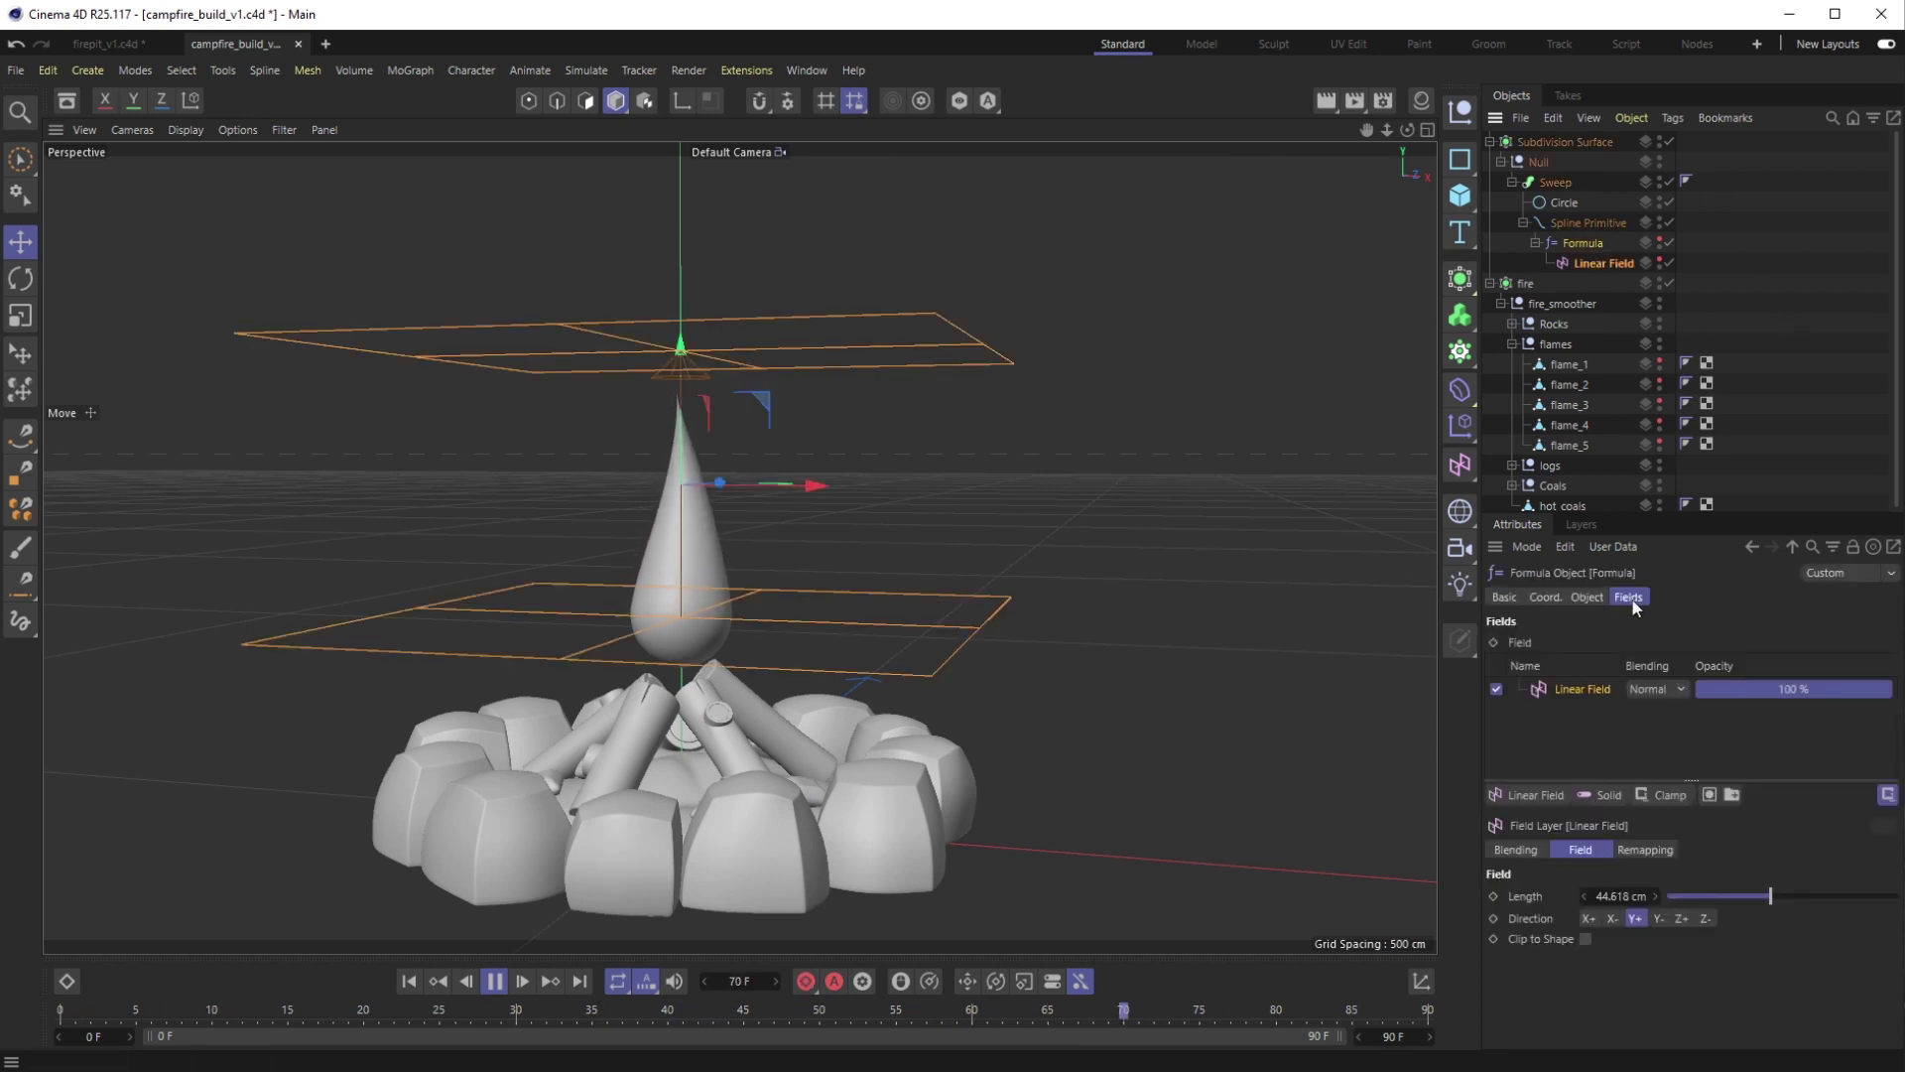
left_click(1585, 596)
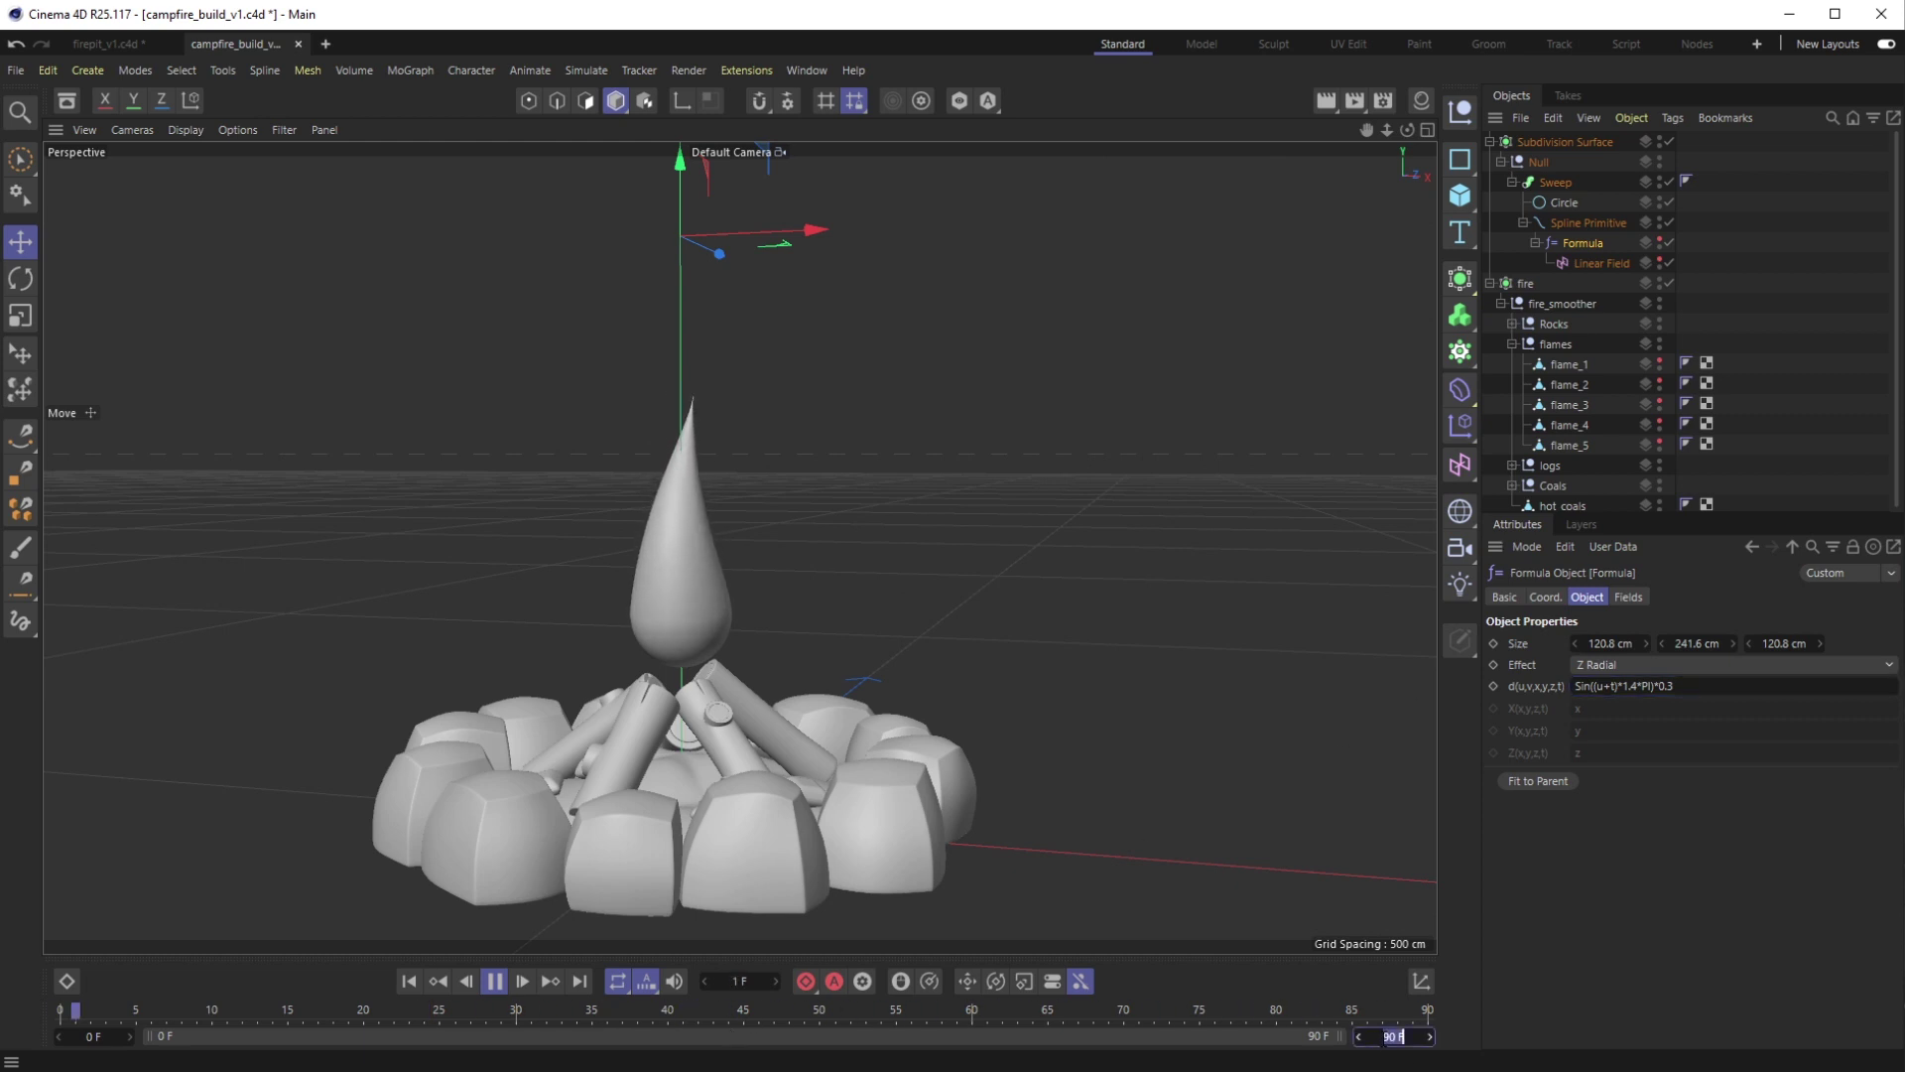
type("00")
key("Return")
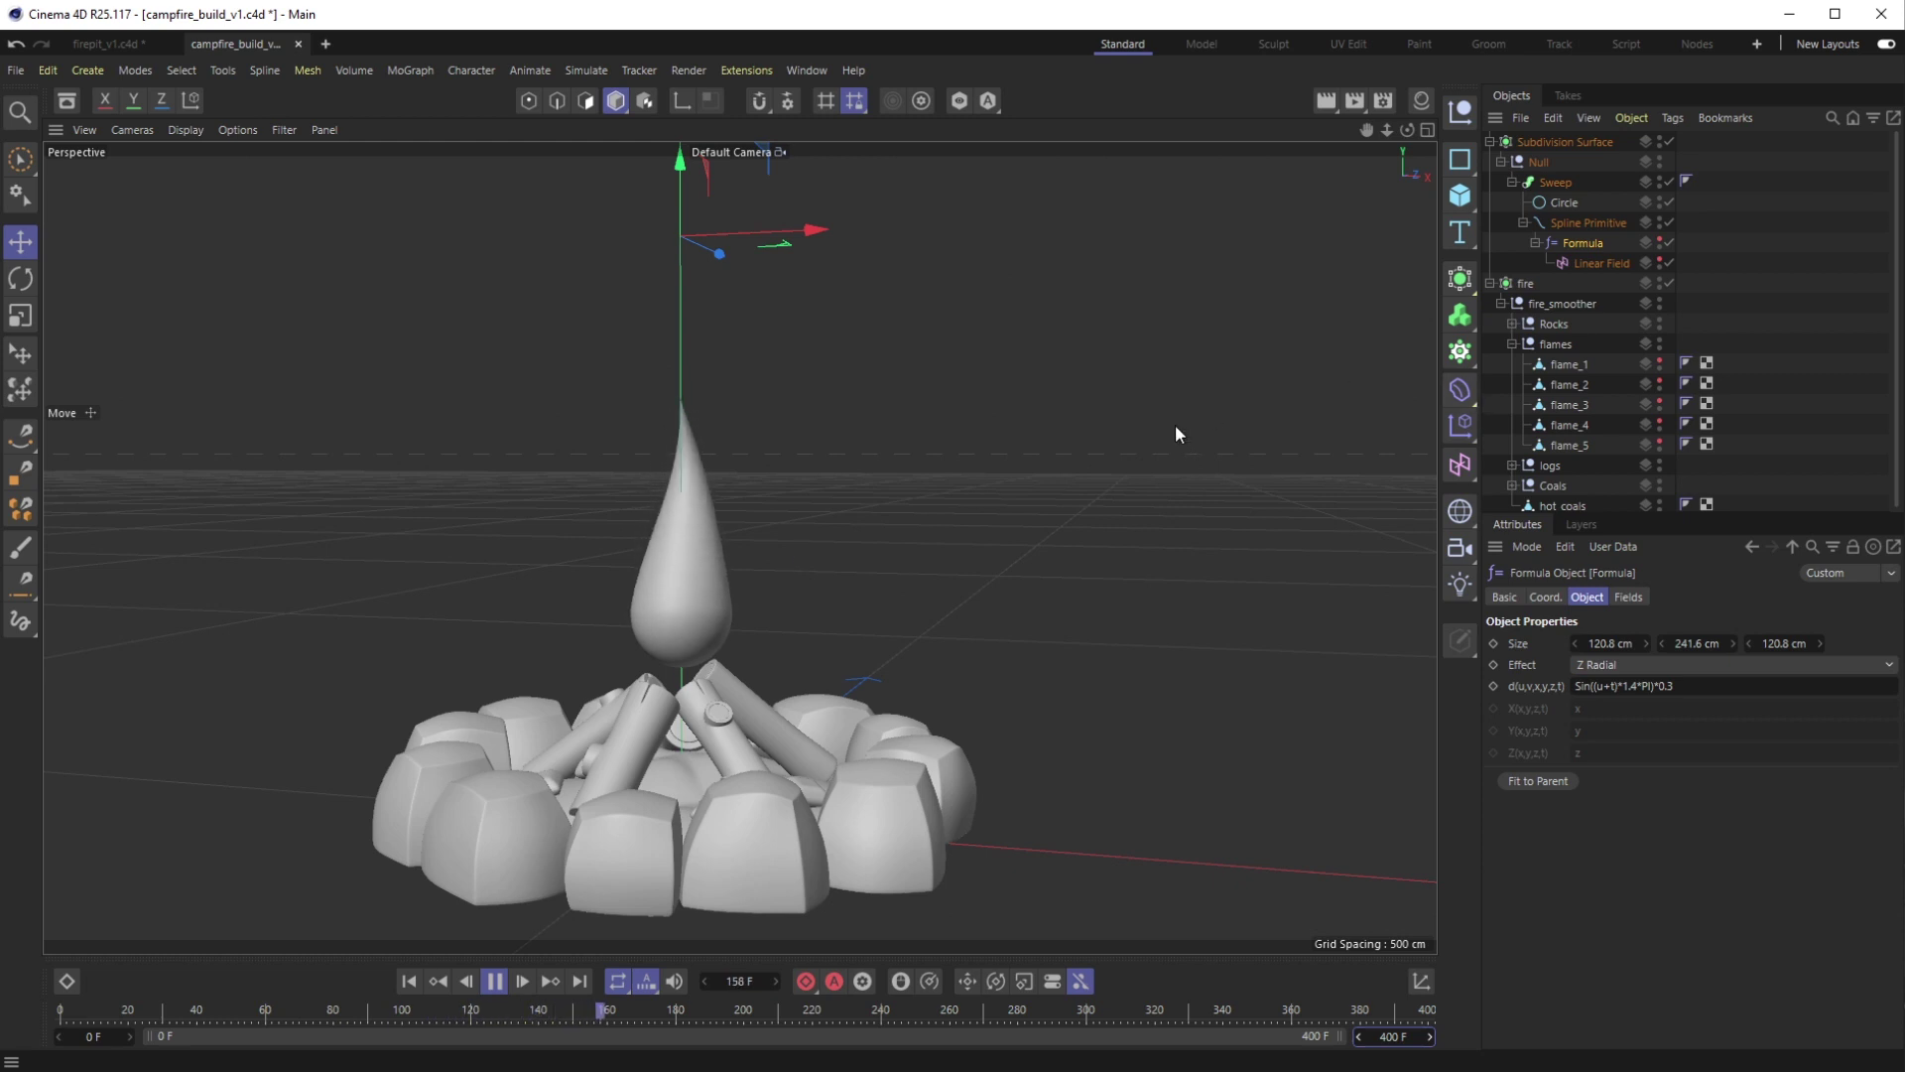
left_click(1594, 222)
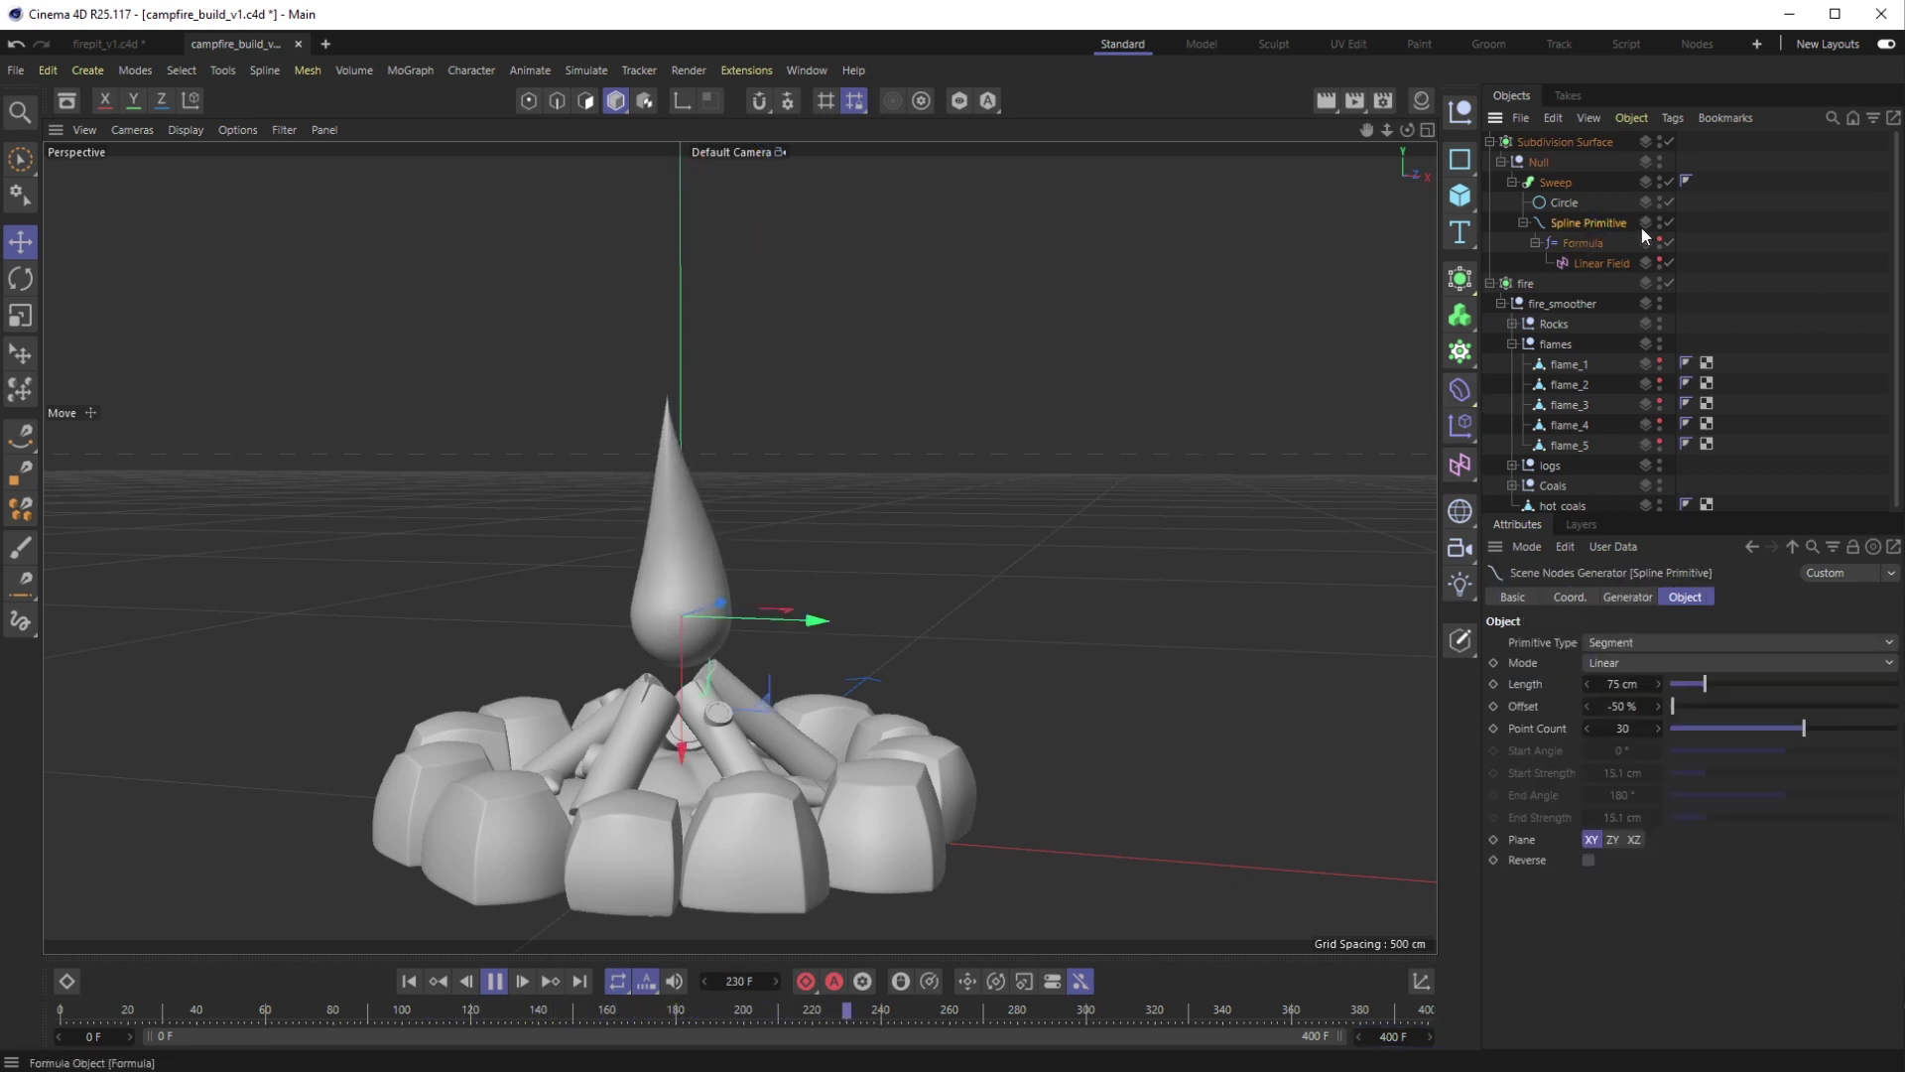
Add a Vibrate tag to the Spline Primitive with rotation amplitude 180°, 20°, 20°
right_click(1509, 215)
mouse_move(1550, 259)
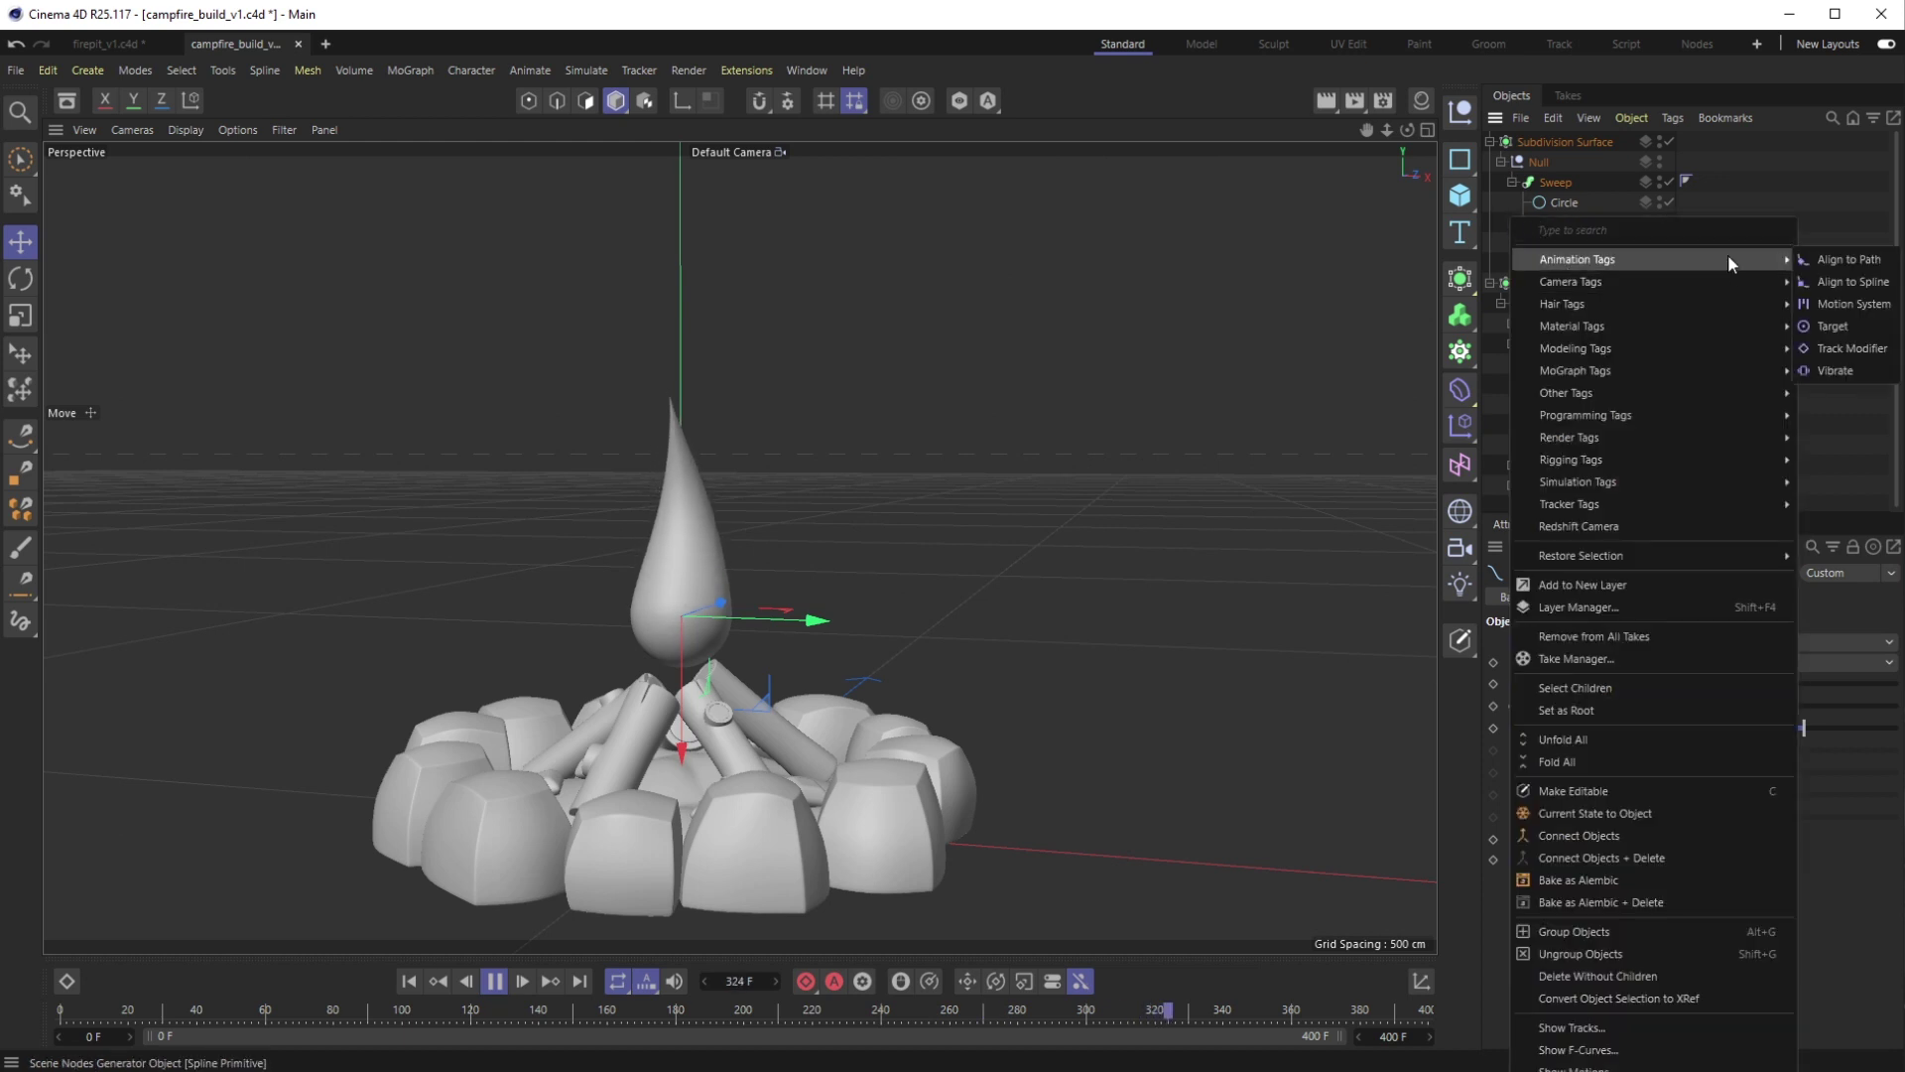
mouse_move(1782, 264)
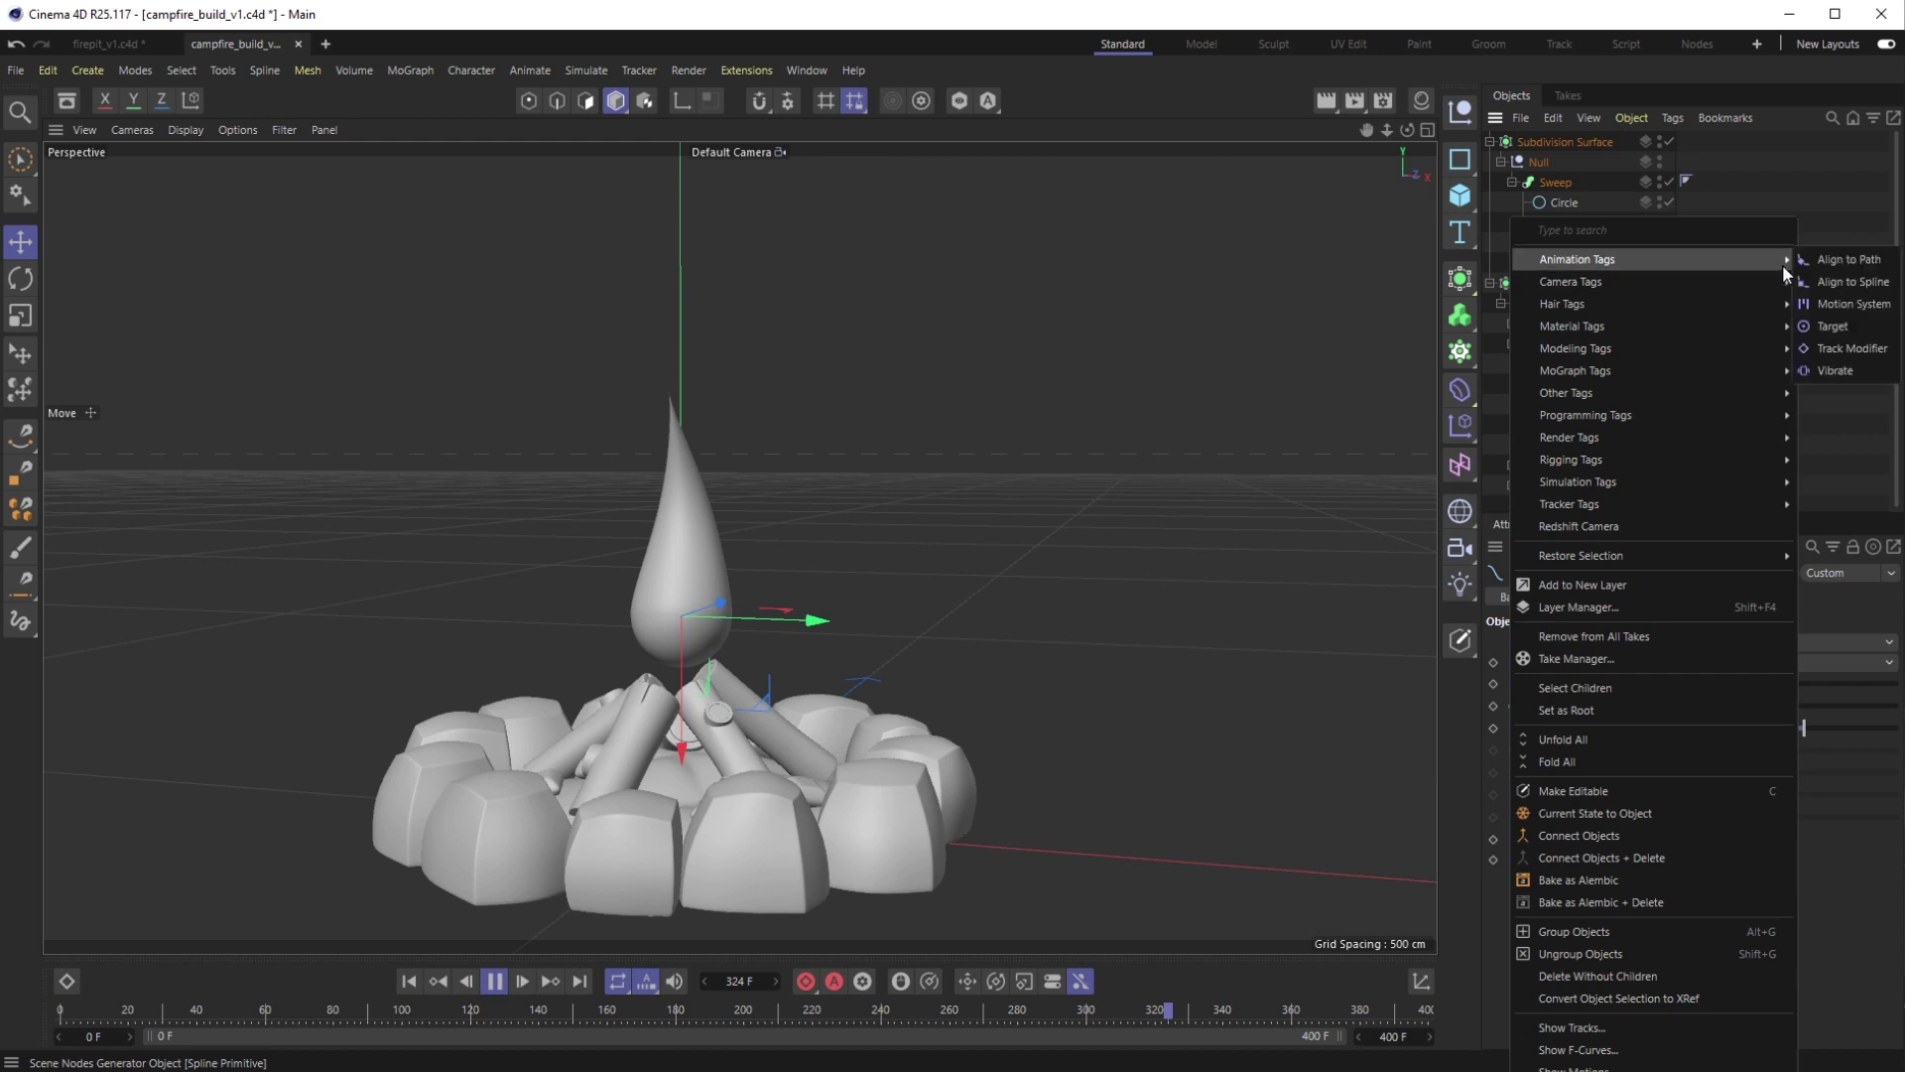
left_click(1832, 367)
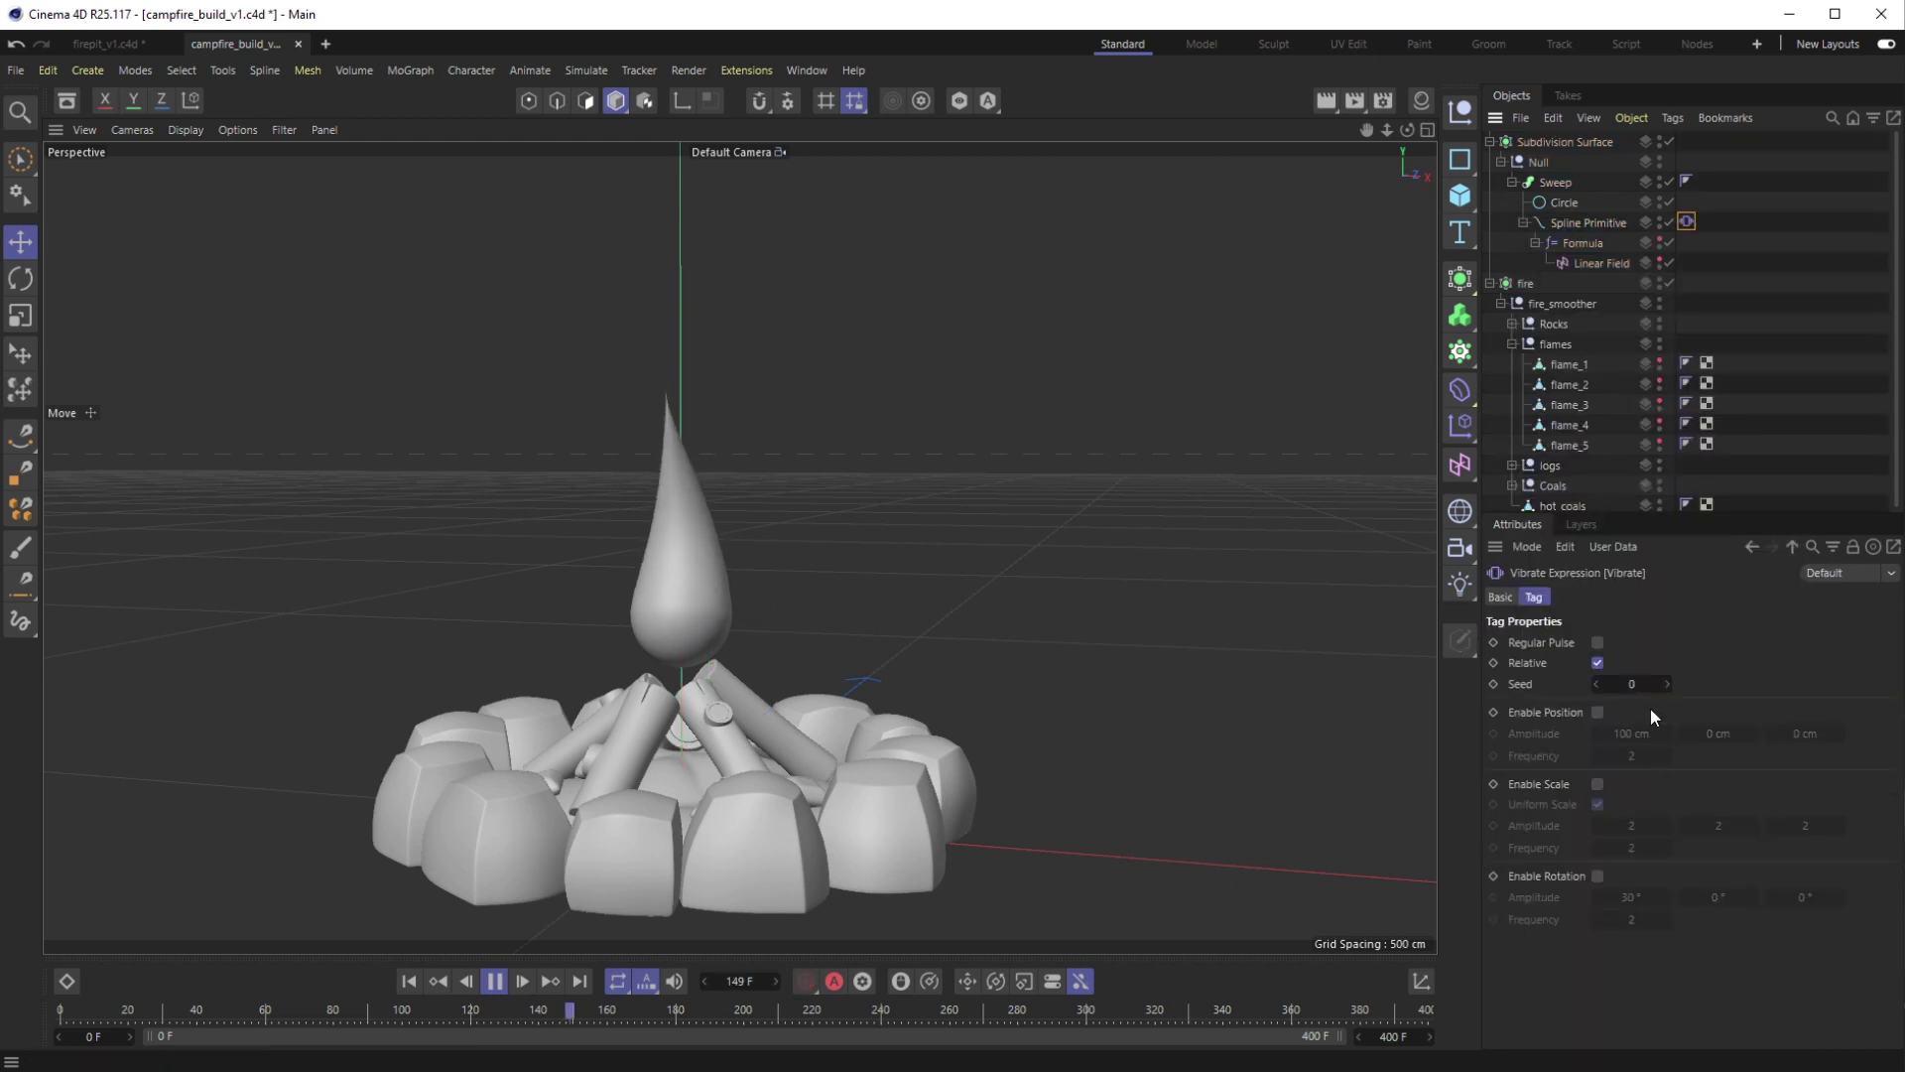
left_click(1597, 876)
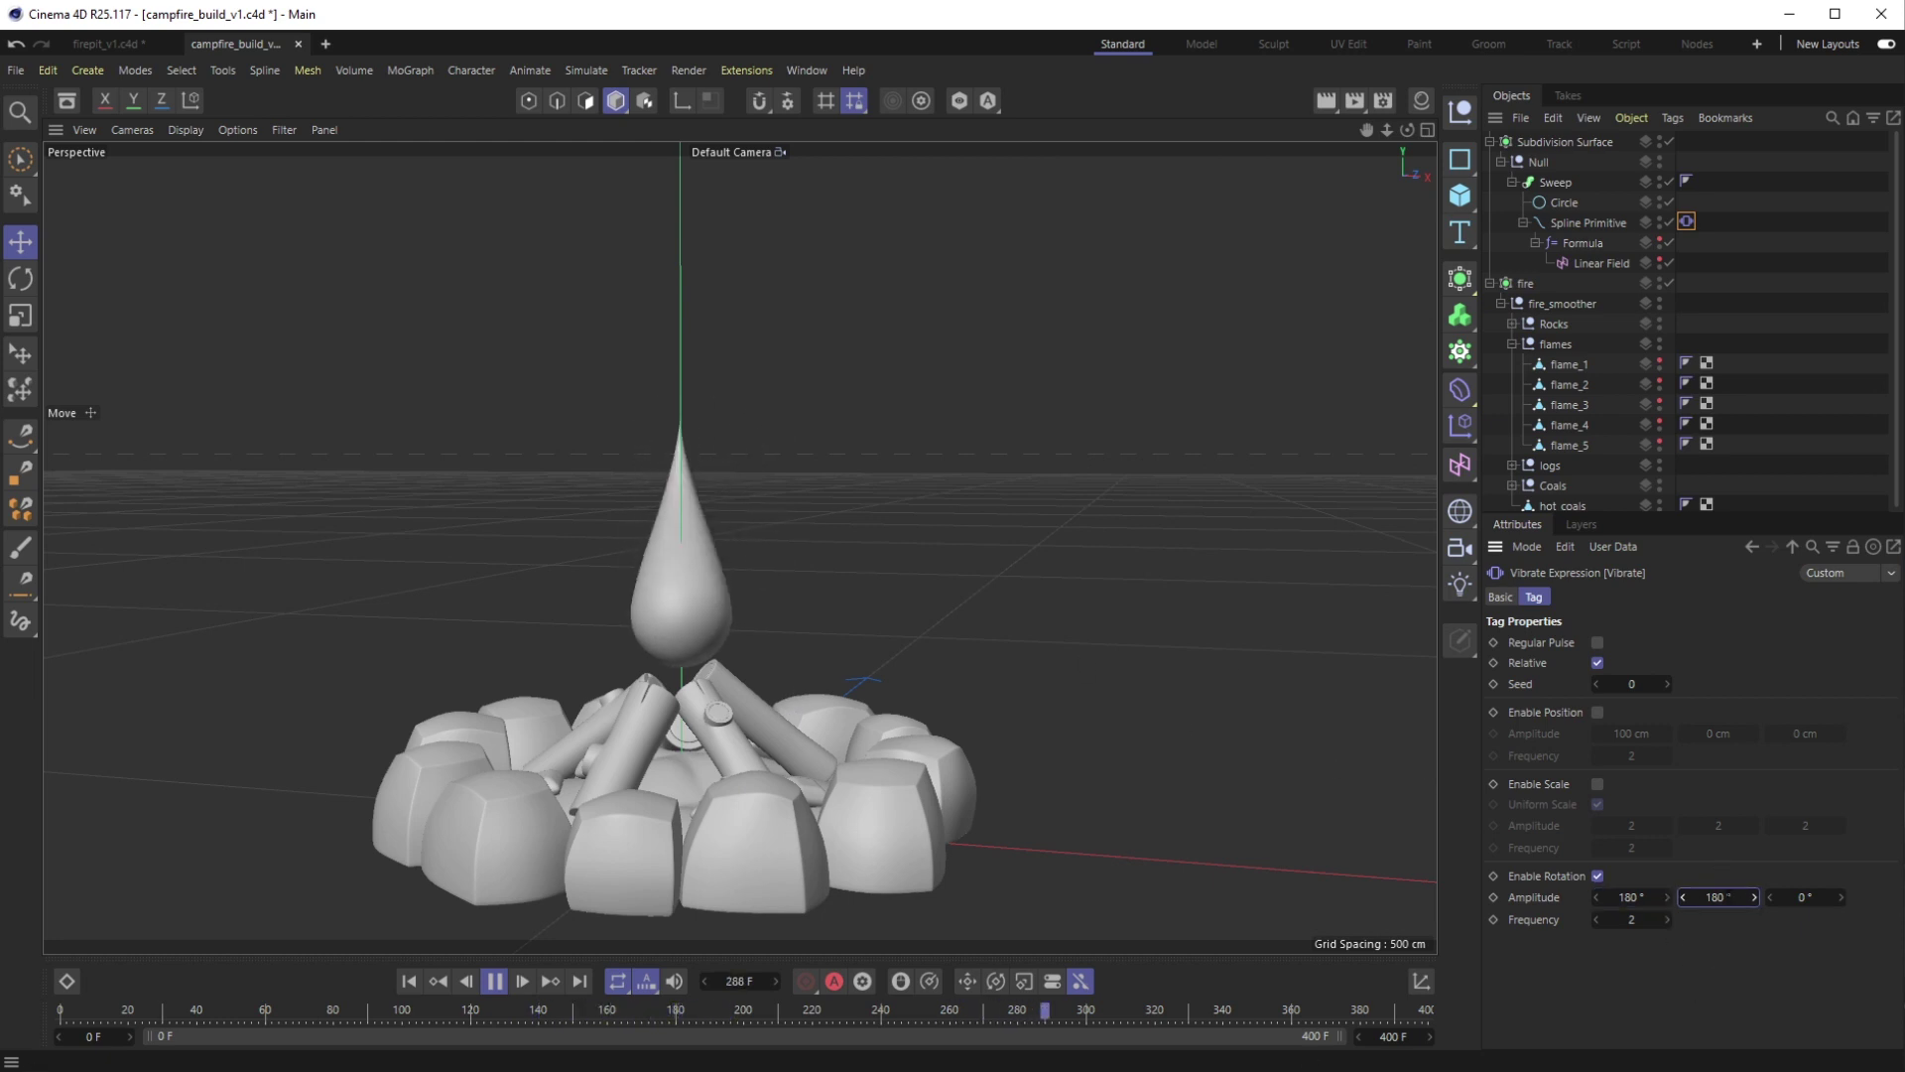
left_click(1627, 897)
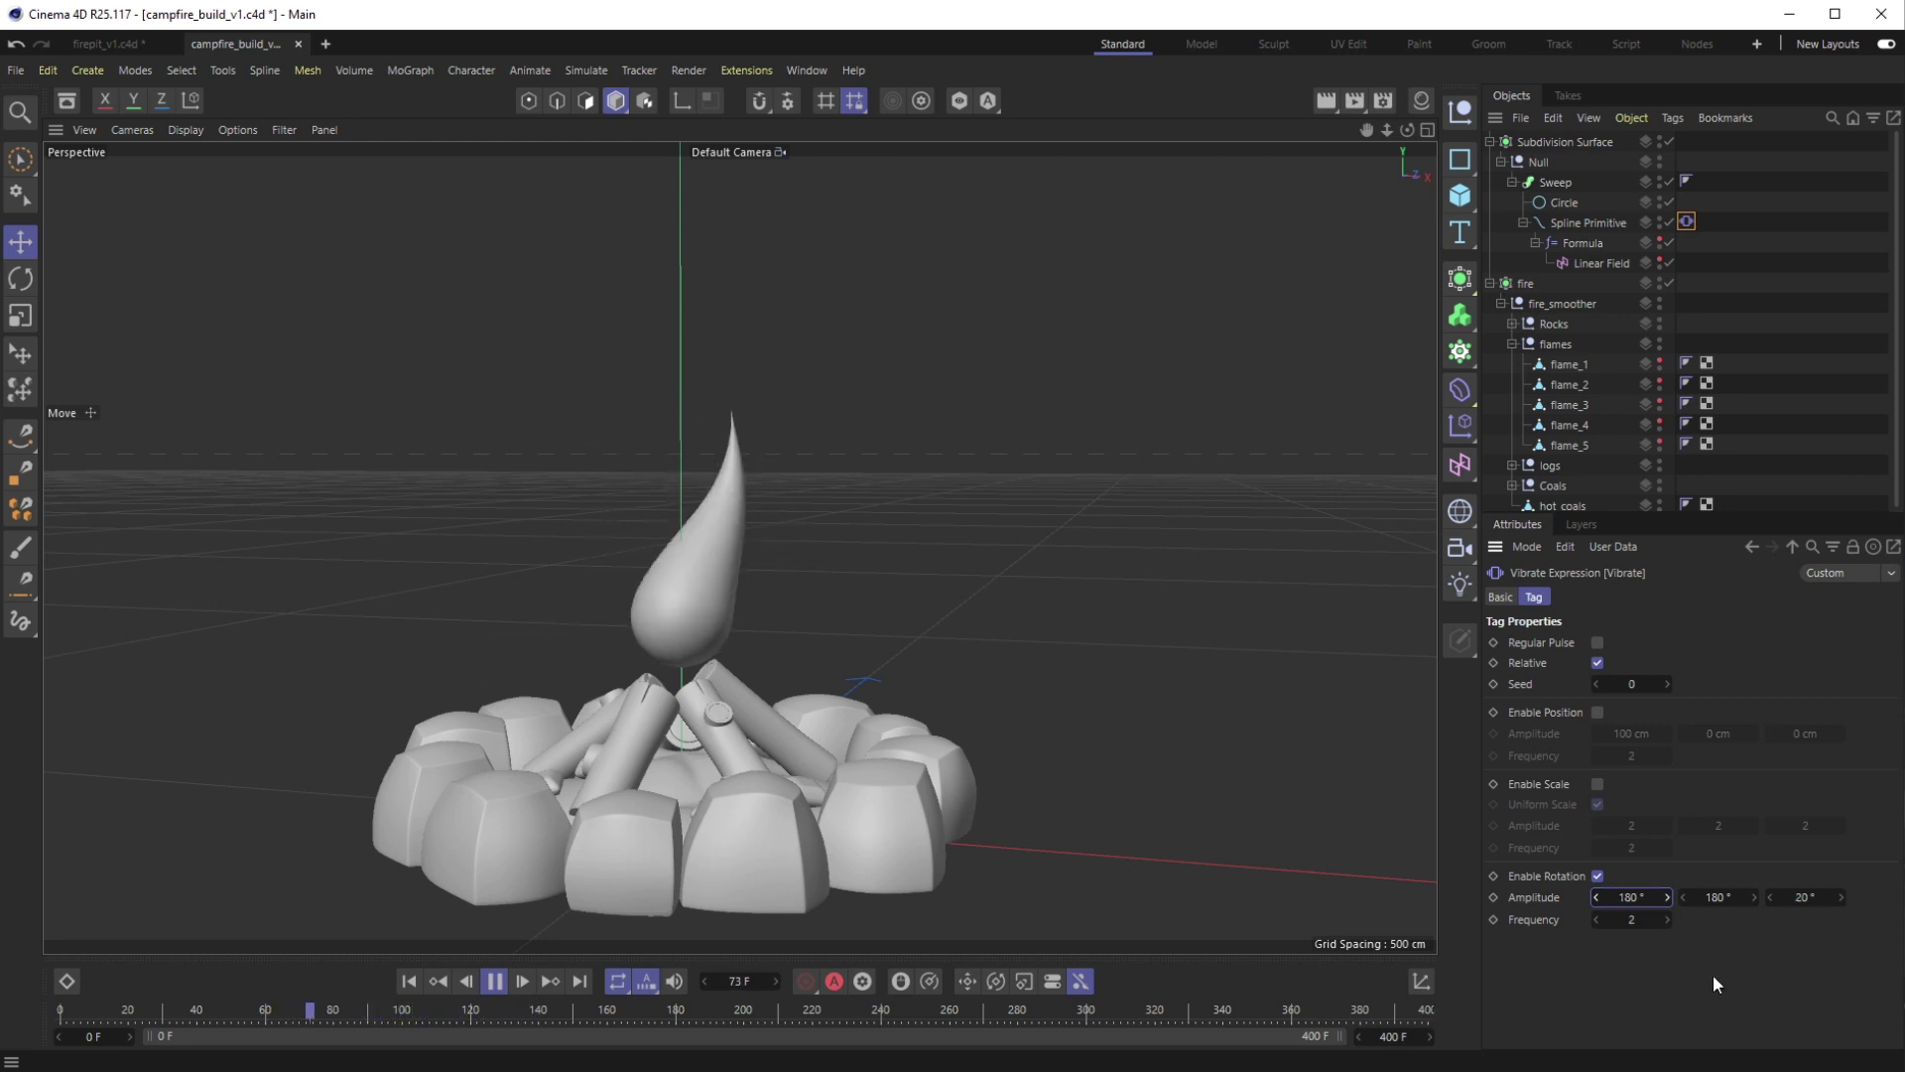
left_click(1725, 895)
double_click(1718, 896)
type("20")
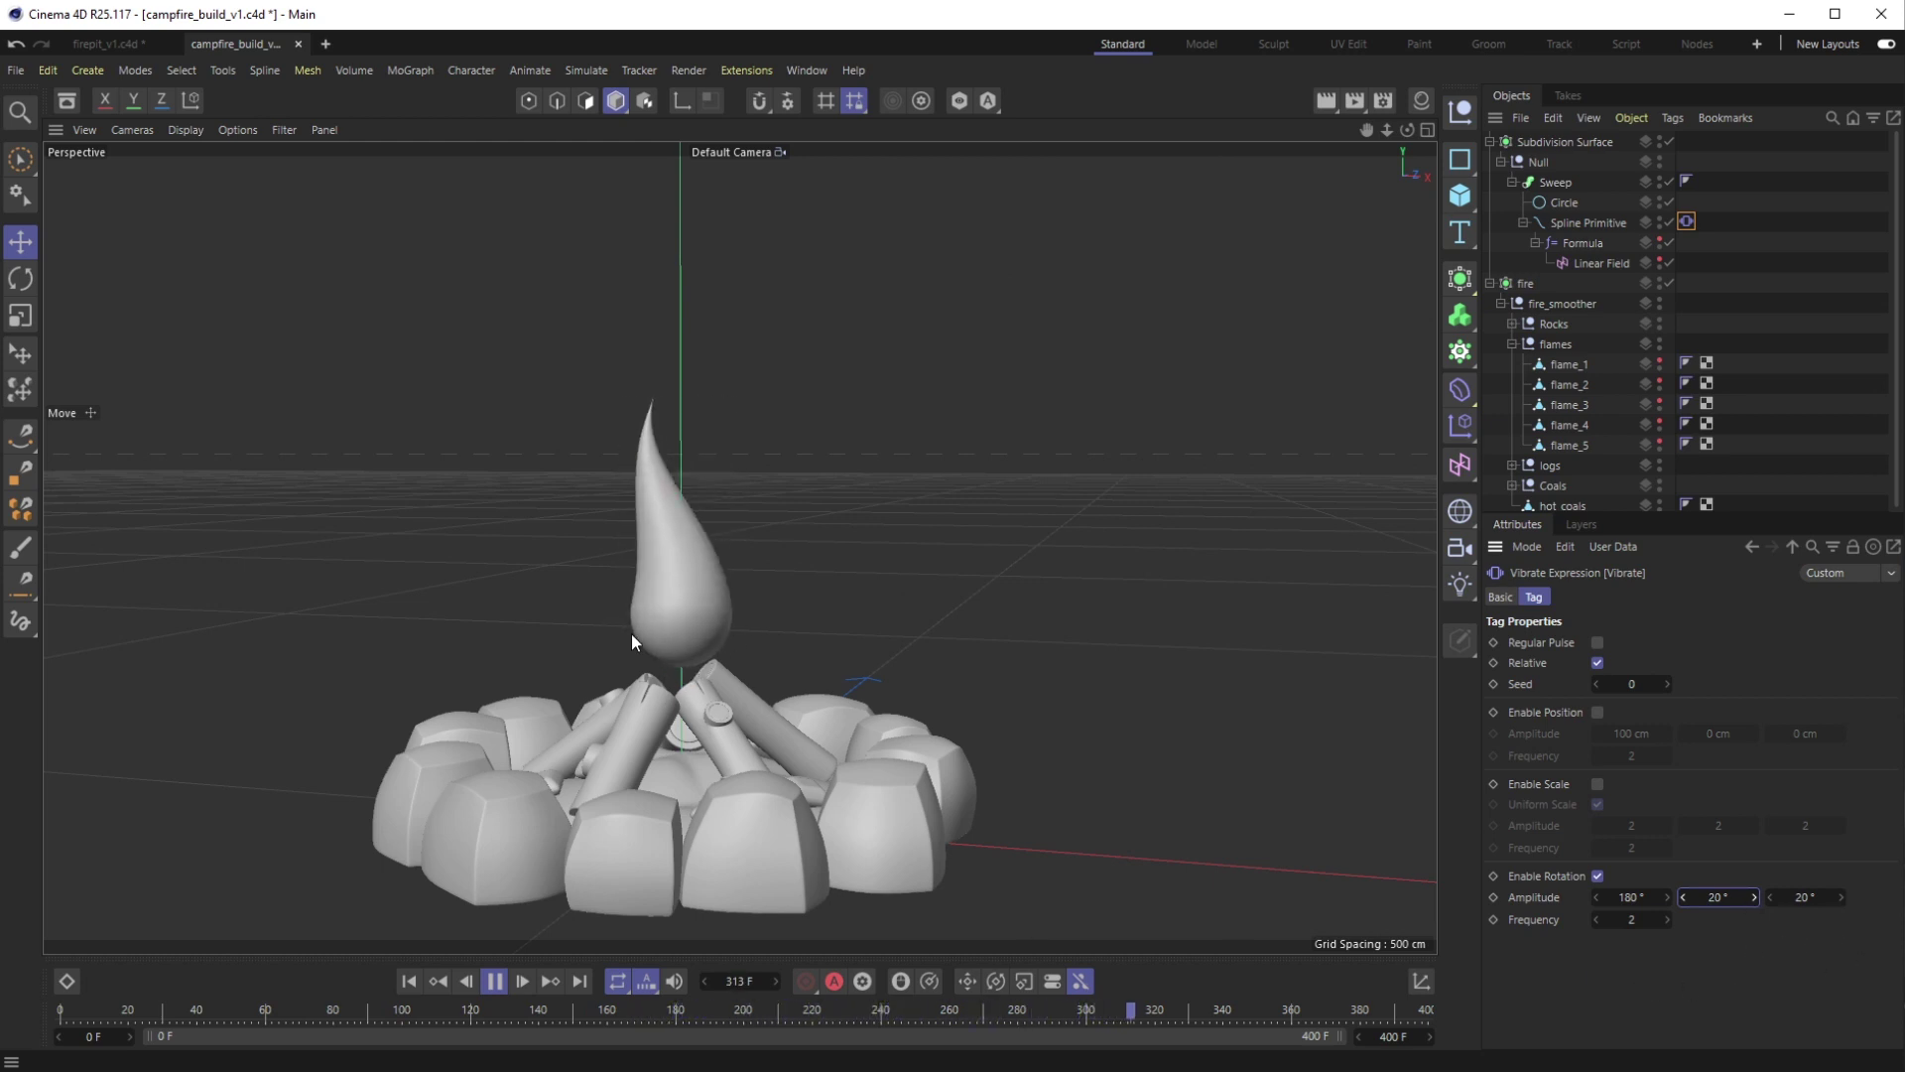
left_click(186, 130)
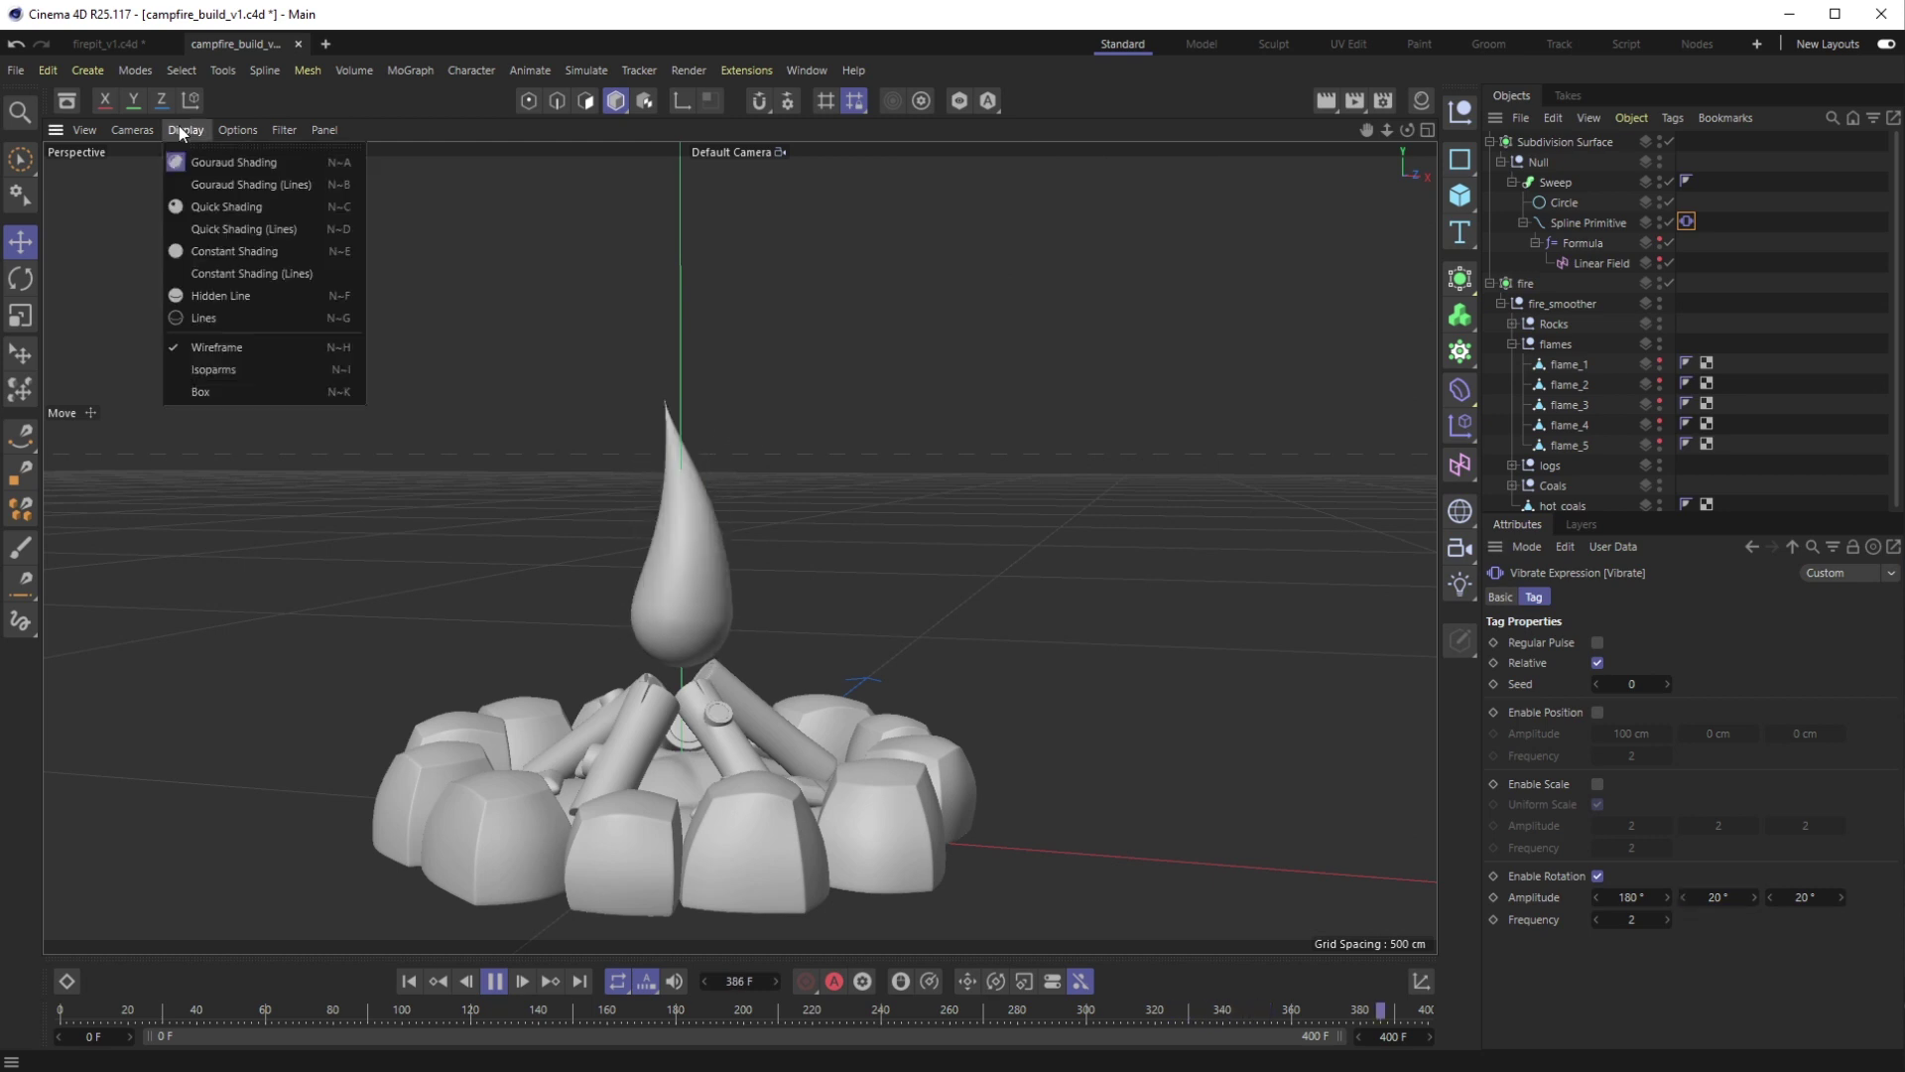
left_click(216, 187)
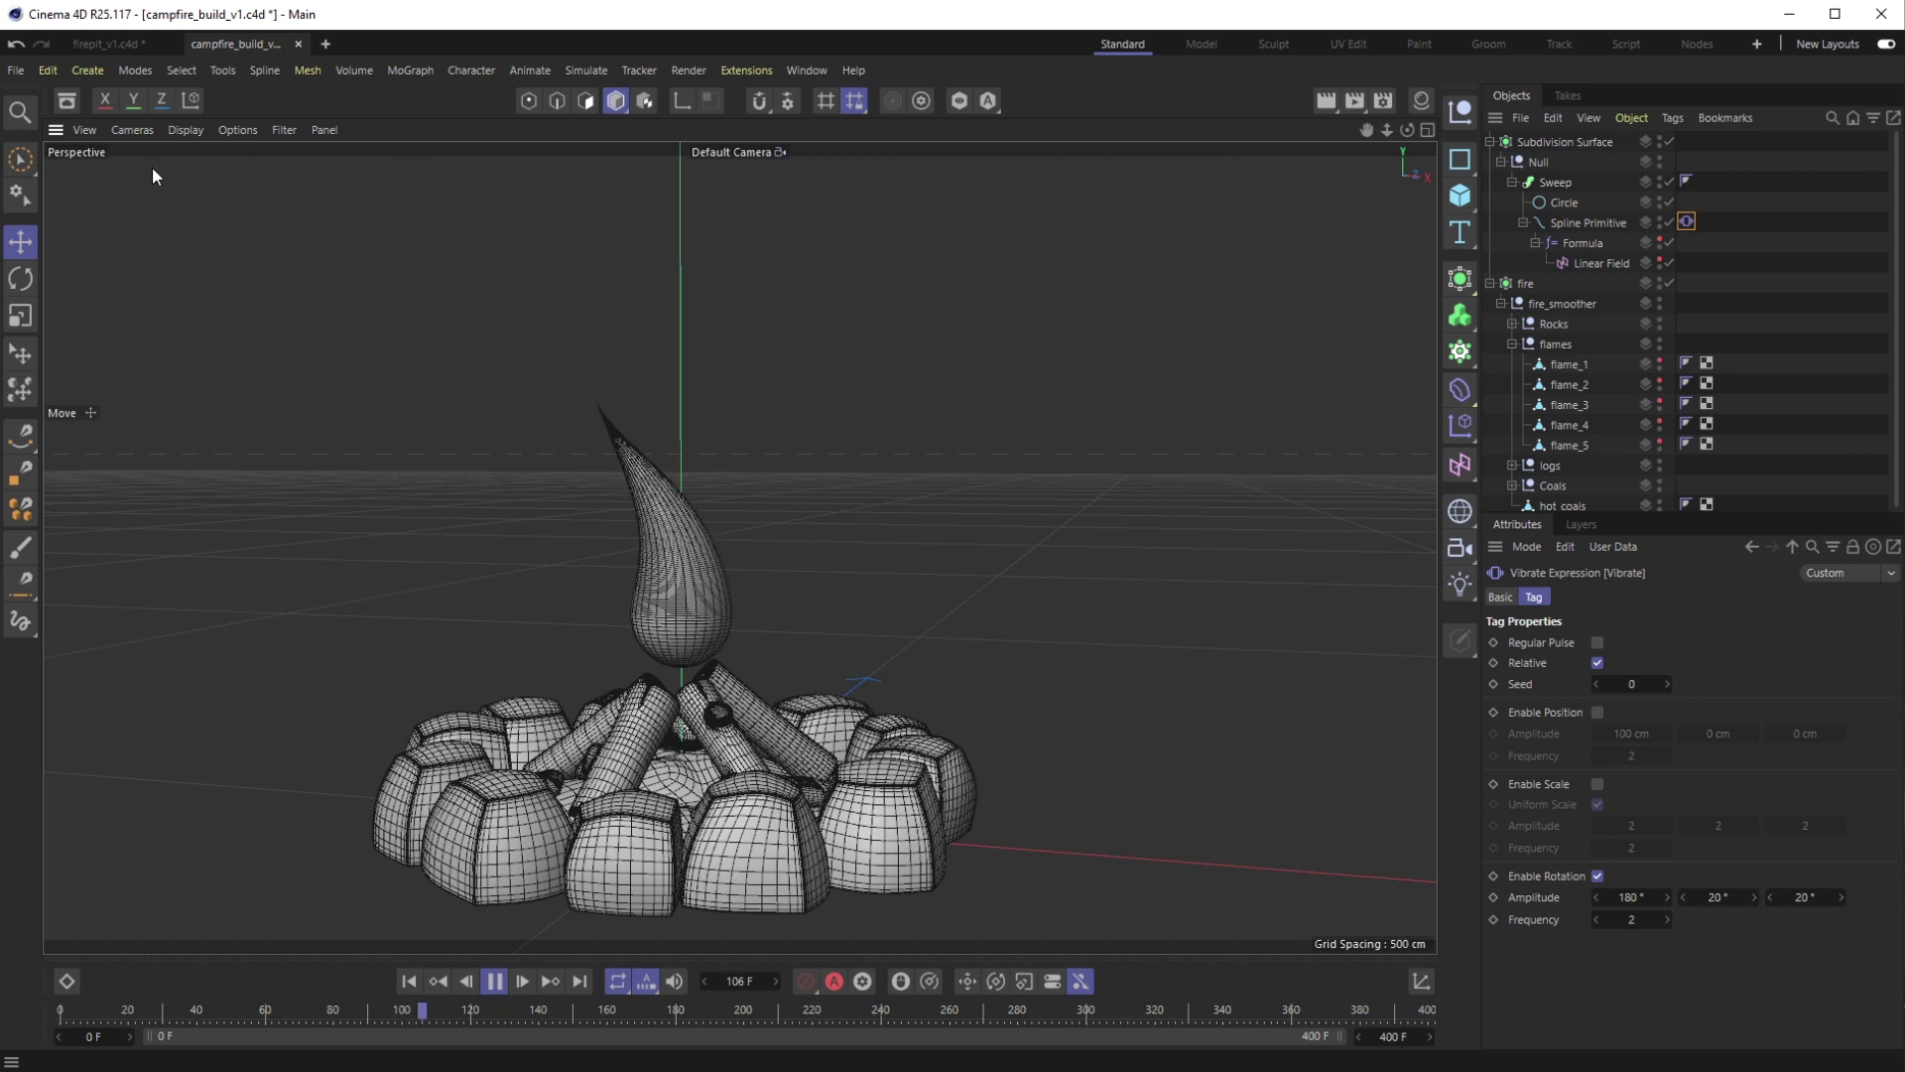
left_click(185, 131)
left_click(195, 169)
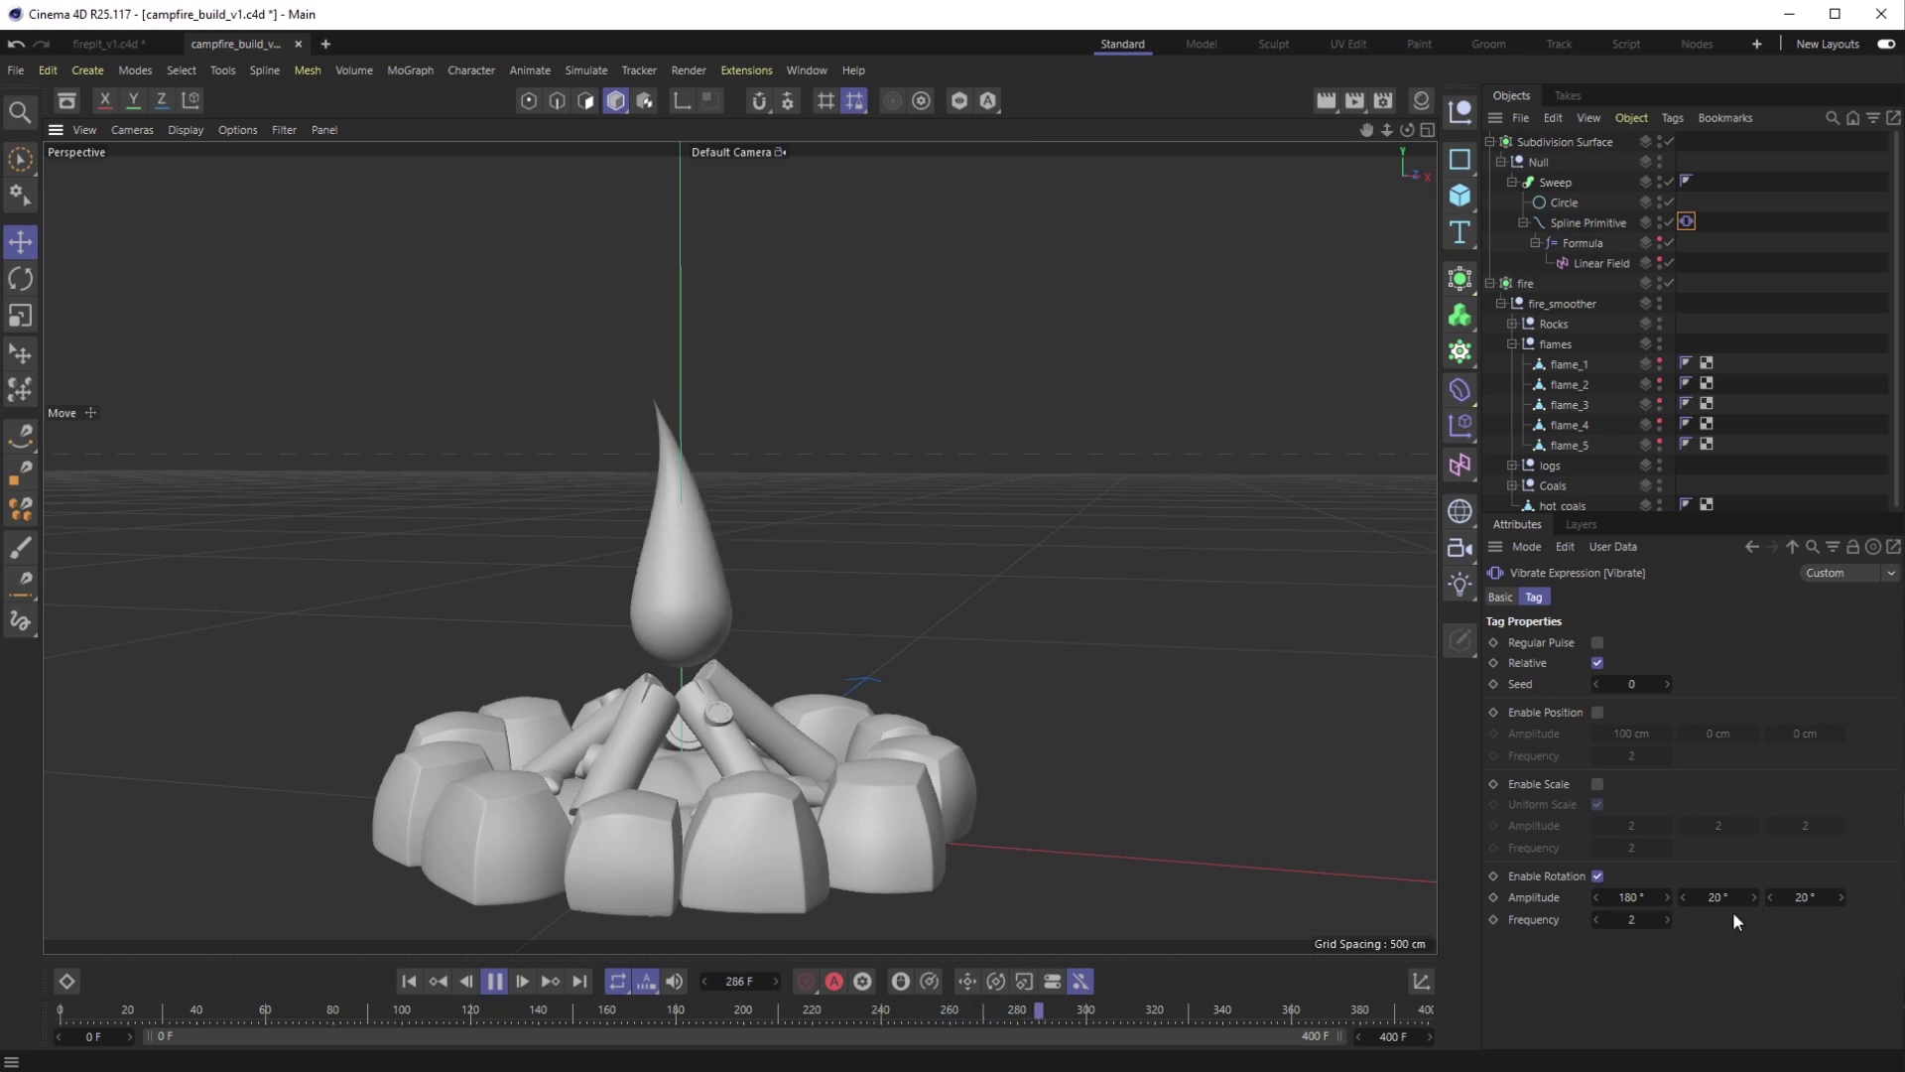
Set the Vibrate tag's rotation frequency to 0.4 and briefly toggle scale vibration
double_click(1628, 921)
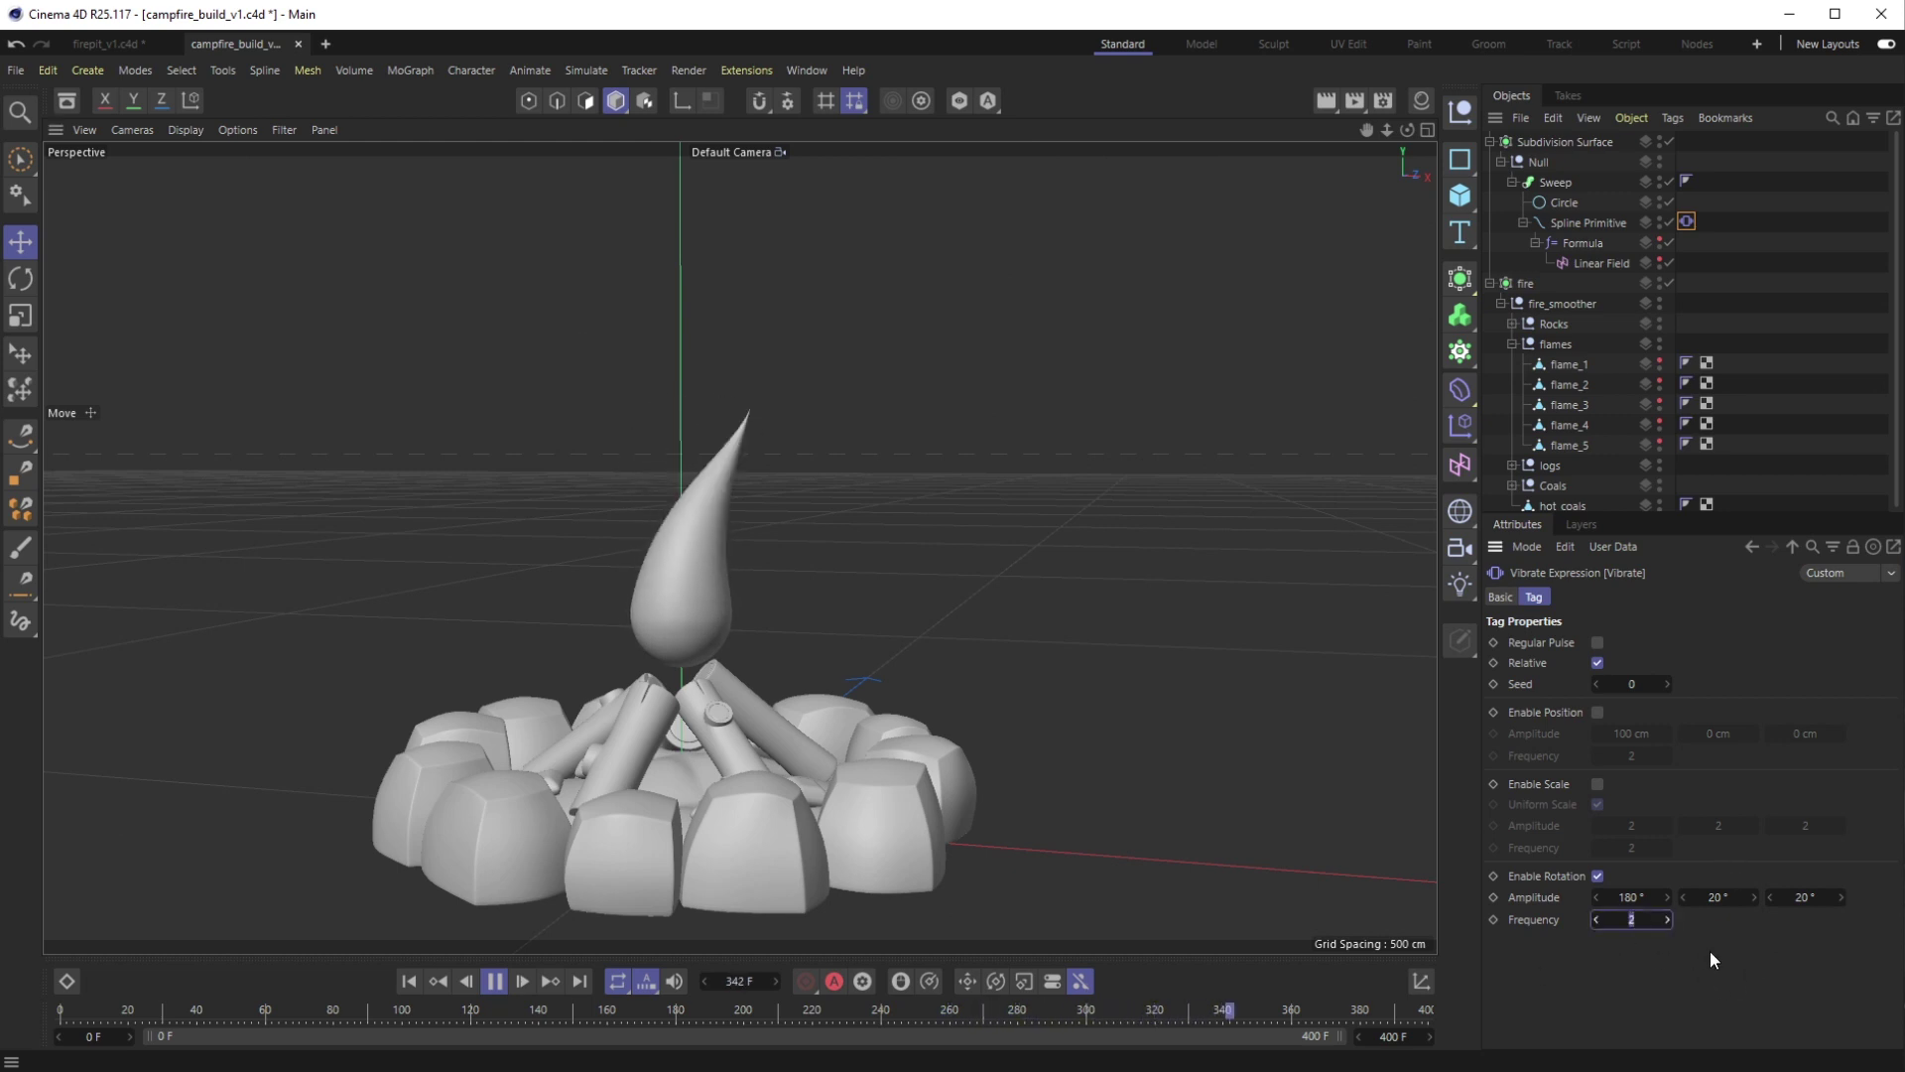
type("4")
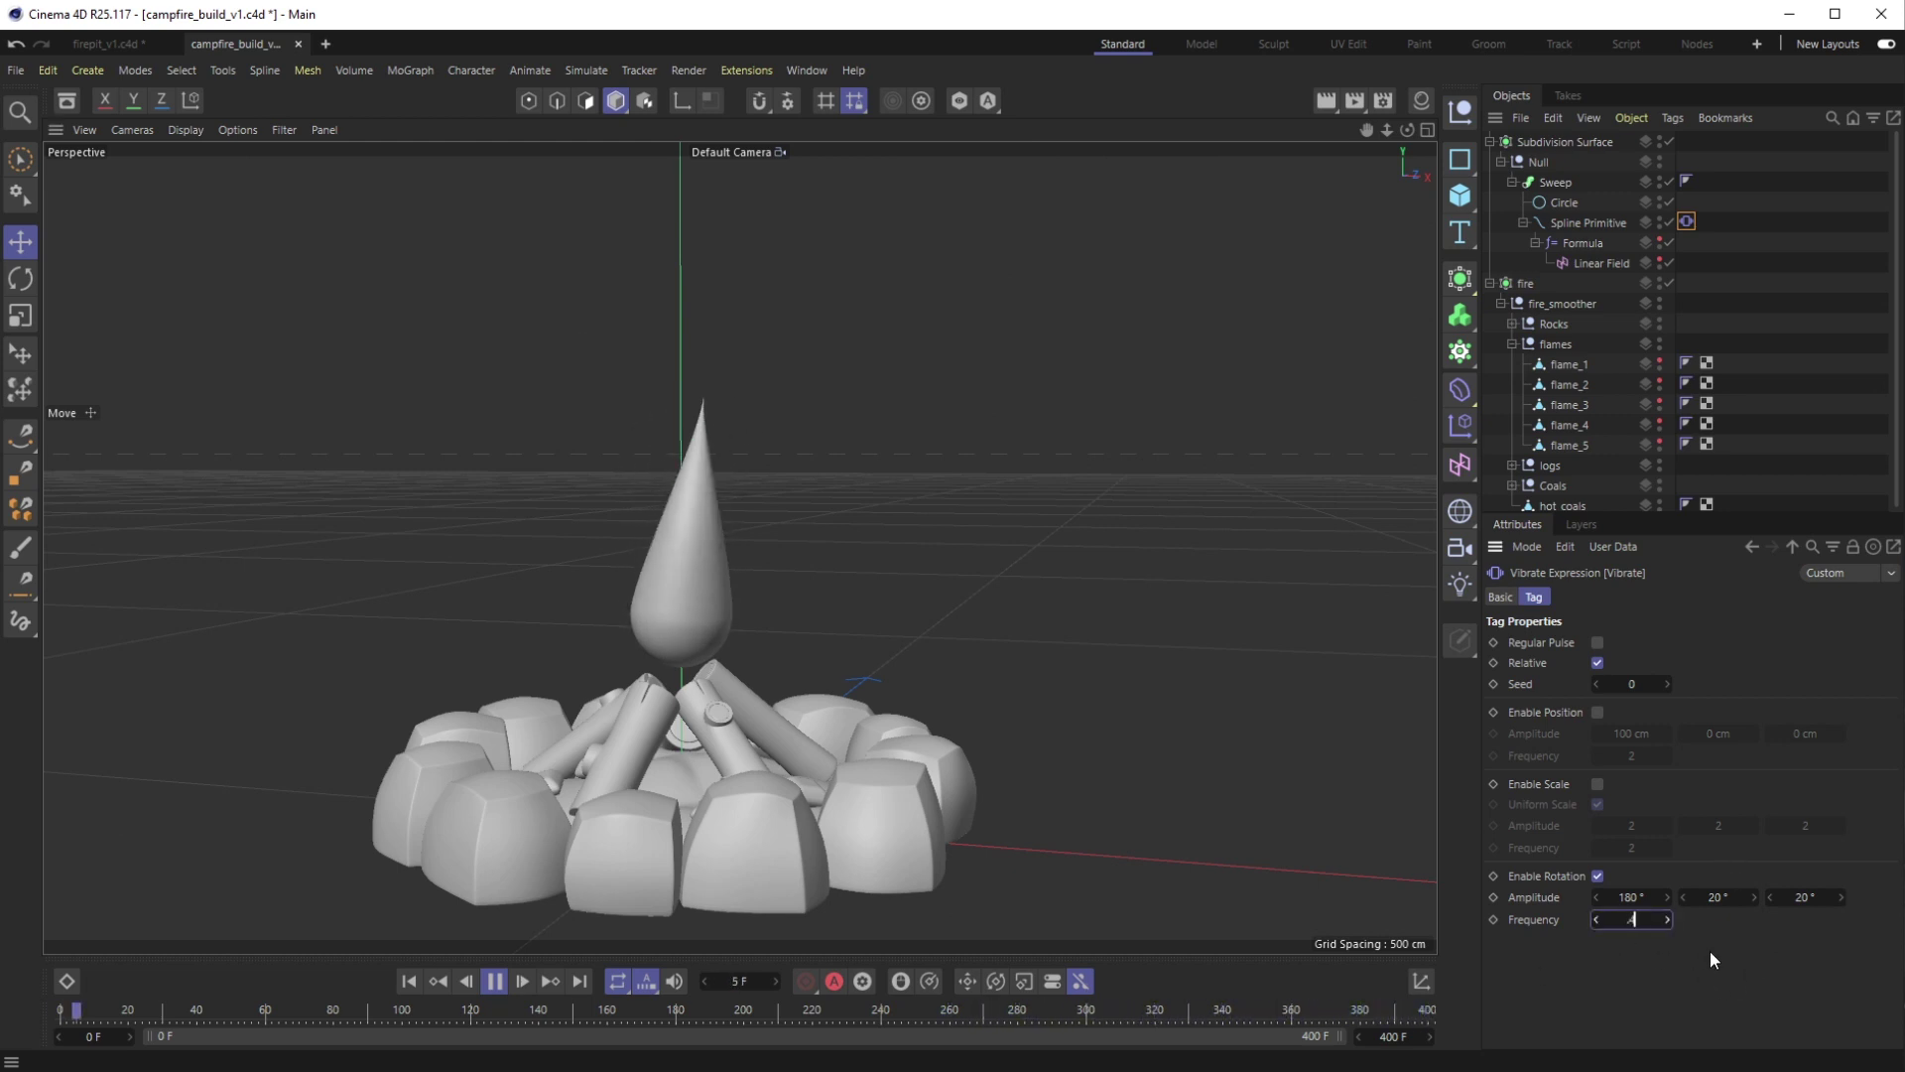
key("Return")
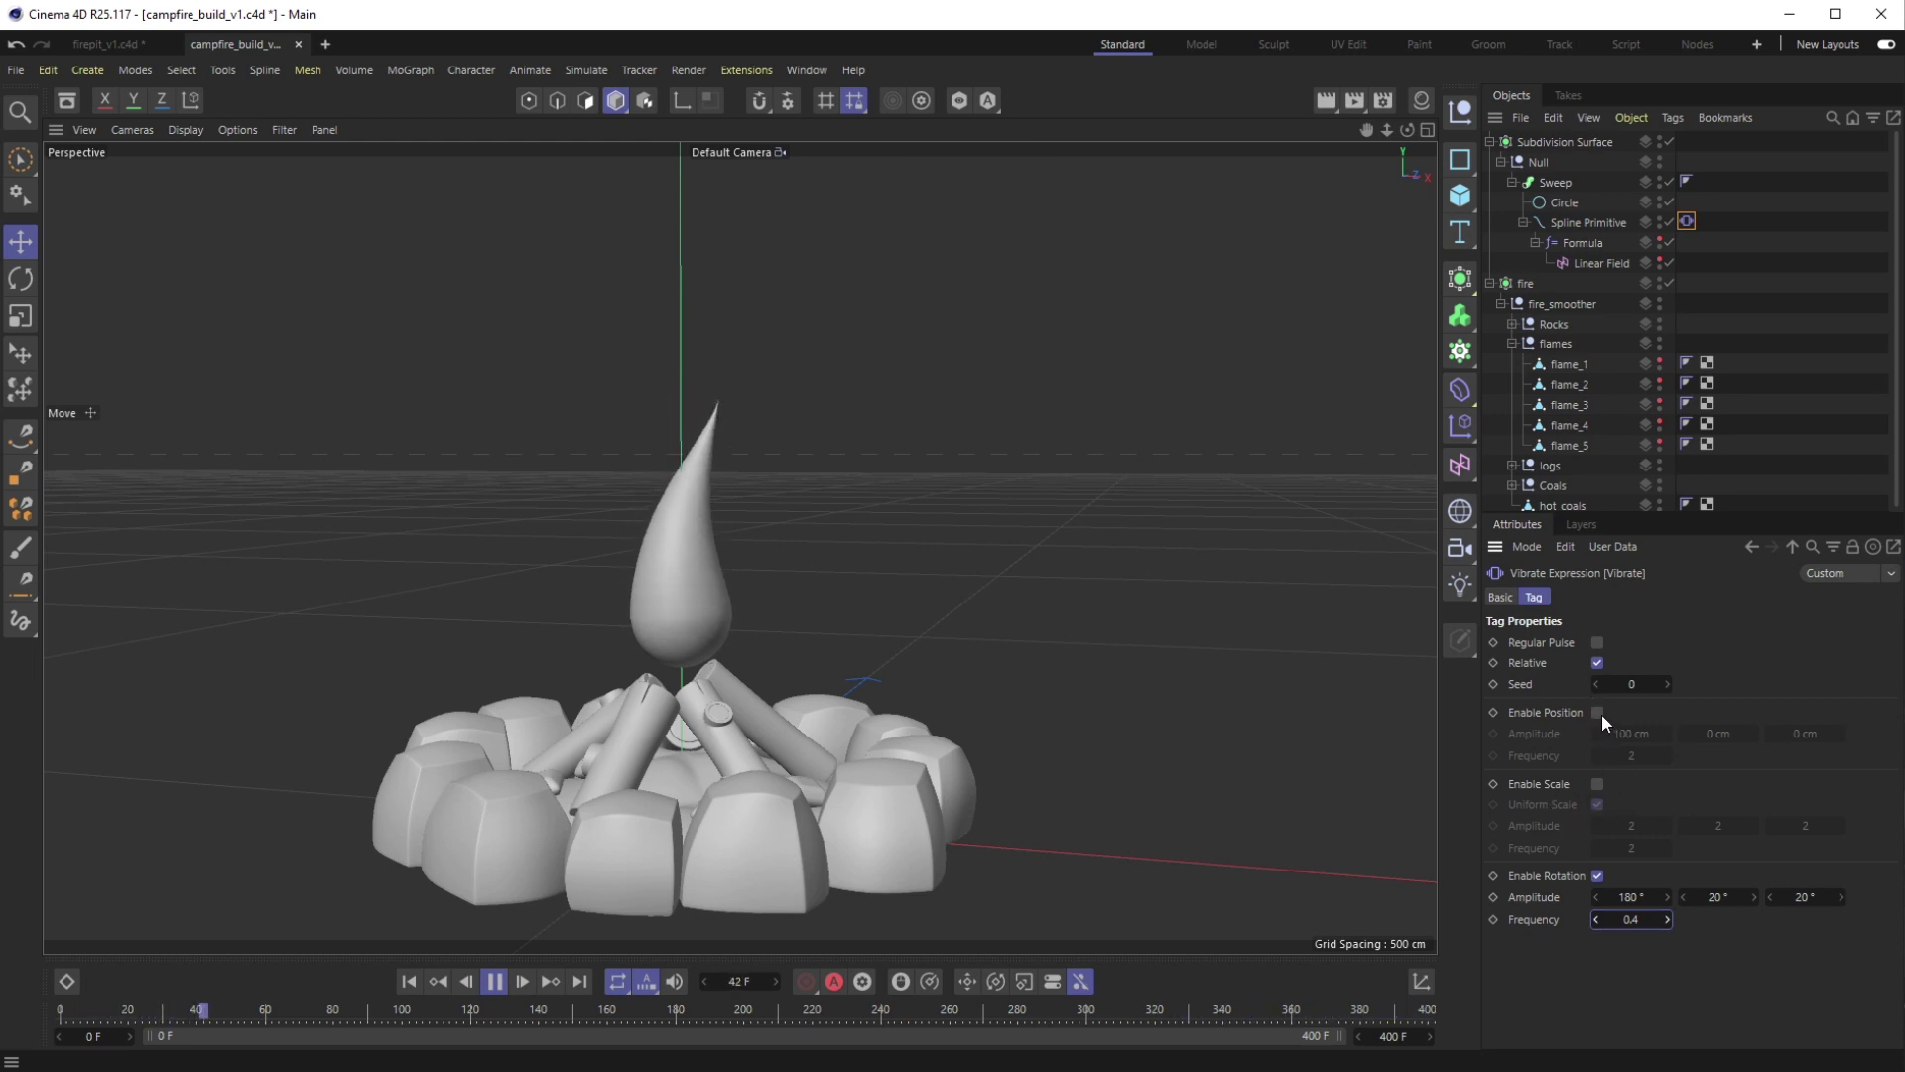
left_click(1598, 784)
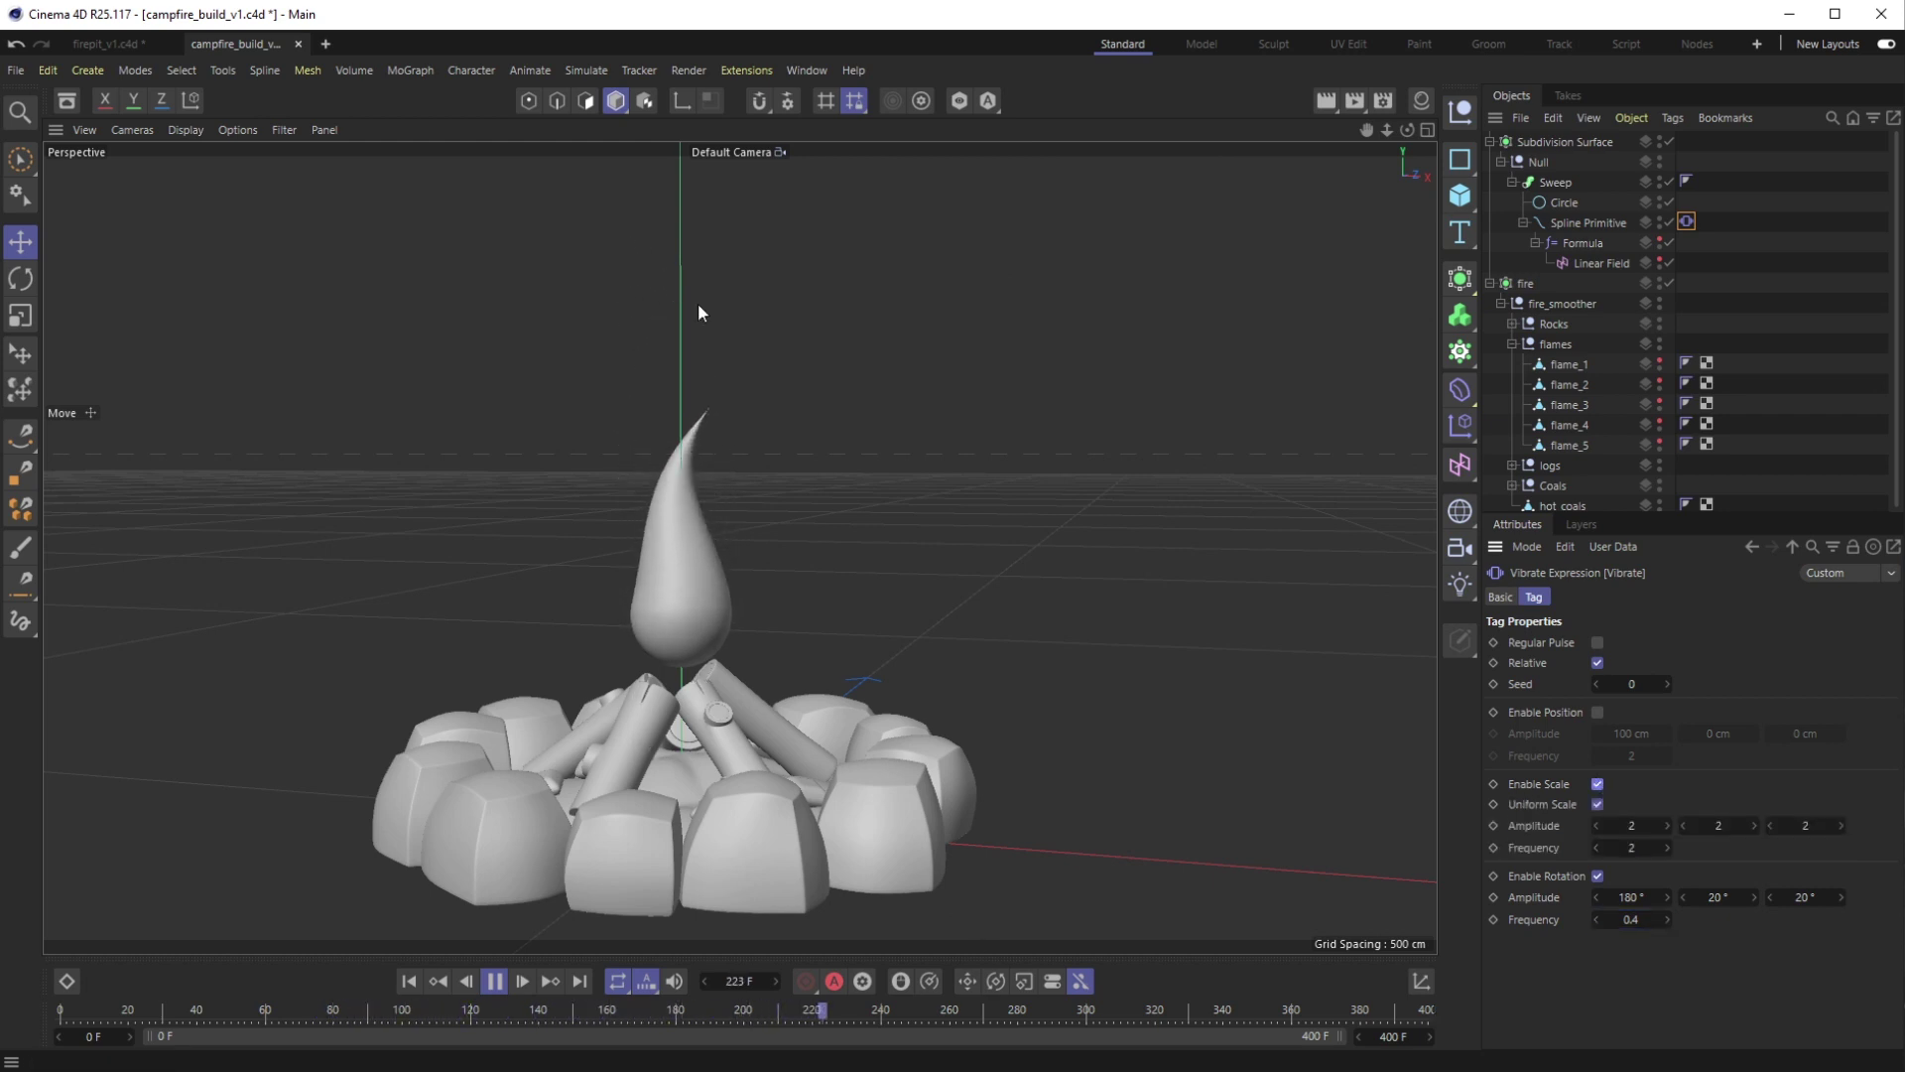
double_click(1632, 826)
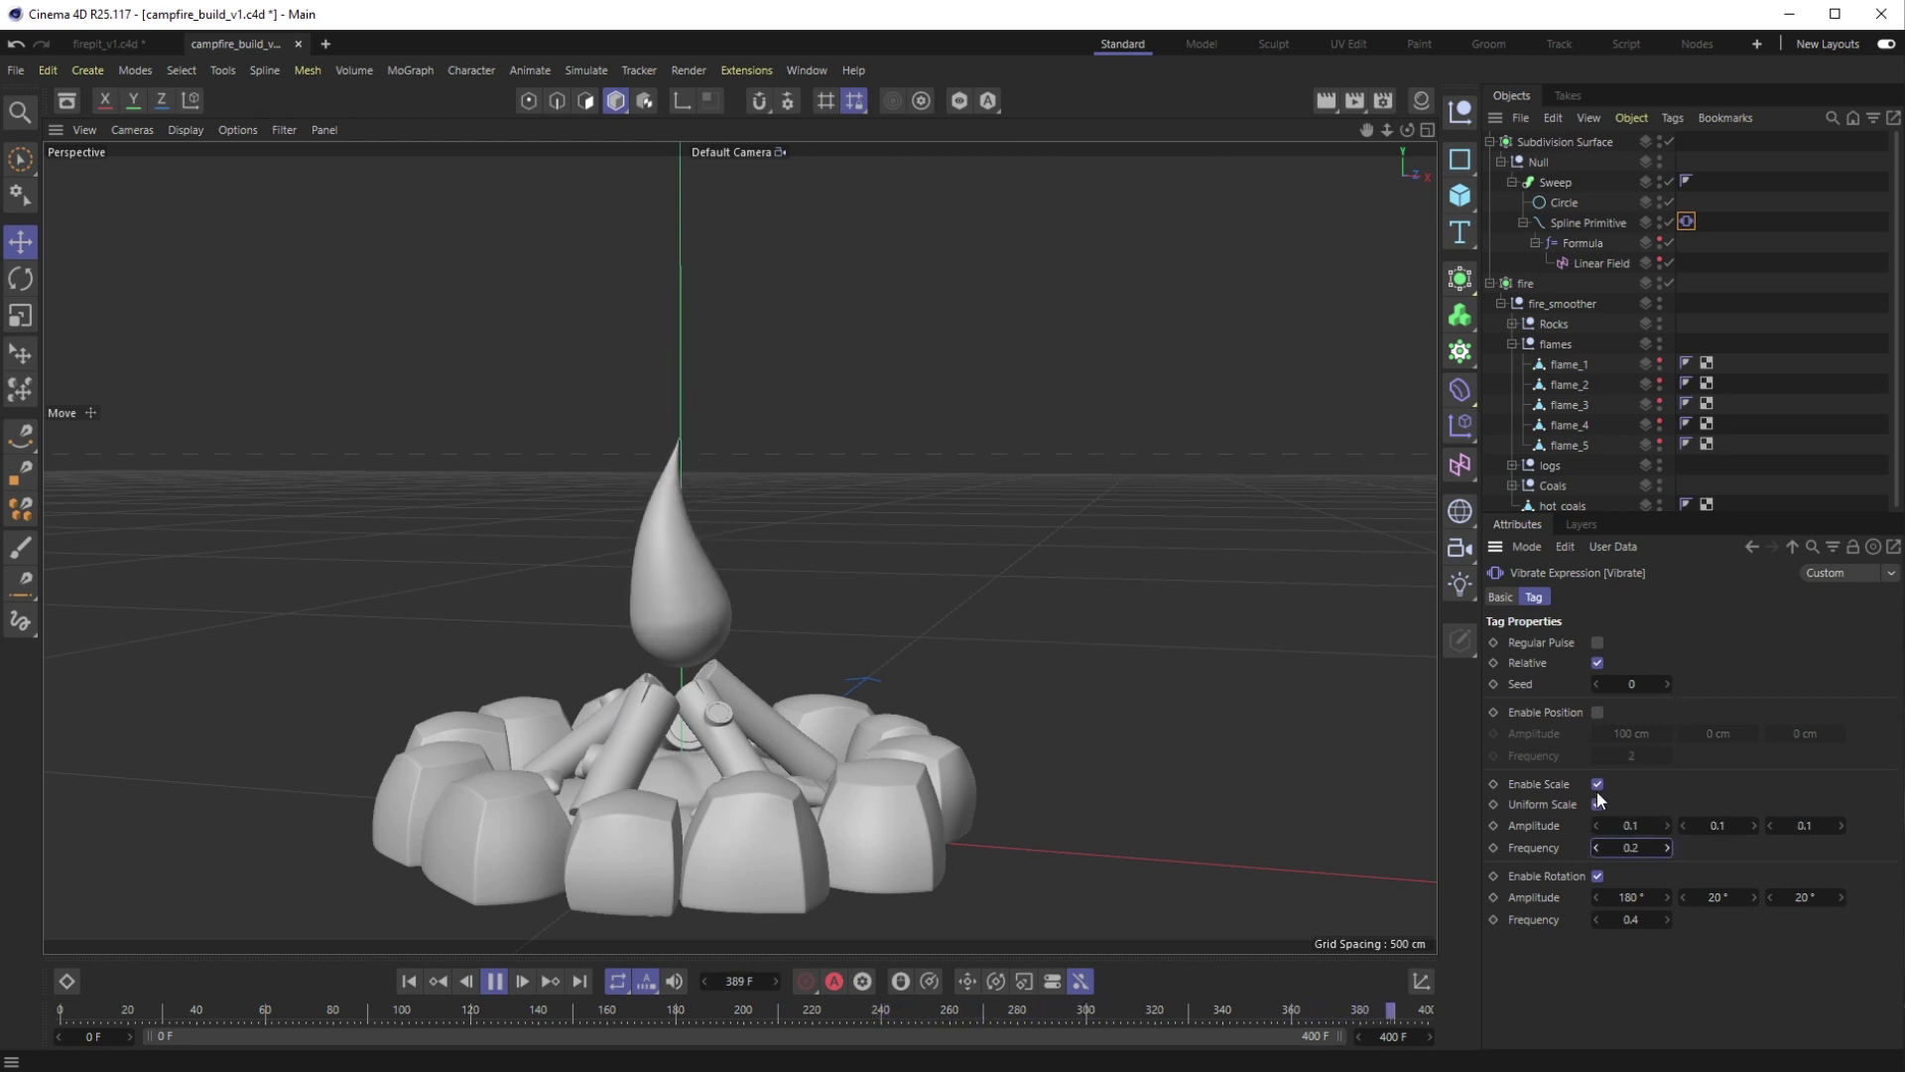
left_click(1598, 784)
Turn on position vibration on the Vibrate tag with 0 X and 10 cm Y amplitude
left_click(1597, 712)
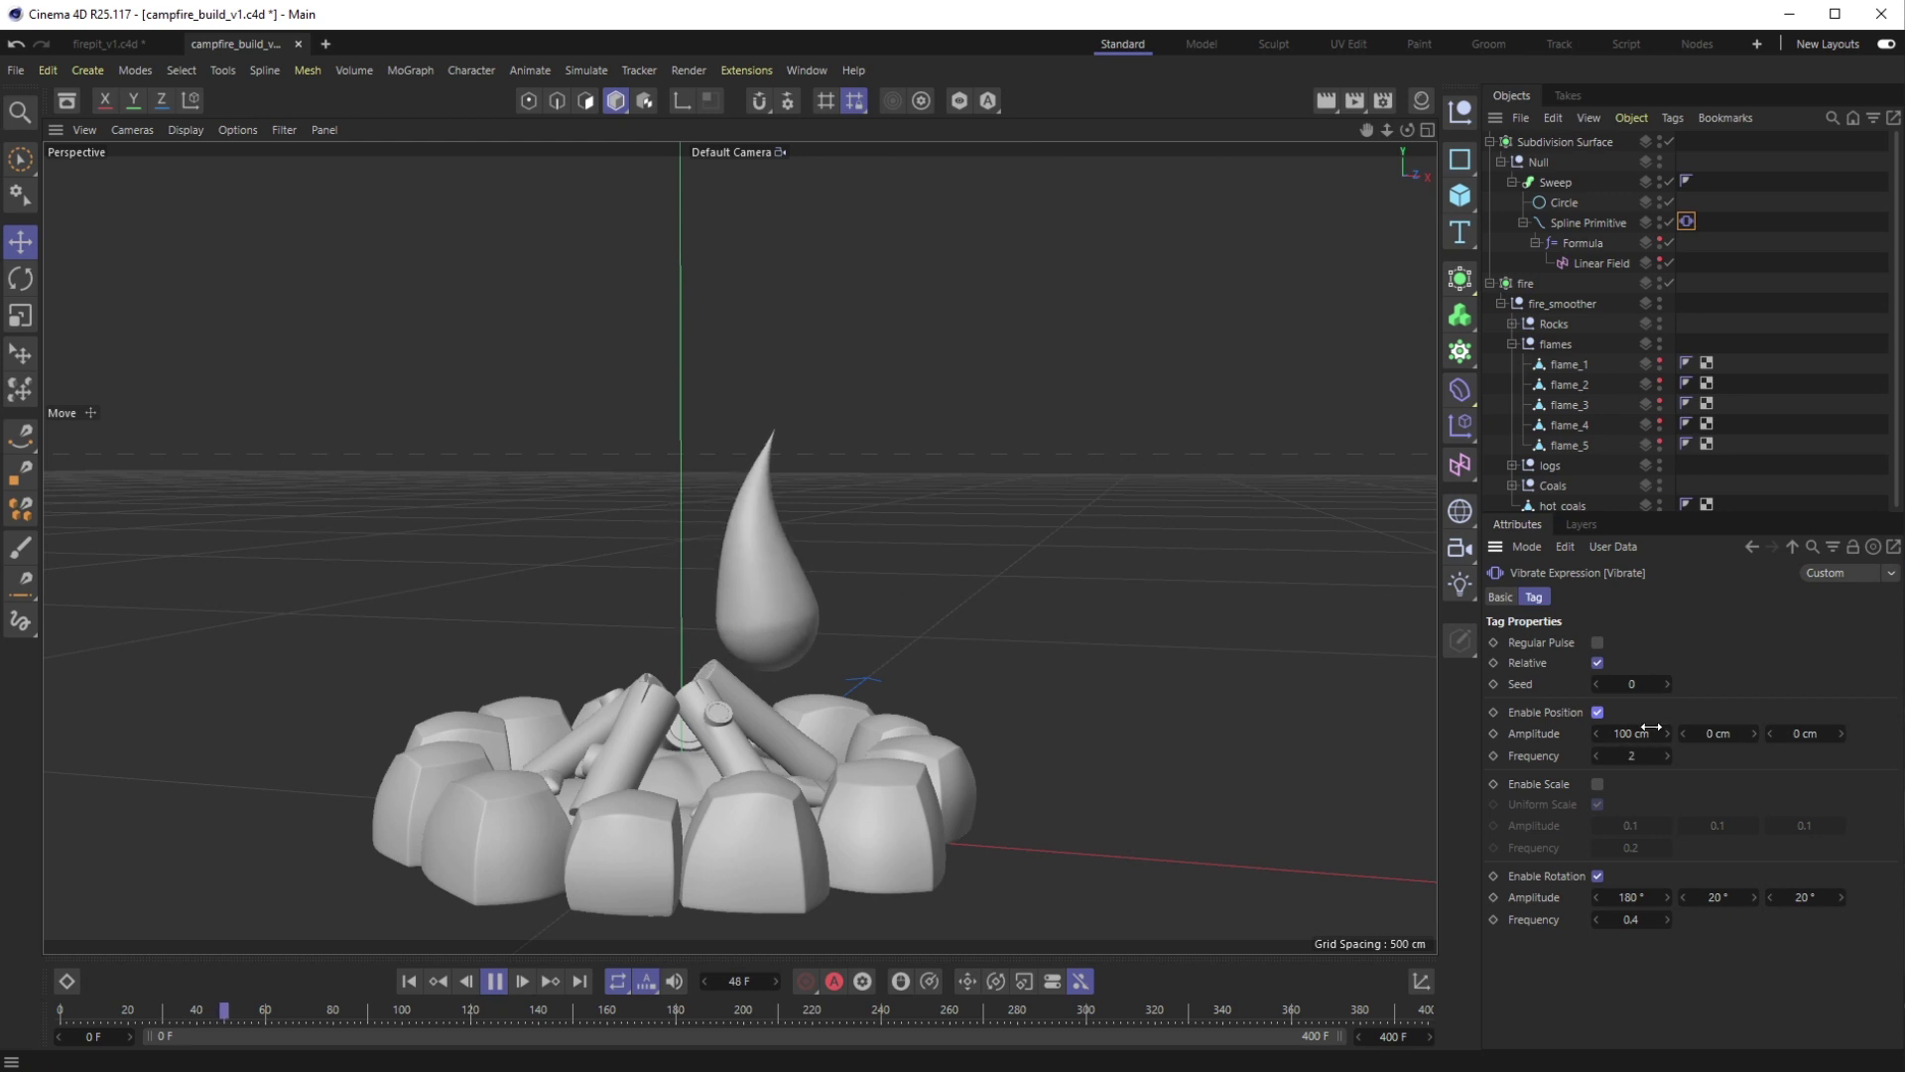
double_click(1635, 733)
type("0")
key("Return")
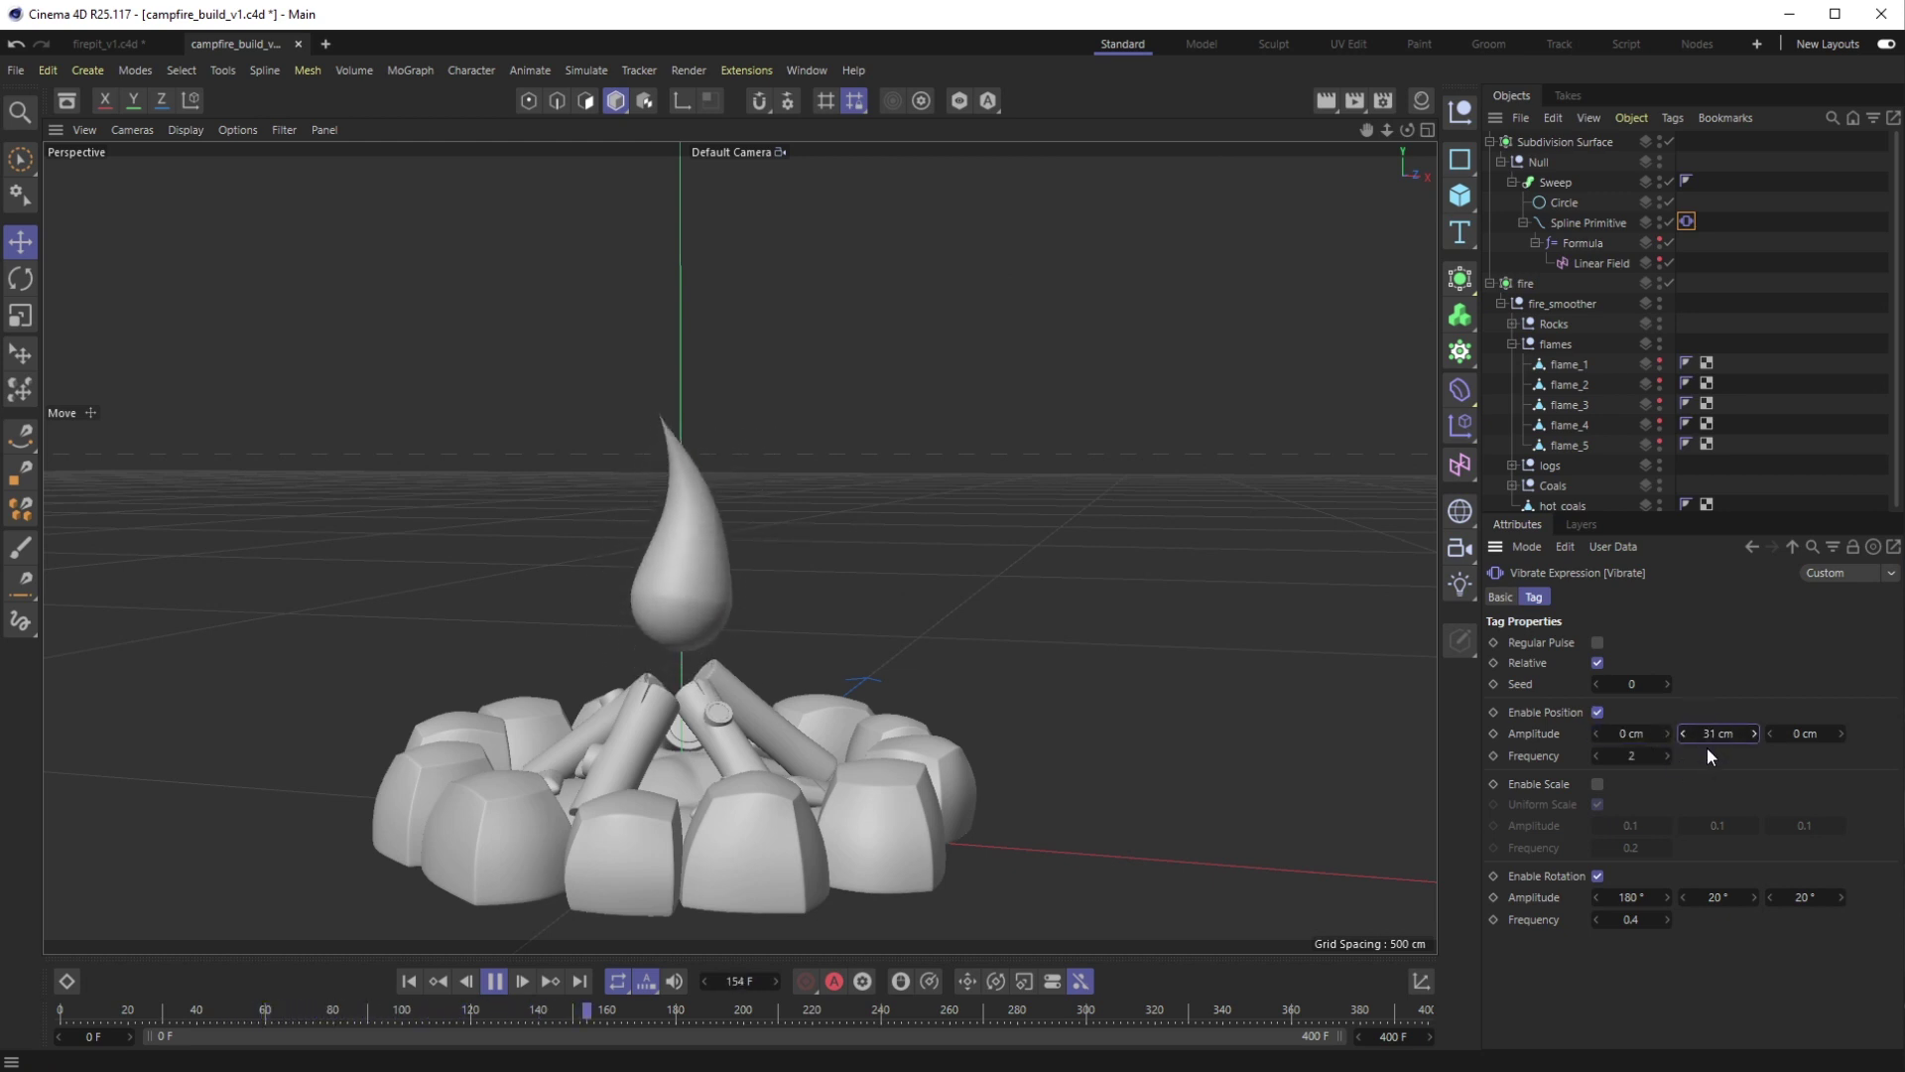
double_click(1726, 736)
type("110")
key("Return")
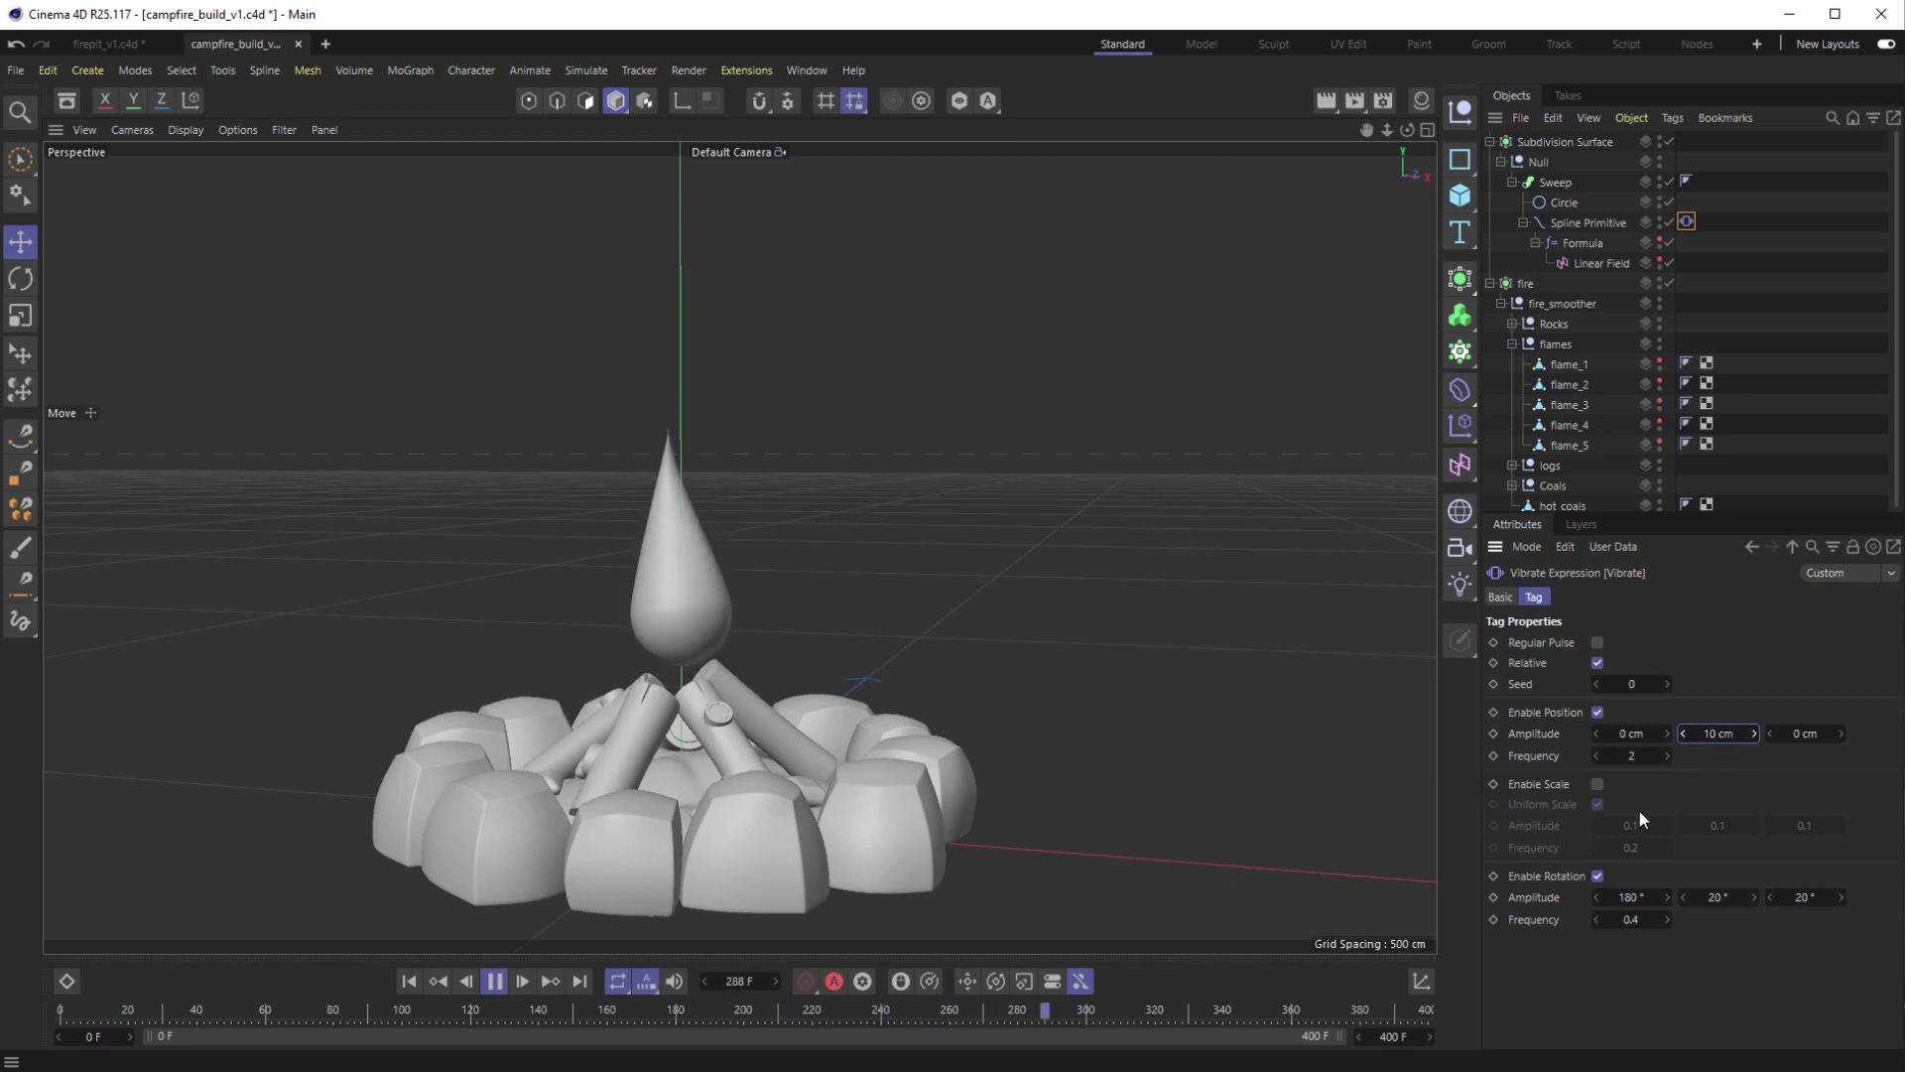
Set the position vibration frequency to 1 and select the Sweep flame
double_click(1638, 757)
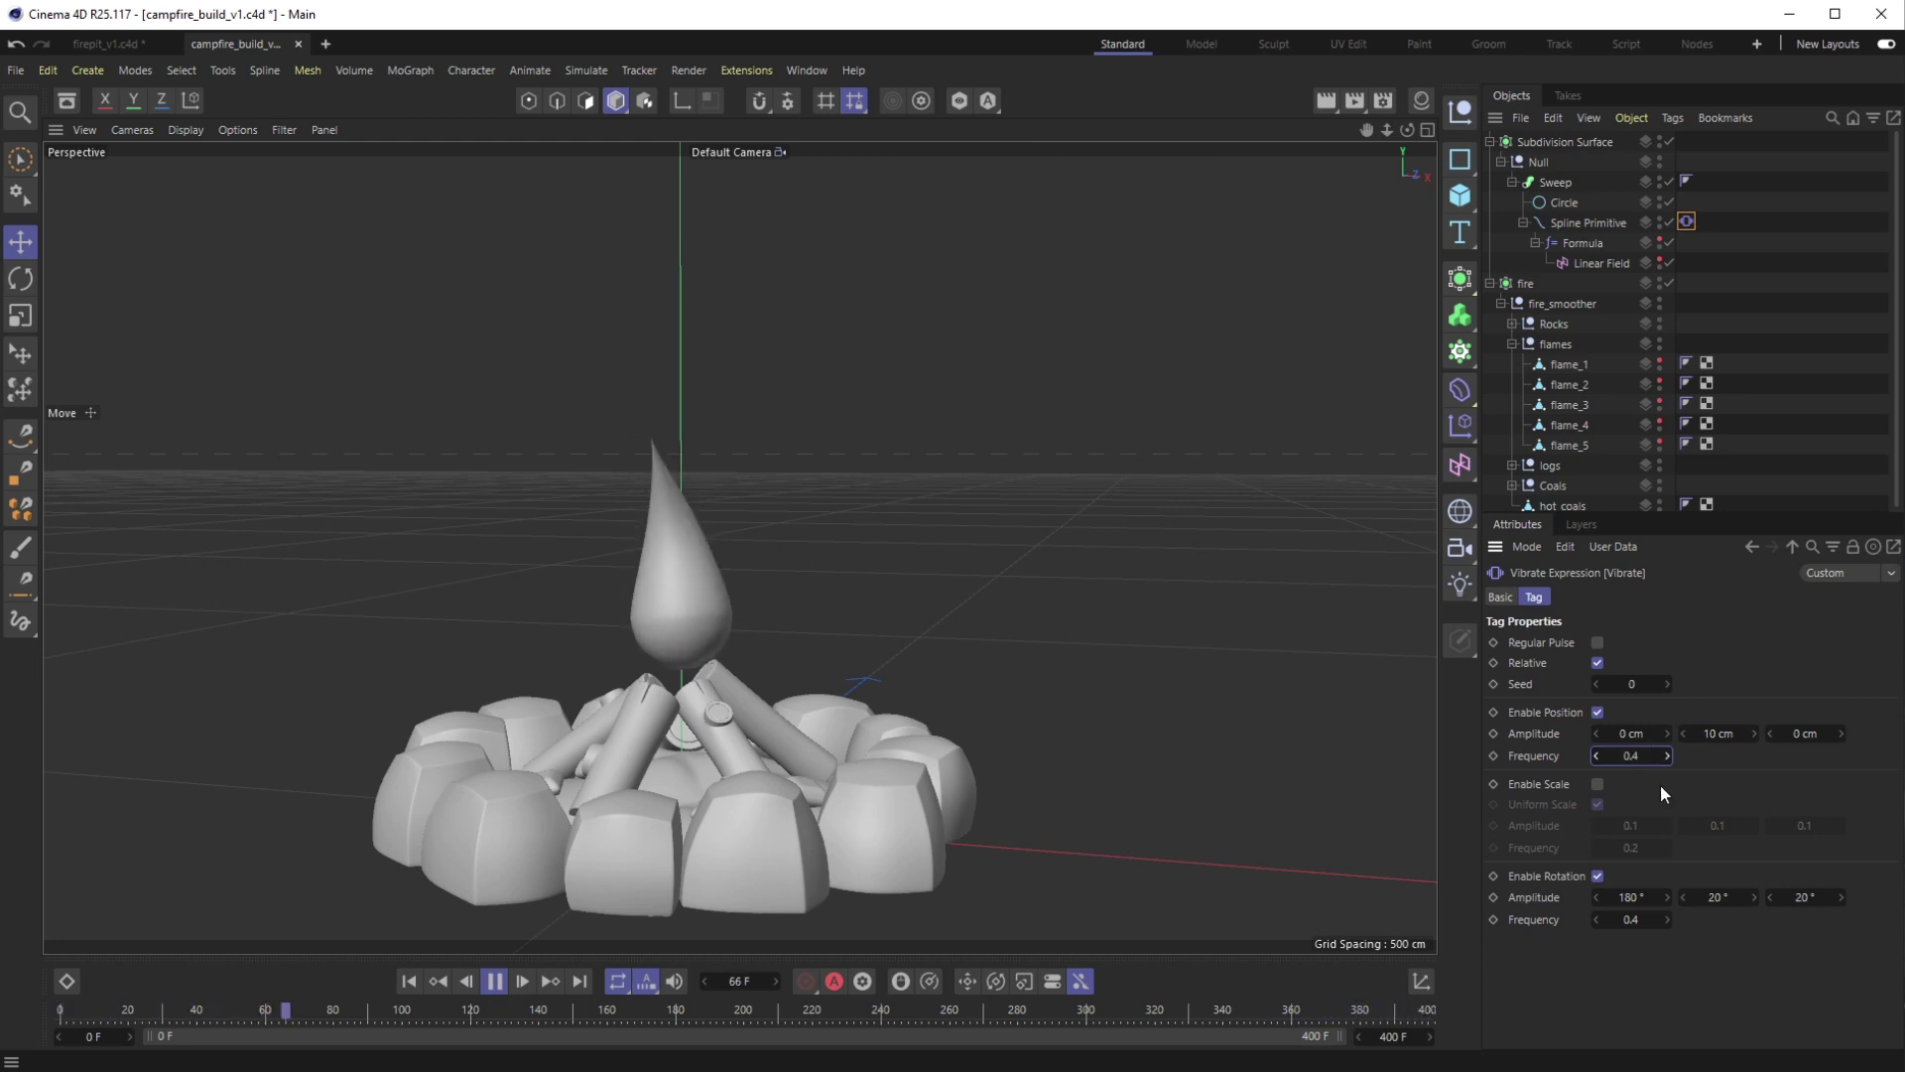
key("BackSpace")
key("BackSpace")
key("BackSpace")
type("1")
key("Return")
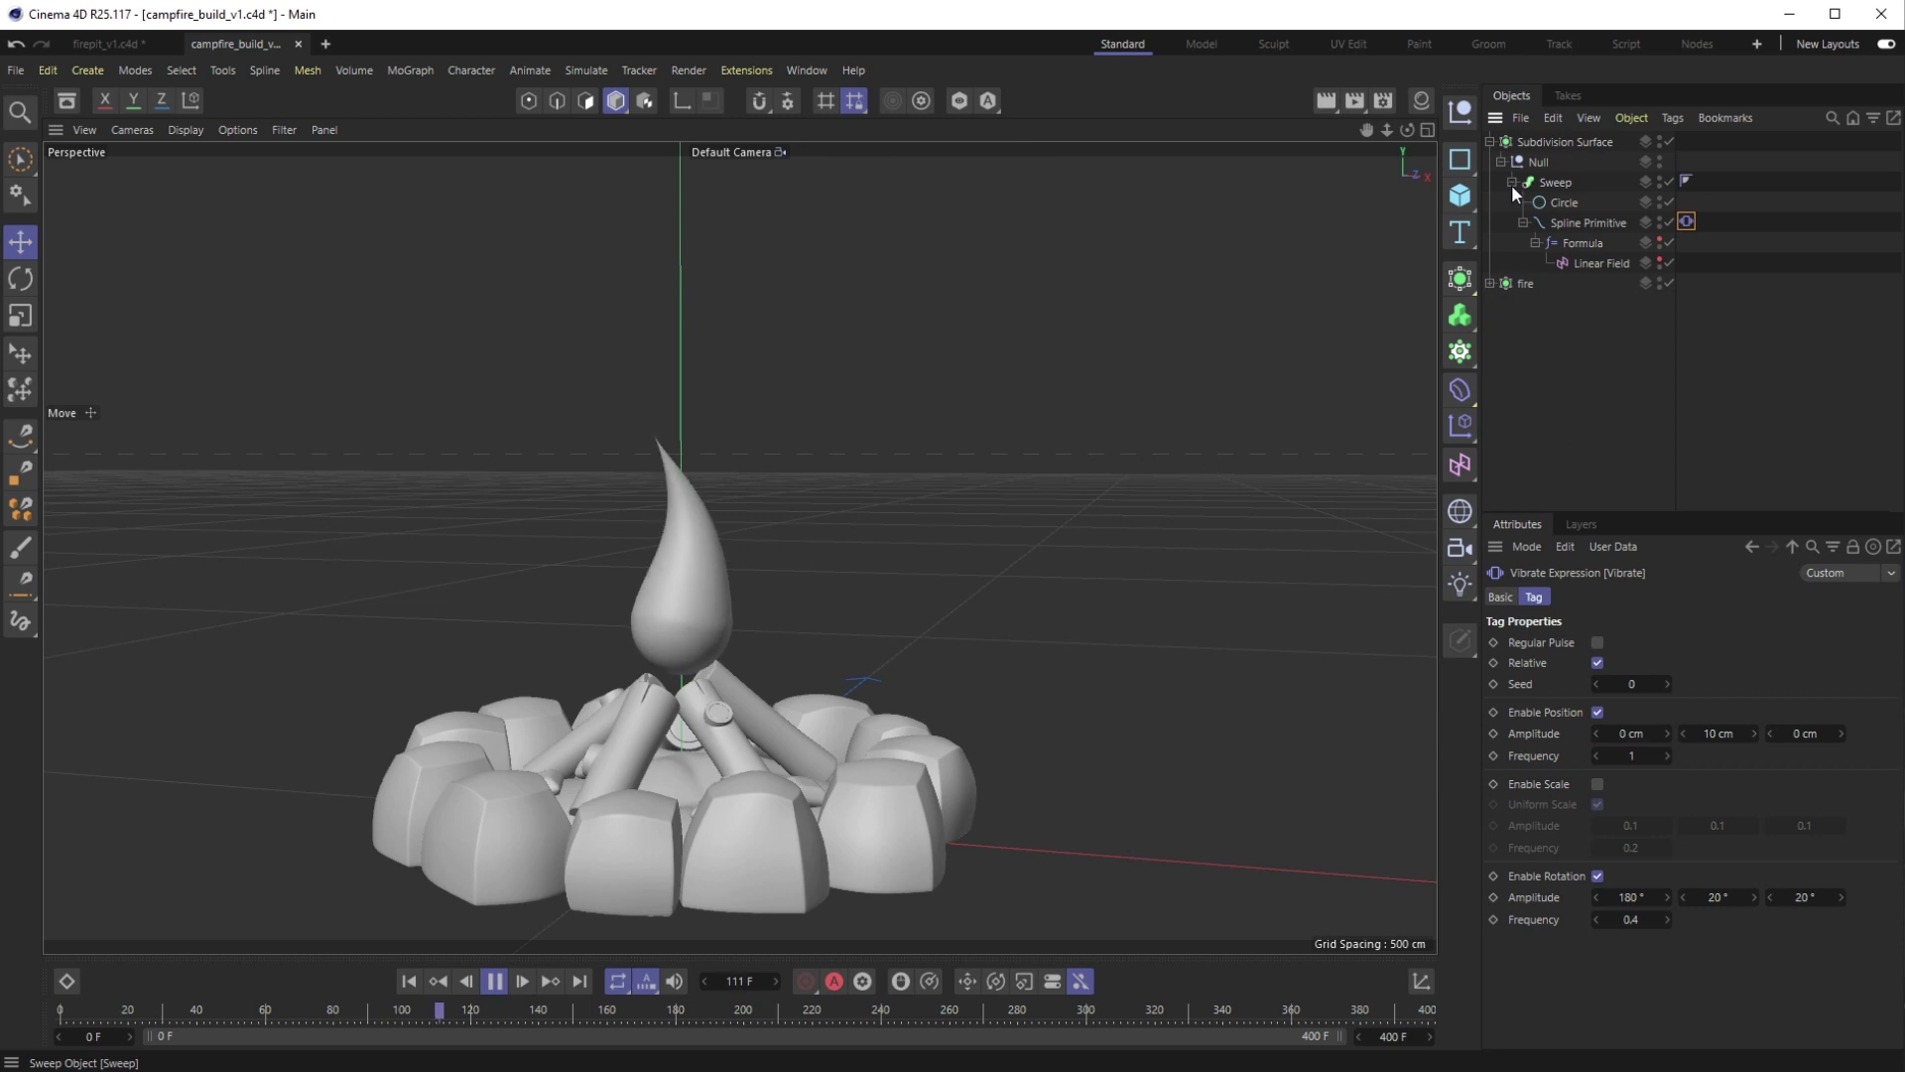
left_click(1550, 182)
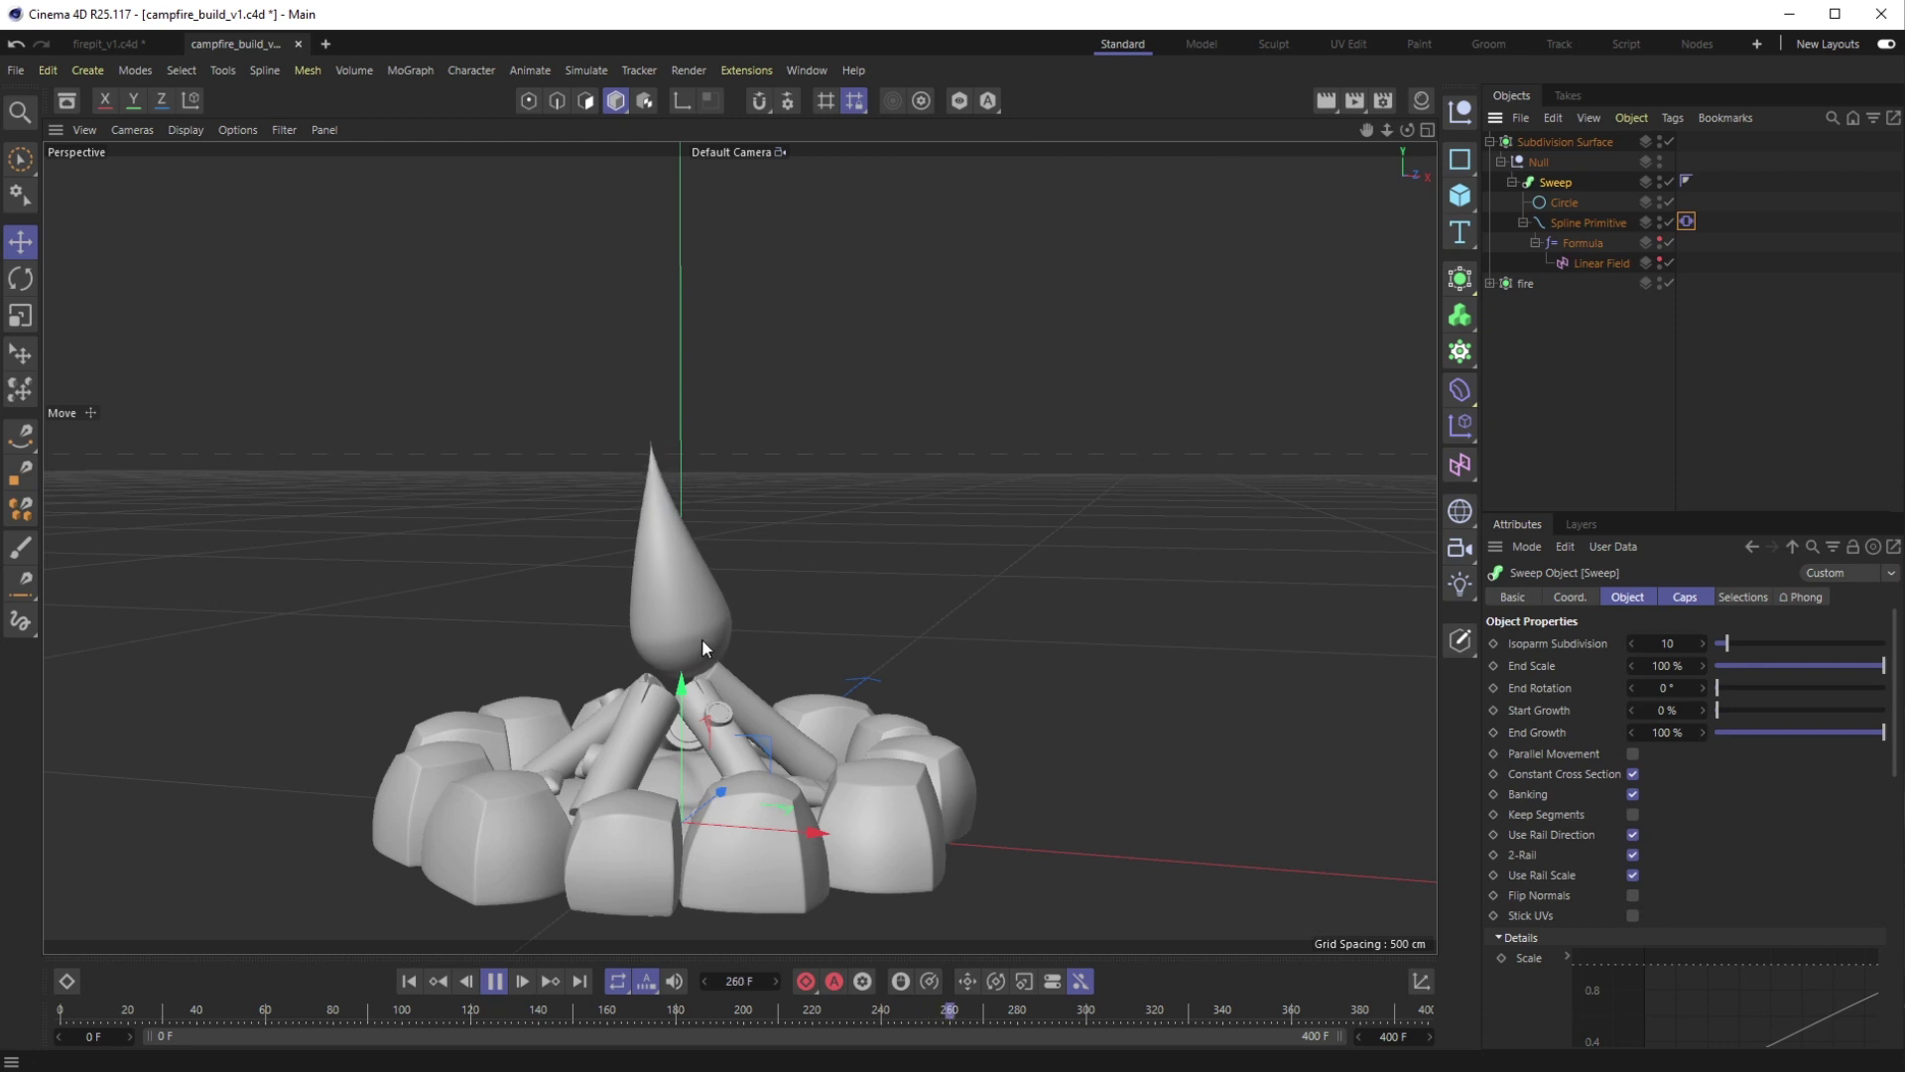
Inspect the Spline Primitive, Formula and Sweep cap settings, adjusting the cap bevel segments
left_click(1580, 222)
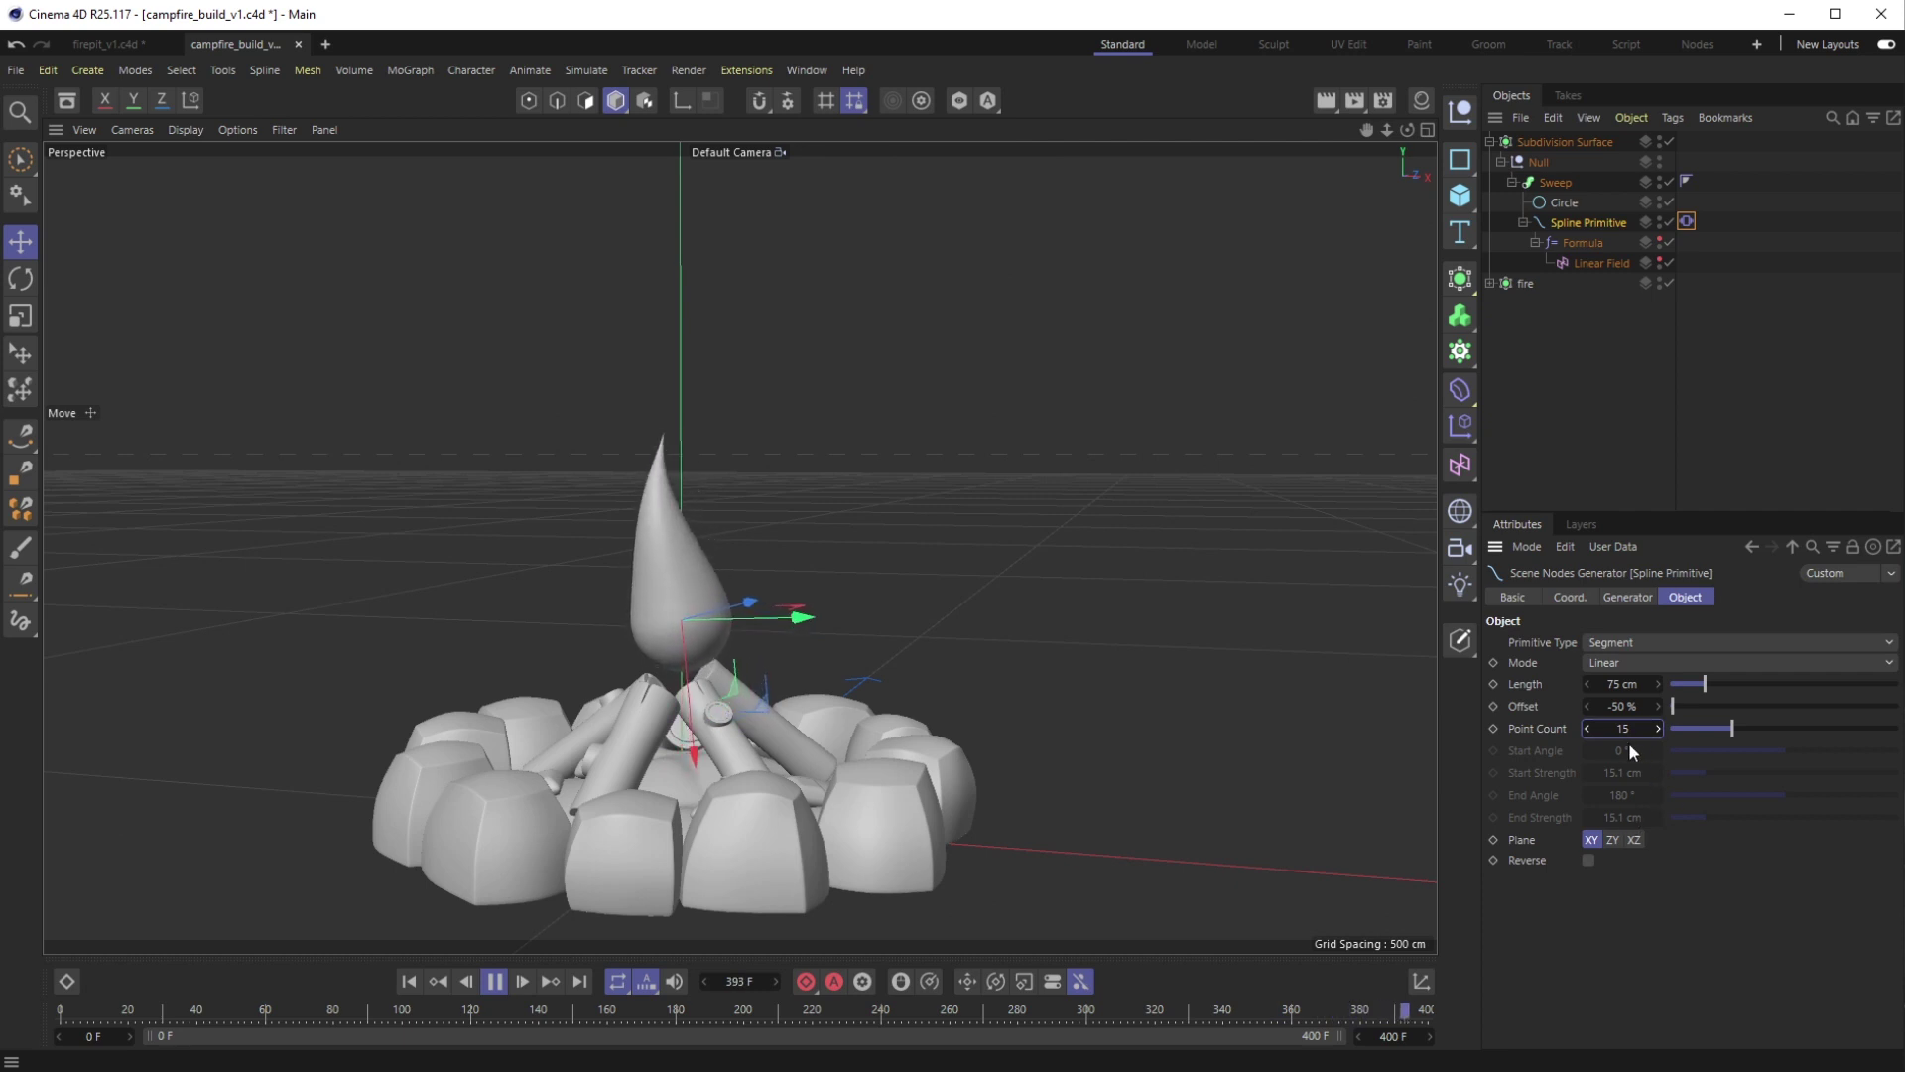
left_click(1581, 242)
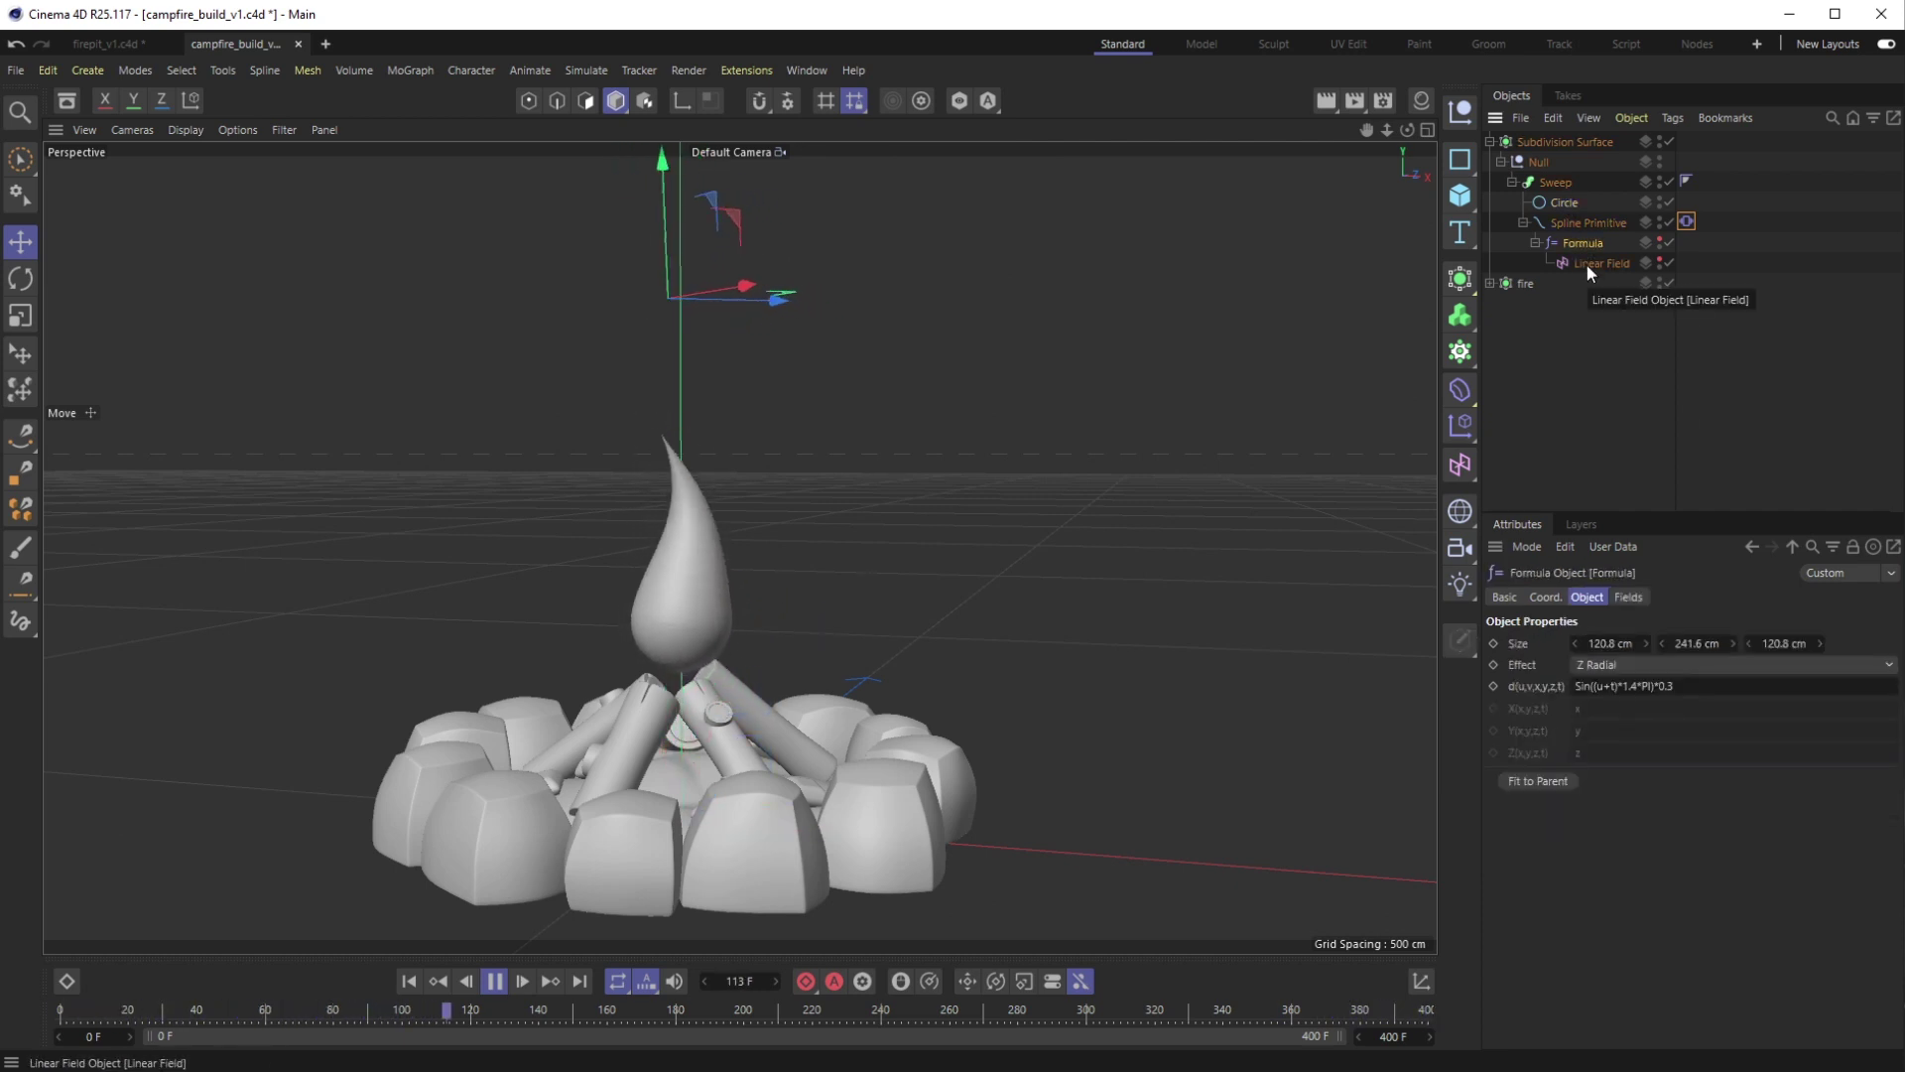
left_click(1555, 182)
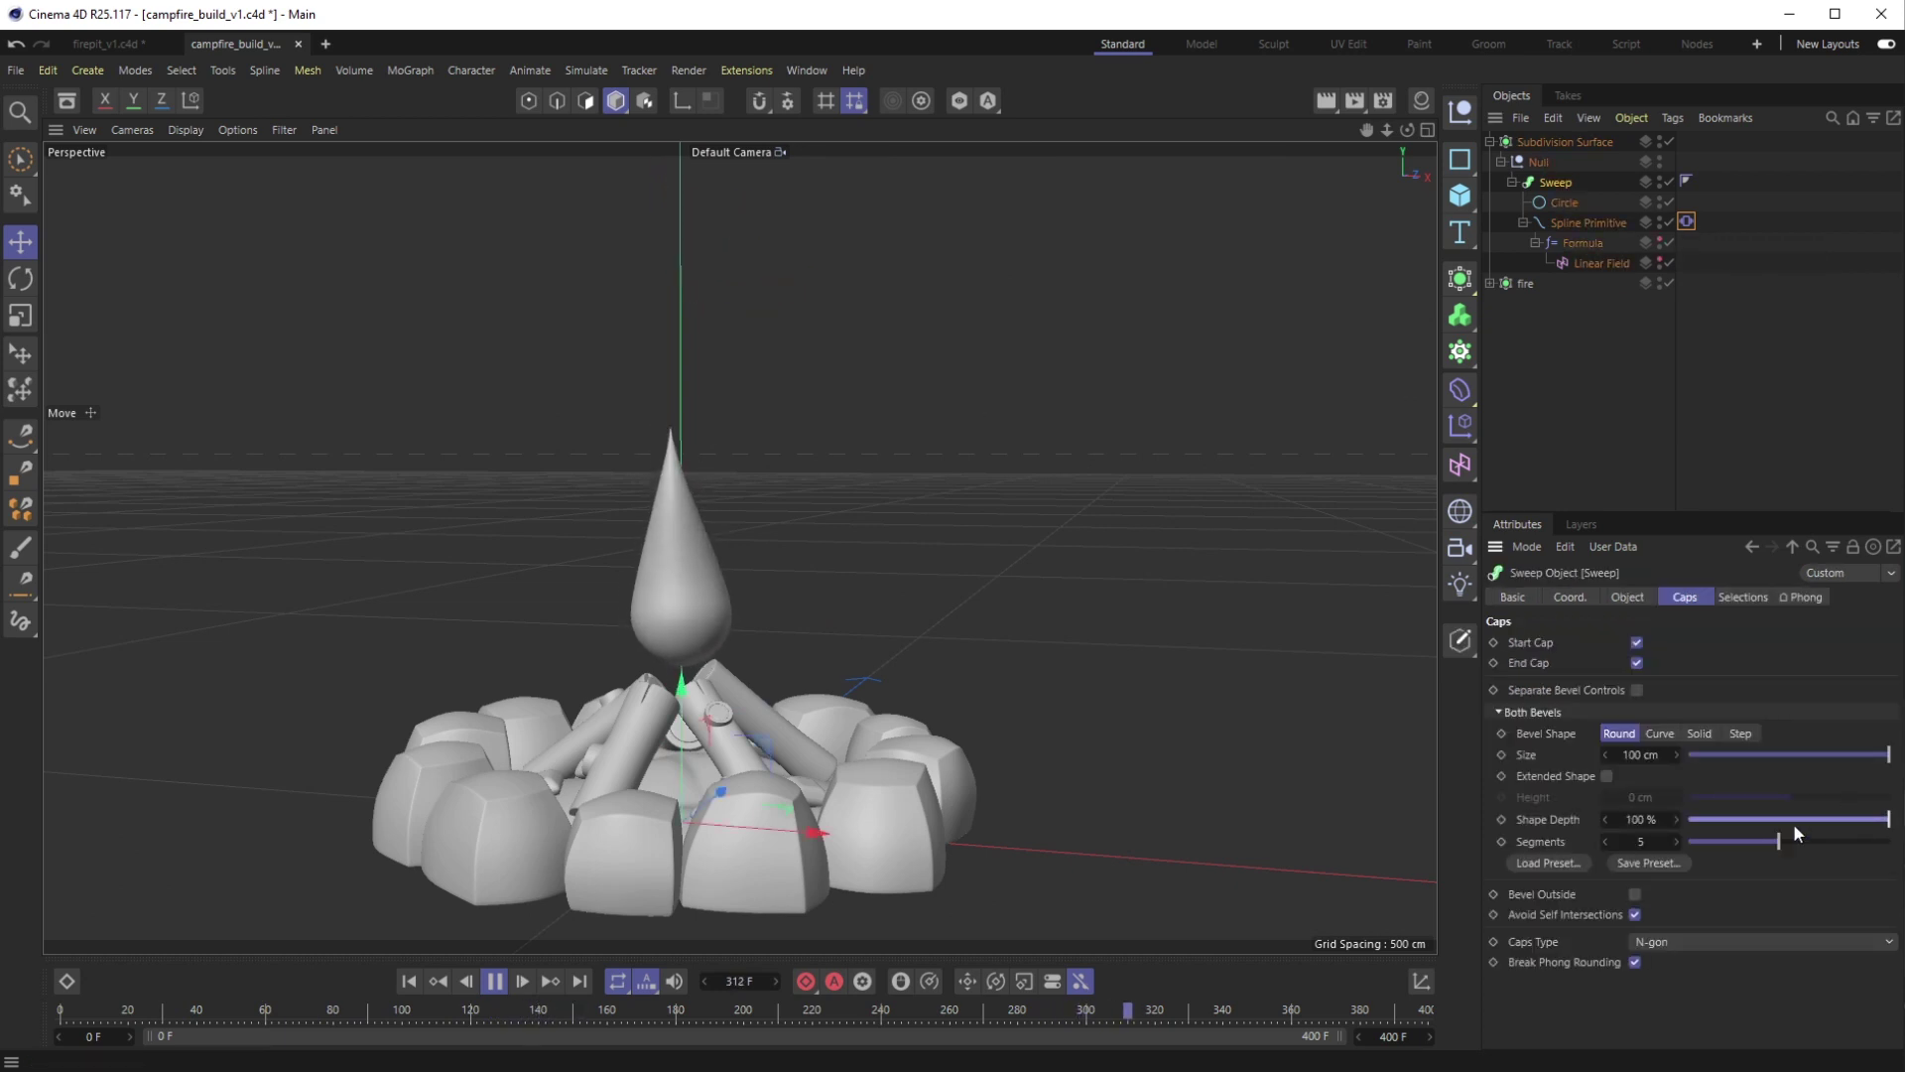
mouse_move(1772, 840)
left_mouse_down()
mouse_move(1804, 861)
mouse_move(1768, 855)
left_mouse_up()
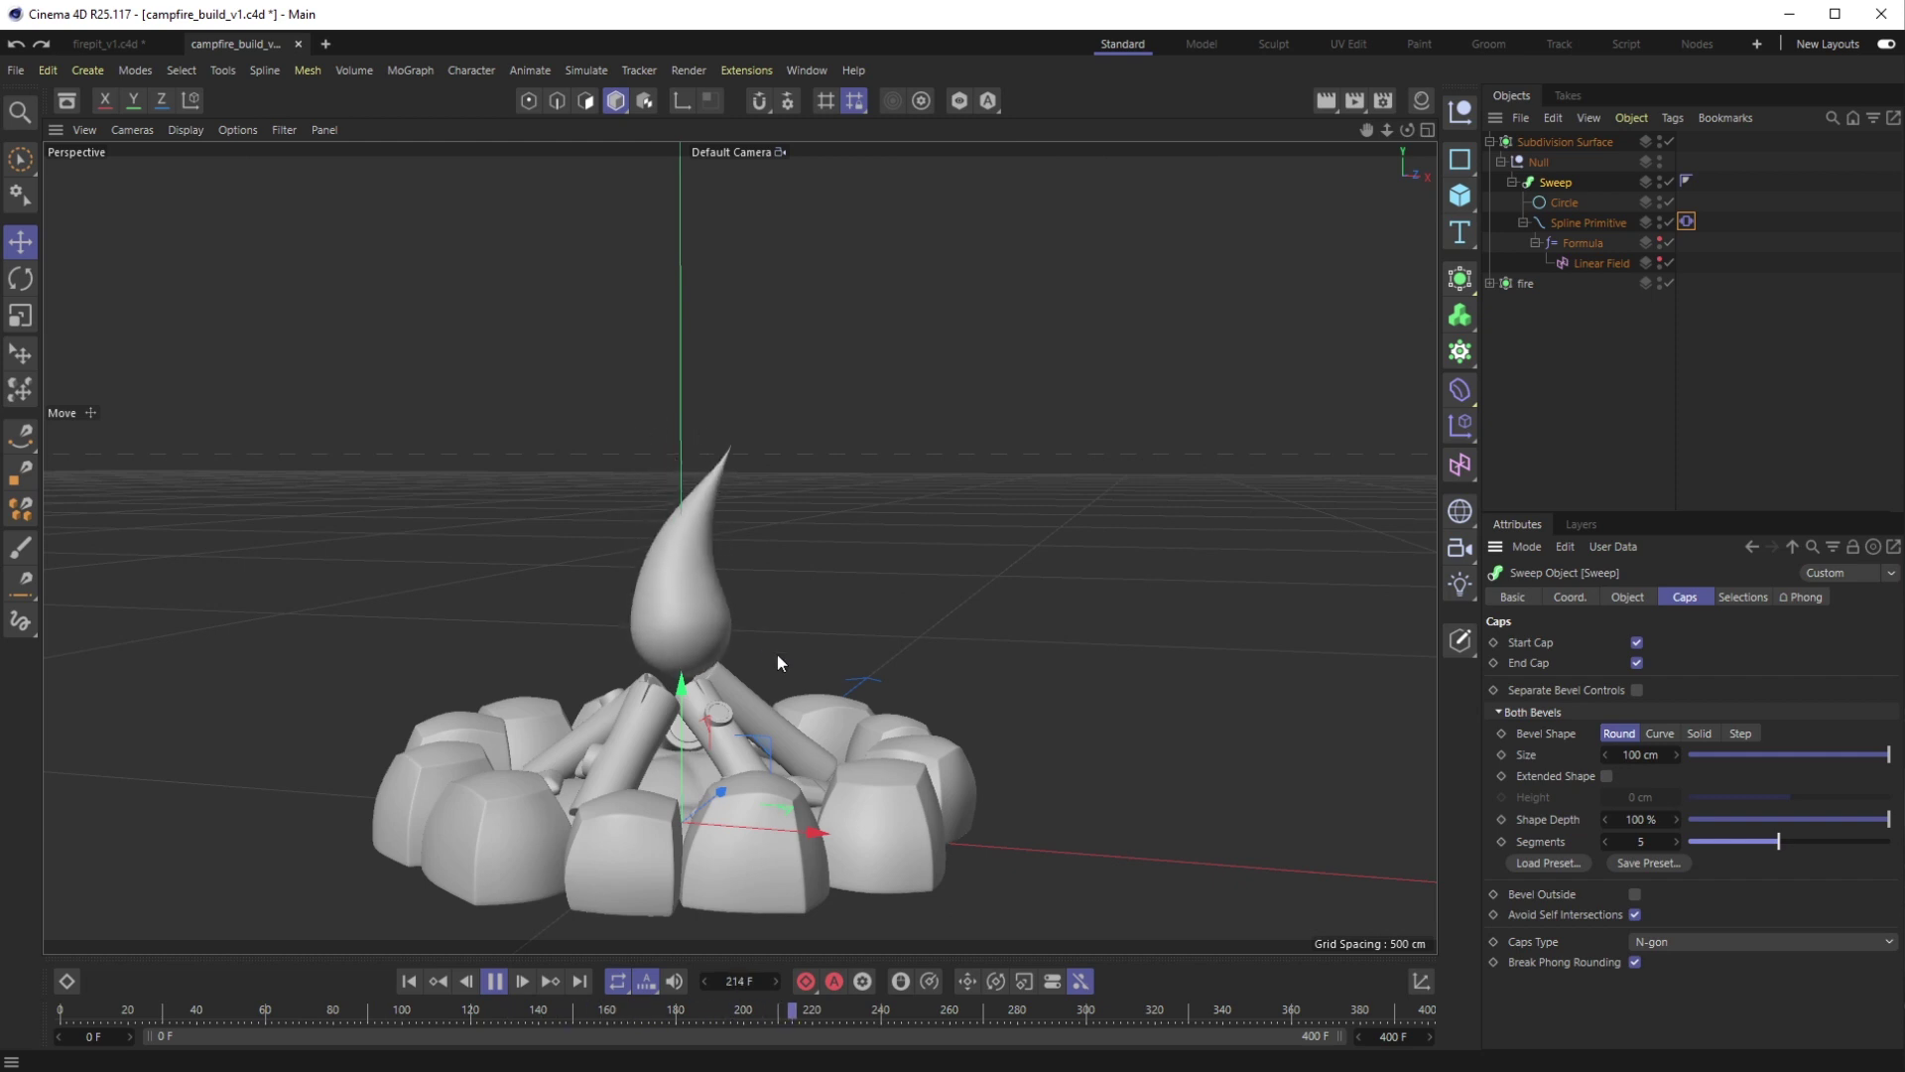
left_click_drag(735, 545, 832, 731, "alt")
middle_click_drag(831, 730, 824, 621, "alt")
left_click_drag(780, 620, 778, 601, "alt")
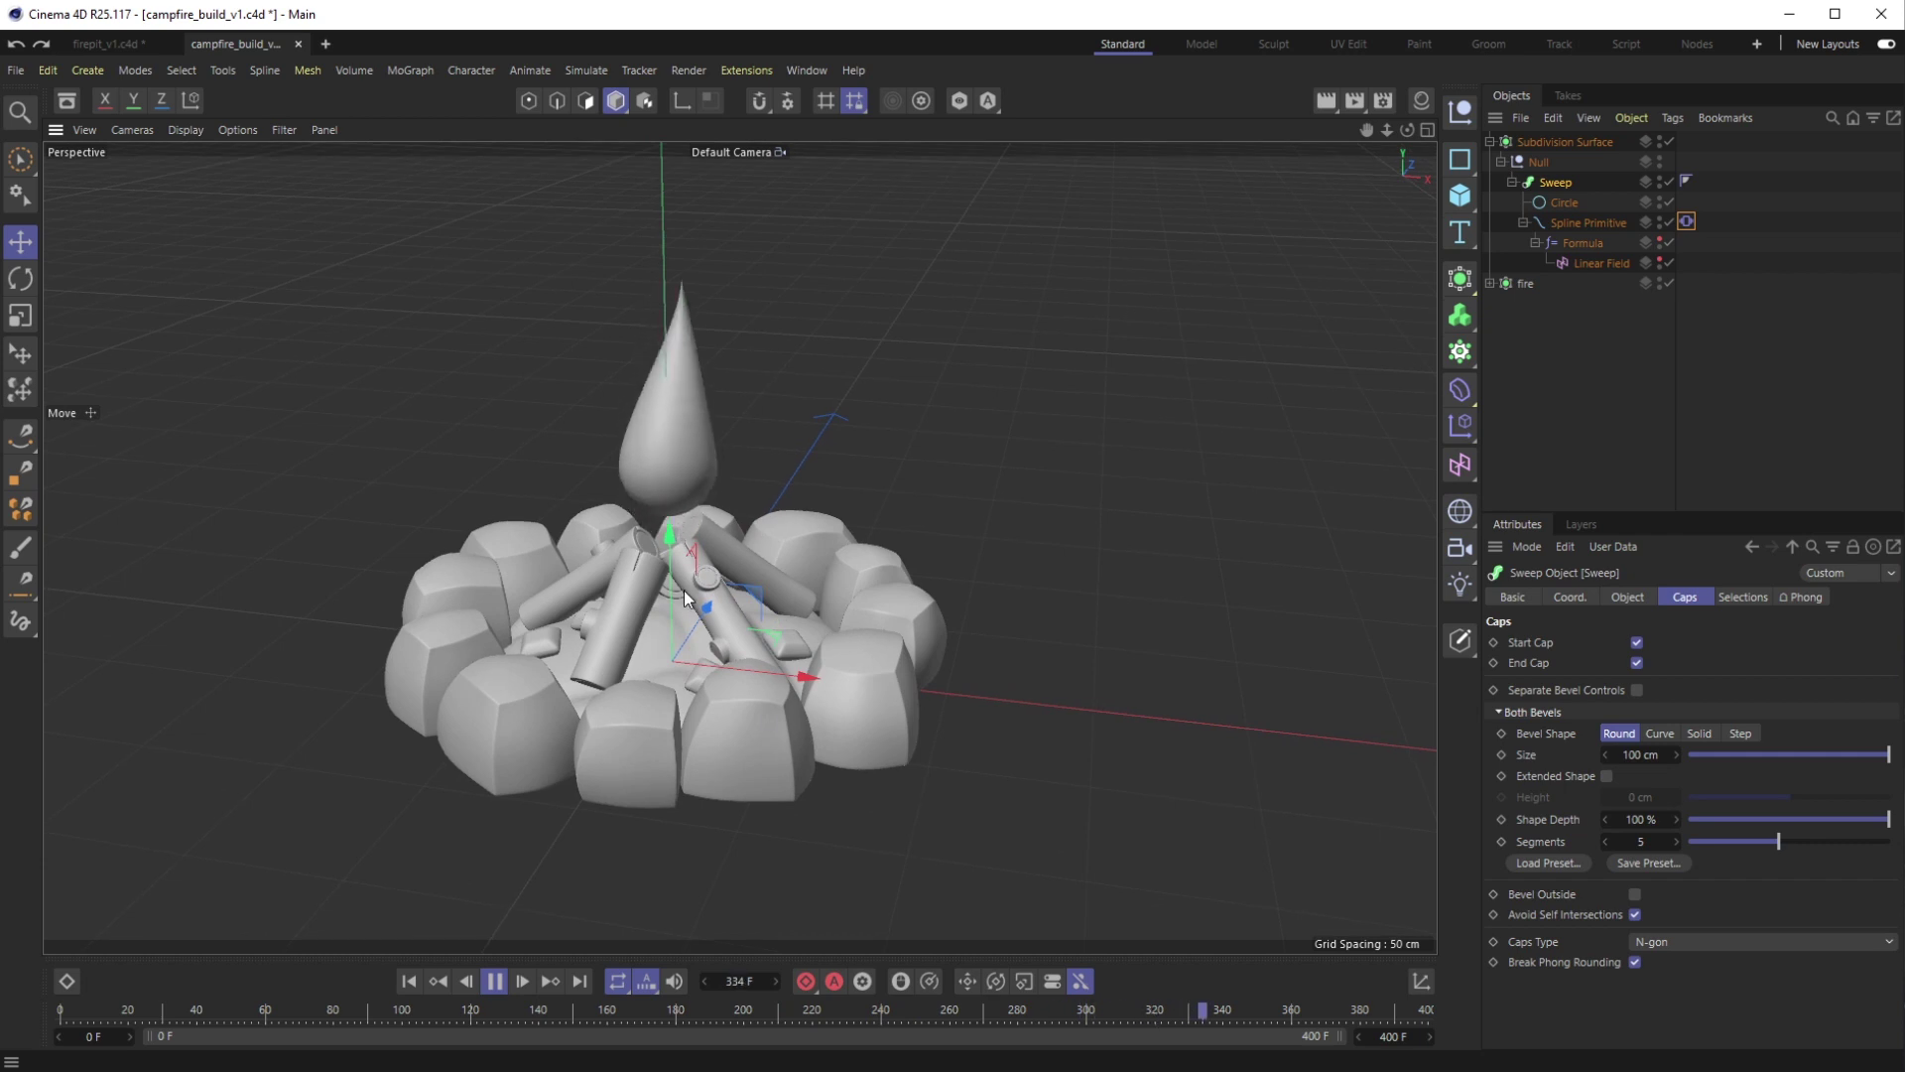
Collapse Sweep, unhide flame_1 in the fire group, and Ctrl-drag Sweep onto Null as Sweep.1
left_click(1673, 397)
left_click(1511, 183)
left_click(1550, 183)
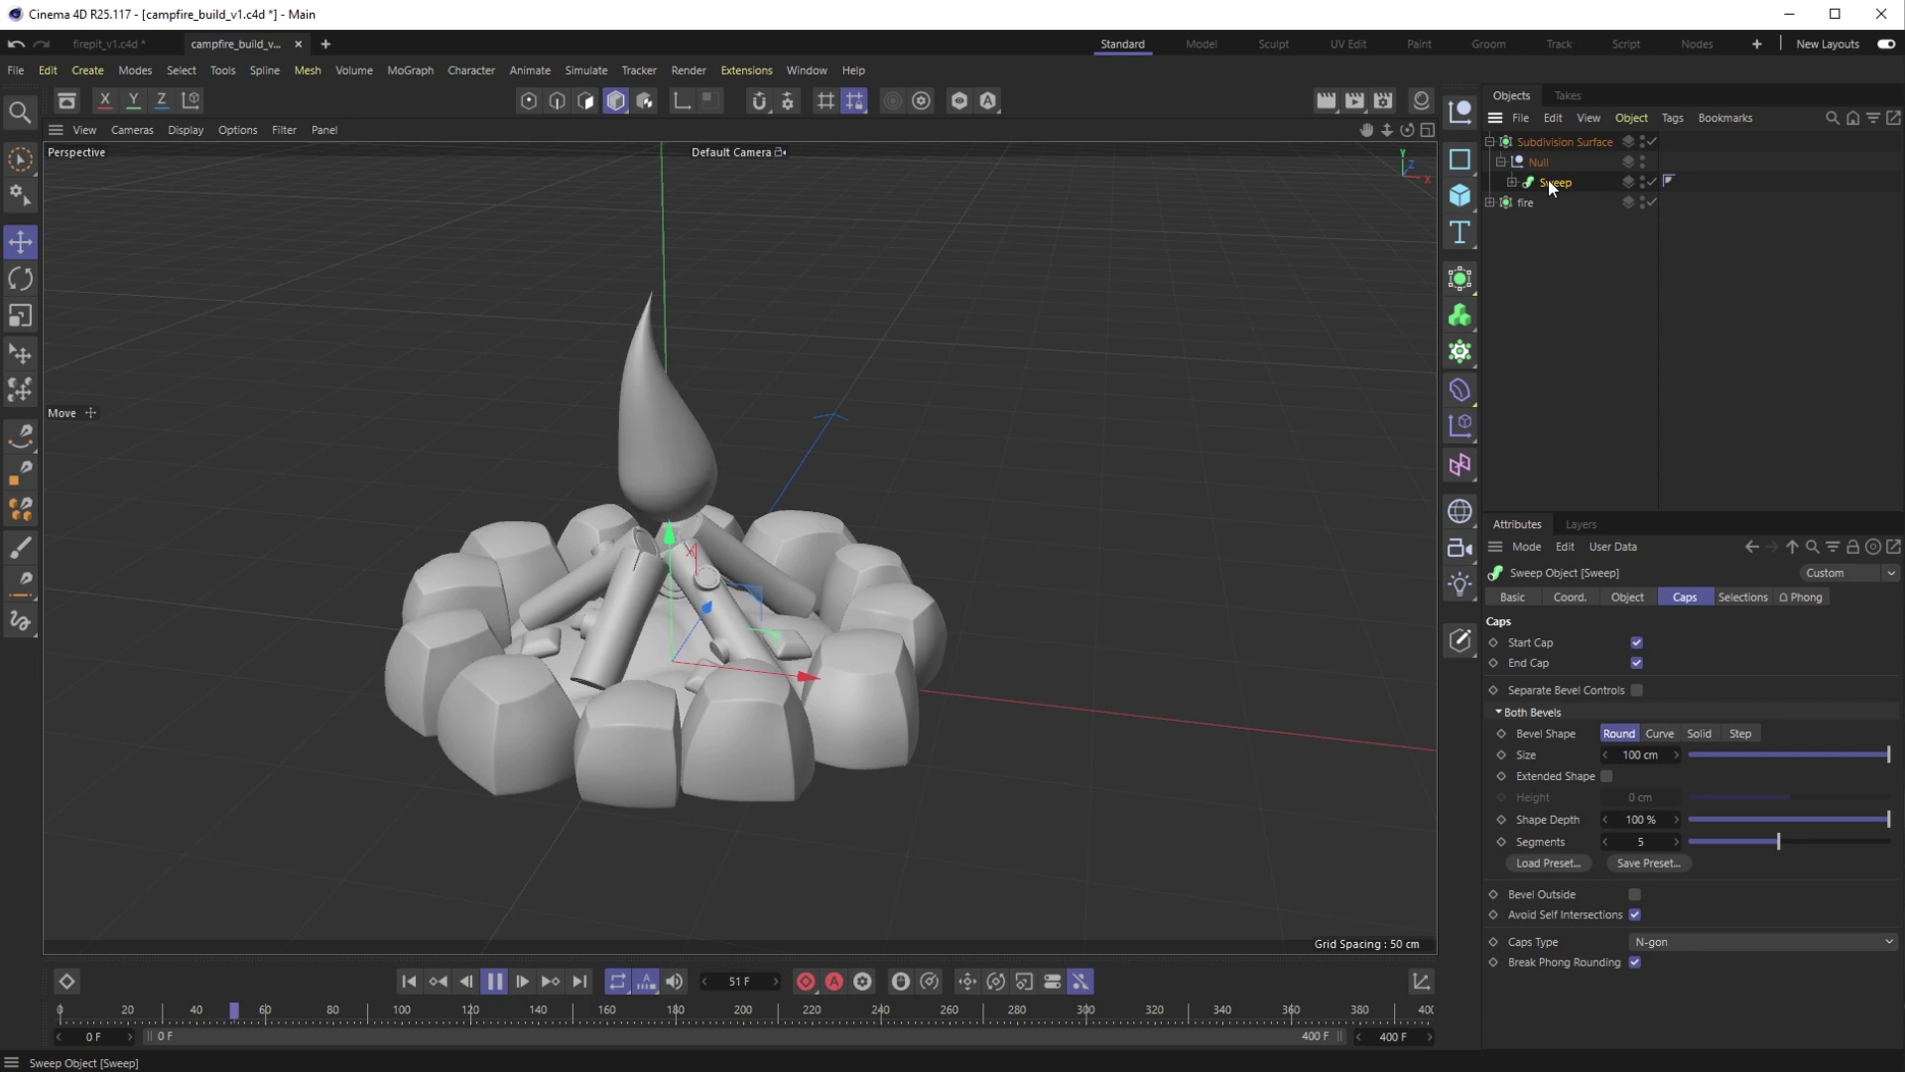
left_click(1489, 202)
left_click(1644, 281)
left_click_drag(973, 397, 710, 363, "alt")
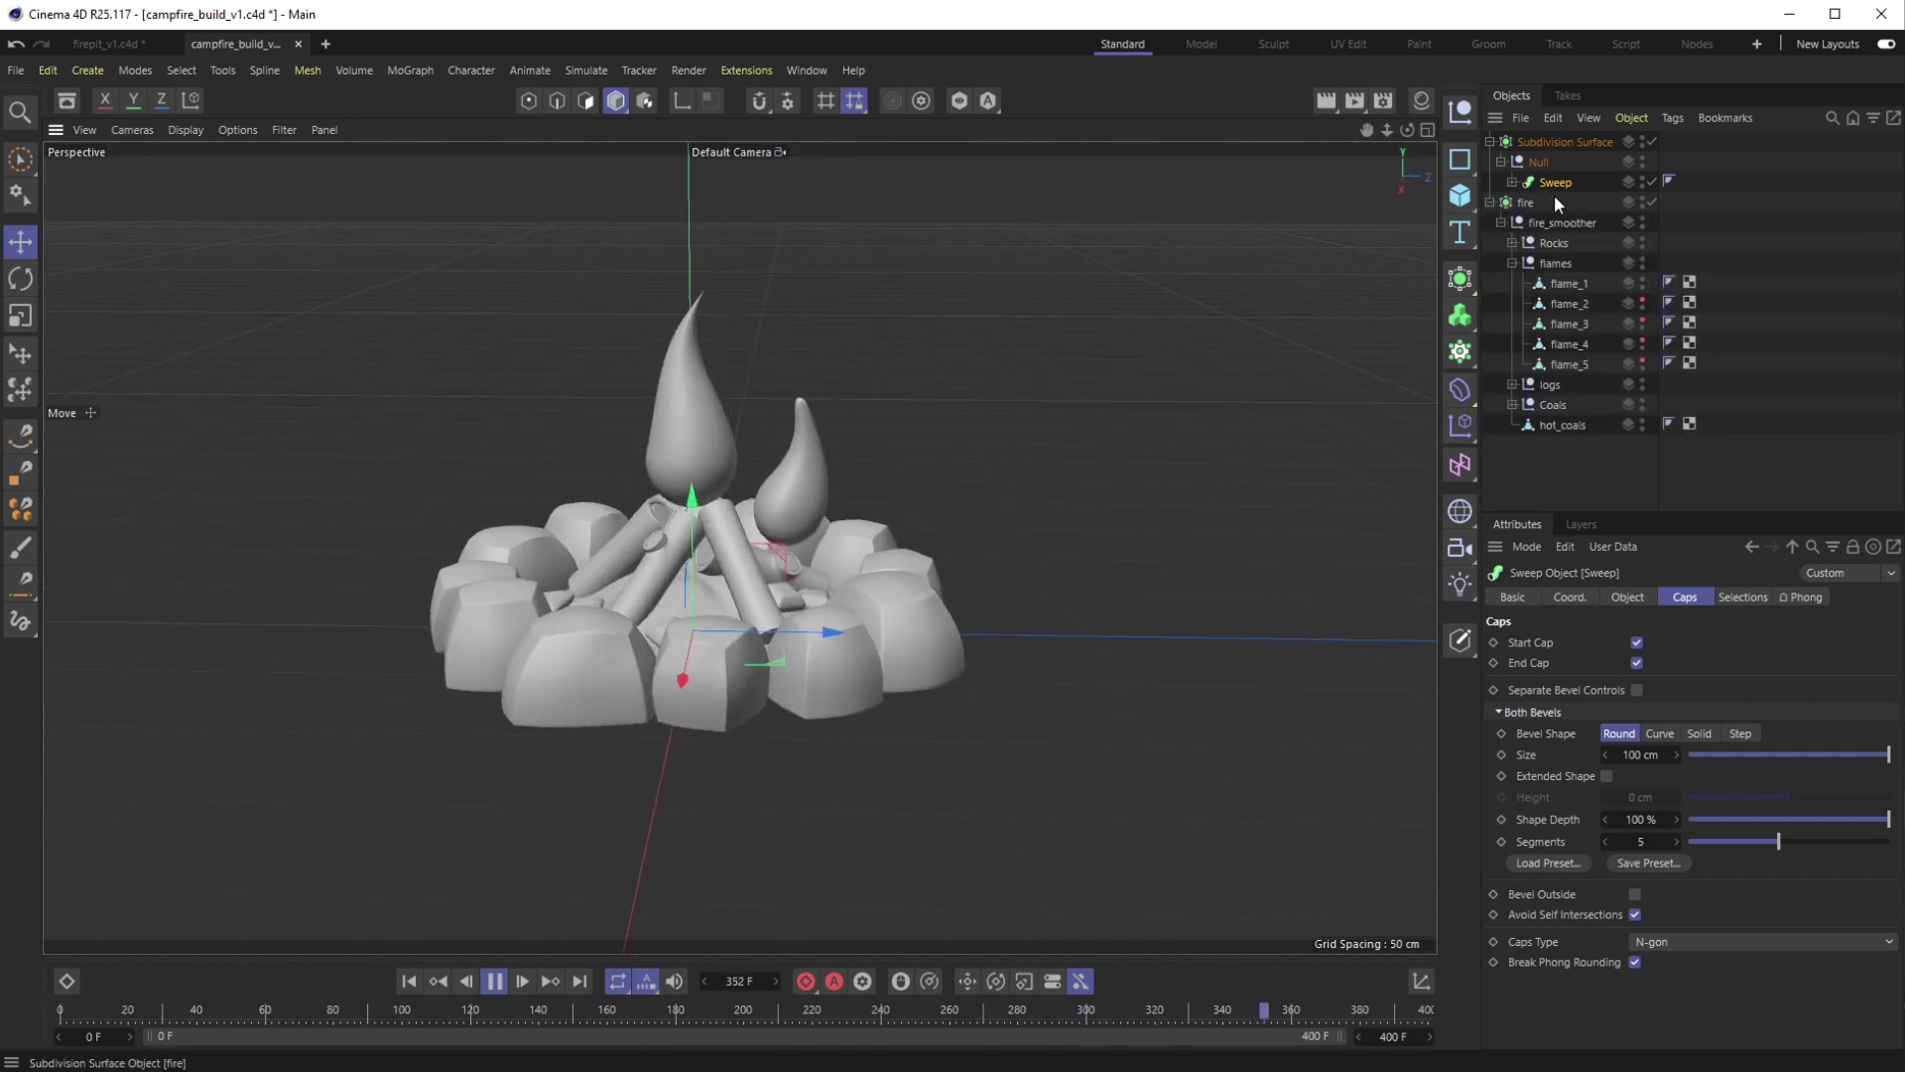
left_click_drag(1551, 177, 1551, 175, "ctrl")
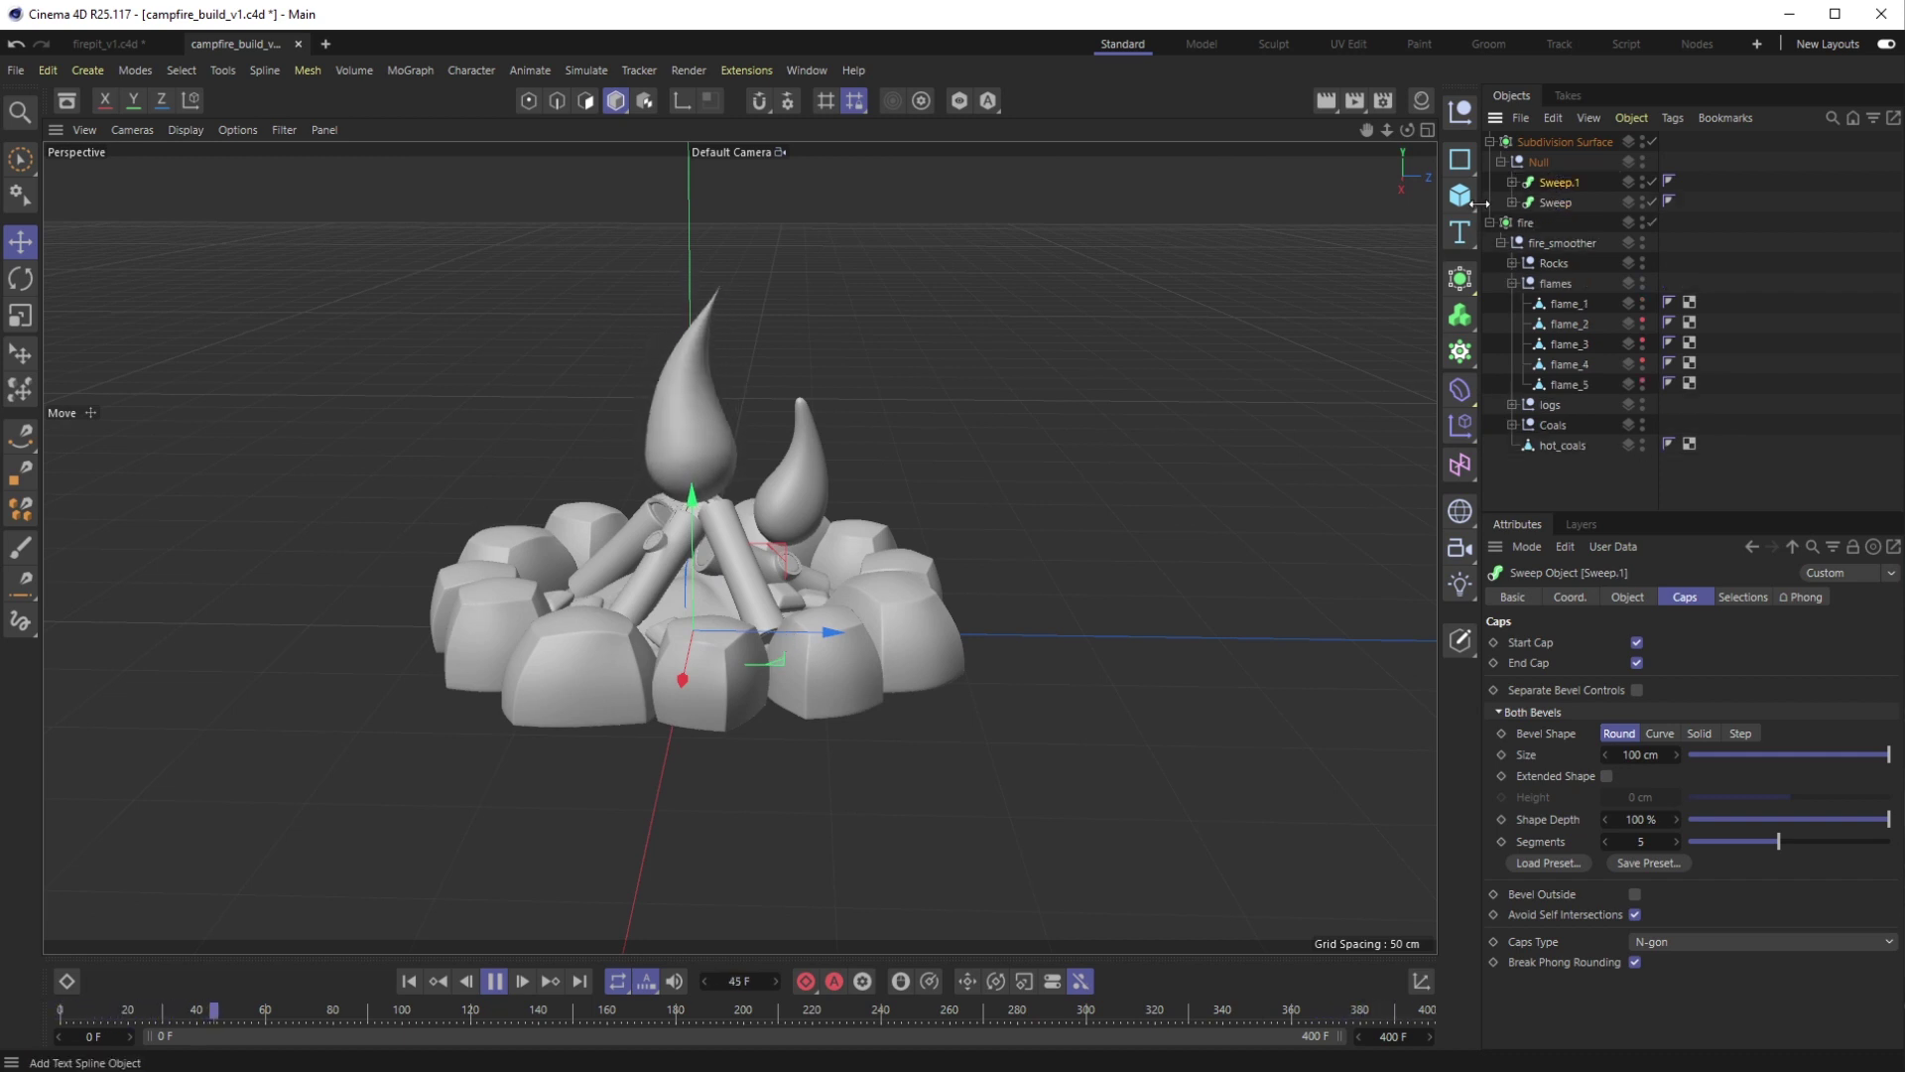
Move Sweep.1's spline primitive sideways, away from the first flame
left_click(1511, 182)
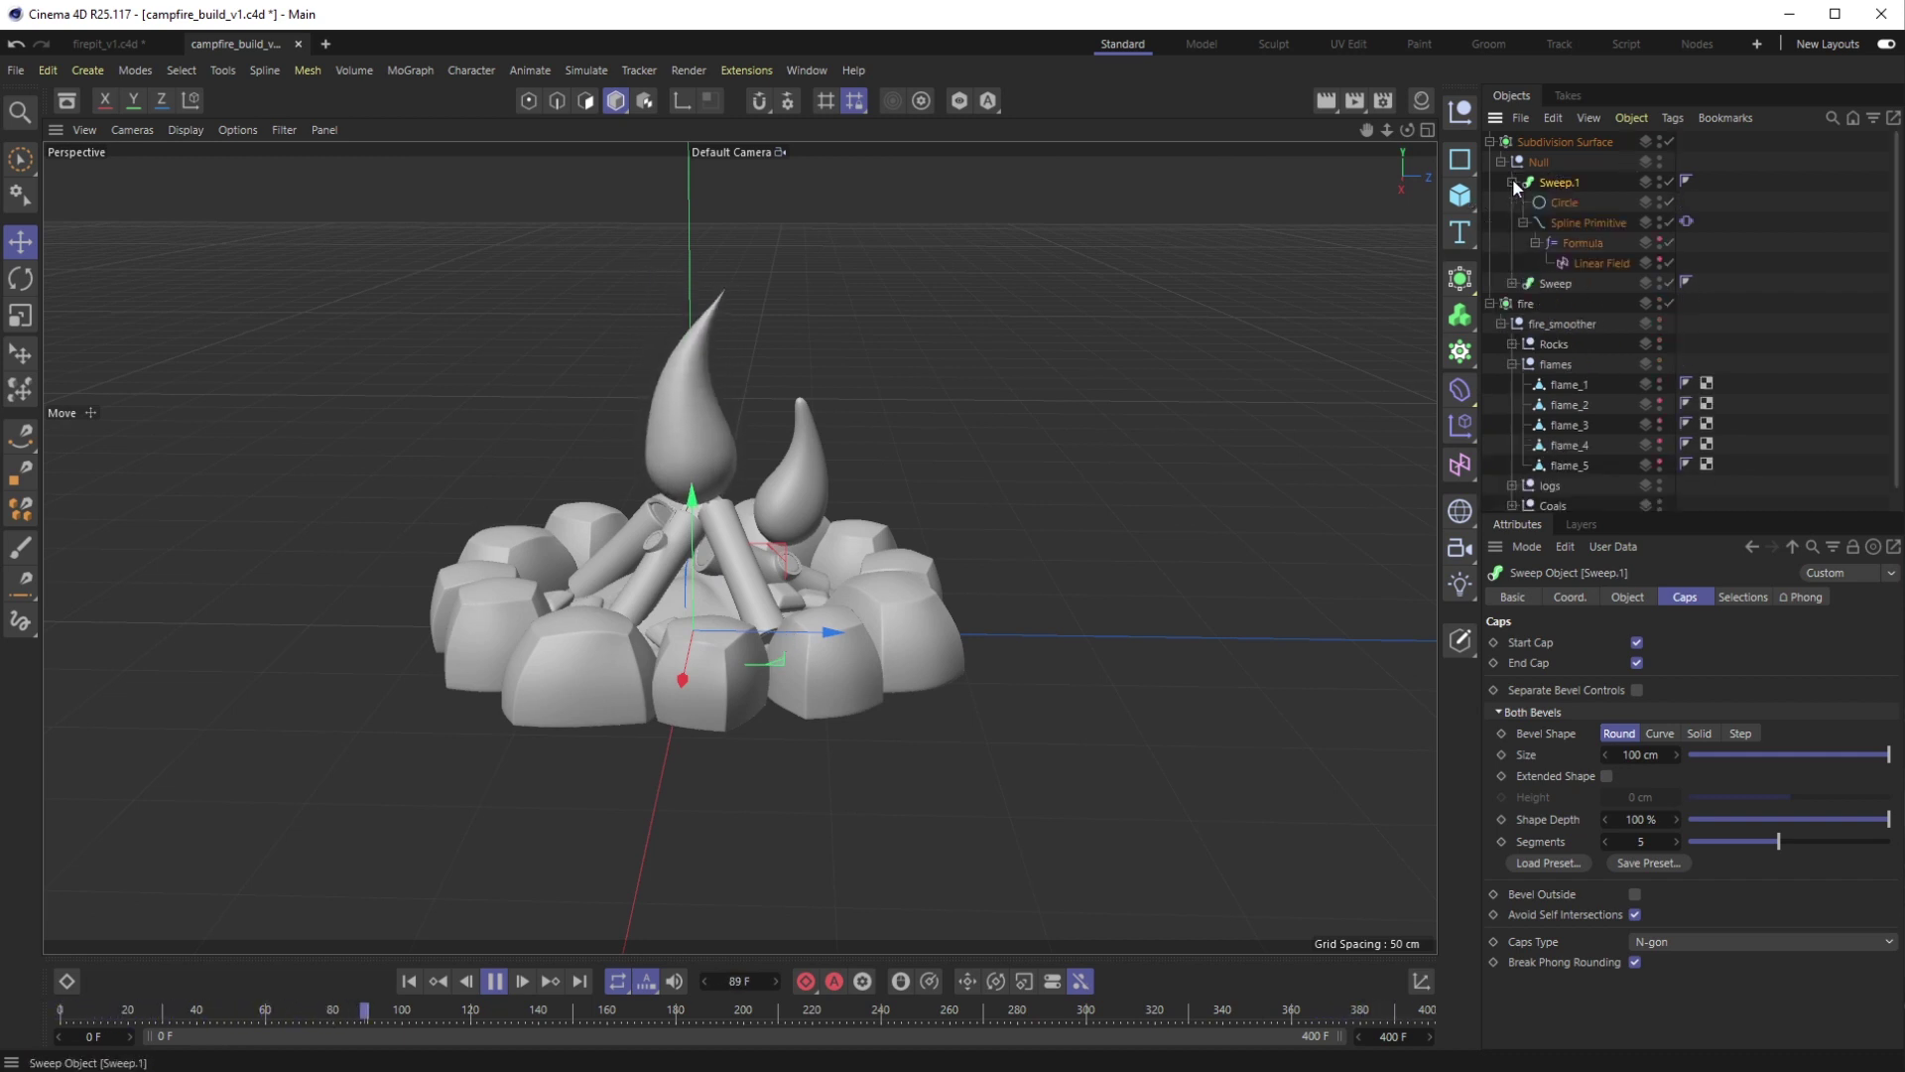
left_click(1554, 223)
left_click_drag(740, 461, 732, 526, "alt")
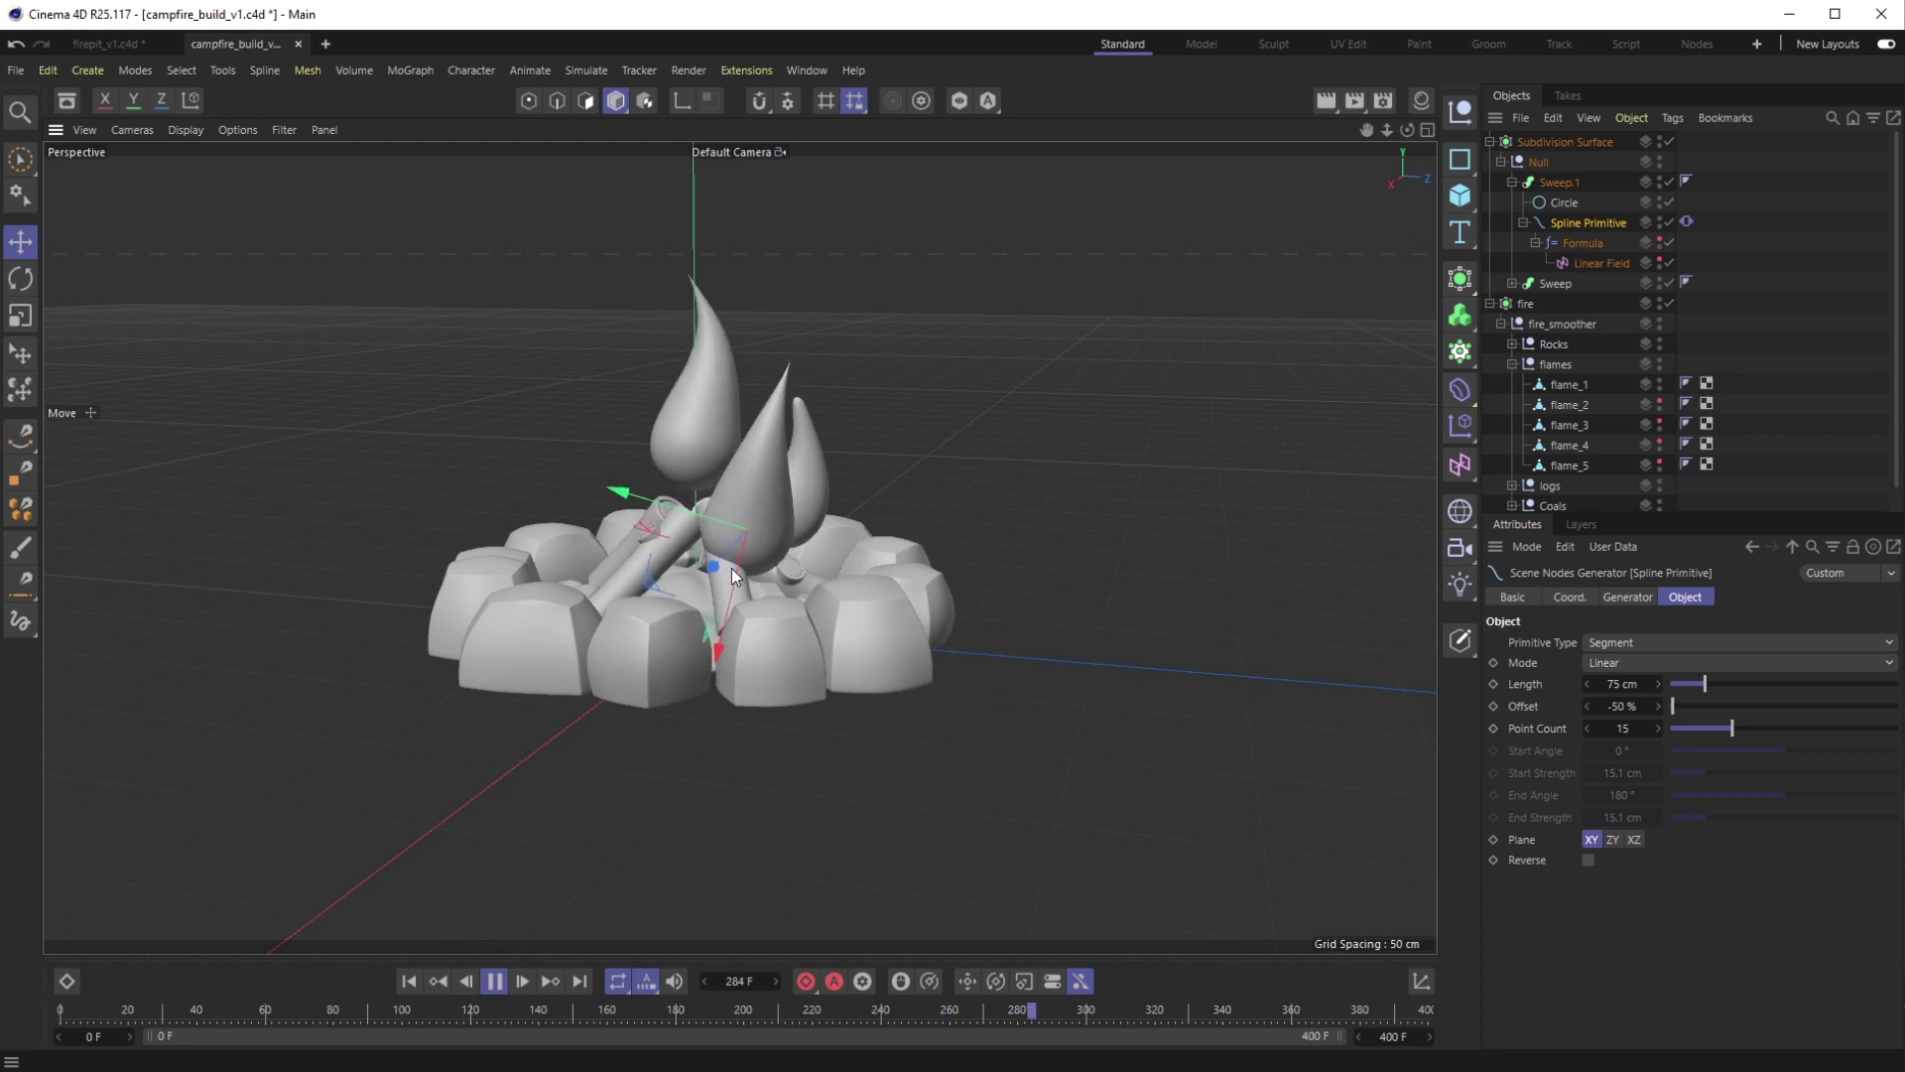
left_click(414, 974)
left_click_drag(669, 308, 580, 419, "alt")
left_click_drag(628, 538, 686, 544)
left_click_drag(802, 558, 862, 615, "alt")
left_click_drag(722, 503, 778, 643)
Scale Sweep.1's profile Circle down to make the flame thinner
key("t")
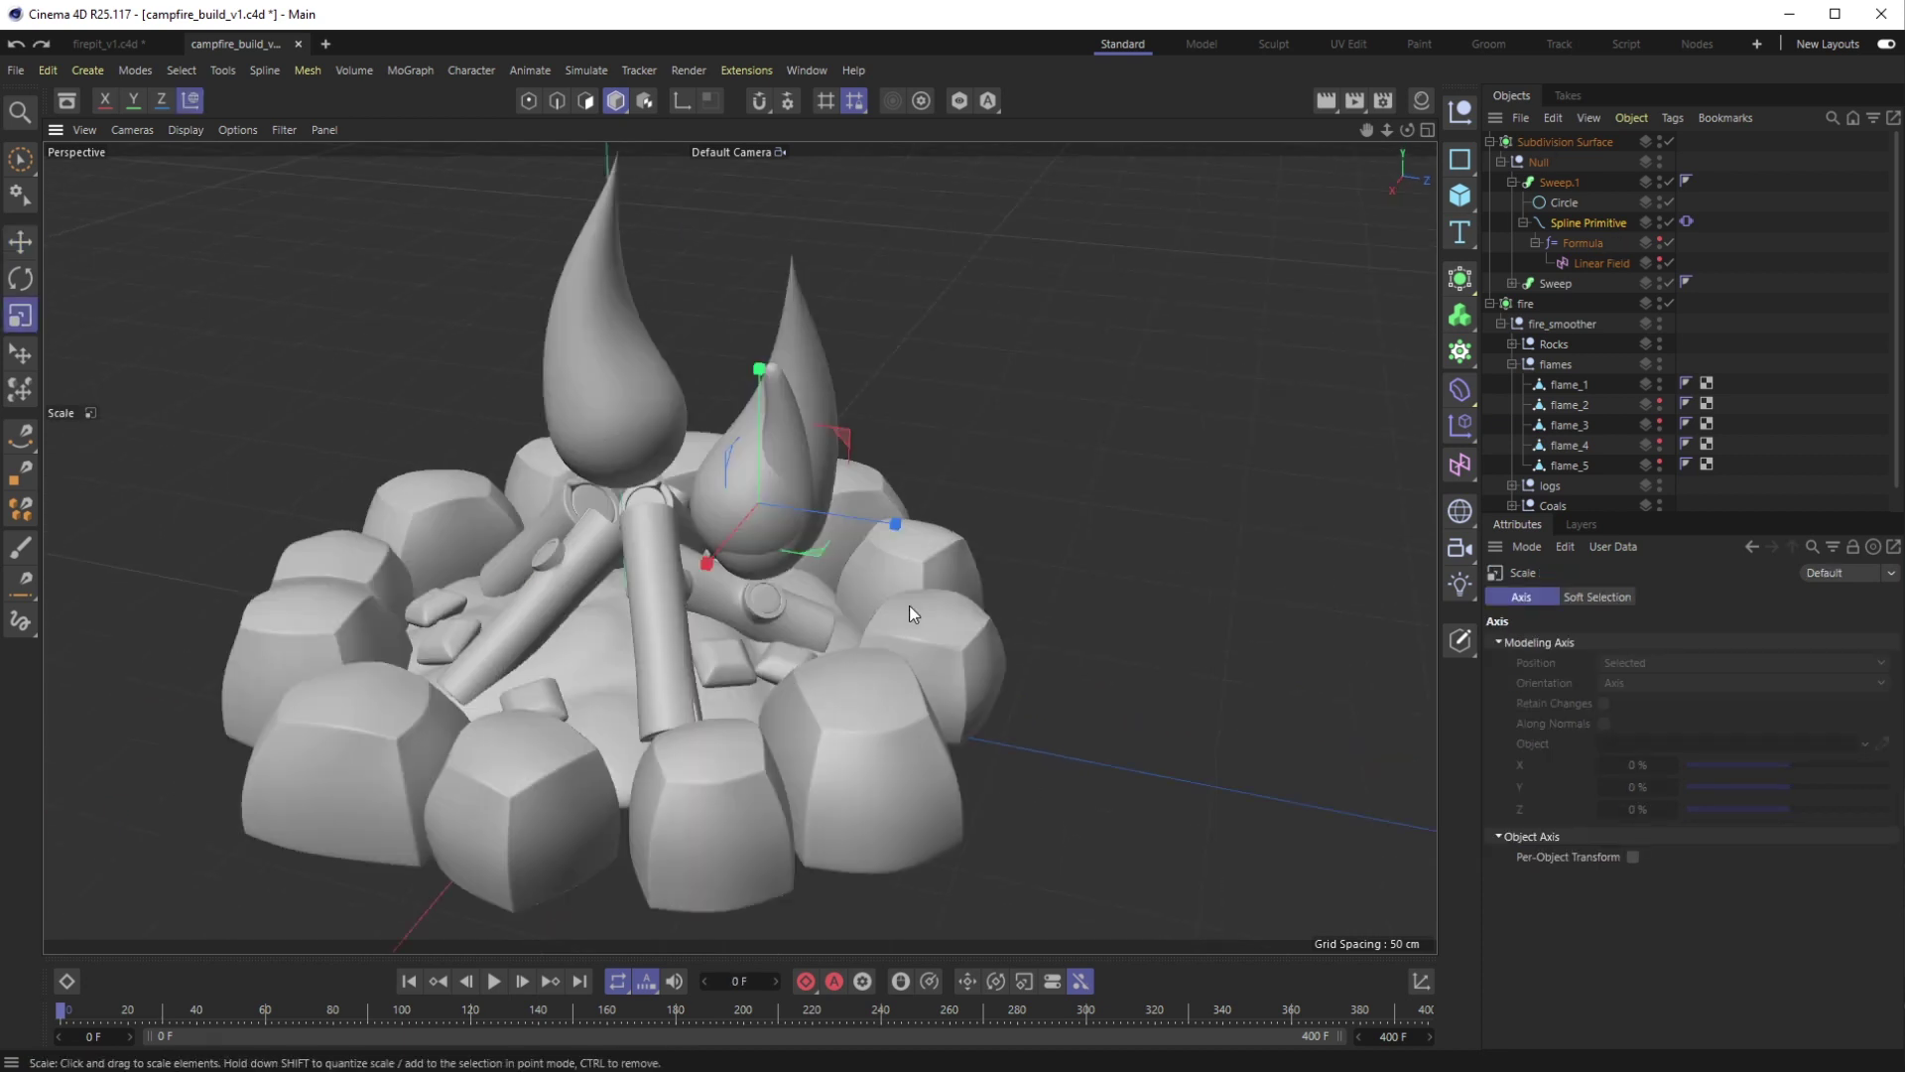
left_click_drag(772, 600, 679, 520, "alt")
key("e")
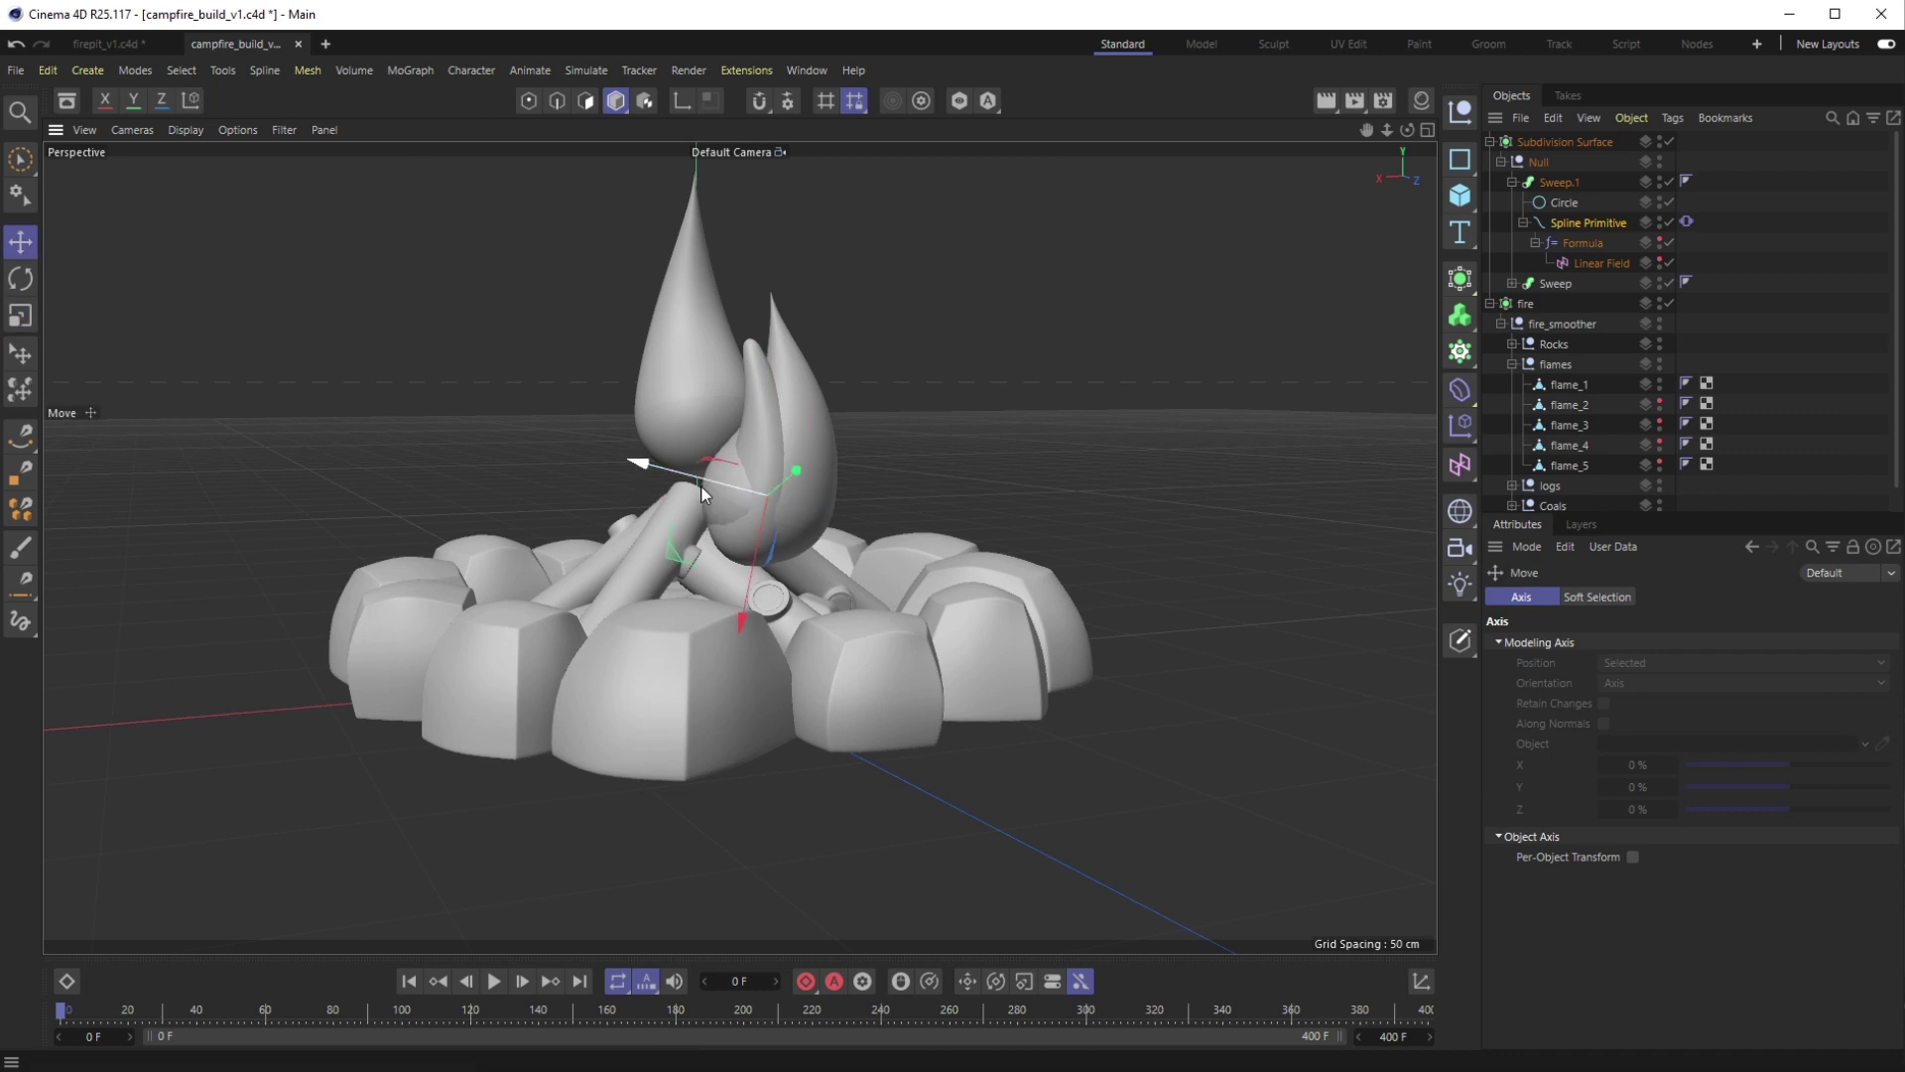
left_click_drag(878, 554, 1000, 546, "alt")
key("t")
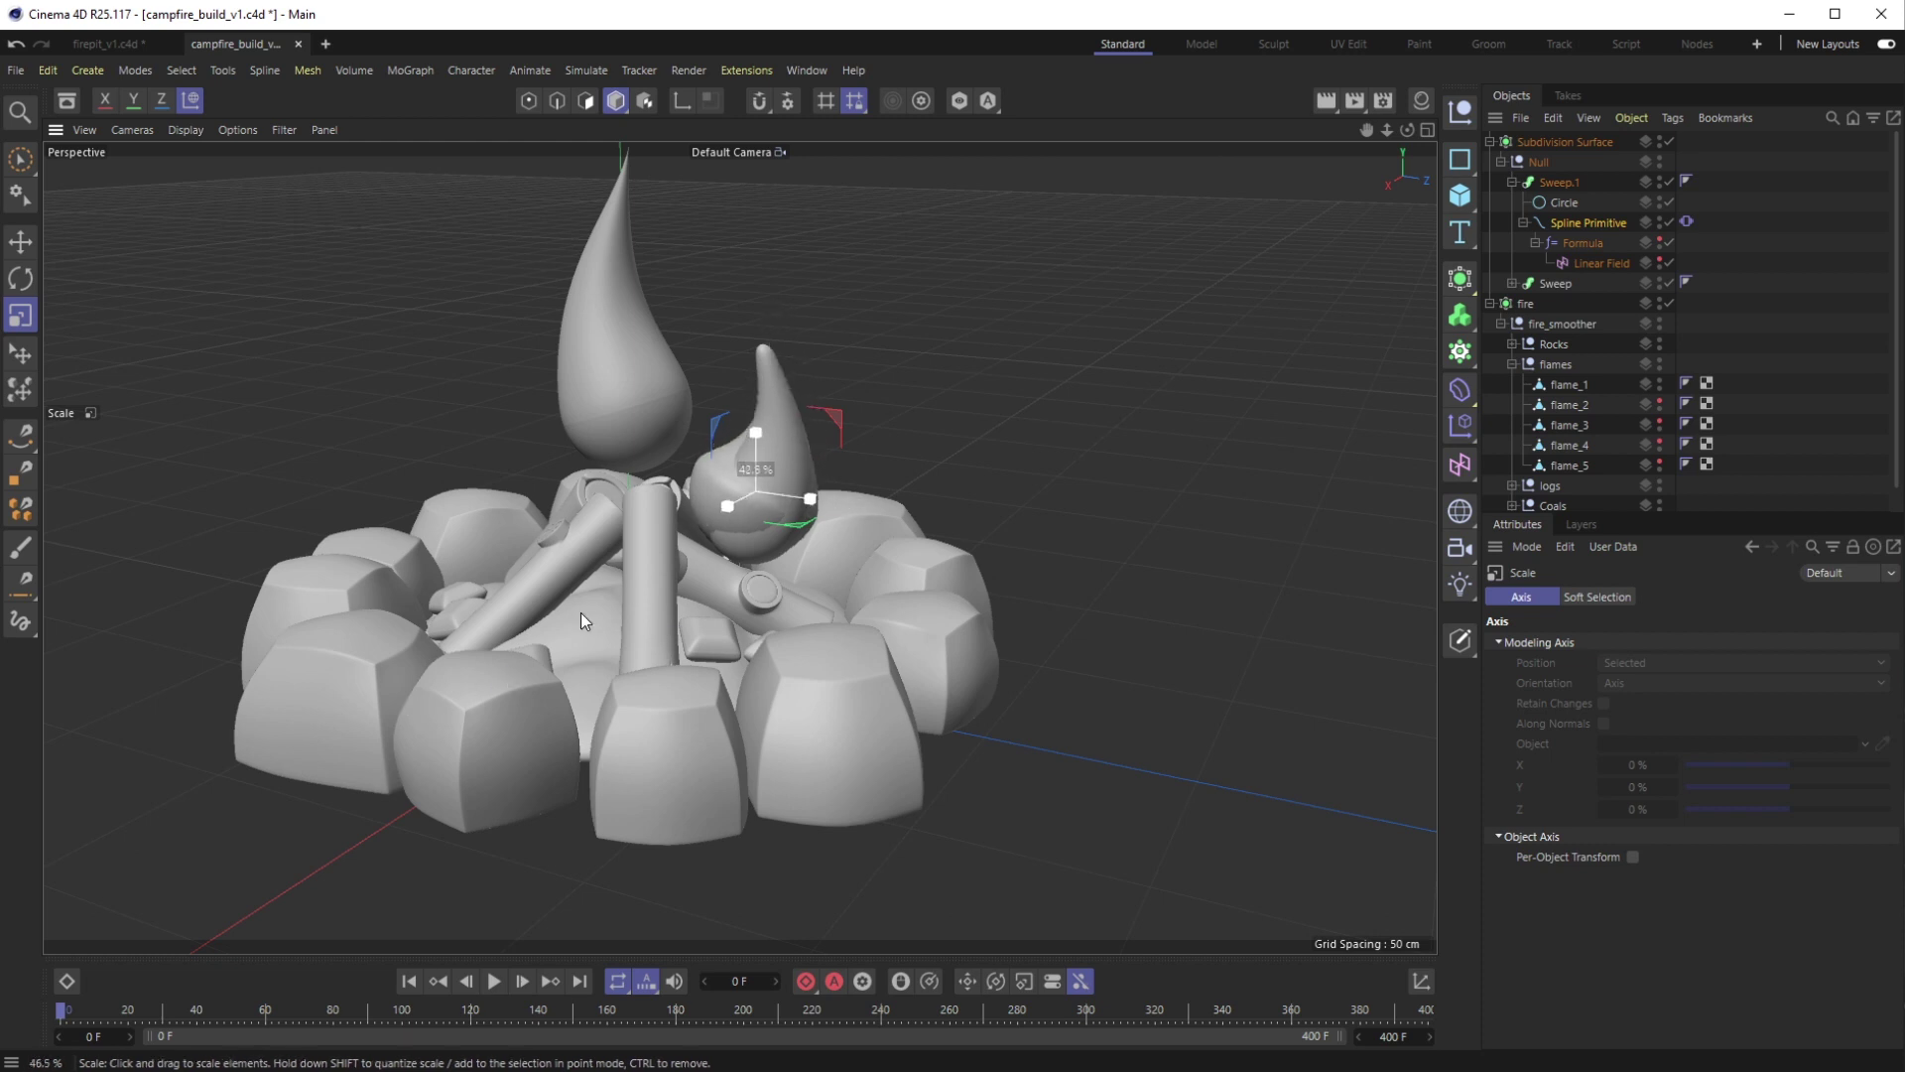
left_click_drag(464, 688, 655, 650, "ctrl")
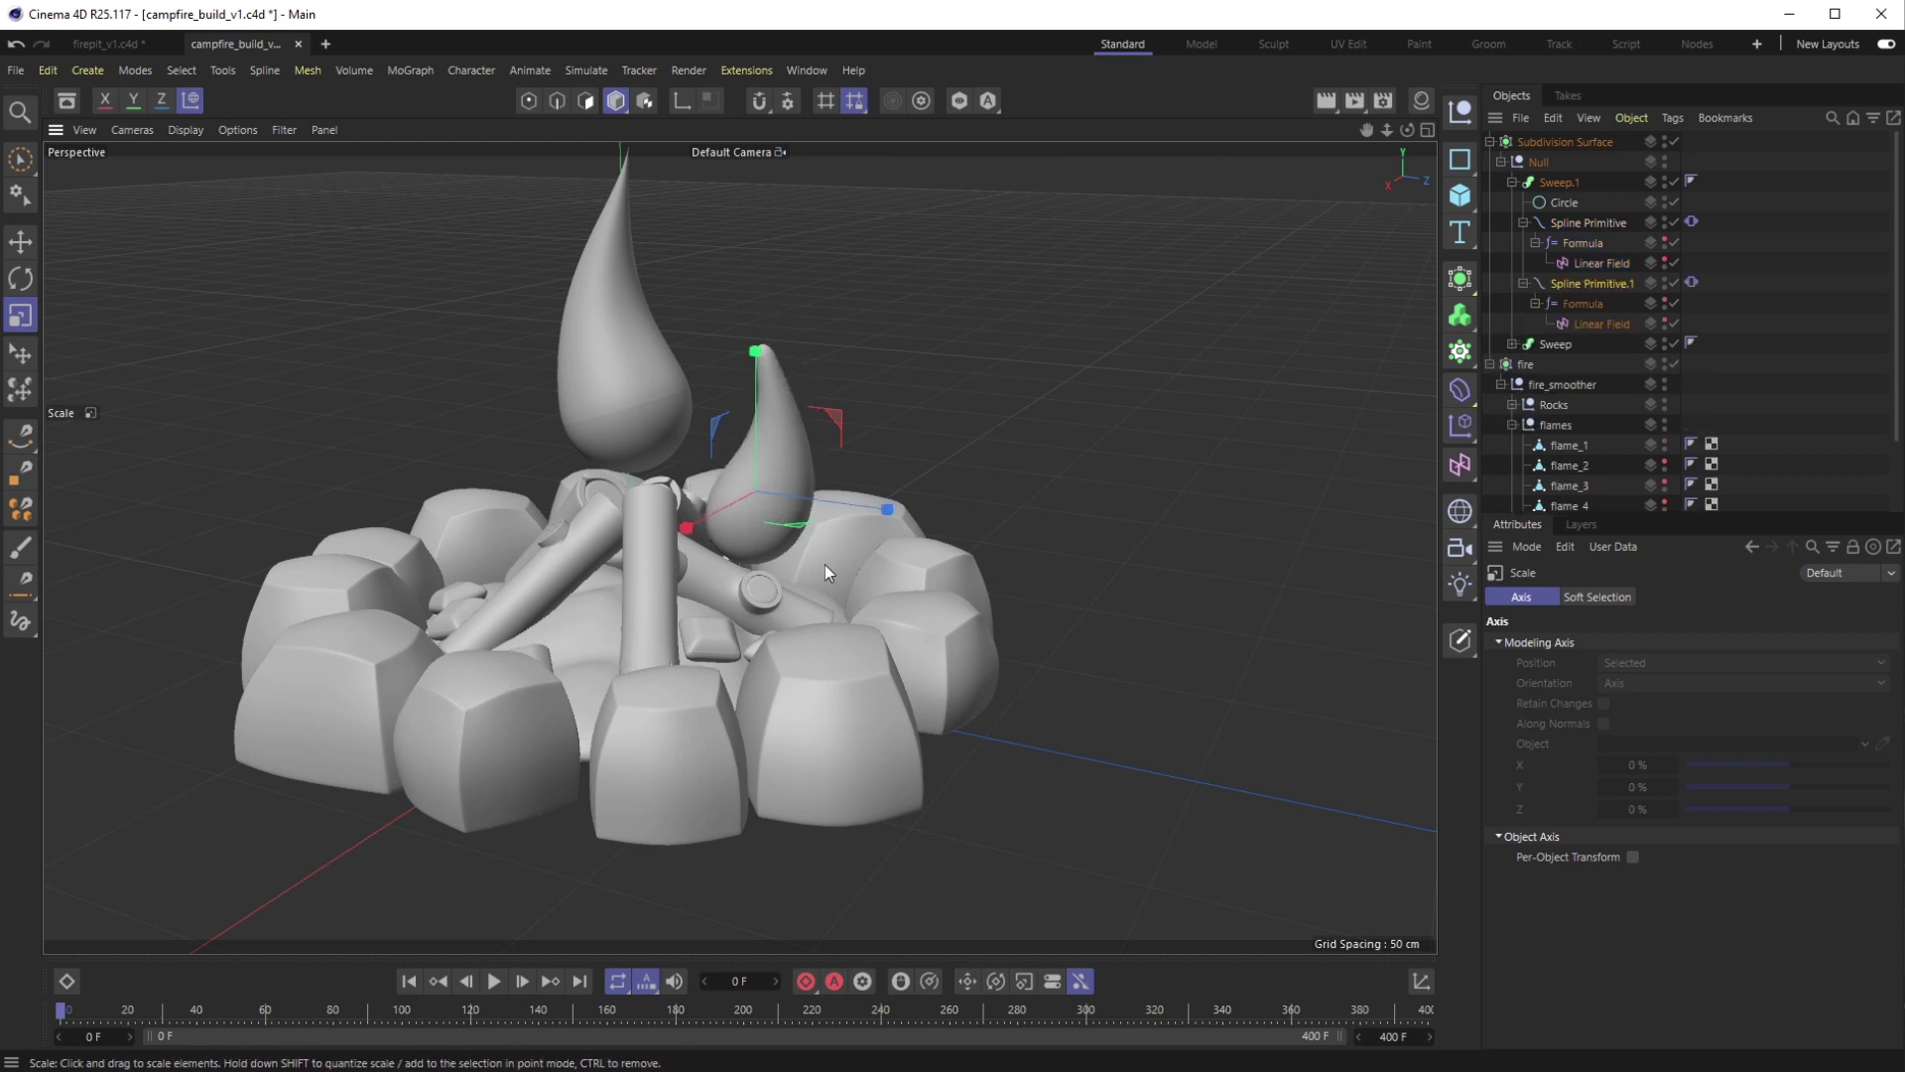
key("ctrl+z")
left_click(1565, 203)
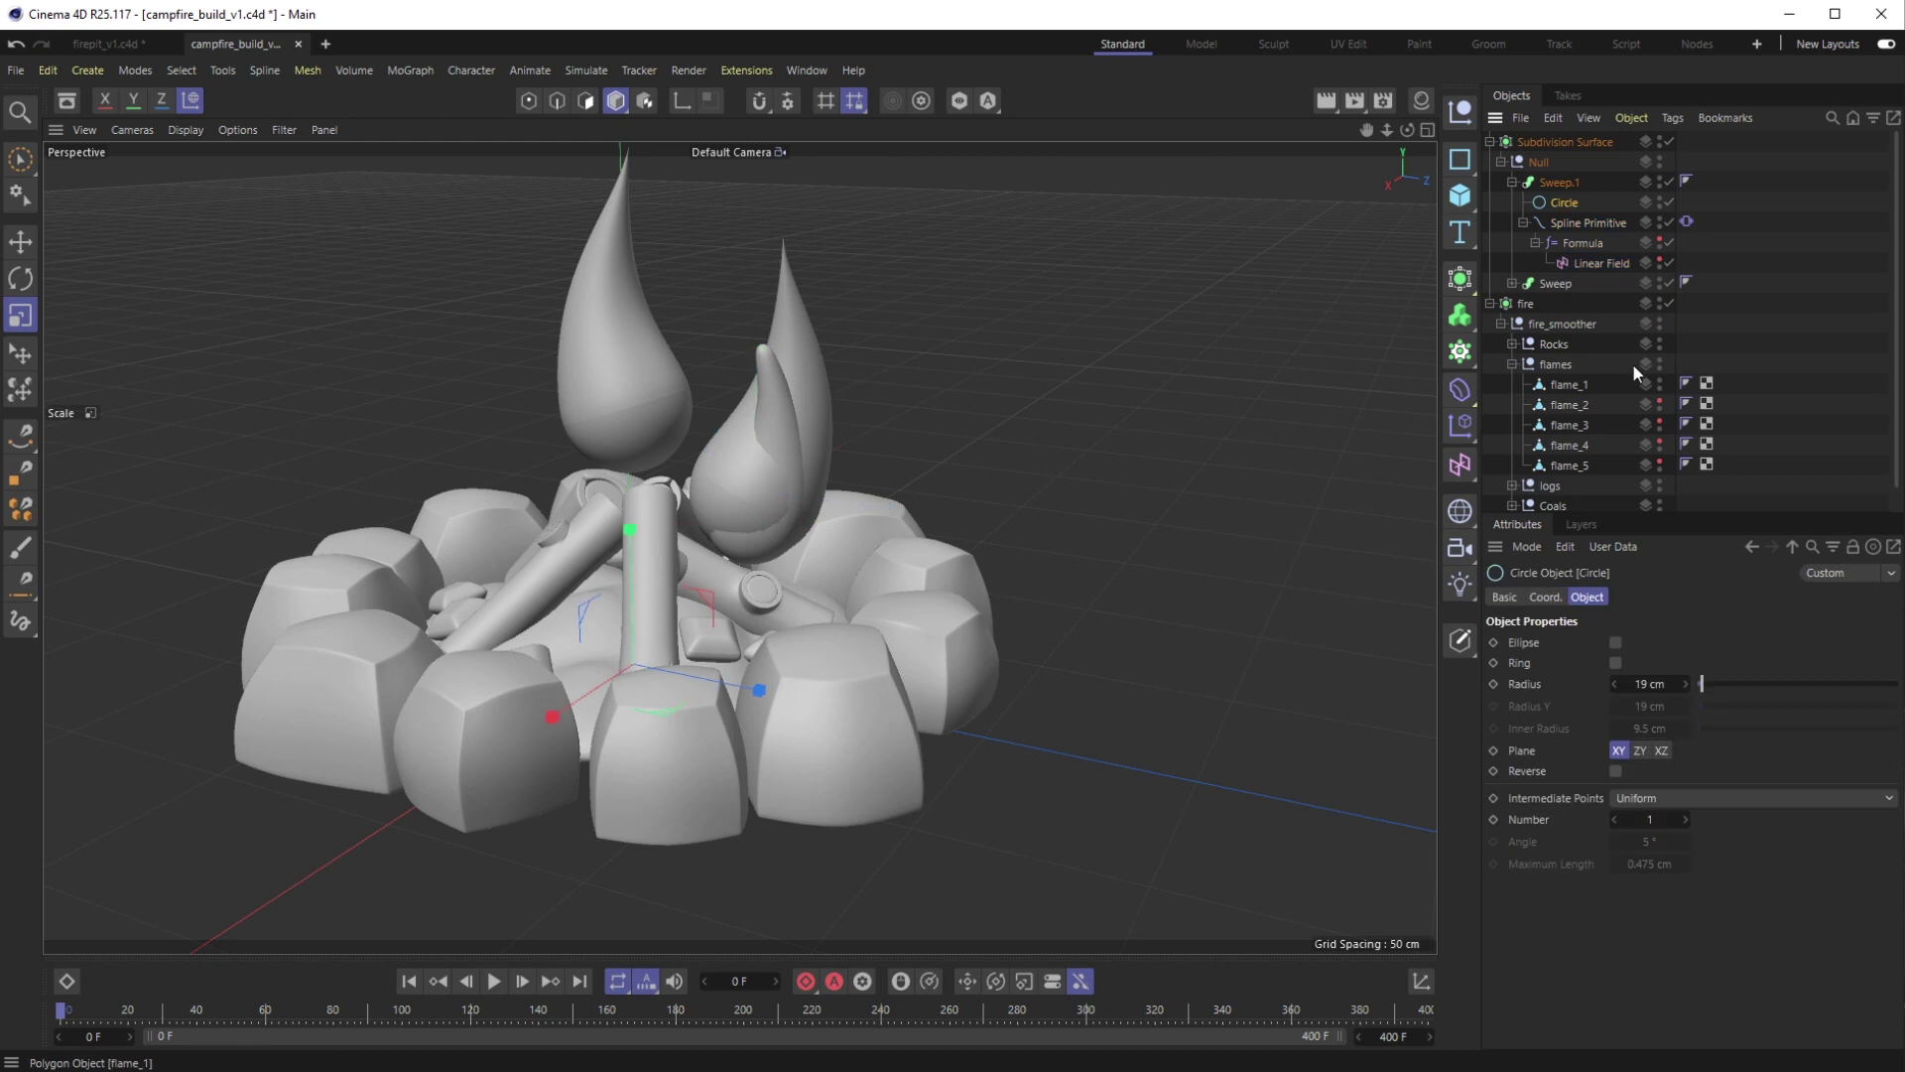
key("t")
left_click_drag(1186, 521, 1067, 543)
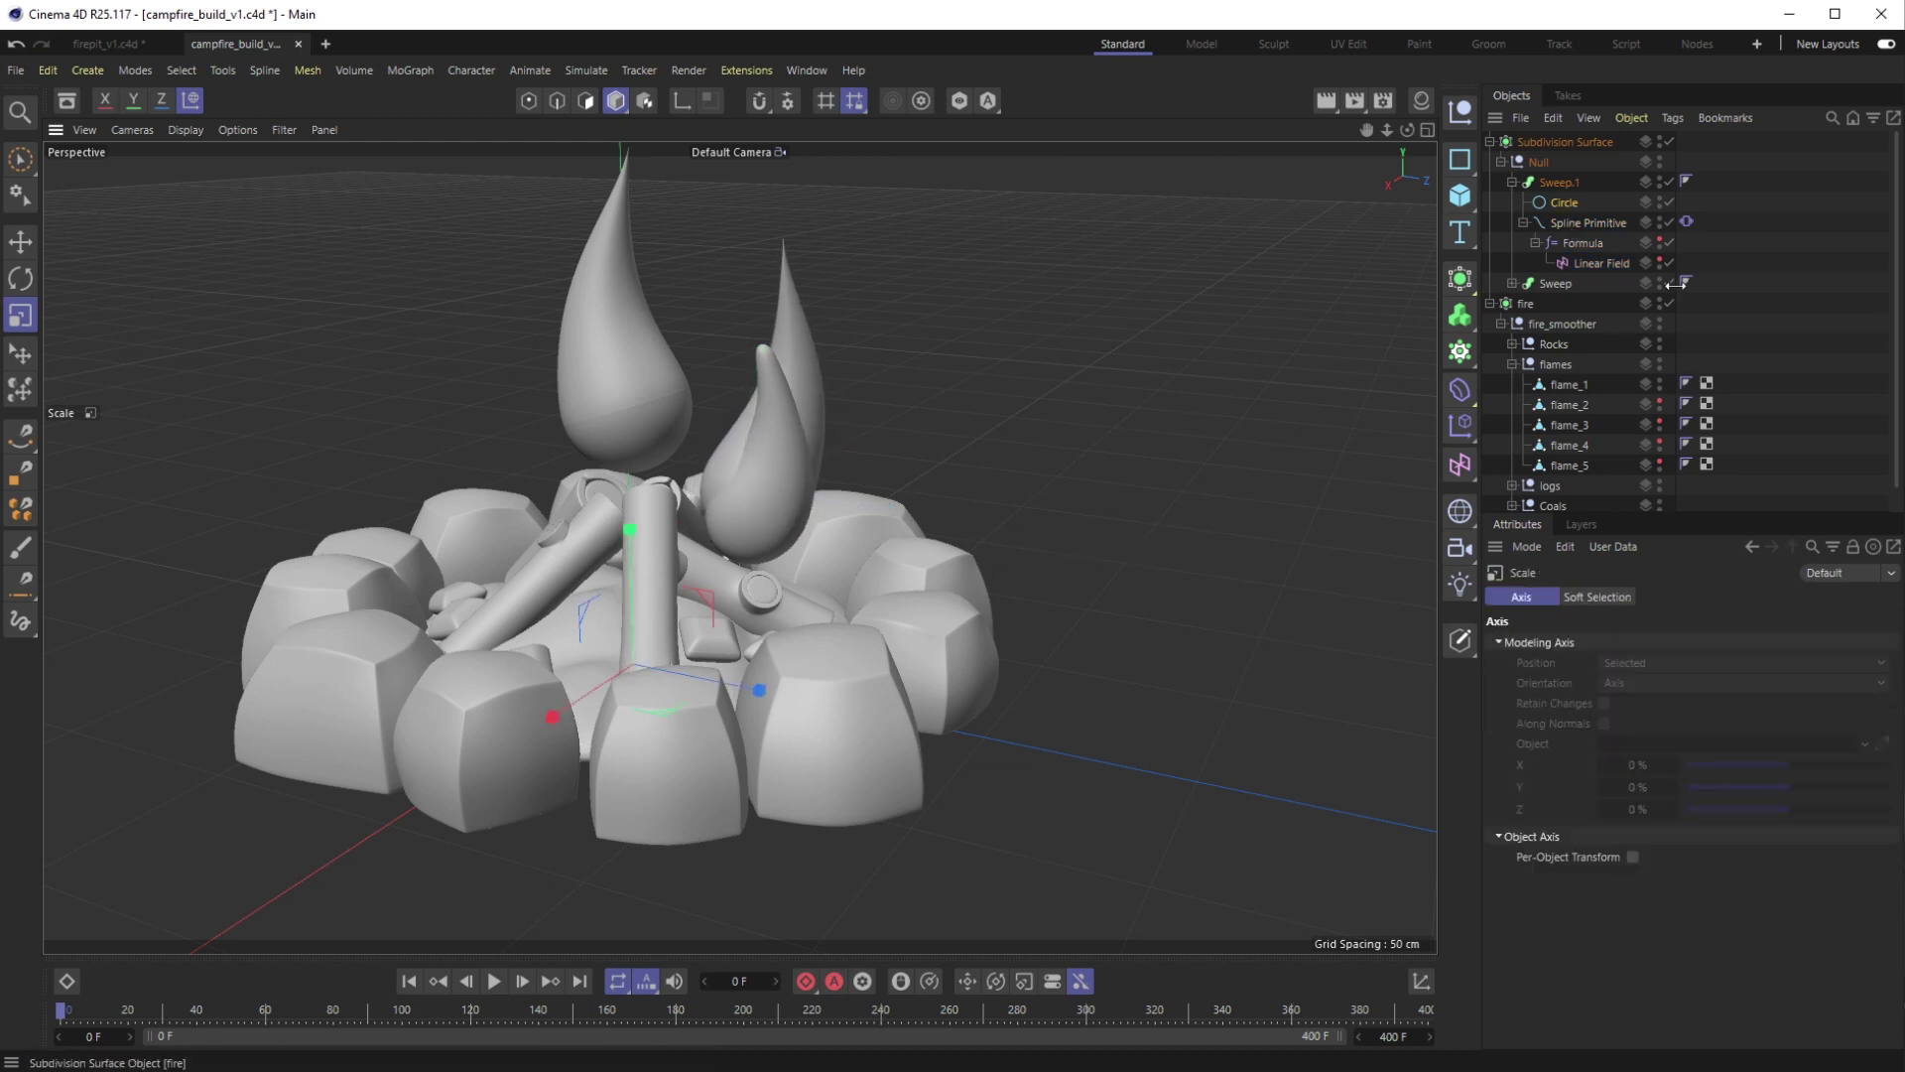
Set the copy's spline primitive Length to 60 cm and raise the flame slightly
left_click(1599, 223)
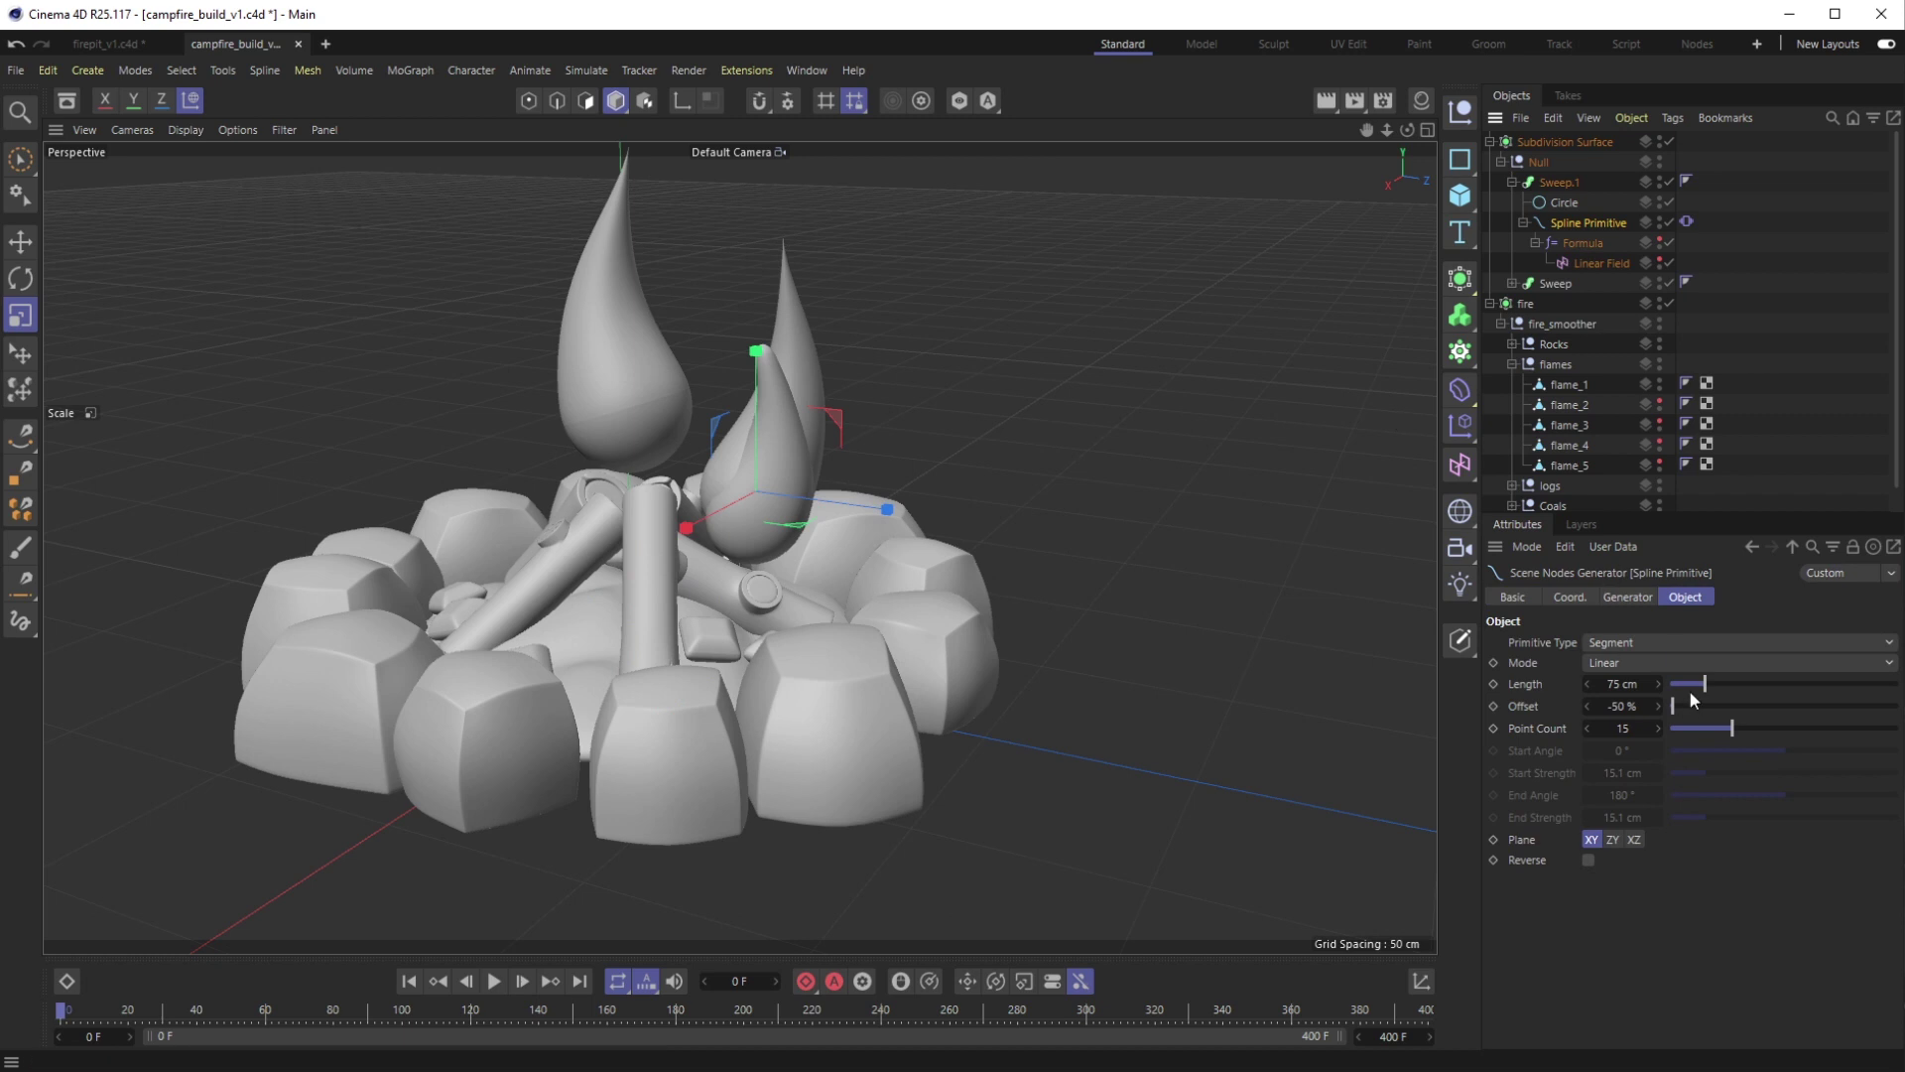
left_click(1623, 684)
type("60")
key("Return")
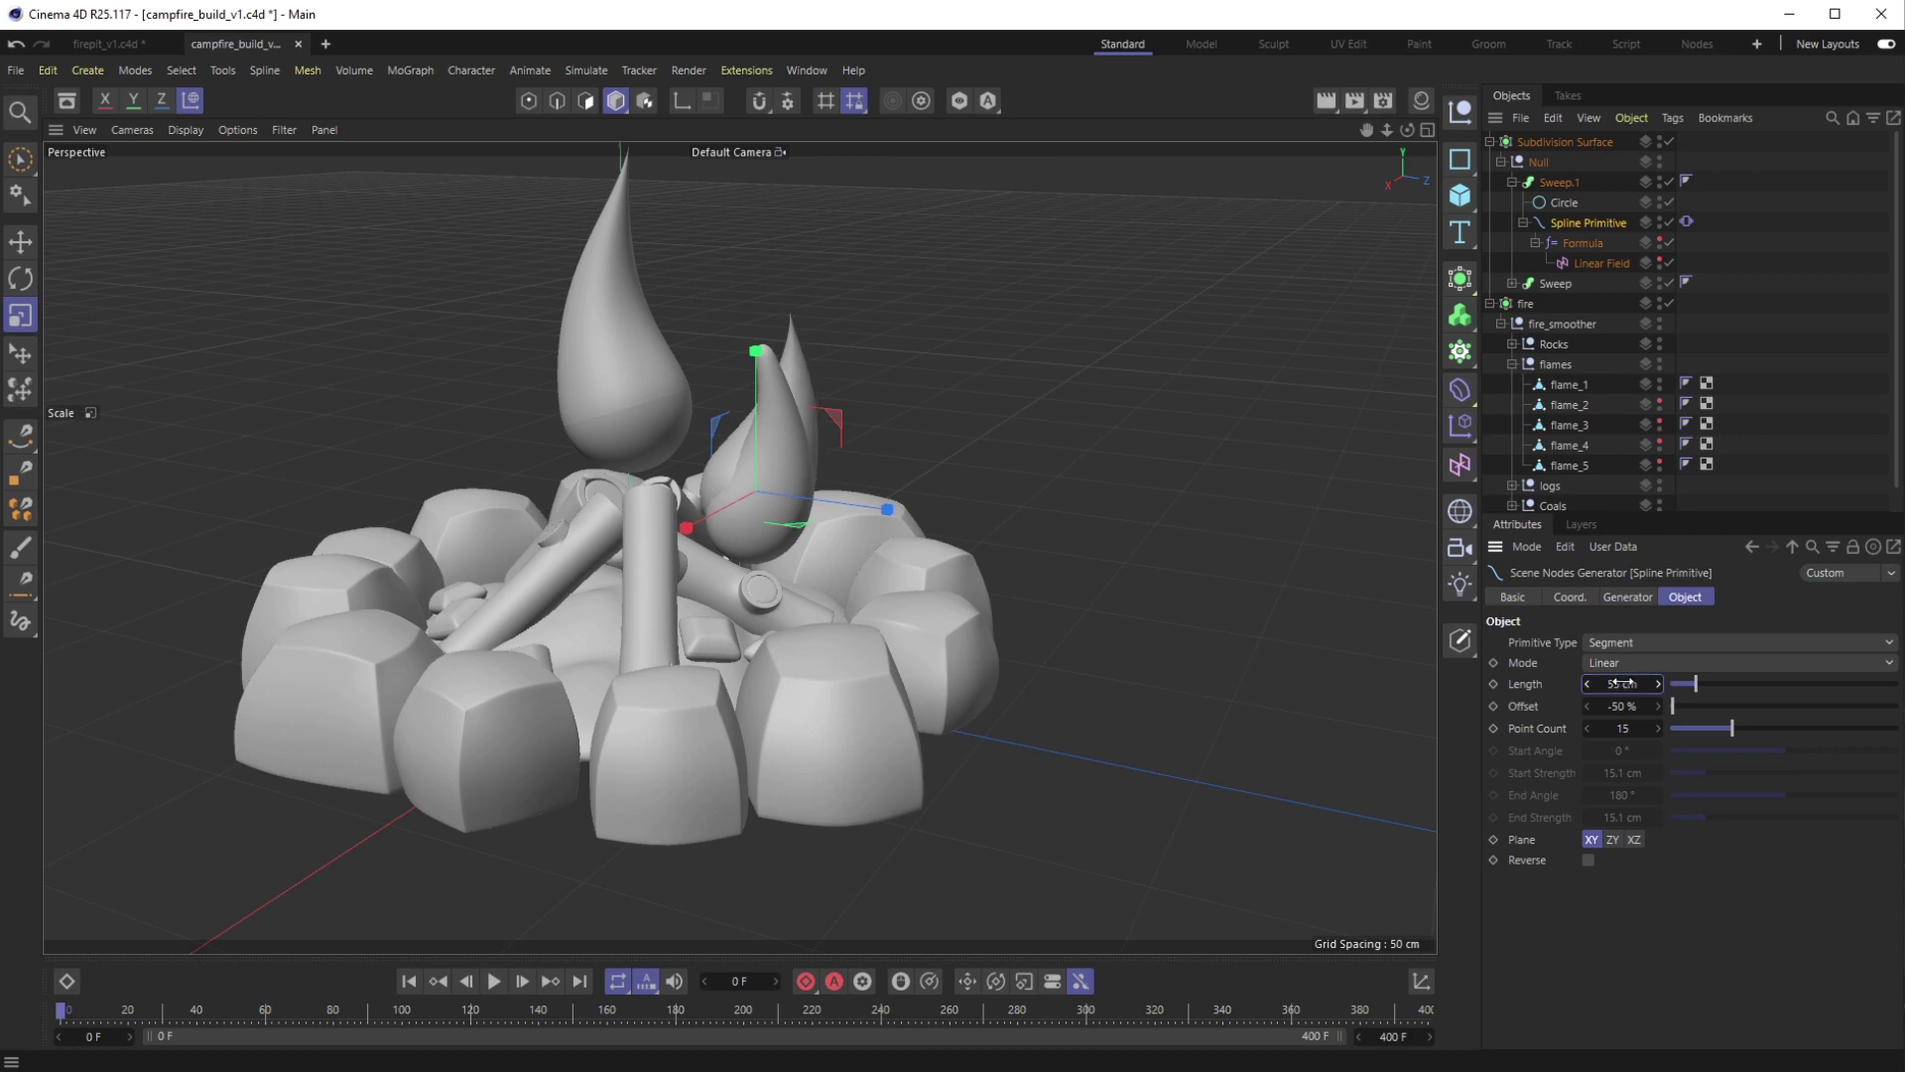
left_click_drag(955, 449, 1174, 327, "alt")
left_click_drag(1141, 417, 686, 545, "alt")
key("e")
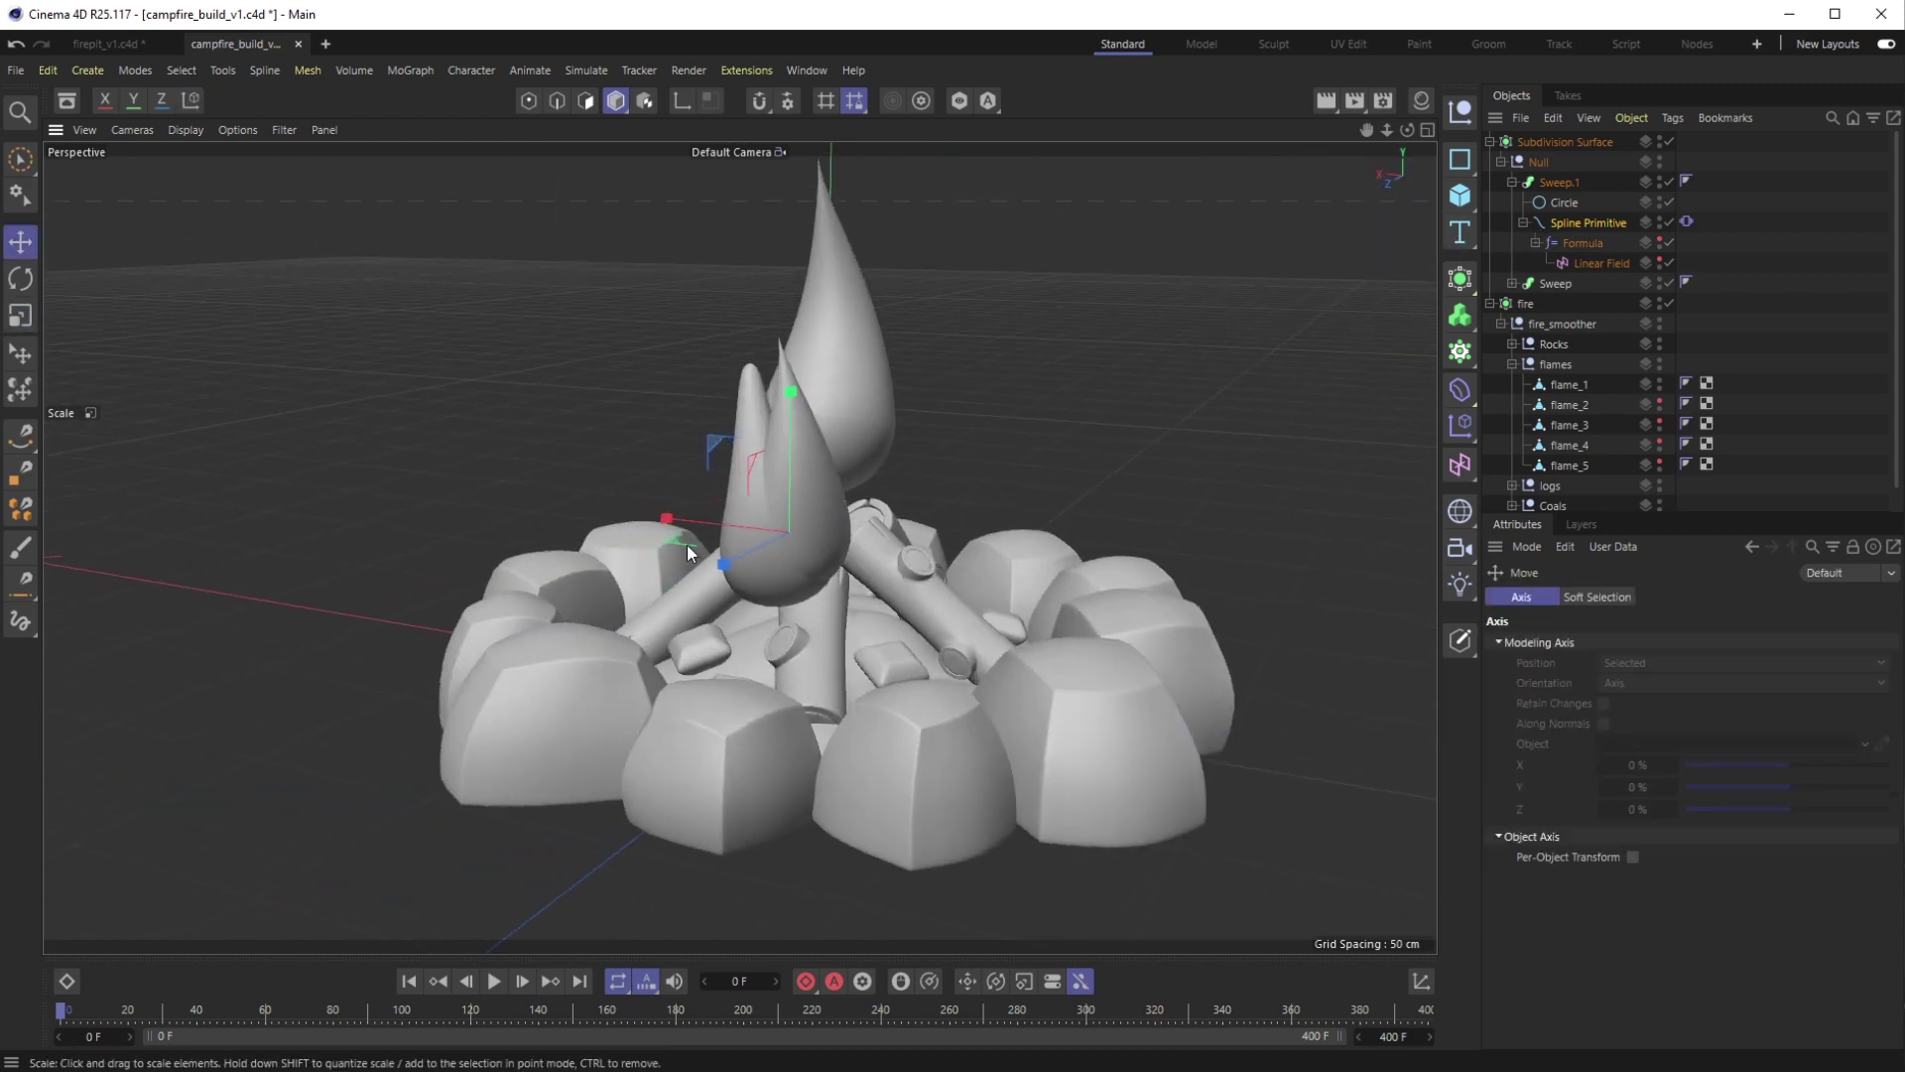
left_click_drag(798, 523, 789, 601)
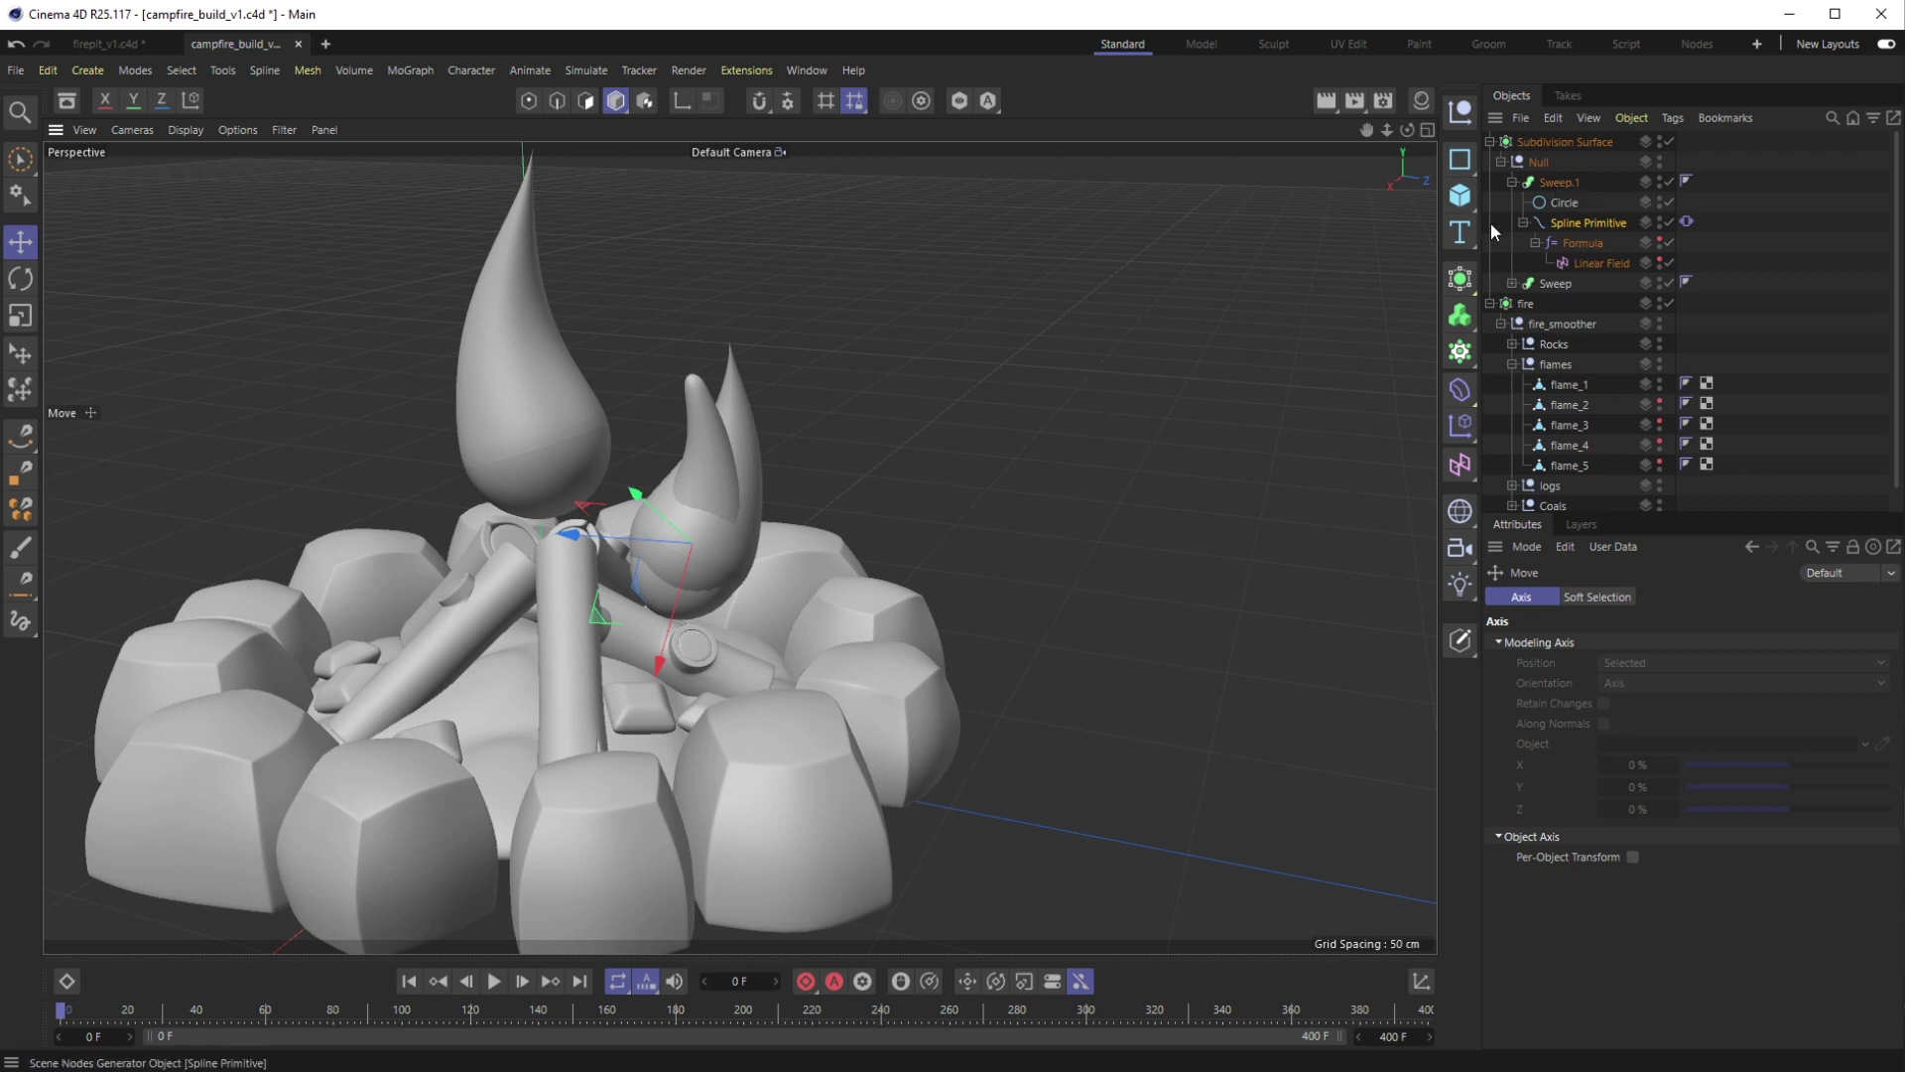
Set Sweep.1's Vibrate tag Seed to 5 and hide flame_1 to check the motion
left_click(1593, 228)
left_click(1687, 222)
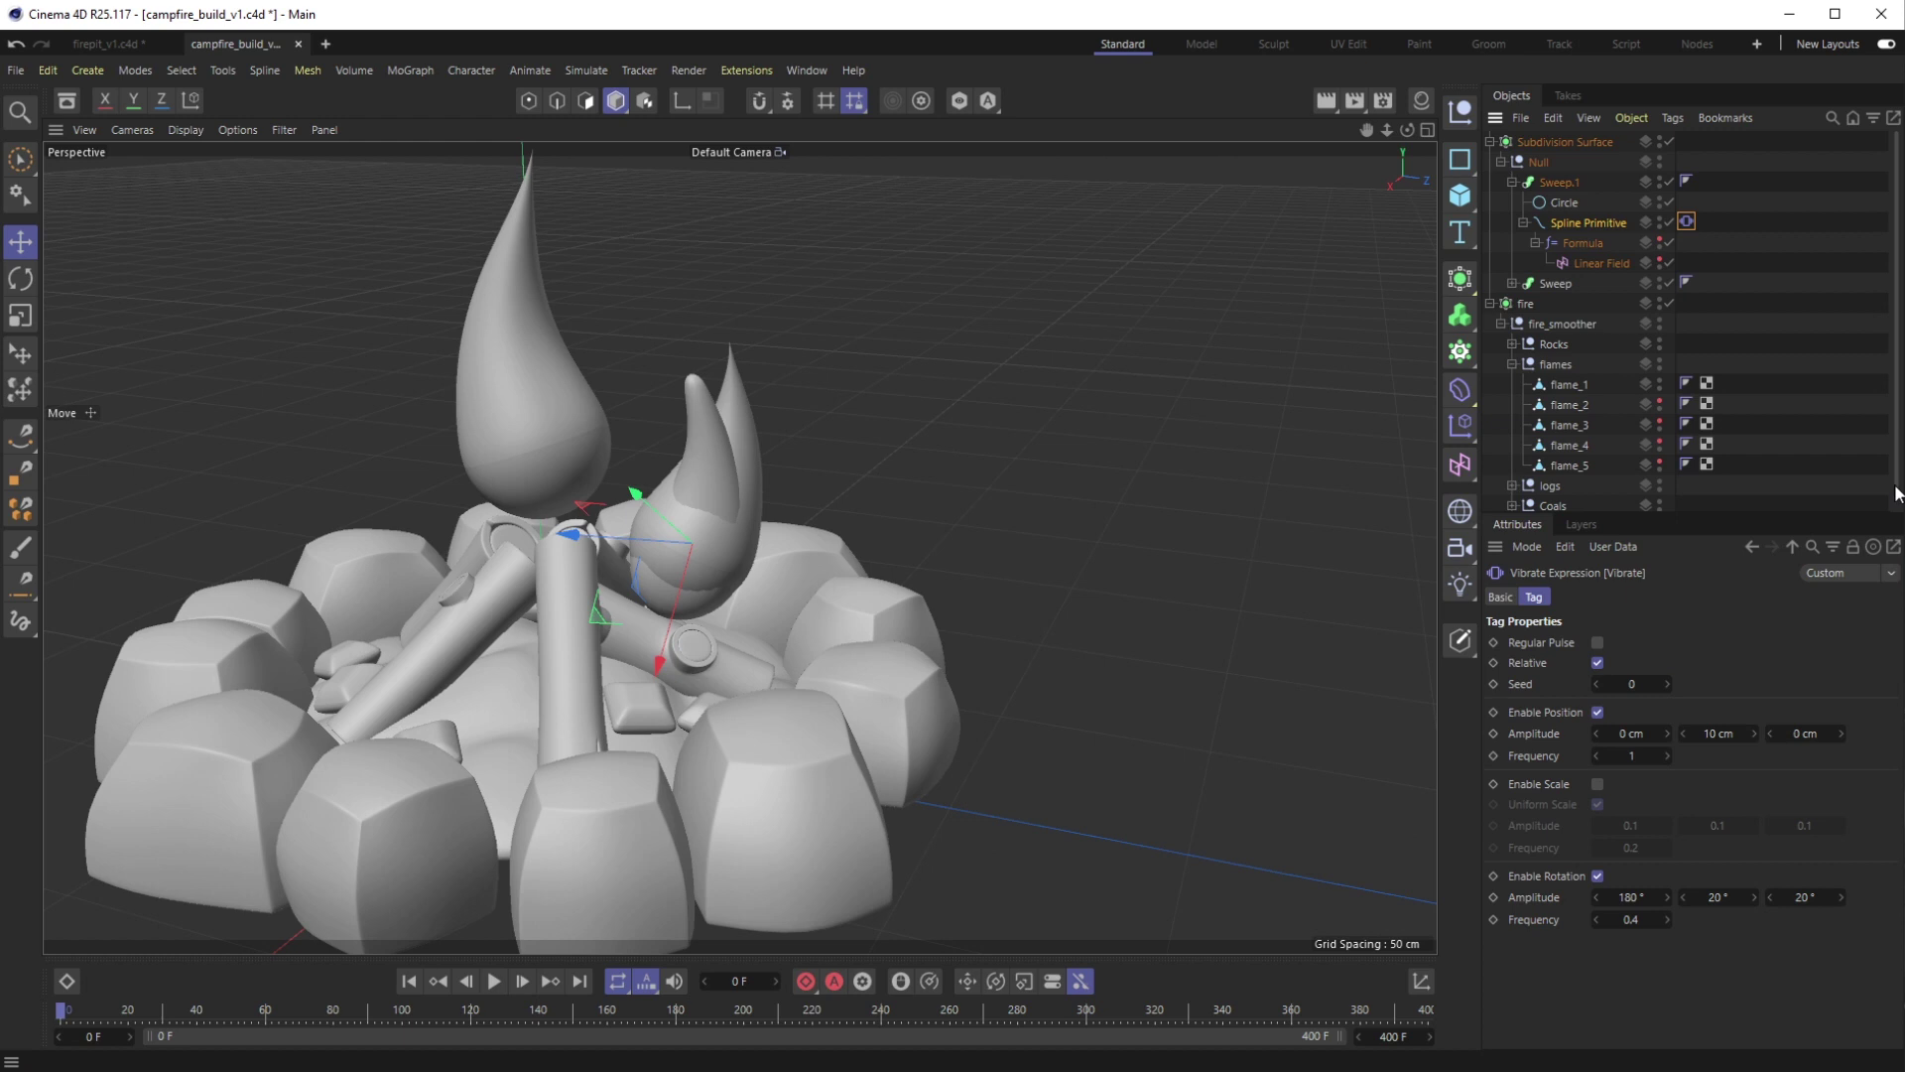
left_click(1665, 685)
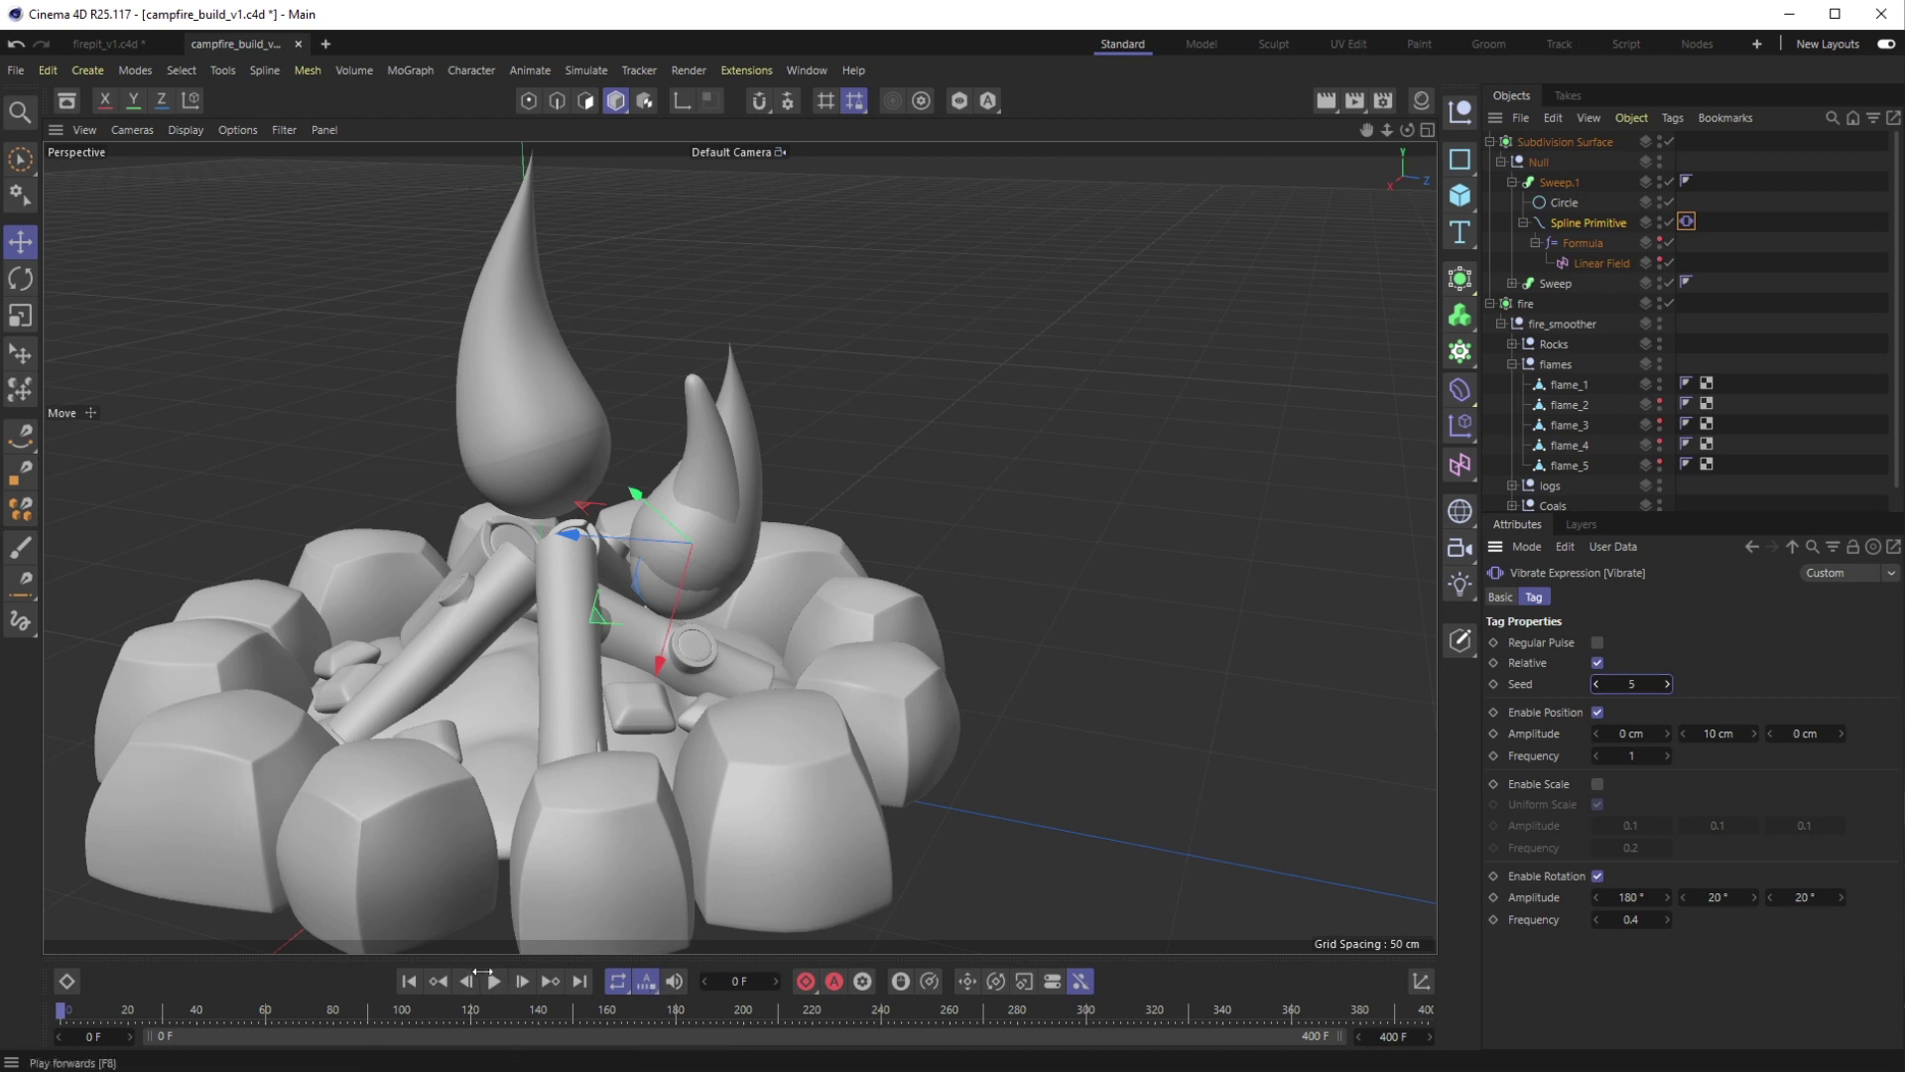
double_click(1659, 380)
left_click_drag(633, 541, 556, 496, "alt")
left_click_drag(625, 384, 800, 664, "alt")
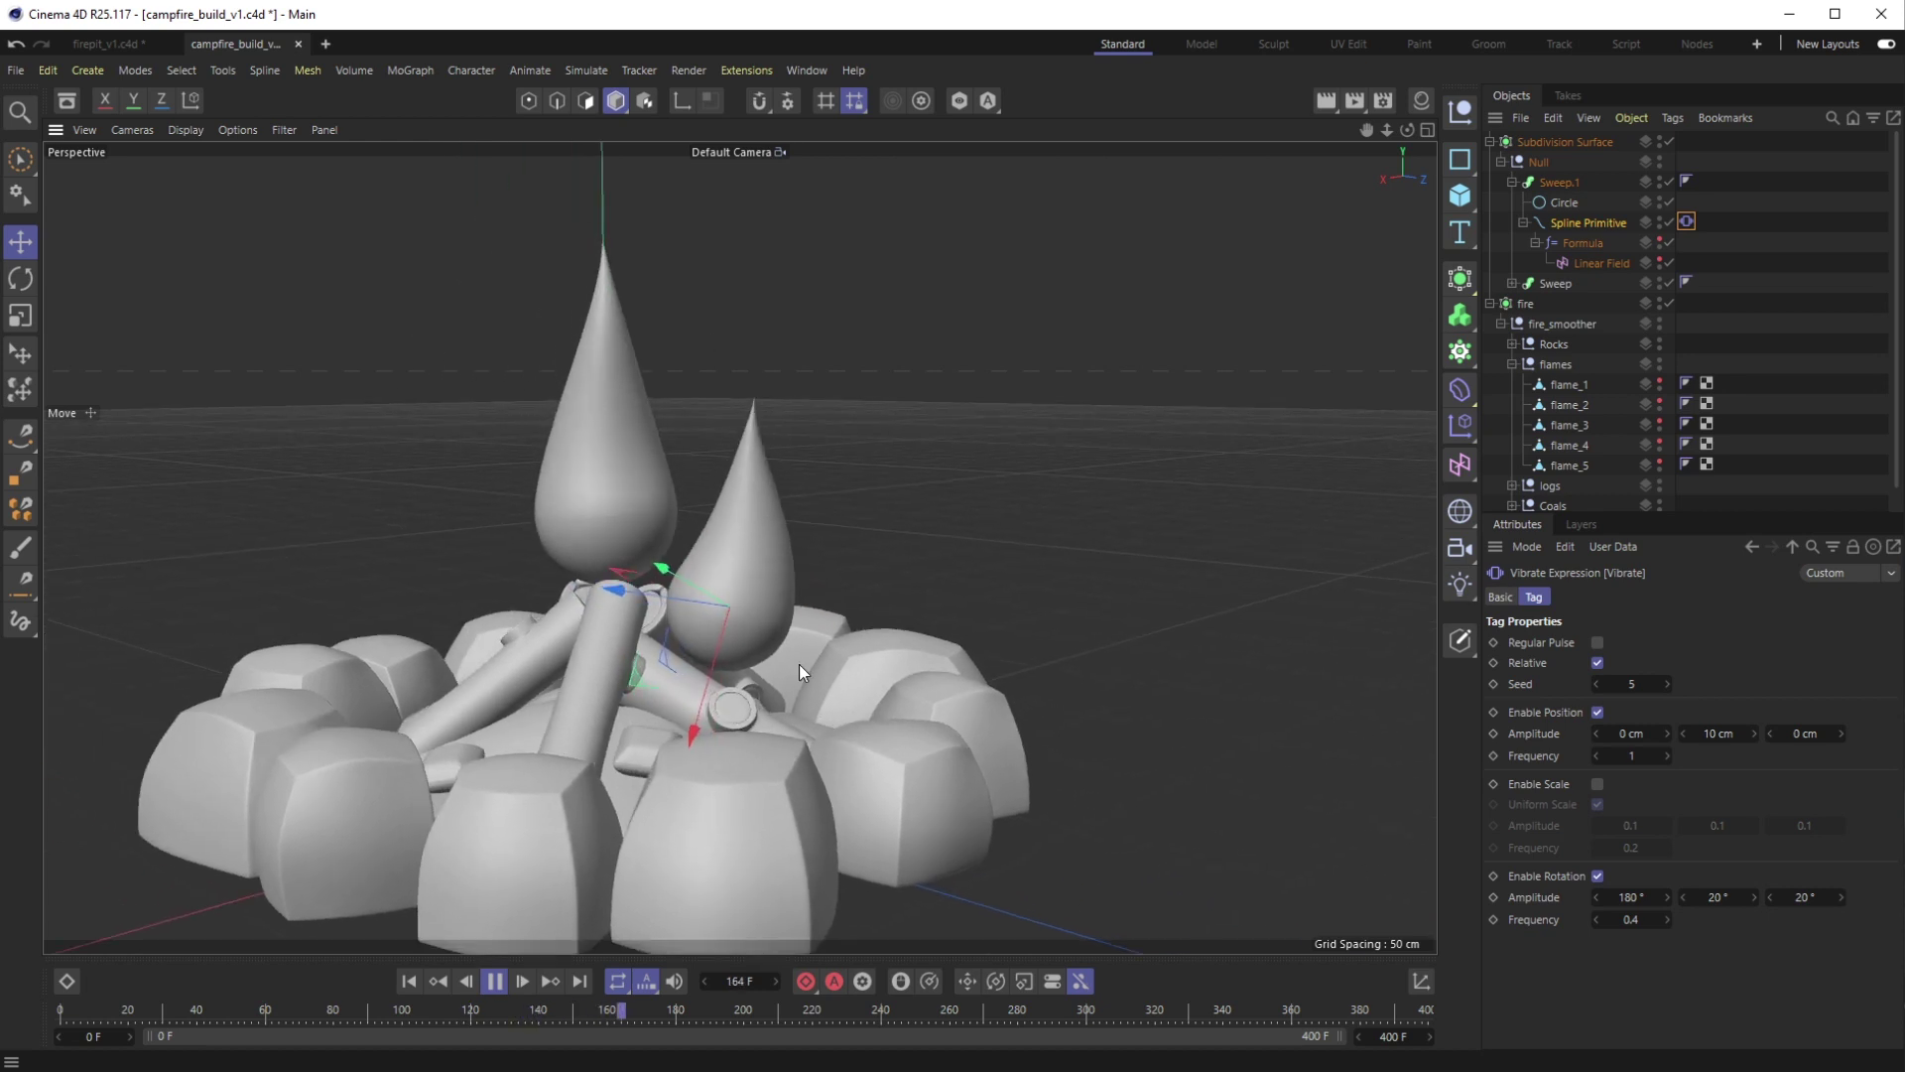
left_click_drag(599, 440, 461, 410, "alt")
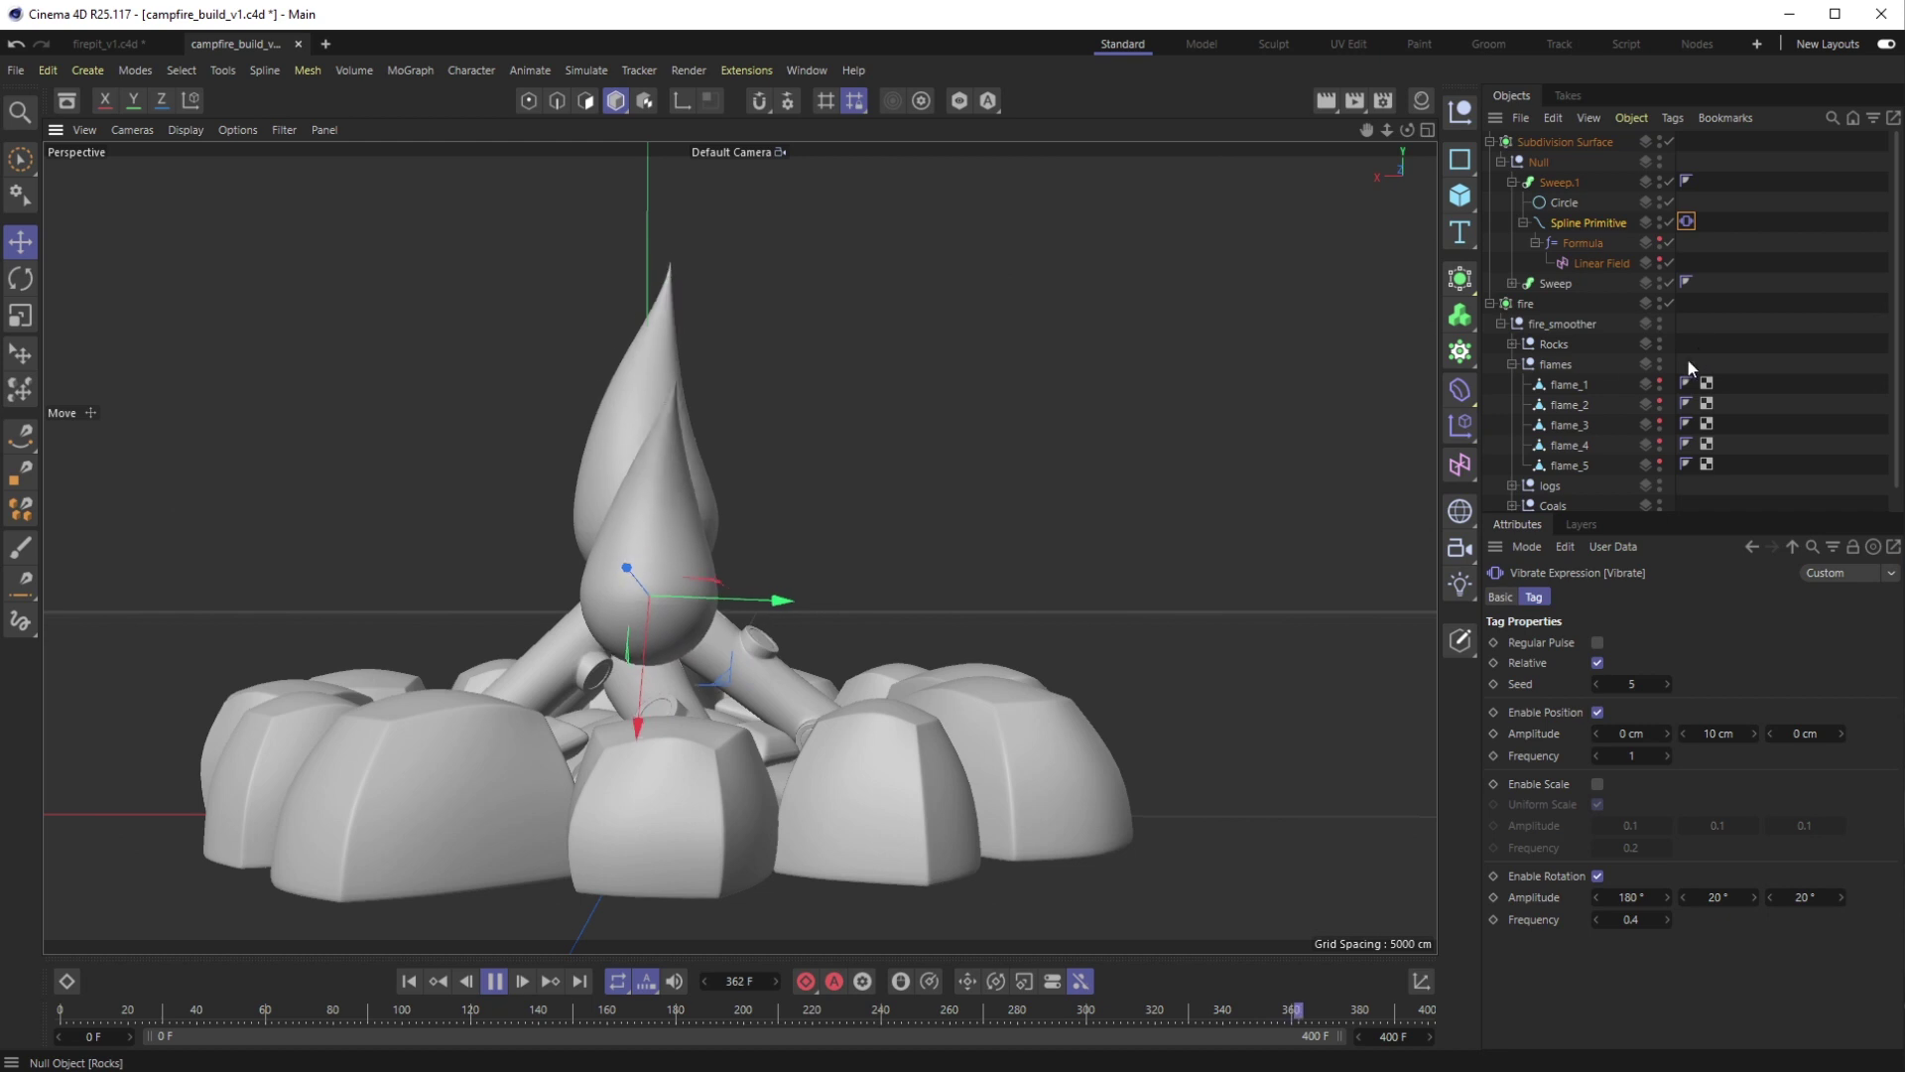
Collapse Sweep.1's hierarchy and select Sweep.1
left_click(1587, 243)
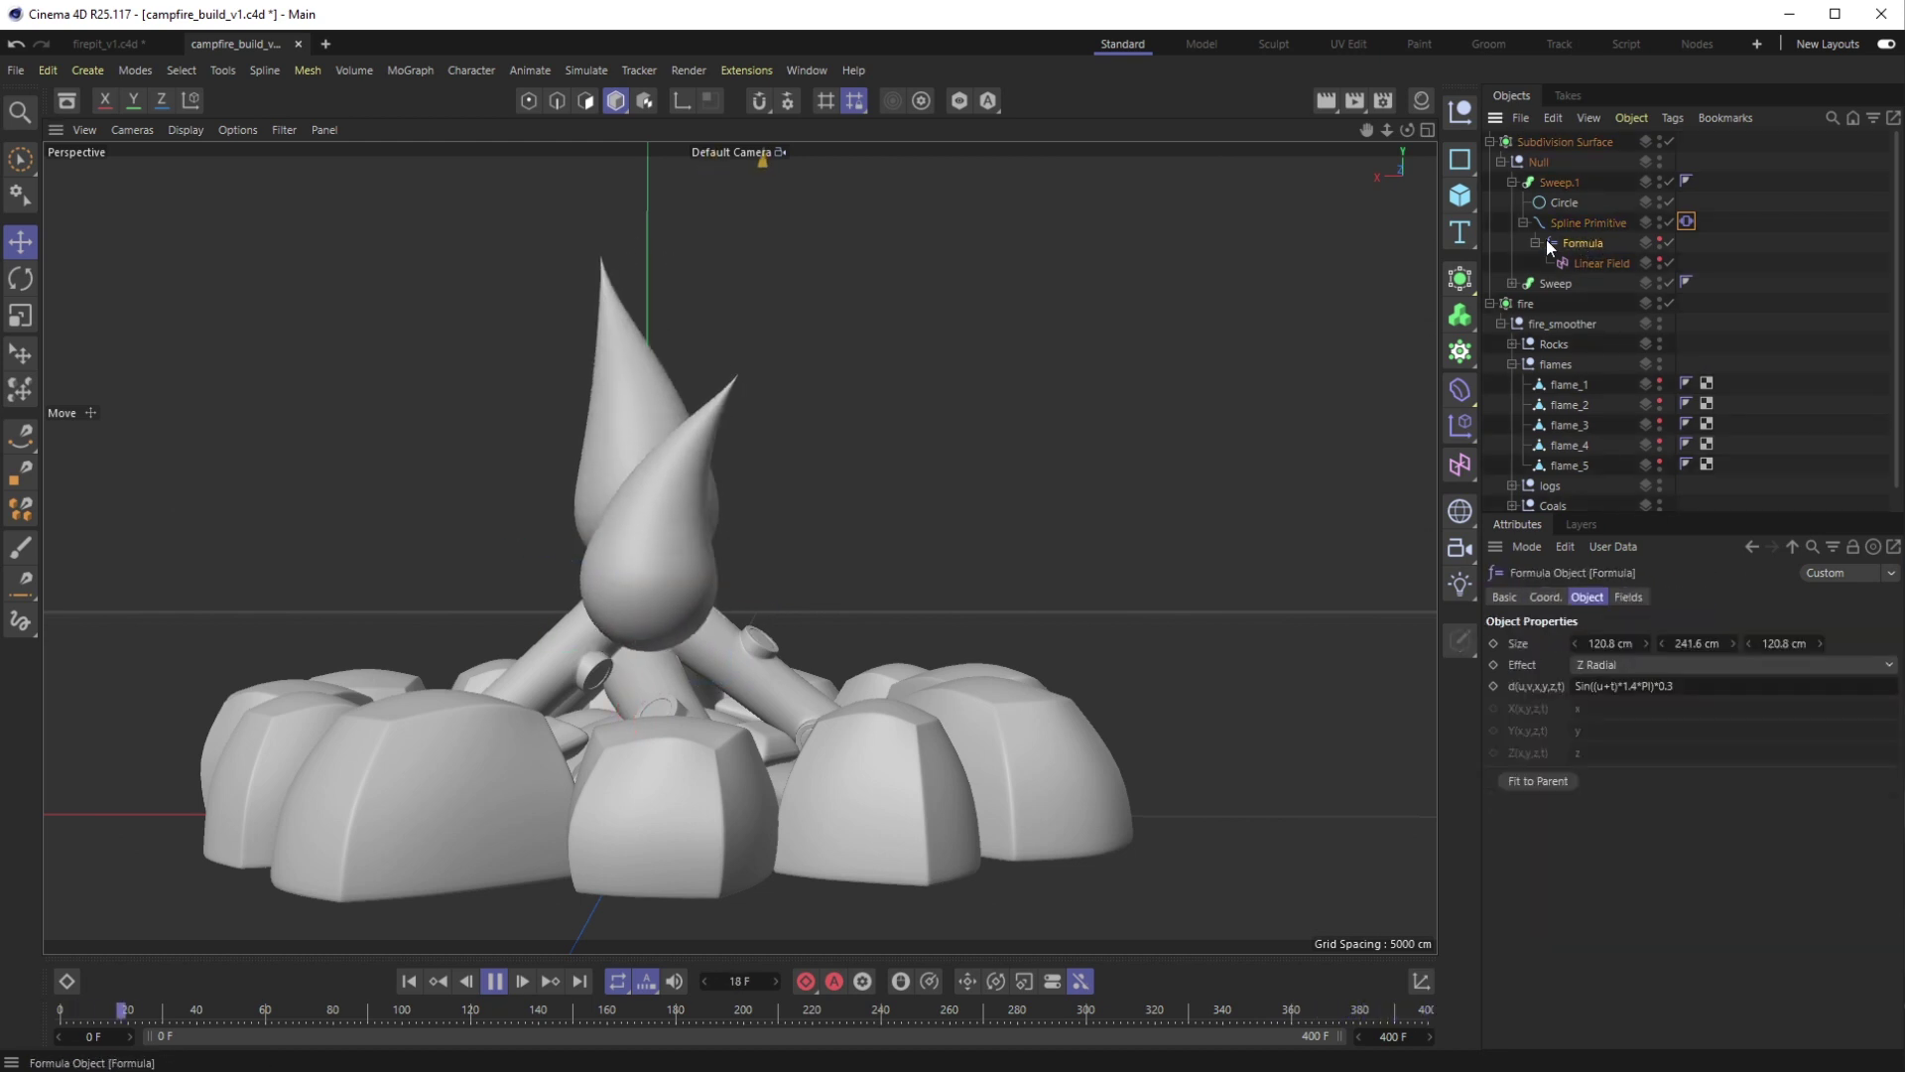
left_click(1523, 222)
left_click(1513, 183)
left_click(1559, 183)
left_click_drag(739, 547, 877, 481, "alt")
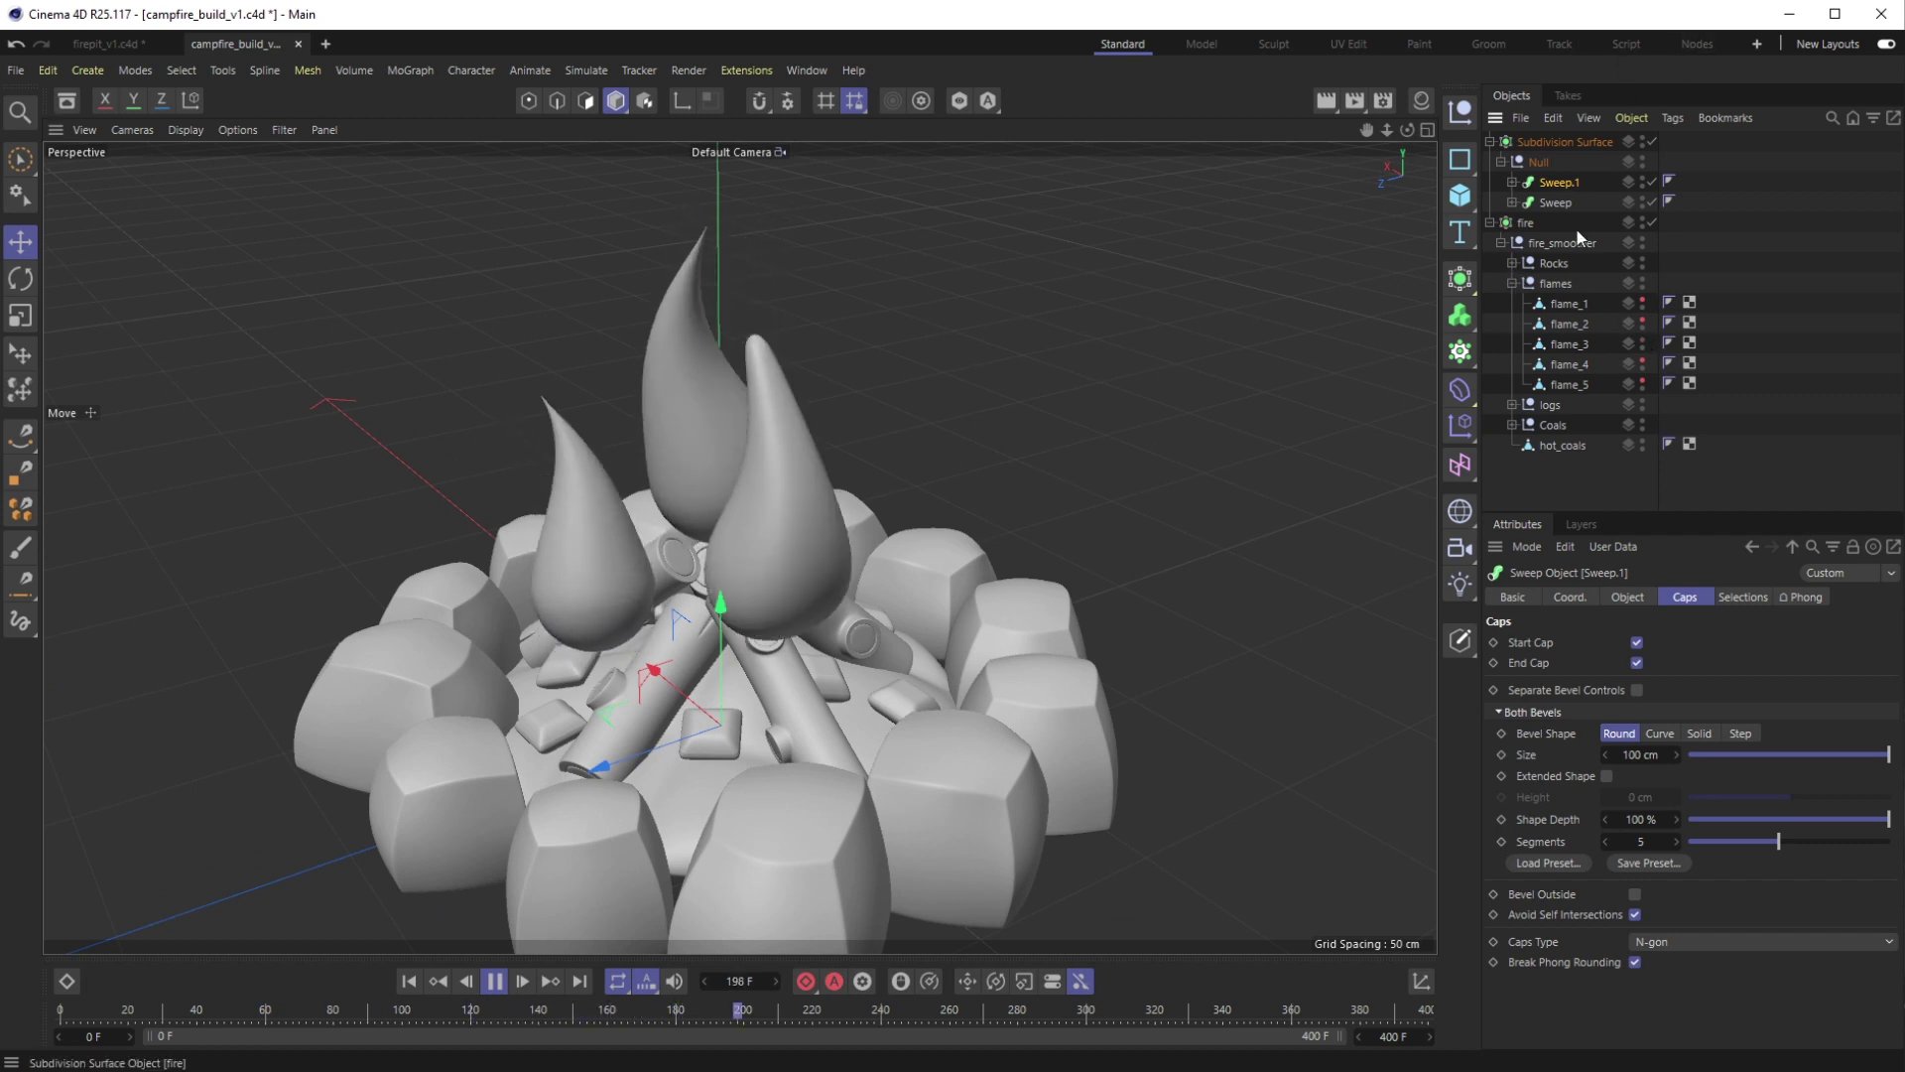
Duplicate Sweep.1 as Sweep.2 and move its path spline higher and to the left
left_click_drag(1551, 172, 1548, 172, "ctrl")
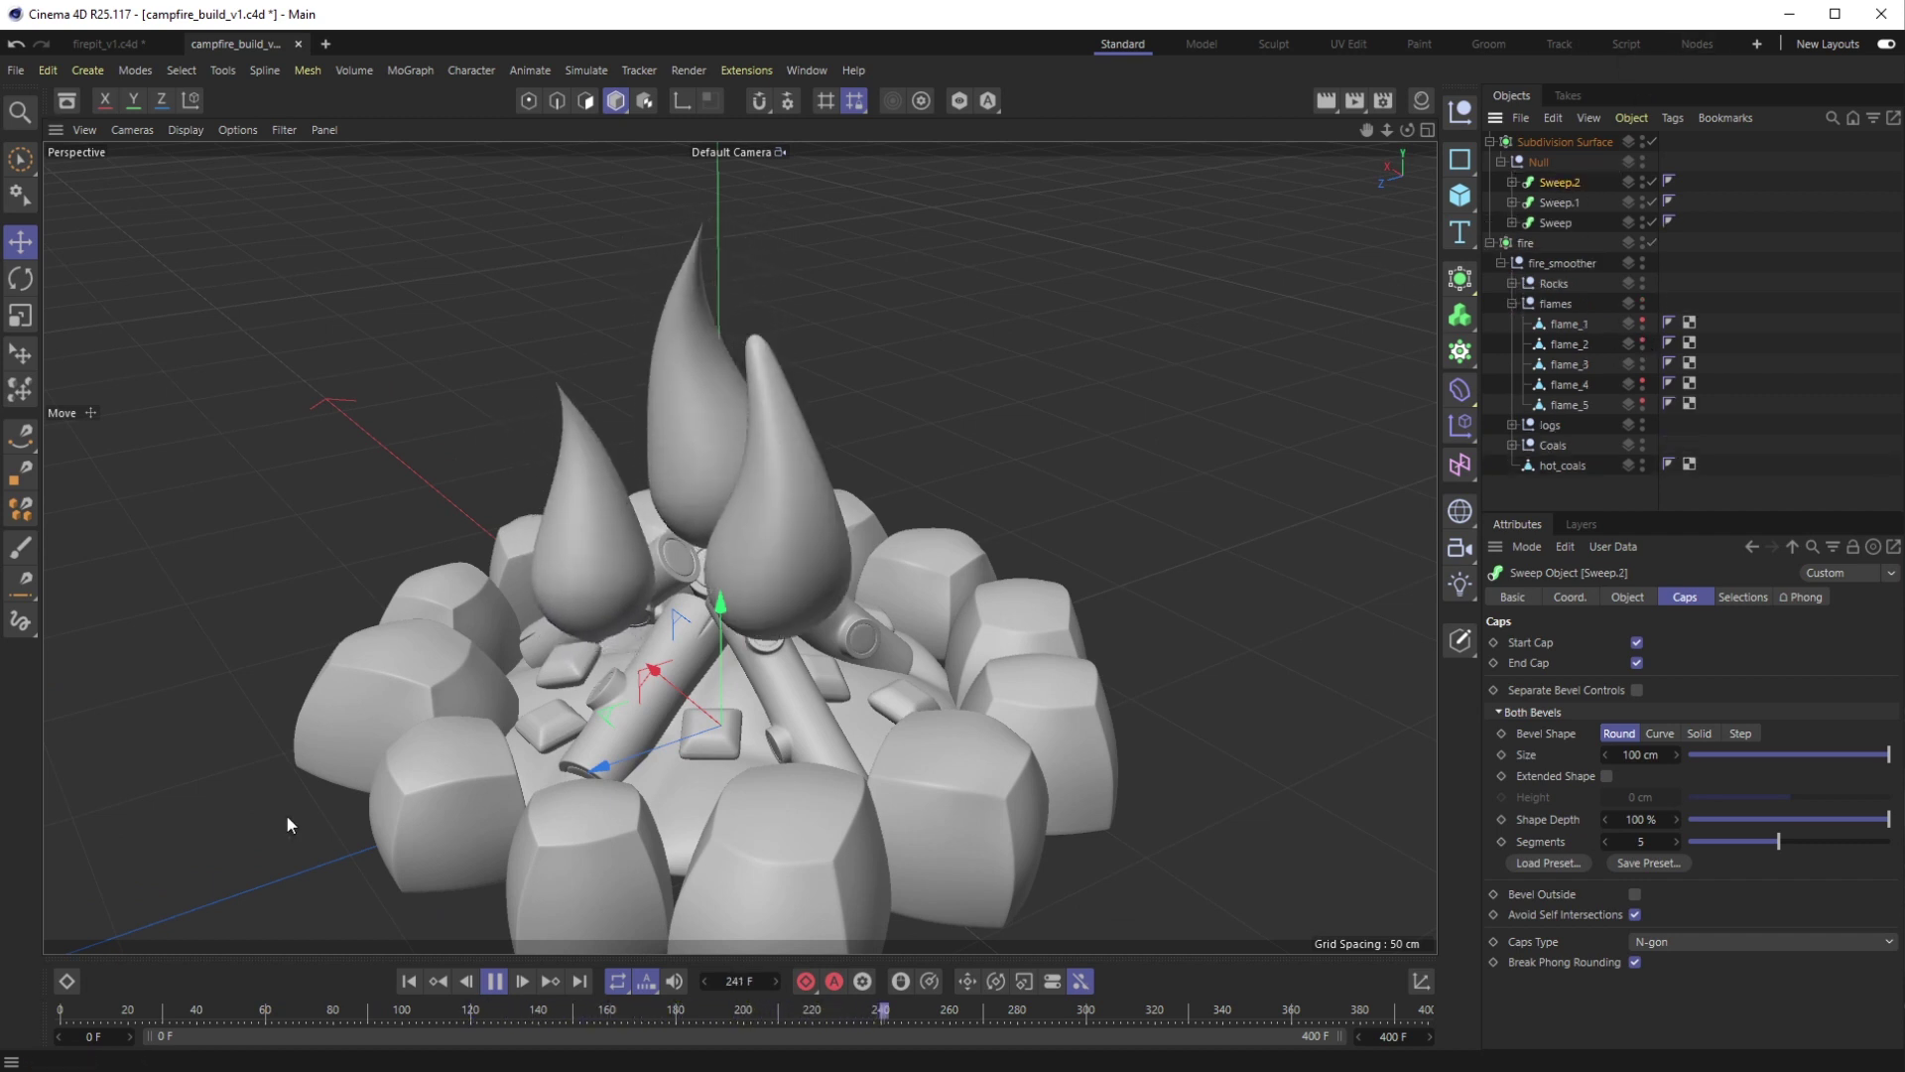
left_click(1511, 182)
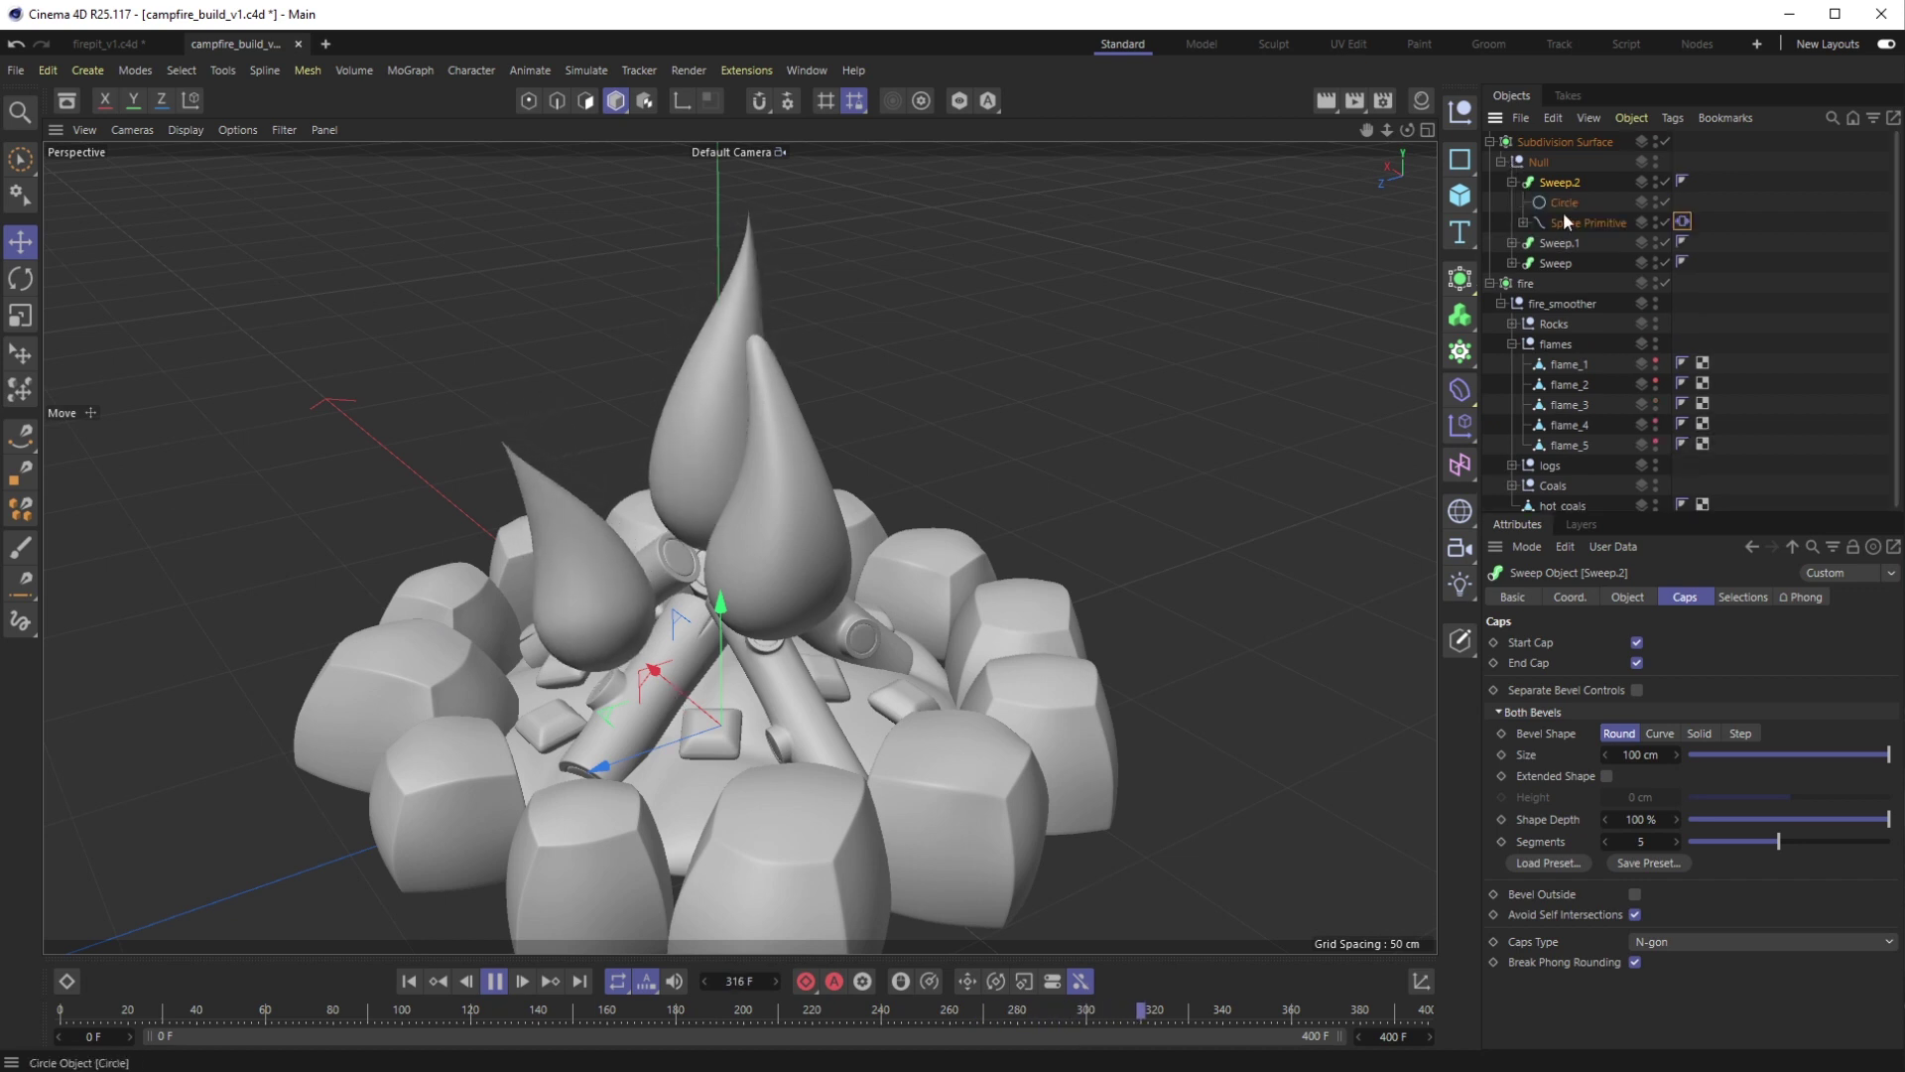
left_click(1566, 220)
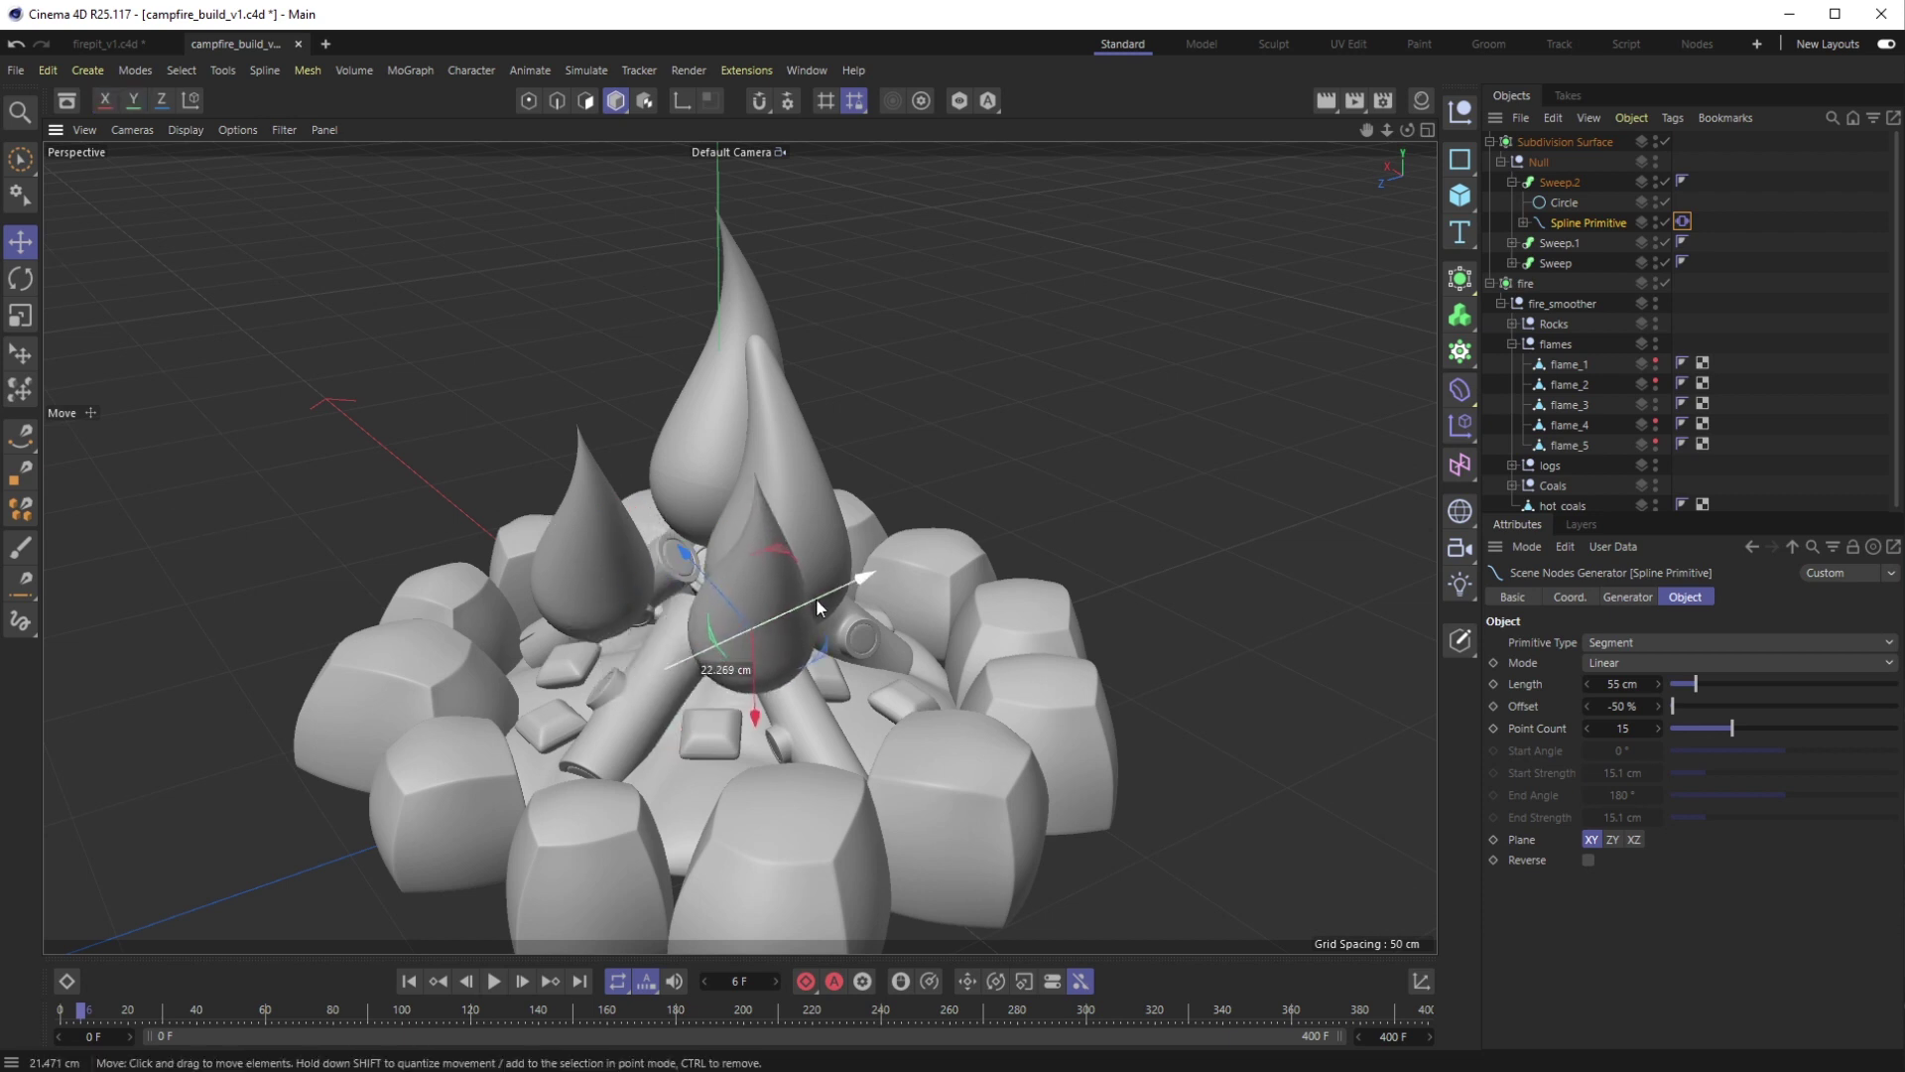
left_click_drag(824, 580, 962, 514, "alt")
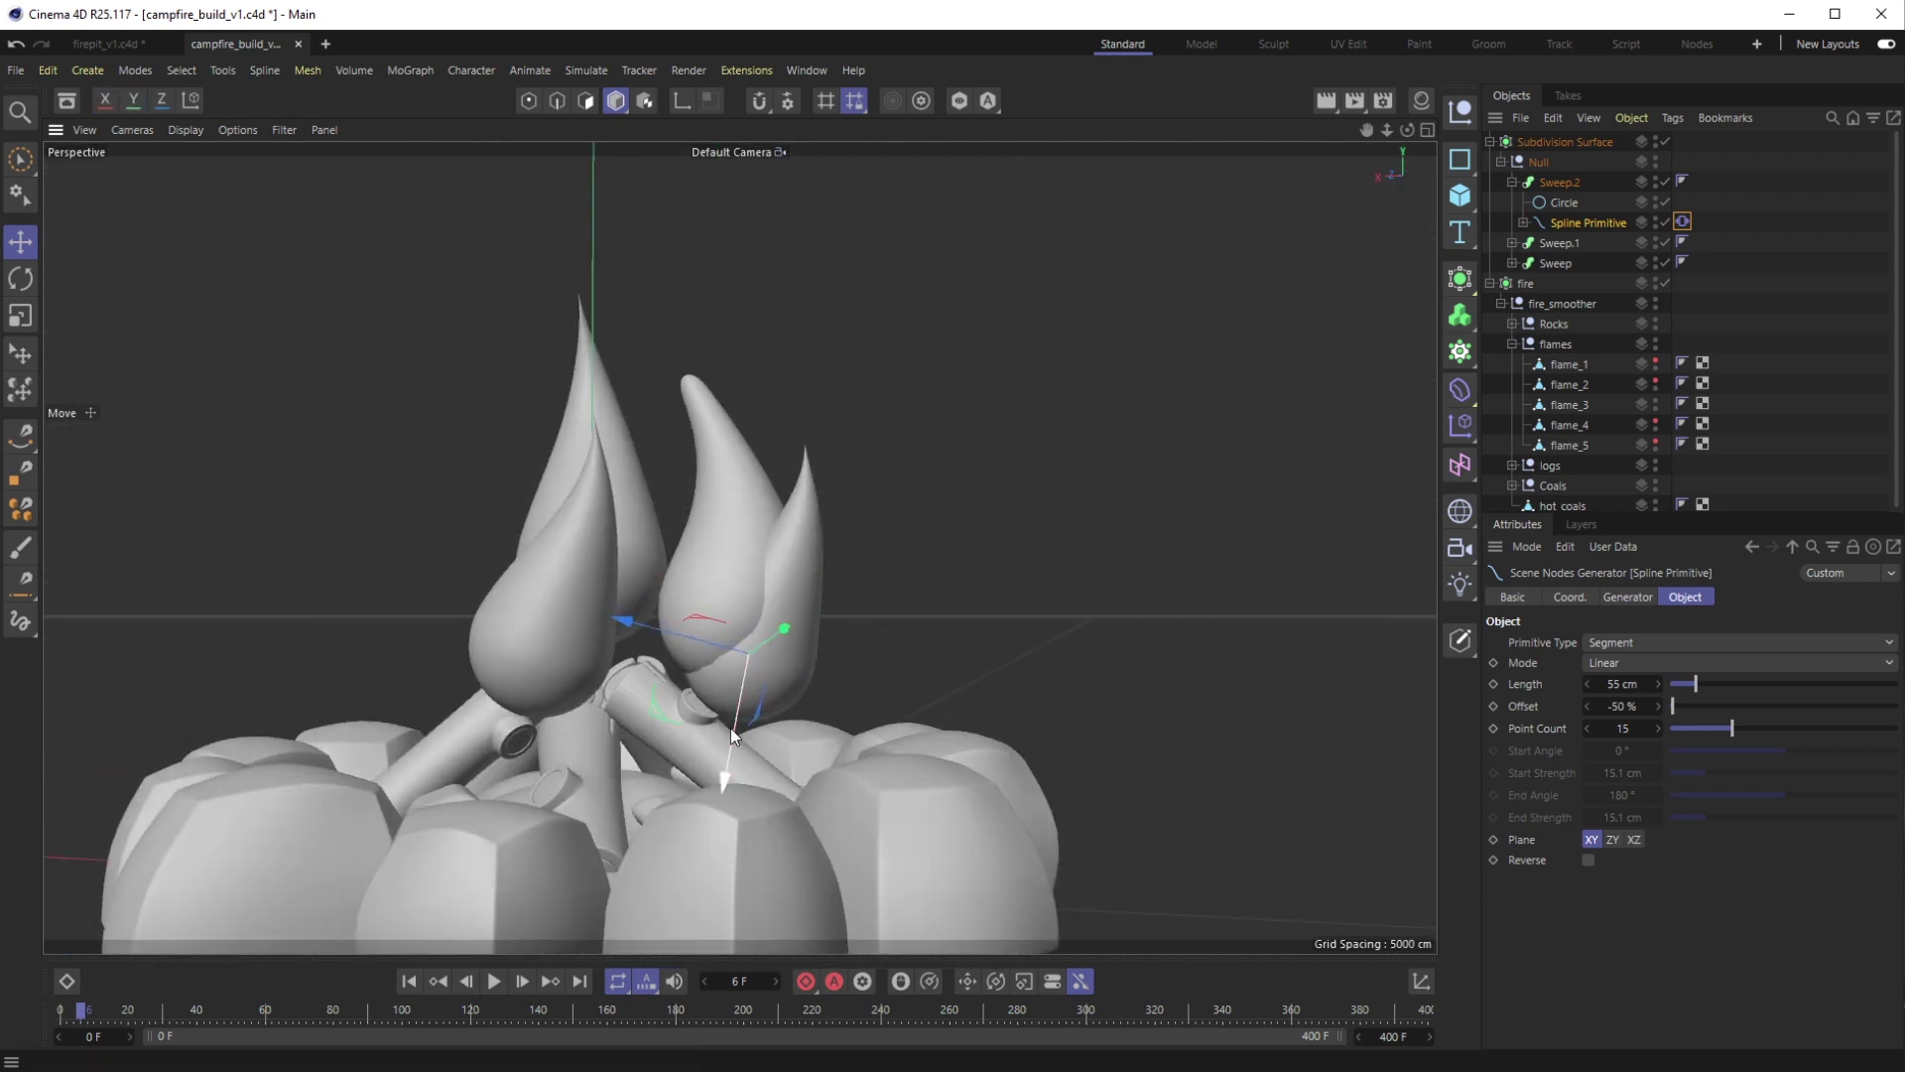
left_click_drag(731, 734, 723, 670)
left_click_drag(683, 599, 662, 590)
left_click_drag(691, 591, 278, 680, "alt")
Set Sweep.2's Formula deformer Effect to X Radial while the animation plays
left_click(1564, 206)
key("t")
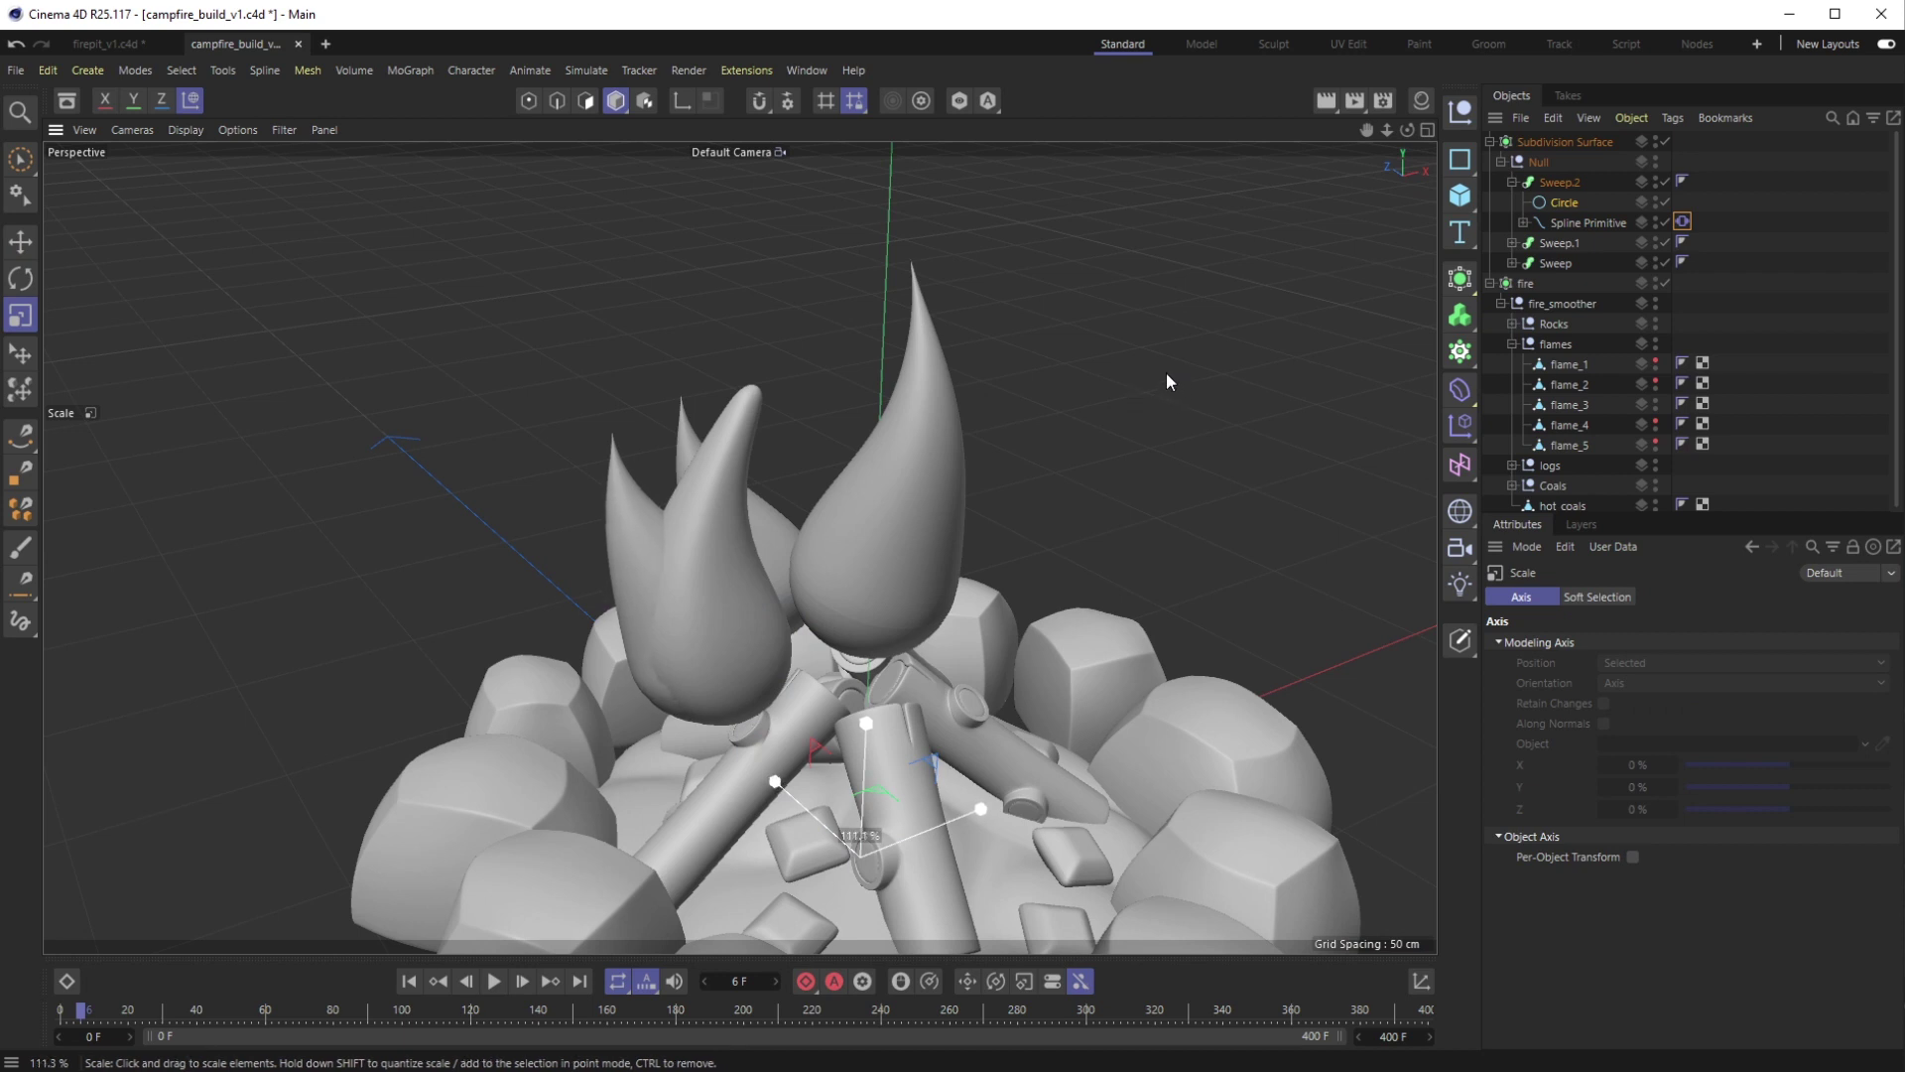
left_click(1569, 227)
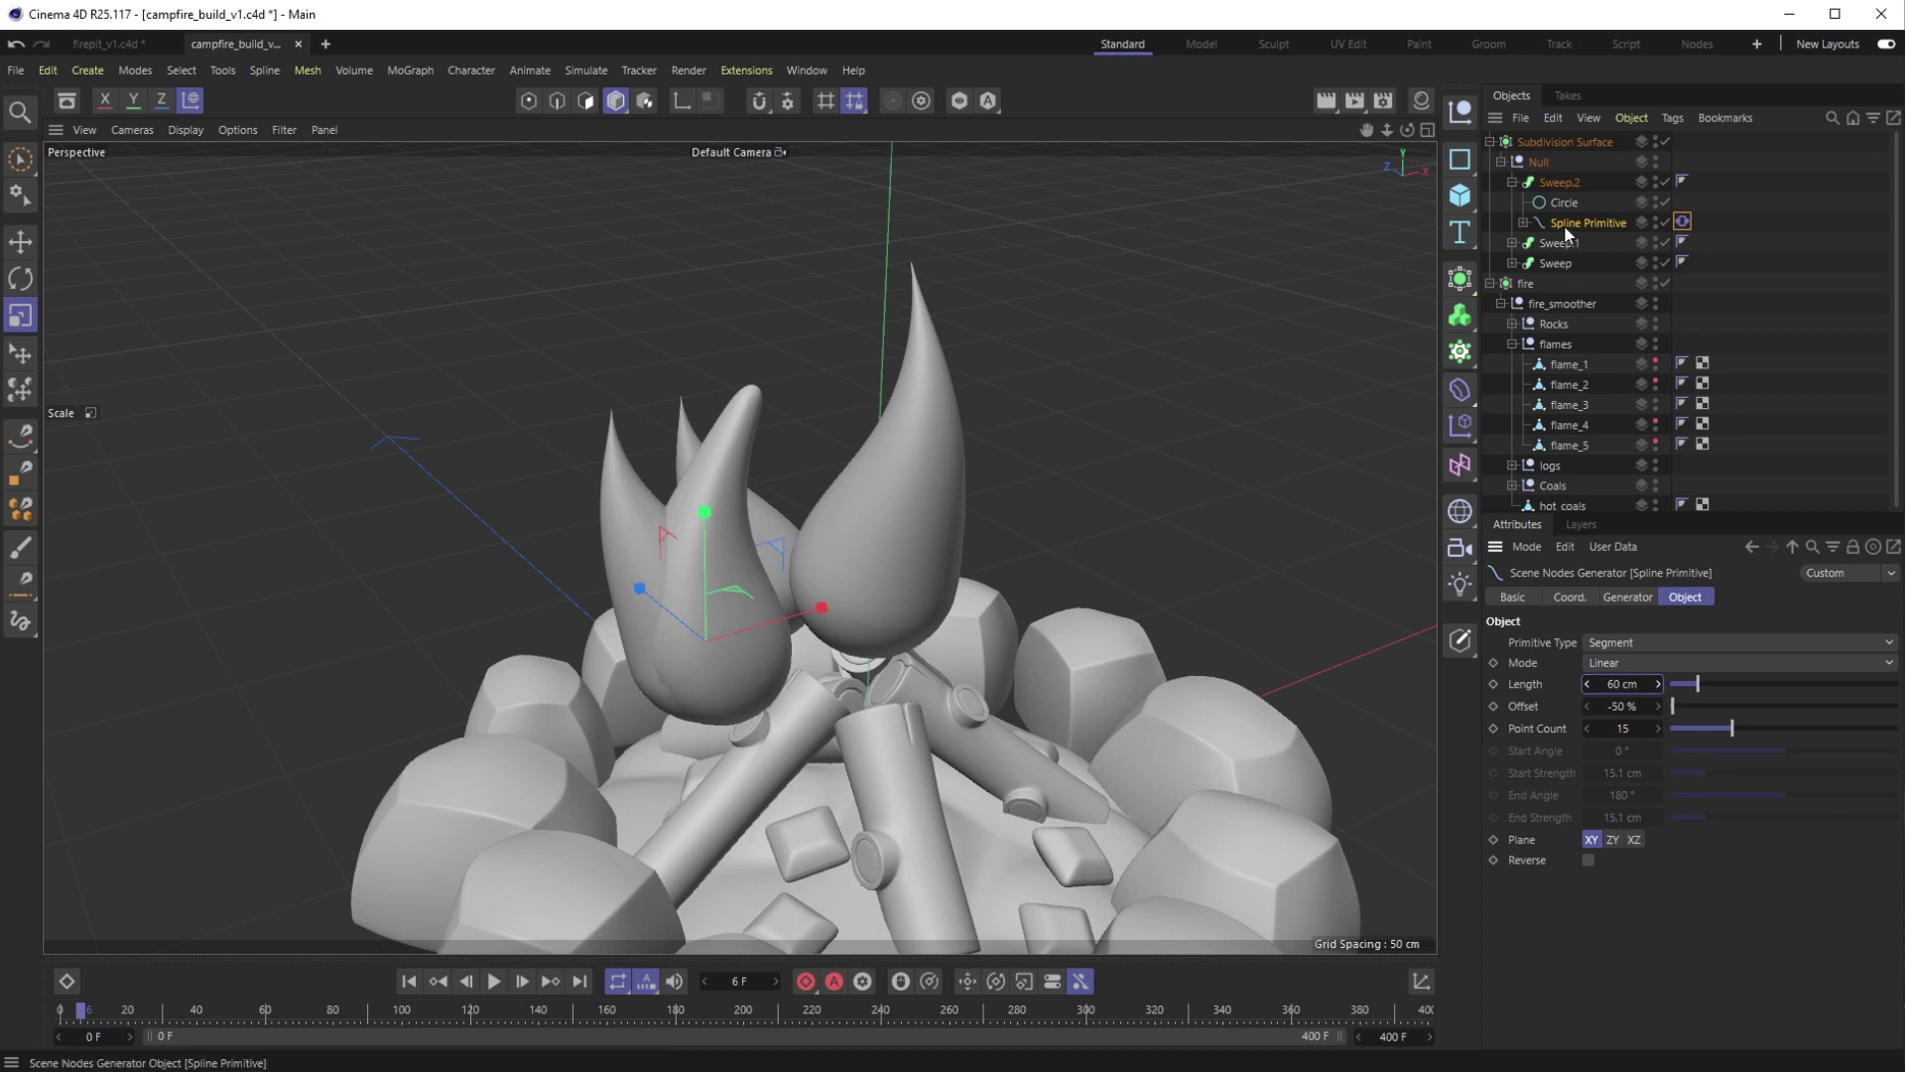
left_click(1524, 223)
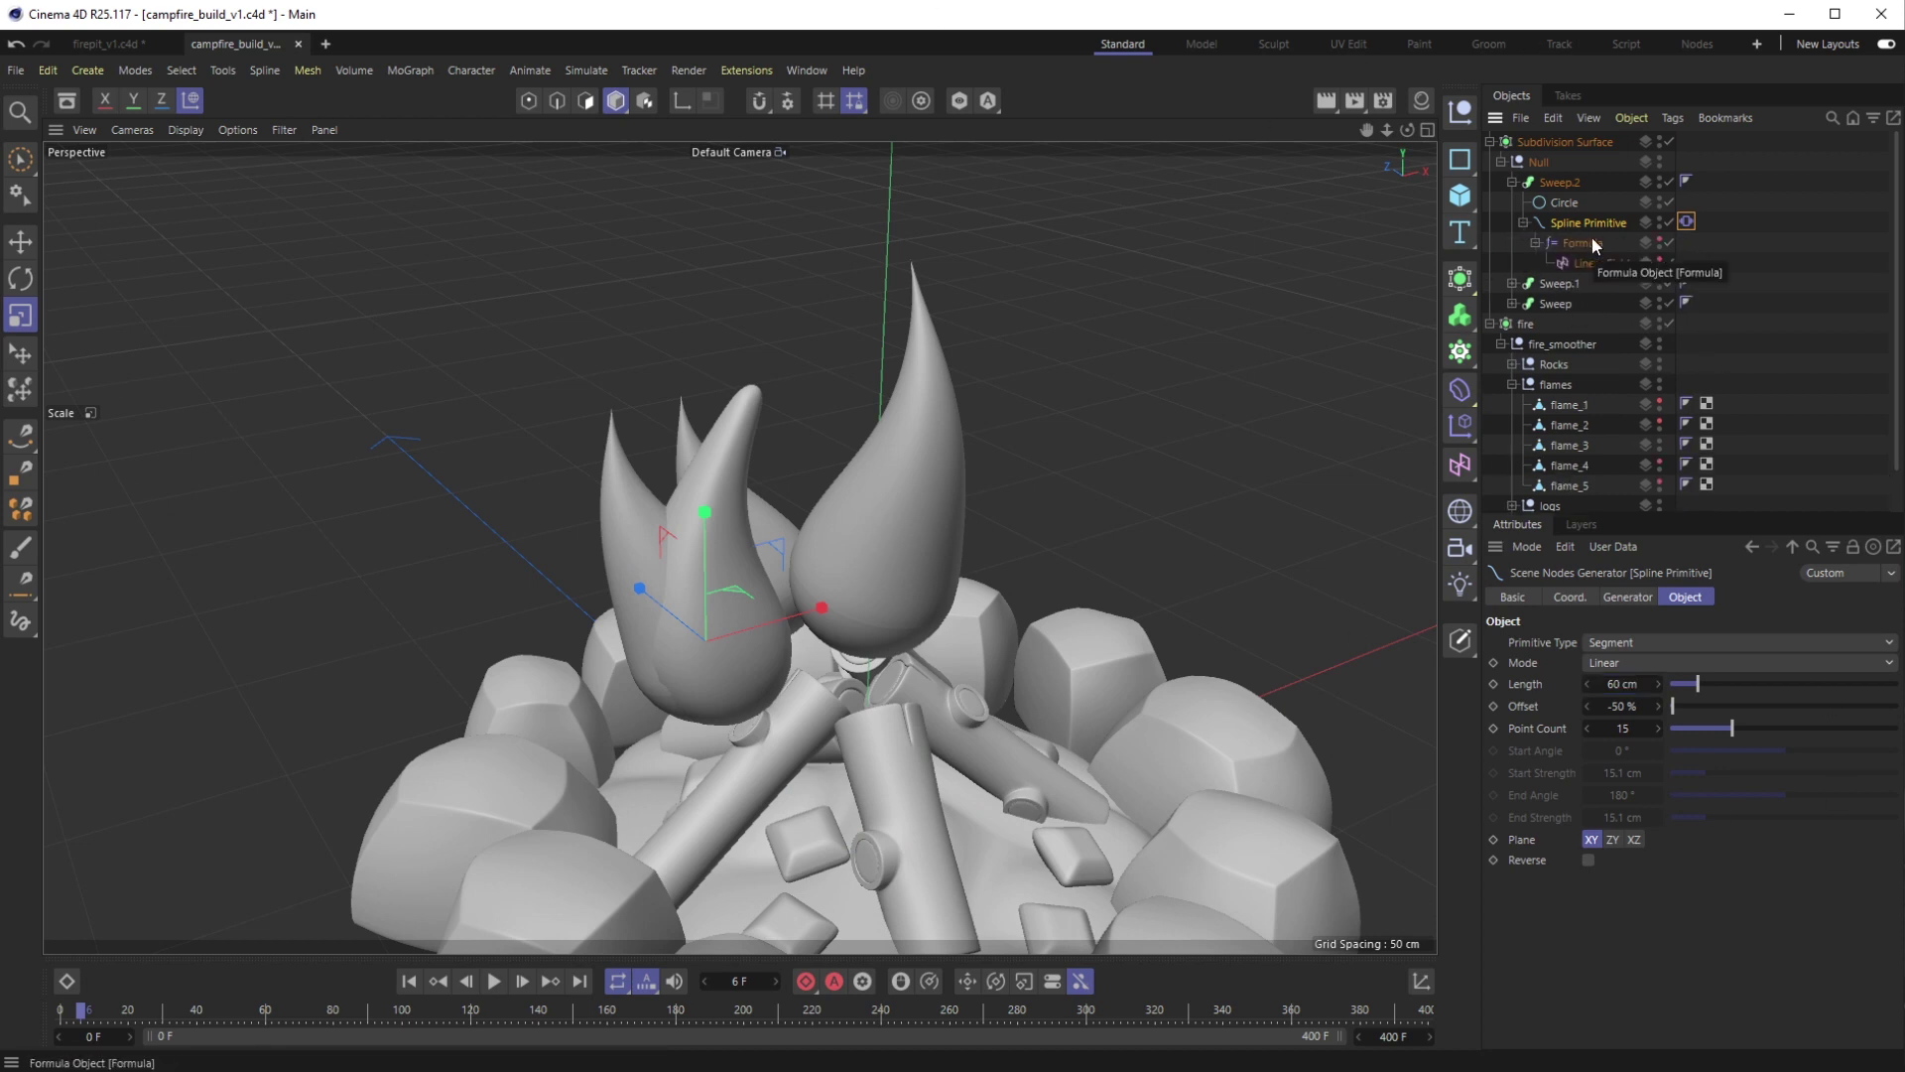
left_click(1591, 242)
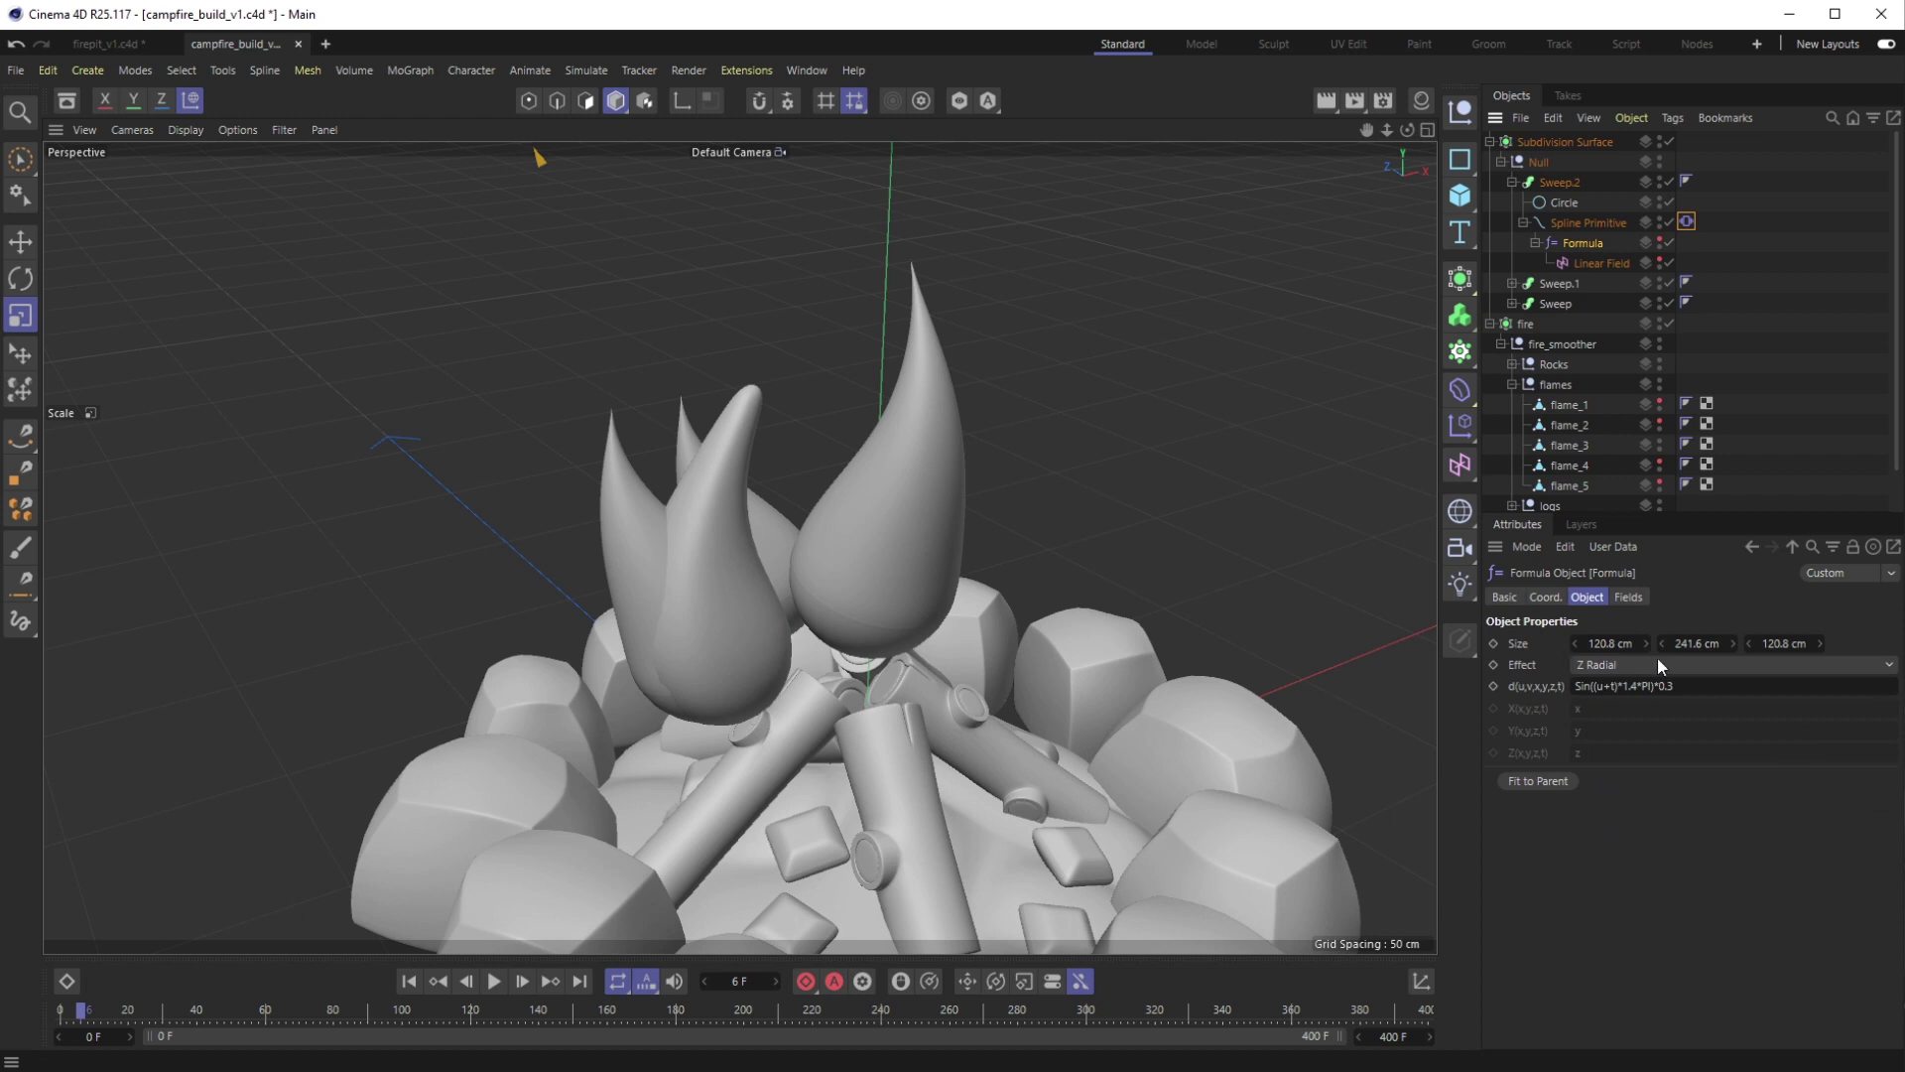
left_click(493, 981)
left_click_drag(830, 482, 1109, 444, "alt")
left_click_drag(893, 622, 814, 635, "alt")
left_click(1618, 663)
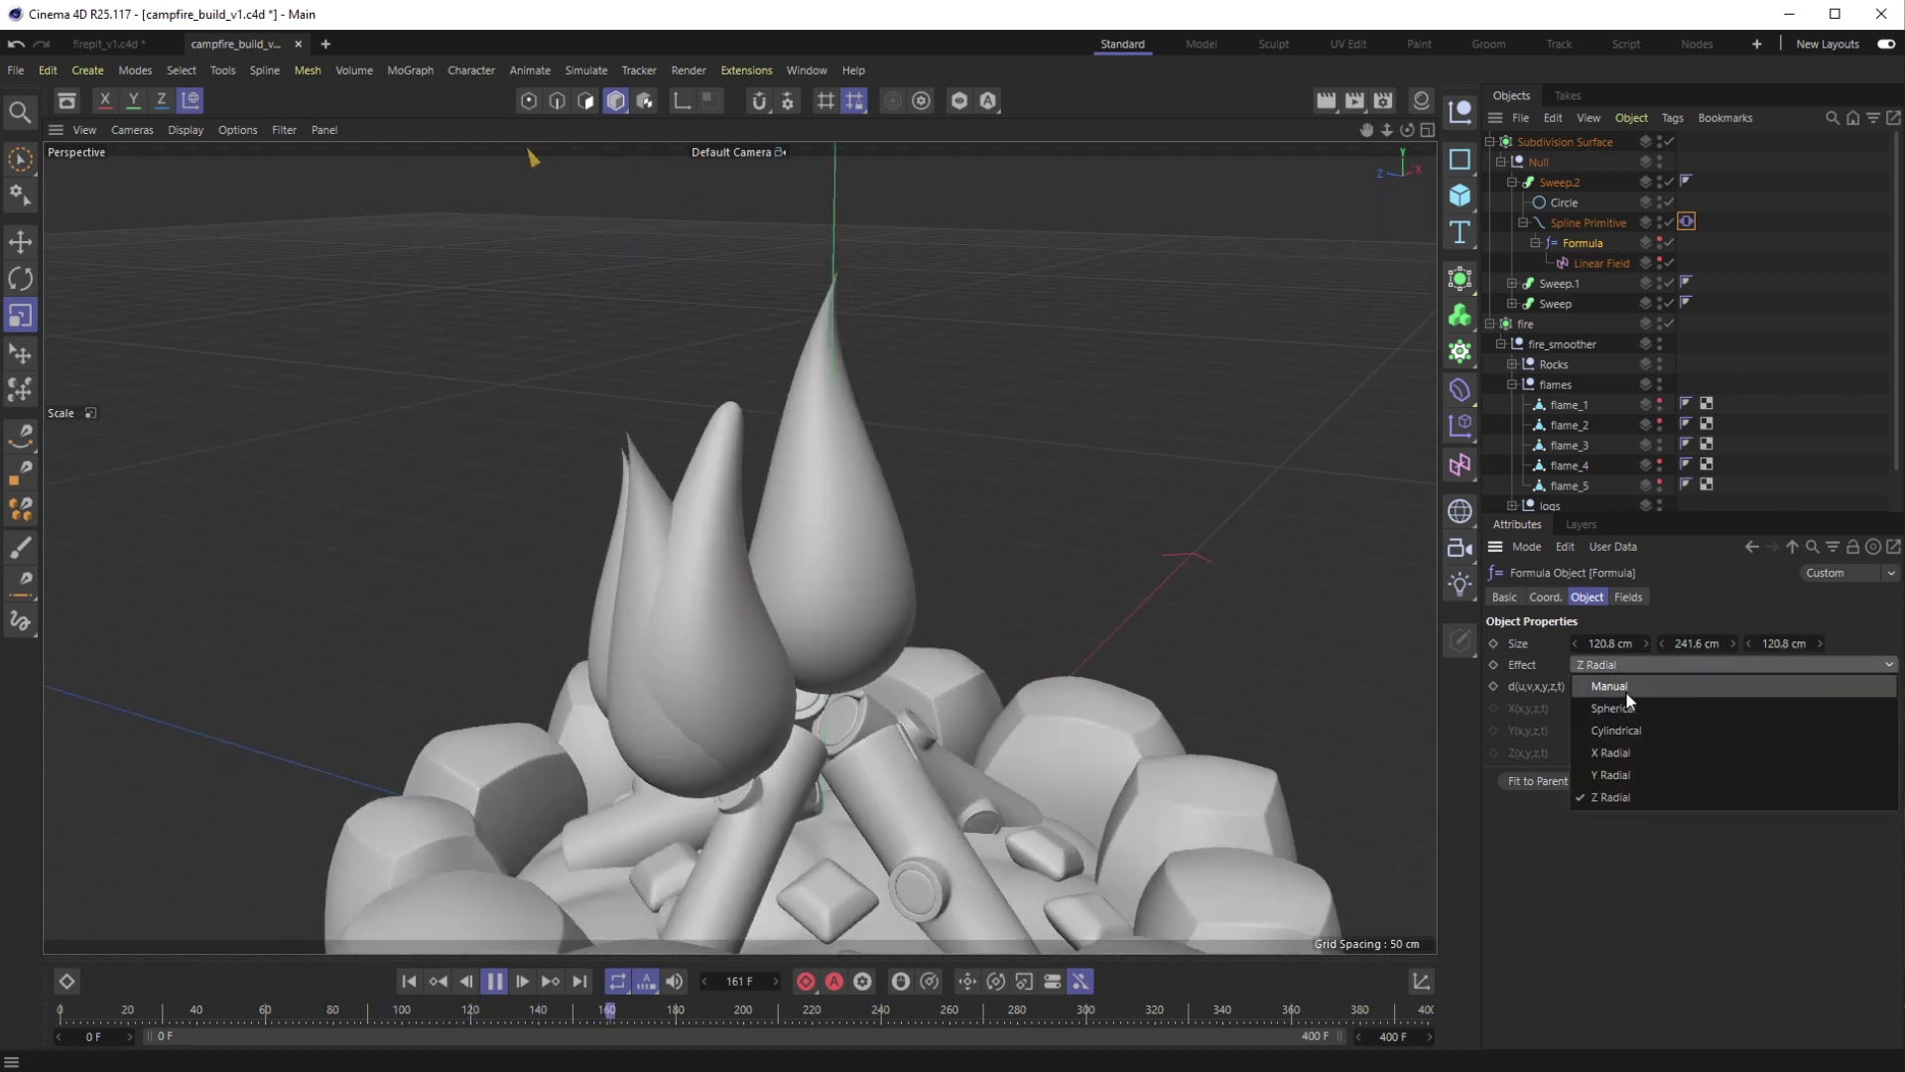
left_click(1645, 756)
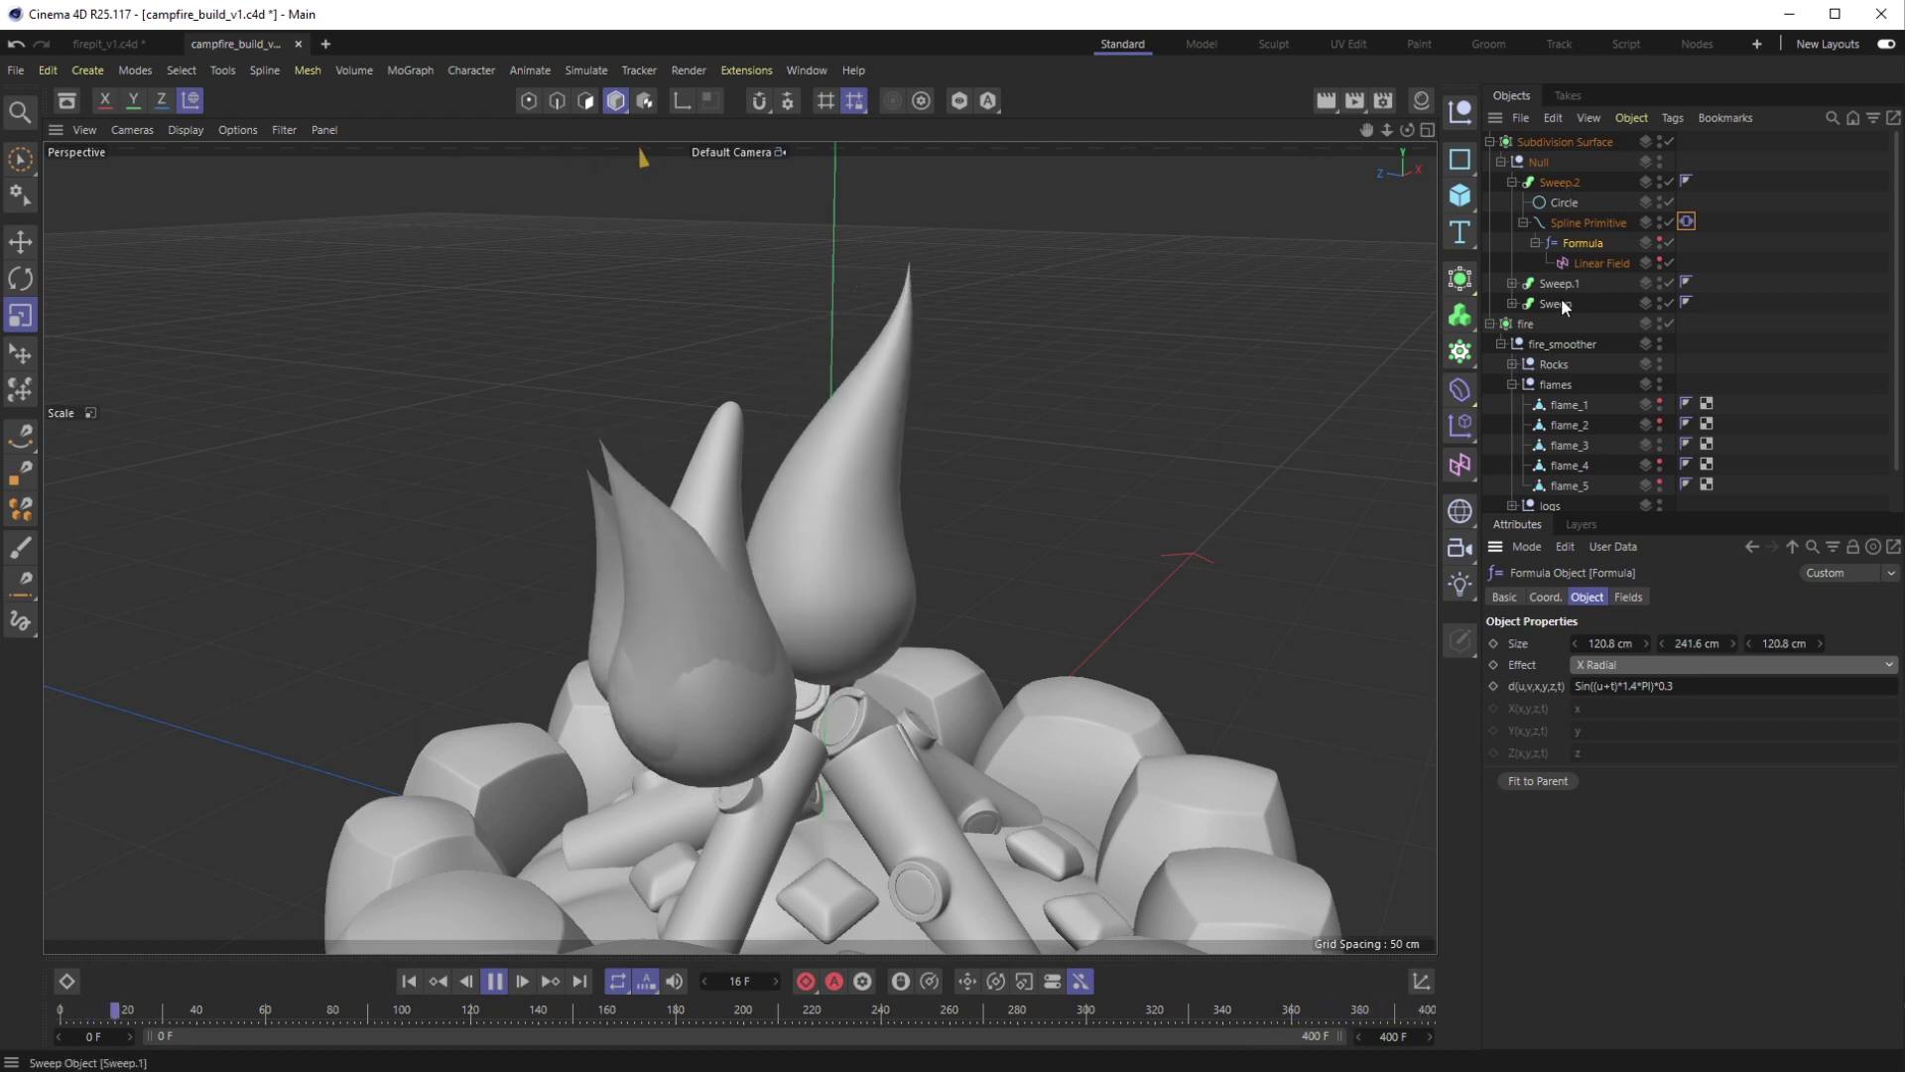
Raise Sweep.2's Vibrate seed to 8 and collapse its hierarchy
left_click(1686, 221)
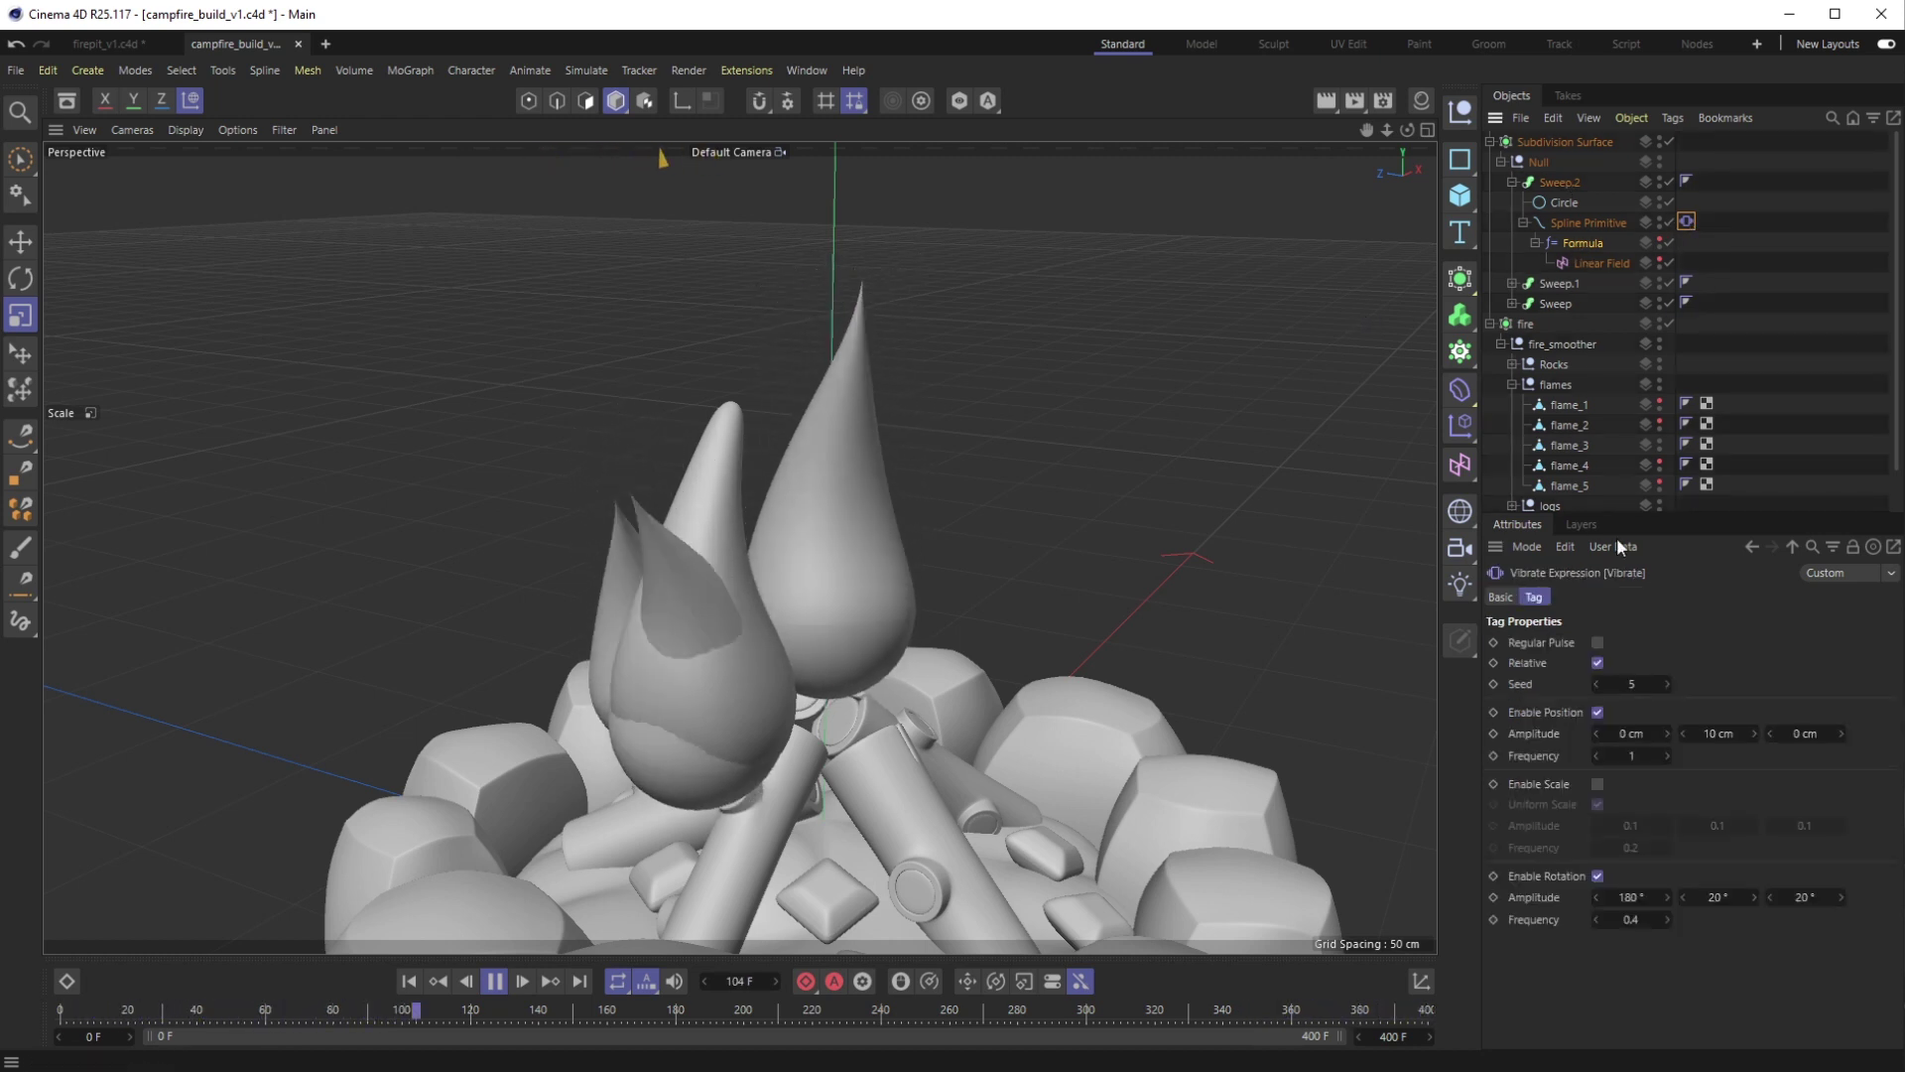
left_click(1666, 678)
left_click(1668, 681)
left_click(1669, 682)
left_click_drag(702, 632, 1118, 641, "alt")
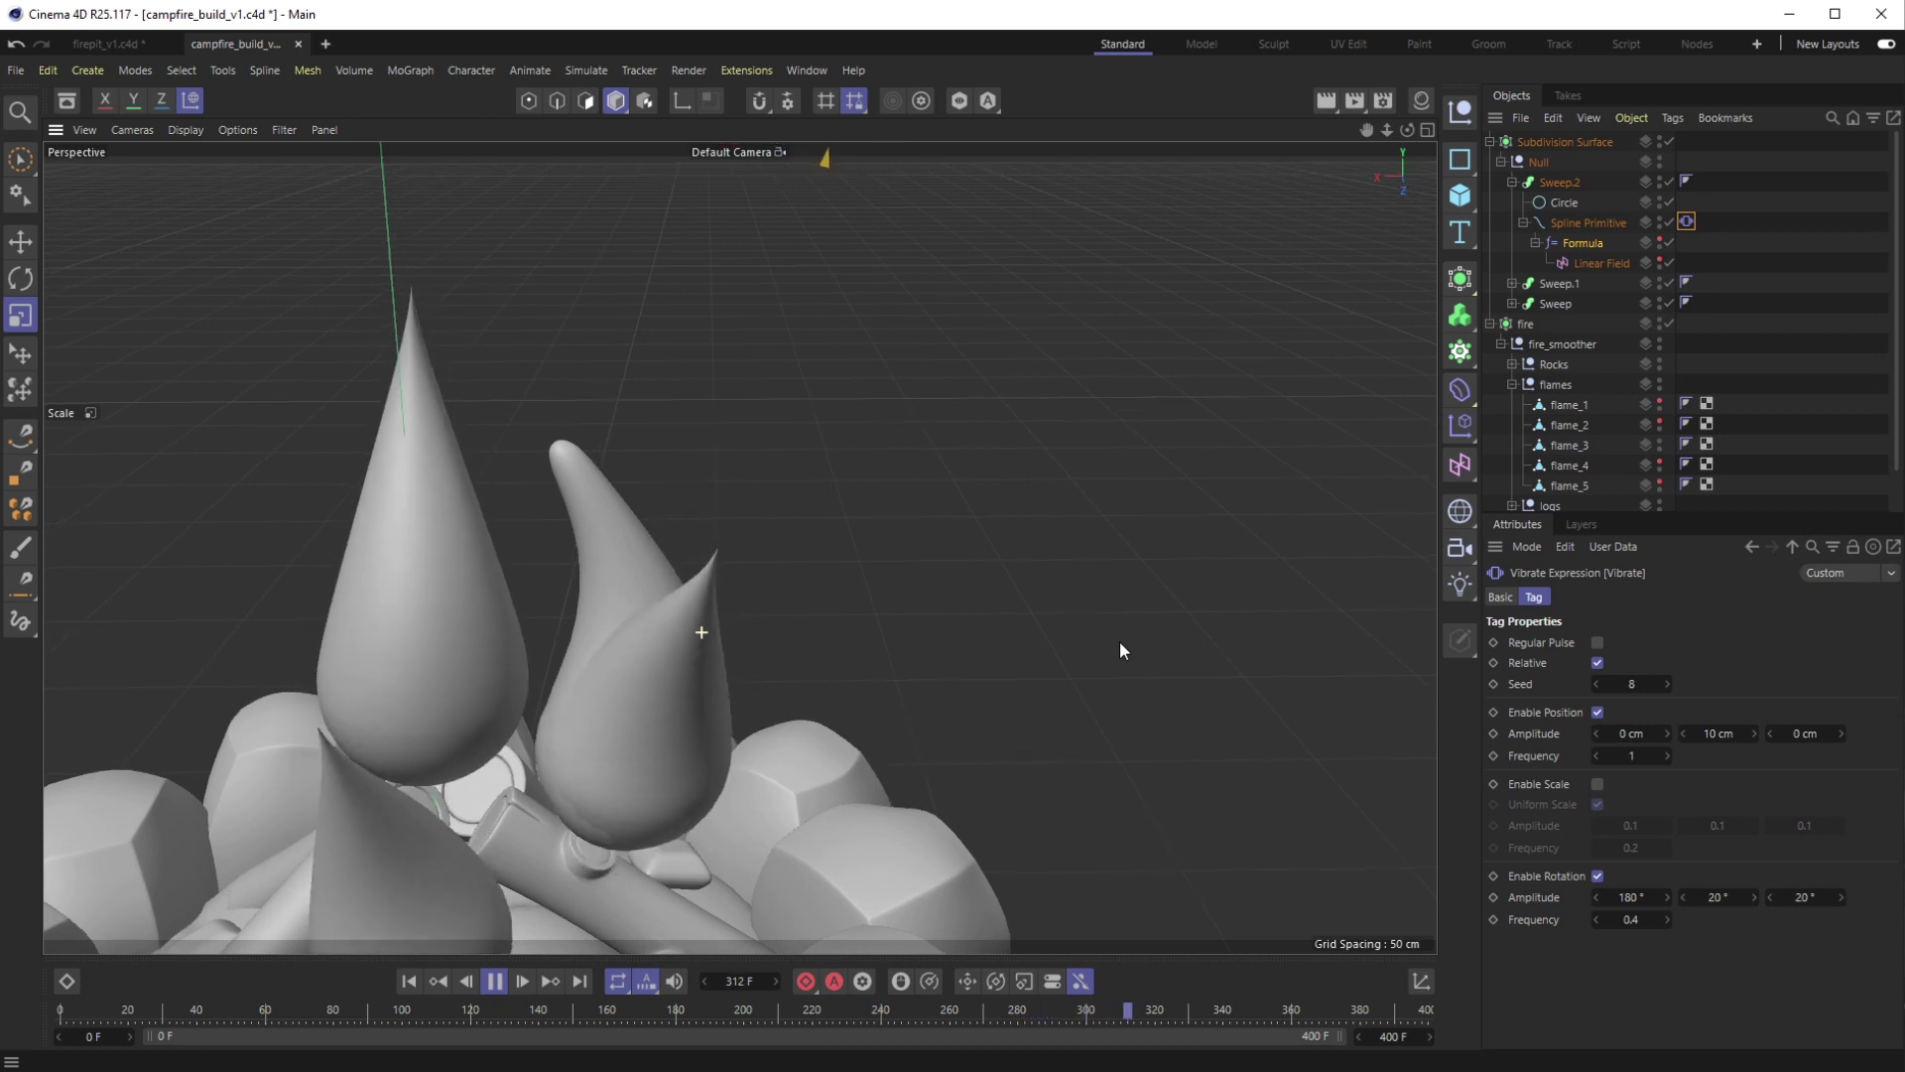
left_click_drag(1120, 650, 1045, 635, "alt")
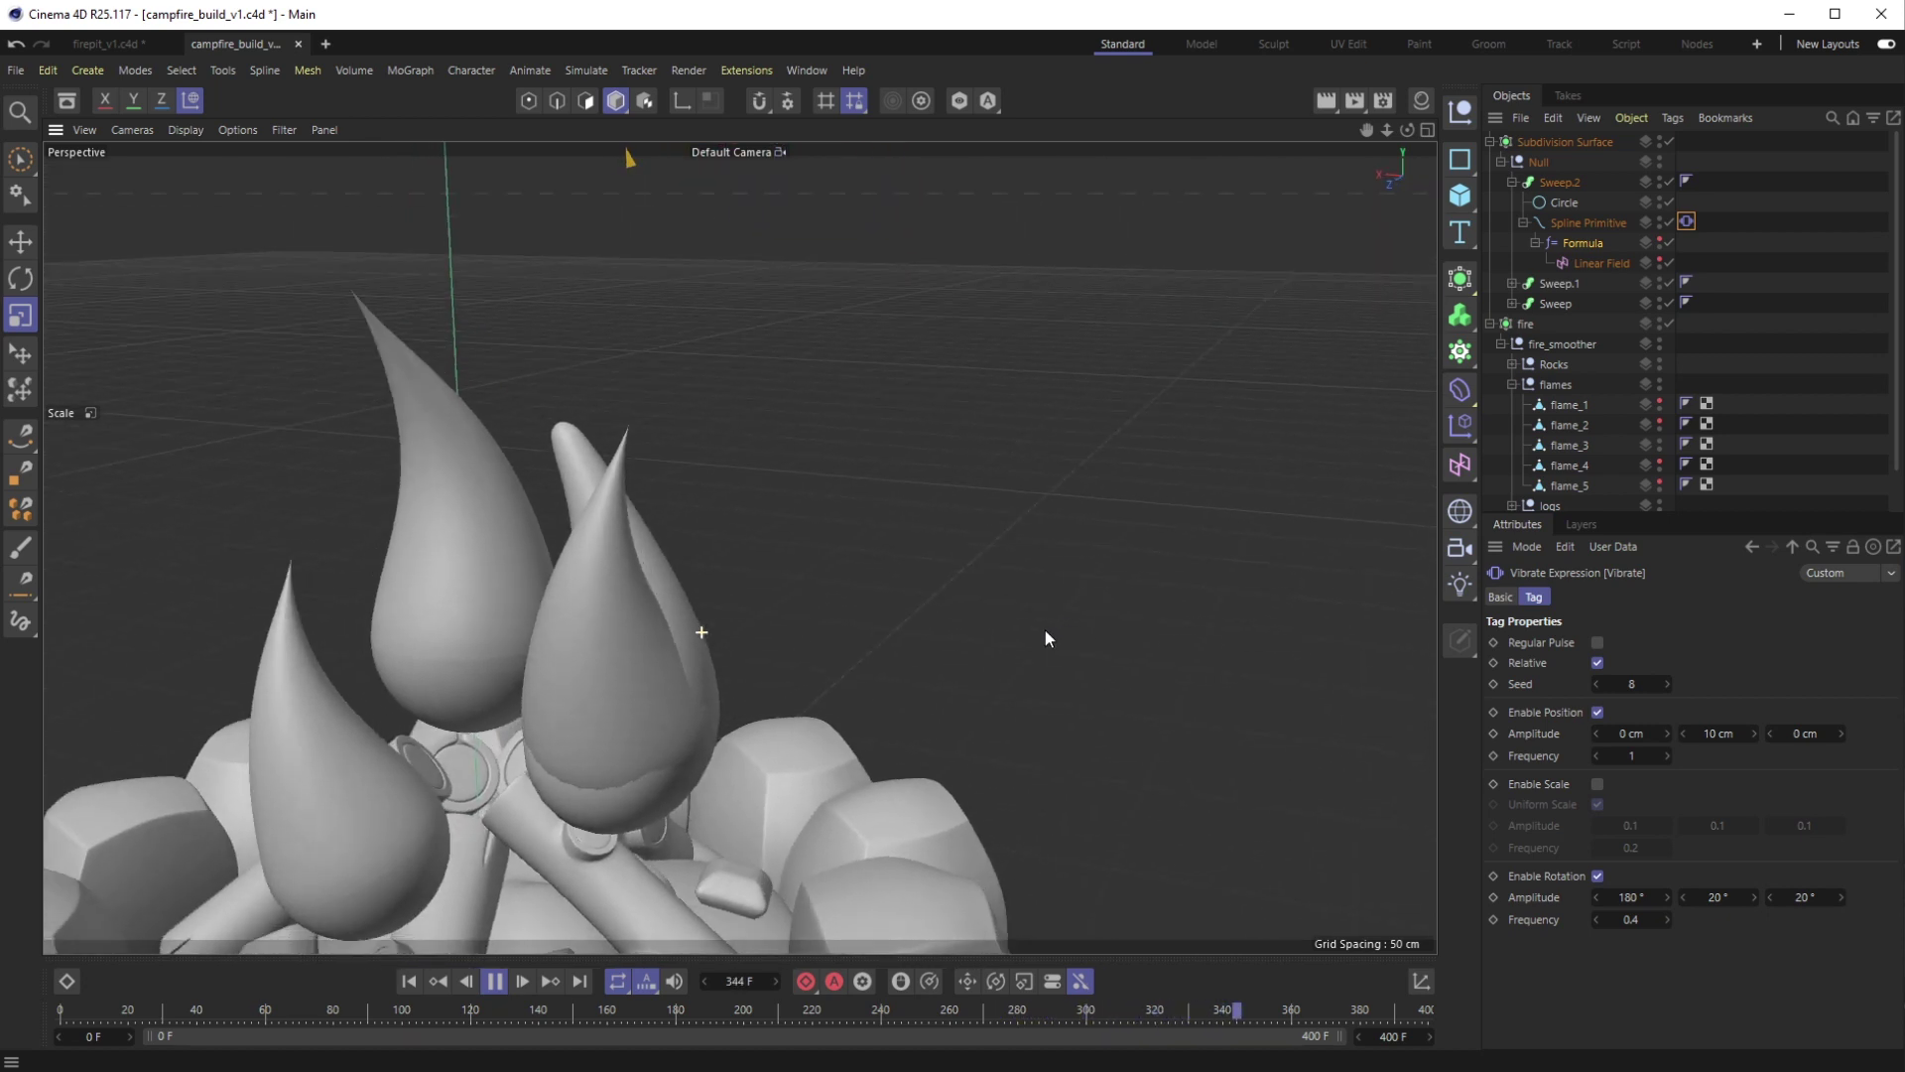
left_click(1511, 182)
left_click(1533, 185)
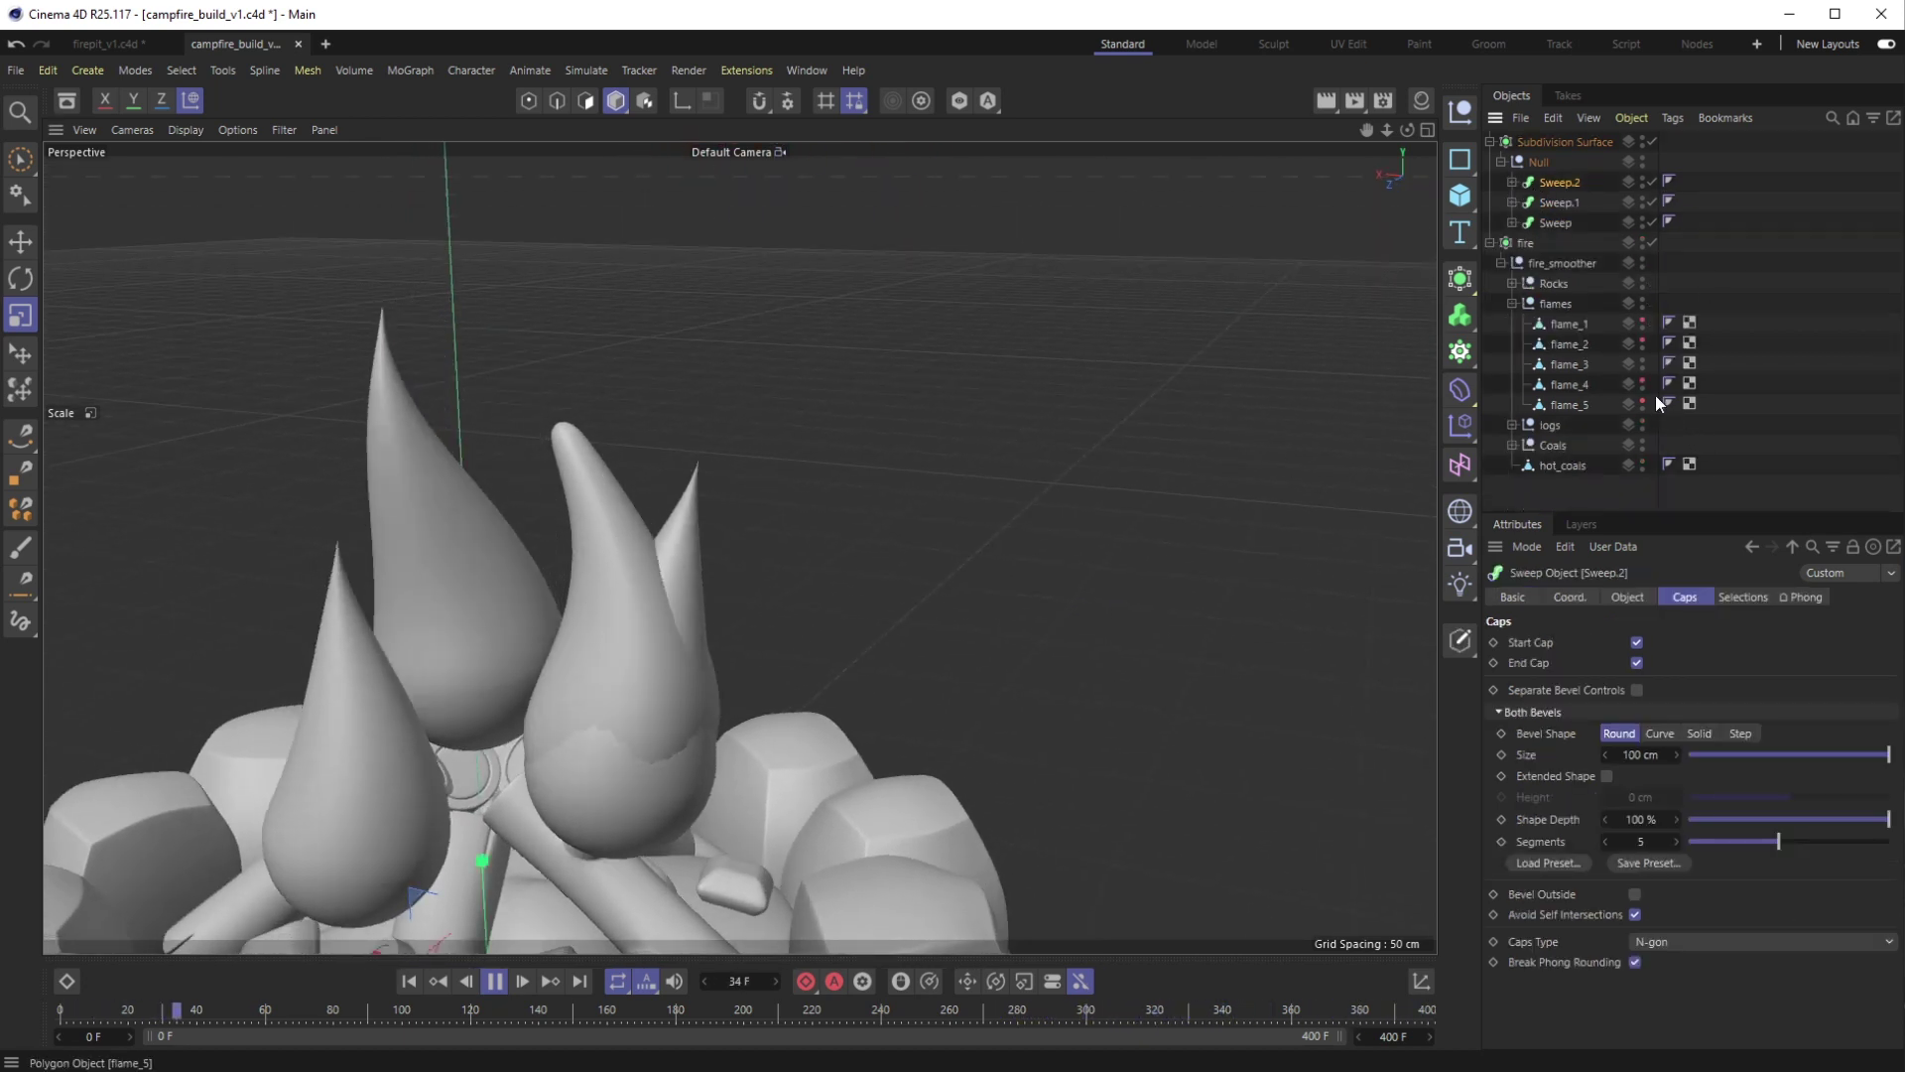
Hide flame_3 and Ctrl-drag the swept flame to create Sweep.3 under Null
double_click(1641, 361)
left_click(1677, 488)
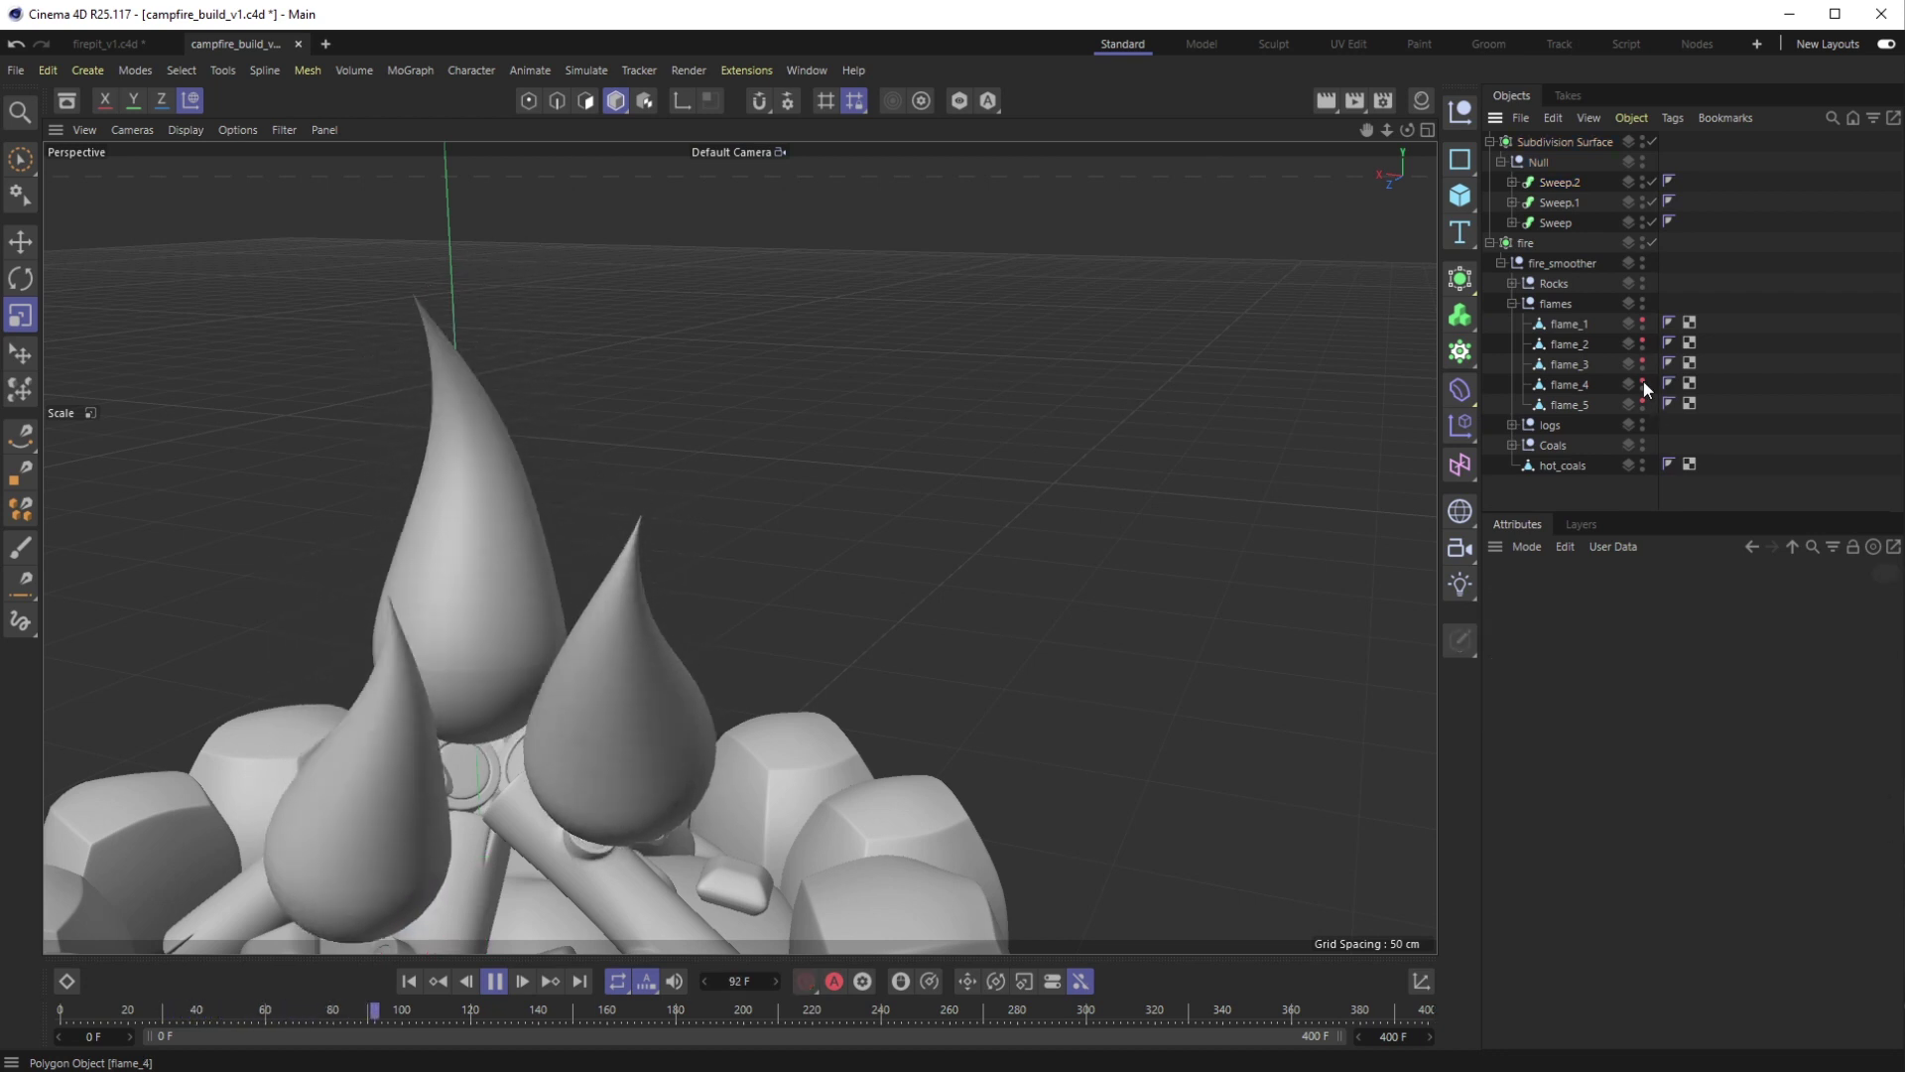
left_click(1588, 363)
left_click(1562, 203)
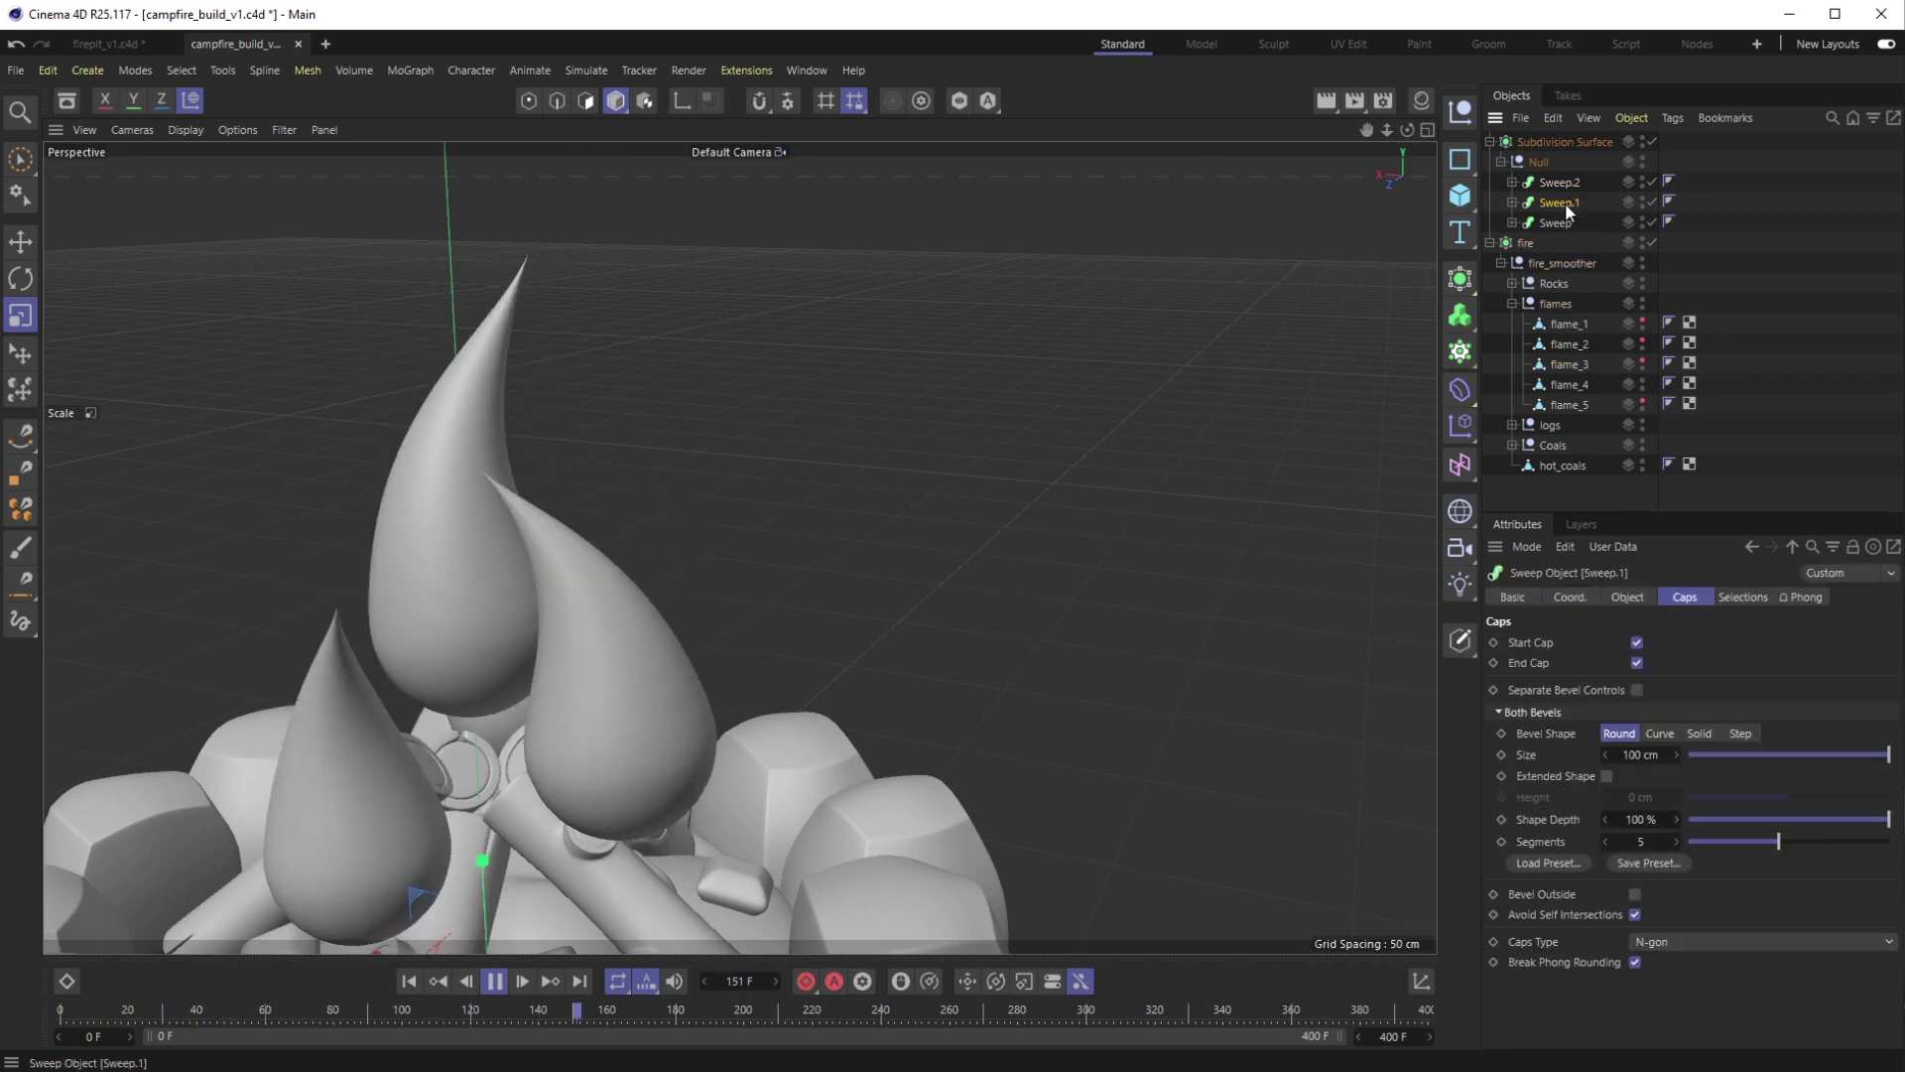
left_click_drag(1560, 184, 1559, 174)
left_click_drag(409, 641, 472, 367, "alt")
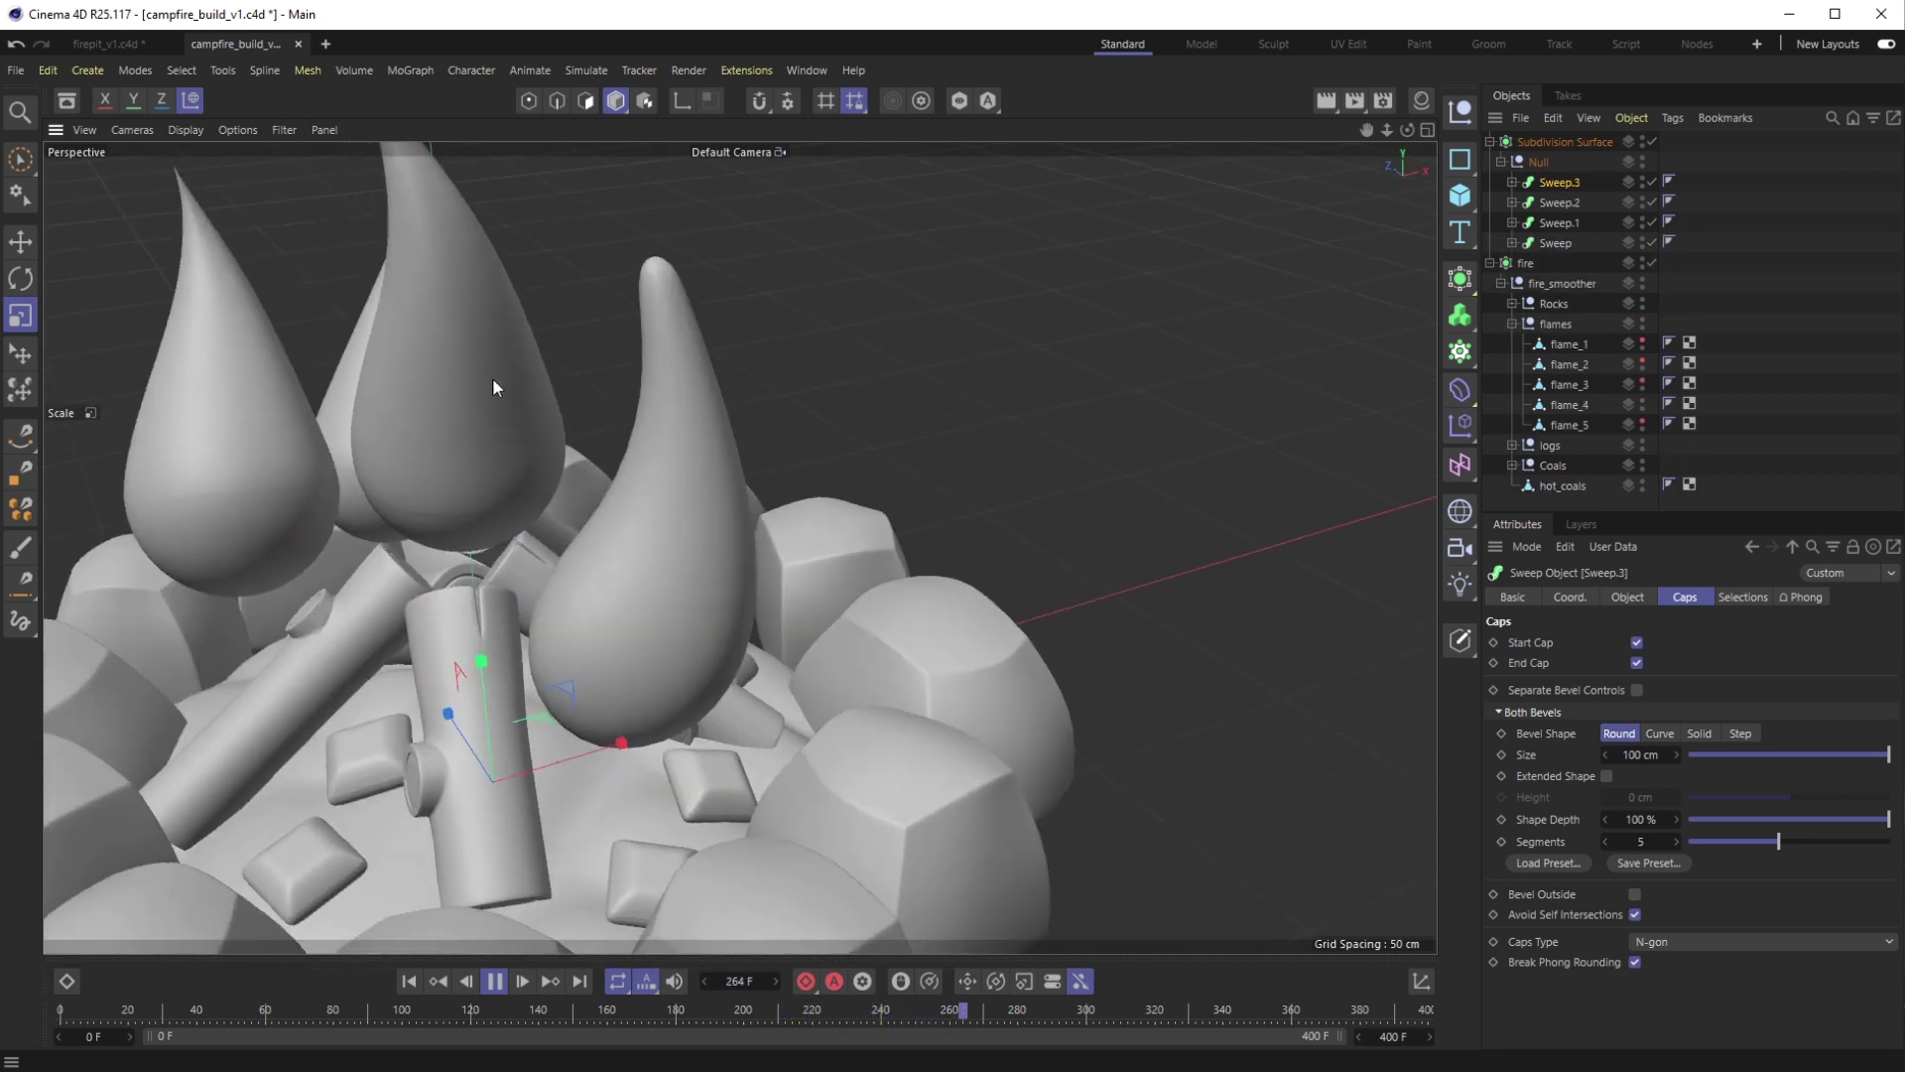
Move Sweep.3's path spline about 58 cm across and lower it toward the rocks
left_click(1512, 183)
left_click(1574, 223)
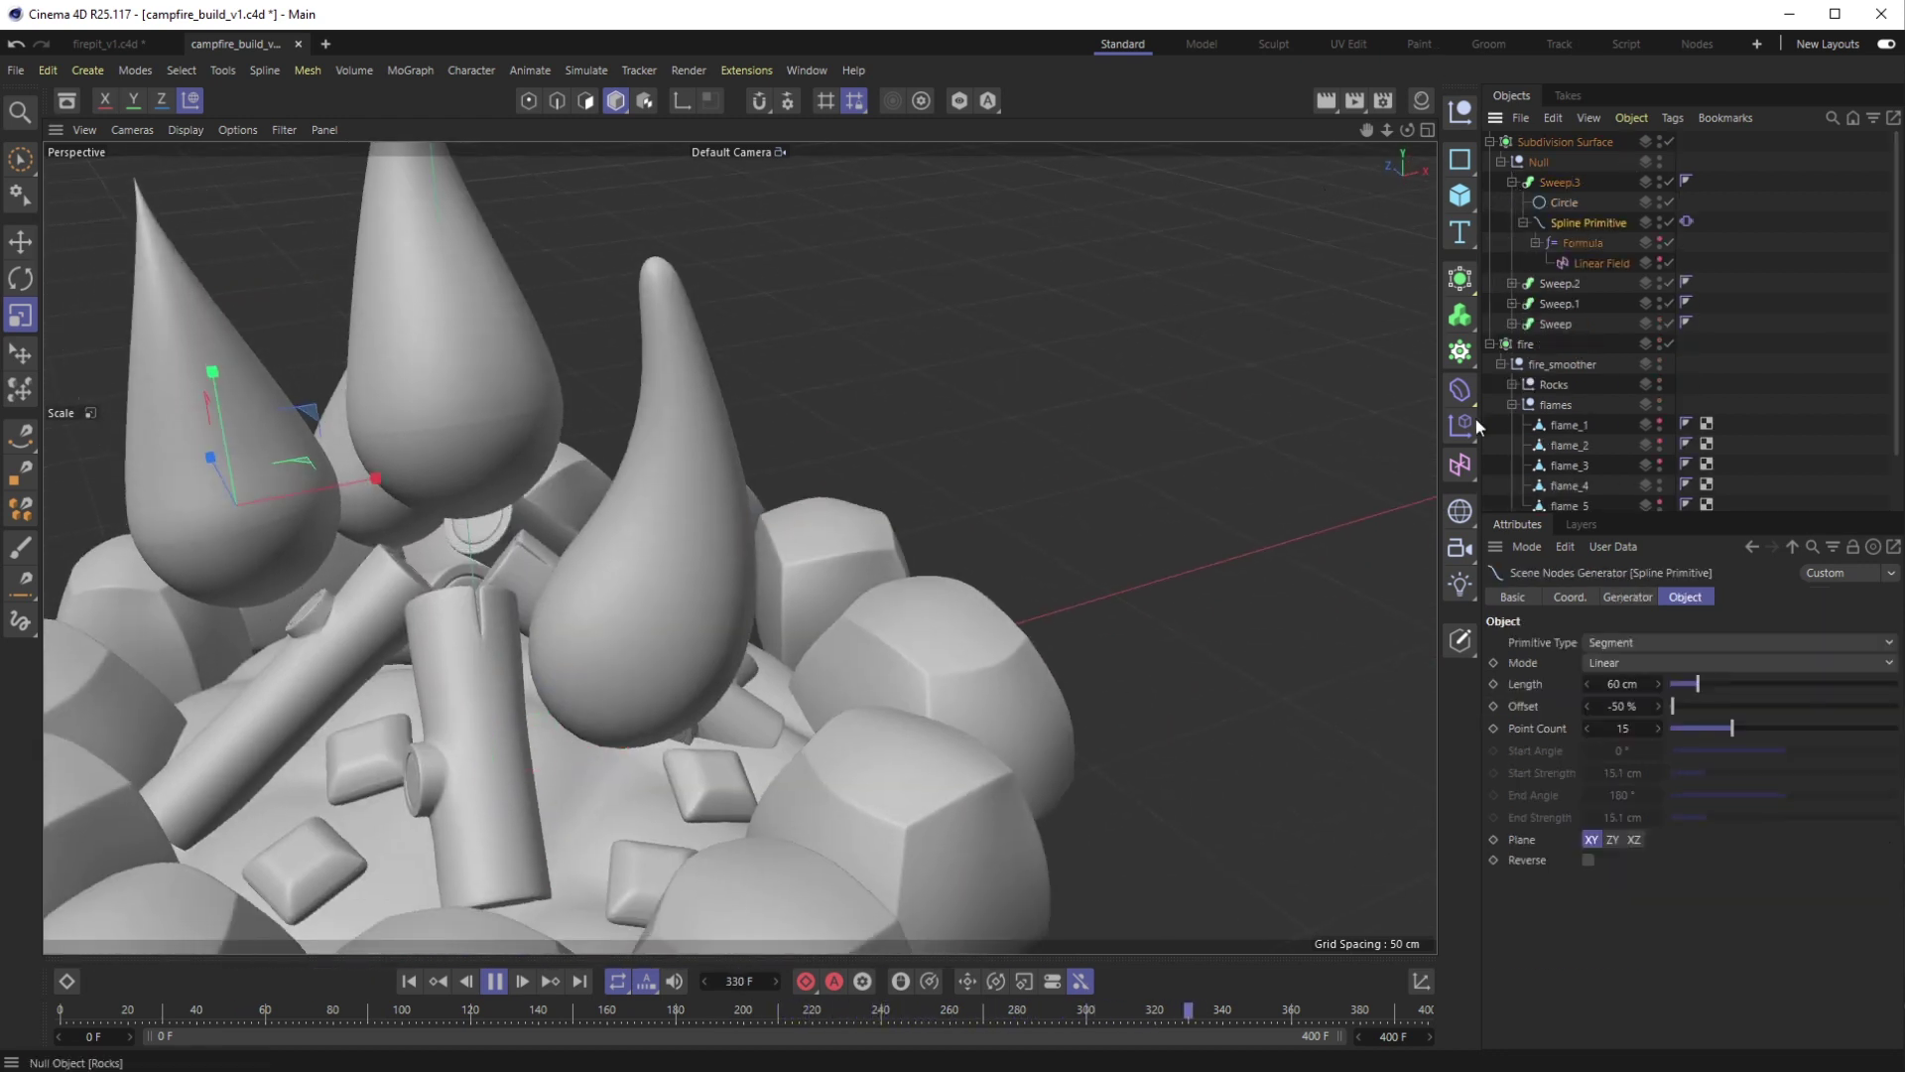
key("e")
left_click_drag(295, 503, 665, 467)
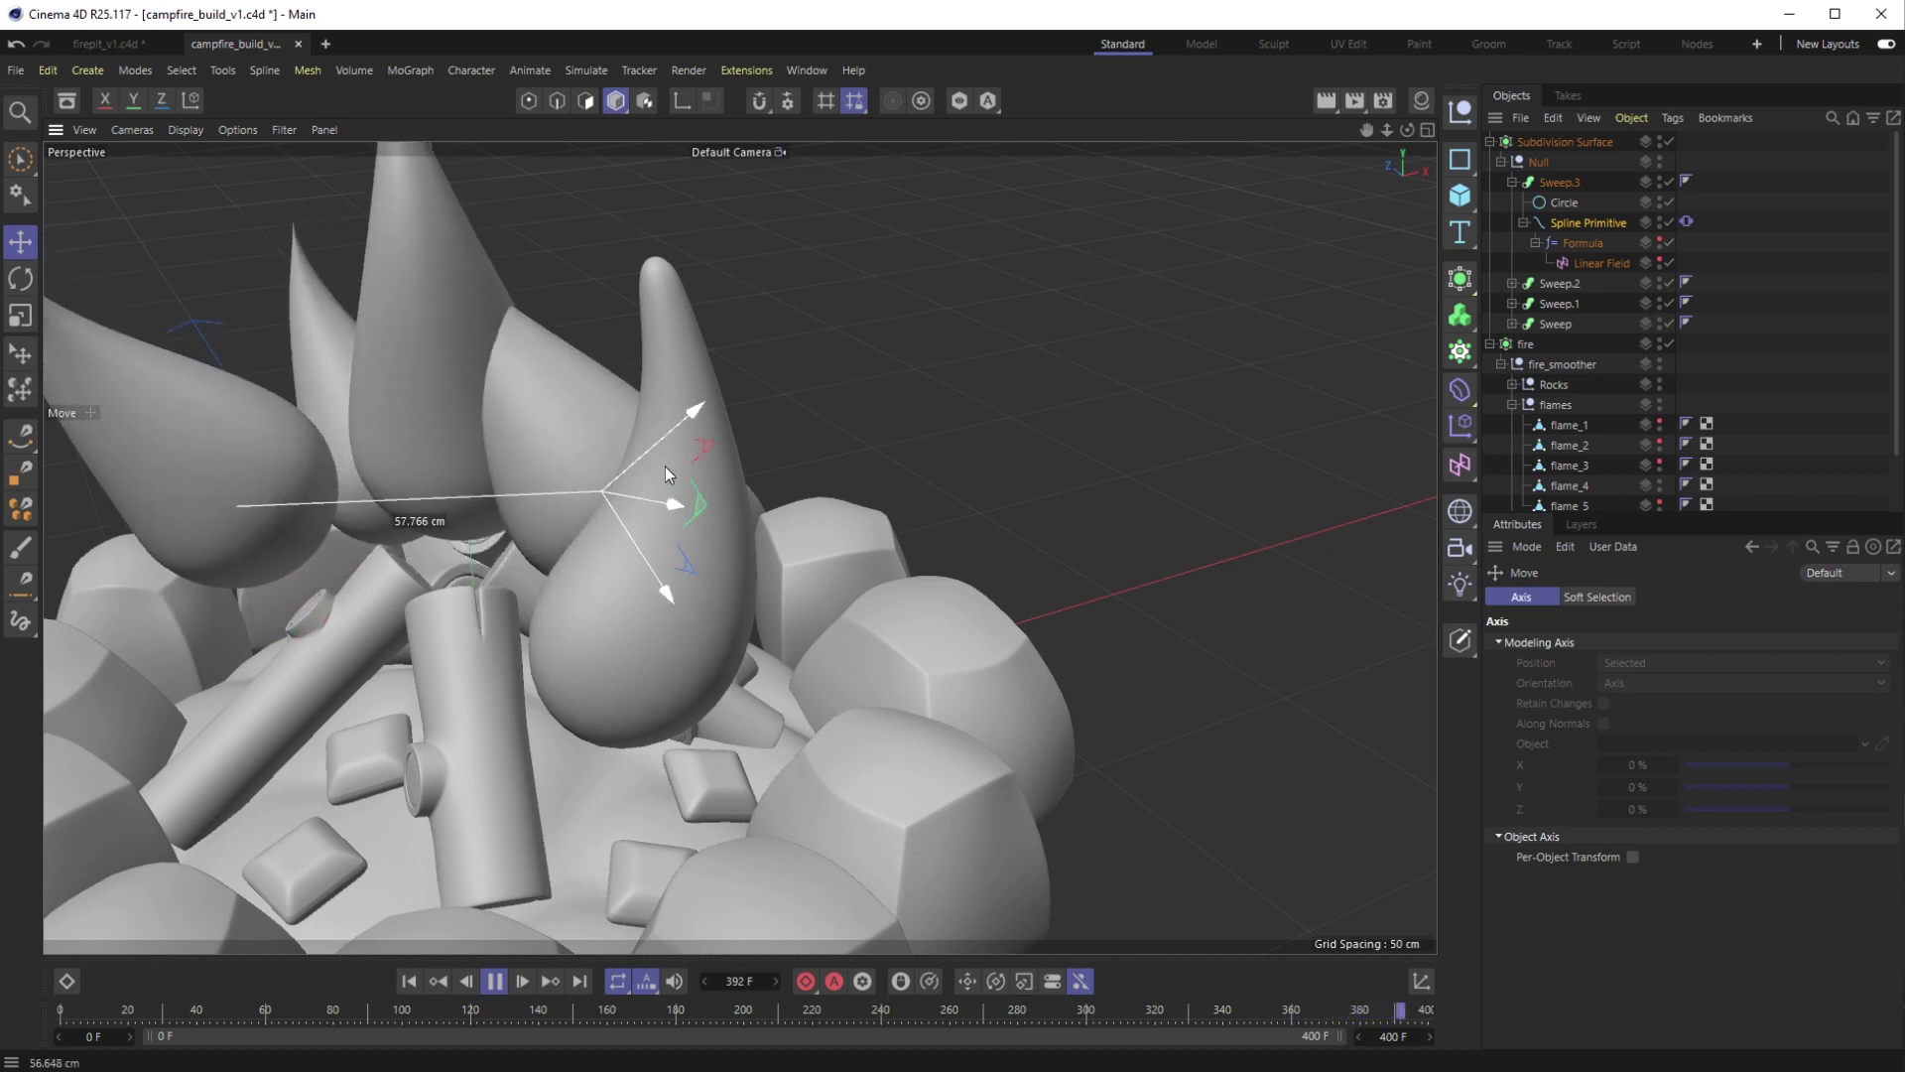
left_click(495, 982)
left_click_drag(710, 537, 808, 623)
left_click_drag(645, 706, 680, 695)
left_click_drag(574, 827, 288, 745)
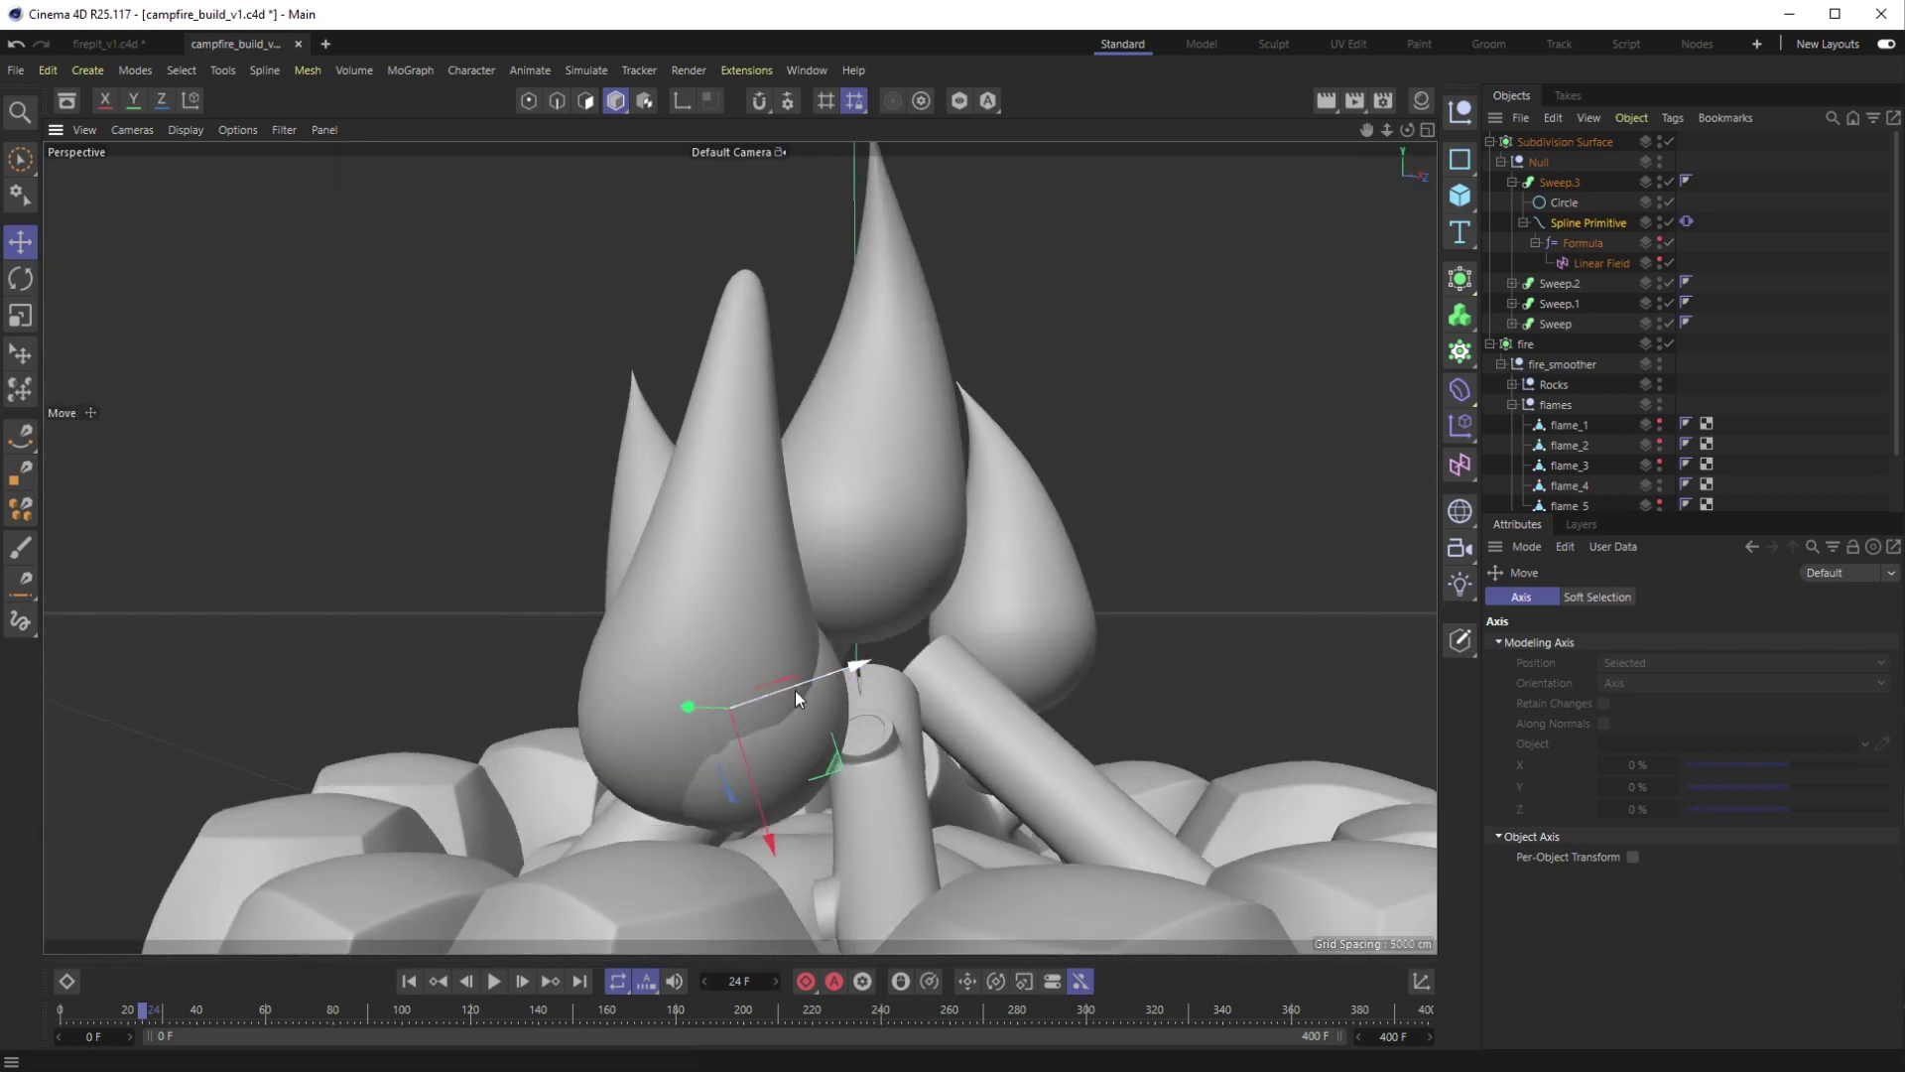
left_click_drag(776, 684, 776, 684)
Tilt the new flame and fine-tune its position among the logs
mouse_move(670, 729)
left_mouse_down("alt")
mouse_move(795, 770)
mouse_move(719, 760)
mouse_move(668, 704)
left_mouse_up("alt")
left_click_drag(621, 587, 658, 619)
left_click_drag(677, 680, 887, 701, "alt")
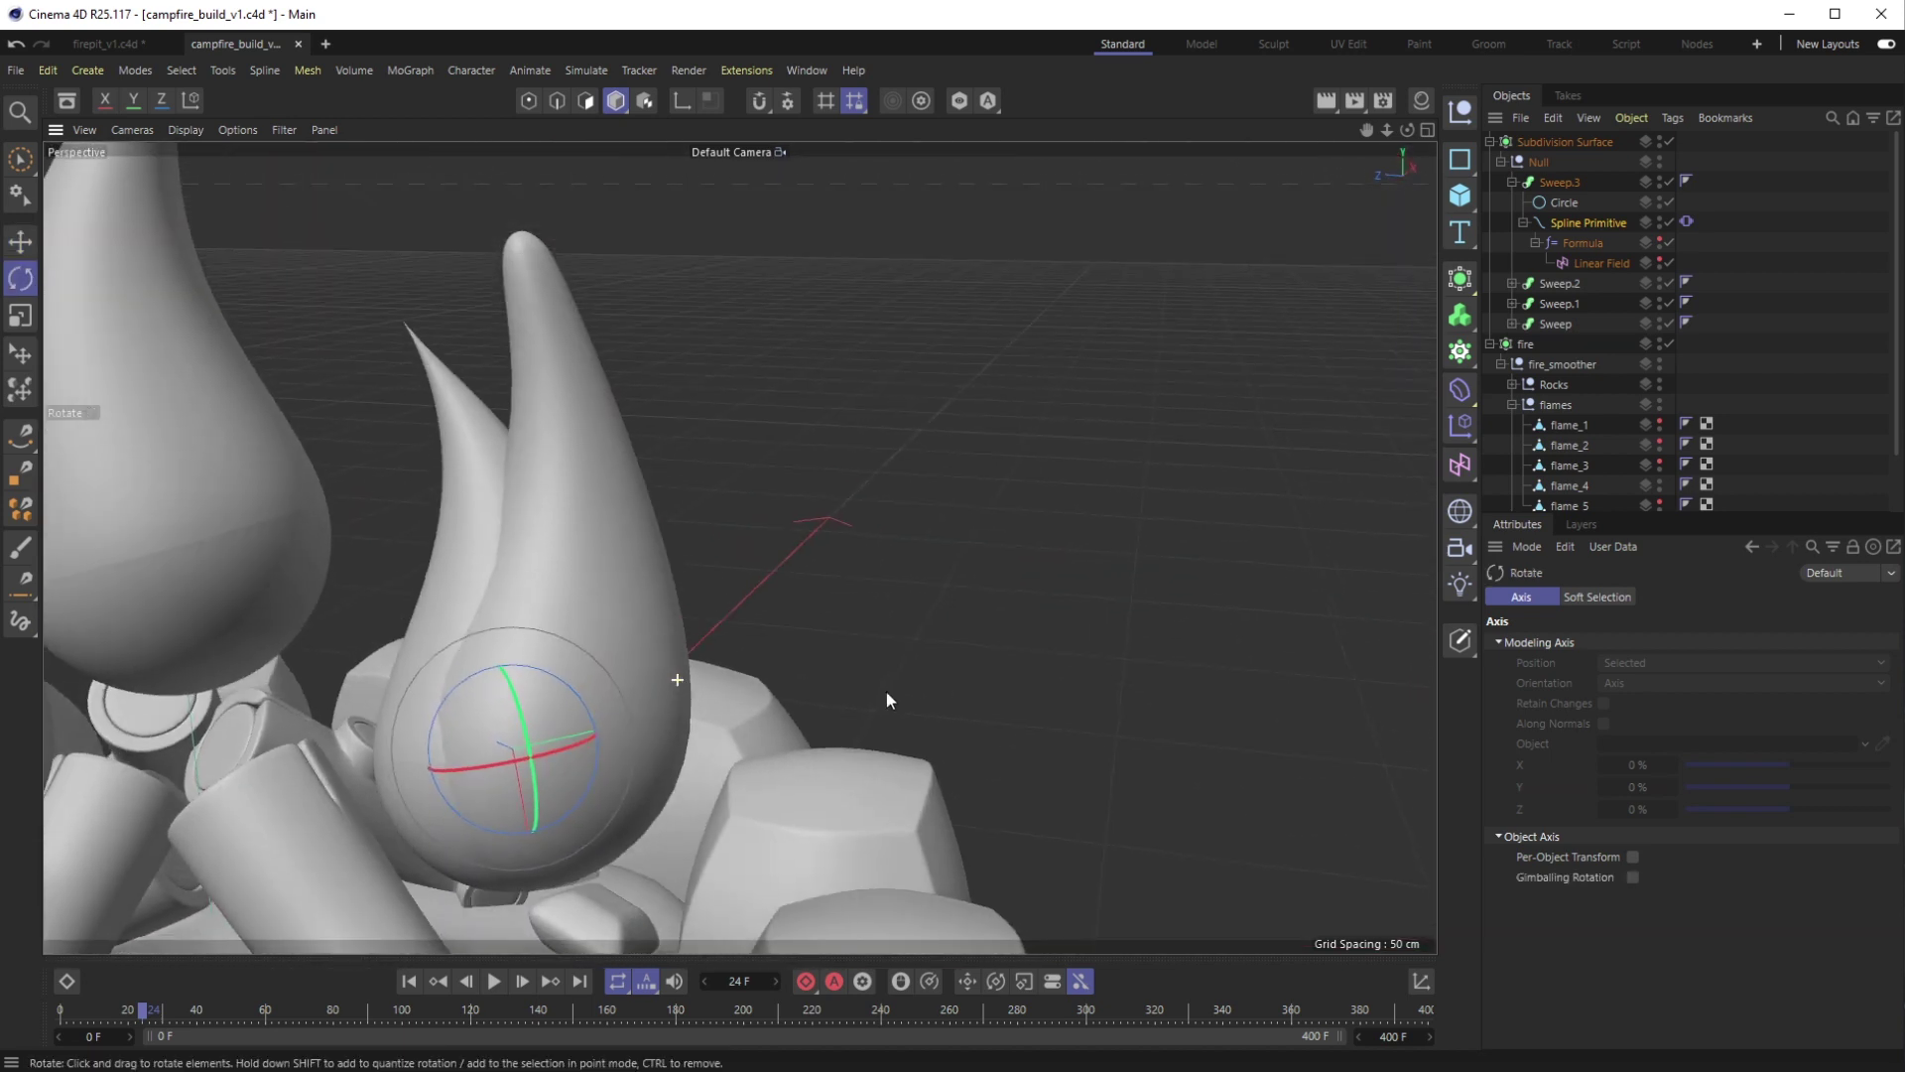
key("e")
mouse_move(591, 736)
left_mouse_down()
mouse_move(633, 741)
mouse_move(325, 691)
mouse_move(600, 730)
left_mouse_up()
scroll(599, 729, "down", 5)
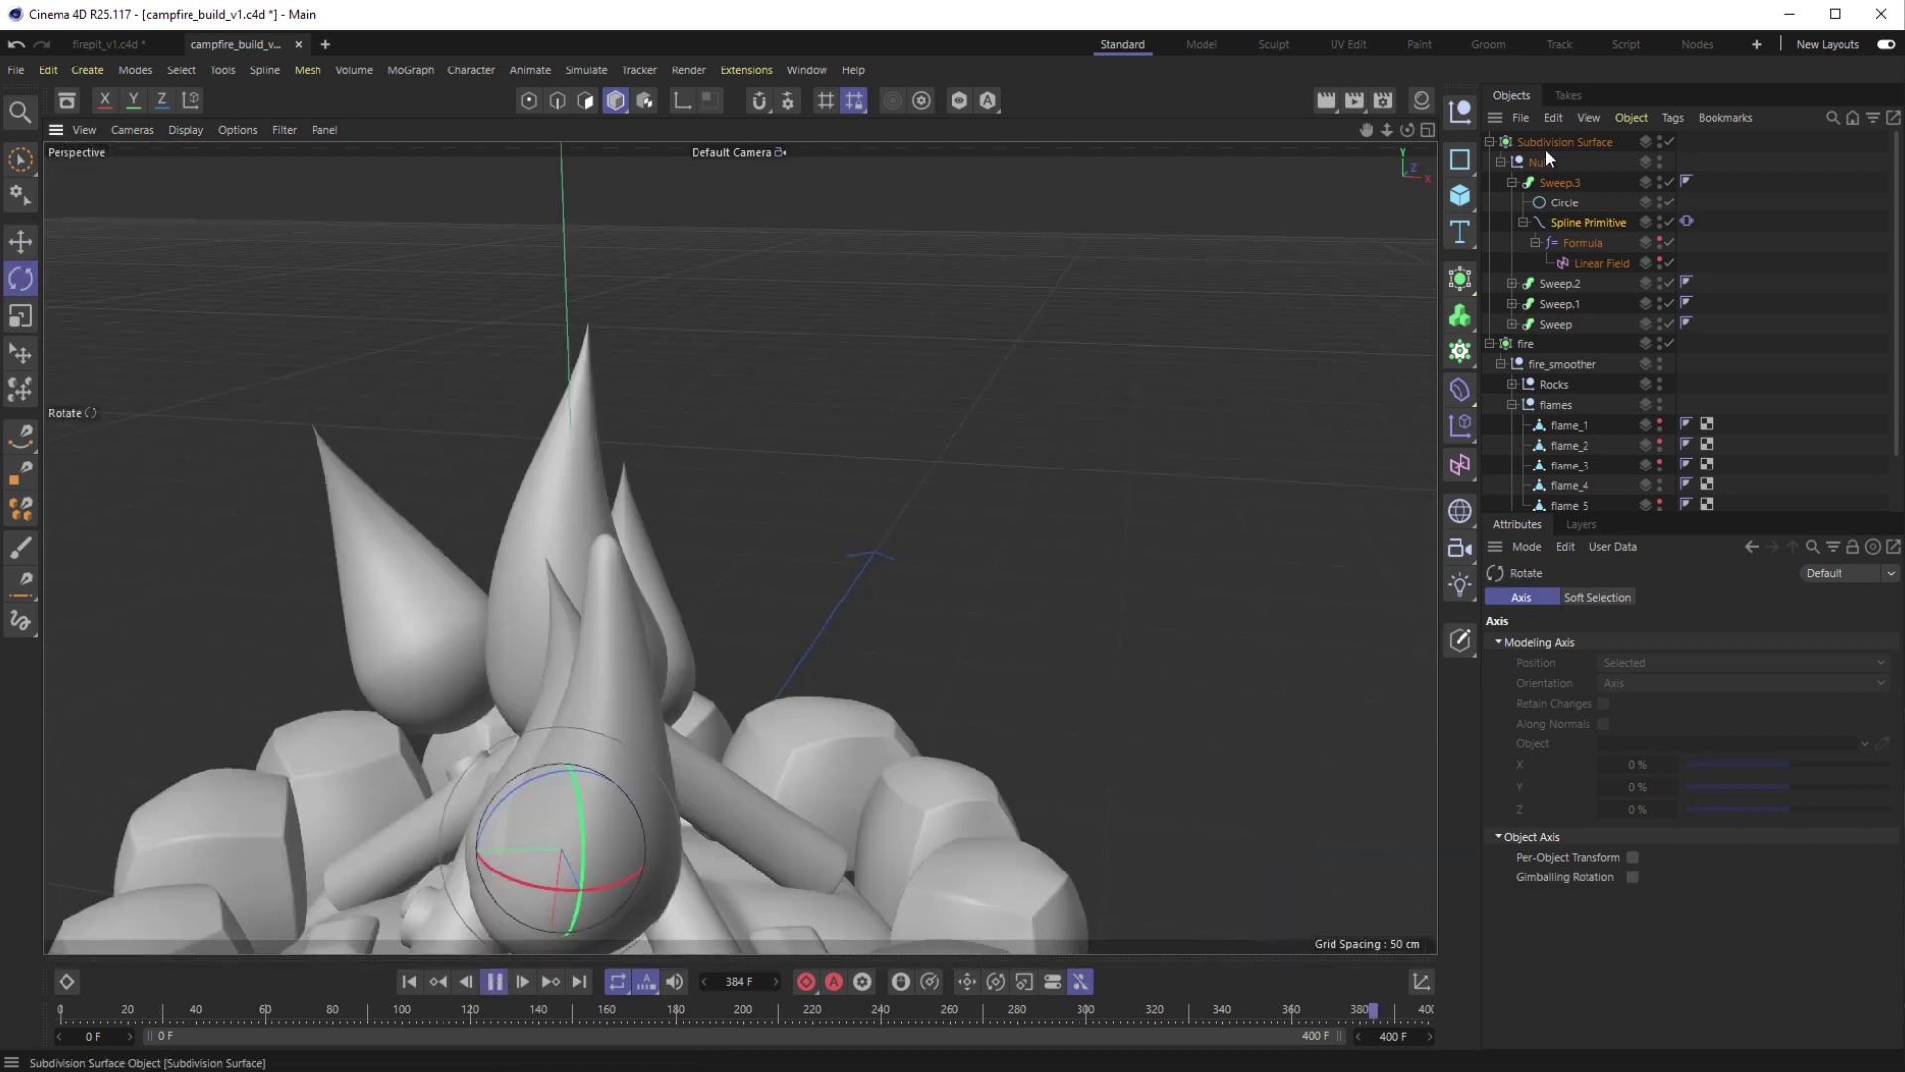
Set Sweep.3's Vibrate seed to 10, Y and Z rotation amplitudes to 10°, and Y position to 5 cm
left_click(1687, 222)
left_click(1667, 682)
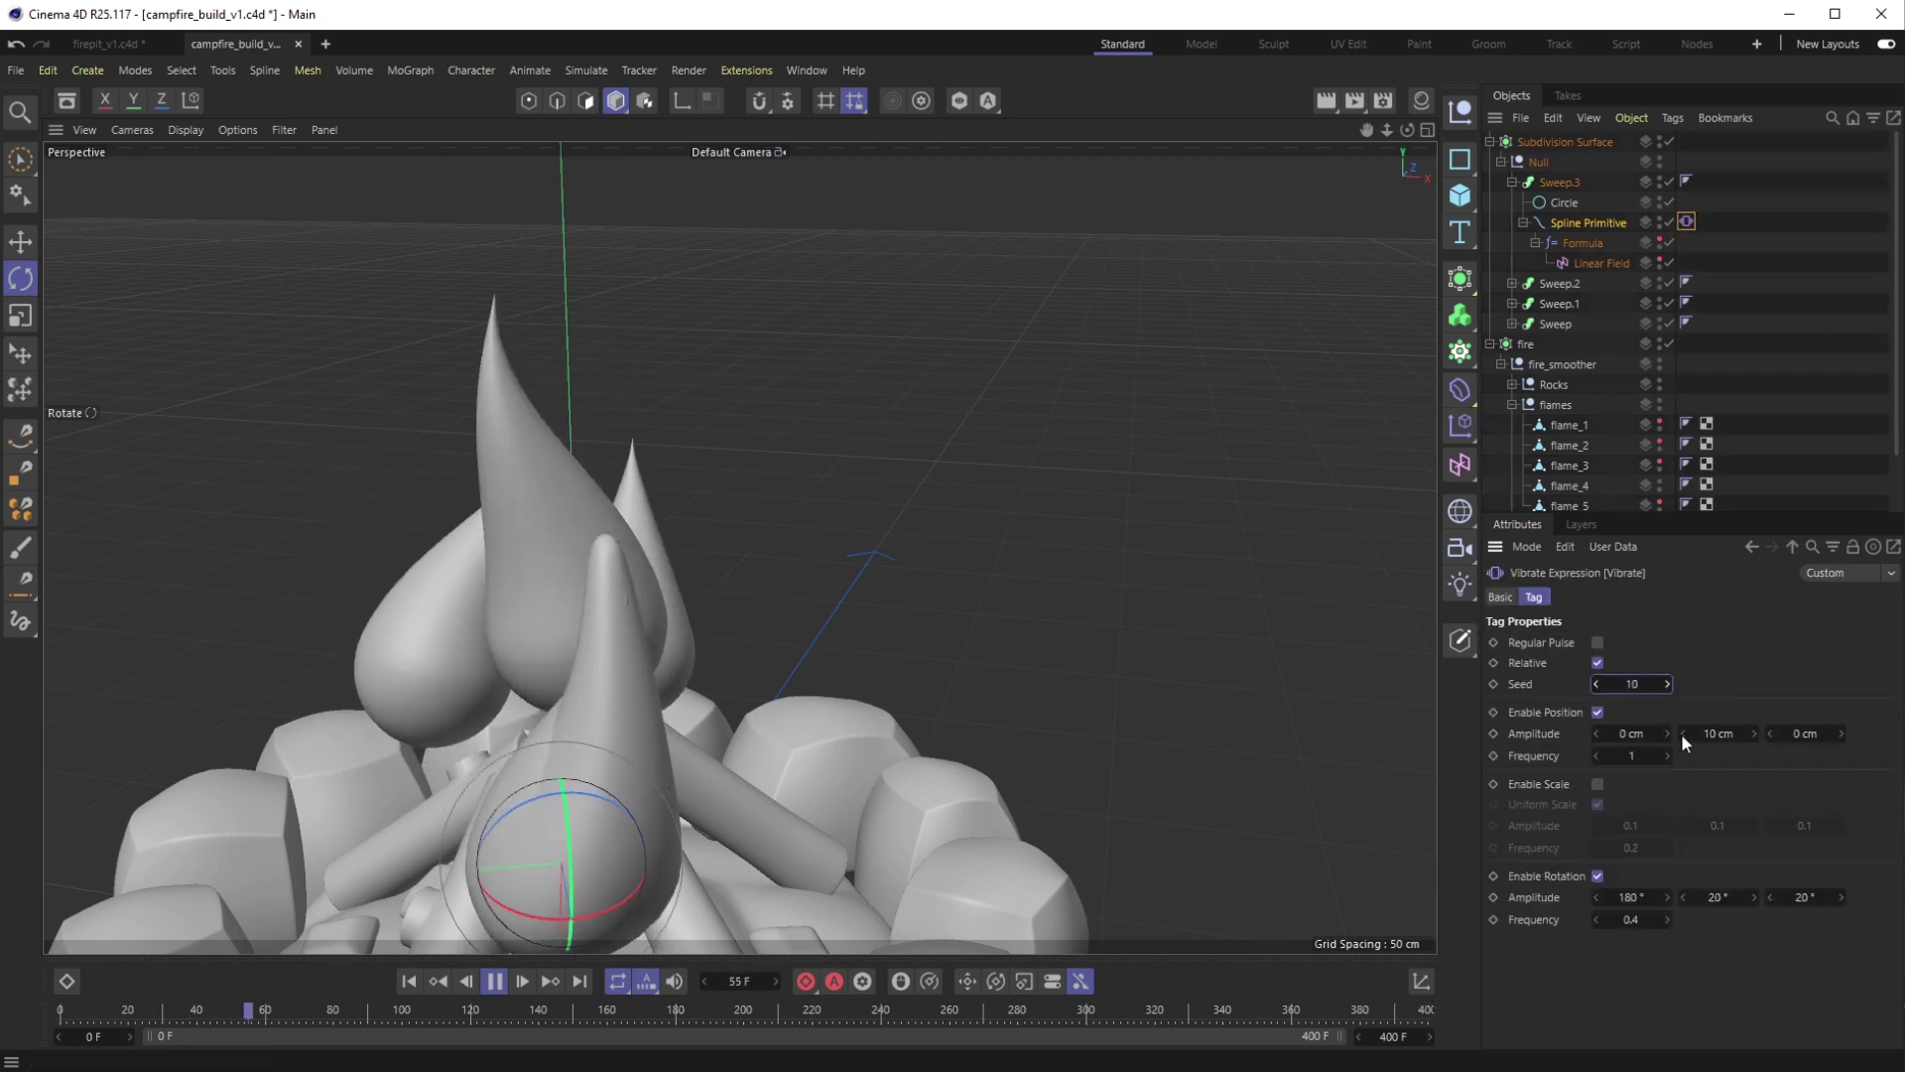
double_click(1728, 900)
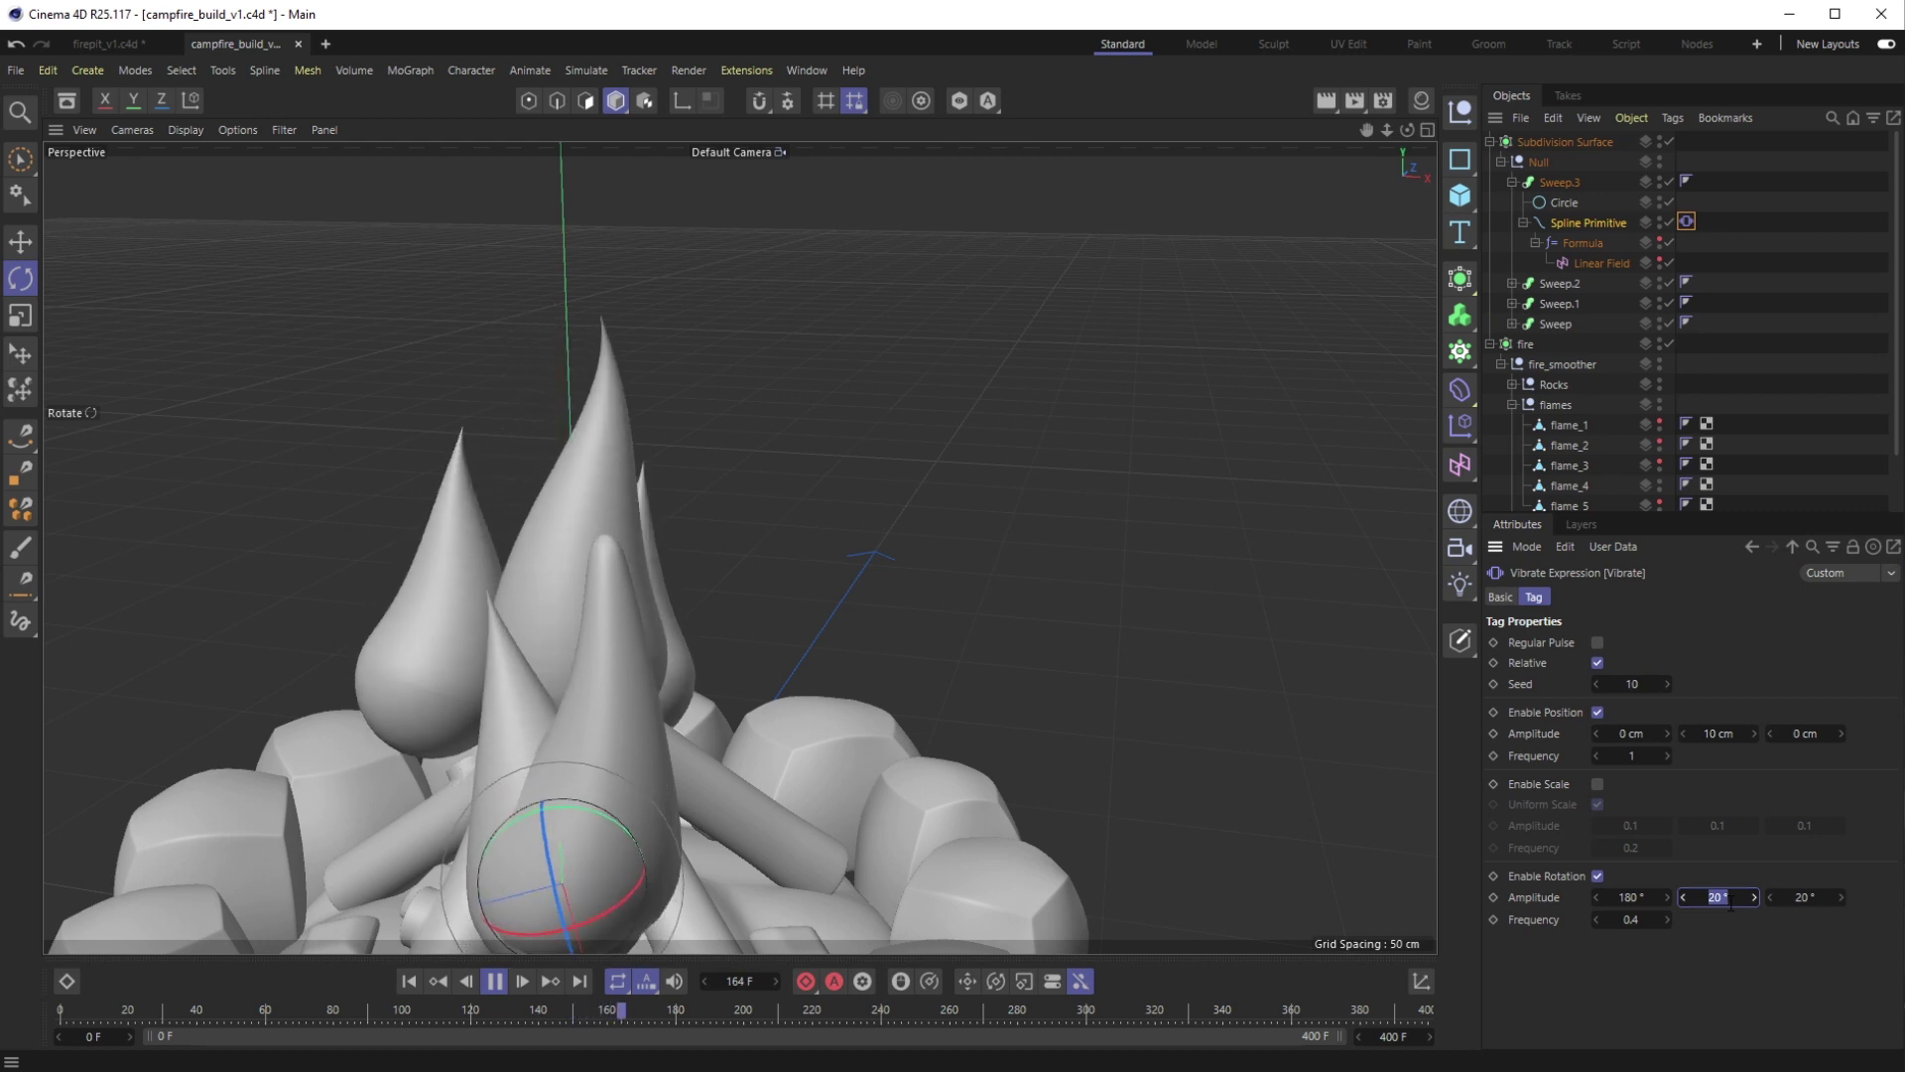
type("10")
key("Return")
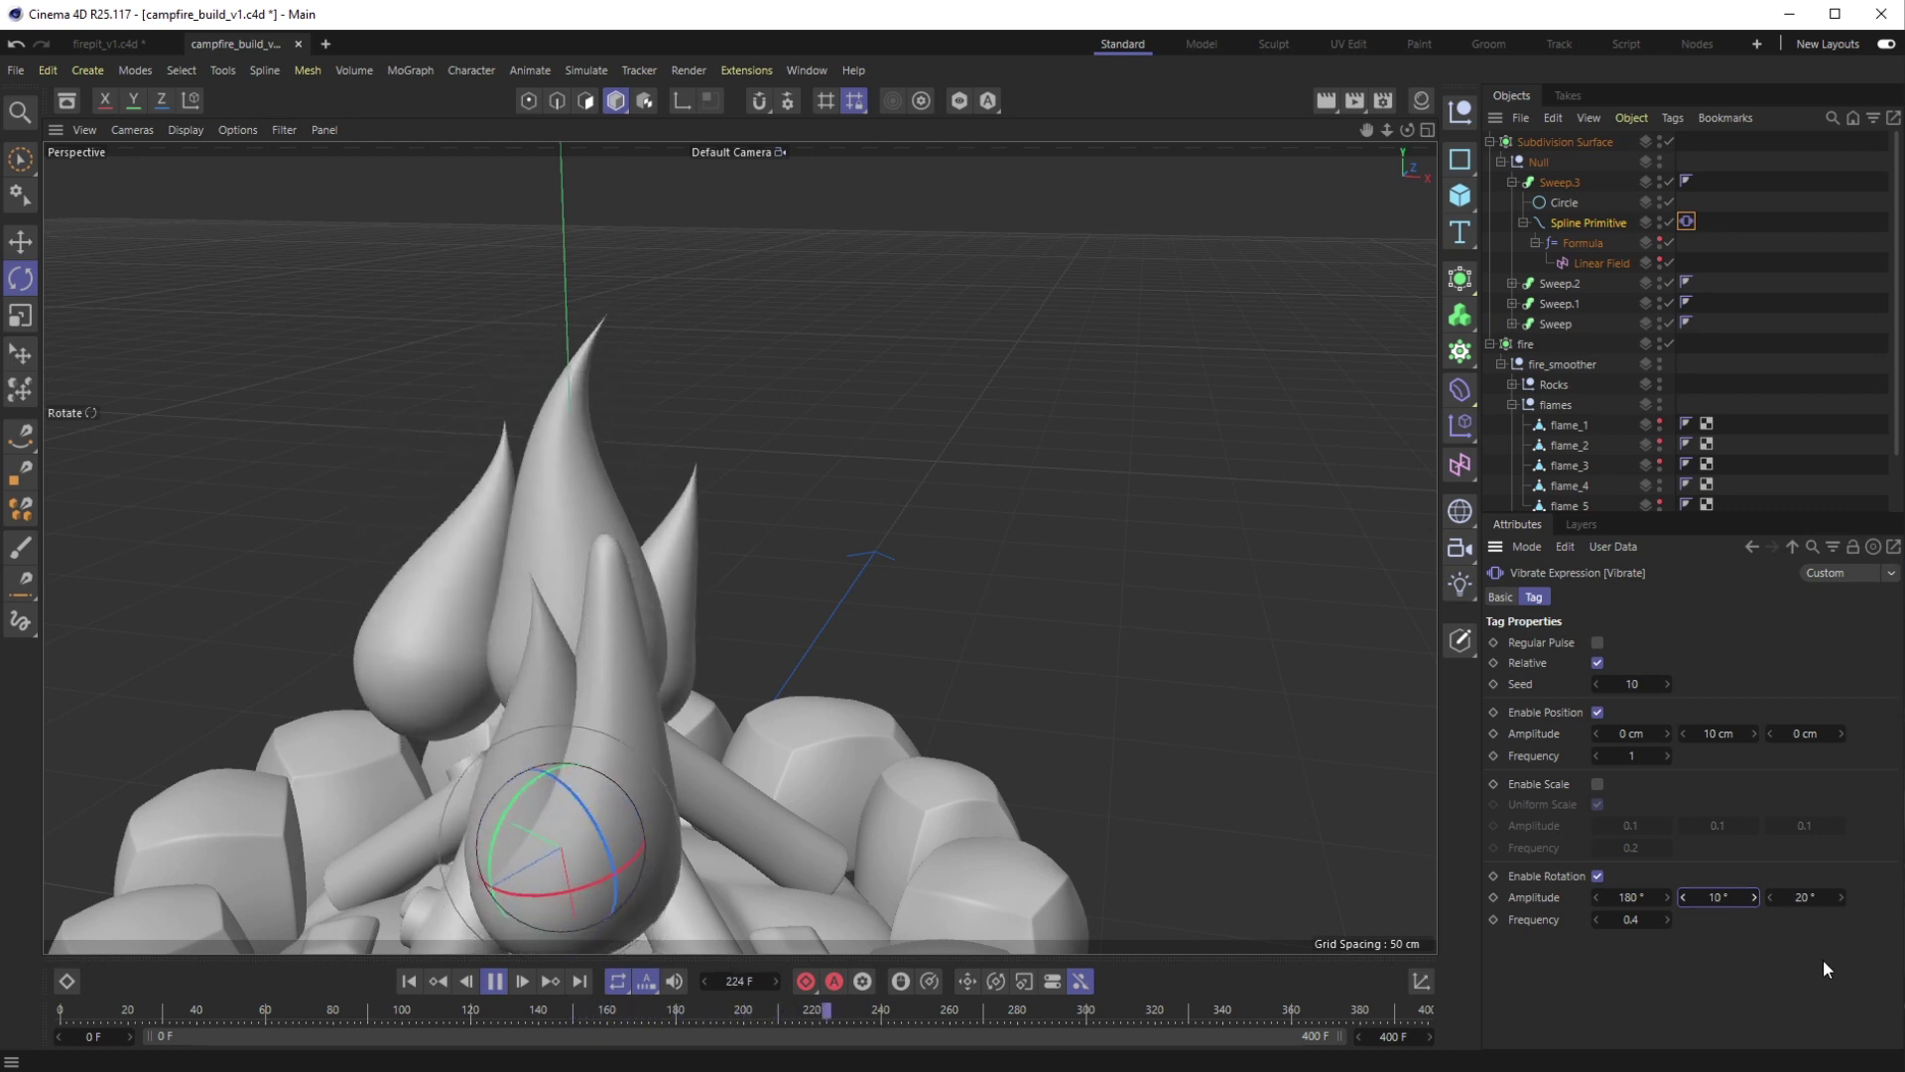
double_click(1806, 897)
type("10")
key("Return")
double_click(1717, 733)
type("5")
key("Return")
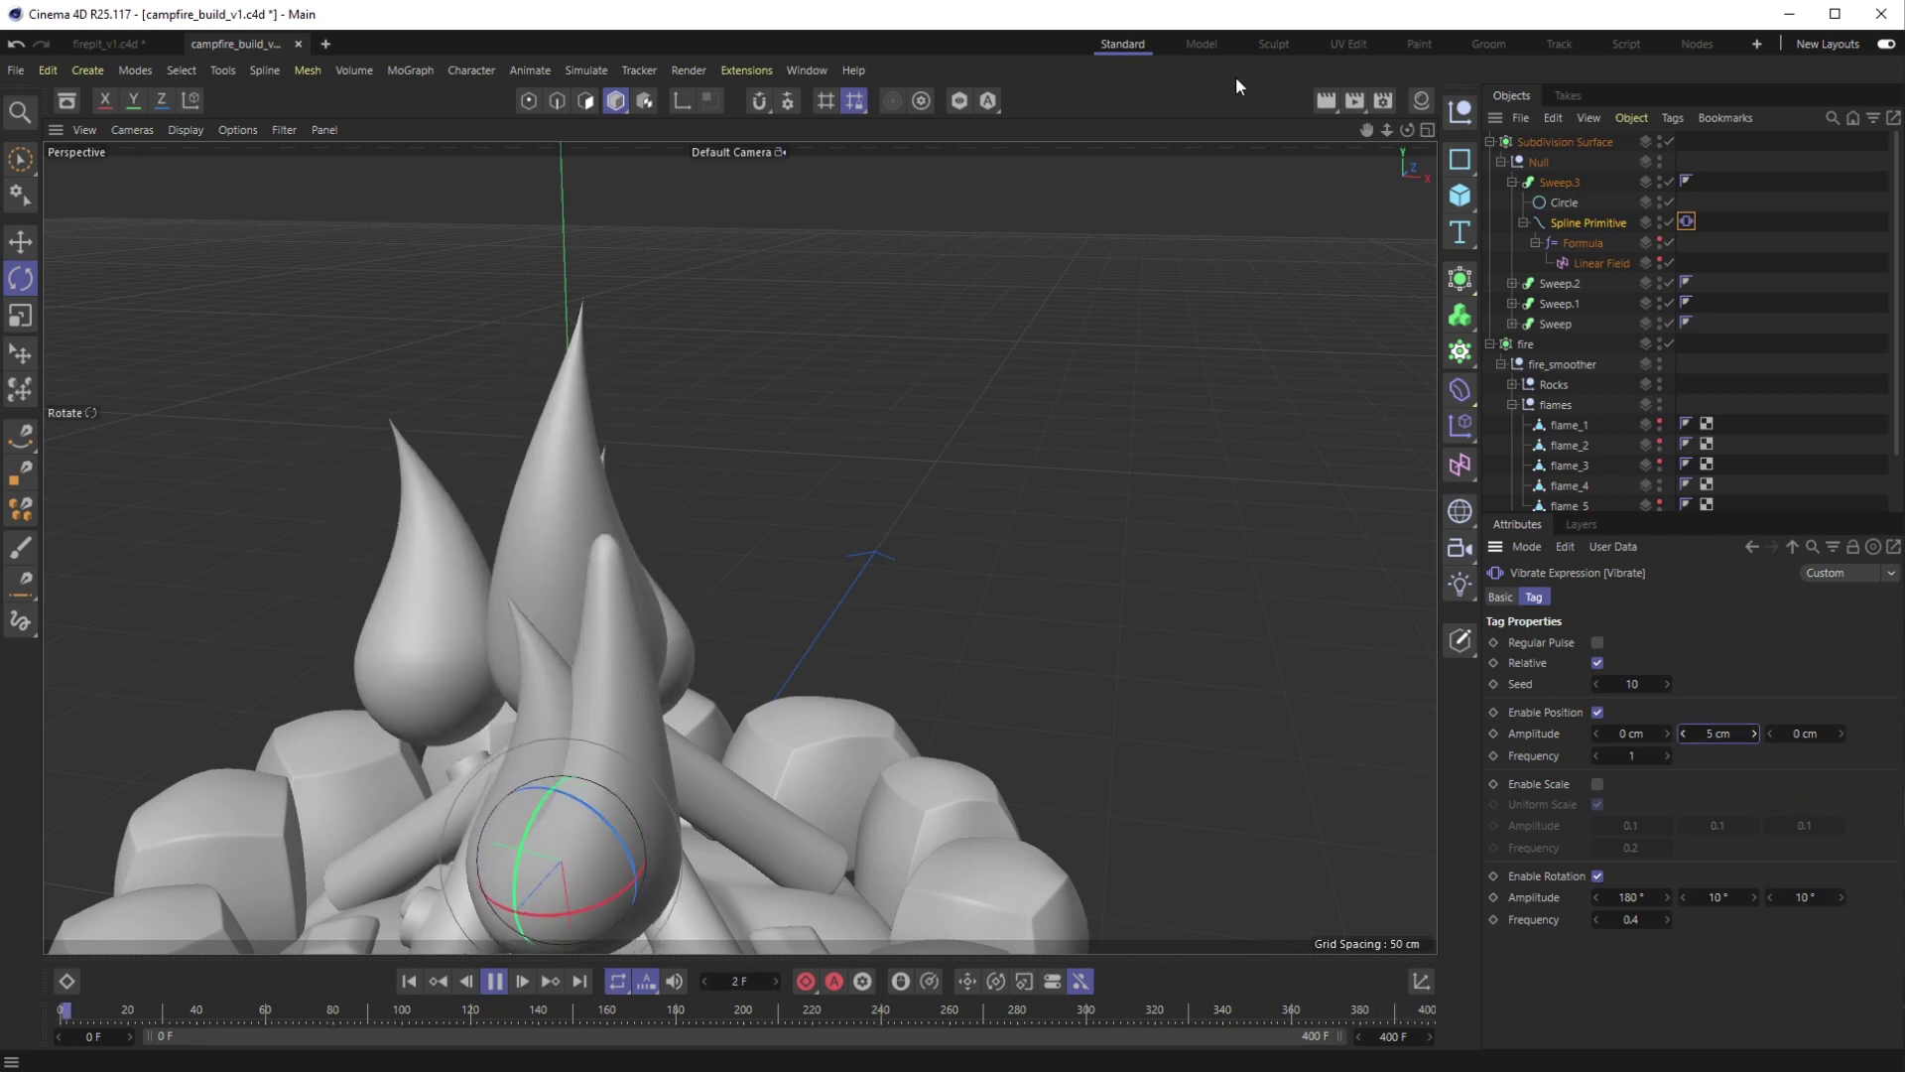
Change the Formula factor from 1.4 to 1.3 and collapse Sweep.3
left_click(1588, 241)
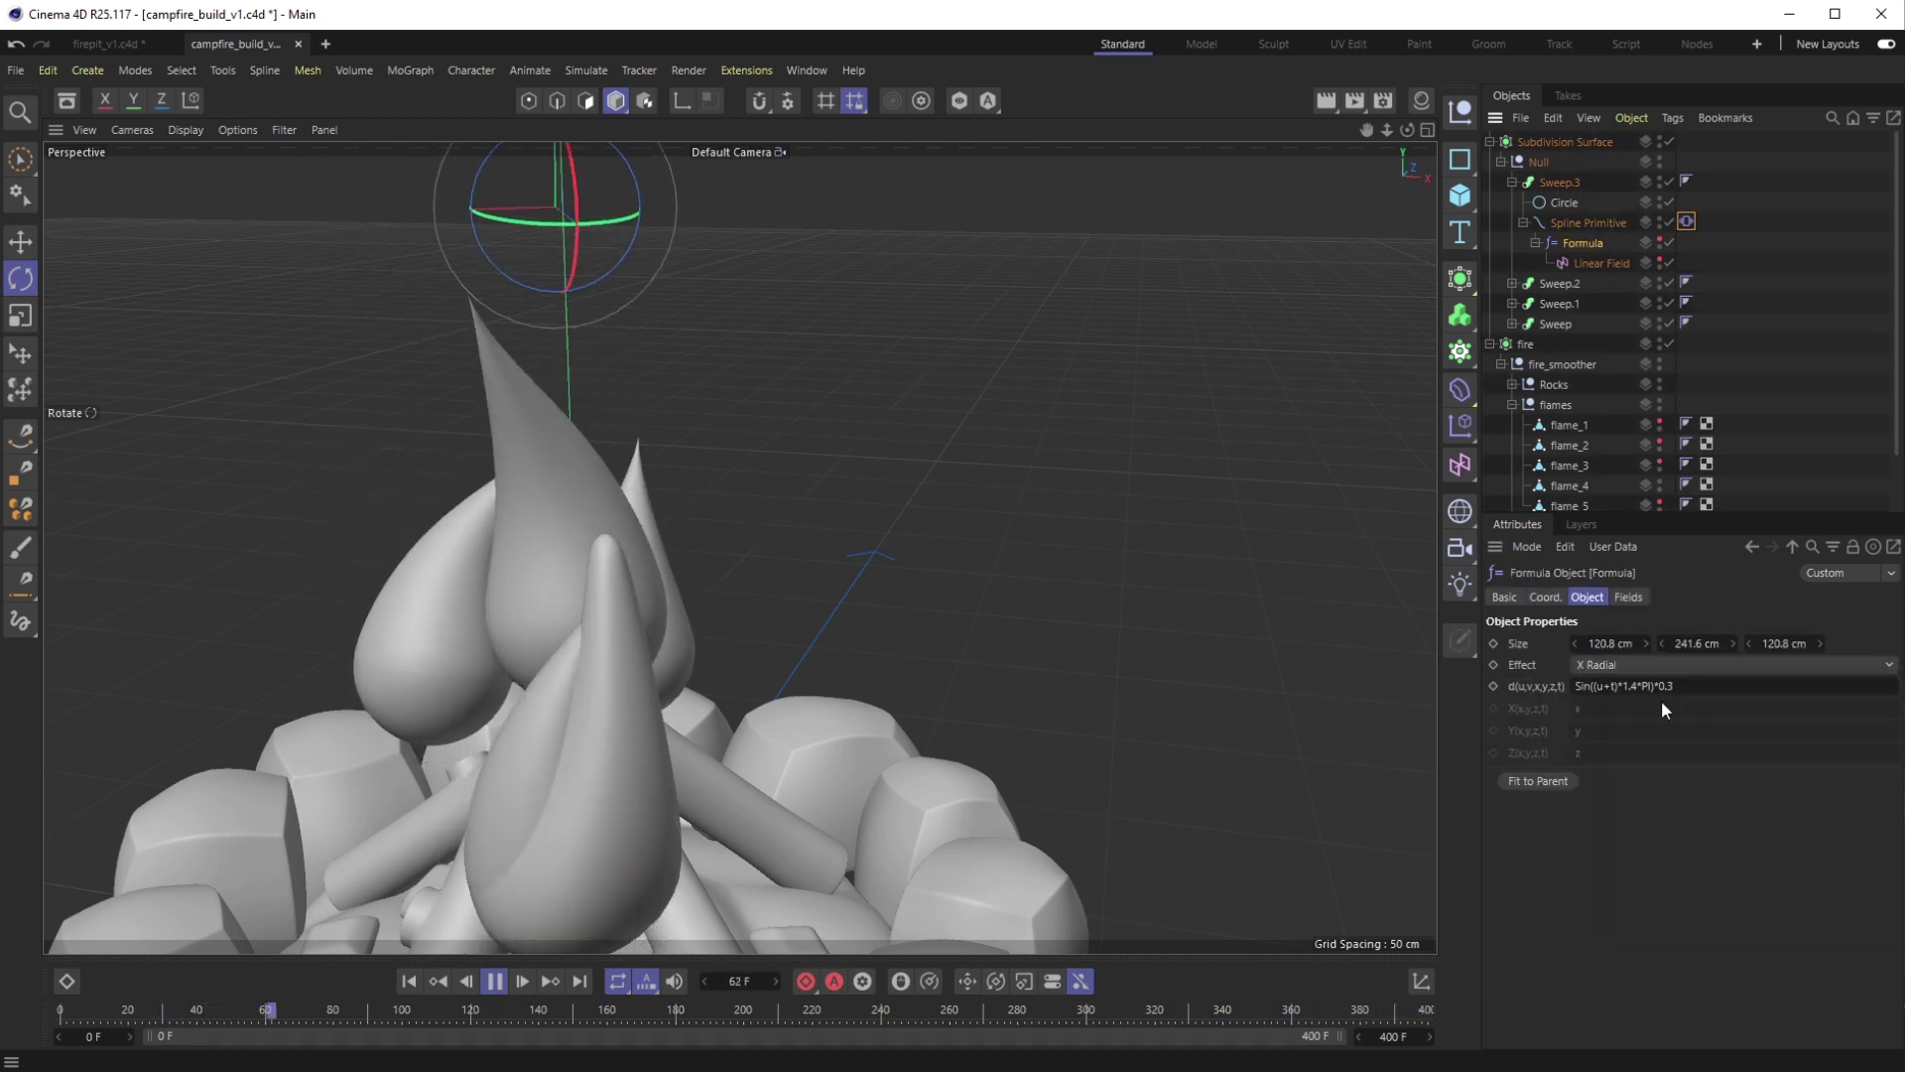
left_click(1637, 686)
key("BackSpace")
type("3")
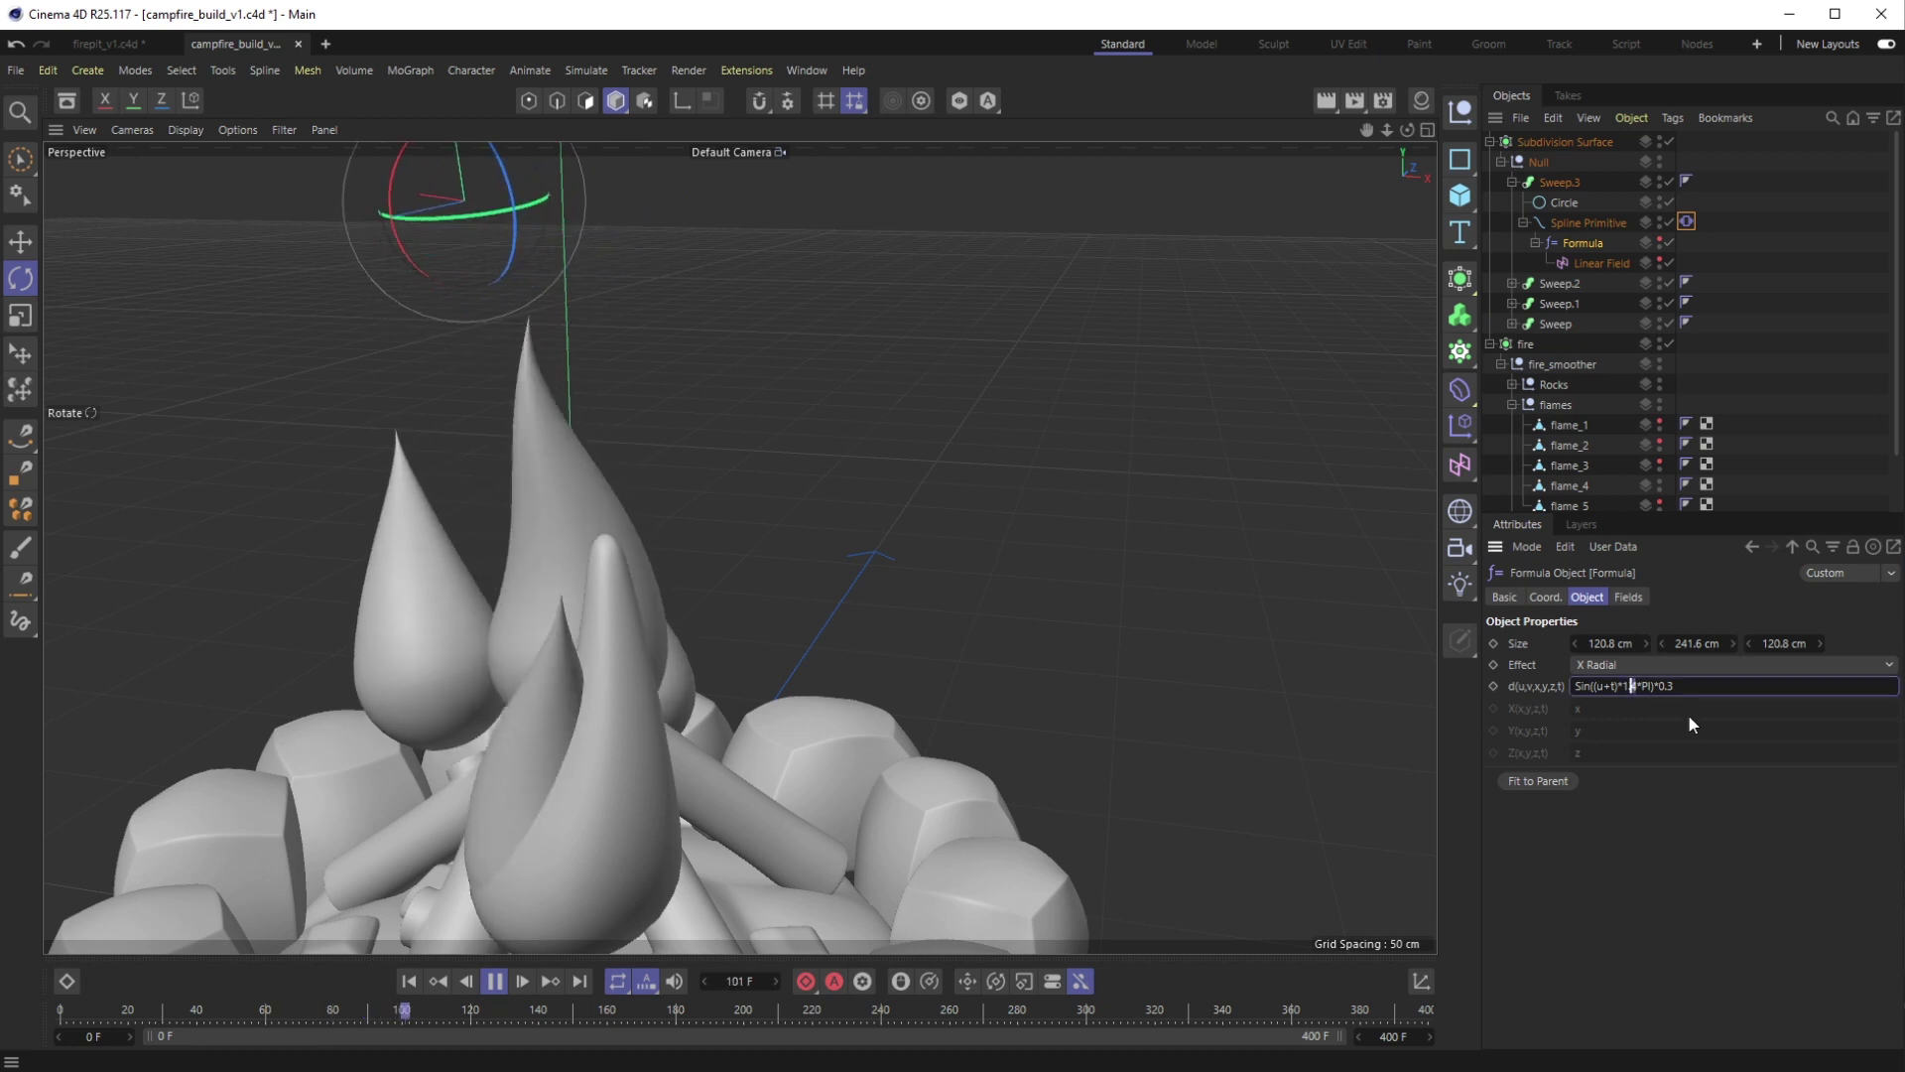
key("Return")
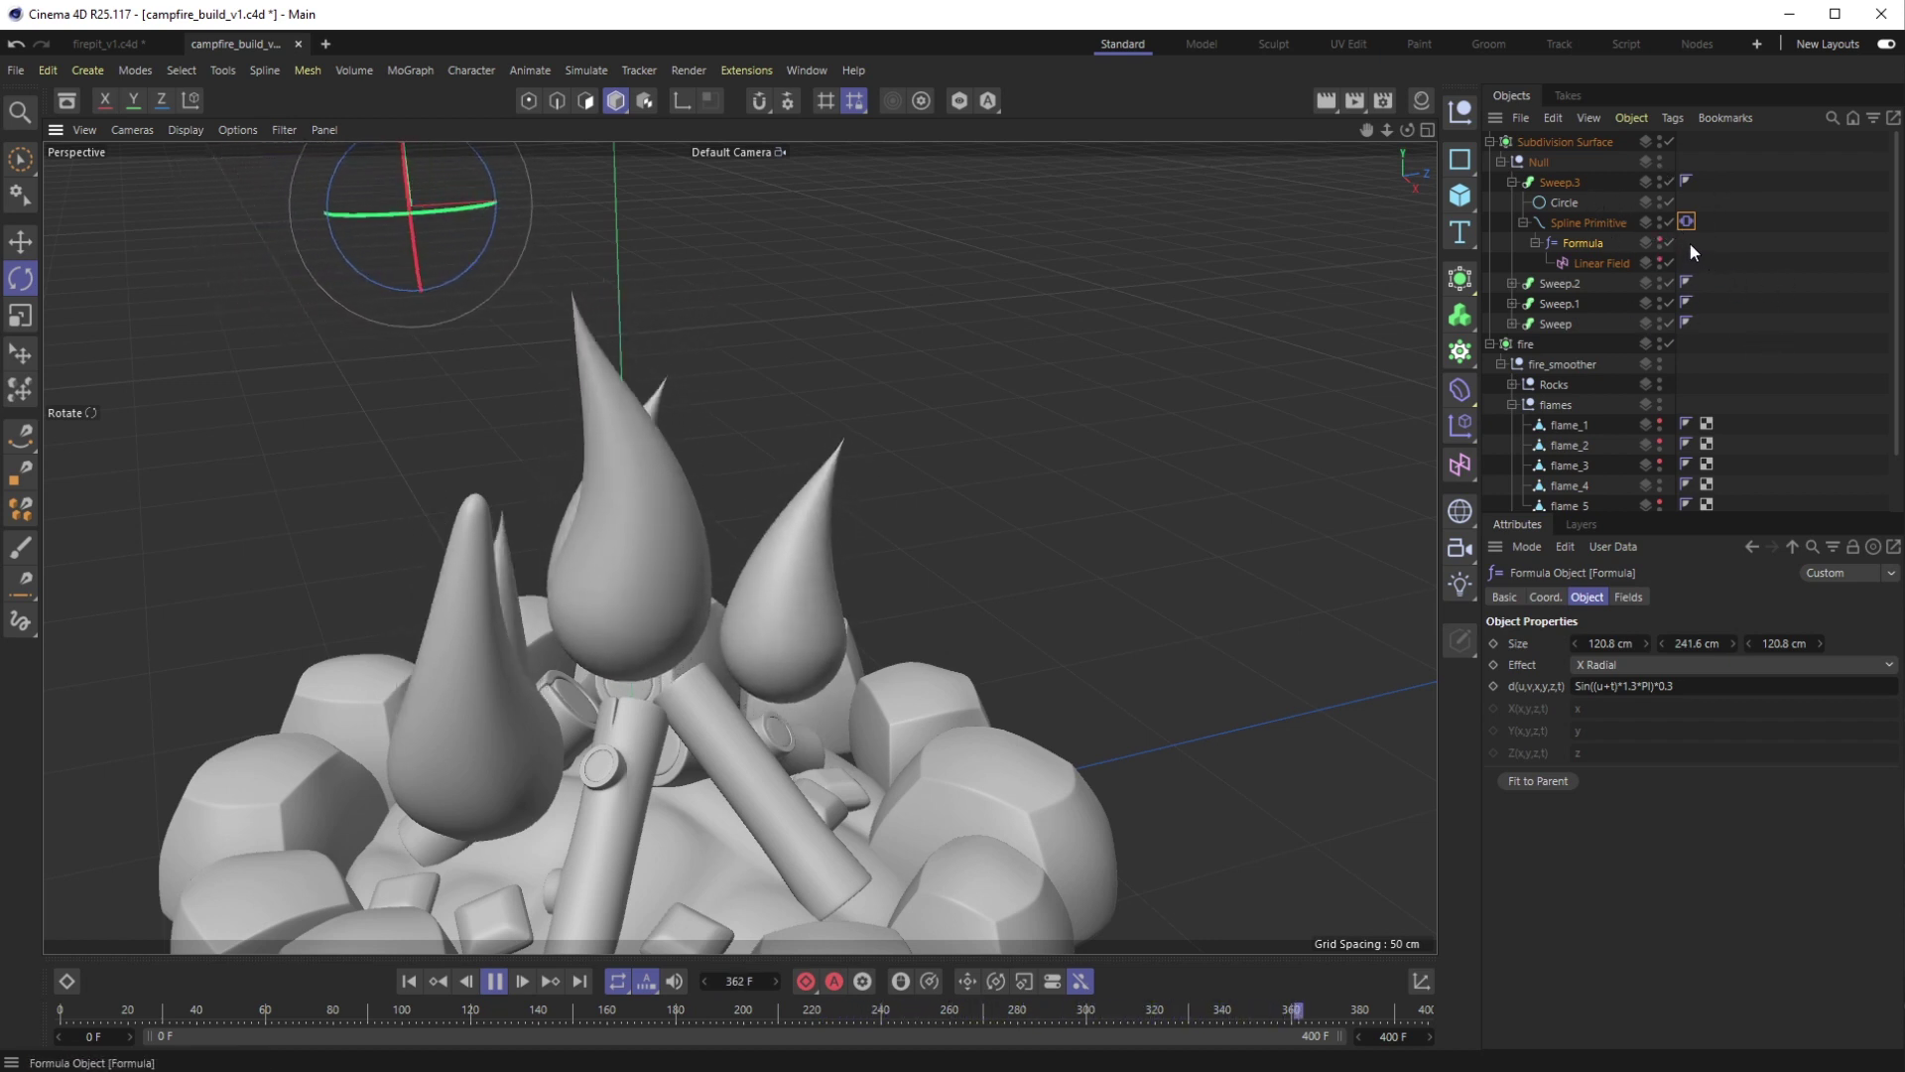
left_click(1513, 182)
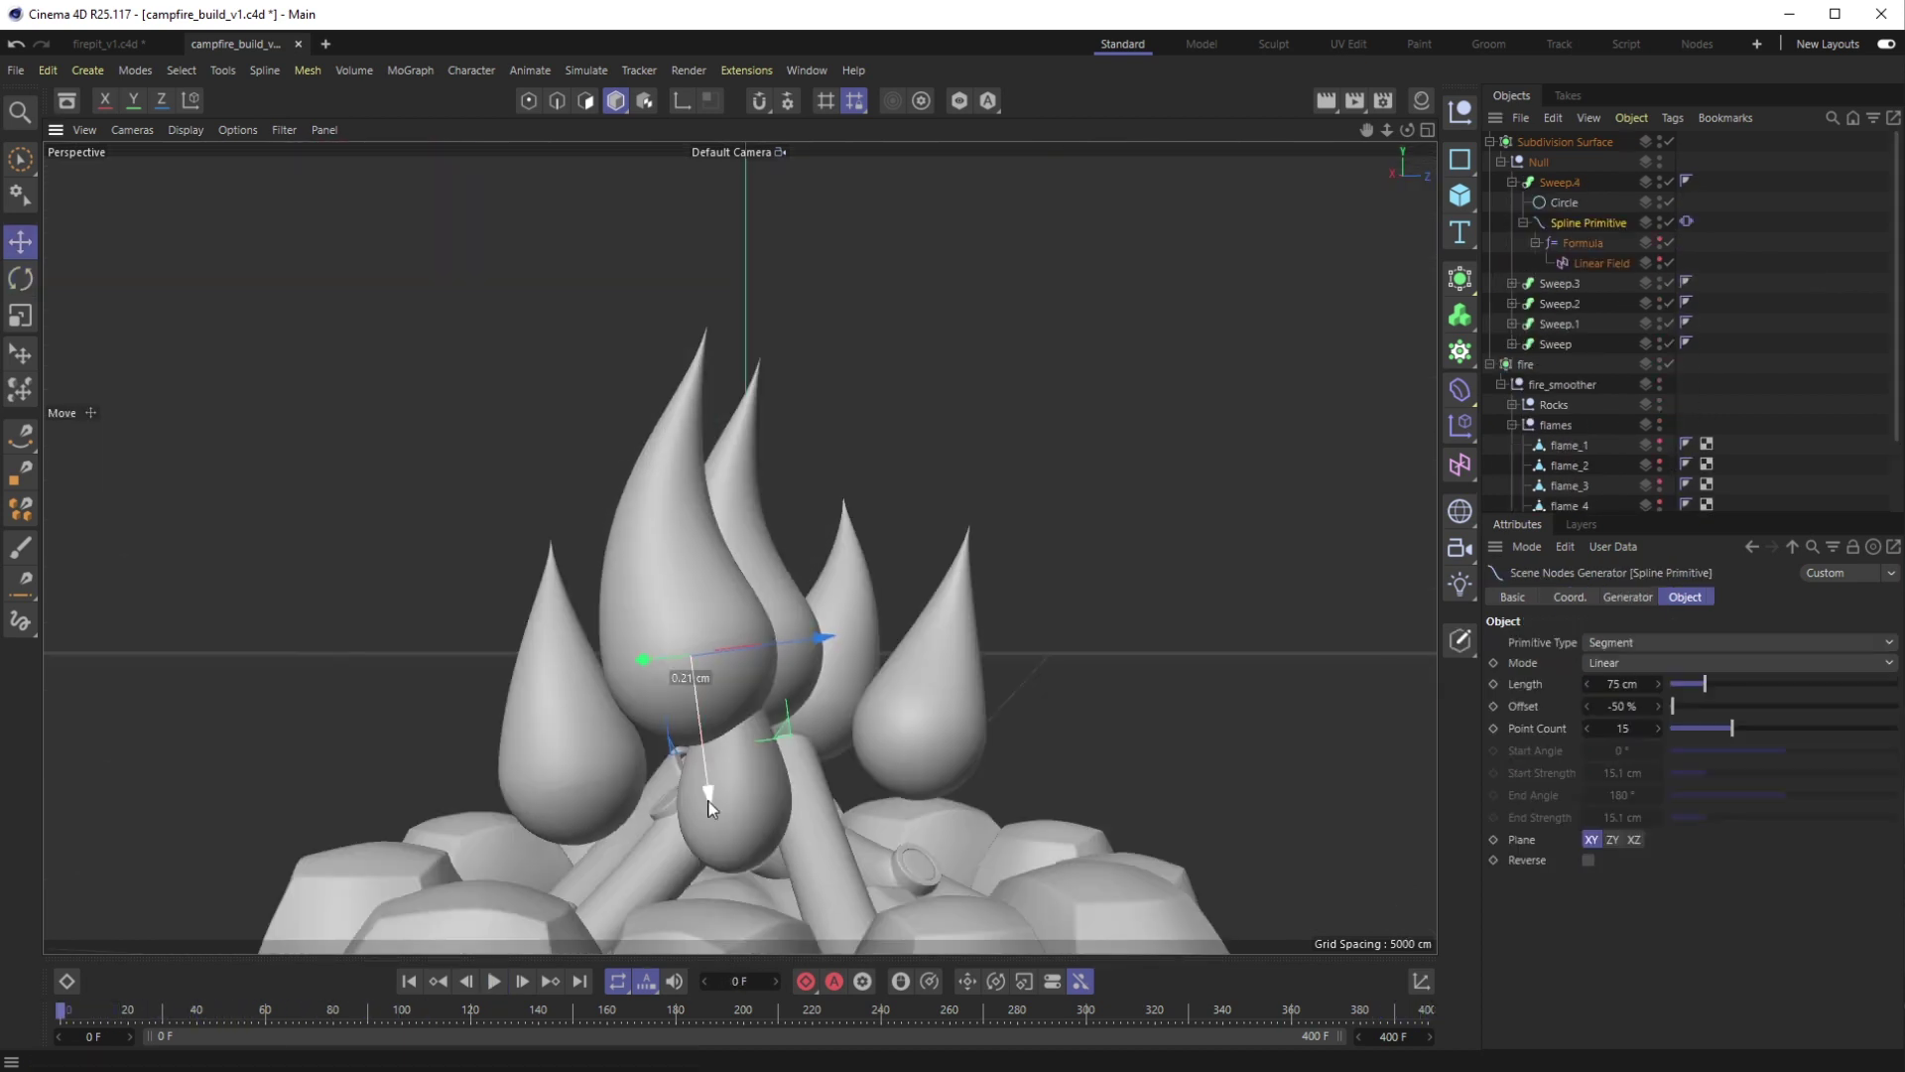
Move the fifth flame lower and right, and shrink its Circle profile to about 59%
left_click_drag(708, 806, 747, 923)
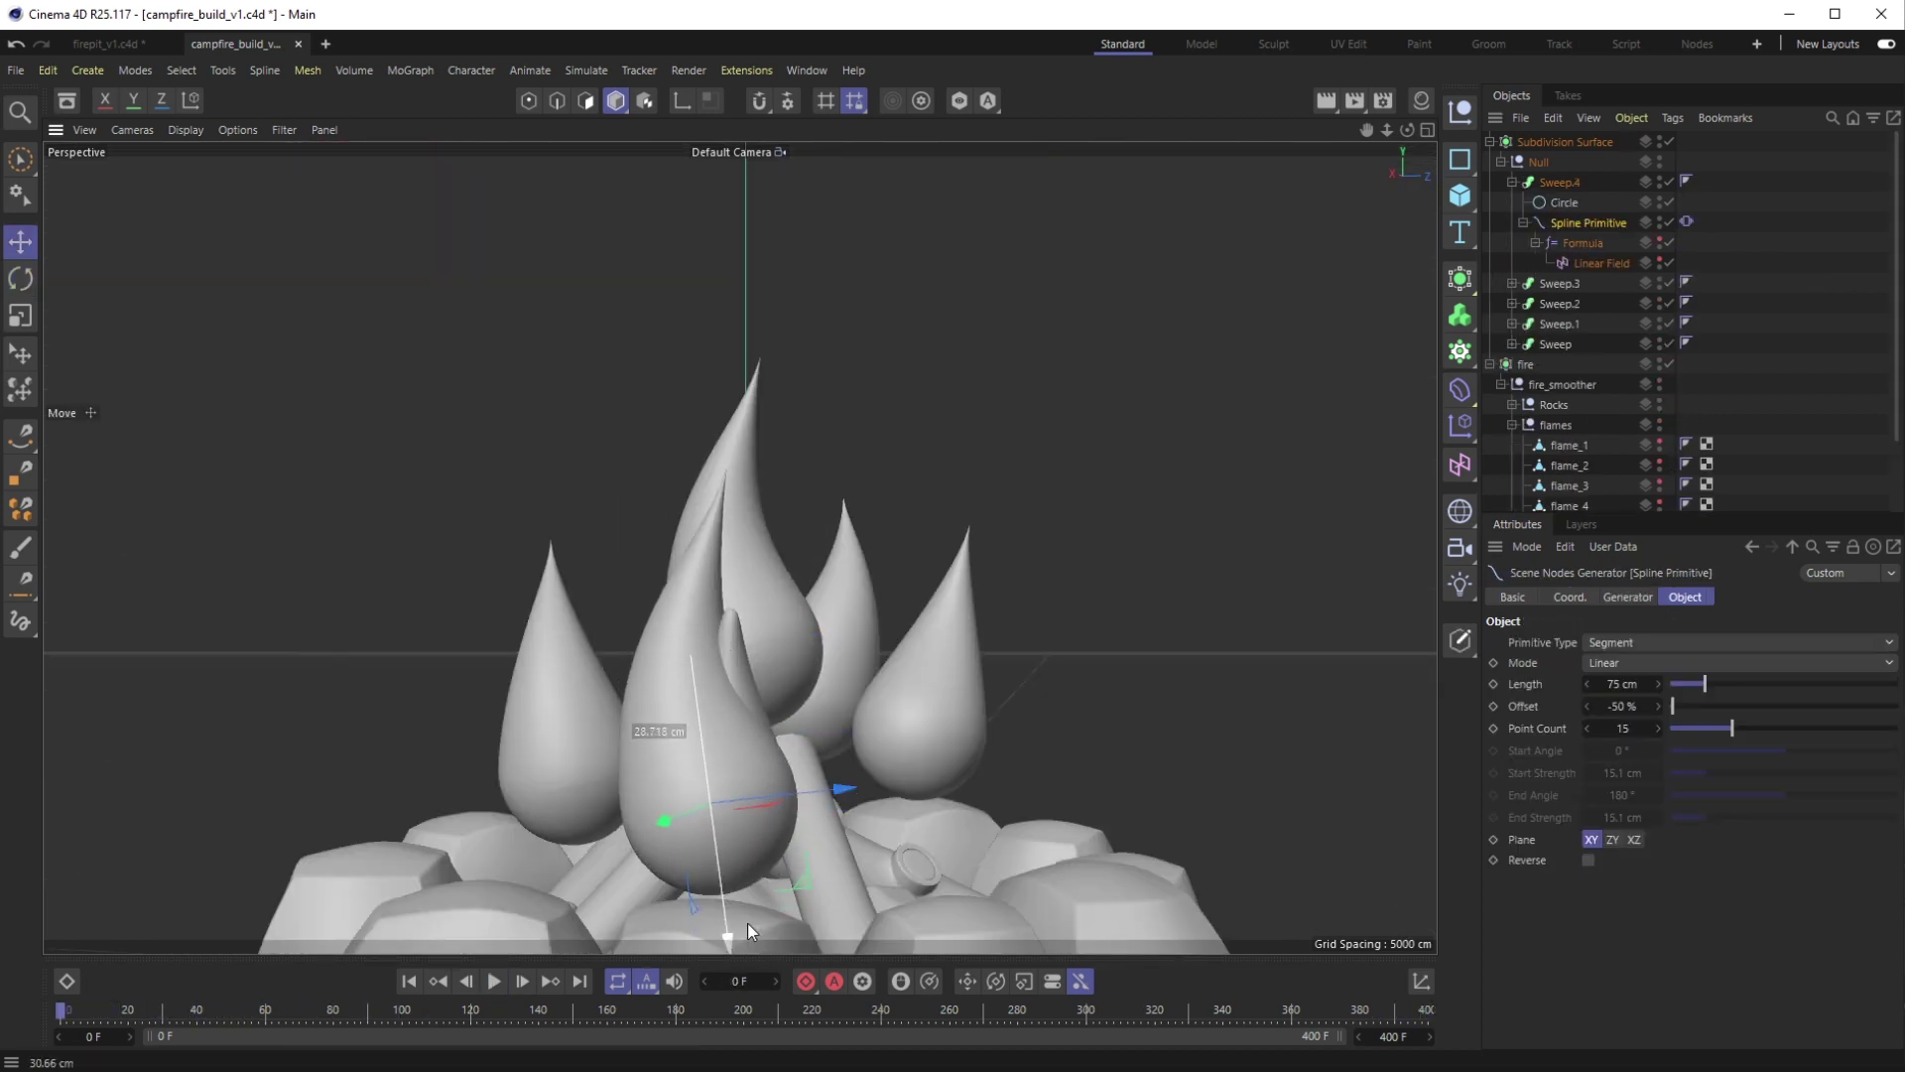
left_click_drag(839, 819, 897, 783)
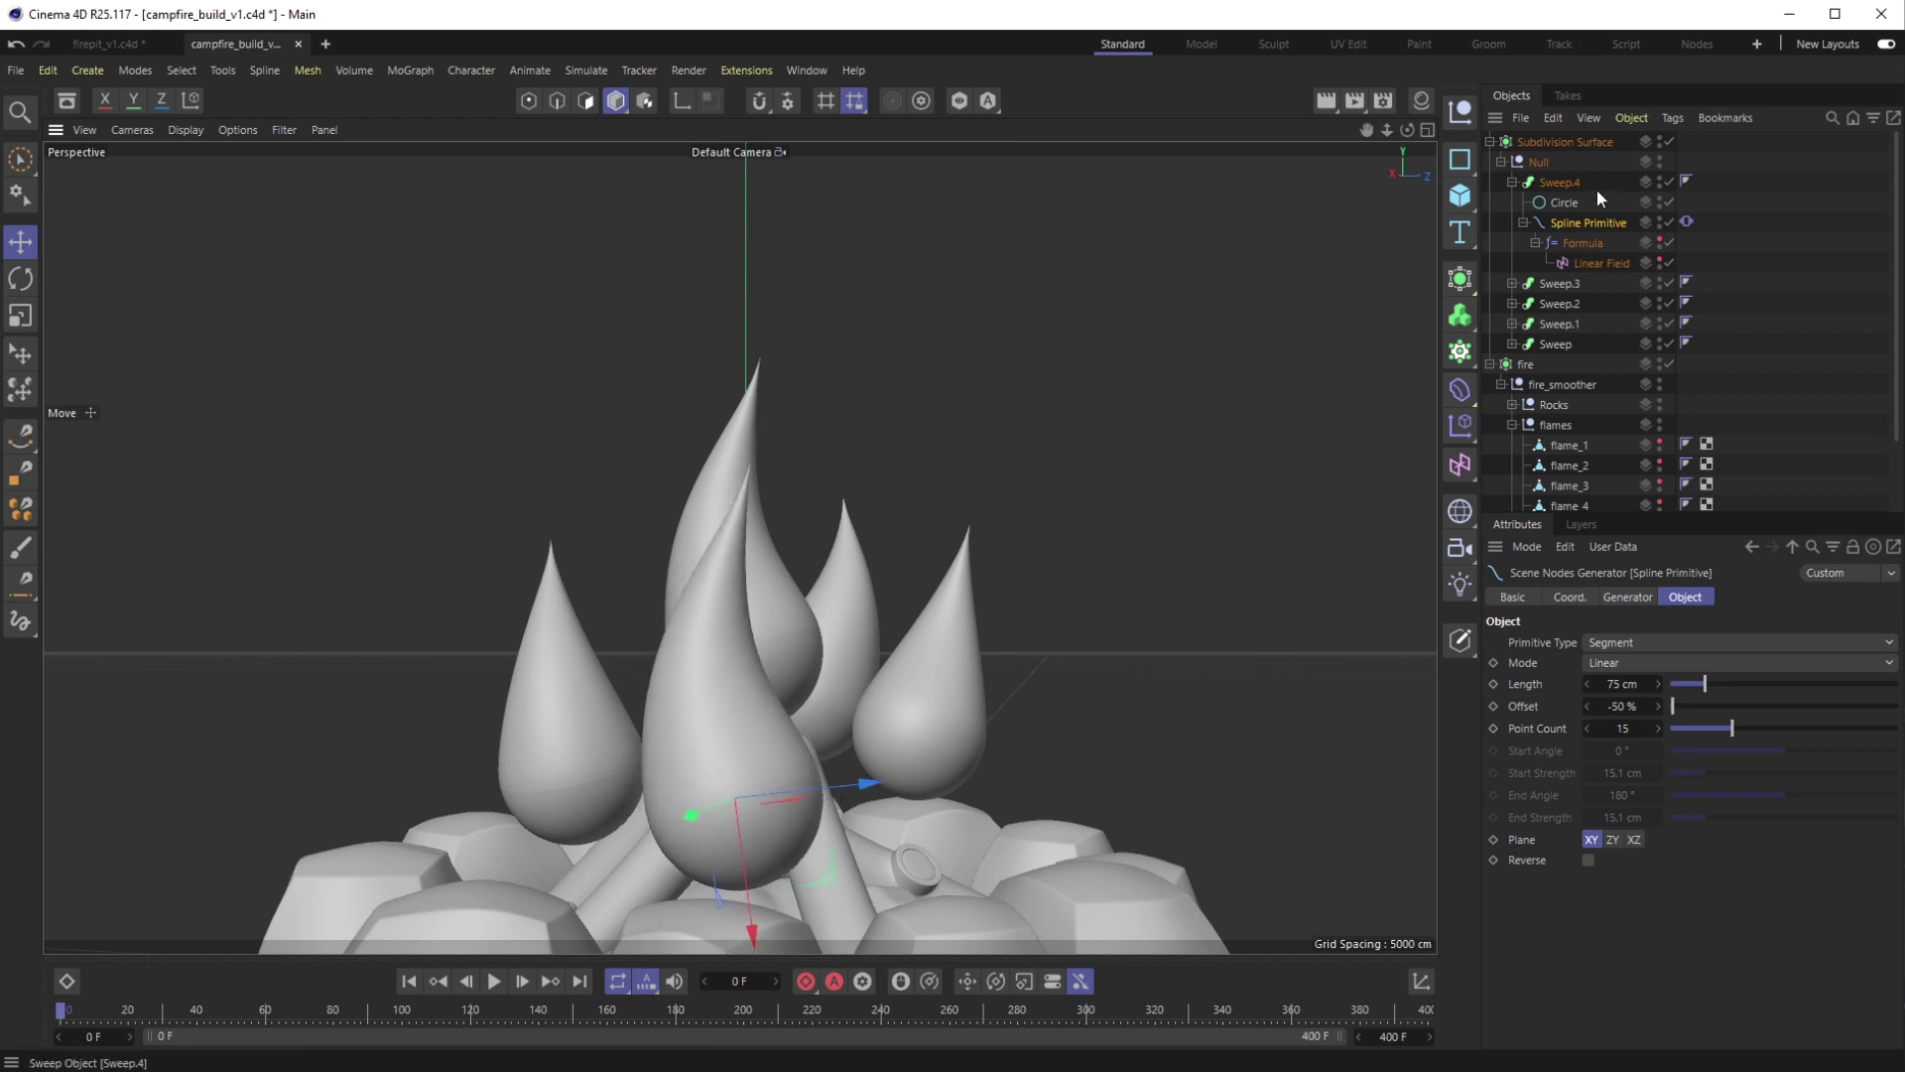
left_click(1564, 201)
key("t")
left_click_drag(1014, 646, 759, 796)
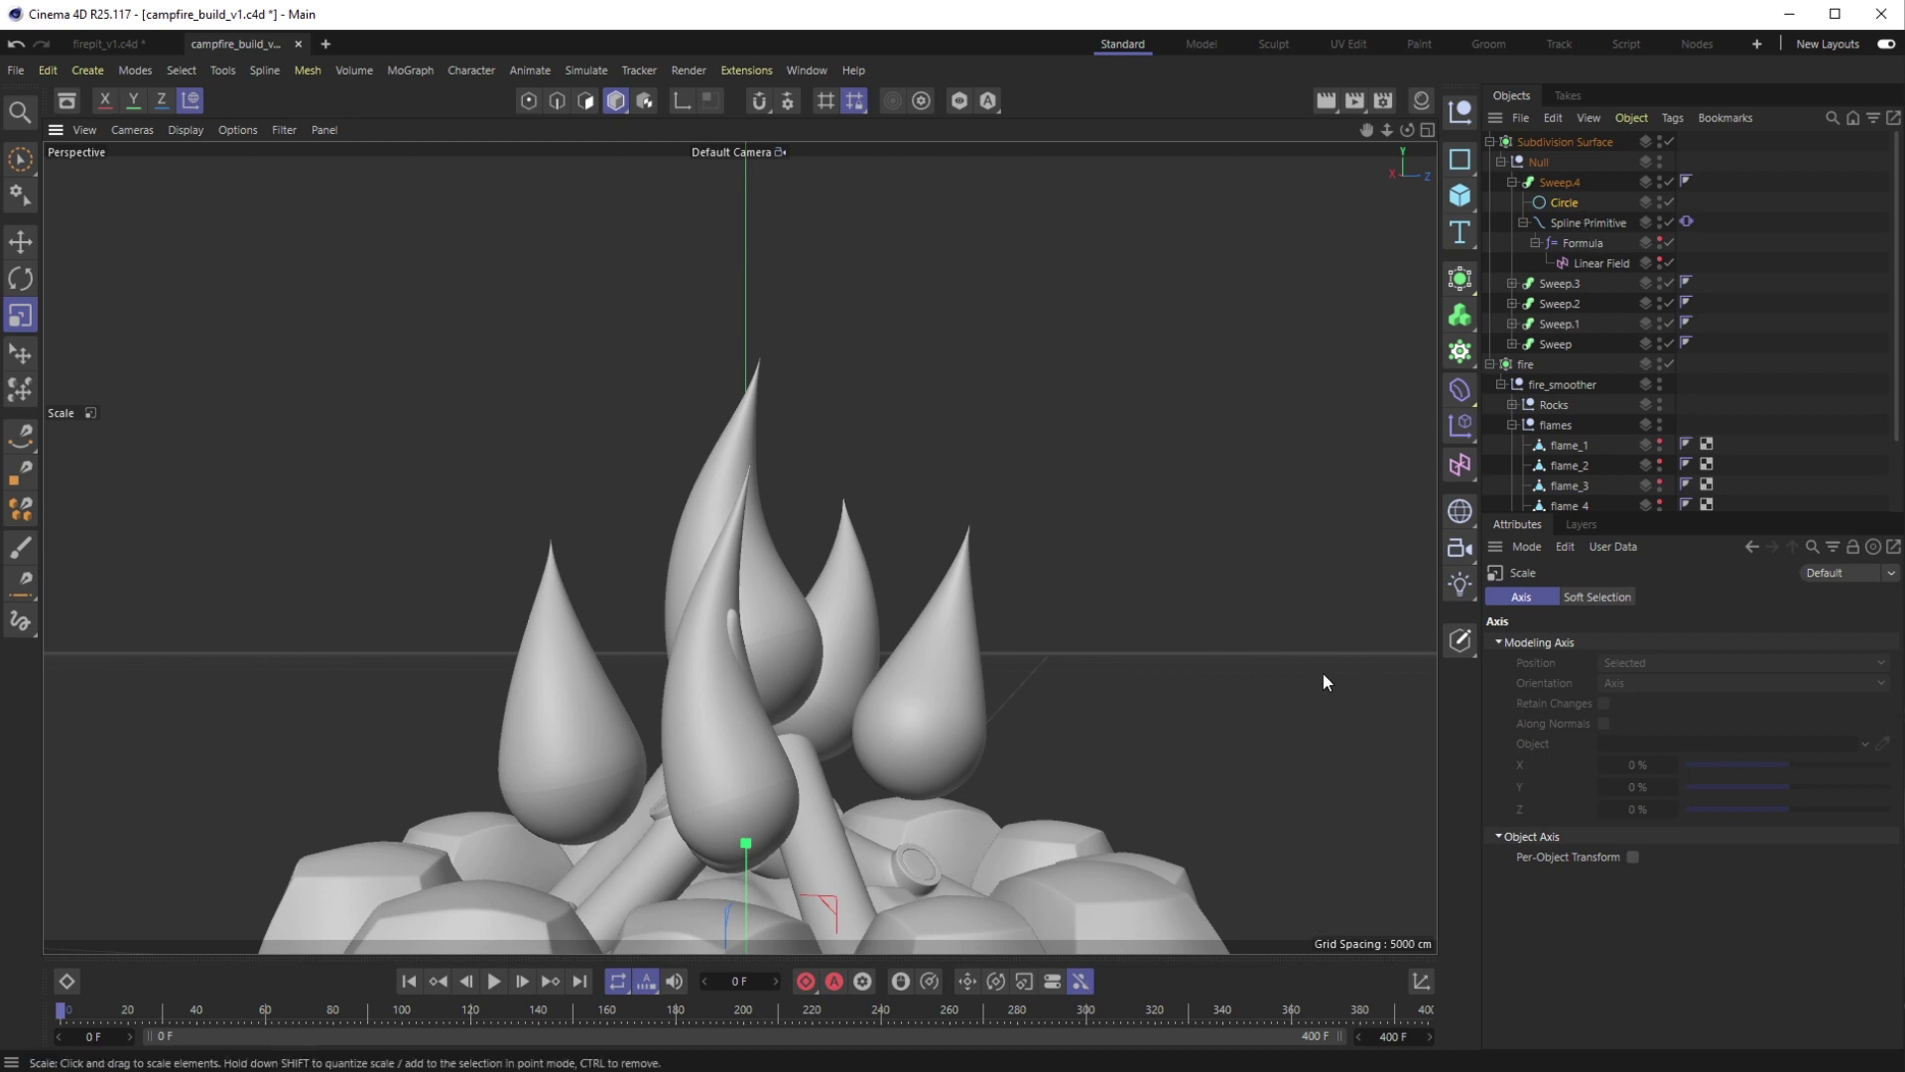
left_click_drag(869, 762, 846, 767, "alt")
left_click_drag(709, 792, 921, 677, "alt")
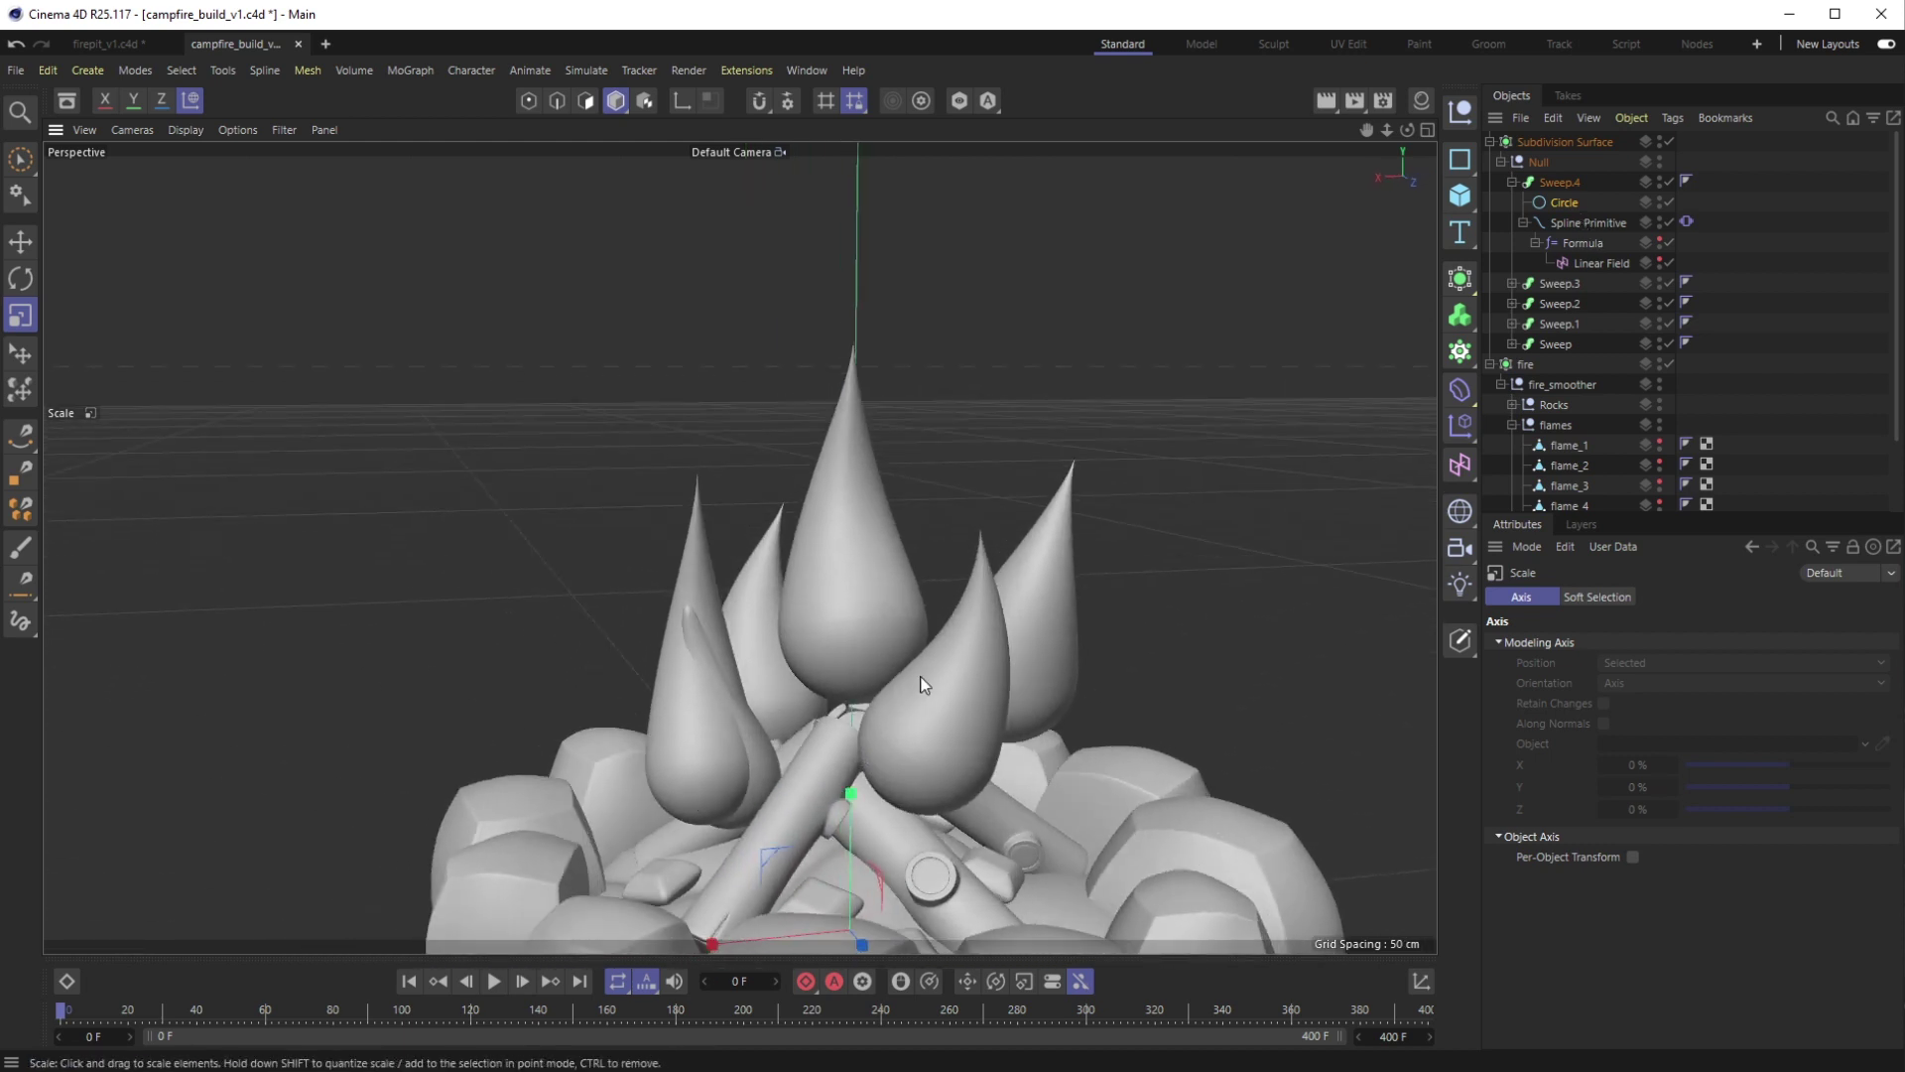
Tilt the flame's Spline Primitive about 10° among the logs and set its Length to 55 cm
left_click(1570, 224)
key("r")
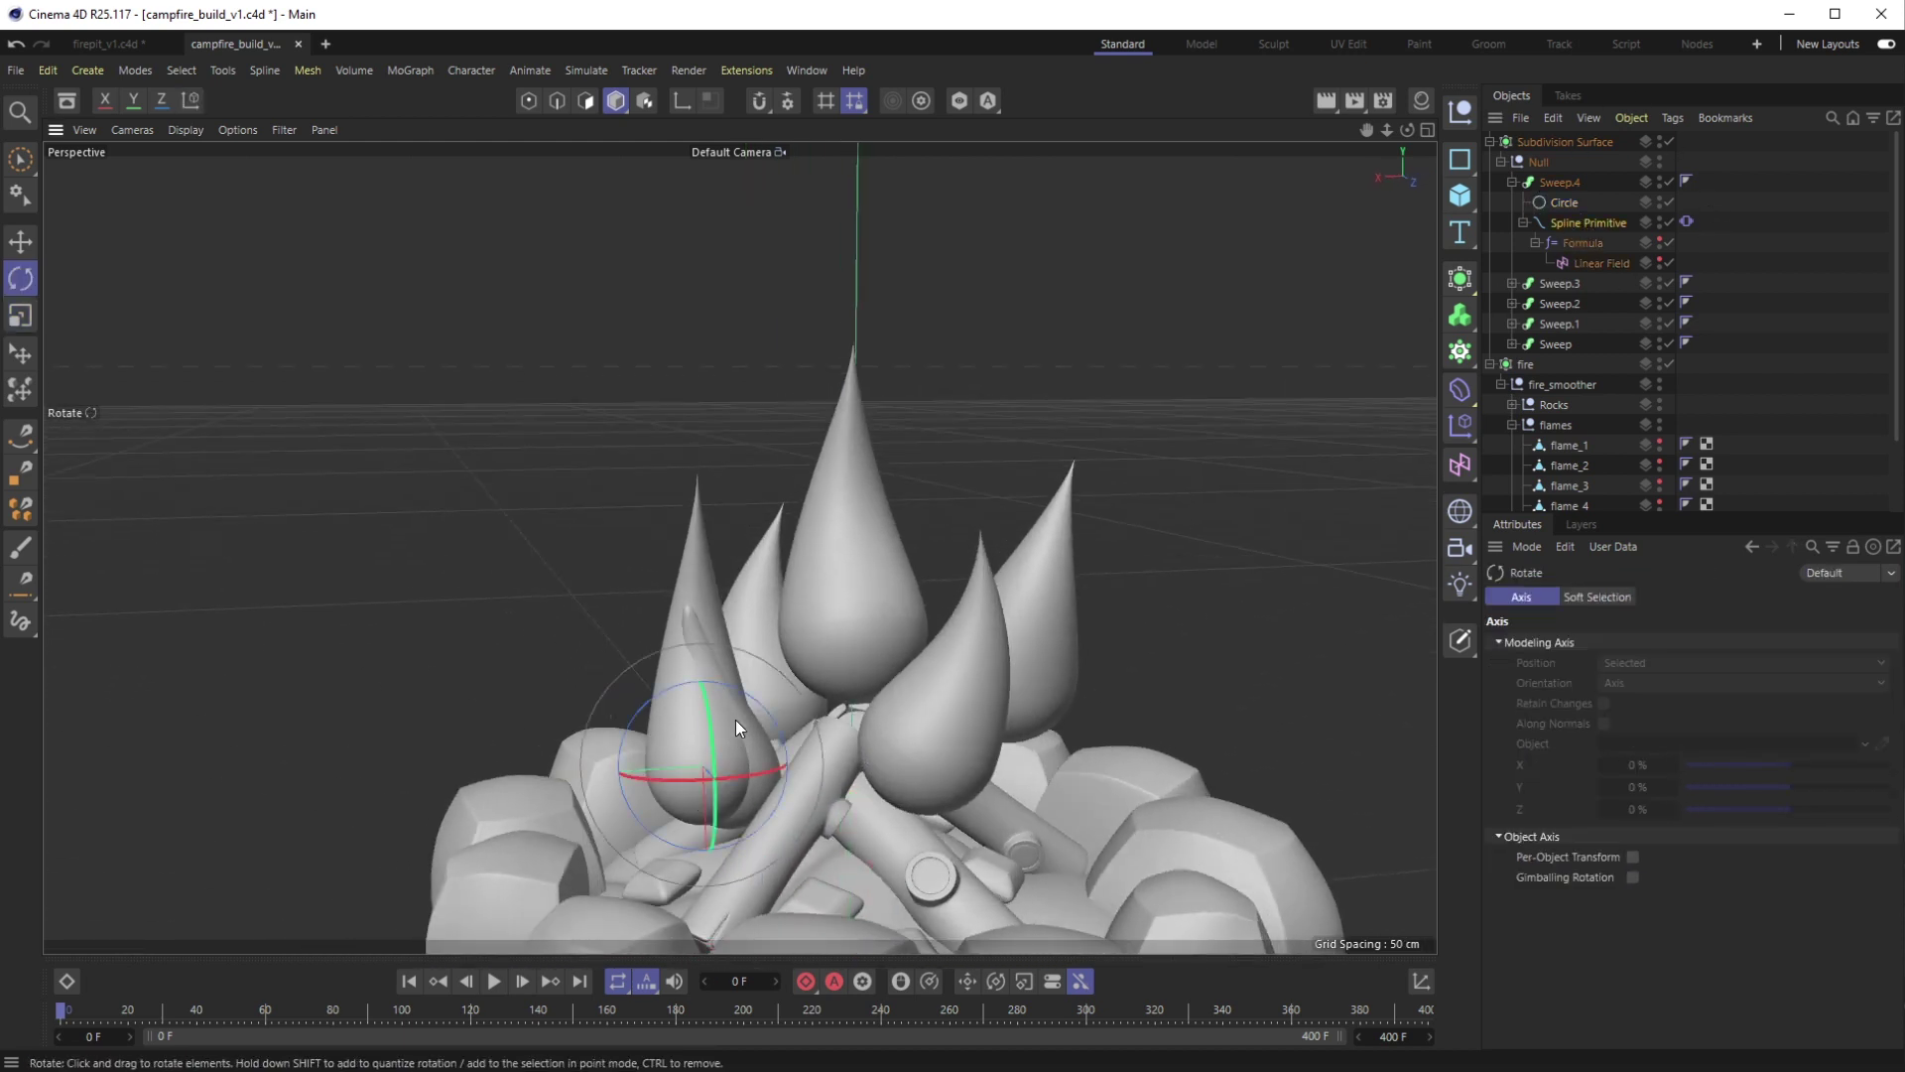
left_click_drag(743, 691, 724, 681)
key("e")
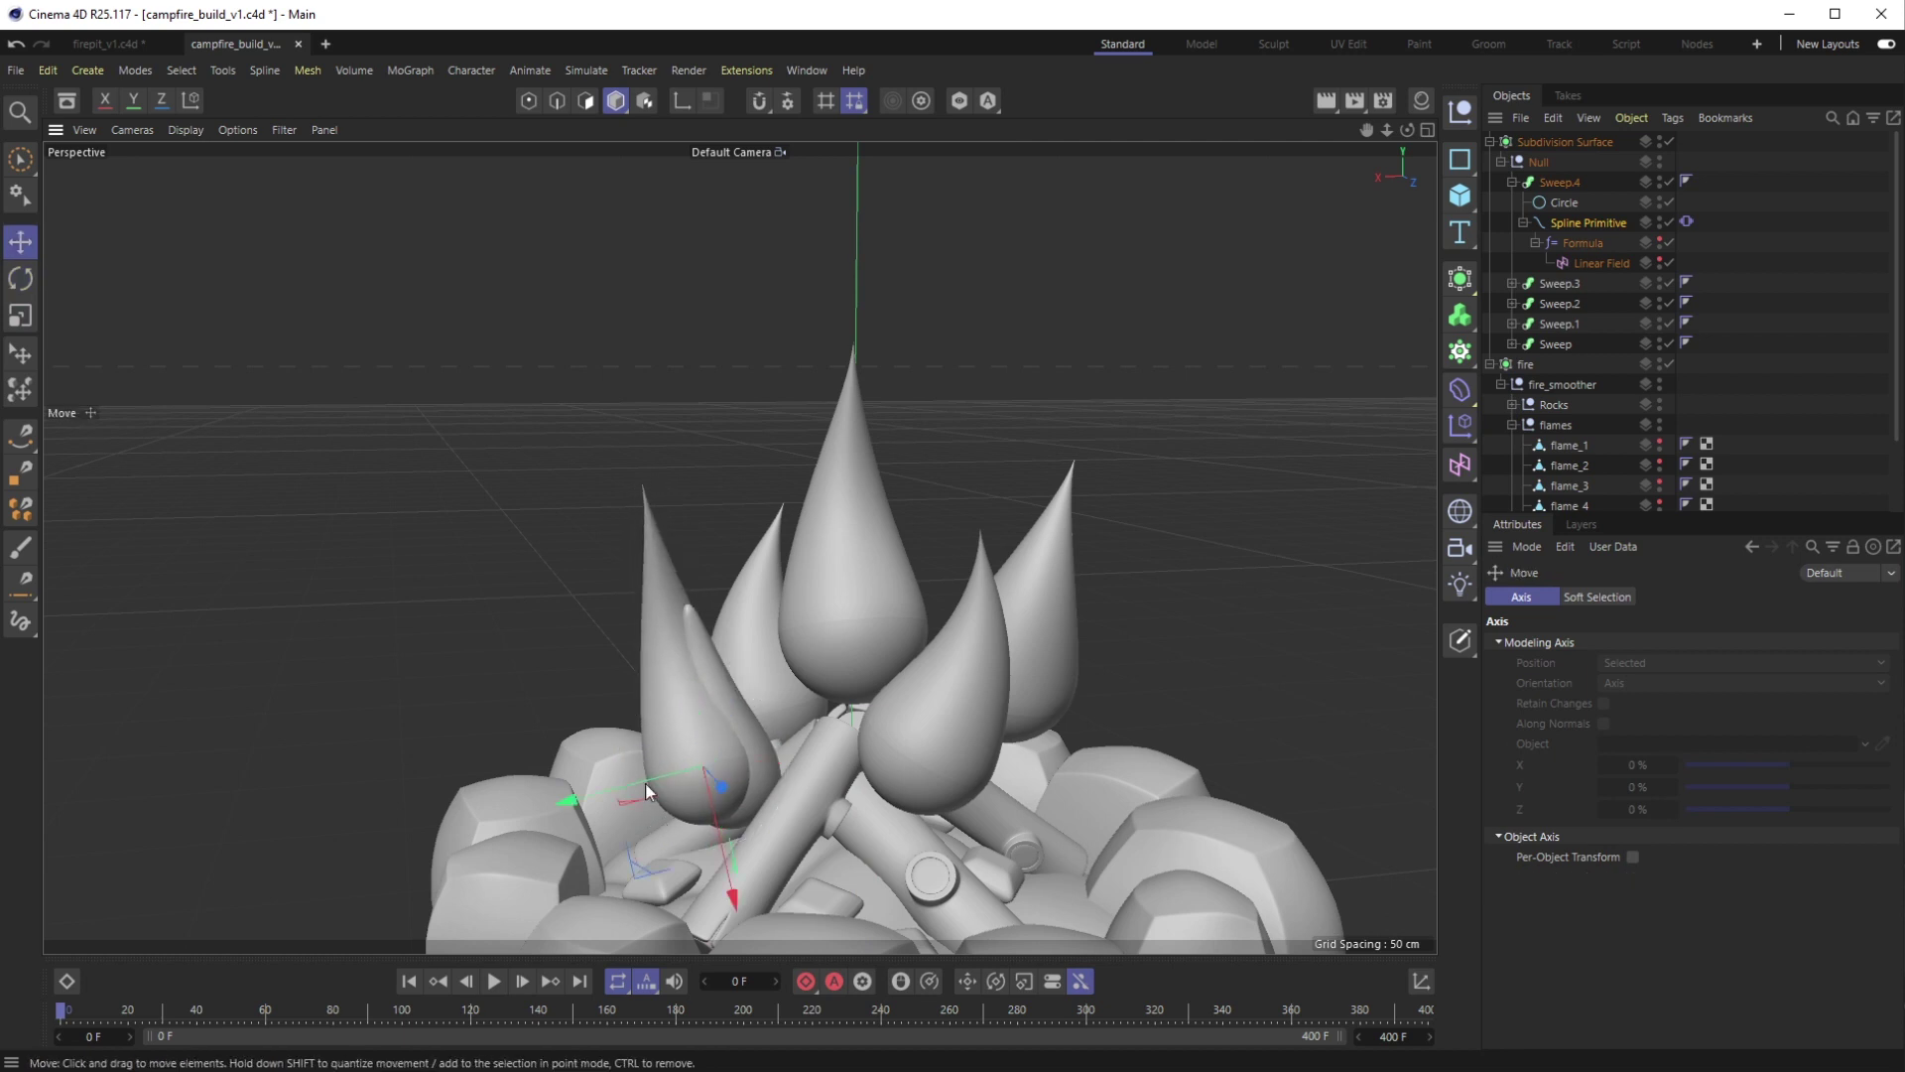
left_click_drag(661, 791, 675, 786)
key("r")
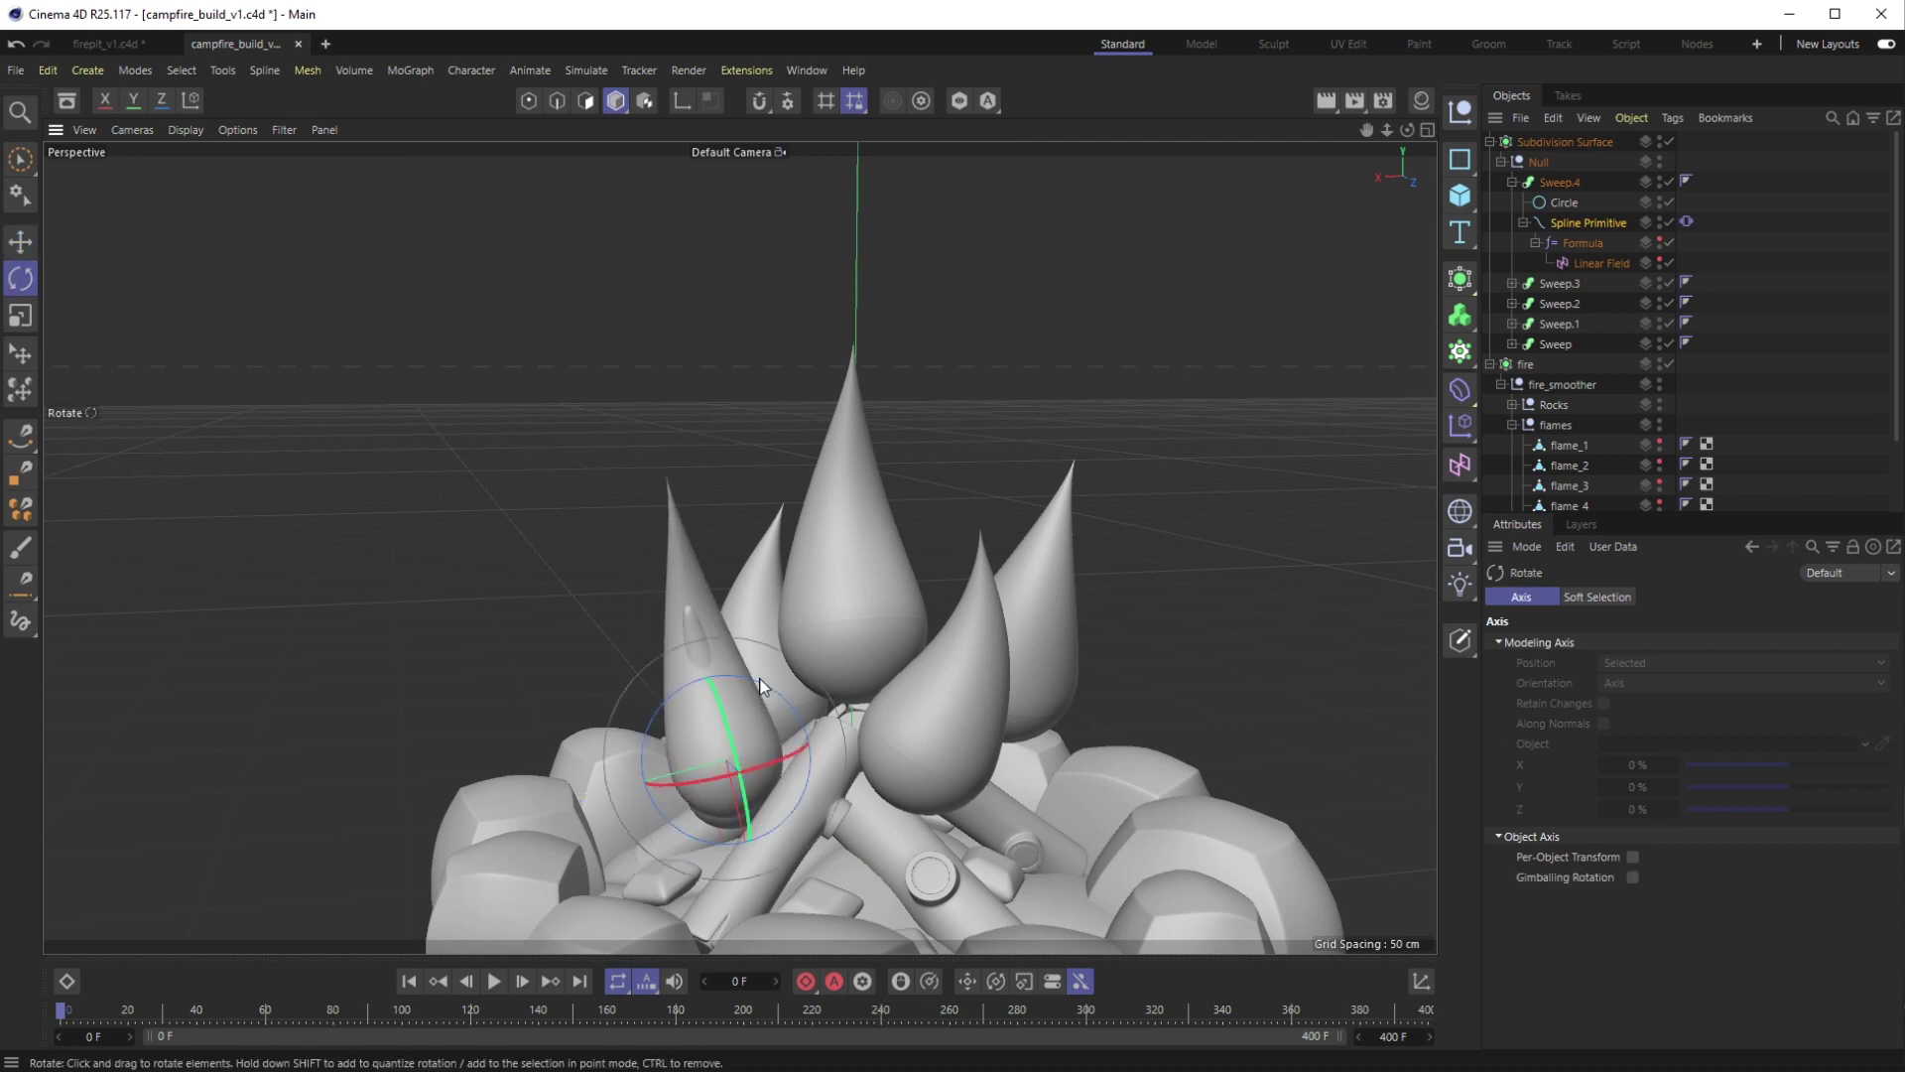
left_click_drag(742, 851, 961, 764, "alt")
left_click_drag(787, 768, 566, 794)
middle_click_drag(323, 567, 717, 850, "alt")
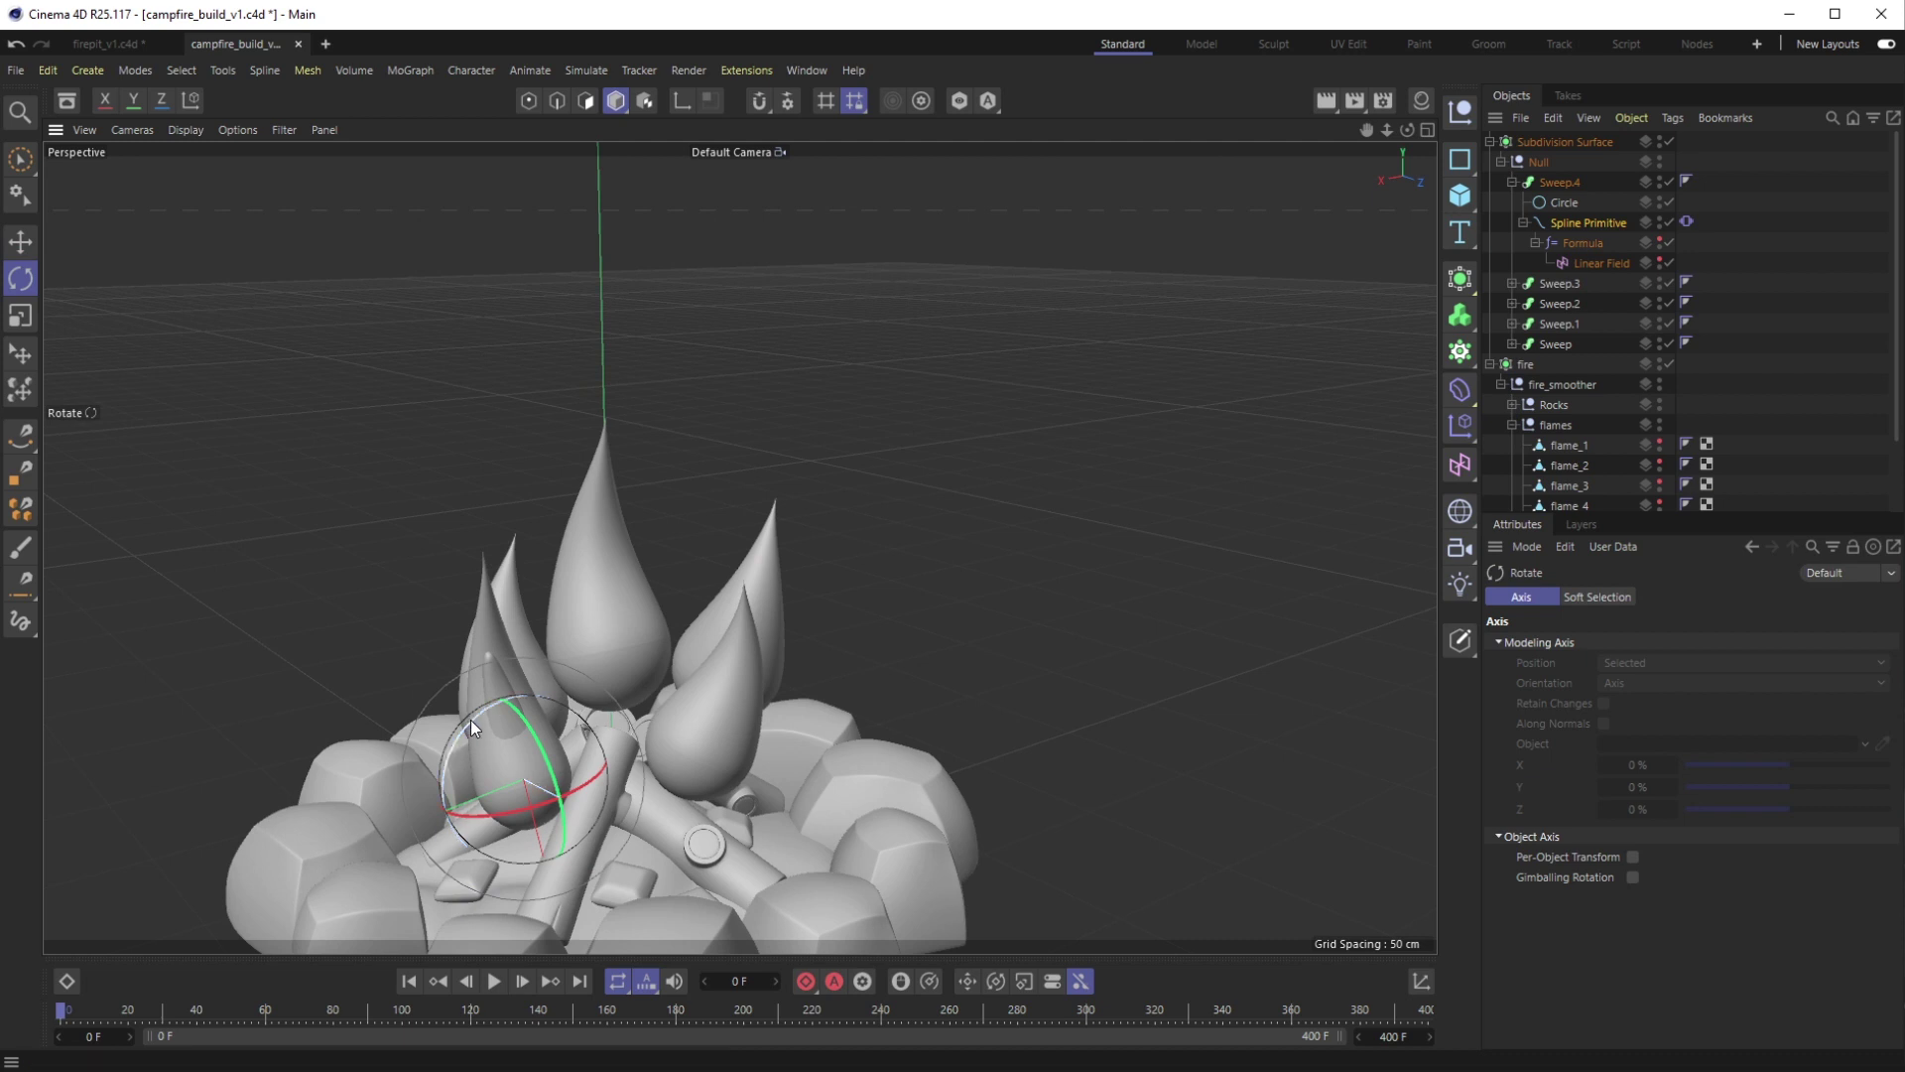
left_click_drag(473, 723, 474, 718)
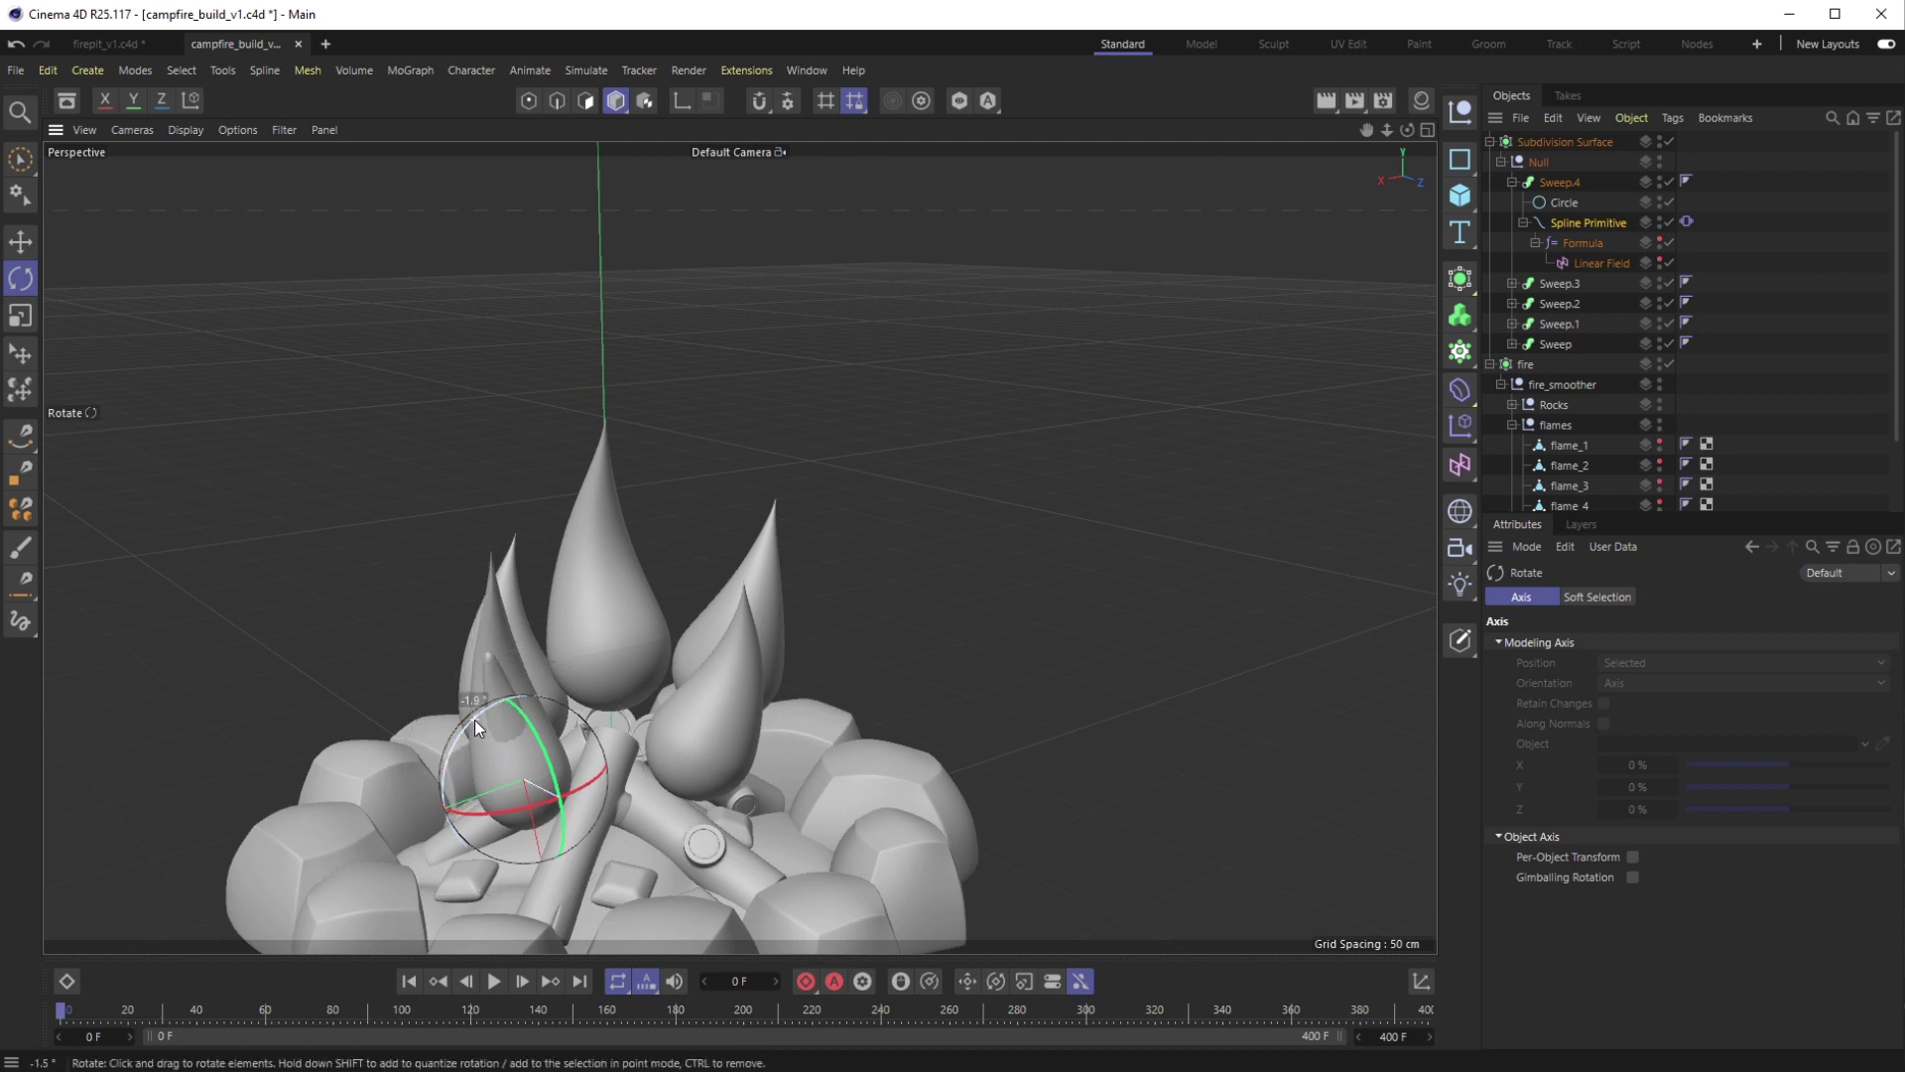
left_click(1594, 223)
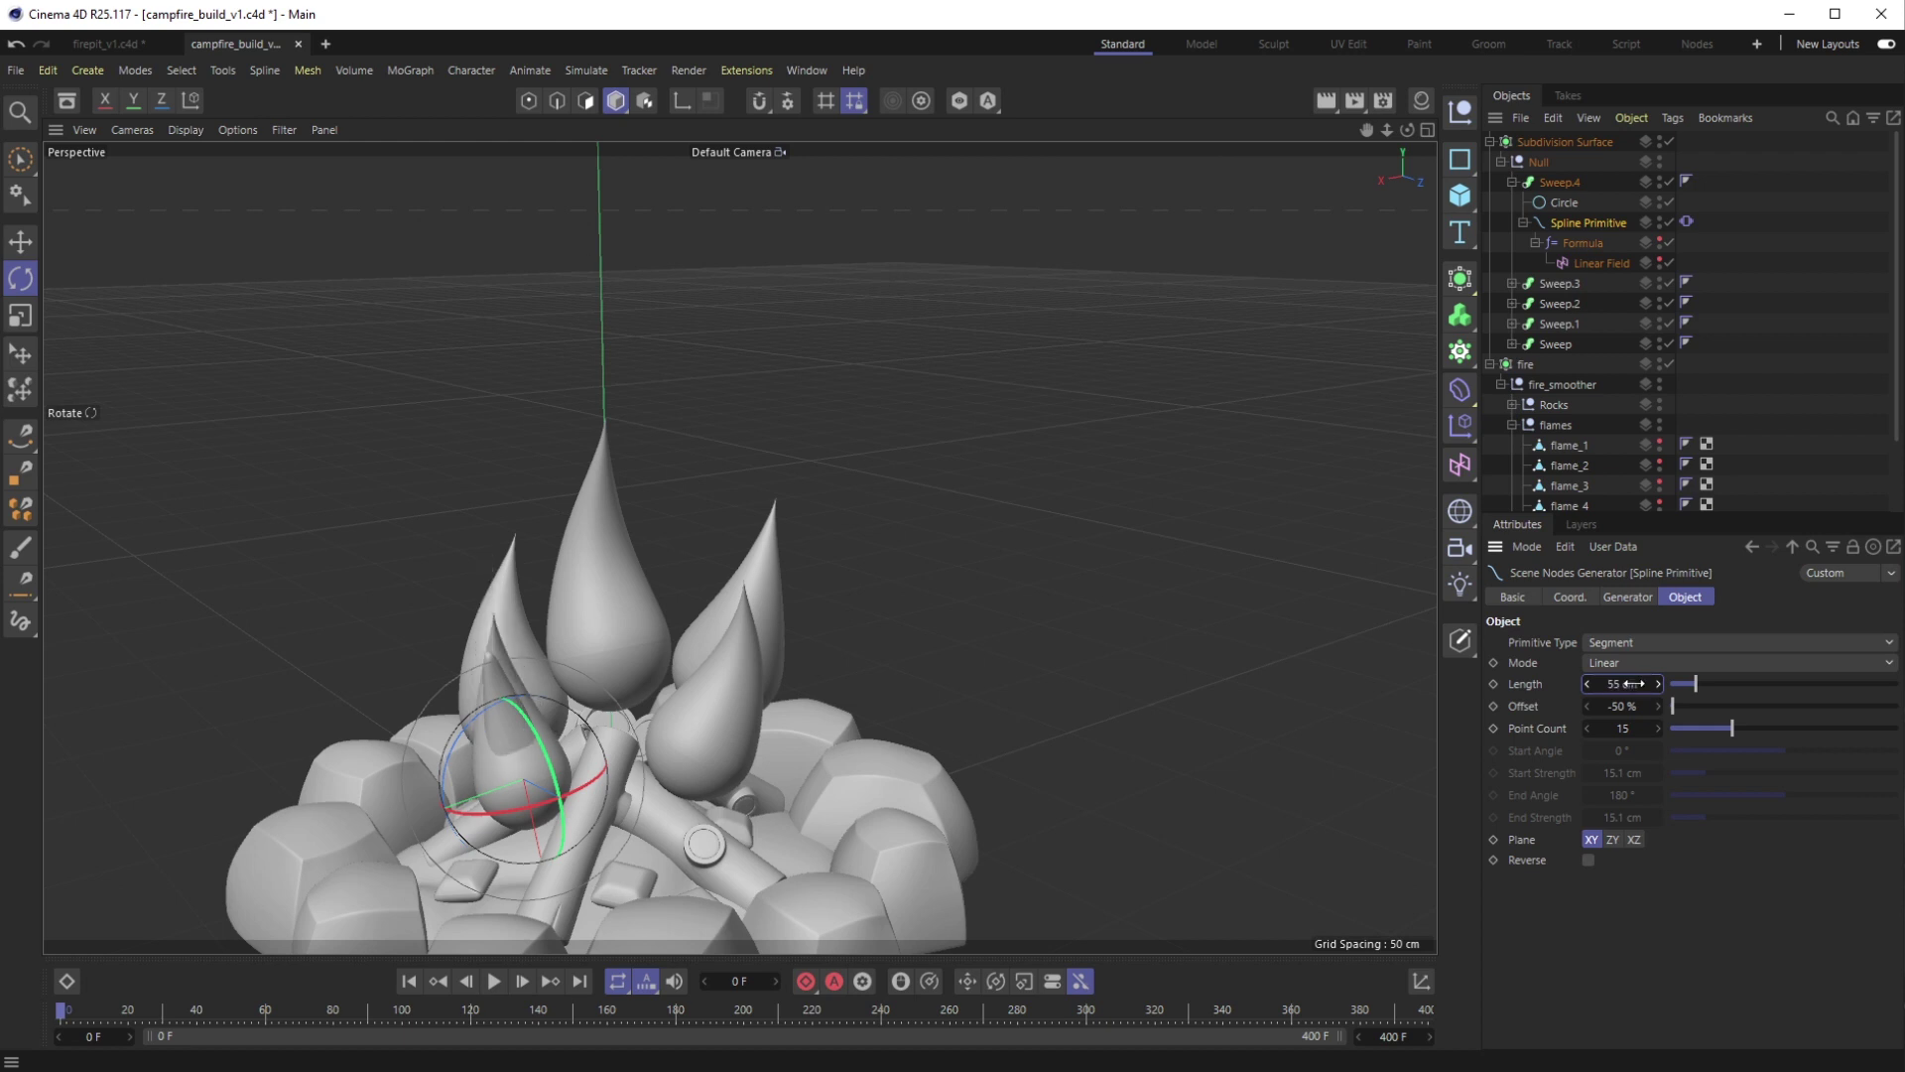
left_click_drag(598, 536, 824, 496, "alt")
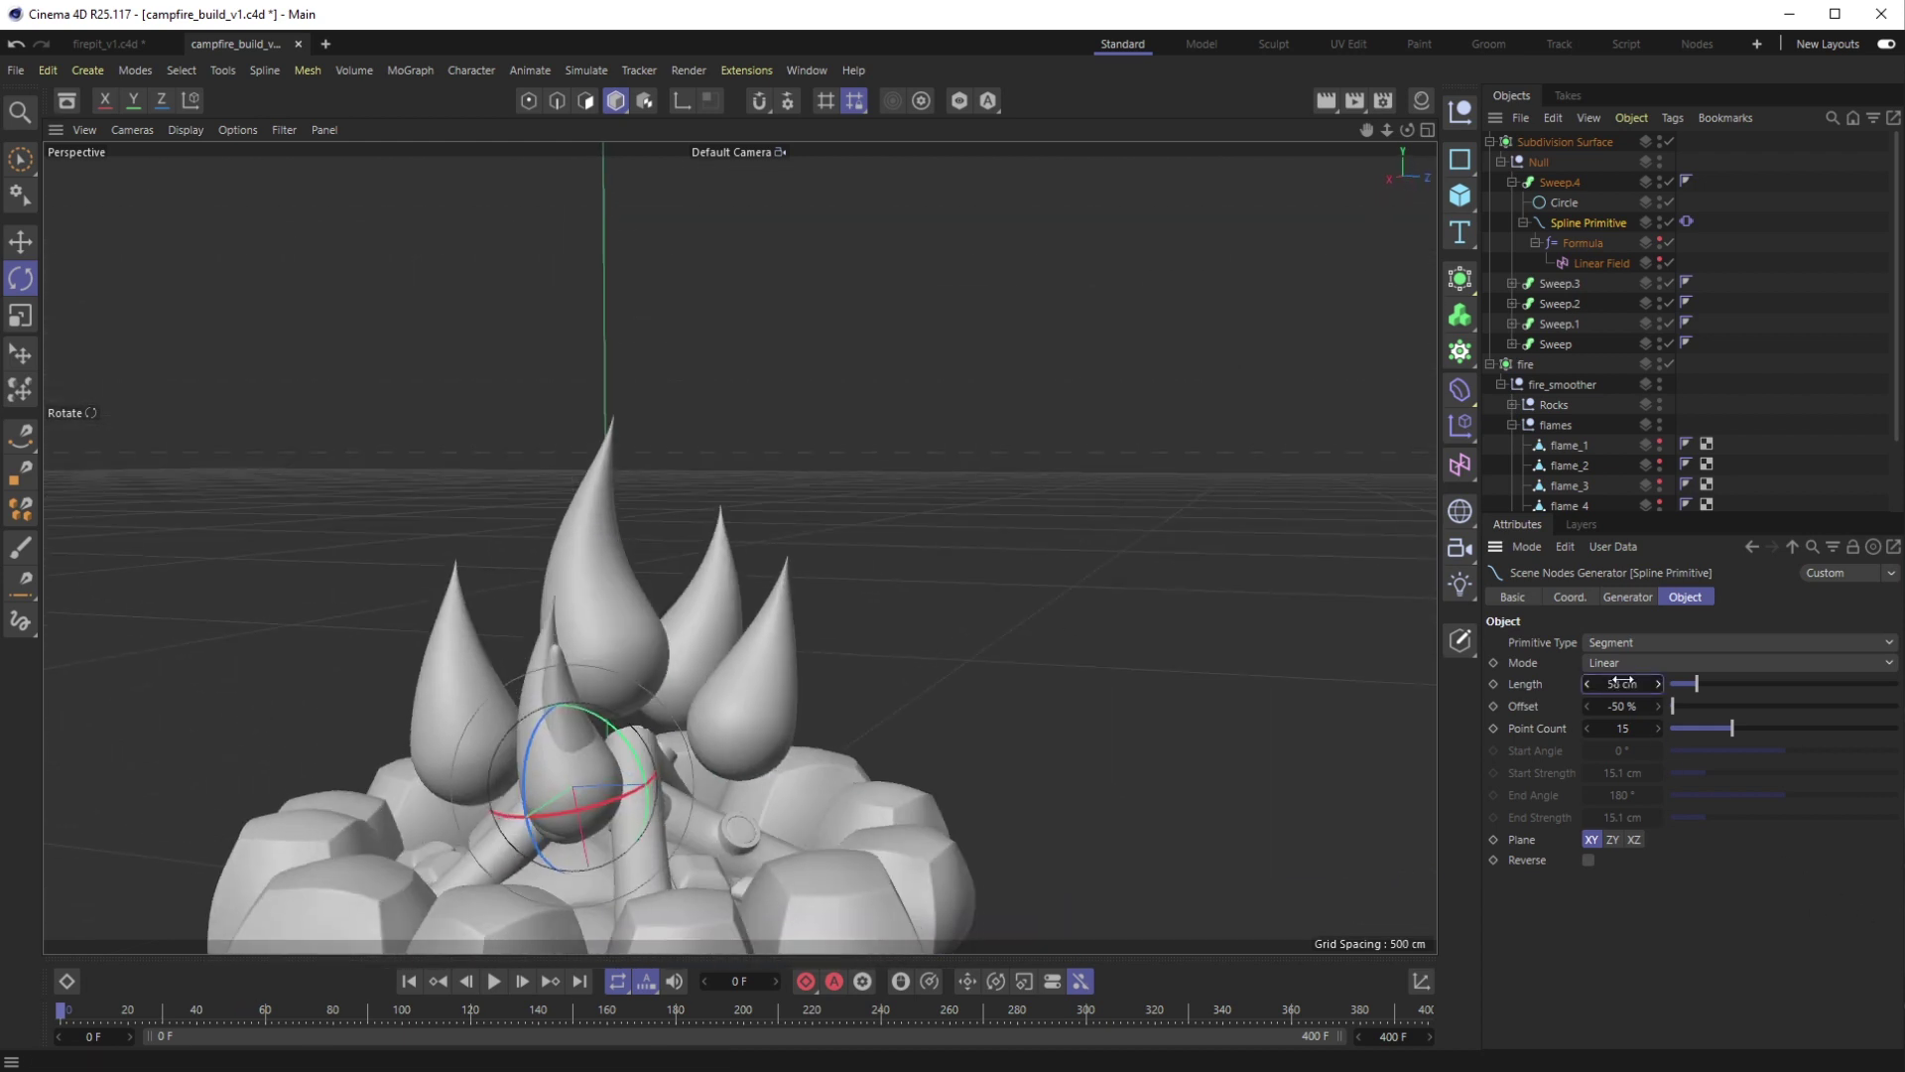
In the flame's Vibrate tag, set Rotation Y and Z amplitudes to 15° and Position Y to 6 cm
left_click(1687, 222)
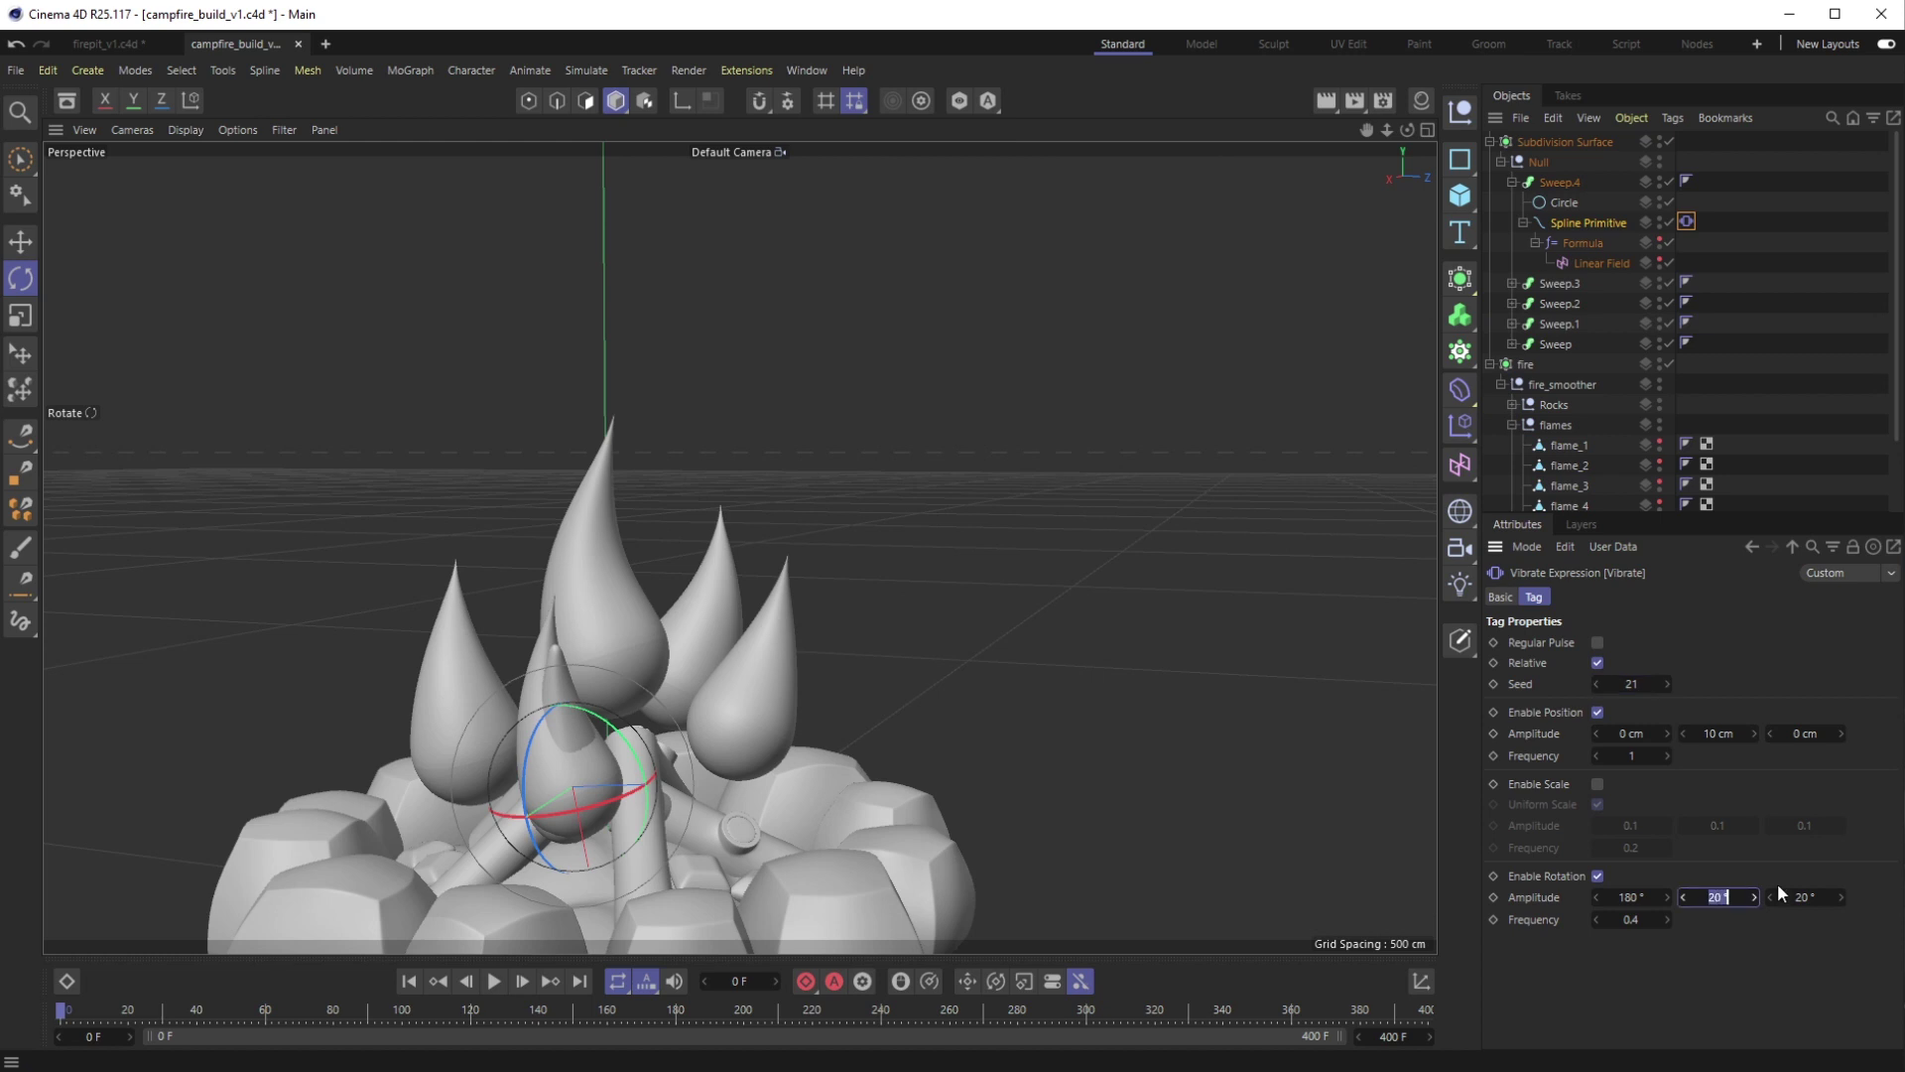
type("15")
key("Return")
left_click(1808, 893)
left_click(1722, 739)
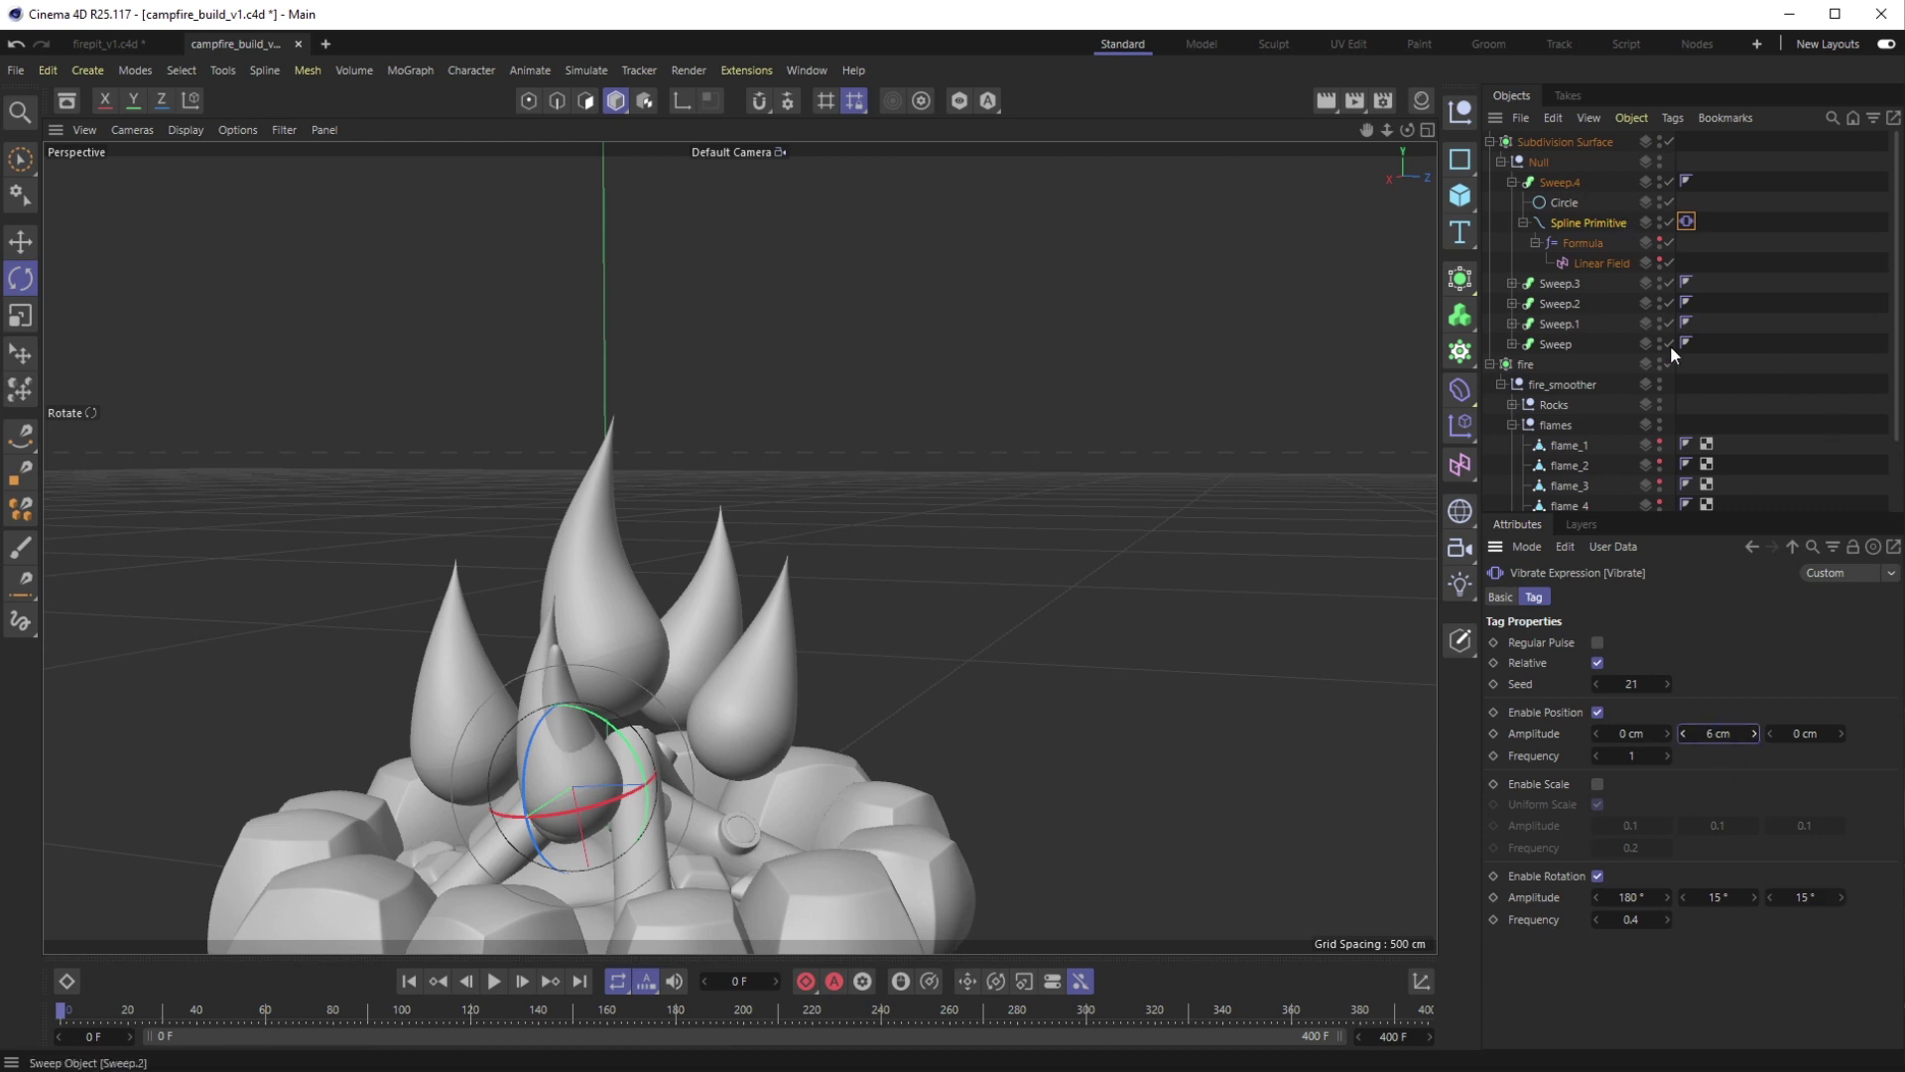
scroll(1655, 460, "down", 3)
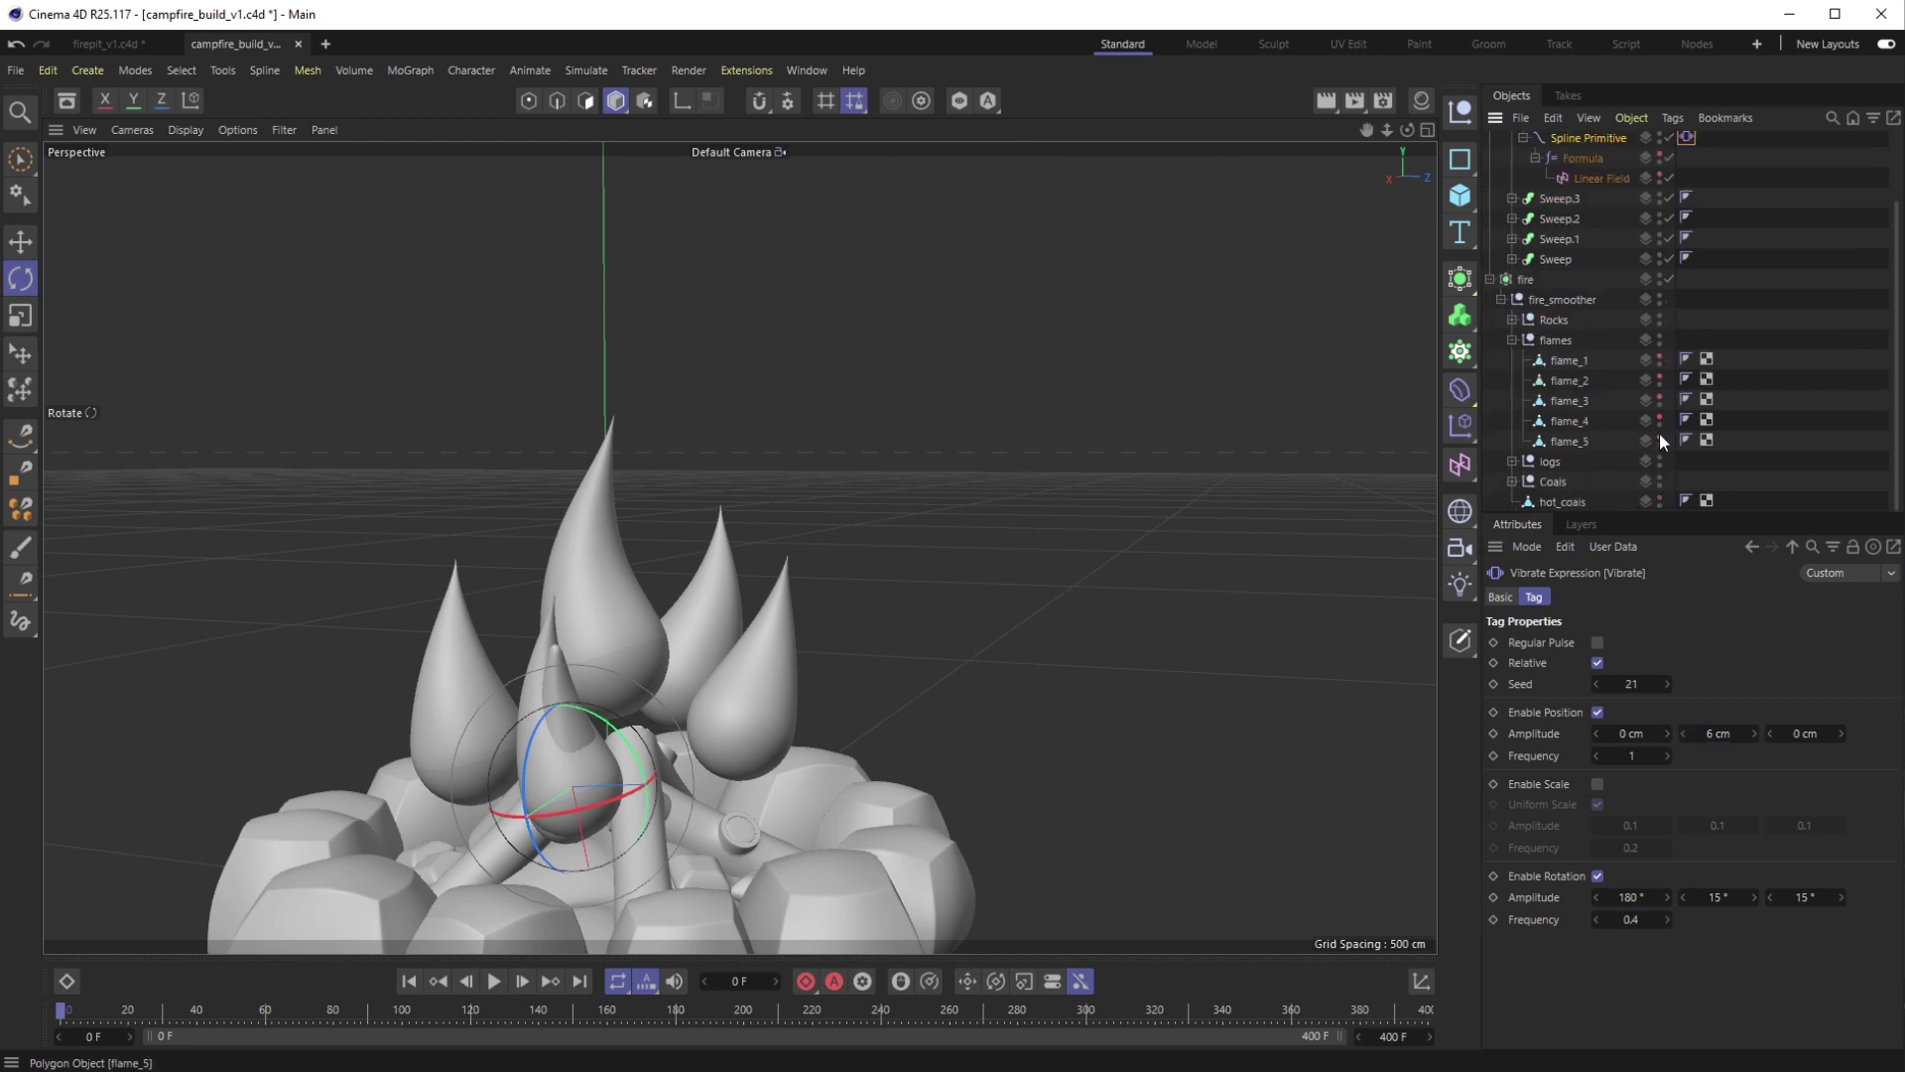
Delete the old flames group and orbit around the campfire to view the five swept flames
left_click(1578, 363)
left_click(1569, 338)
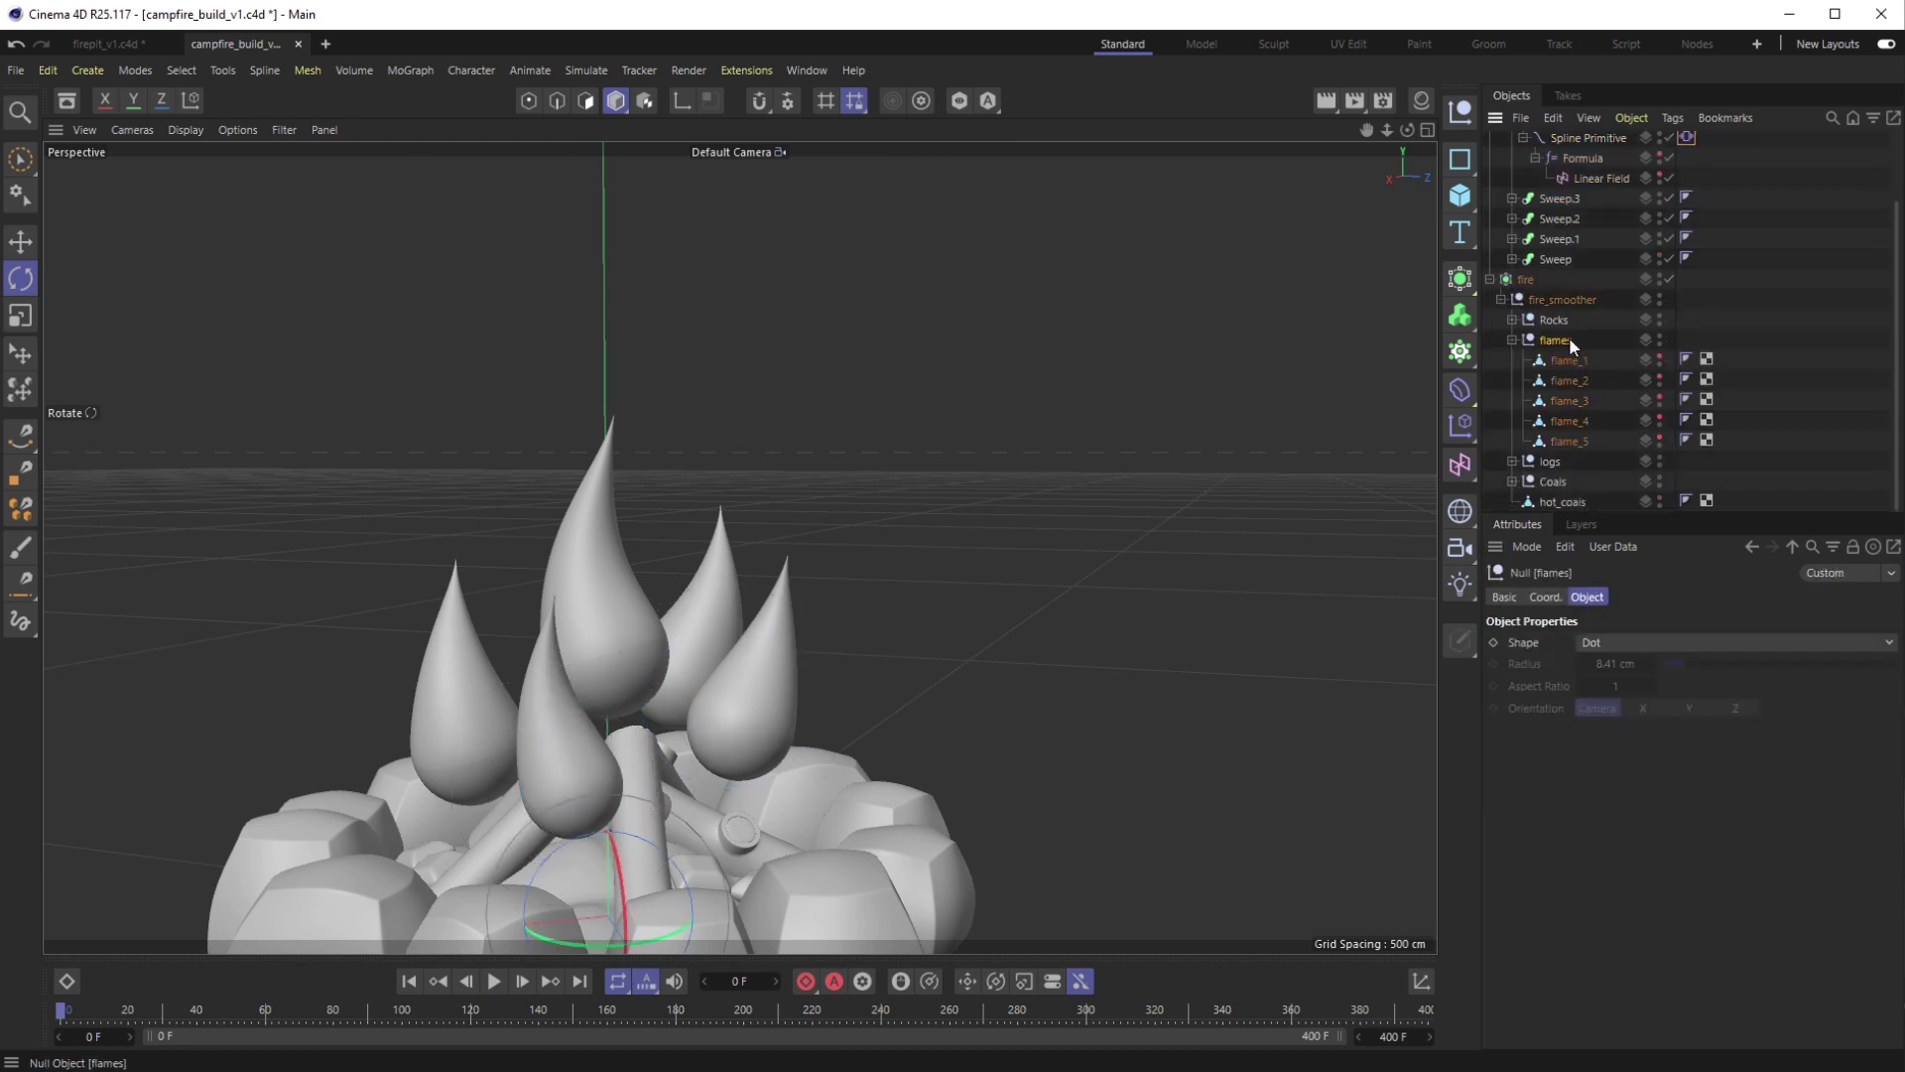
key("Delete")
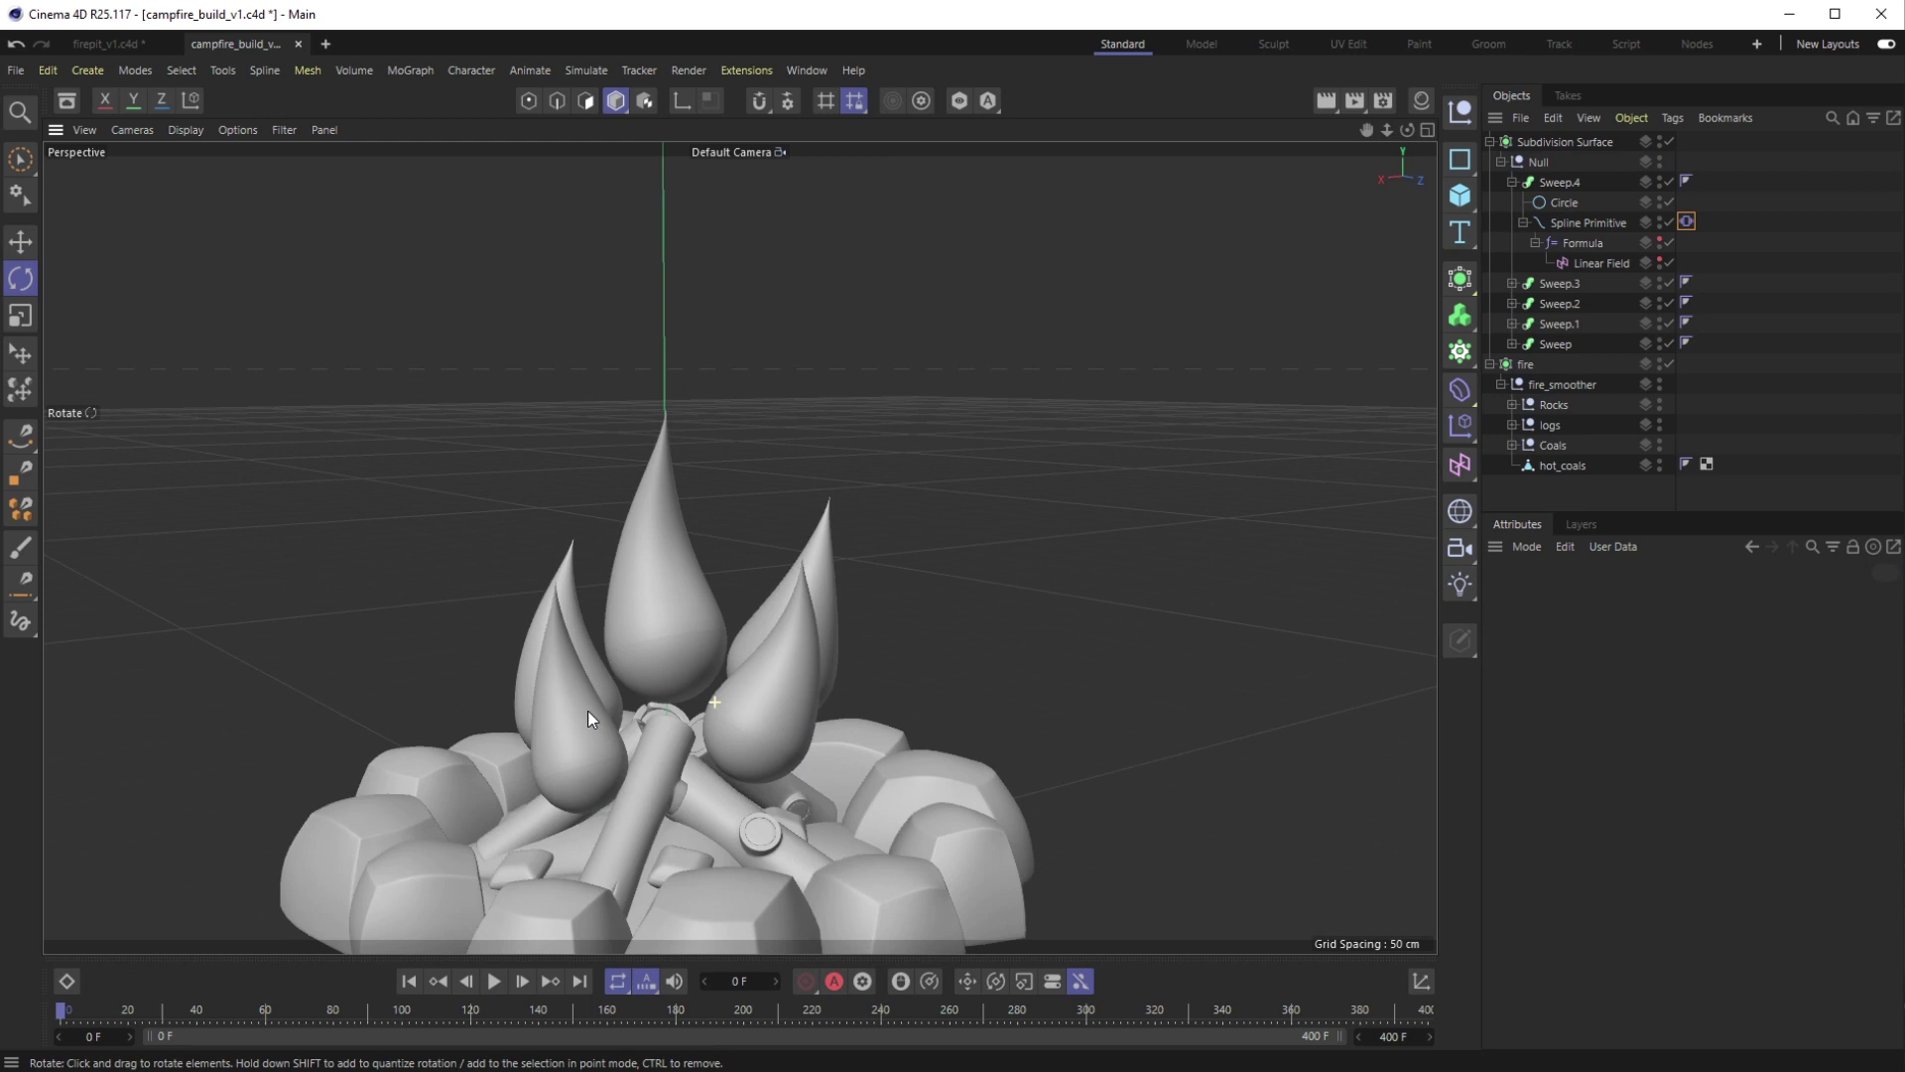
right_click_drag(588, 711, 557, 757, "alt")
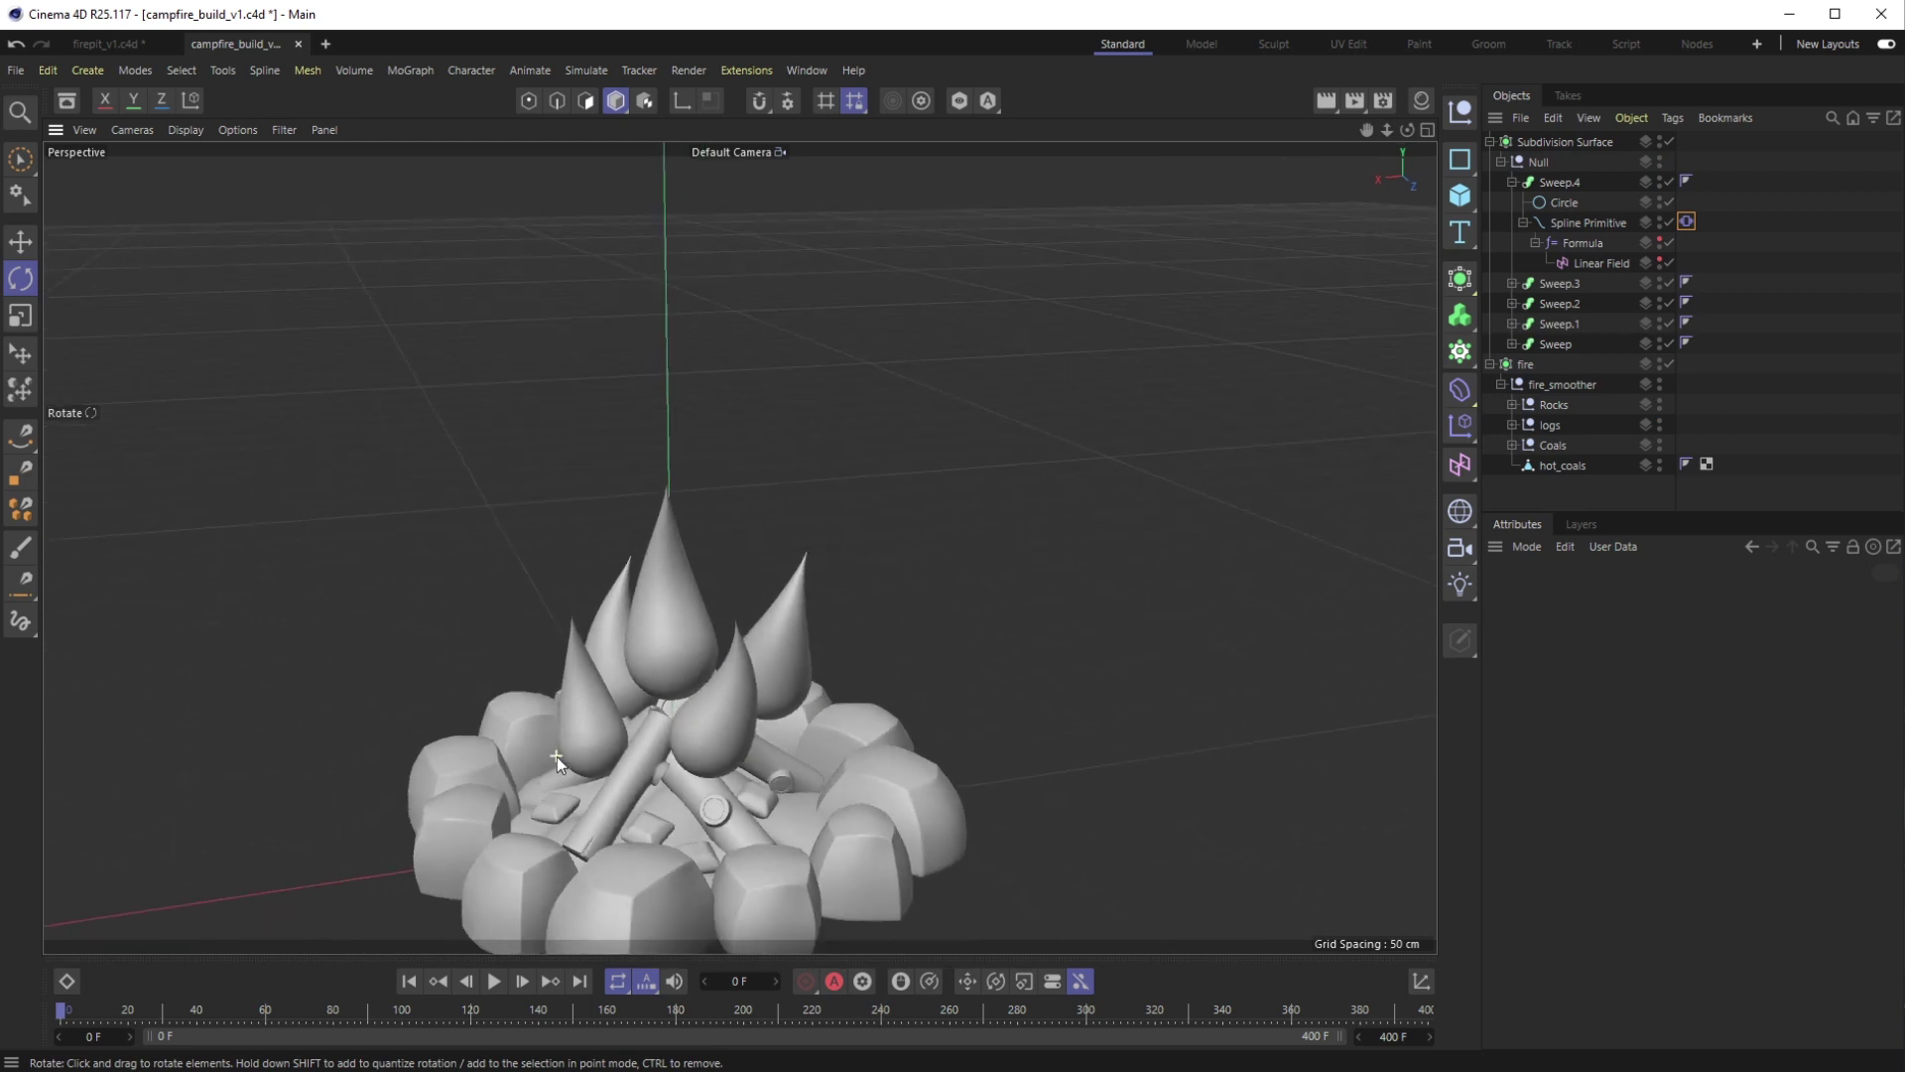
left_click_drag(556, 756, 813, 885, "alt")
middle_click_drag(812, 885, 731, 669, "alt")
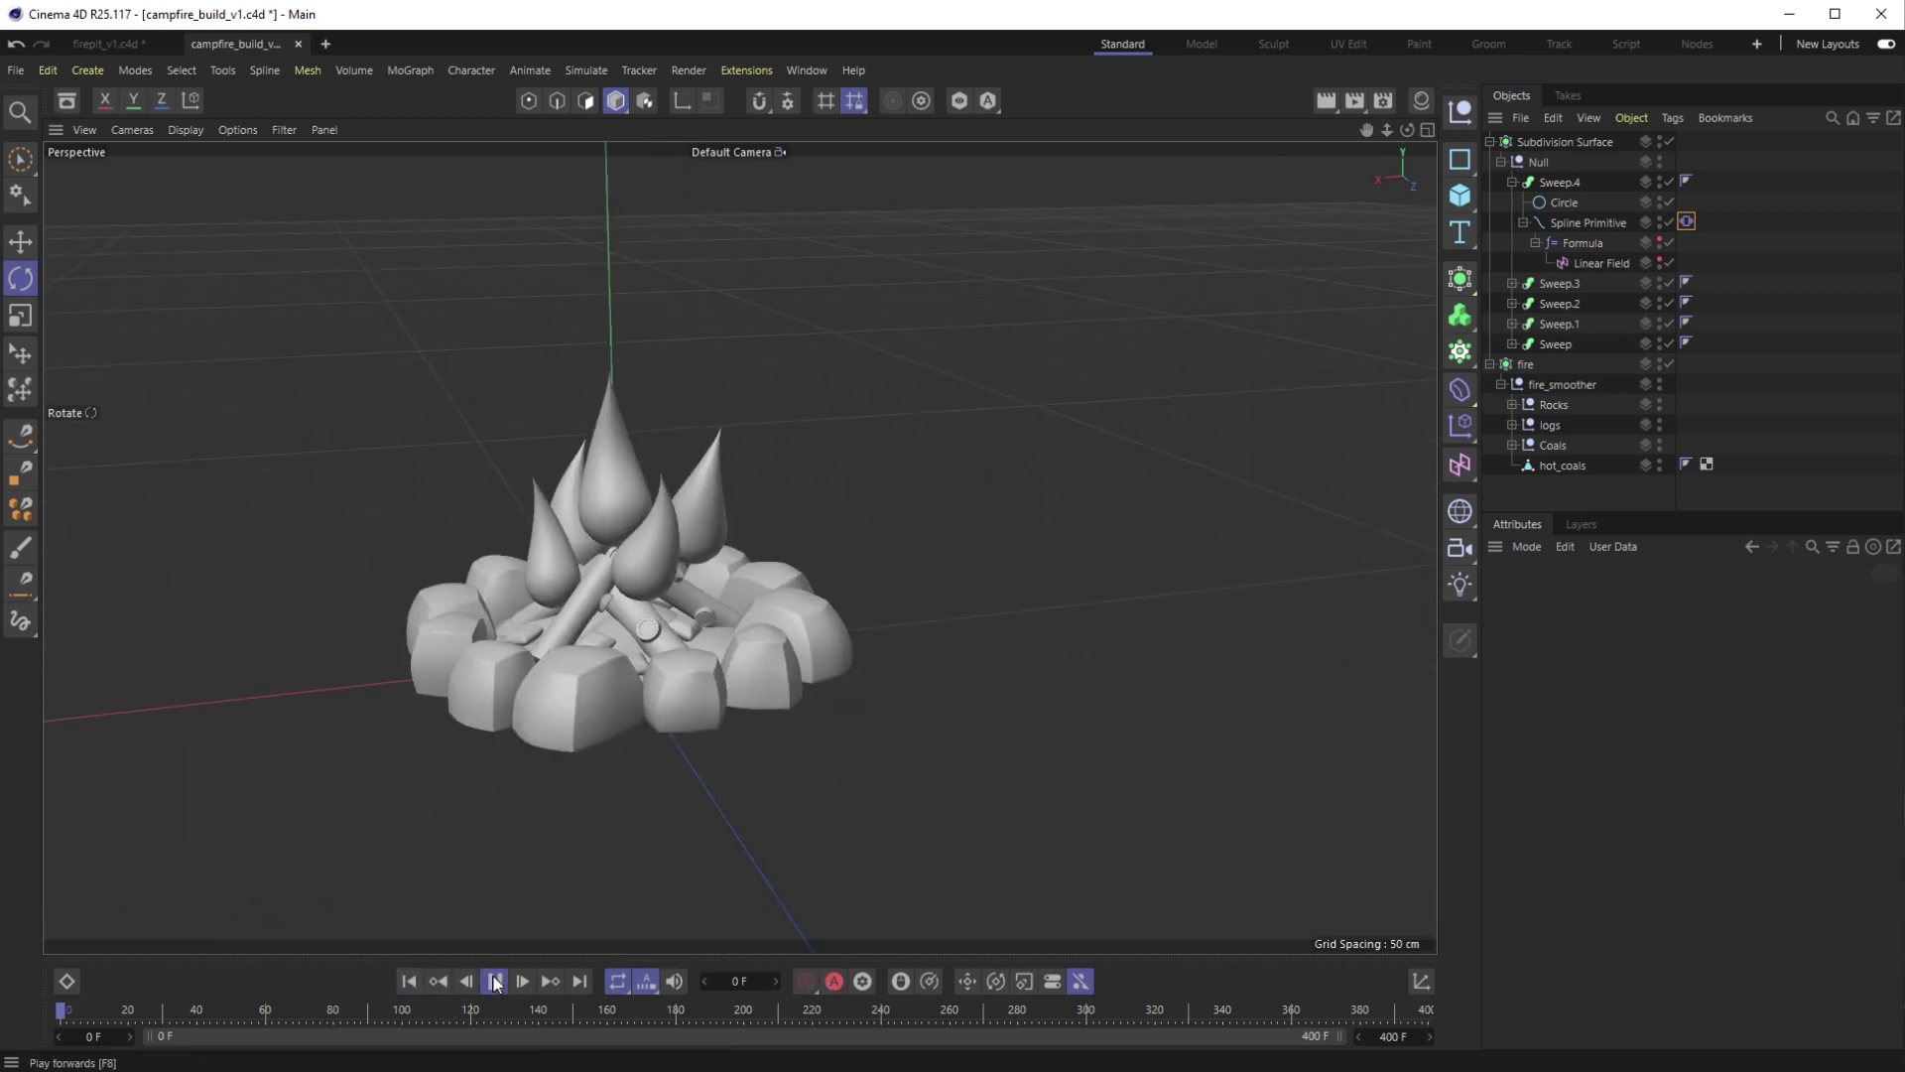
left_click_drag(627, 596, 845, 680, "alt")
scroll(556, 576, "down", 2)
scroll(557, 576, "up", 4)
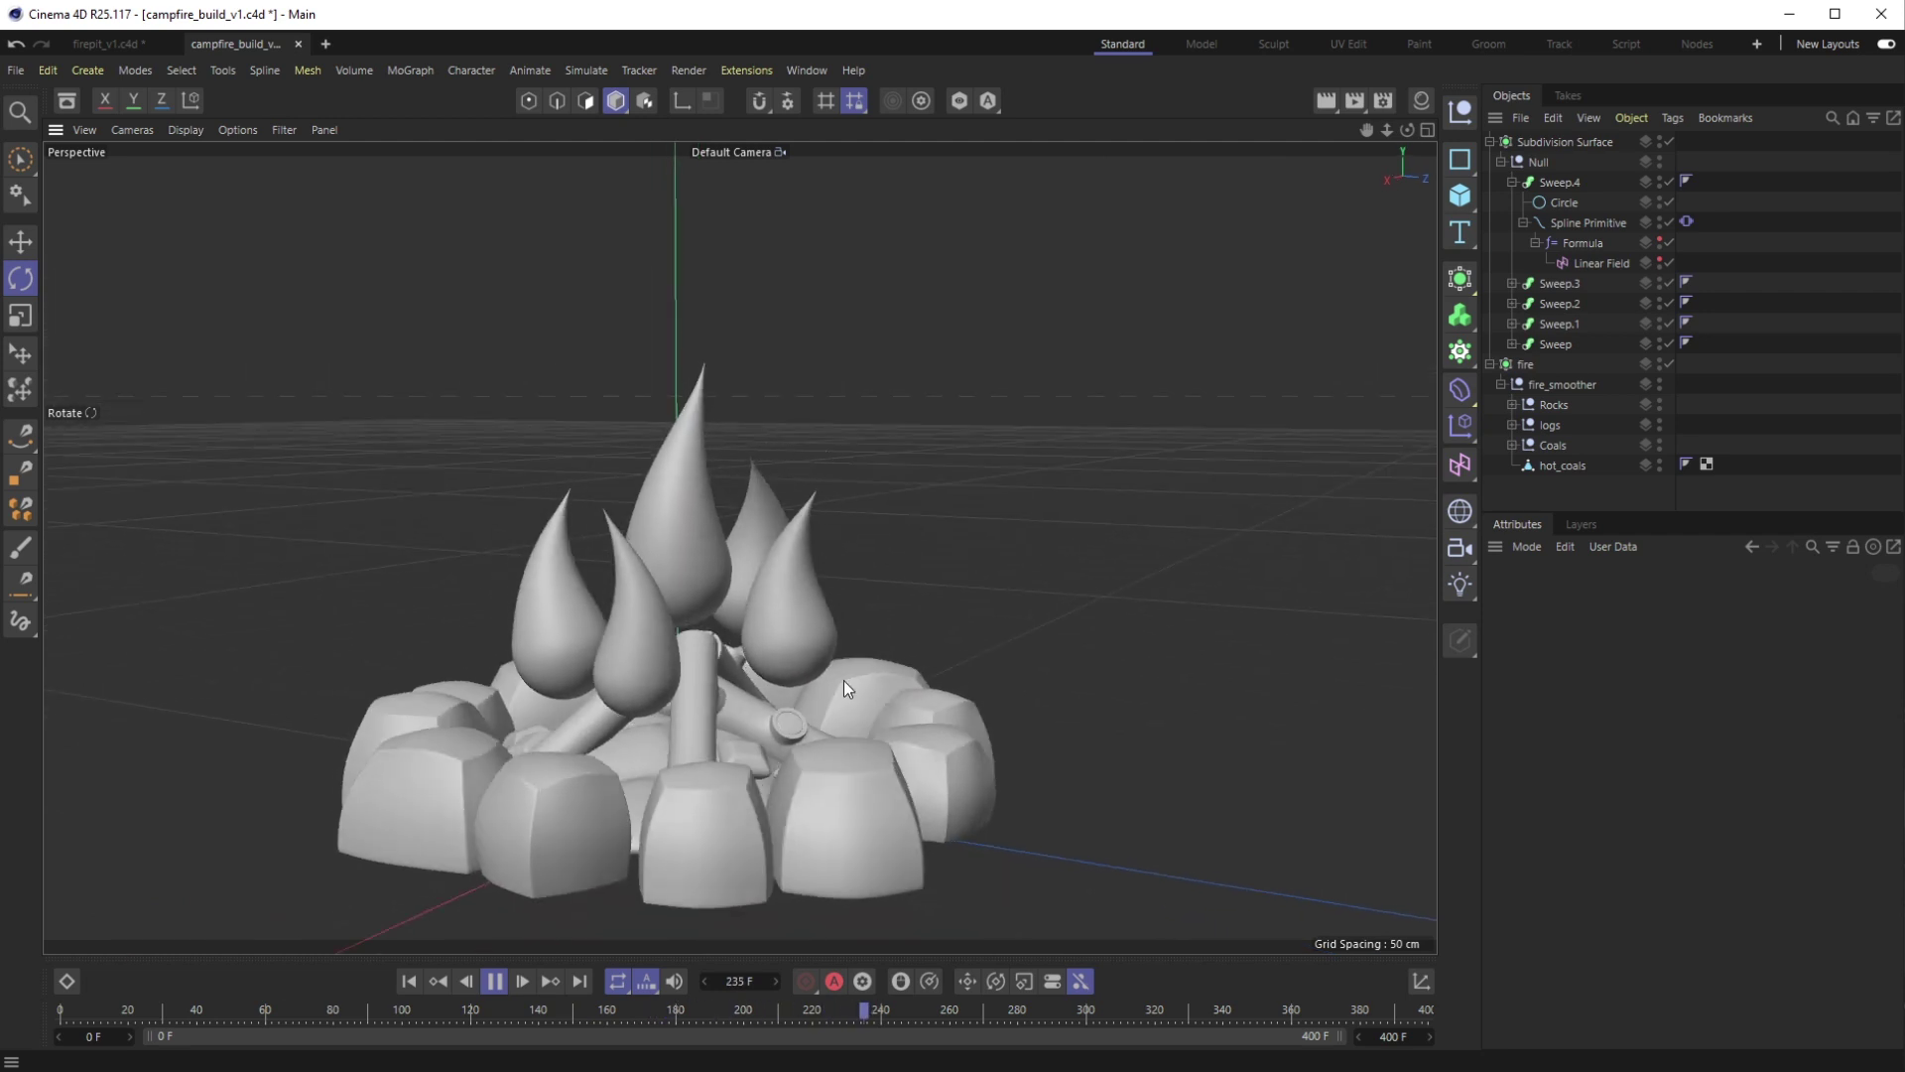
left_click_drag(915, 684, 792, 584, "alt")
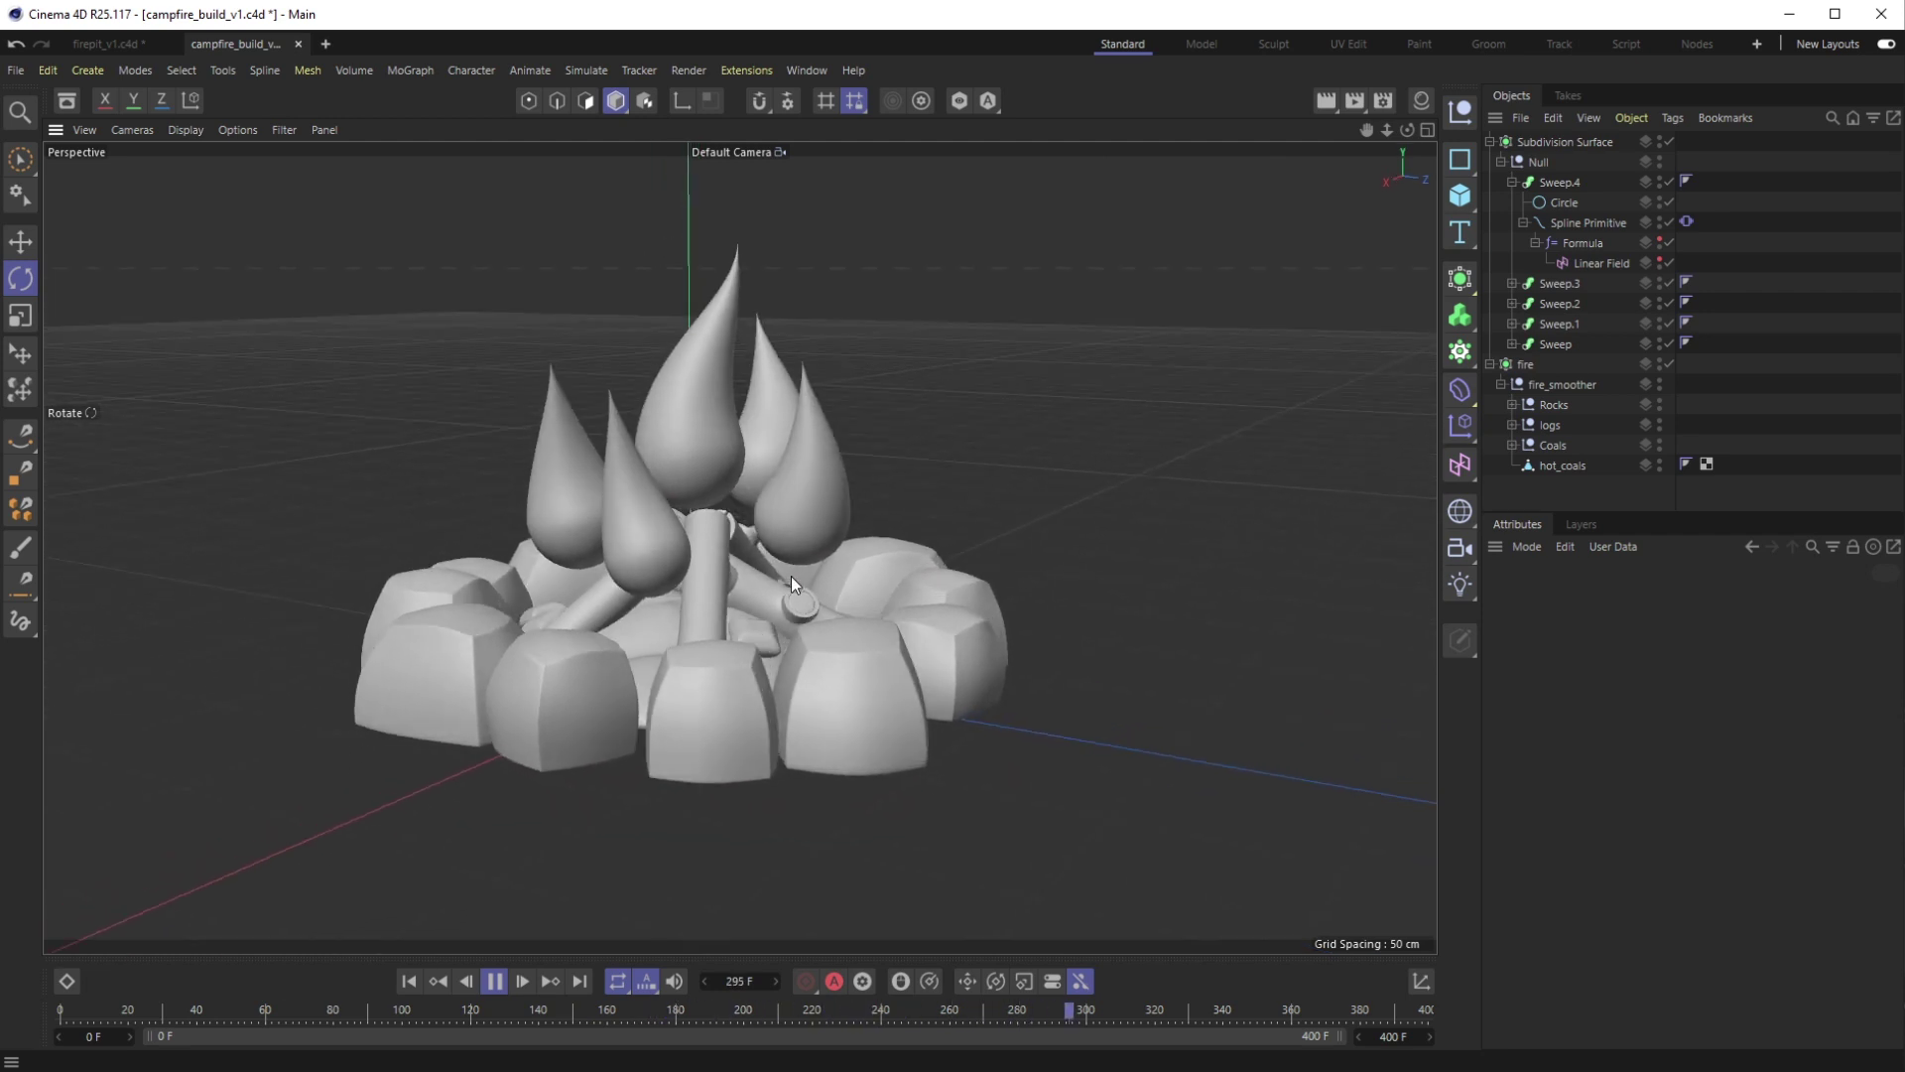
Inspect Sweep.4's object properties and the Linear Field shaping the flame
left_click(1512, 183)
left_click(1513, 183)
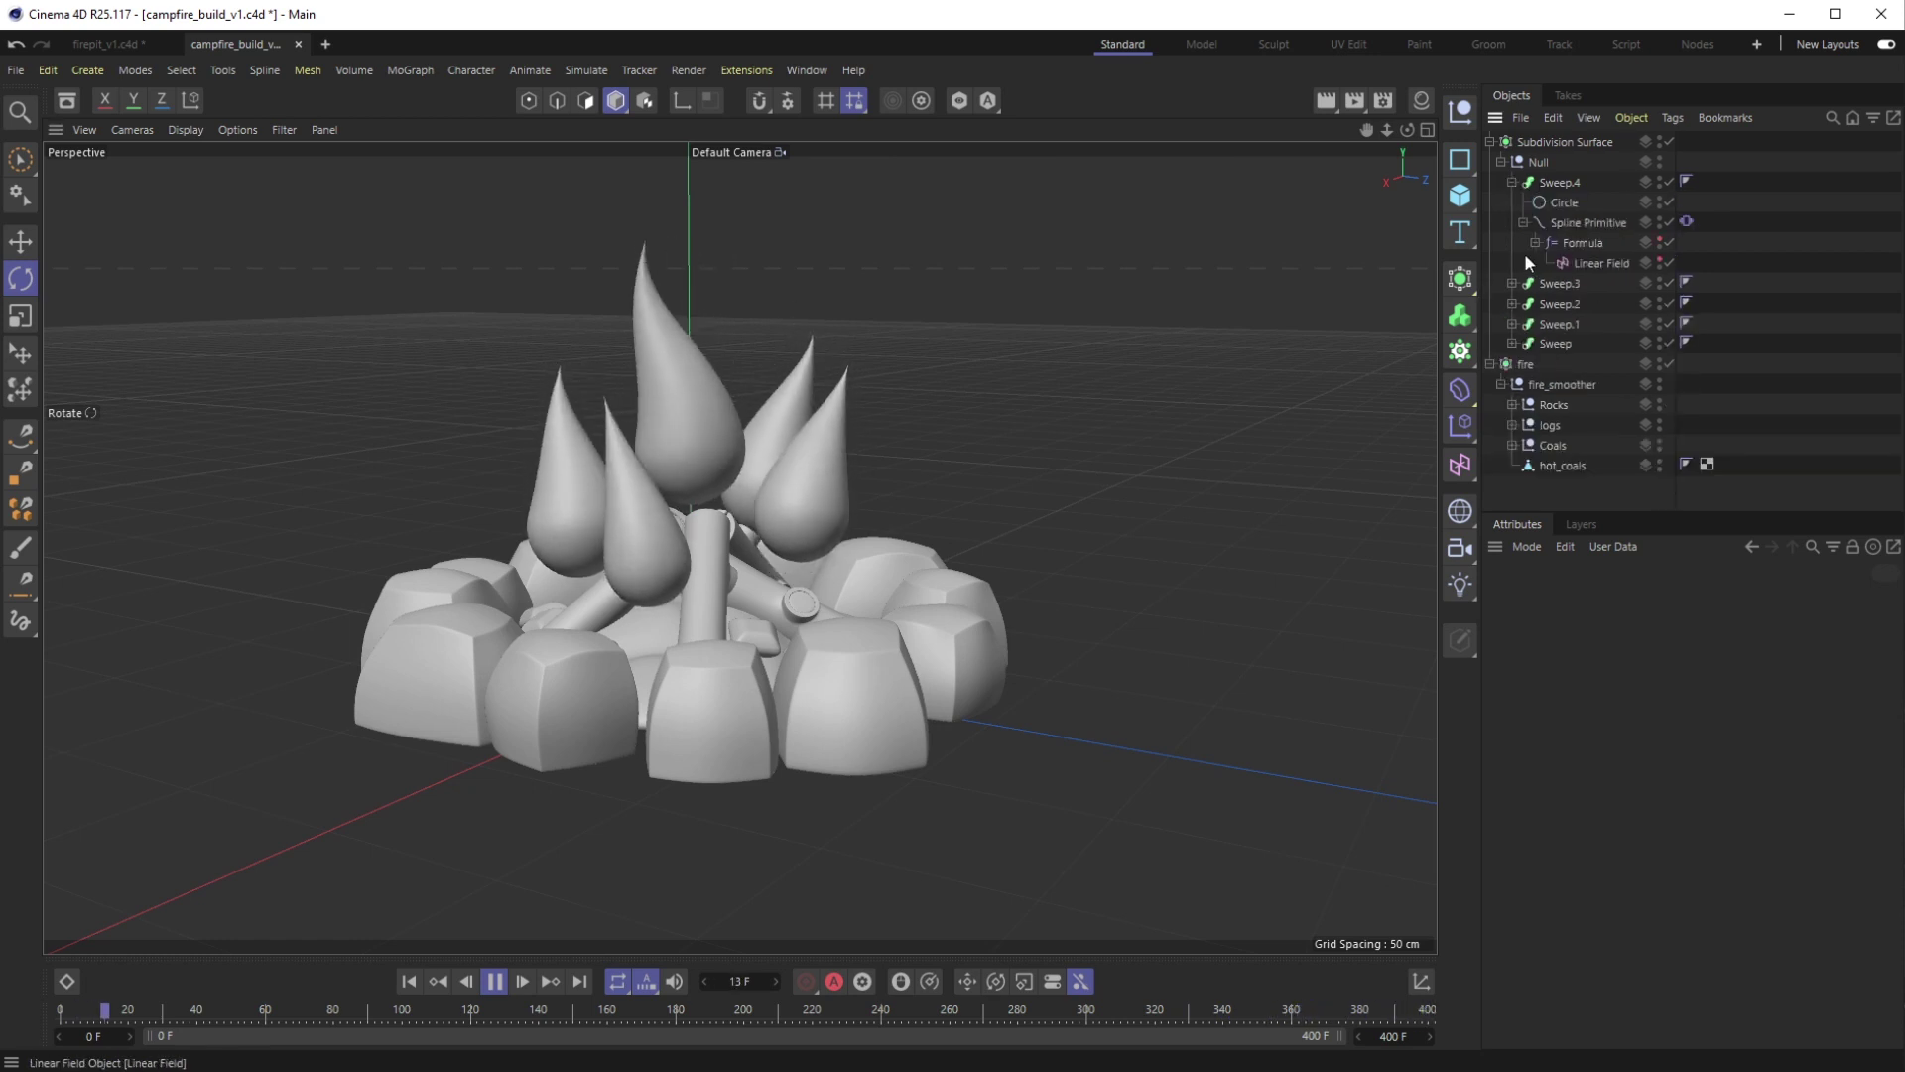
left_click(1560, 182)
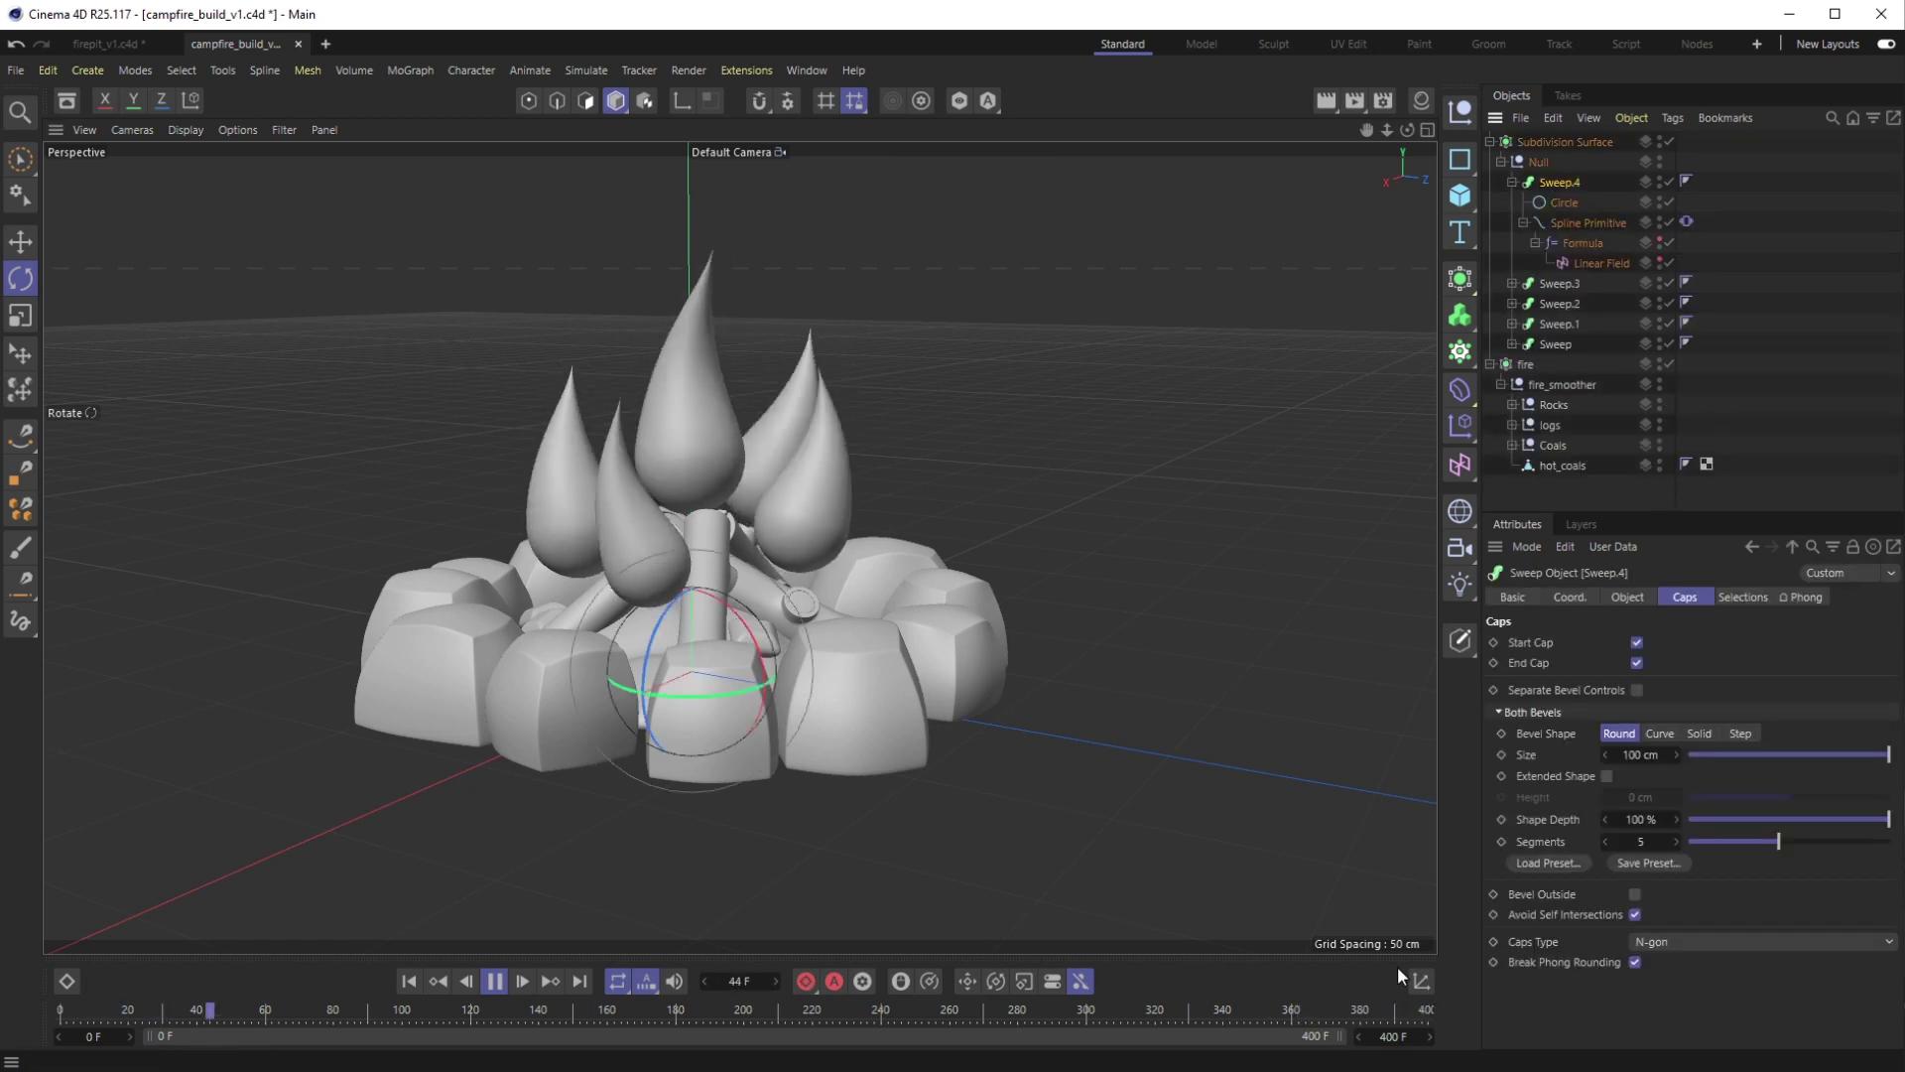
left_click(1629, 598)
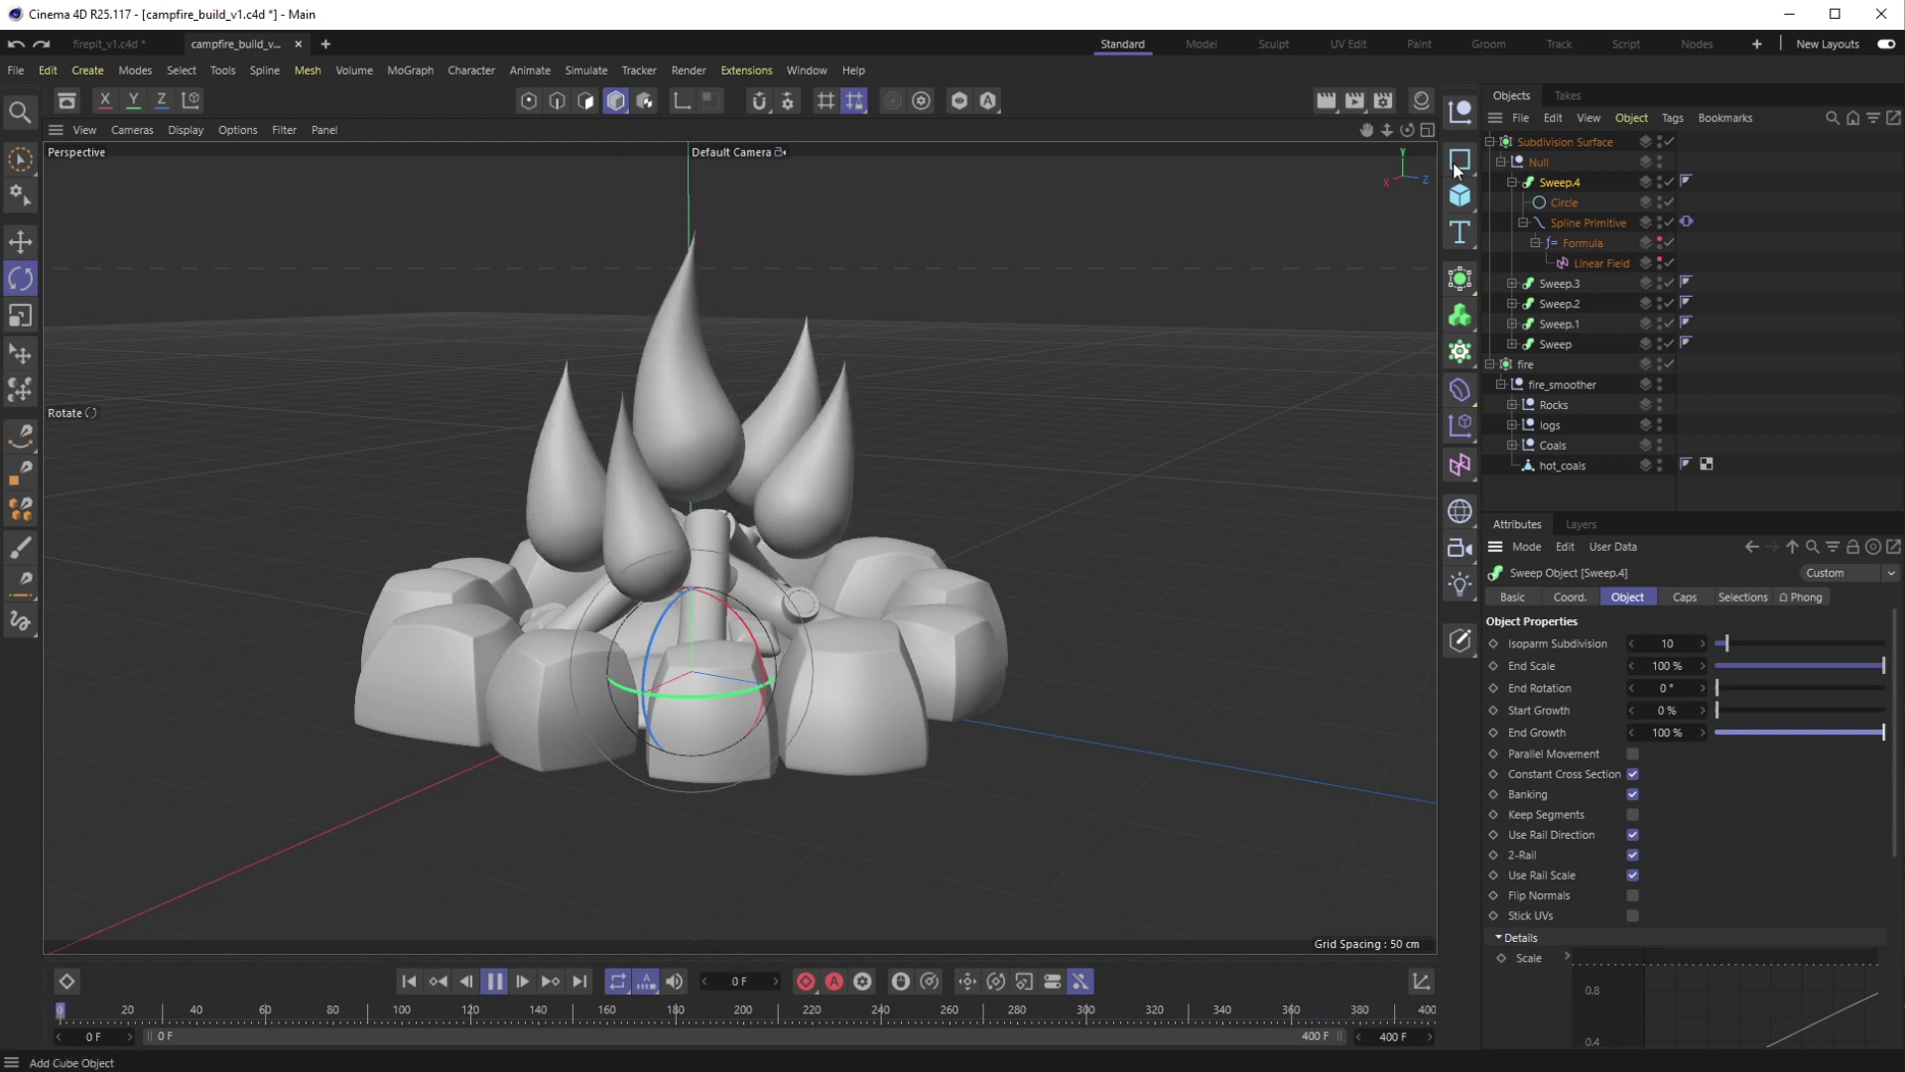
left_click(1601, 264)
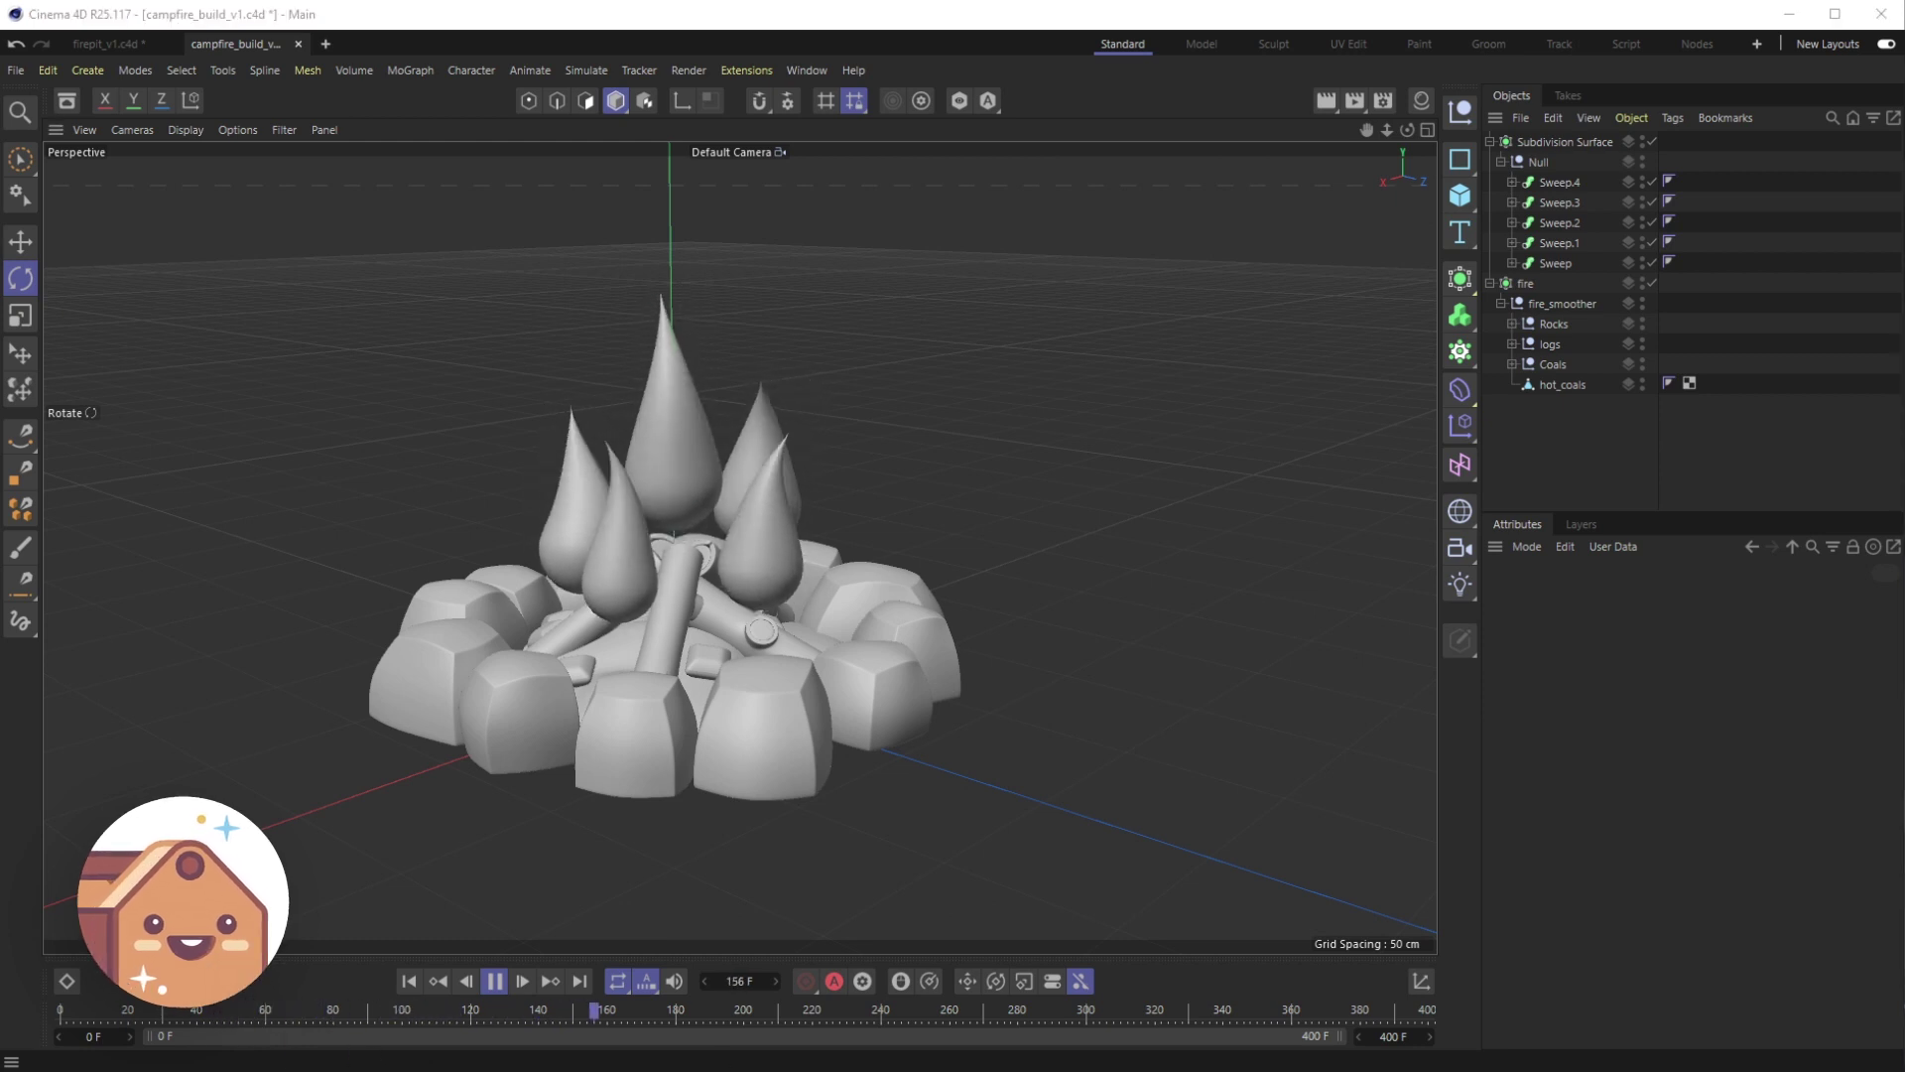
Open the Outdoor Adventure pack on thehappytoolbox.com and scroll down to its models
left_click_drag(605, 1071, 591, 79)
scroll(749, 481, "down", 5)
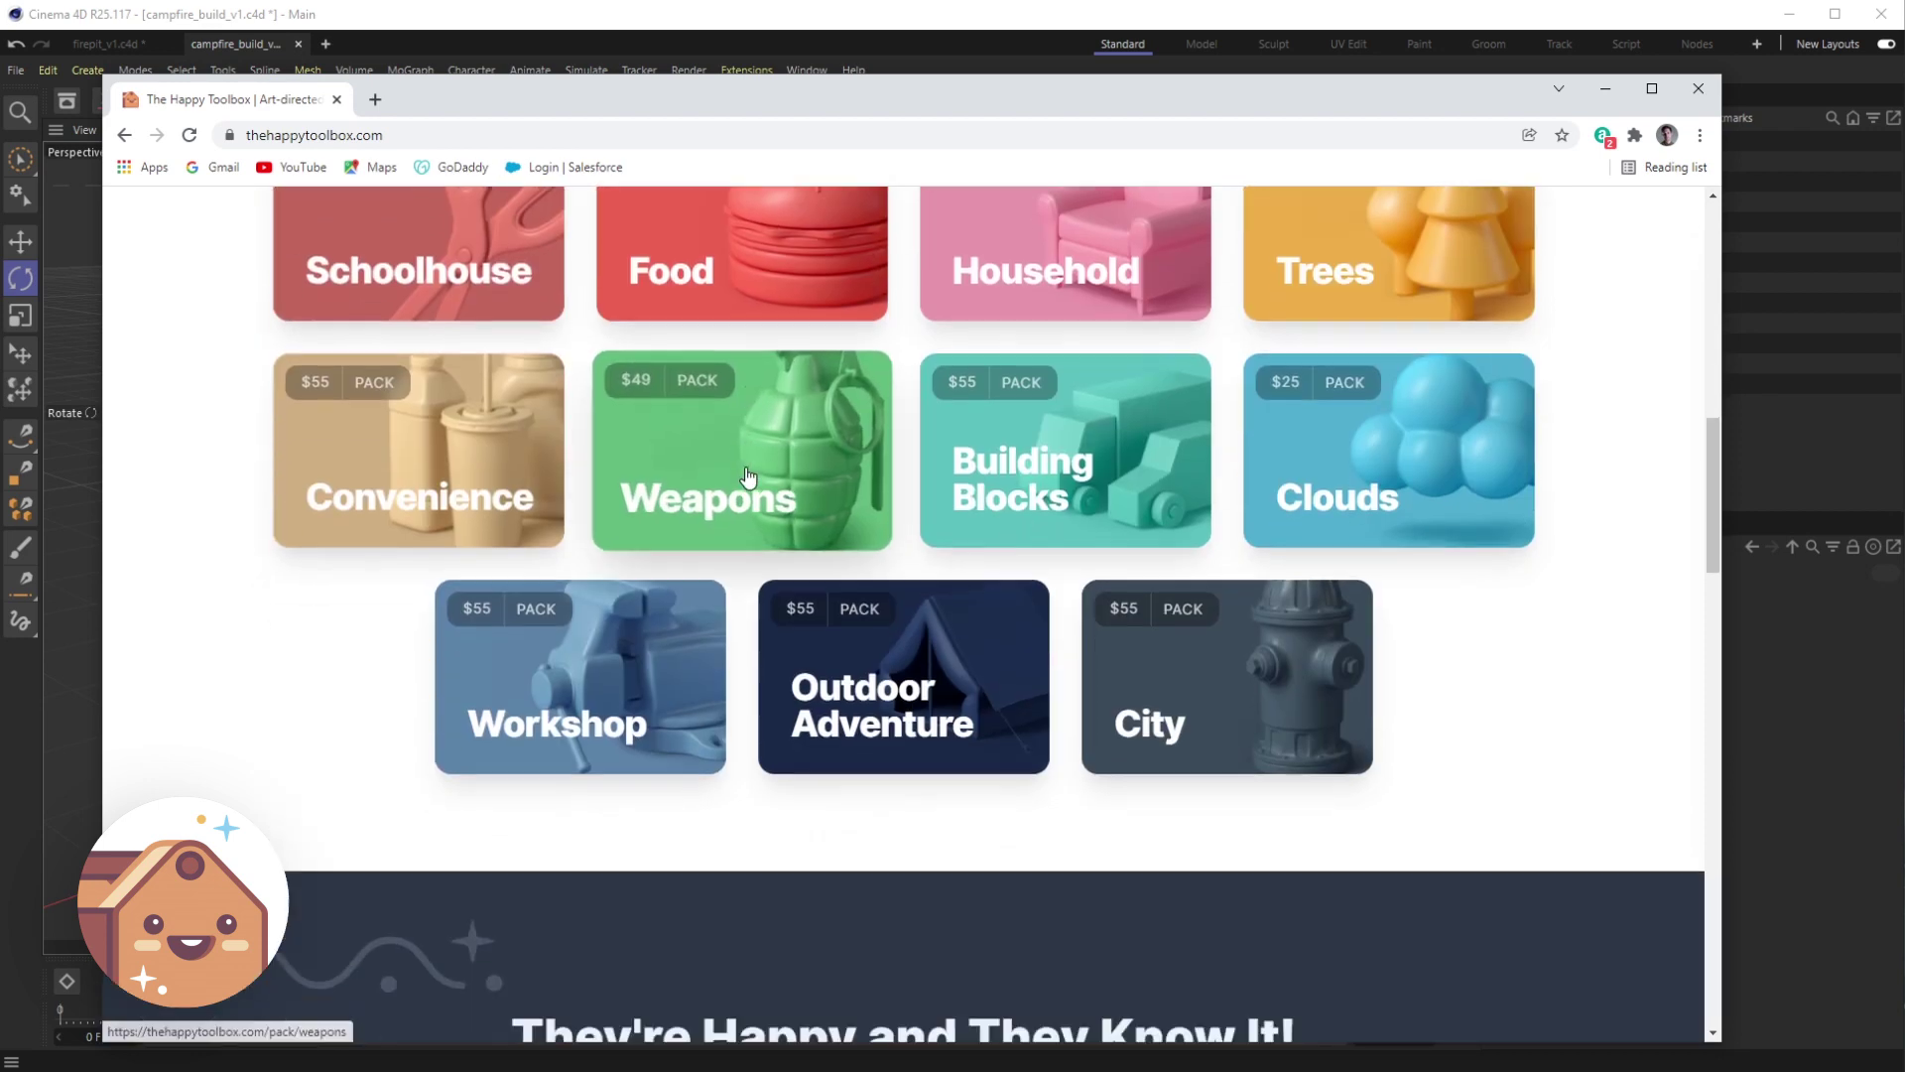
scroll(749, 482, "up", 3)
scroll(750, 481, "down", 3)
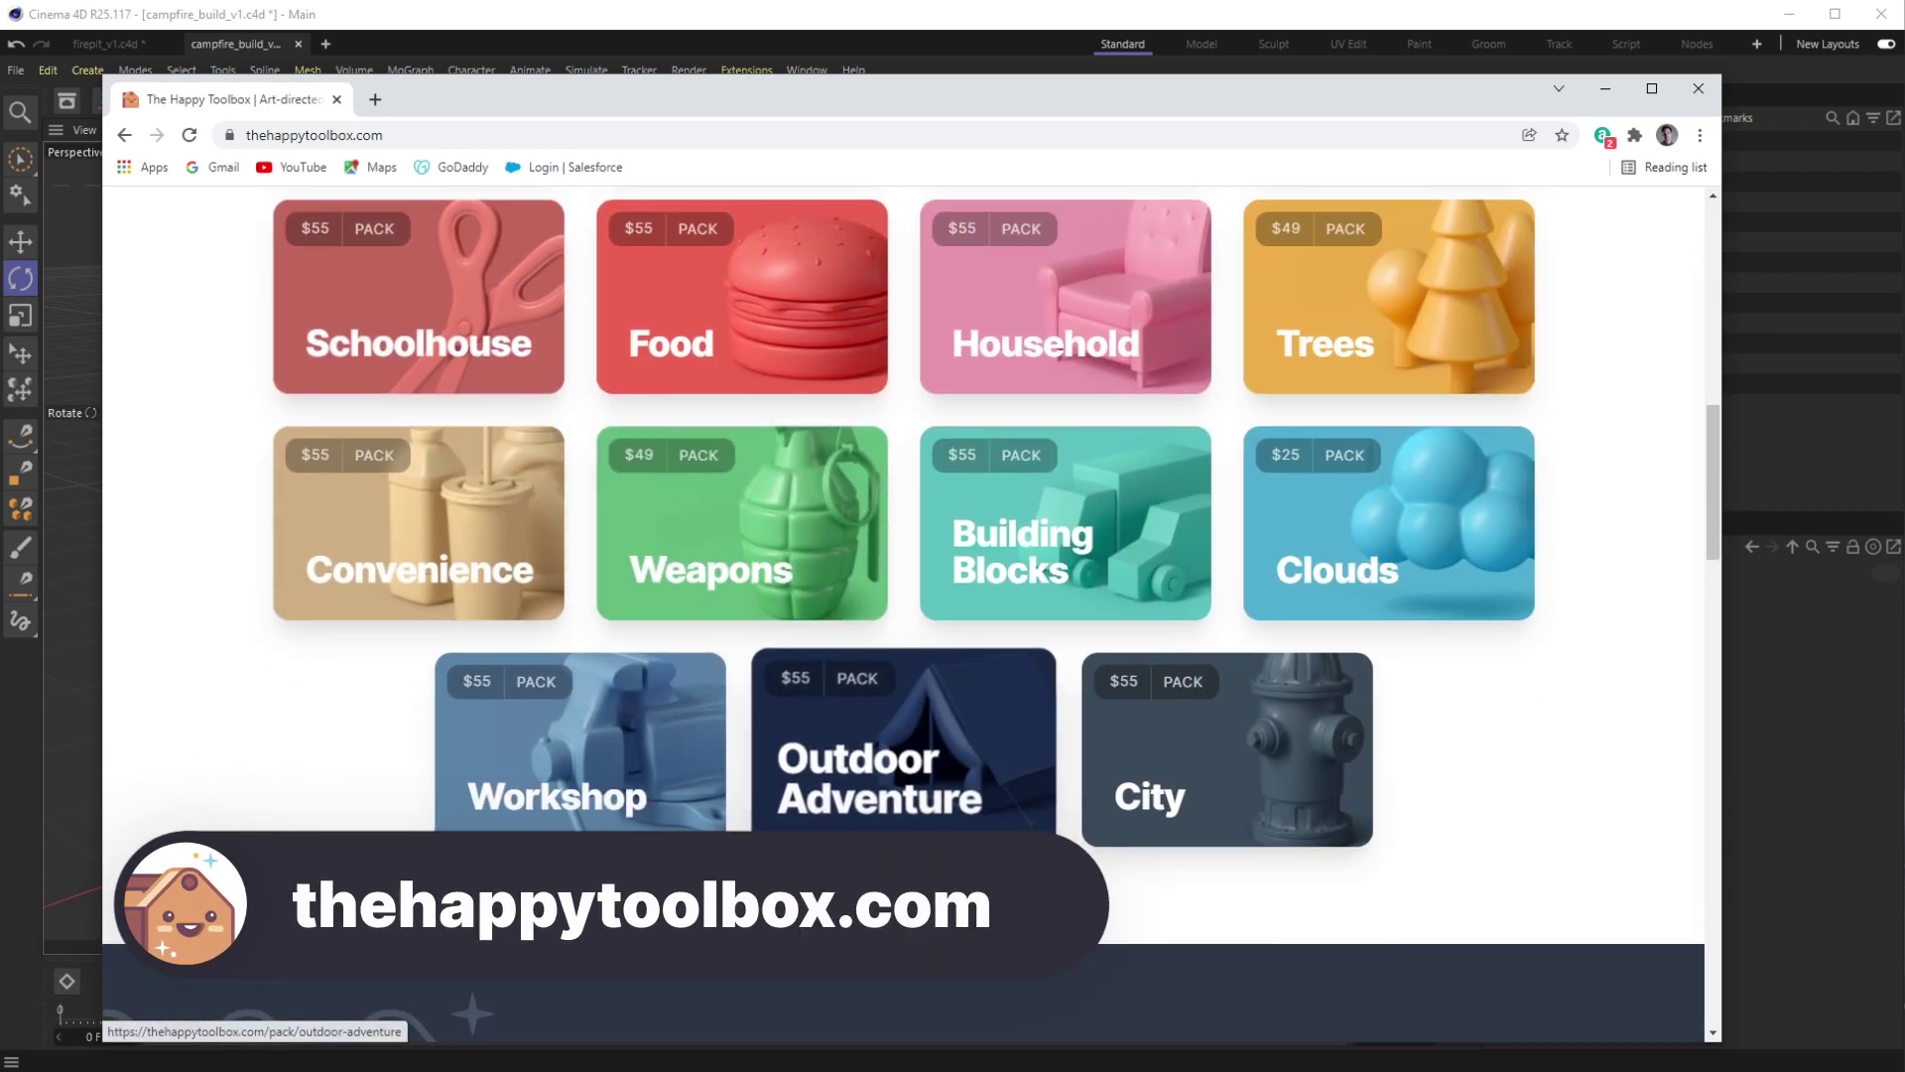
left_click(897, 812)
scroll(933, 784, "down", 6)
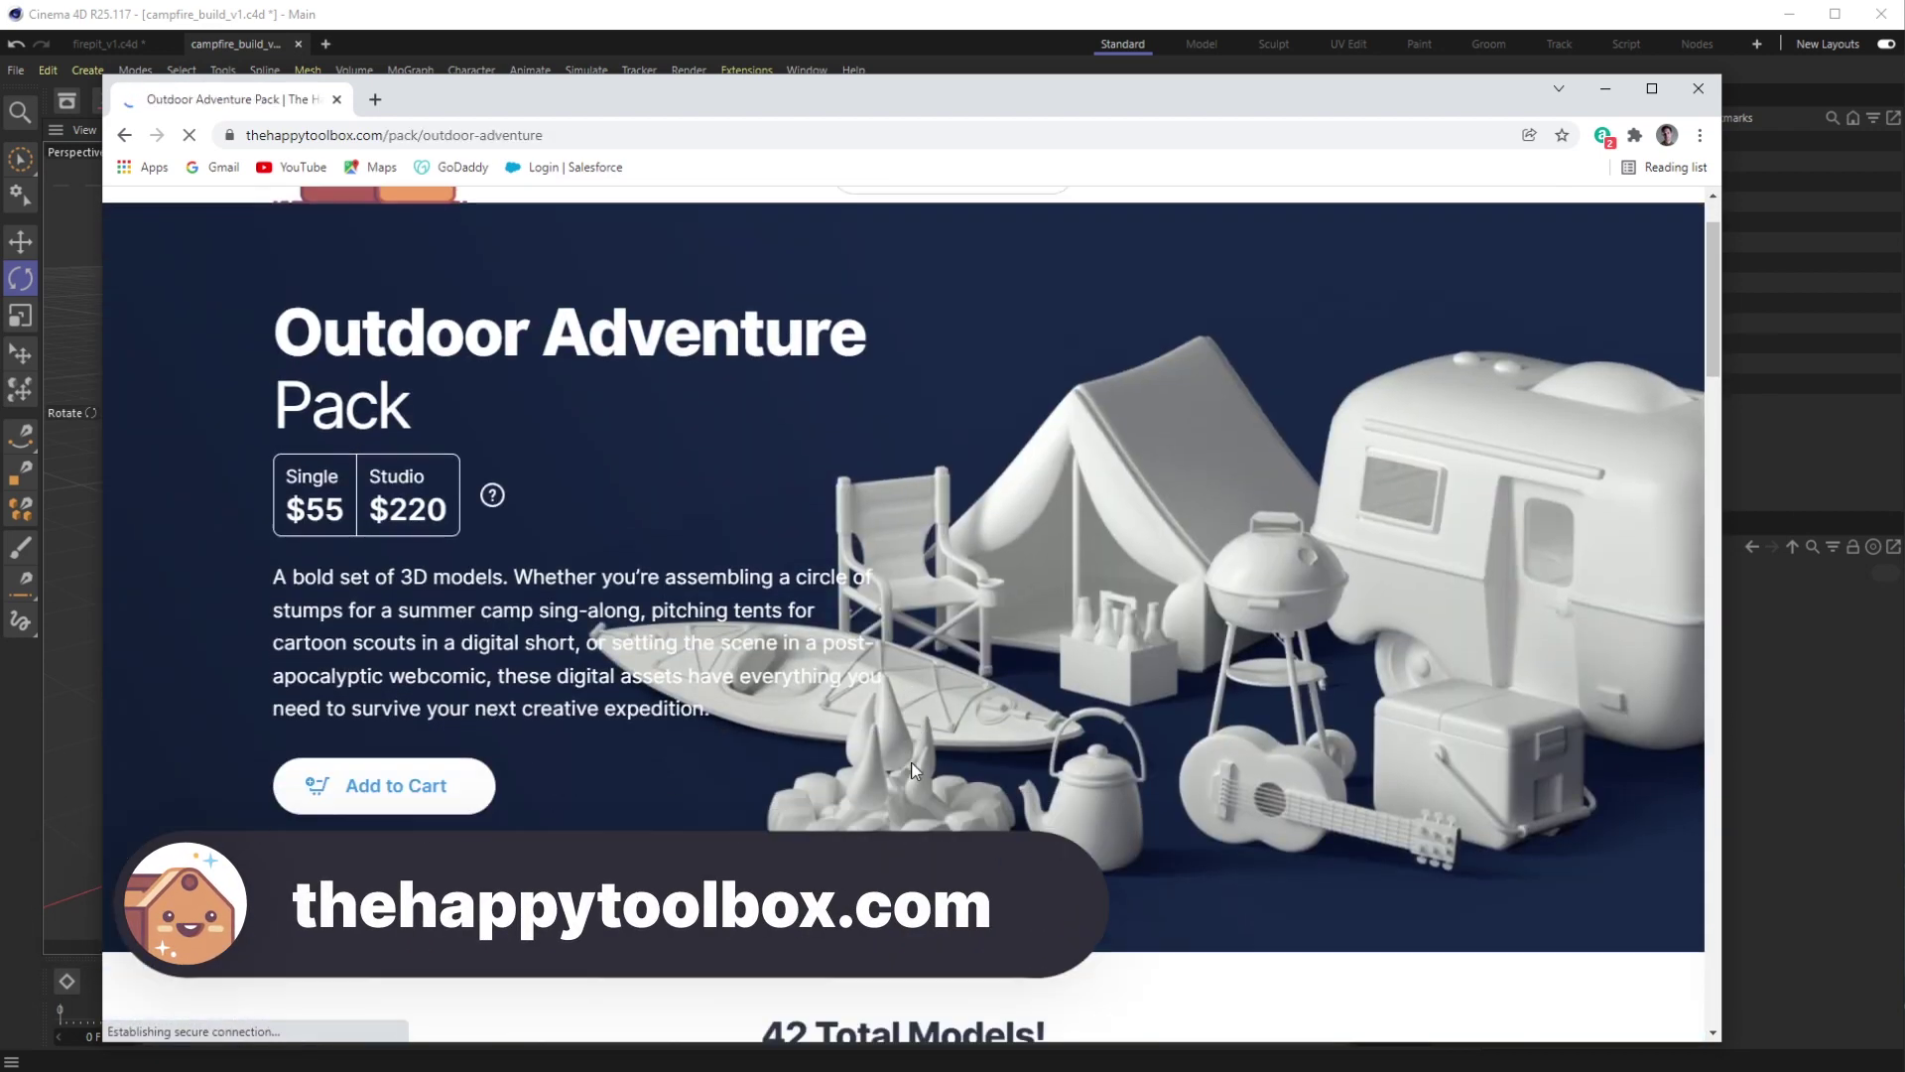
scroll(911, 766, "down", 4)
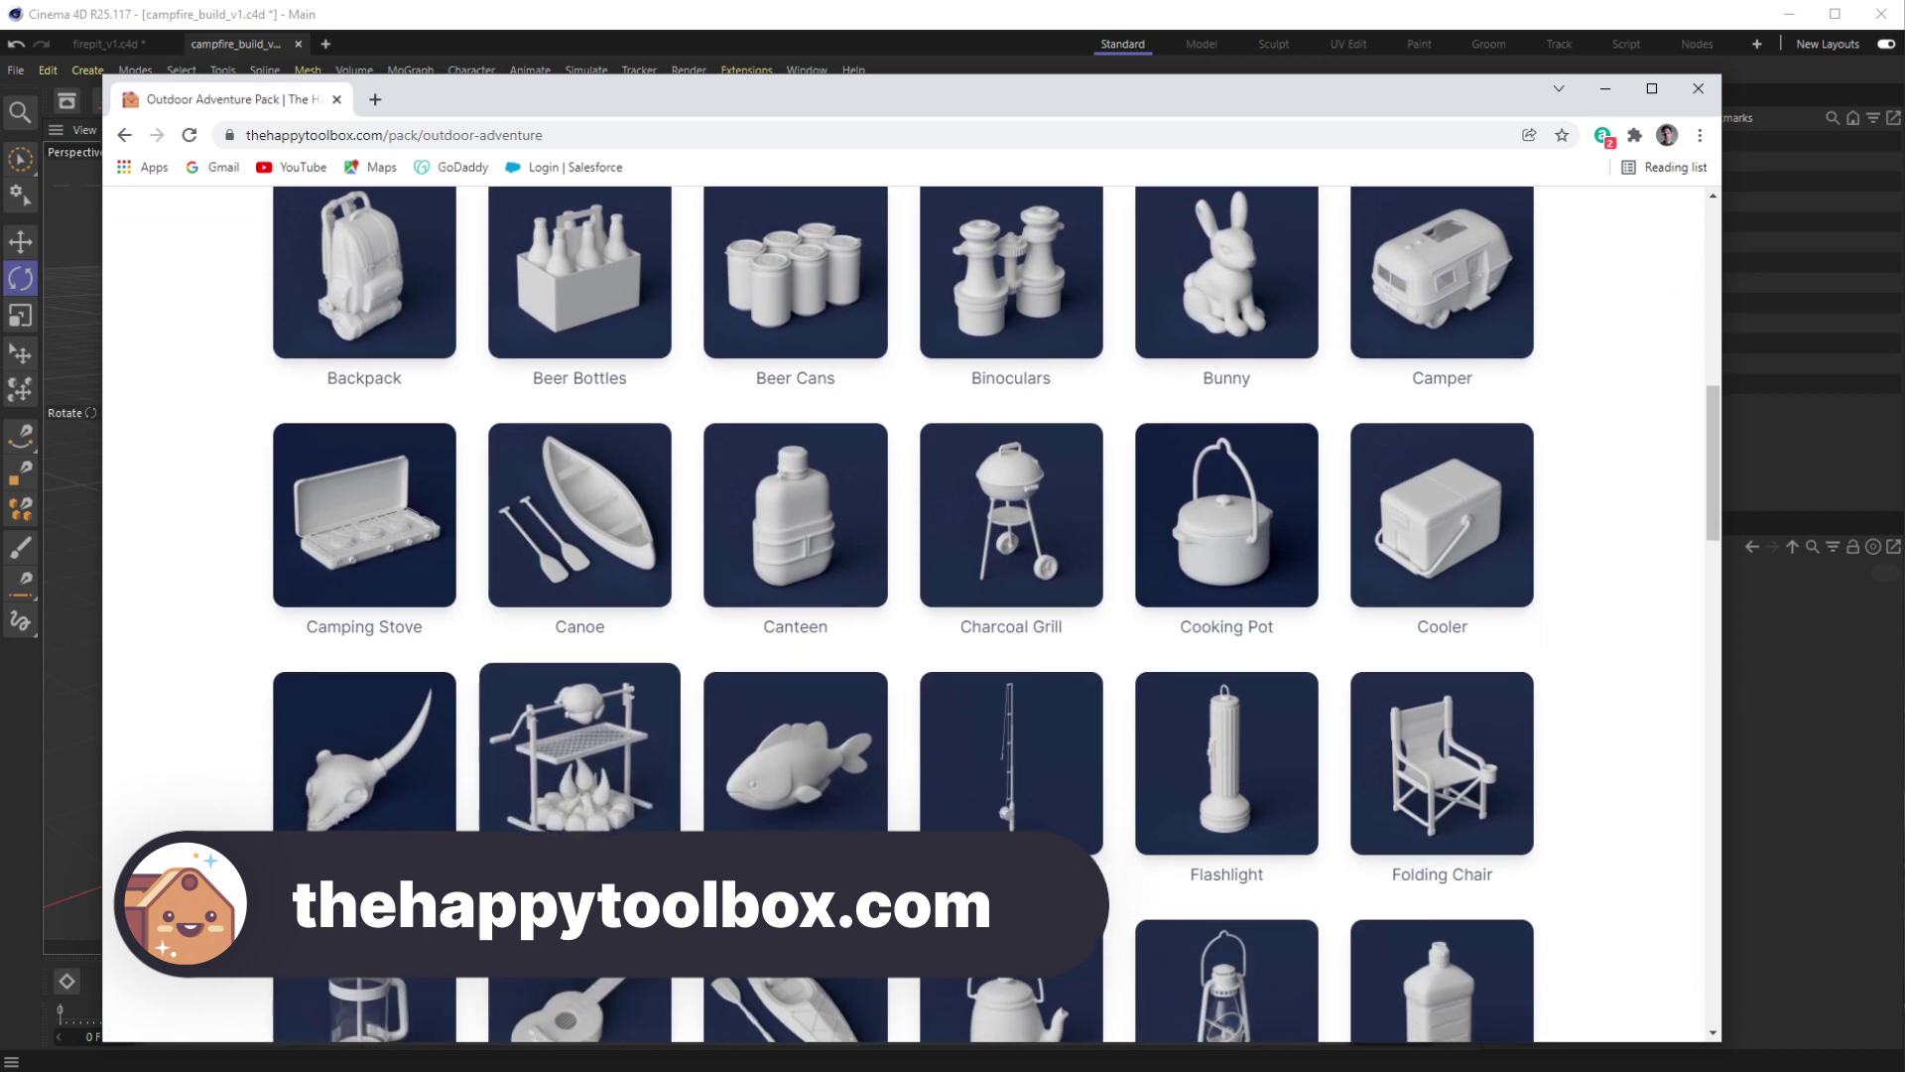